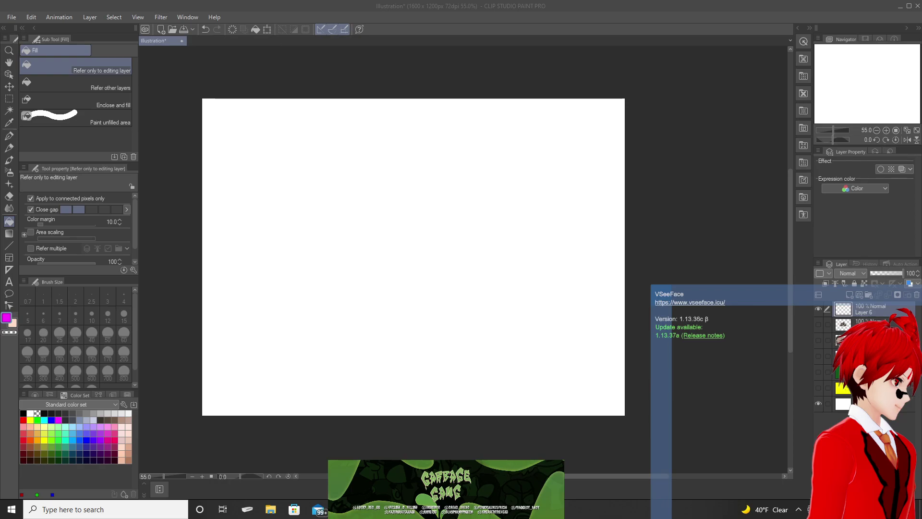
Switch to VSeeFace, reset the avatar's position and close the program.
{"action": "key", "text": "alt+Tab"}
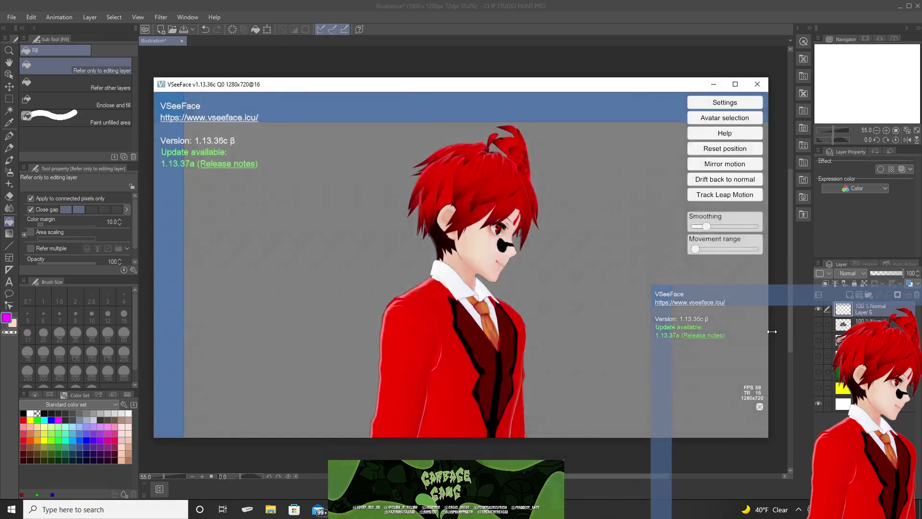
{"action": "left_click", "coordinate": [724, 153]}
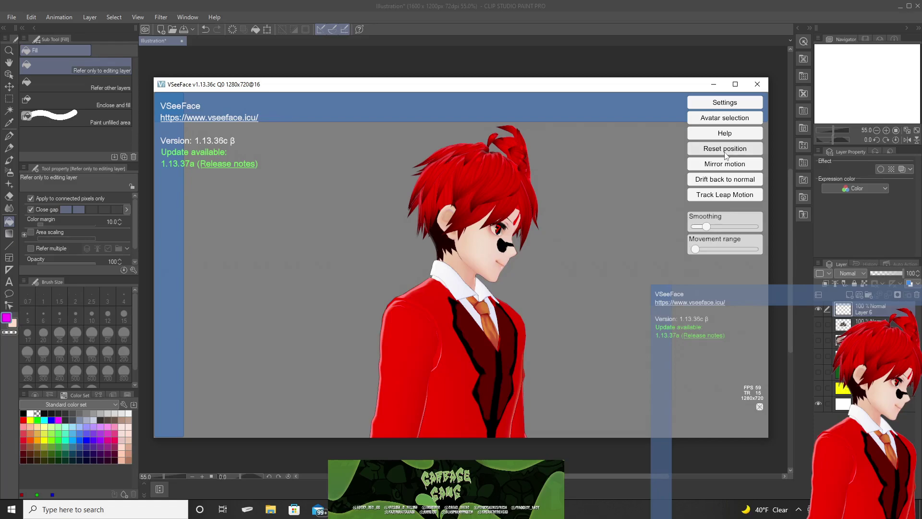
{"action": "left_click", "coordinate": [752, 87]}
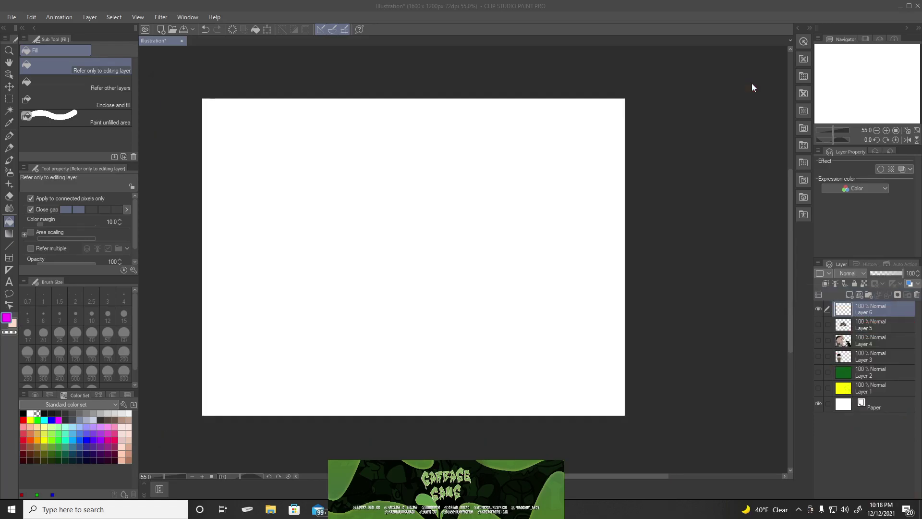
Start the Lucky Red avatar in VSeeFace with its interface hidden, and return to the maximized Clip Studio Paint window.
{"action": "left_click", "coordinate": [909, 6]}
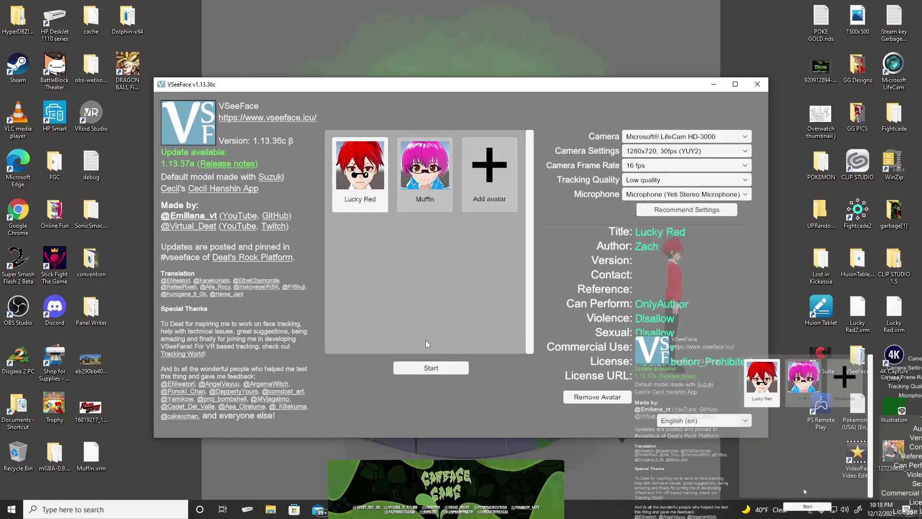
{"action": "left_click", "coordinate": [430, 371]}
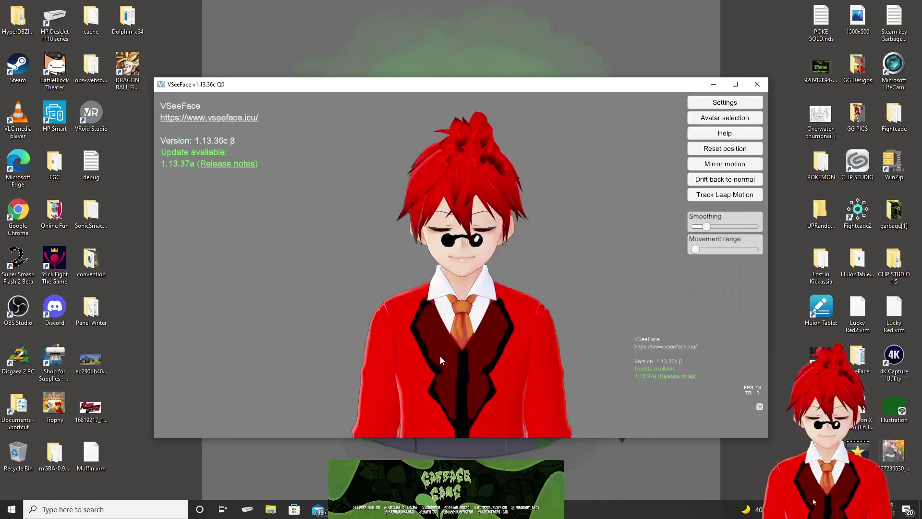
{"action": "left_click", "coordinate": [758, 407]}
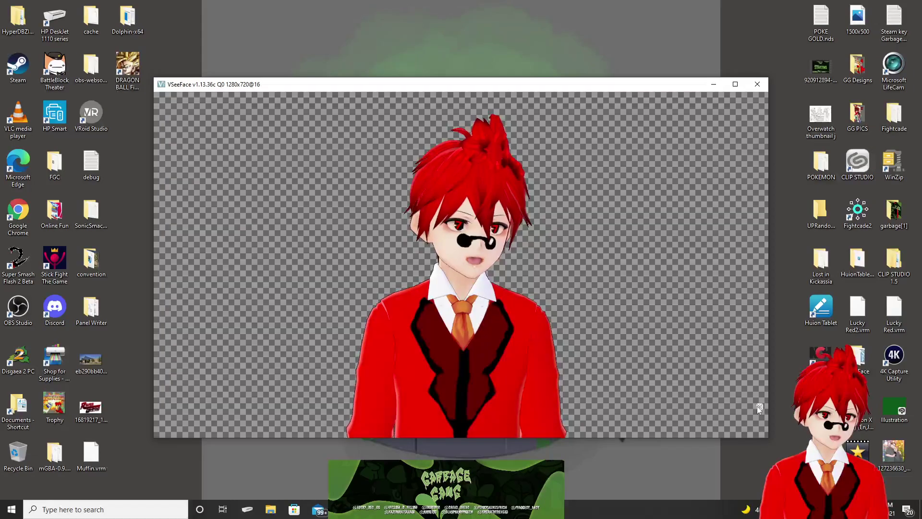
{"action": "left_click", "coordinate": [720, 84]}
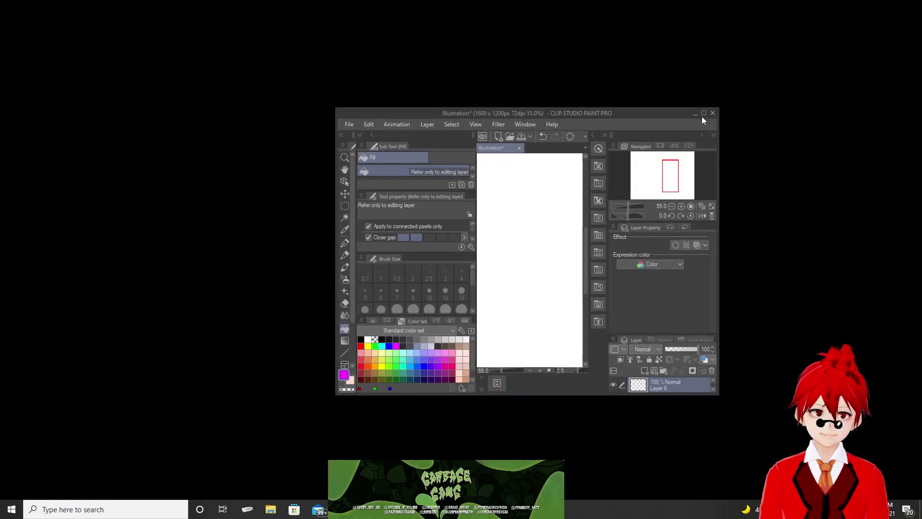
{"action": "left_click", "coordinate": [703, 113]}
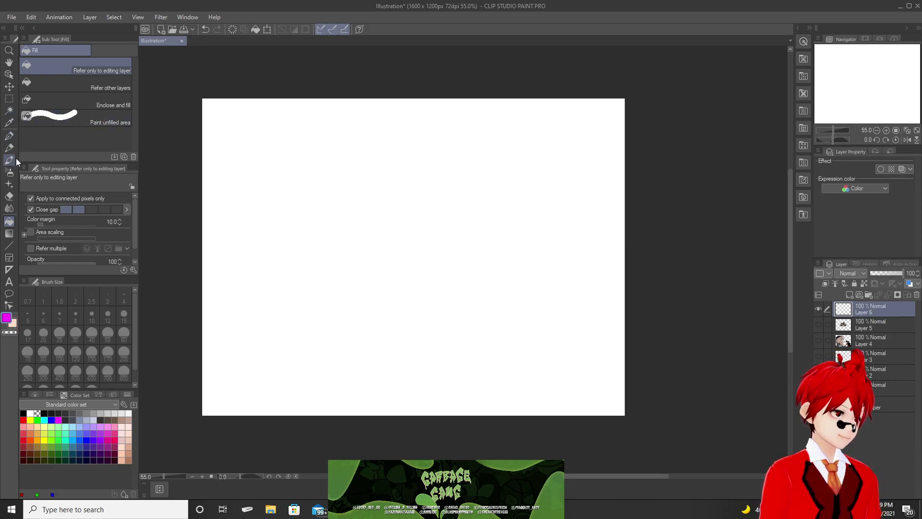
Draw the jagged left side of a spiky hair outline near the canvas centre with the Real pencil in black.
{"action": "left_click", "coordinate": [9, 148]}
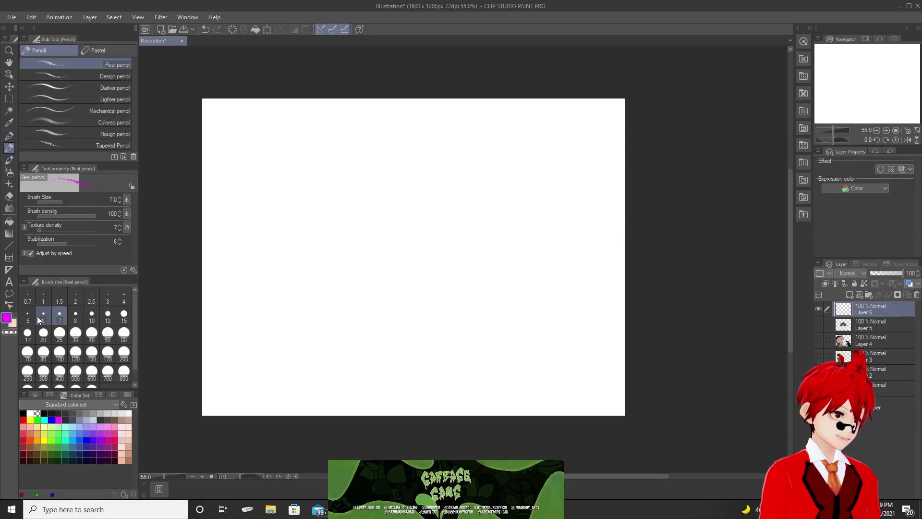
{"action": "left_click", "coordinate": [24, 413]}
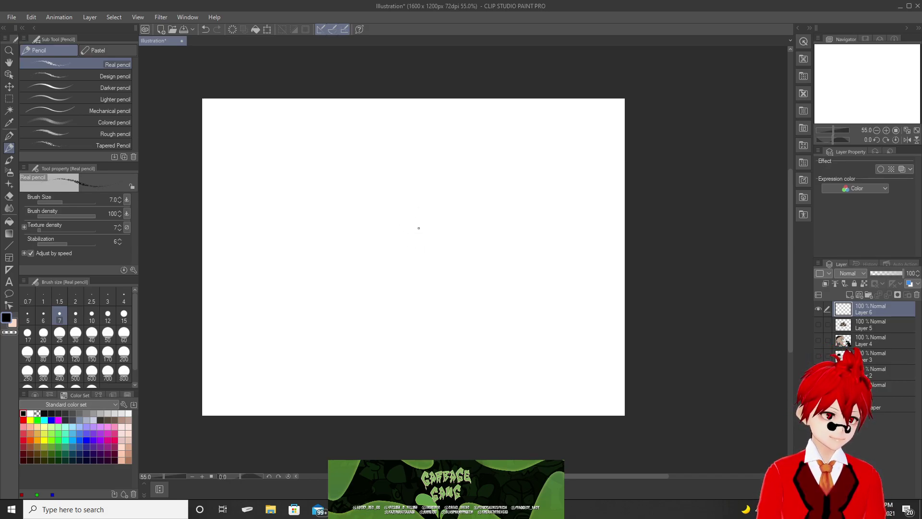
{"action": "mouse_move", "coordinate": [422, 215]}
{"action": "left_mouse_down"}
{"action": "mouse_move", "coordinate": [418, 243]}
{"action": "mouse_move", "coordinate": [425, 234]}
{"action": "mouse_move", "coordinate": [428, 266]}
{"action": "mouse_move", "coordinate": [446, 225]}
{"action": "mouse_move", "coordinate": [424, 196]}
{"action": "mouse_move", "coordinate": [436, 186]}
{"action": "mouse_move", "coordinate": [430, 209]}
{"action": "mouse_move", "coordinate": [460, 174]}
{"action": "mouse_move", "coordinate": [451, 205]}
{"action": "left_mouse_up"}
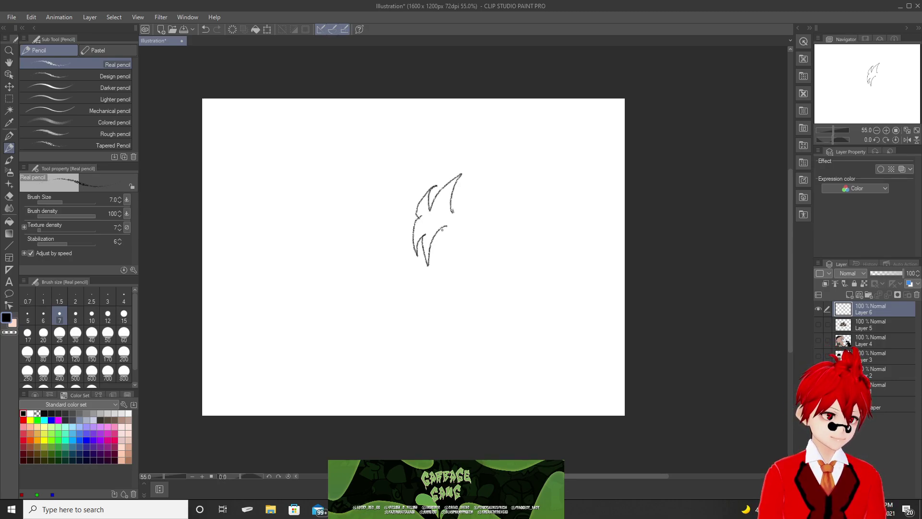
Draw the zigzag fringe from the left spikes across to pointed tufts at the right end of the hair, replacing unsatisfactory strokes.
{"action": "mouse_move", "coordinate": [447, 226]}
{"action": "left_mouse_down"}
{"action": "mouse_move", "coordinate": [453, 244]}
{"action": "mouse_move", "coordinate": [461, 224]}
{"action": "mouse_move", "coordinate": [474, 245]}
{"action": "mouse_move", "coordinate": [490, 229]}
{"action": "mouse_move", "coordinate": [505, 249]}
{"action": "mouse_move", "coordinate": [505, 212]}
{"action": "left_mouse_up"}
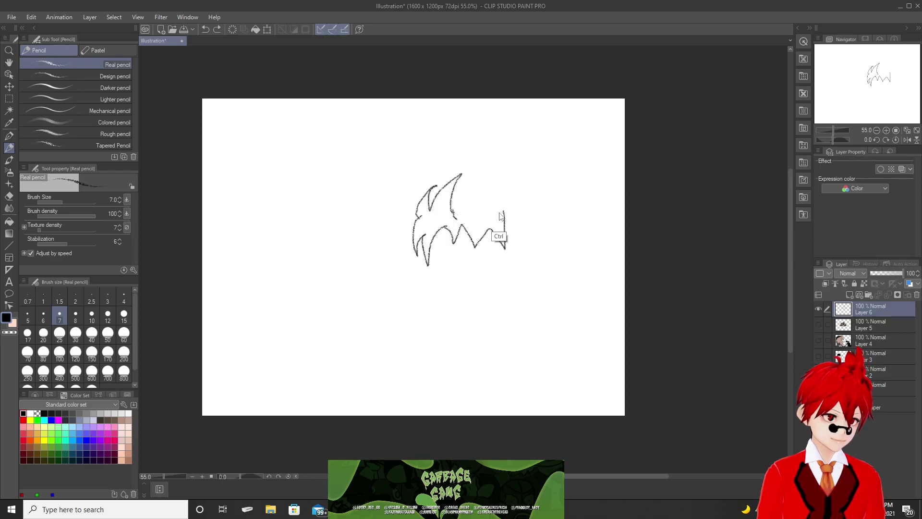
{"action": "key", "text": "ctrl+z"}
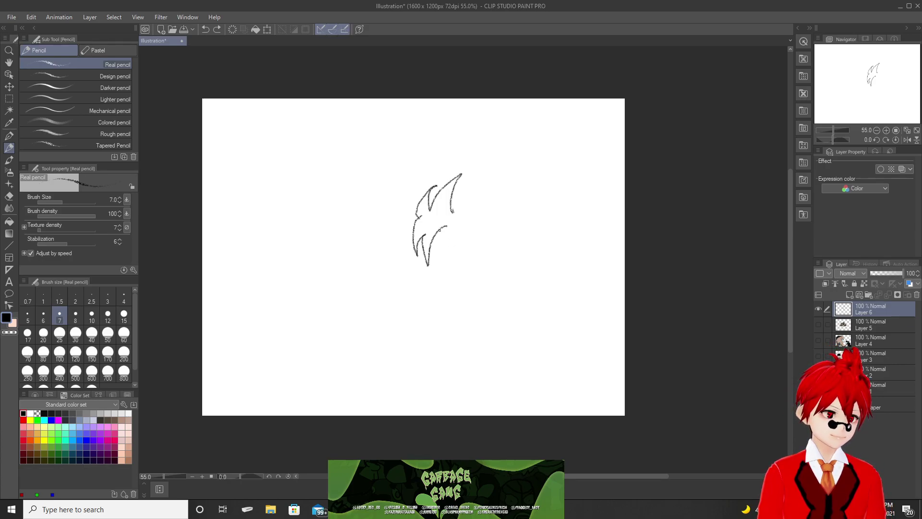
{"action": "mouse_move", "coordinate": [452, 226]}
{"action": "left_mouse_down"}
{"action": "mouse_move", "coordinate": [460, 250]}
{"action": "mouse_move", "coordinate": [470, 232]}
{"action": "mouse_move", "coordinate": [487, 253]}
{"action": "mouse_move", "coordinate": [493, 226]}
{"action": "mouse_move", "coordinate": [510, 248]}
{"action": "left_mouse_up"}
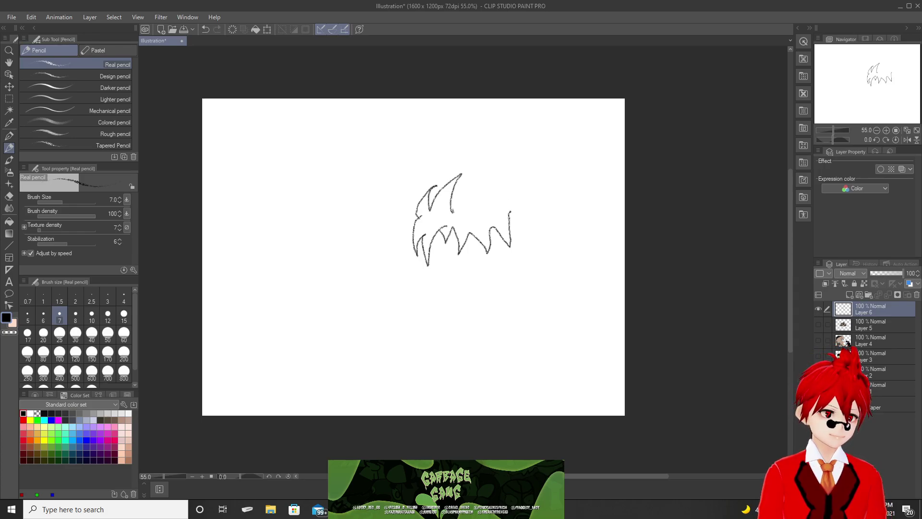
{"action": "key", "text": "ctrl+z"}
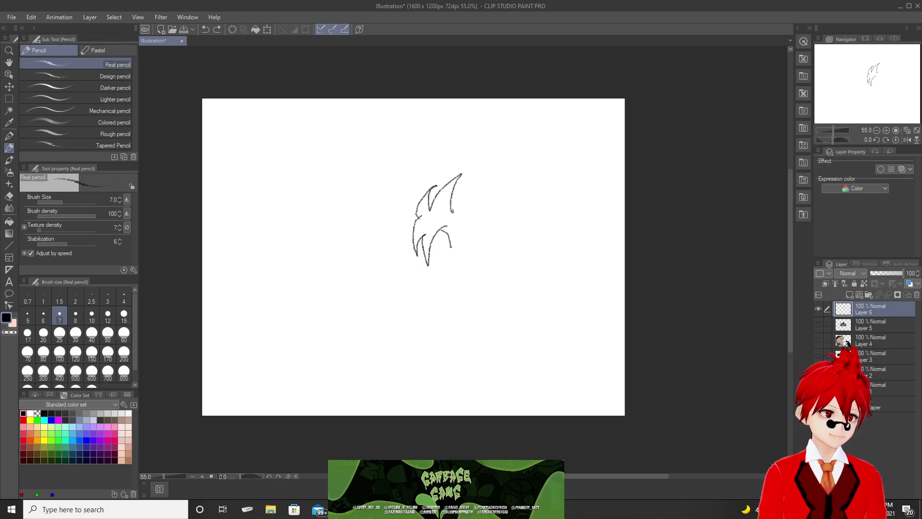
{"action": "left_click_drag", "start_coordinate": [452, 251], "coordinate": [466, 225]}
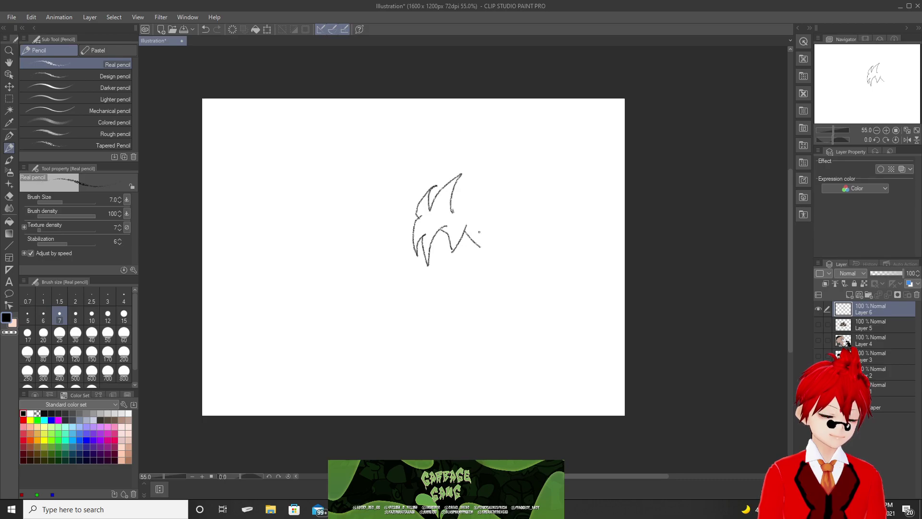
{"action": "key", "text": "ctrl+z"}
{"action": "key", "text": "ctrl+z"}
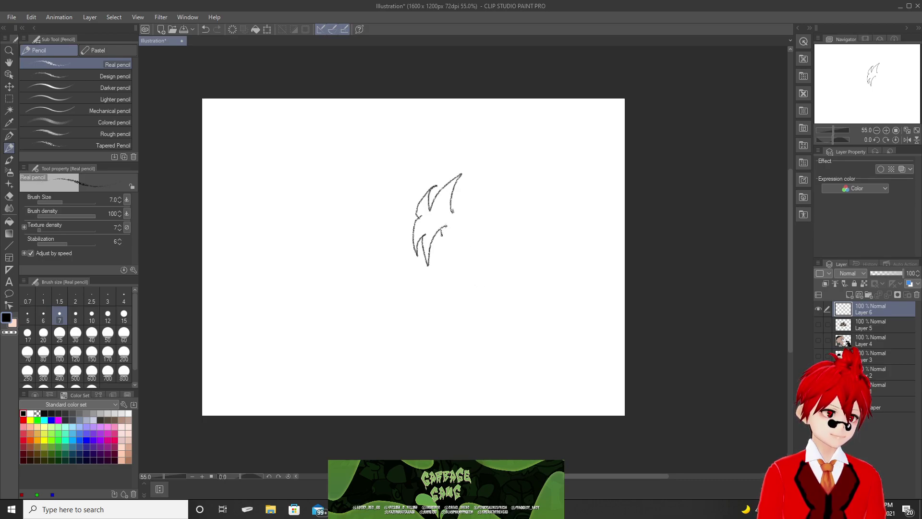
{"action": "mouse_move", "coordinate": [461, 235]}
{"action": "left_mouse_down"}
{"action": "mouse_move", "coordinate": [496, 243]}
{"action": "mouse_move", "coordinate": [503, 228]}
{"action": "mouse_move", "coordinate": [515, 246]}
{"action": "left_mouse_up"}
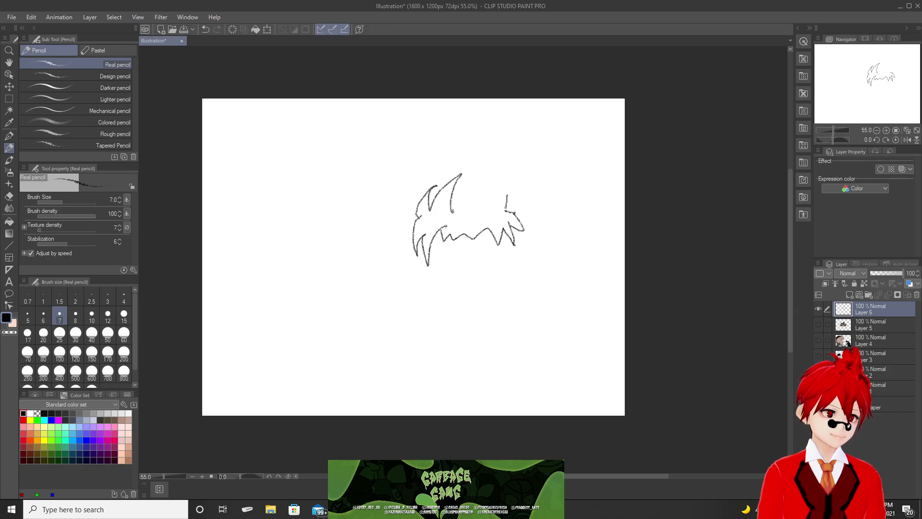
Try several curves for the top of the head between the right tufts and the tall spike, undoing each one.
{"action": "key", "text": "ctrl+z"}
{"action": "left_click_drag", "start_coordinate": [509, 212], "coordinate": [500, 177]}
{"action": "key", "text": "ctrl+z"}
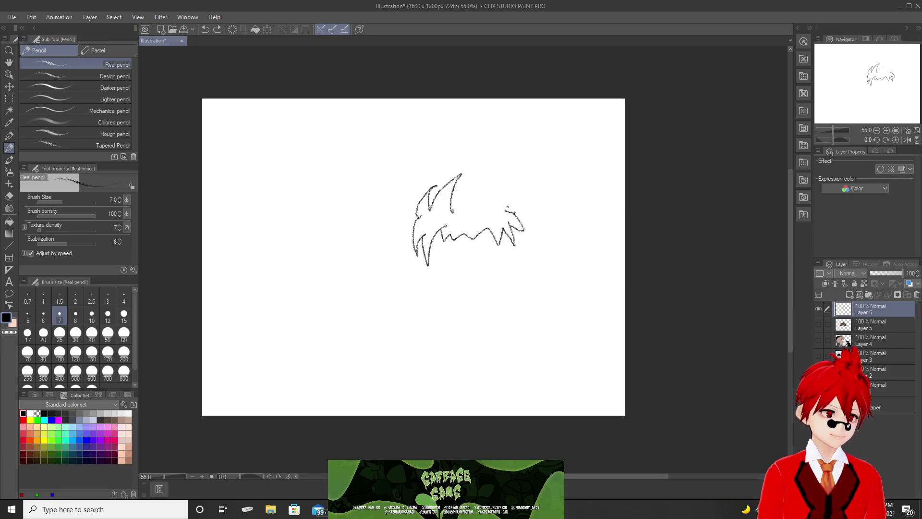
{"action": "mouse_move", "coordinate": [509, 212]}
{"action": "left_mouse_down"}
{"action": "mouse_move", "coordinate": [494, 183]}
{"action": "mouse_move", "coordinate": [476, 182]}
{"action": "mouse_move", "coordinate": [454, 200]}
{"action": "mouse_move", "coordinate": [506, 207]}
{"action": "mouse_move", "coordinate": [486, 186]}
{"action": "mouse_move", "coordinate": [448, 202]}
{"action": "left_mouse_up"}
{"action": "key", "text": "ctrl+z"}
{"action": "key", "text": "ctrl+z"}
{"action": "key", "text": "ctrl+z"}
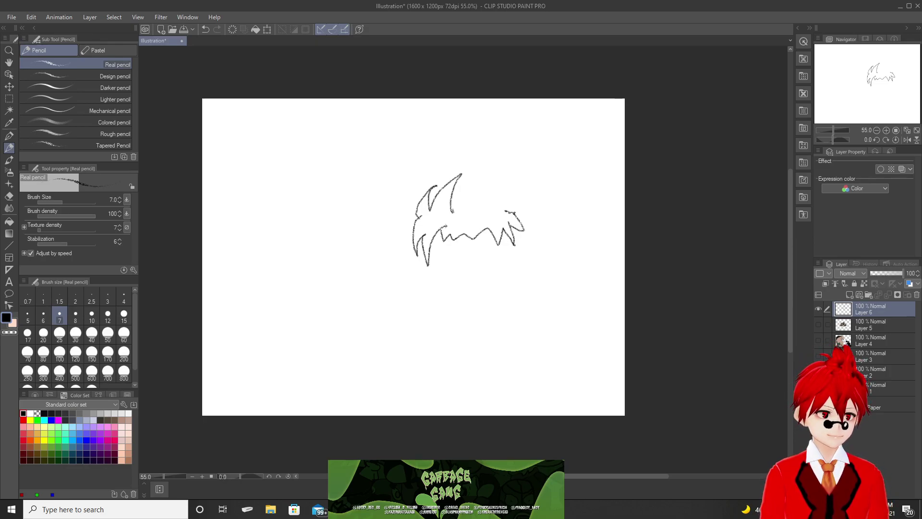
{"action": "left_click_drag", "start_coordinate": [502, 197], "coordinate": [464, 170]}
{"action": "key", "text": "ctrl+z"}
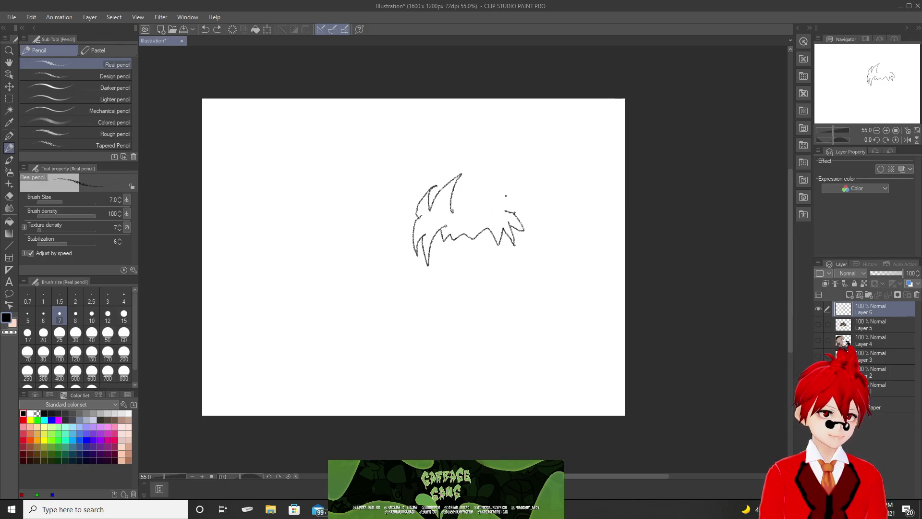
{"action": "mouse_move", "coordinate": [509, 207]}
{"action": "left_mouse_down"}
{"action": "mouse_move", "coordinate": [480, 170]}
{"action": "mouse_move", "coordinate": [440, 184]}
{"action": "left_mouse_up"}
{"action": "key", "text": "ctrl+z"}
{"action": "mouse_move", "coordinate": [503, 197]}
{"action": "left_mouse_down"}
{"action": "mouse_move", "coordinate": [473, 170]}
{"action": "mouse_move", "coordinate": [441, 176]}
{"action": "mouse_move", "coordinate": [431, 202]}
{"action": "left_mouse_up"}
{"action": "key", "text": "ctrl+z"}
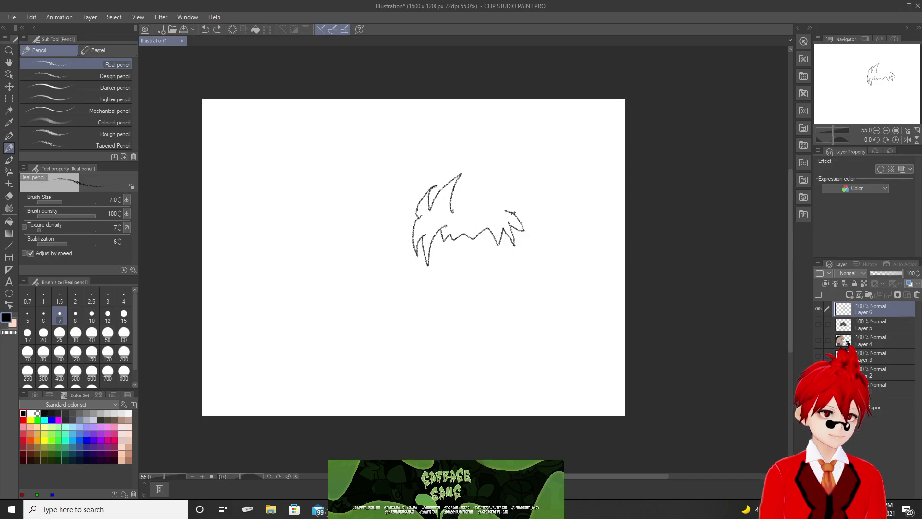
{"action": "left_click_drag", "start_coordinate": [506, 204], "coordinate": [433, 190]}
{"action": "key", "text": "ctrl+z"}
{"action": "mouse_move", "coordinate": [512, 211]}
{"action": "left_mouse_down"}
{"action": "mouse_move", "coordinate": [489, 172]}
{"action": "mouse_move", "coordinate": [452, 166]}
{"action": "mouse_move", "coordinate": [432, 196]}
{"action": "left_mouse_up"}
{"action": "key", "text": "ctrl+z"}
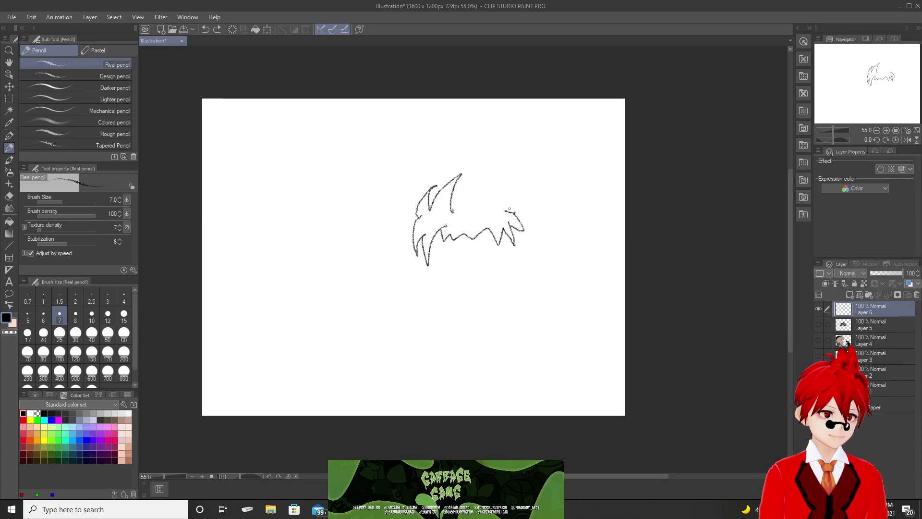
{"action": "mouse_move", "coordinate": [506, 210]}
{"action": "left_mouse_down"}
{"action": "mouse_move", "coordinate": [501, 183]}
{"action": "mouse_move", "coordinate": [482, 170]}
{"action": "mouse_move", "coordinate": [455, 188]}
{"action": "mouse_move", "coordinate": [508, 205]}
{"action": "mouse_move", "coordinate": [504, 185]}
{"action": "mouse_move", "coordinate": [488, 177]}
{"action": "mouse_move", "coordinate": [454, 185]}
{"action": "mouse_move", "coordinate": [507, 190]}
{"action": "mouse_move", "coordinate": [469, 176]}
{"action": "left_mouse_up"}
{"action": "key", "text": "ctrl+z"}
{"action": "key", "text": "ctrl+z"}
{"action": "key", "text": "ctrl+z"}
{"action": "left_click_drag", "start_coordinate": [510, 189], "coordinate": [512, 212]}
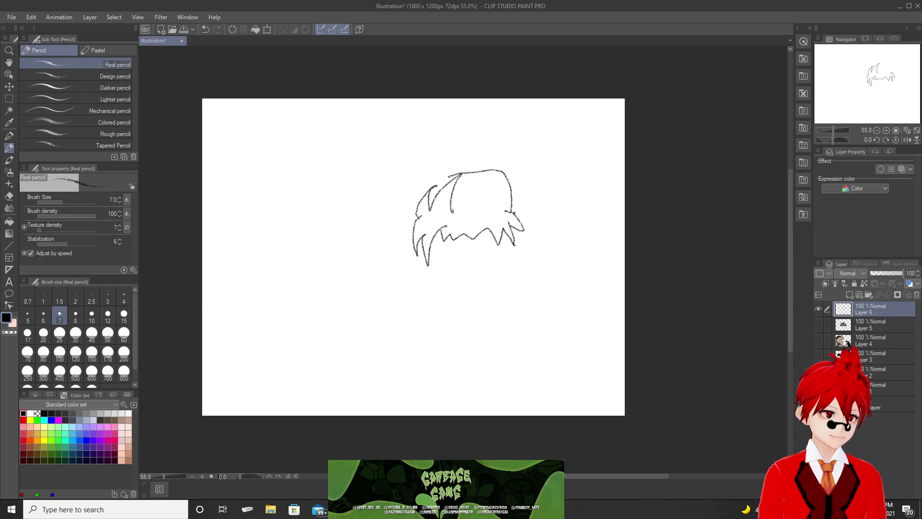
{"action": "key", "text": "ctrl+z"}
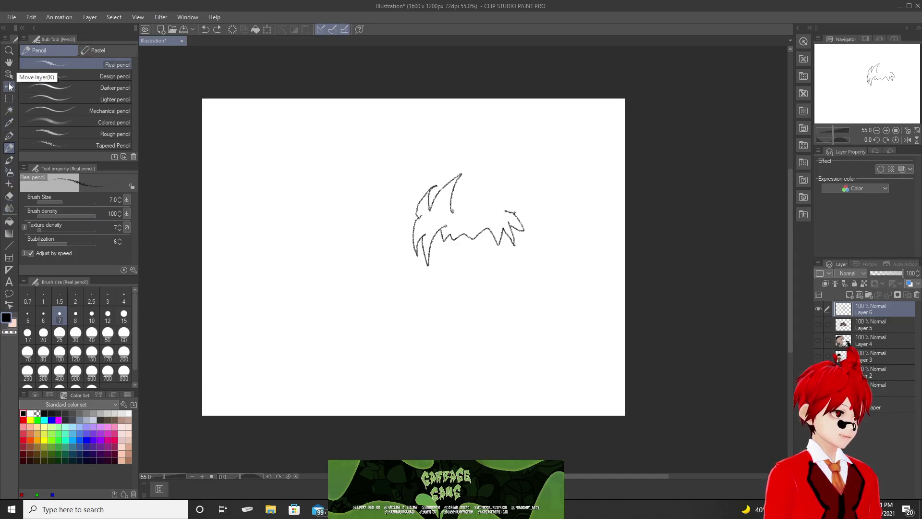
Select the spiky left part of the hair outline with the Shrink selection tool.
{"action": "left_click", "coordinate": [9, 111]}
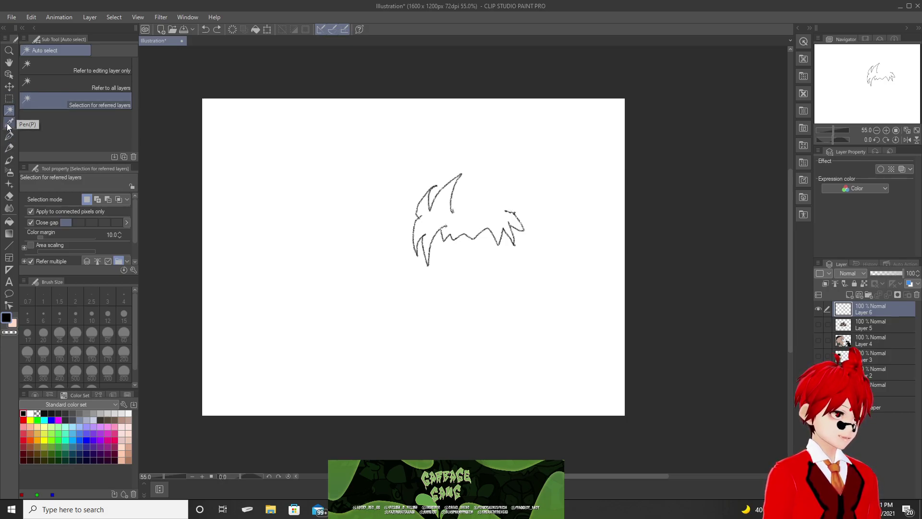
{"action": "left_click", "coordinate": [9, 98]}
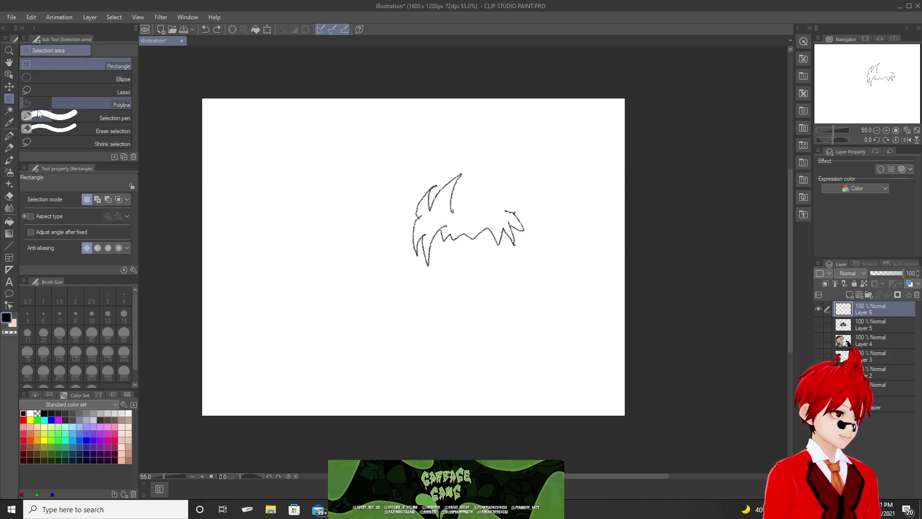
{"action": "left_click", "coordinate": [36, 143]}
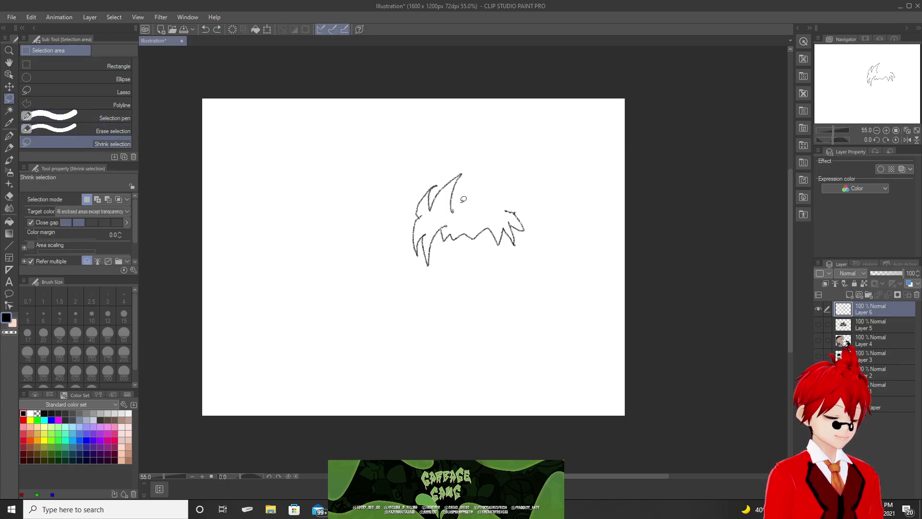
{"action": "mouse_move", "coordinate": [462, 202]}
{"action": "left_mouse_down"}
{"action": "mouse_move", "coordinate": [442, 226]}
{"action": "mouse_move", "coordinate": [436, 264]}
{"action": "mouse_move", "coordinate": [420, 270]}
{"action": "mouse_move", "coordinate": [392, 251]}
{"action": "mouse_move", "coordinate": [387, 196]}
{"action": "mouse_move", "coordinate": [430, 158]}
{"action": "mouse_move", "coordinate": [474, 181]}
{"action": "mouse_move", "coordinate": [463, 207]}
{"action": "left_mouse_up"}
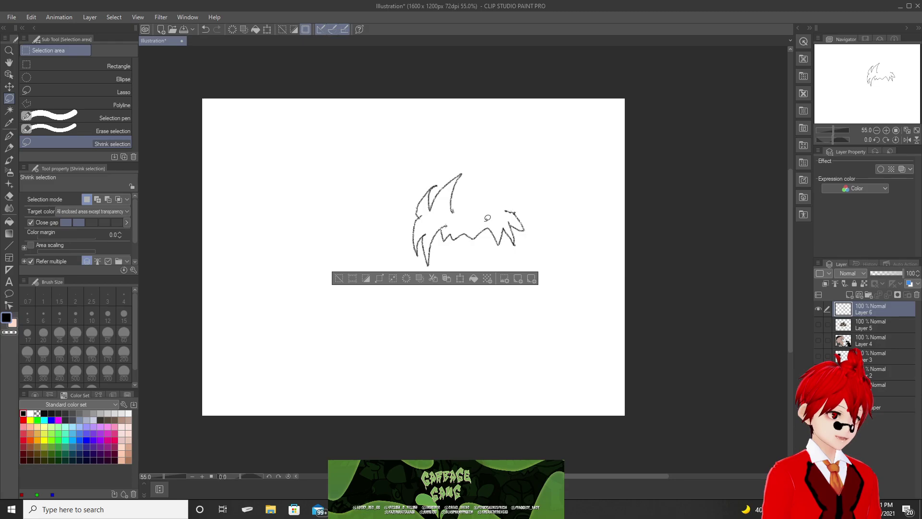
Enlarge the selection with a Scale/Rotate transform, extending it slightly above and below the hair, and apply it.
{"action": "left_click", "coordinate": [458, 279]}
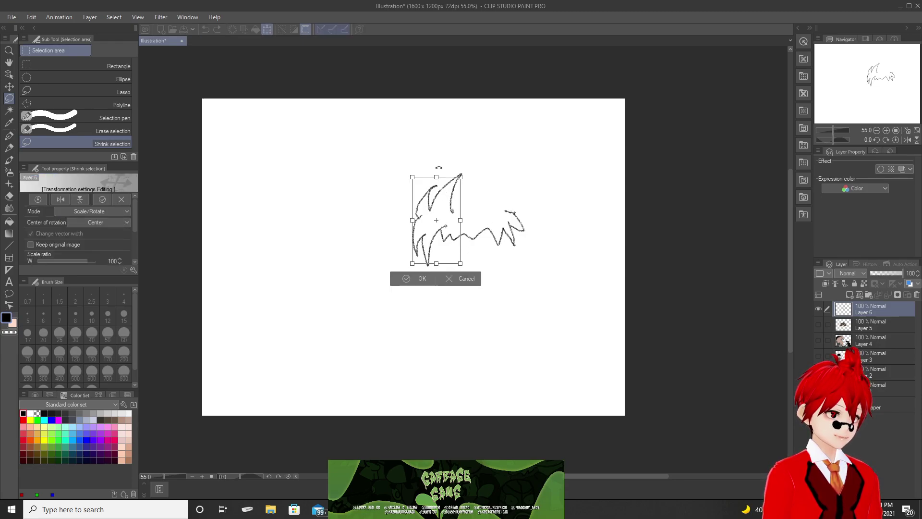
{"action": "left_click_drag", "start_coordinate": [438, 177], "coordinate": [439, 163]}
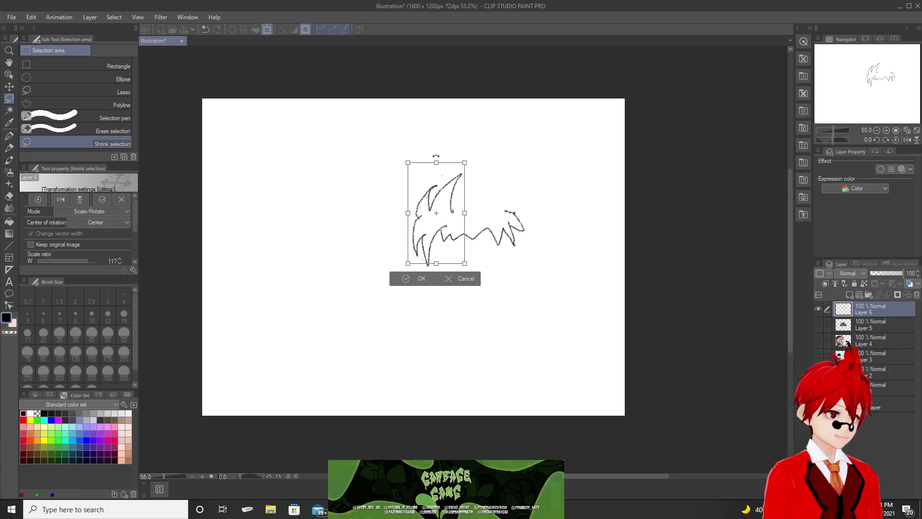
{"action": "left_click_drag", "start_coordinate": [437, 161], "coordinate": [437, 166]}
{"action": "left_click_drag", "start_coordinate": [435, 264], "coordinate": [433, 271]}
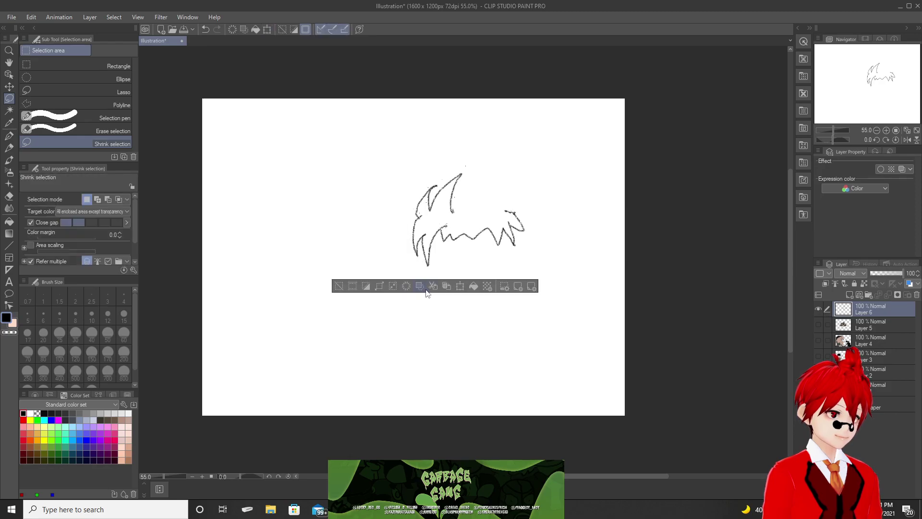
Transform the selection again, shifting it slightly down and to the left, and apply the change.
{"action": "left_click", "coordinate": [459, 286]}
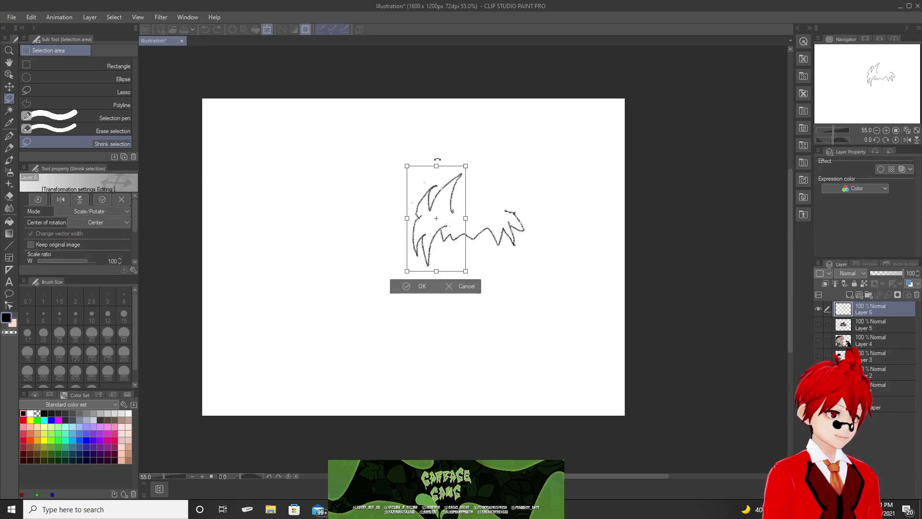
{"action": "mouse_move", "coordinate": [444, 187]}
{"action": "left_mouse_down"}
{"action": "mouse_move", "coordinate": [437, 178]}
{"action": "mouse_move", "coordinate": [445, 189]}
{"action": "left_mouse_up"}
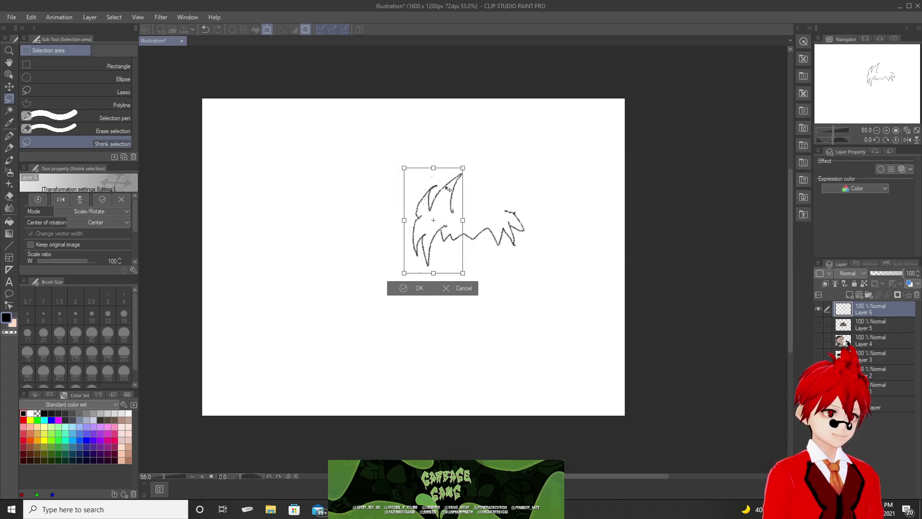
{"action": "left_click", "coordinate": [404, 289]}
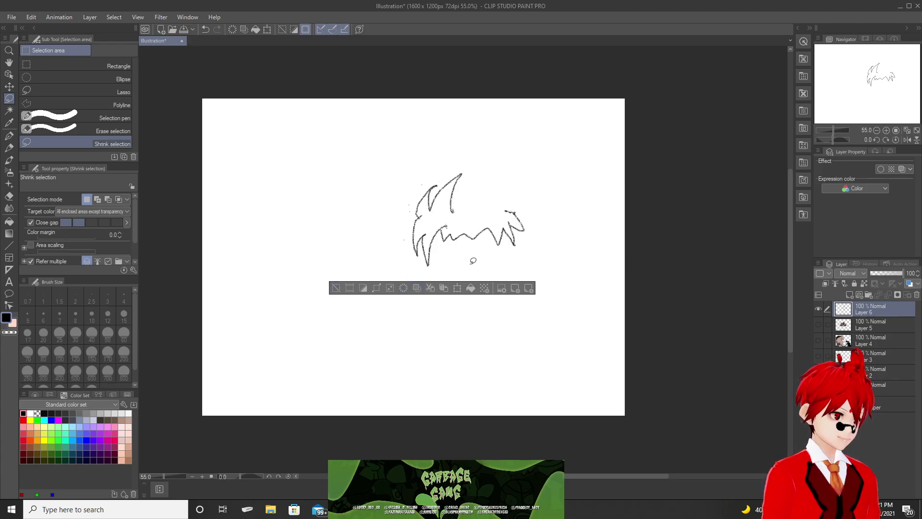
Clear the current selection and lasso the spiky left part of the hair, from the tall spike down to the lowest tuft.
{"action": "left_click", "coordinate": [336, 287]}
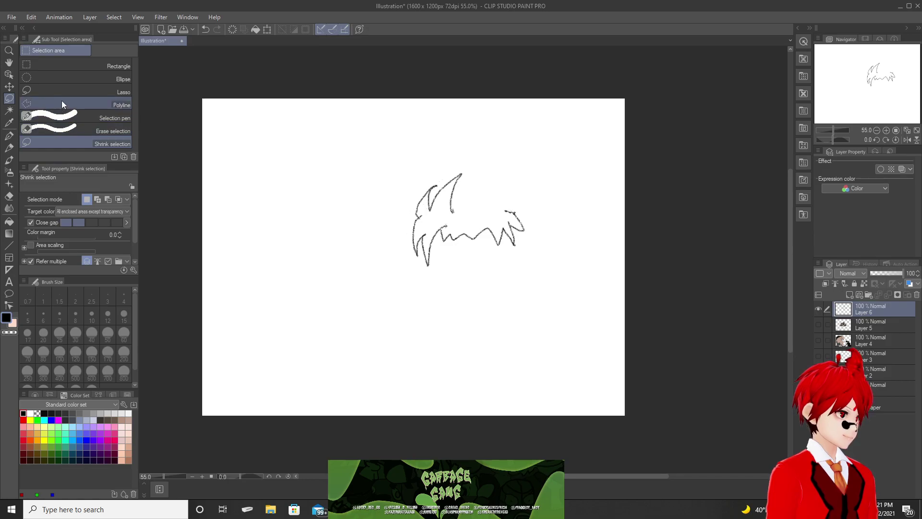
{"action": "left_click", "coordinate": [70, 90]}
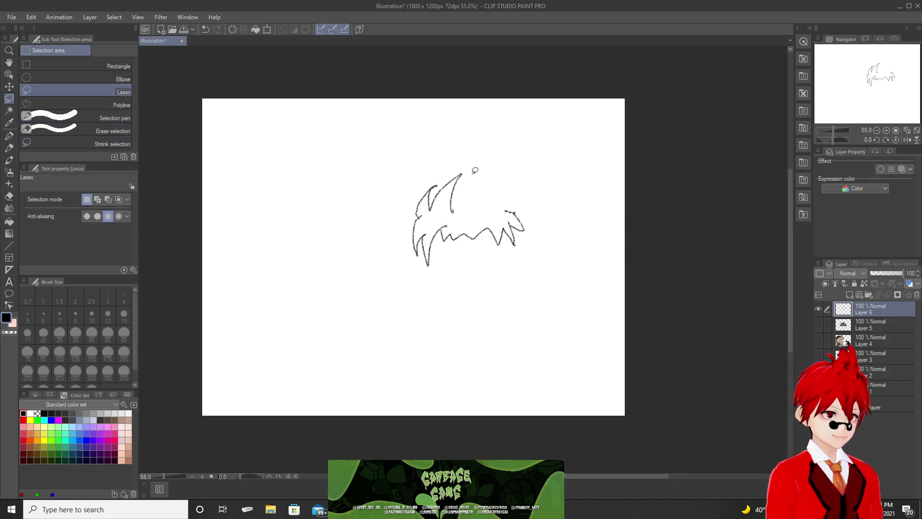
{"action": "mouse_move", "coordinate": [470, 178]}
{"action": "left_mouse_down"}
{"action": "mouse_move", "coordinate": [463, 220]}
{"action": "mouse_move", "coordinate": [444, 227]}
{"action": "mouse_move", "coordinate": [436, 265]}
{"action": "mouse_move", "coordinate": [414, 270]}
{"action": "mouse_move", "coordinate": [399, 246]}
{"action": "mouse_move", "coordinate": [400, 192]}
{"action": "mouse_move", "coordinate": [438, 153]}
{"action": "mouse_move", "coordinate": [477, 155]}
{"action": "mouse_move", "coordinate": [484, 171]}
{"action": "mouse_move", "coordinate": [469, 183]}
{"action": "left_mouse_up"}
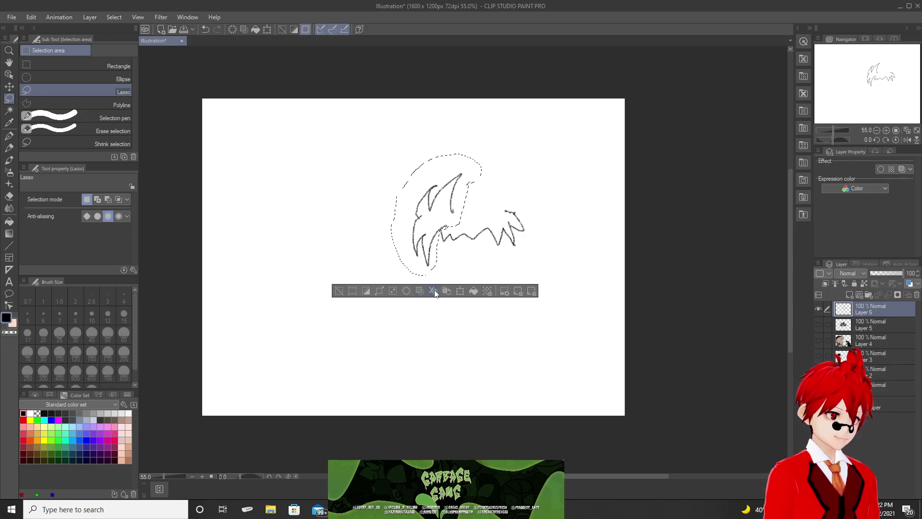
Scale the lassoed hair to 120%, shift it slightly down and to the right, apply the transform and deselect.
{"action": "left_click", "coordinate": [462, 292]}
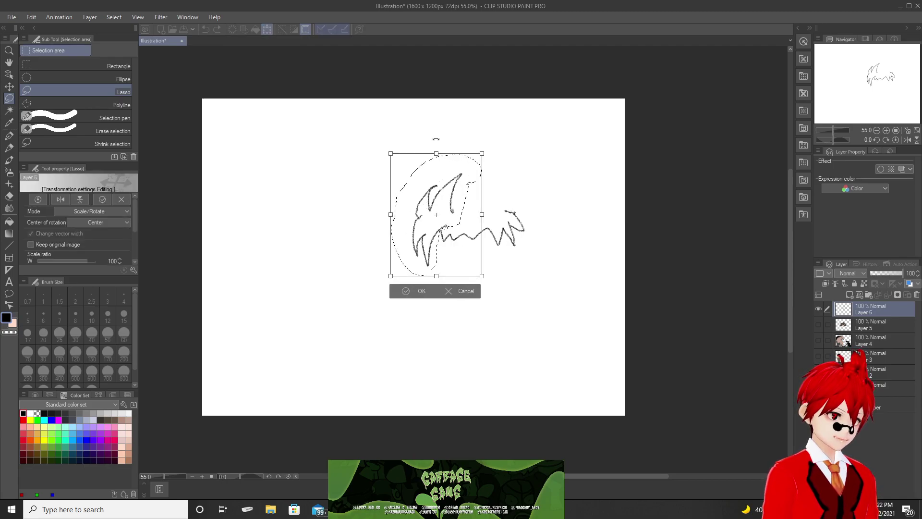
{"action": "left_click_drag", "start_coordinate": [436, 153], "coordinate": [440, 123]}
{"action": "mouse_move", "coordinate": [438, 187]}
{"action": "left_mouse_down"}
{"action": "mouse_move", "coordinate": [442, 206]}
{"action": "mouse_move", "coordinate": [450, 198]}
{"action": "left_mouse_up"}
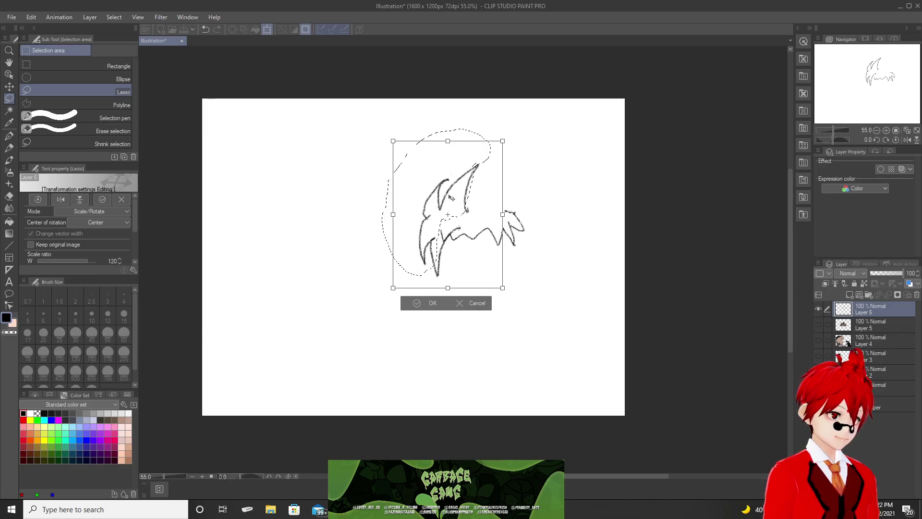
{"action": "left_click", "coordinate": [431, 303]}
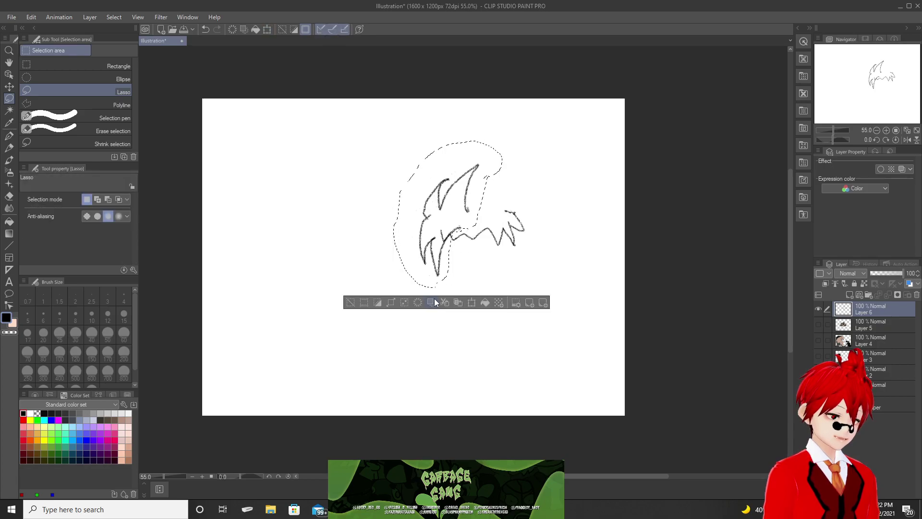
{"action": "left_click", "coordinate": [347, 298]}
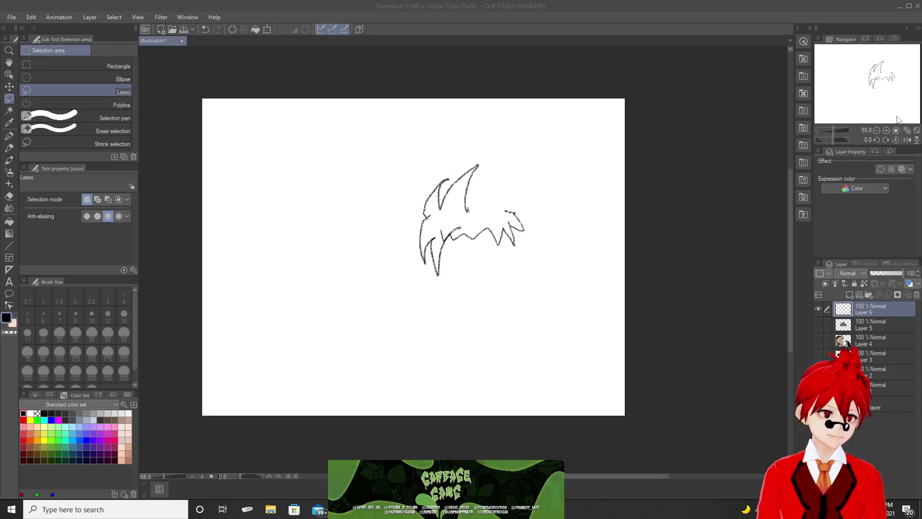
With the Real pencil, draw the curved top of the head from the right tufts to the left spikes and down to the bangs.
{"action": "left_click", "coordinate": [826, 3]}
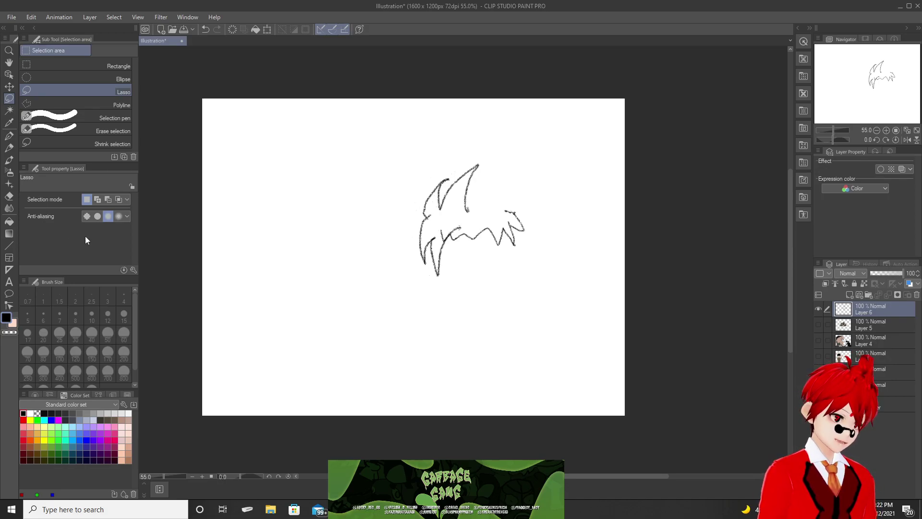
{"action": "left_click", "coordinate": [9, 148]}
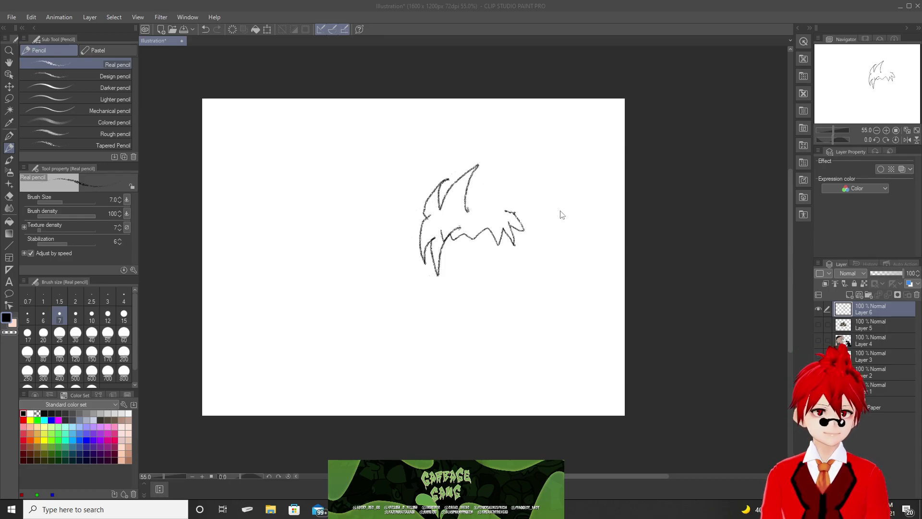
{"action": "left_click", "coordinate": [509, 254]}
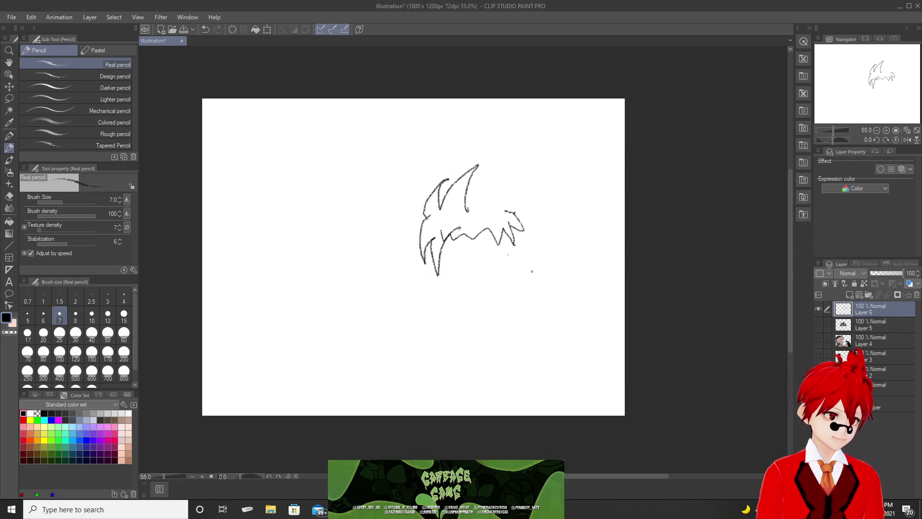
{"action": "key", "text": "ctrl+z"}
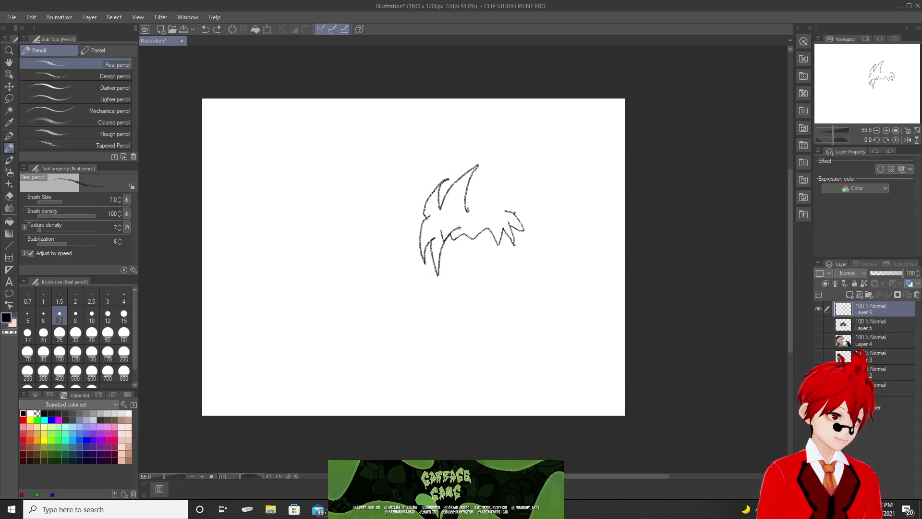
{"action": "mouse_move", "coordinate": [511, 211]}
{"action": "left_mouse_down"}
{"action": "mouse_move", "coordinate": [501, 182]}
{"action": "mouse_move", "coordinate": [480, 180]}
{"action": "left_mouse_up"}
{"action": "key", "text": "ctrl+z"}
{"action": "mouse_move", "coordinate": [513, 216]}
{"action": "left_mouse_down"}
{"action": "mouse_move", "coordinate": [507, 193]}
{"action": "mouse_move", "coordinate": [474, 174]}
{"action": "mouse_move", "coordinate": [447, 188]}
{"action": "mouse_move", "coordinate": [438, 206]}
{"action": "left_mouse_up"}
{"action": "mouse_move", "coordinate": [469, 177]}
{"action": "left_mouse_down"}
{"action": "mouse_move", "coordinate": [446, 189]}
{"action": "mouse_move", "coordinate": [431, 242]}
{"action": "mouse_move", "coordinate": [437, 257]}
{"action": "left_mouse_up"}
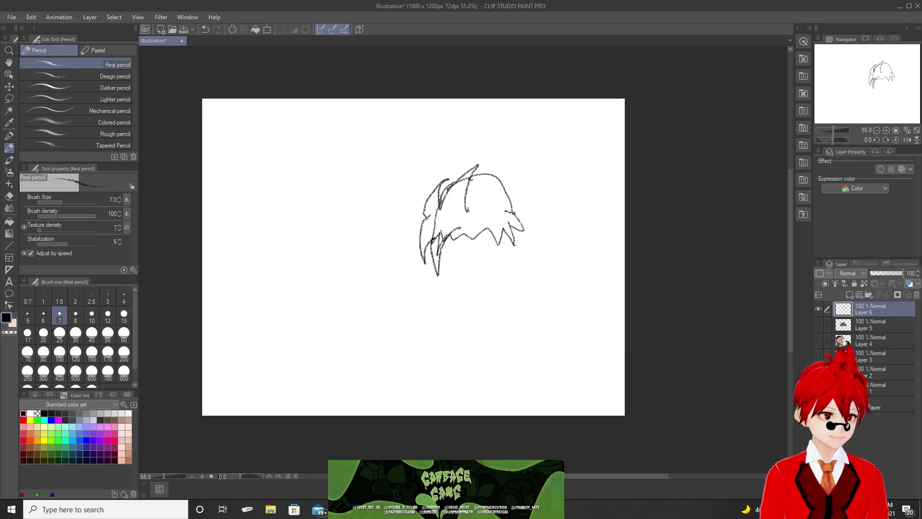
Draw a rounded jaw and chin line below the bangs from the left tufts to the right tufts, undoing the unsuitable attempts.
{"action": "mouse_move", "coordinate": [445, 253]}
{"action": "left_mouse_down"}
{"action": "mouse_move", "coordinate": [449, 303]}
{"action": "mouse_move", "coordinate": [464, 305]}
{"action": "left_mouse_up"}
{"action": "key", "text": "ctrl+z"}
{"action": "mouse_move", "coordinate": [440, 245]}
{"action": "left_mouse_down"}
{"action": "mouse_move", "coordinate": [443, 287]}
{"action": "mouse_move", "coordinate": [480, 287]}
{"action": "mouse_move", "coordinate": [512, 261]}
{"action": "mouse_move", "coordinate": [513, 247]}
{"action": "left_mouse_up"}
{"action": "key", "text": "ctrl+z"}
{"action": "mouse_move", "coordinate": [442, 239]}
{"action": "left_mouse_down"}
{"action": "mouse_move", "coordinate": [441, 264]}
{"action": "mouse_move", "coordinate": [471, 277]}
{"action": "mouse_move", "coordinate": [508, 232]}
{"action": "left_mouse_up"}
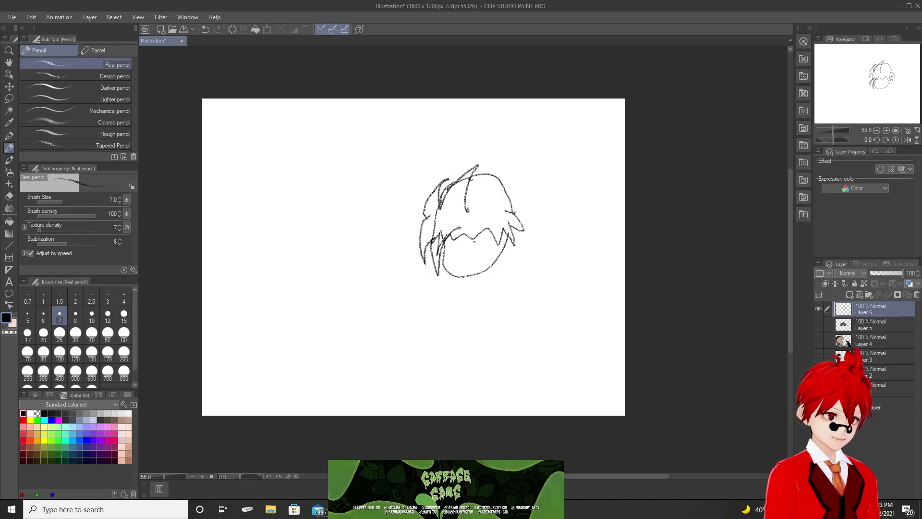
Draw two tall oval eyes with inner ovals under the bangs, undoing the stray strokes.
{"action": "mouse_move", "coordinate": [475, 242]}
{"action": "left_mouse_down"}
{"action": "mouse_move", "coordinate": [490, 244]}
{"action": "mouse_move", "coordinate": [485, 255]}
{"action": "mouse_move", "coordinate": [448, 244]}
{"action": "mouse_move", "coordinate": [455, 266]}
{"action": "mouse_move", "coordinate": [459, 256]}
{"action": "mouse_move", "coordinate": [448, 259]}
{"action": "mouse_move", "coordinate": [459, 256]}
{"action": "left_mouse_up"}
{"action": "key", "text": "ctrl+z"}
{"action": "key", "text": "ctrl+z"}
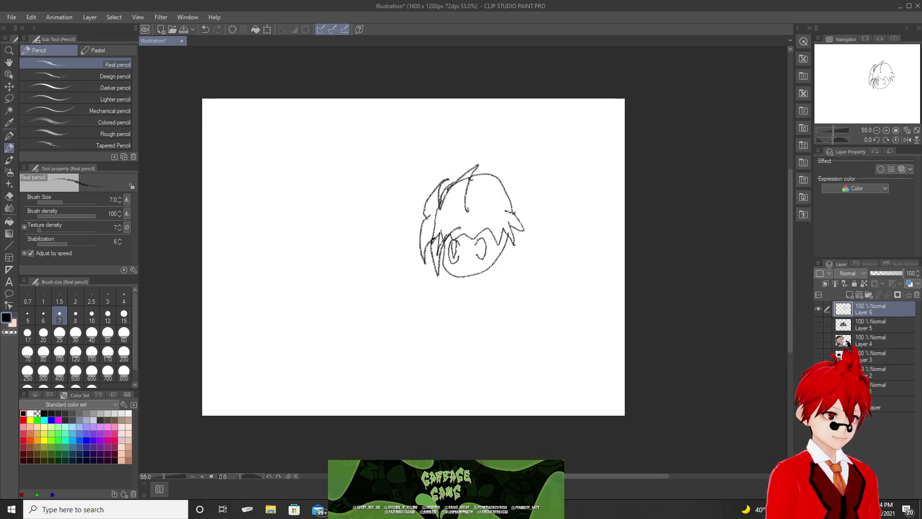
{"action": "left_click_drag", "start_coordinate": [479, 256], "coordinate": [483, 246]}
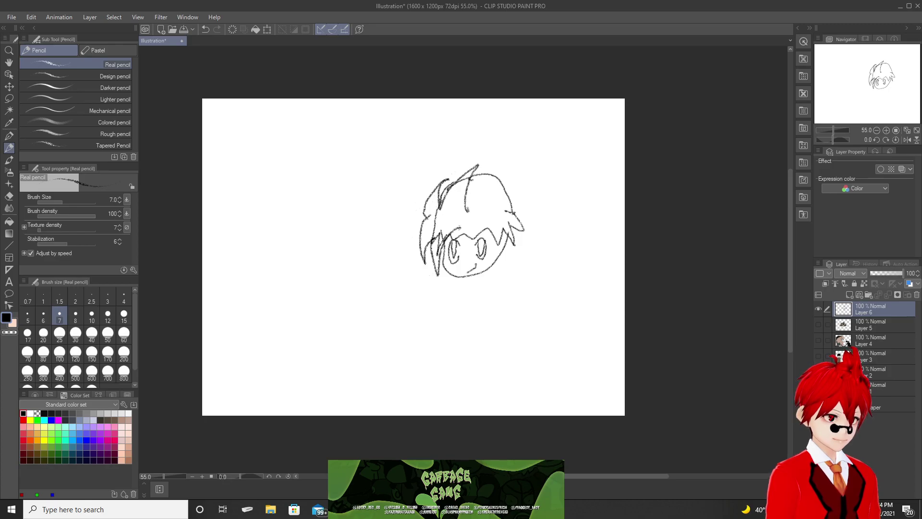
Undo the first mouth attempts and draw a small slanted smile below the eyes, near the chin.
{"action": "key", "text": "ctrl+z"}
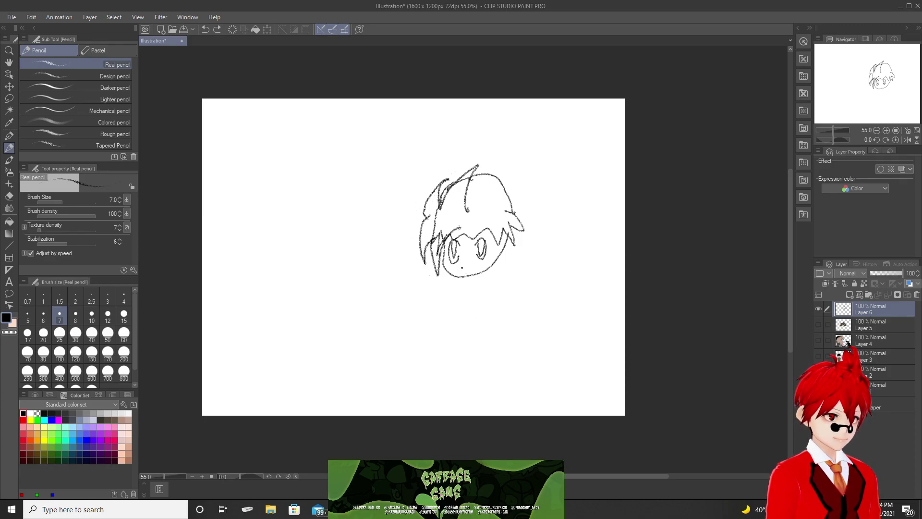
{"action": "key", "text": "ctrl+z"}
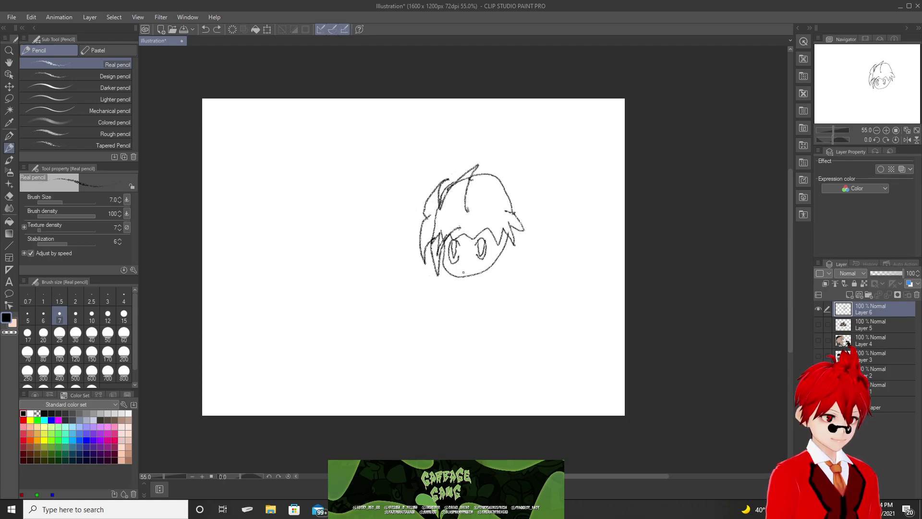
{"action": "left_click_drag", "start_coordinate": [462, 270], "coordinate": [475, 265]}
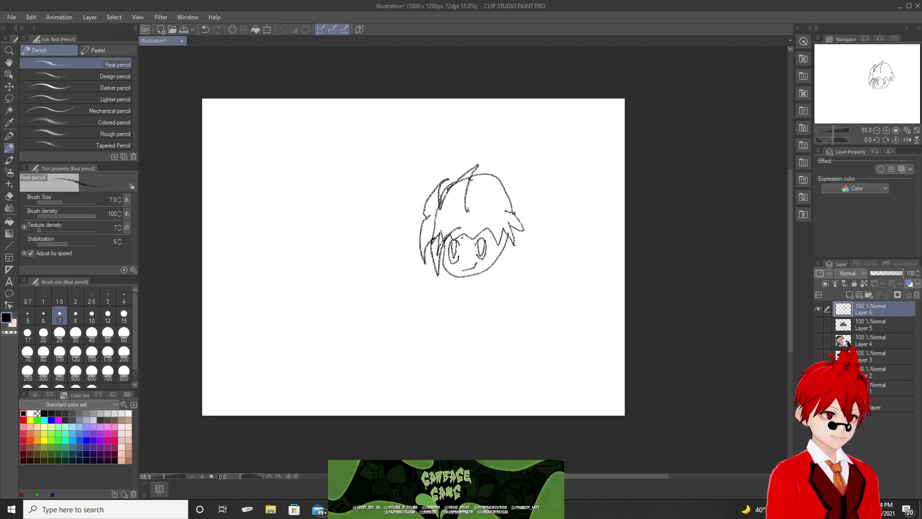
Redraw the small hooked mark between the eyes just under the bangs until it is shorter, undoing the earlier versions.
{"action": "left_click_drag", "start_coordinate": [473, 242], "coordinate": [466, 268]}
{"action": "key", "text": "ctrl+z"}
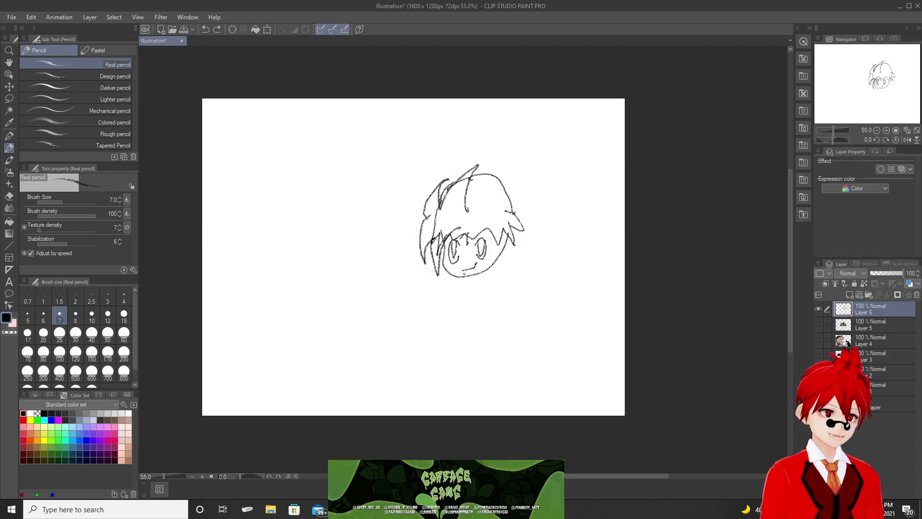
{"action": "scroll", "coordinate": [464, 274], "scroll_direction": "up", "scroll_amount": 3}
{"action": "scroll", "coordinate": [482, 252], "scroll_direction": "up", "scroll_amount": 5}
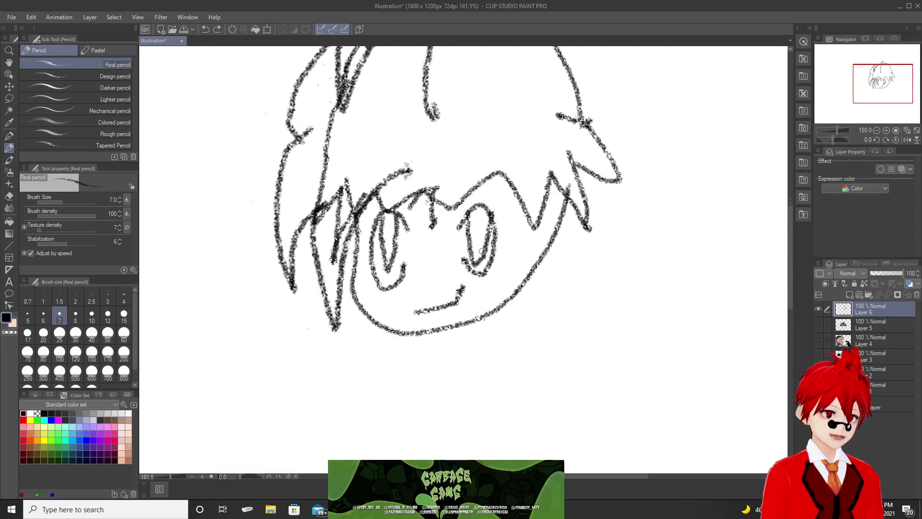
{"action": "scroll", "coordinate": [413, 225], "scroll_direction": "up", "scroll_amount": 2}
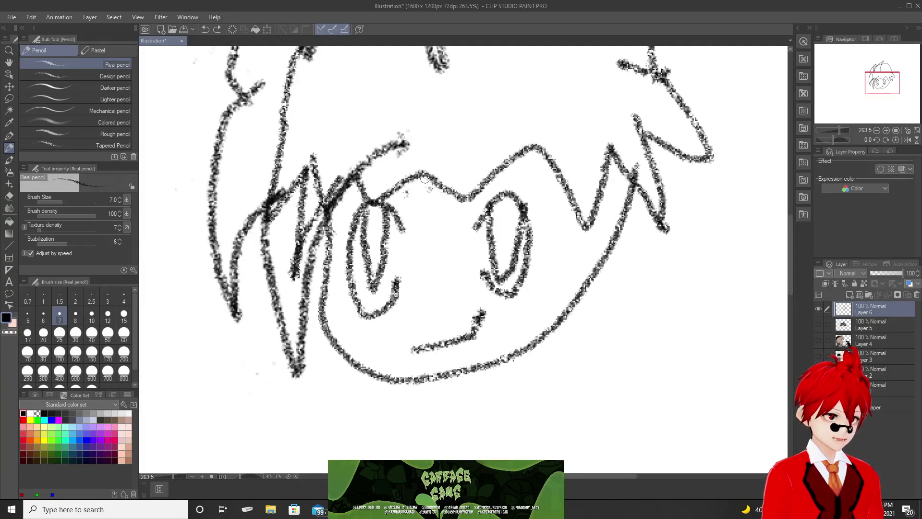
{"action": "mouse_move", "coordinate": [412, 190]}
{"action": "left_mouse_down"}
{"action": "mouse_move", "coordinate": [429, 187]}
{"action": "mouse_move", "coordinate": [423, 212]}
{"action": "left_mouse_up"}
{"action": "key", "text": "e"}
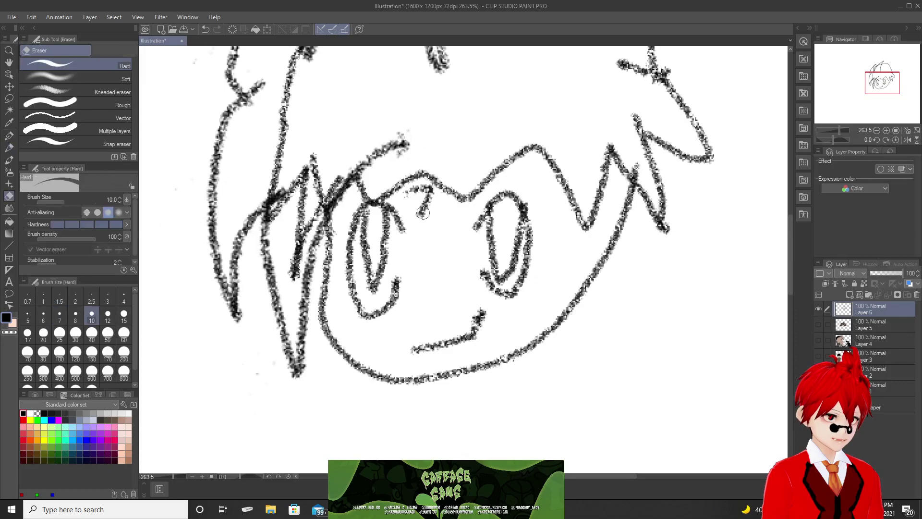
{"action": "left_click", "coordinate": [7, 150]}
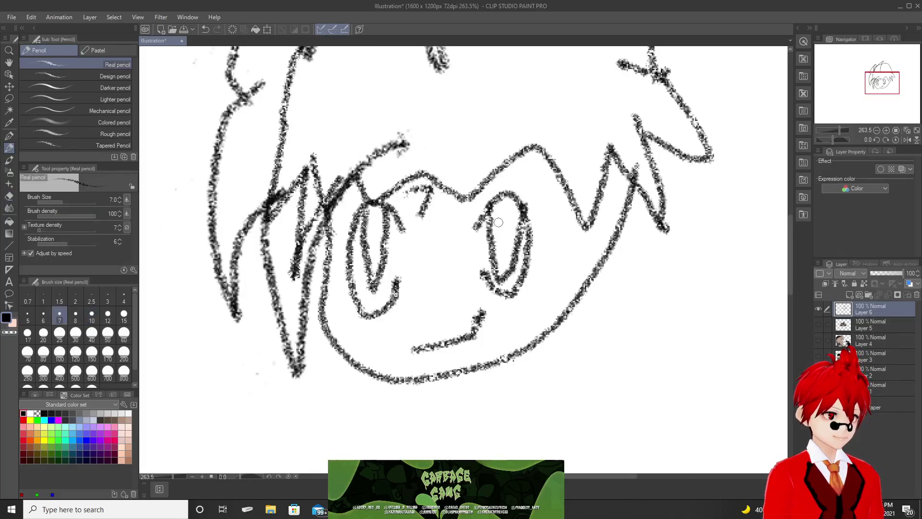
Add small pupil marks inside both eyes and a short arched brow stroke above each eye.
{"action": "left_click_drag", "start_coordinate": [504, 212], "coordinate": [507, 241]}
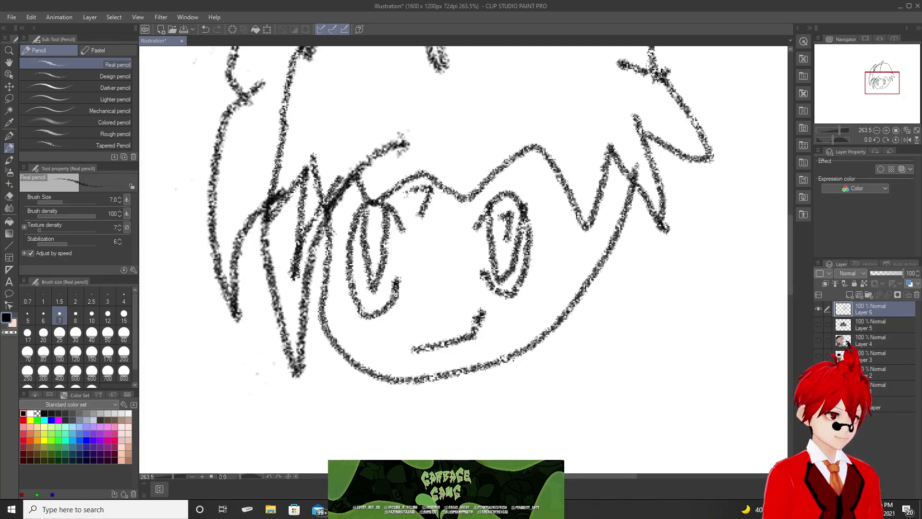
{"action": "left_click_drag", "start_coordinate": [373, 228], "coordinate": [373, 250]}
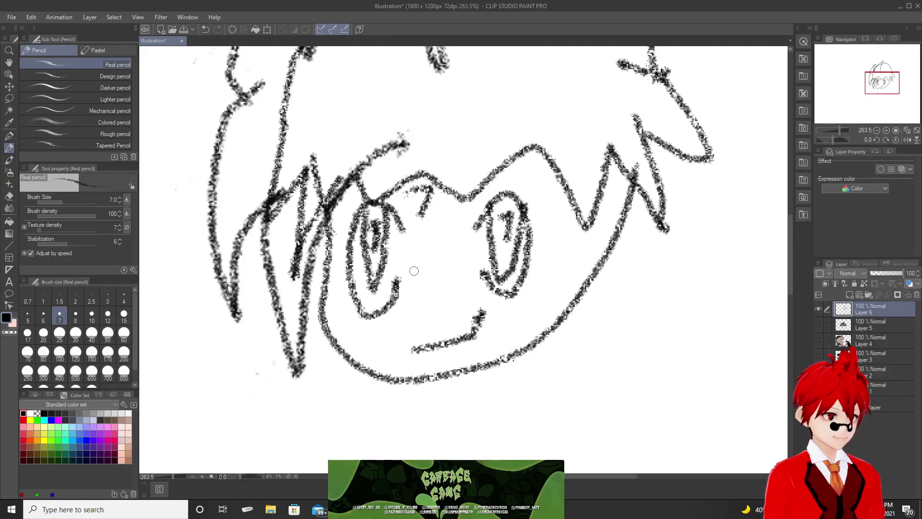
{"action": "scroll", "coordinate": [464, 311], "scroll_direction": "down", "scroll_amount": 6}
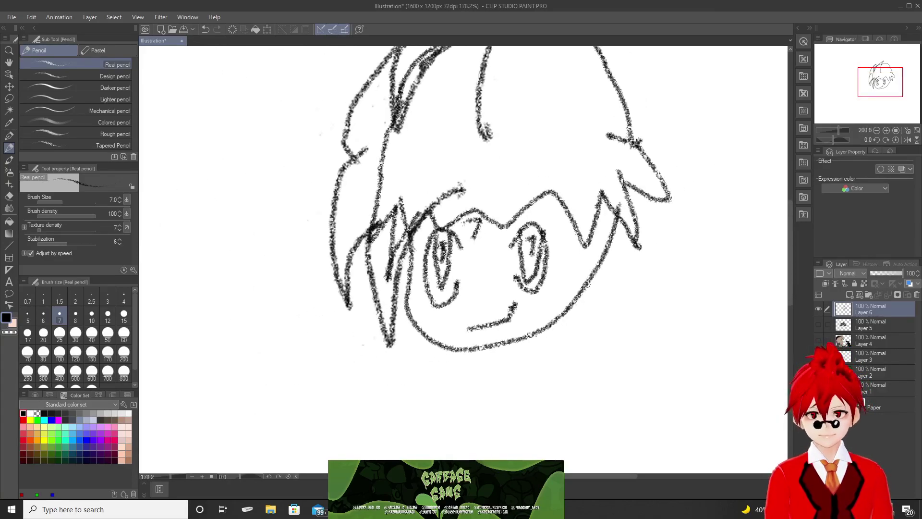
{"action": "scroll", "coordinate": [525, 336], "scroll_direction": "up", "scroll_amount": 1}
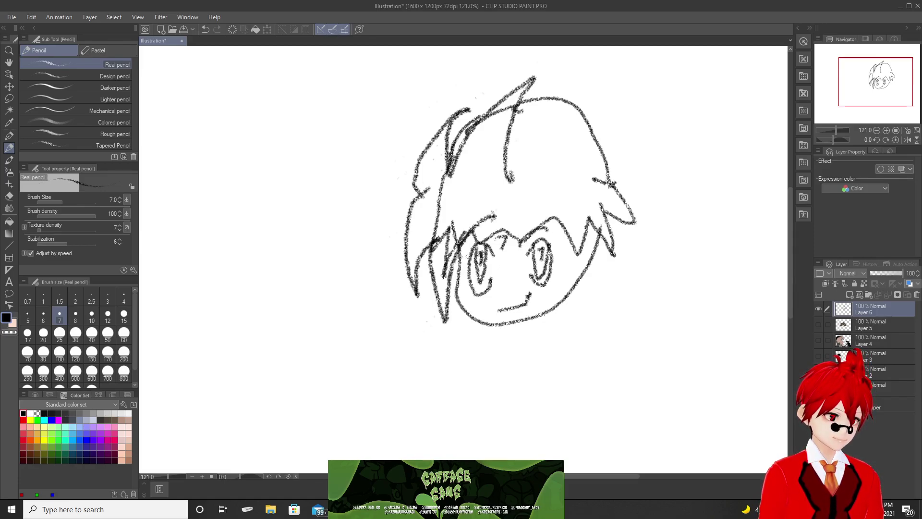
{"action": "left_click_drag", "start_coordinate": [490, 234], "coordinate": [462, 233]}
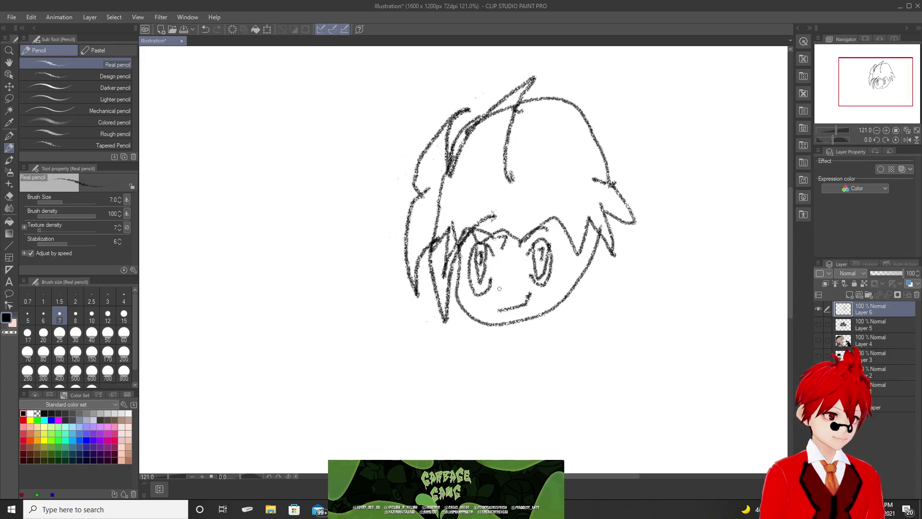
Draw the neck, a pointed shirt collar and a short tie below the chin.
{"action": "left_click_drag", "start_coordinate": [542, 311], "coordinate": [547, 330]}
{"action": "mouse_move", "coordinate": [489, 325]}
{"action": "left_mouse_down"}
{"action": "mouse_move", "coordinate": [505, 349]}
{"action": "mouse_move", "coordinate": [546, 328]}
{"action": "left_mouse_up"}
{"action": "mouse_move", "coordinate": [504, 350]}
{"action": "left_mouse_down"}
{"action": "mouse_move", "coordinate": [521, 374]}
{"action": "mouse_move", "coordinate": [550, 337]}
{"action": "mouse_move", "coordinate": [490, 338]}
{"action": "mouse_move", "coordinate": [474, 356]}
{"action": "mouse_move", "coordinate": [500, 391]}
{"action": "left_mouse_up"}
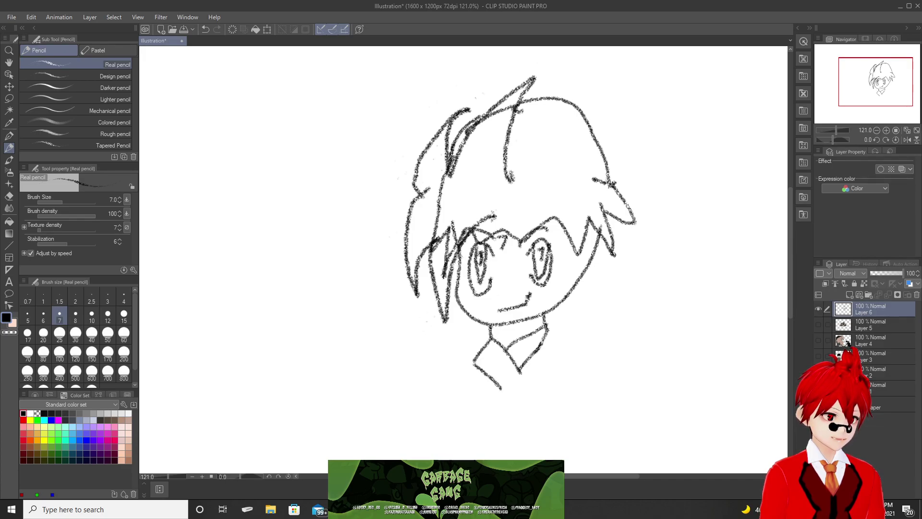
{"action": "mouse_move", "coordinate": [505, 348]}
{"action": "left_mouse_down"}
{"action": "mouse_move", "coordinate": [498, 391]}
{"action": "mouse_move", "coordinate": [504, 386]}
{"action": "mouse_move", "coordinate": [512, 403]}
{"action": "mouse_move", "coordinate": [522, 363]}
{"action": "left_mouse_up"}
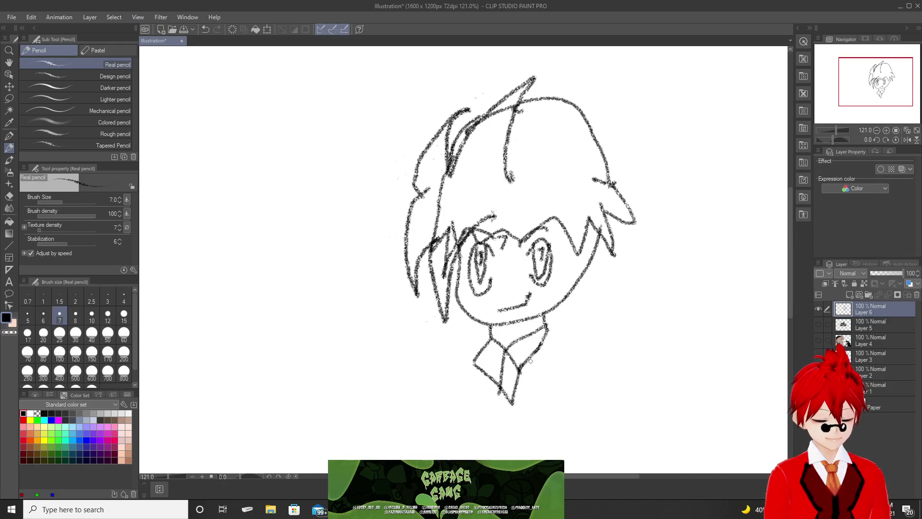
Draw a shoulder line curving outward from each side of the collar, undoing the first attempt on the left.
{"action": "scroll", "coordinate": [552, 354], "scroll_direction": "down", "scroll_amount": 3}
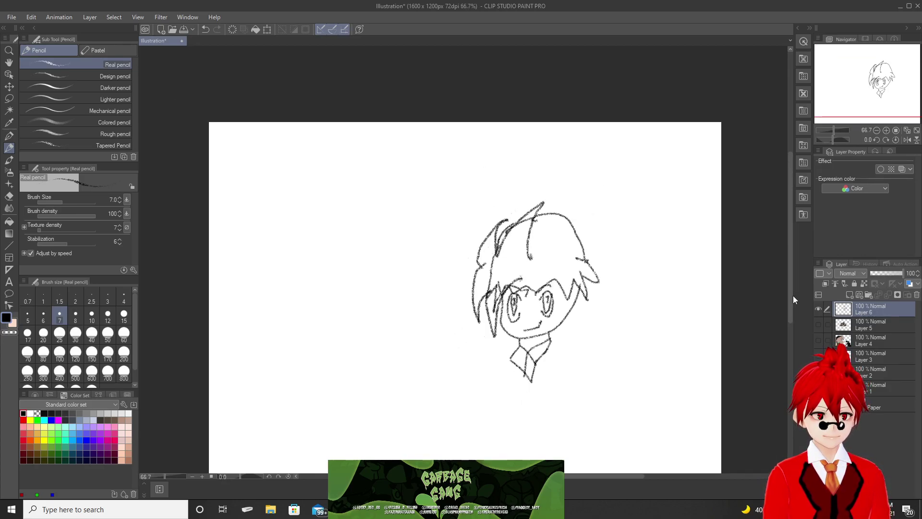
{"action": "left_click_drag", "start_coordinate": [789, 313], "coordinate": [792, 344]}
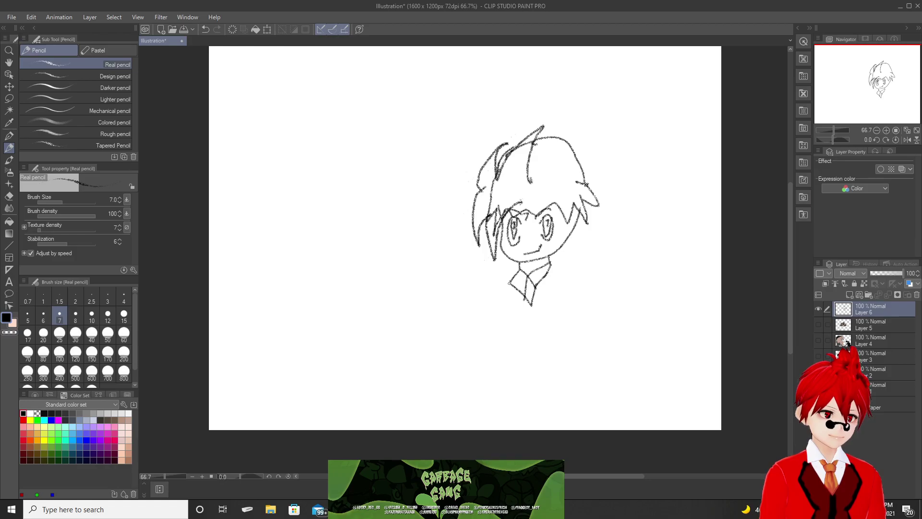
{"action": "mouse_move", "coordinate": [510, 279]}
{"action": "left_mouse_down"}
{"action": "mouse_move", "coordinate": [478, 301]}
{"action": "mouse_move", "coordinate": [489, 338]}
{"action": "left_mouse_up"}
{"action": "key", "text": "ctrl+z"}
{"action": "key", "text": "ctrl+z"}
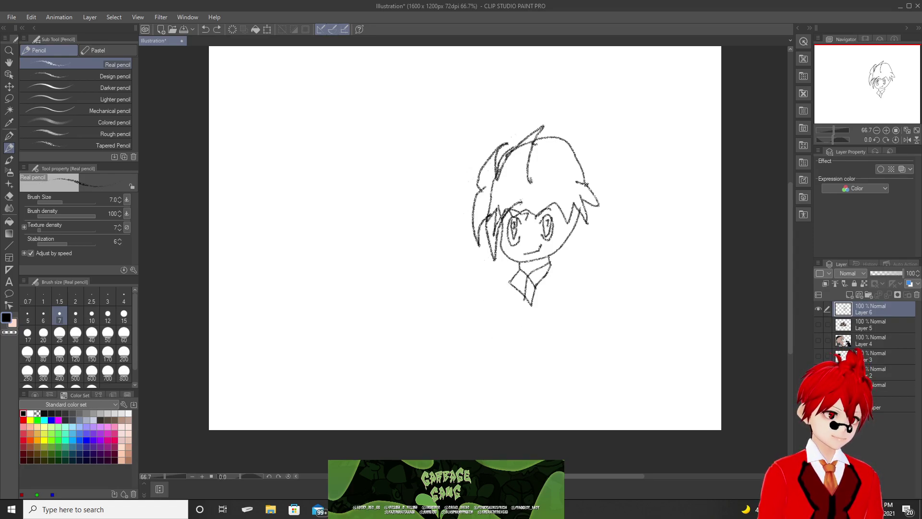
{"action": "left_click_drag", "start_coordinate": [510, 281], "coordinate": [489, 311]}
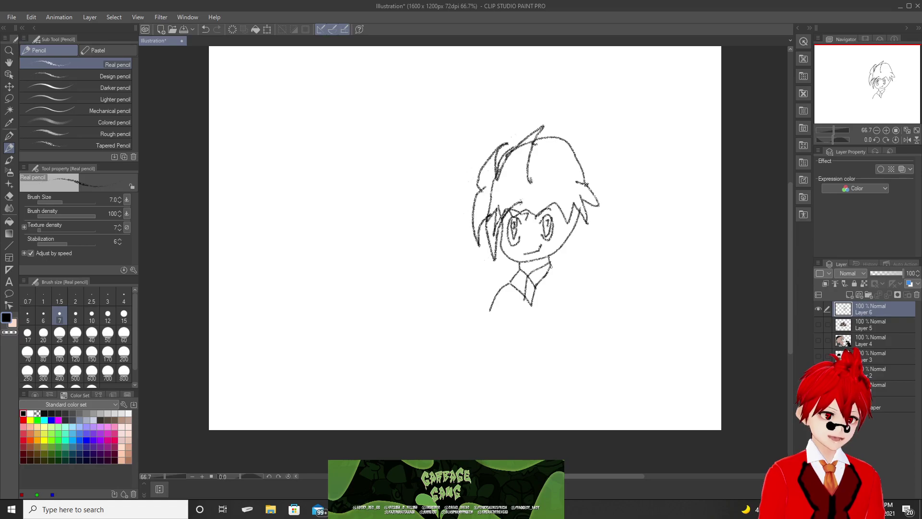
{"action": "left_click_drag", "start_coordinate": [550, 264], "coordinate": [586, 278]}
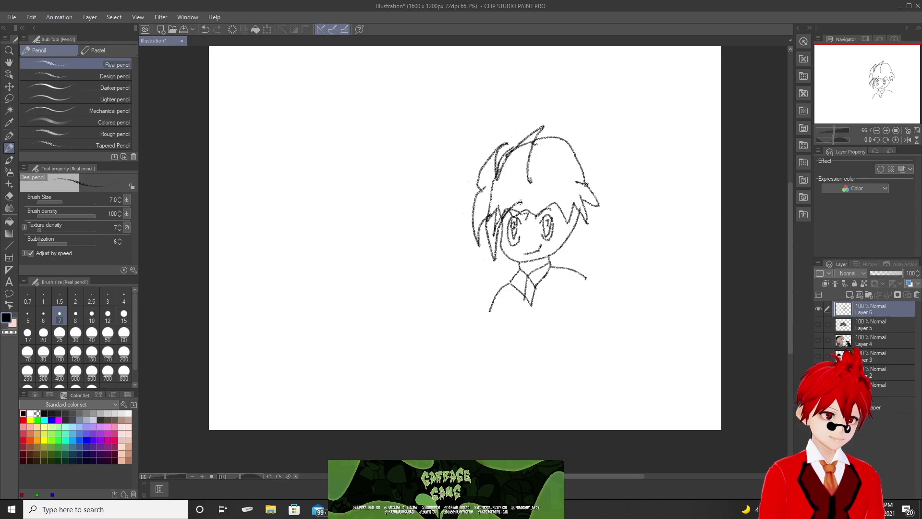
{"action": "mouse_move", "coordinate": [490, 310]}
{"action": "left_mouse_down"}
{"action": "mouse_move", "coordinate": [485, 362]}
{"action": "mouse_move", "coordinate": [501, 377]}
{"action": "left_mouse_up"}
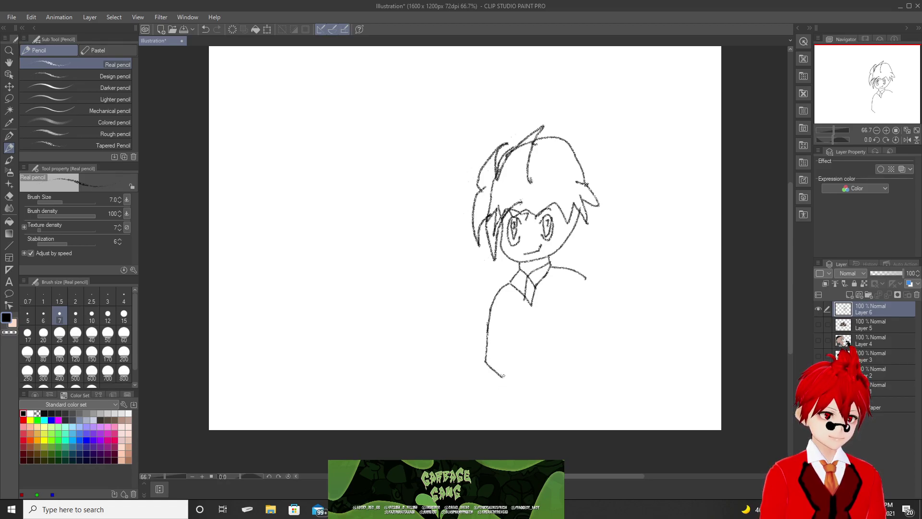
{"action": "key", "text": "ctrl+z"}
{"action": "key", "text": "ctrl+z"}
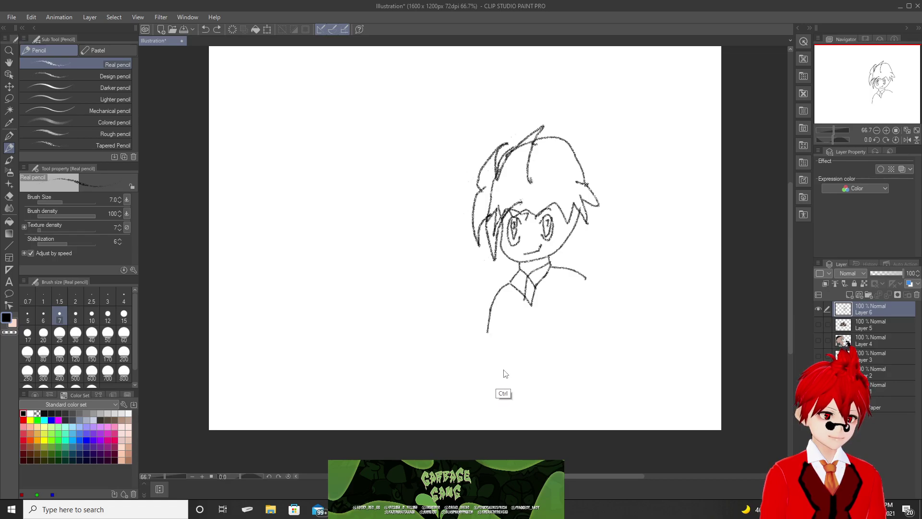
{"action": "key", "text": "ctrl+z"}
Draw the bent arm from the shoulder on the tie's left side, with the forearm crossing the chest and a cuff at the wrist.
{"action": "mouse_move", "coordinate": [490, 309]}
{"action": "left_mouse_down"}
{"action": "mouse_move", "coordinate": [481, 364]}
{"action": "mouse_move", "coordinate": [496, 373]}
{"action": "mouse_move", "coordinate": [564, 337]}
{"action": "mouse_move", "coordinate": [545, 312]}
{"action": "mouse_move", "coordinate": [568, 329]}
{"action": "mouse_move", "coordinate": [564, 338]}
{"action": "mouse_move", "coordinate": [532, 322]}
{"action": "mouse_move", "coordinate": [500, 342]}
{"action": "left_mouse_up"}
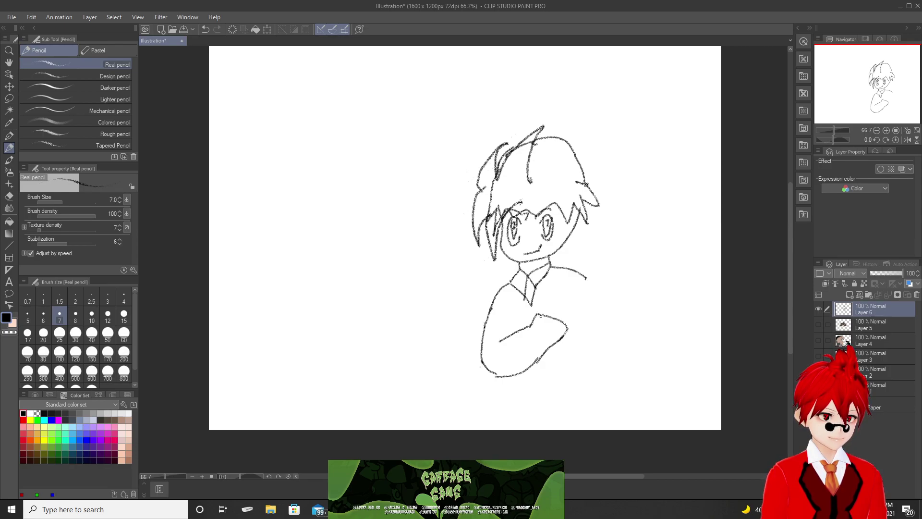
{"action": "mouse_move", "coordinate": [543, 312]}
{"action": "left_mouse_down"}
{"action": "mouse_move", "coordinate": [569, 322]}
{"action": "mouse_move", "coordinate": [564, 328]}
{"action": "mouse_move", "coordinate": [546, 313]}
{"action": "left_mouse_up"}
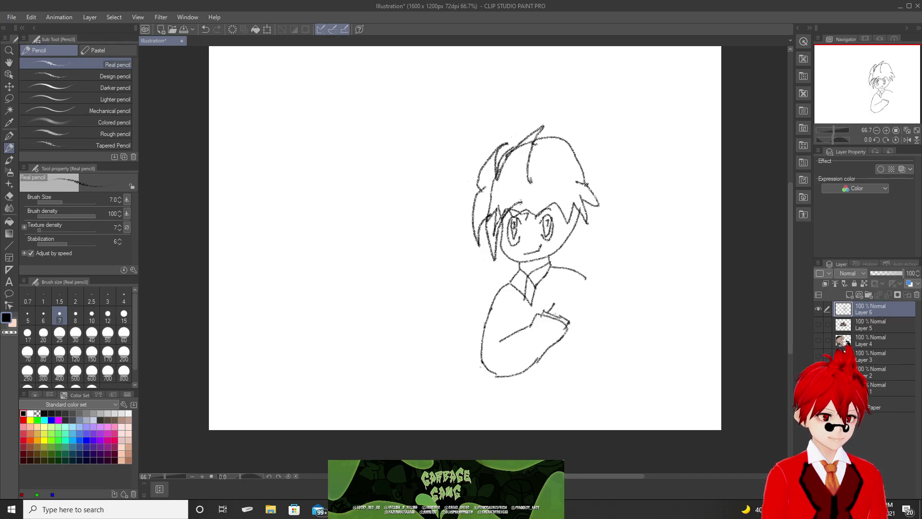
{"action": "mouse_move", "coordinate": [555, 302]}
{"action": "left_mouse_down"}
{"action": "mouse_move", "coordinate": [547, 311]}
{"action": "mouse_move", "coordinate": [552, 279]}
{"action": "mouse_move", "coordinate": [558, 294]}
{"action": "mouse_move", "coordinate": [579, 298]}
{"action": "mouse_move", "coordinate": [576, 308]}
{"action": "left_mouse_up"}
{"action": "key", "text": "ctrl+z"}
{"action": "key", "text": "ctrl+z"}
{"action": "key", "text": "ctrl+z"}
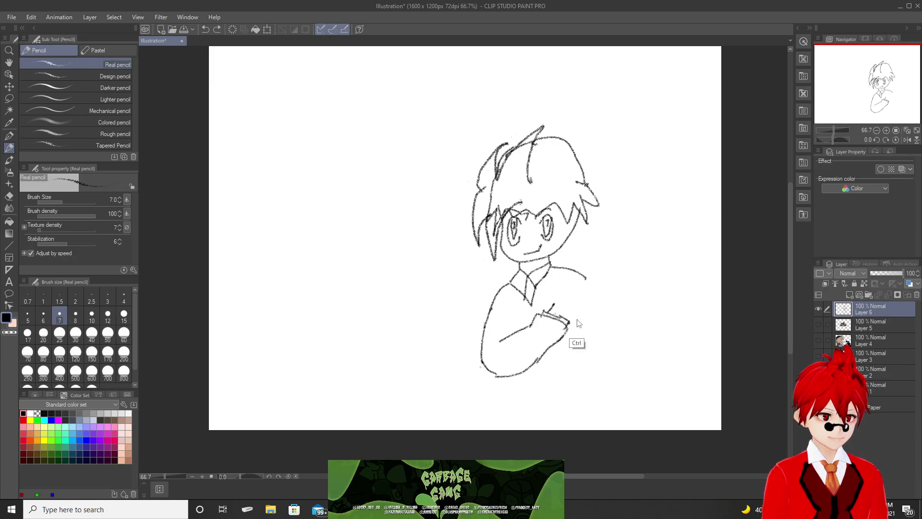
Draw a closed hand above the cuff in front of the chest, redoing its outer contour and darkening the short strokes above it.
{"action": "mouse_move", "coordinate": [553, 302]}
{"action": "left_mouse_down"}
{"action": "mouse_move", "coordinate": [544, 313]}
{"action": "mouse_move", "coordinate": [553, 281]}
{"action": "mouse_move", "coordinate": [556, 291]}
{"action": "mouse_move", "coordinate": [576, 287]}
{"action": "mouse_move", "coordinate": [583, 302]}
{"action": "left_mouse_up"}
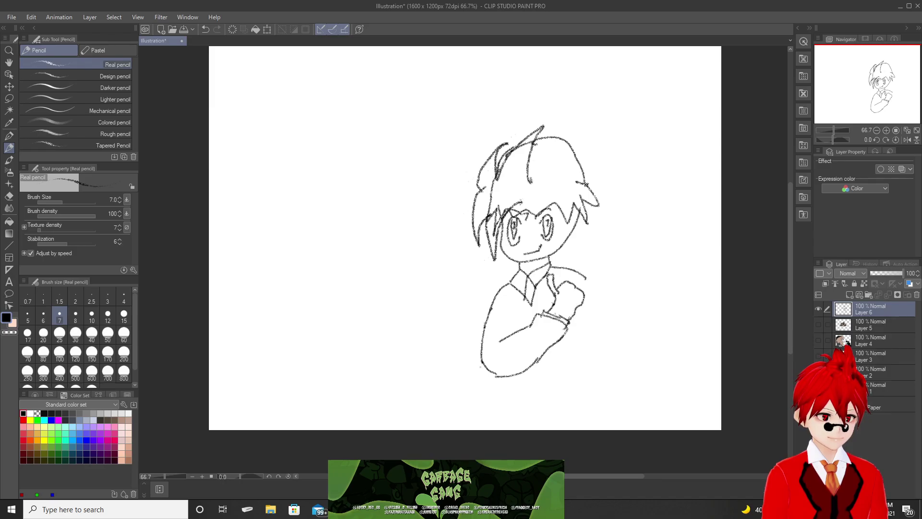
{"action": "key", "text": "ctrl+z"}
{"action": "key", "text": "ctrl+z"}
{"action": "key", "text": "ctrl+z"}
{"action": "mouse_move", "coordinate": [557, 290]}
{"action": "left_mouse_down"}
{"action": "mouse_move", "coordinate": [571, 280]}
{"action": "mouse_move", "coordinate": [584, 303]}
{"action": "mouse_move", "coordinate": [562, 319]}
{"action": "left_mouse_up"}
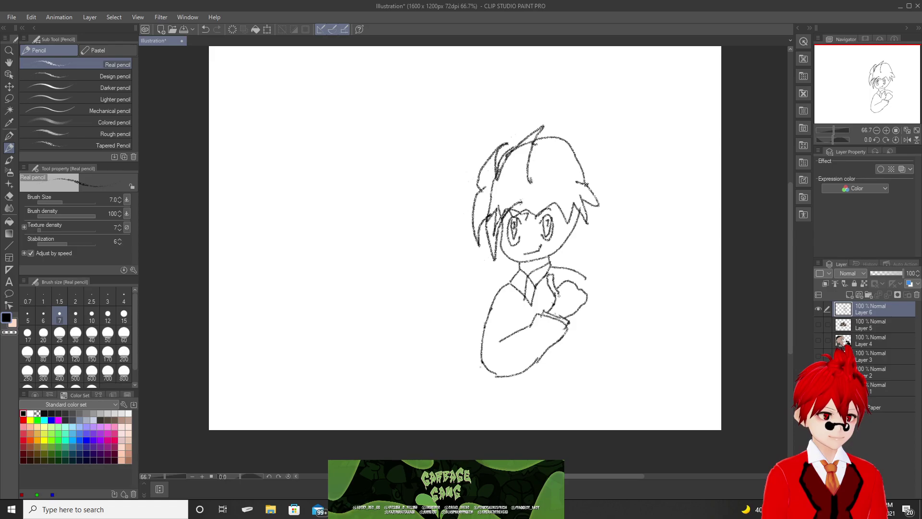
{"action": "left_click_drag", "start_coordinate": [552, 273], "coordinate": [560, 290]}
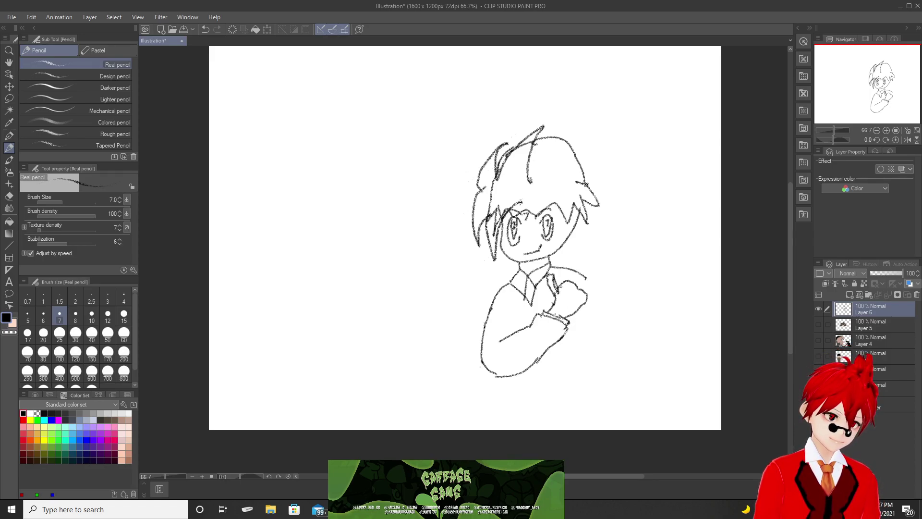
{"action": "left_click_drag", "start_coordinate": [551, 274], "coordinate": [558, 289]}
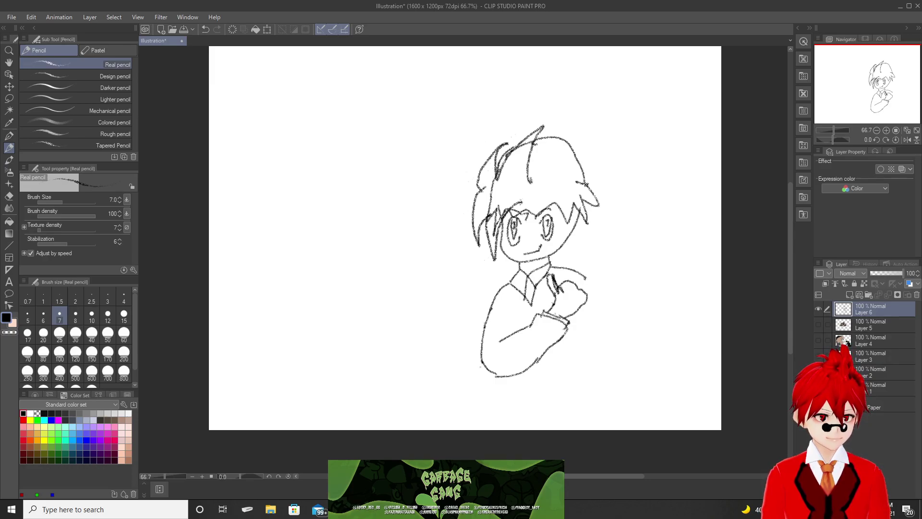
Draw the other arm sloping out from the shoulder to a bent elbow, with fold lines in the sleeve, undoing the first outline.
{"action": "left_click_drag", "start_coordinate": [582, 273], "coordinate": [620, 313]}
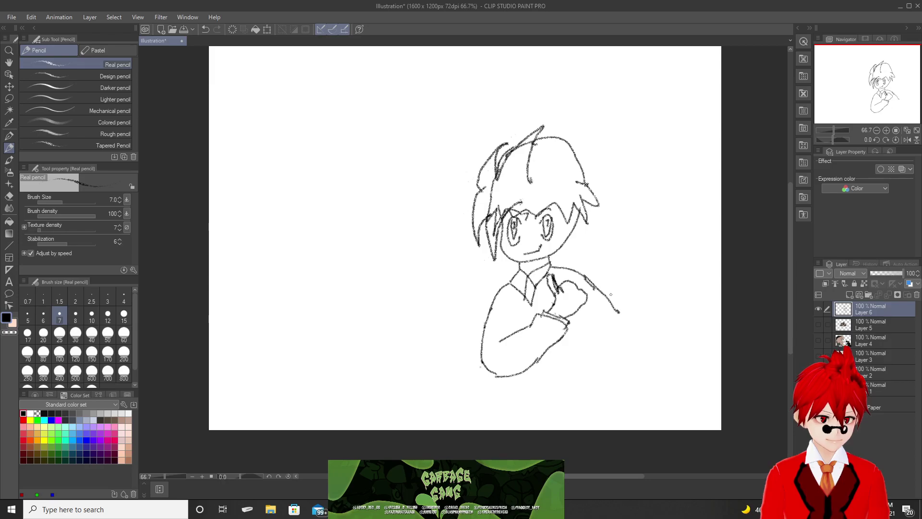
{"action": "key", "text": "ctrl+z"}
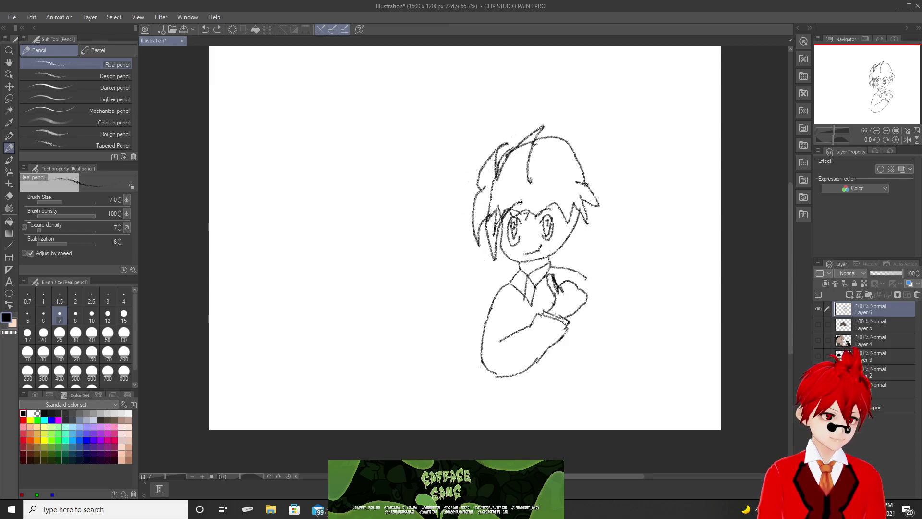
{"action": "mouse_move", "coordinate": [583, 277]}
{"action": "left_mouse_down"}
{"action": "mouse_move", "coordinate": [624, 329]}
{"action": "mouse_move", "coordinate": [608, 380]}
{"action": "left_mouse_up"}
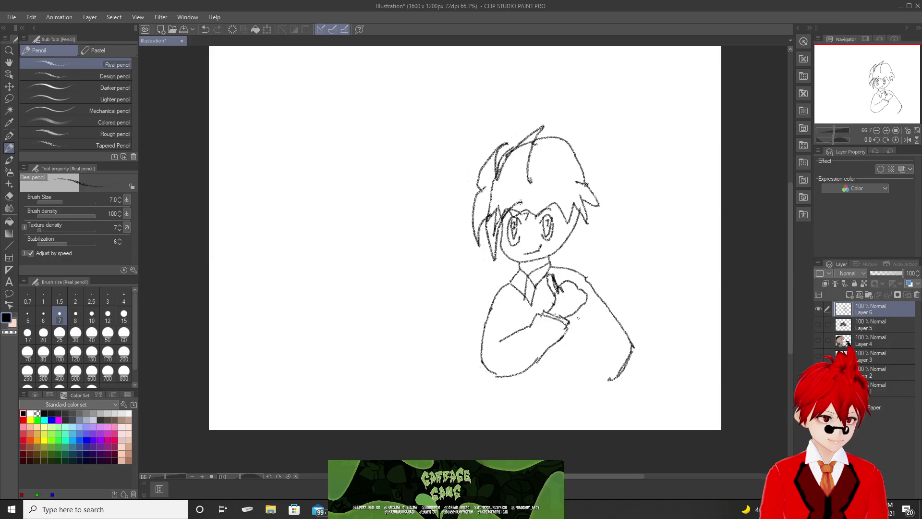
{"action": "mouse_move", "coordinate": [582, 329]}
{"action": "left_mouse_down"}
{"action": "mouse_move", "coordinate": [601, 347]}
{"action": "mouse_move", "coordinate": [580, 356]}
{"action": "left_mouse_up"}
{"action": "left_click_drag", "start_coordinate": [630, 335], "coordinate": [601, 391]}
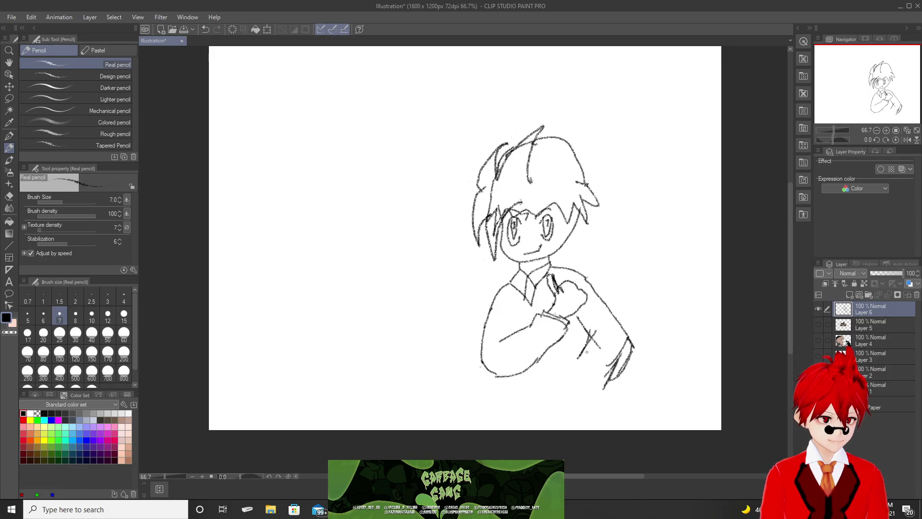
Complete the lower sleeve with shading strokes on its inner edge and add a hand with separated fingers at the hip.
{"action": "mouse_move", "coordinate": [595, 336]}
{"action": "left_mouse_down"}
{"action": "mouse_move", "coordinate": [577, 382]}
{"action": "mouse_move", "coordinate": [585, 395]}
{"action": "mouse_move", "coordinate": [601, 387]}
{"action": "left_mouse_up"}
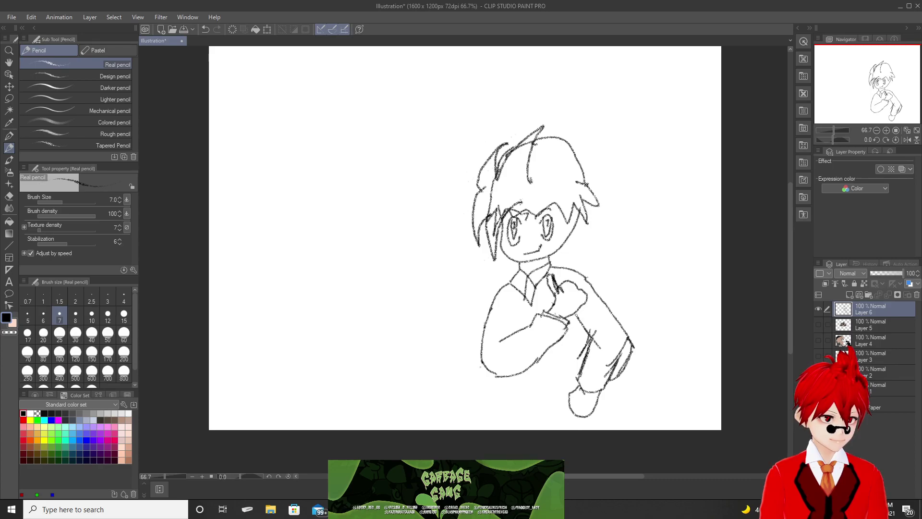
{"action": "left_click_drag", "start_coordinate": [583, 333], "coordinate": [578, 354]}
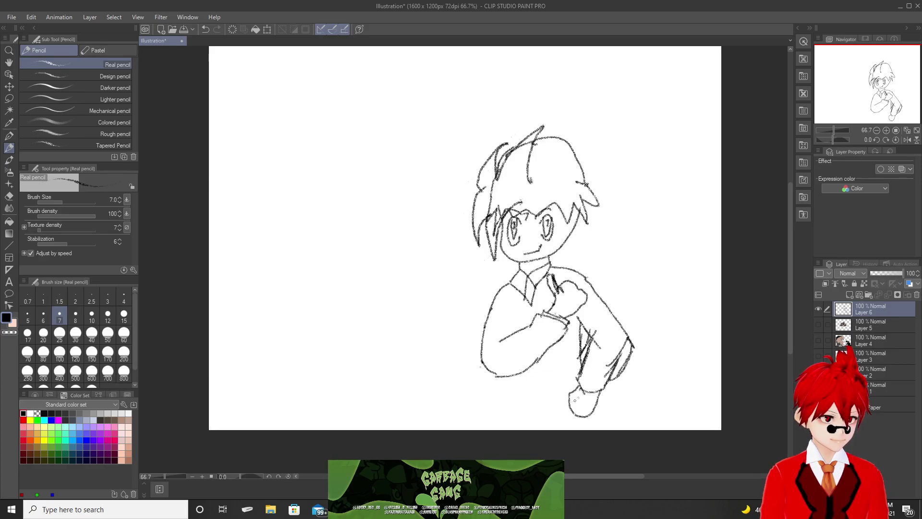
{"action": "left_click_drag", "start_coordinate": [587, 402], "coordinate": [595, 419]}
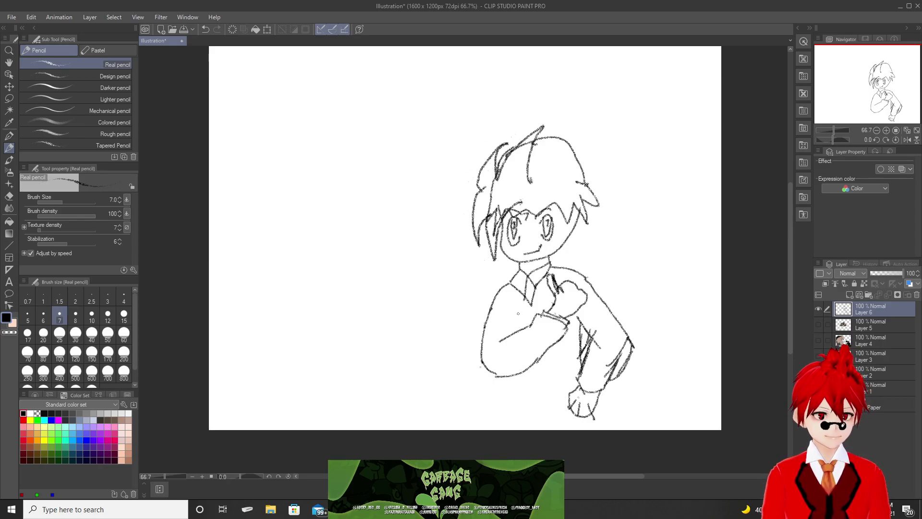
Draw a short vertical jacket edge line above the crossed forearm, undoing the first longer stroke.
{"action": "left_click_drag", "start_coordinate": [518, 311], "coordinate": [516, 339]}
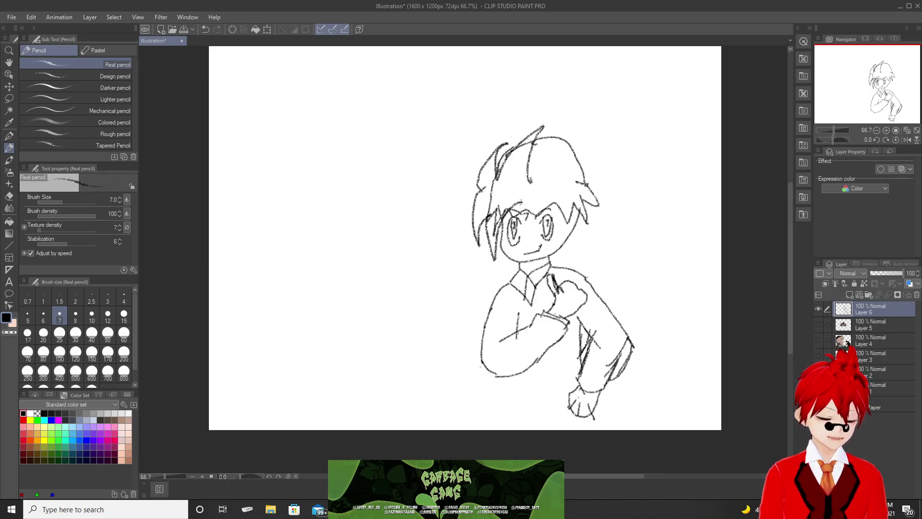
{"action": "key", "text": "ctrl+z"}
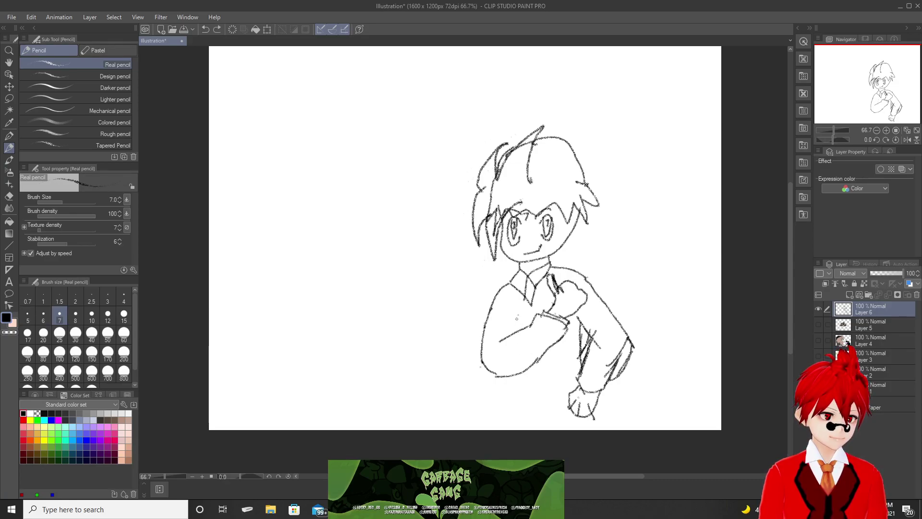
{"action": "left_click_drag", "start_coordinate": [516, 309], "coordinate": [517, 332]}
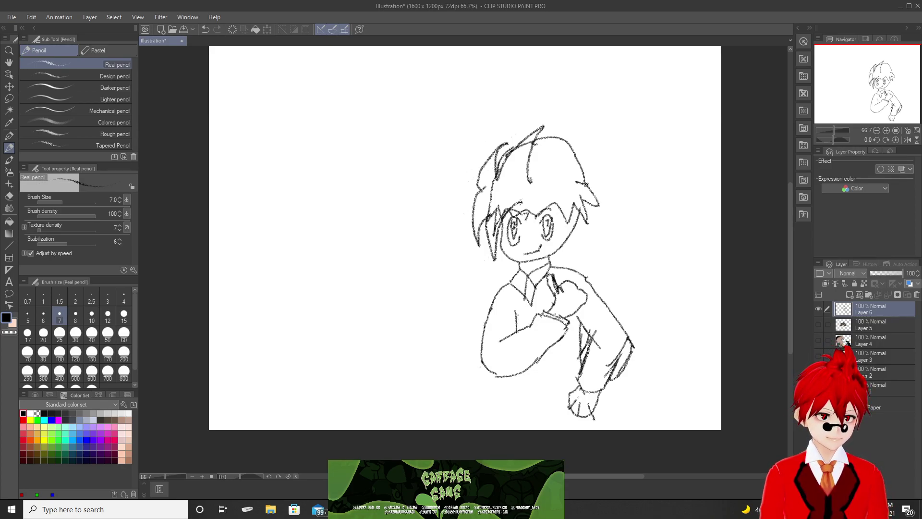
{"action": "left_click_drag", "start_coordinate": [528, 324], "coordinate": [531, 332]}
{"action": "left_click_drag", "start_coordinate": [538, 286], "coordinate": [536, 312]}
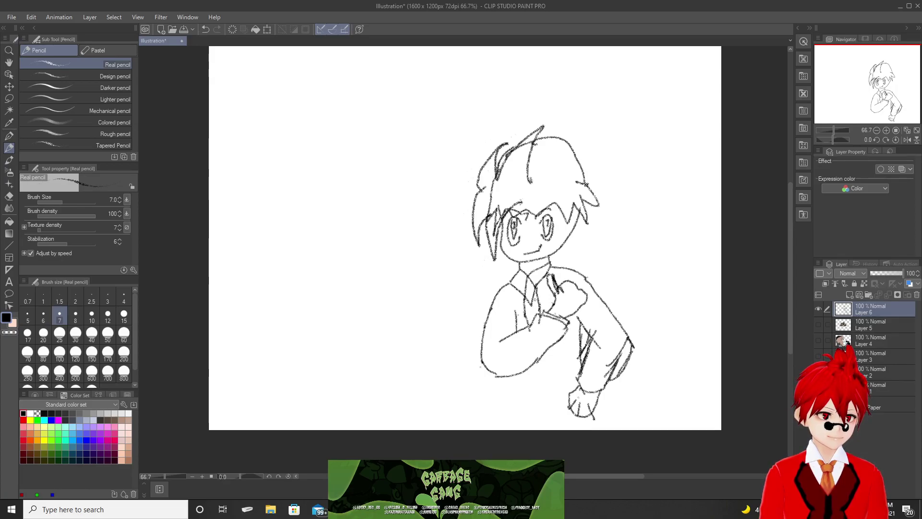
{"action": "key", "text": "ctrl+z"}
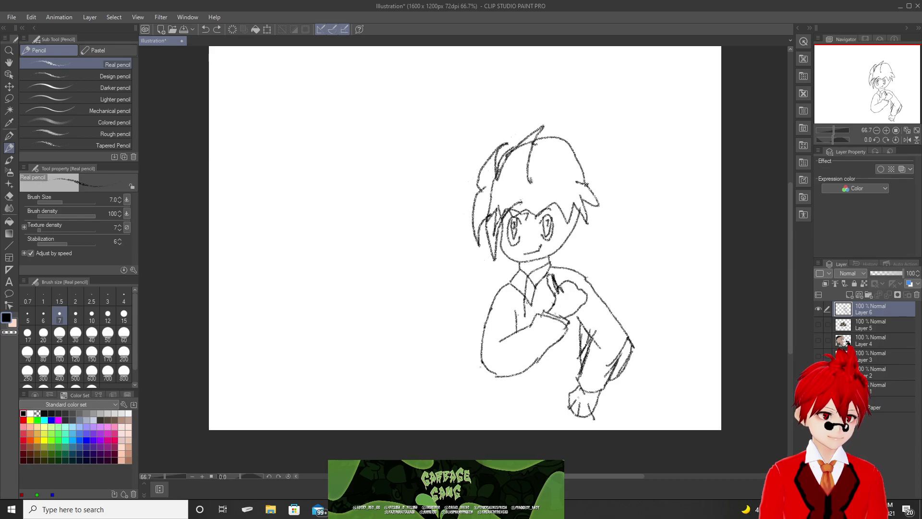
{"action": "left_click_drag", "start_coordinate": [529, 298], "coordinate": [524, 330]}
{"action": "left_click_drag", "start_coordinate": [536, 287], "coordinate": [534, 325]}
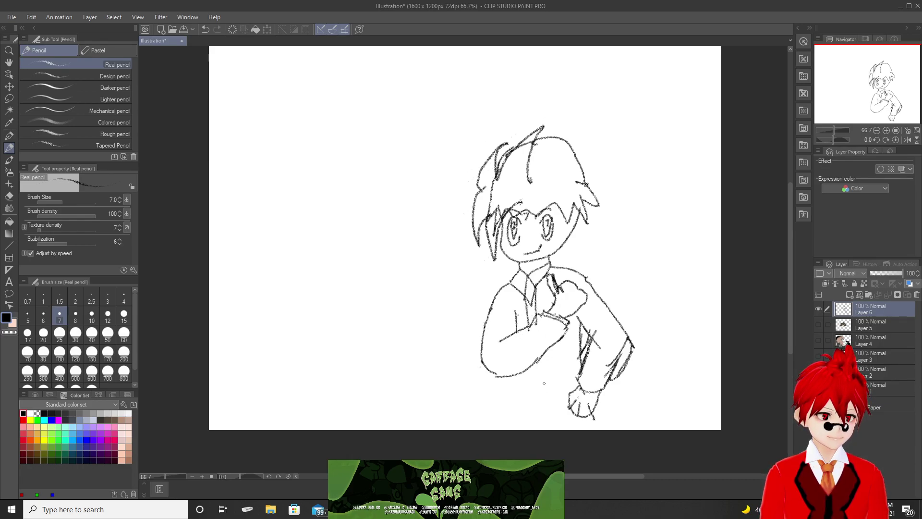
{"action": "key", "text": "ctrl+z"}
{"action": "key", "text": "ctrl+z"}
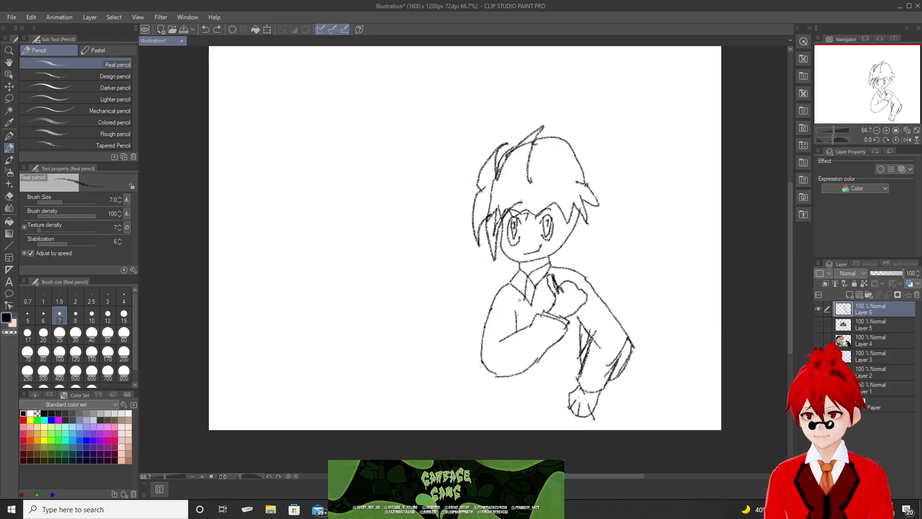
Draw the jacket lapels and lengthen the tie down to the forearm, adding the pointed vest opening strokes below the arm.
{"action": "left_click_drag", "start_coordinate": [510, 290], "coordinate": [516, 311]}
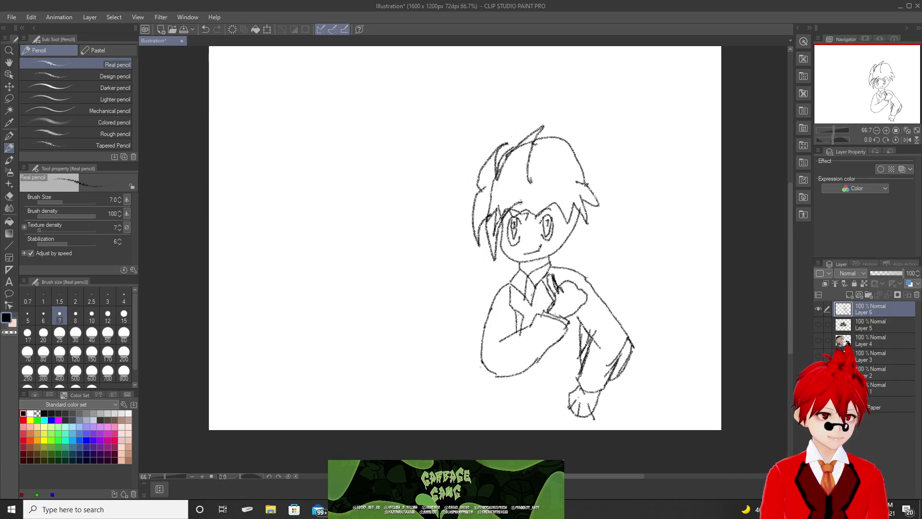
{"action": "left_click_drag", "start_coordinate": [540, 297], "coordinate": [525, 326]}
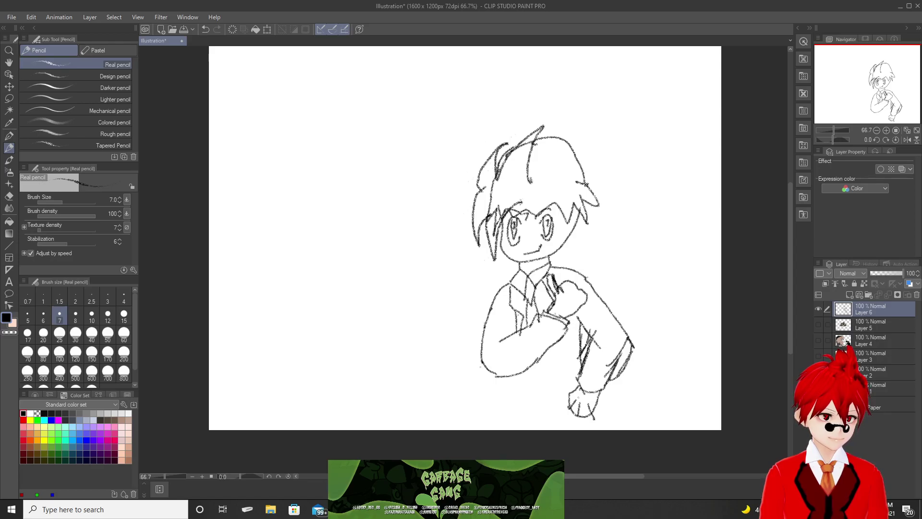
{"action": "mouse_move", "coordinate": [565, 336]}
{"action": "left_mouse_down"}
{"action": "mouse_move", "coordinate": [546, 363]}
{"action": "mouse_move", "coordinate": [546, 348]}
{"action": "mouse_move", "coordinate": [544, 380]}
{"action": "left_mouse_up"}
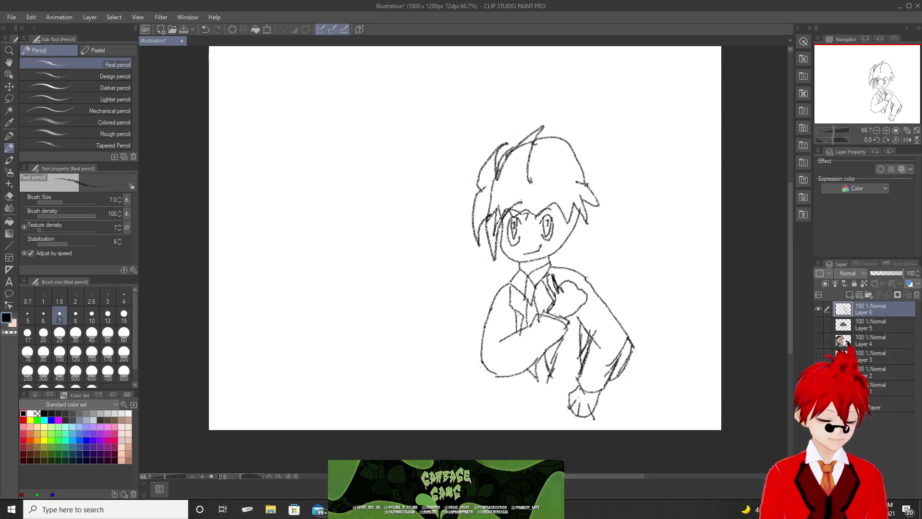
{"action": "left_click_drag", "start_coordinate": [546, 354], "coordinate": [538, 385]}
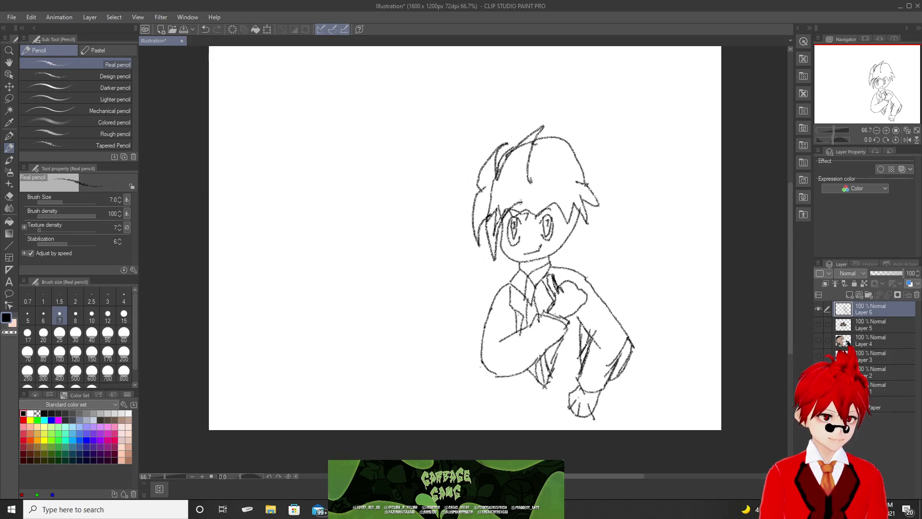
{"action": "left_click_drag", "start_coordinate": [534, 300], "coordinate": [529, 327]}
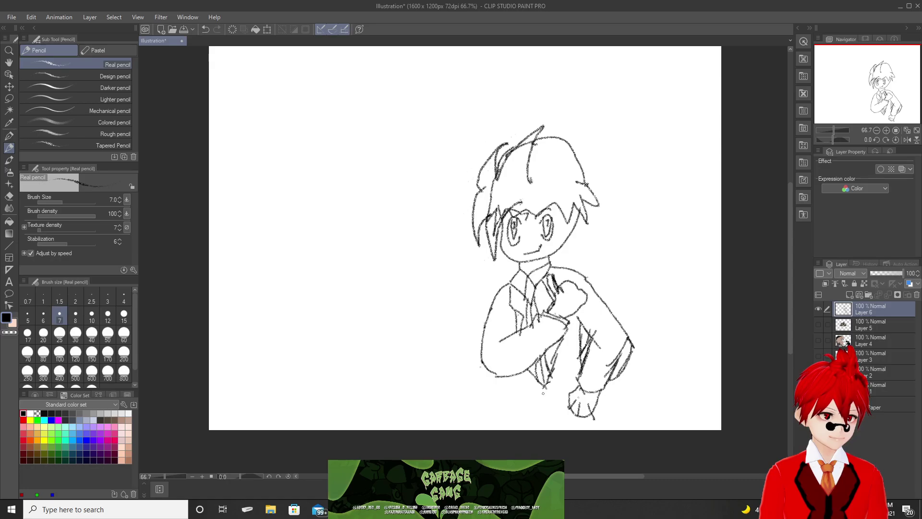
Draw the waist and pointed vest hem, and extend the hip and leg lines down to the canvas's lower edge.
{"action": "mouse_move", "coordinate": [508, 377]}
{"action": "left_mouse_down"}
{"action": "mouse_move", "coordinate": [519, 413]}
{"action": "mouse_move", "coordinate": [545, 422]}
{"action": "mouse_move", "coordinate": [569, 400]}
{"action": "mouse_move", "coordinate": [550, 414]}
{"action": "left_mouse_up"}
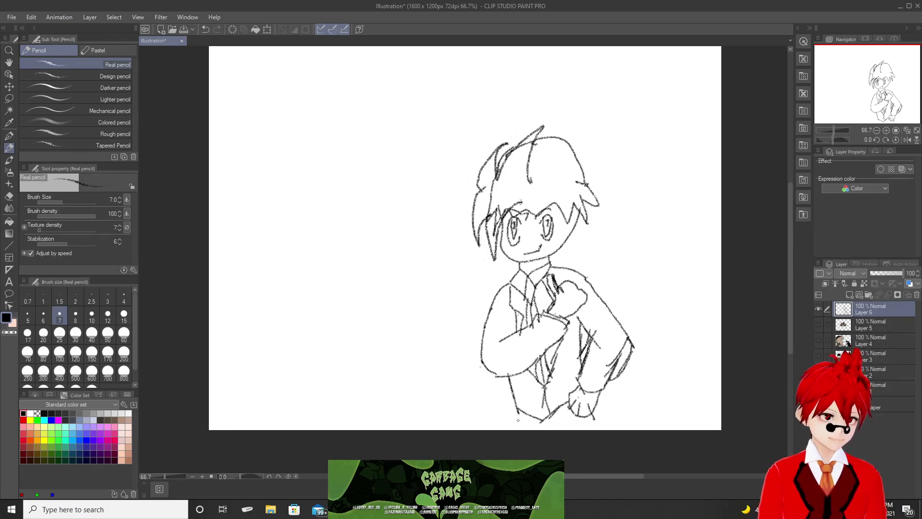
{"action": "left_click_drag", "start_coordinate": [517, 408], "coordinate": [518, 429]}
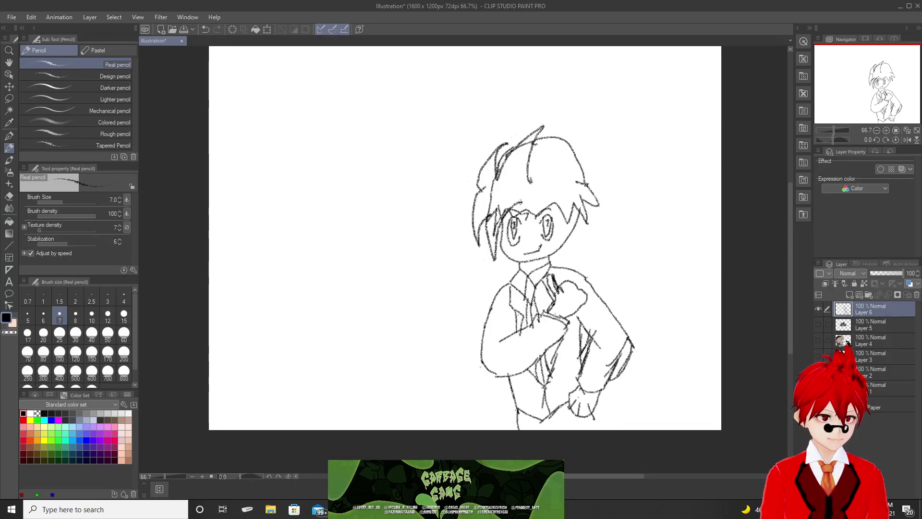
{"action": "left_click_drag", "start_coordinate": [595, 401], "coordinate": [622, 429]}
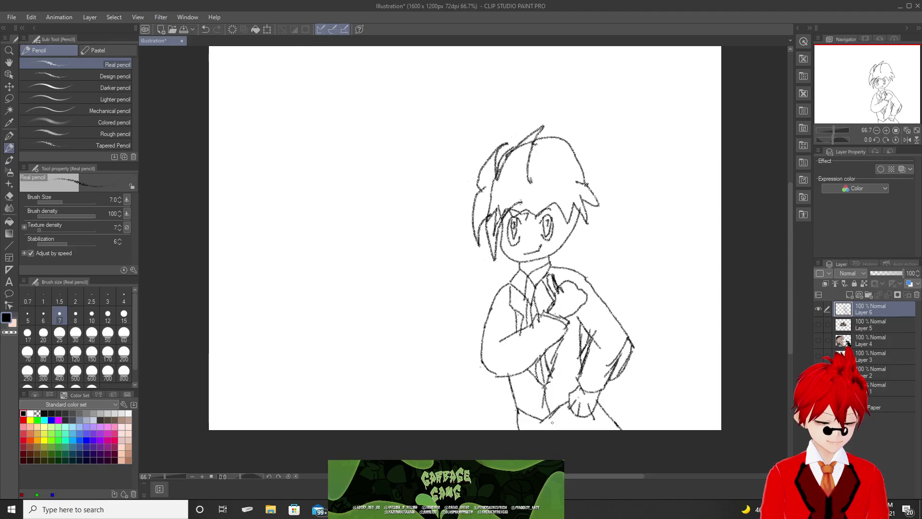
{"action": "left_click_drag", "start_coordinate": [546, 416], "coordinate": [548, 429]}
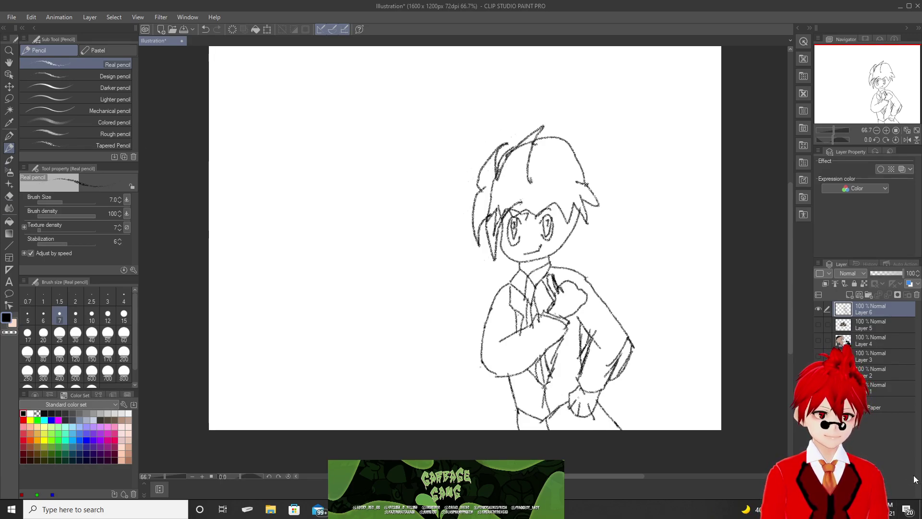
Add a new raster layer above the sketch and switch to the Mapping pen for inking the head.
{"action": "right_click", "coordinate": [886, 466]}
{"action": "left_click", "coordinate": [860, 224]}
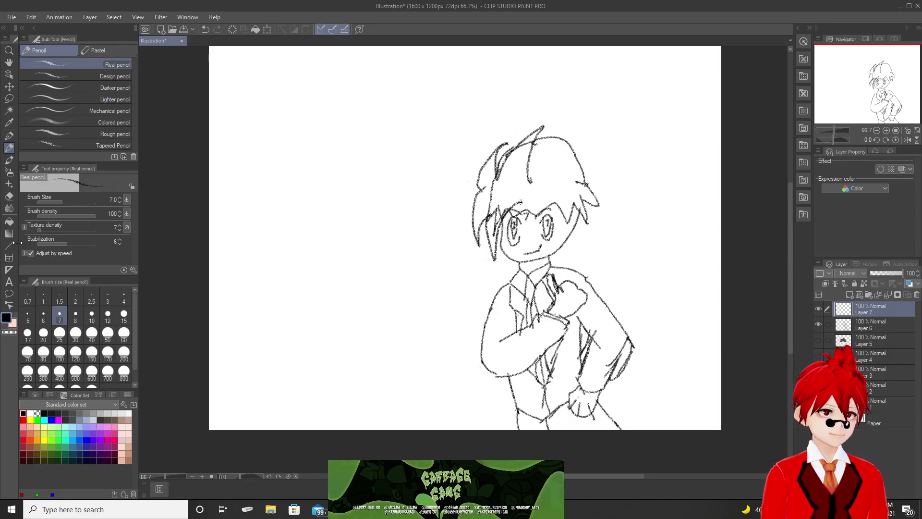
{"action": "left_click", "coordinate": [10, 136]}
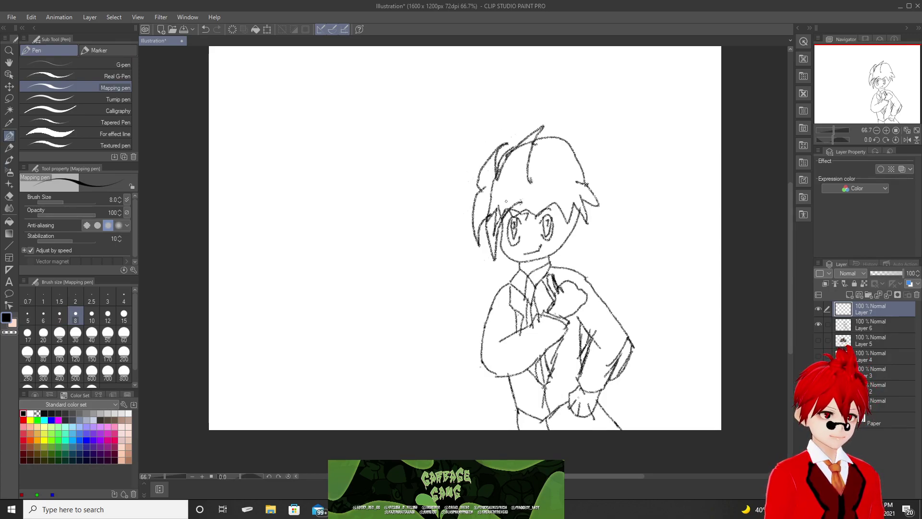
{"action": "scroll", "coordinate": [506, 202], "scroll_direction": "up", "scroll_amount": 4}
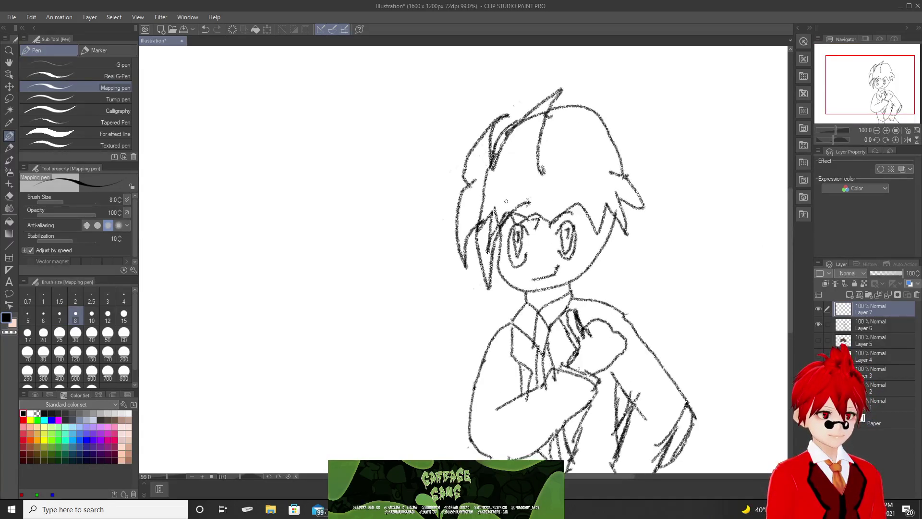
Ink the pointed hair locks beside the face, the strand over the forehead, and the tall spike on the crown.
{"action": "scroll", "coordinate": [506, 202], "scroll_direction": "up", "scroll_amount": 1}
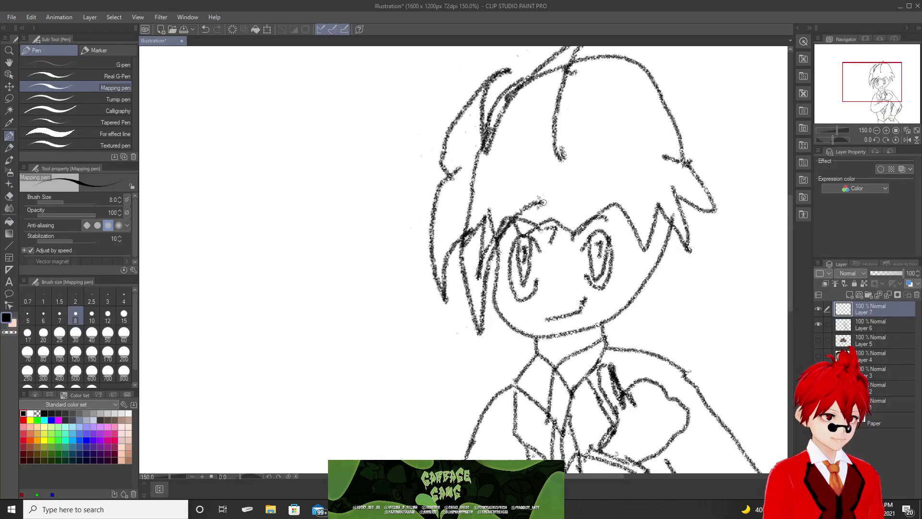
{"action": "mouse_move", "coordinate": [543, 203]}
{"action": "left_mouse_down"}
{"action": "mouse_move", "coordinate": [494, 248]}
{"action": "mouse_move", "coordinate": [480, 332]}
{"action": "mouse_move", "coordinate": [463, 285]}
{"action": "mouse_move", "coordinate": [470, 230]}
{"action": "mouse_move", "coordinate": [455, 246]}
{"action": "mouse_move", "coordinate": [450, 298]}
{"action": "mouse_move", "coordinate": [437, 281]}
{"action": "mouse_move", "coordinate": [431, 231]}
{"action": "mouse_move", "coordinate": [453, 176]}
{"action": "mouse_move", "coordinate": [447, 182]}
{"action": "mouse_move", "coordinate": [437, 162]}
{"action": "mouse_move", "coordinate": [450, 121]}
{"action": "mouse_move", "coordinate": [470, 95]}
{"action": "mouse_move", "coordinate": [507, 75]}
{"action": "mouse_move", "coordinate": [489, 119]}
{"action": "mouse_move", "coordinate": [490, 149]}
{"action": "left_mouse_up"}
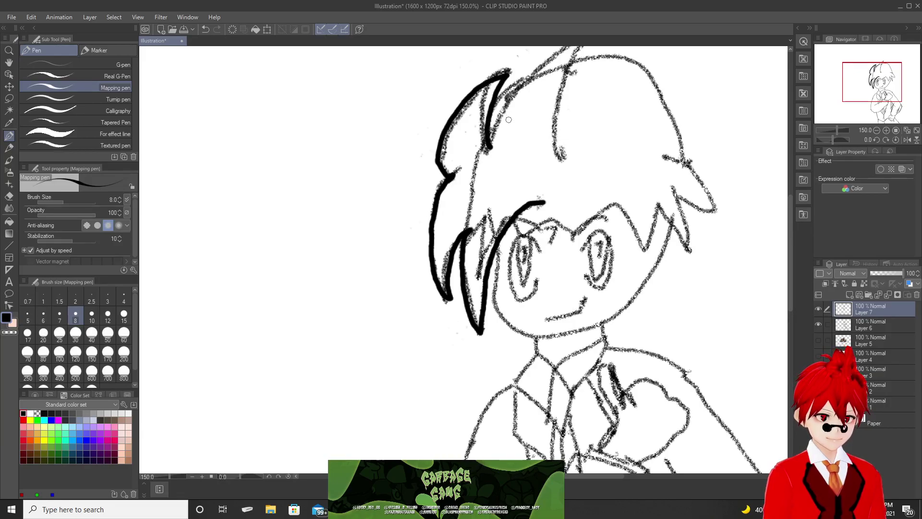
{"action": "scroll", "coordinate": [509, 120], "scroll_direction": "down", "scroll_amount": 3}
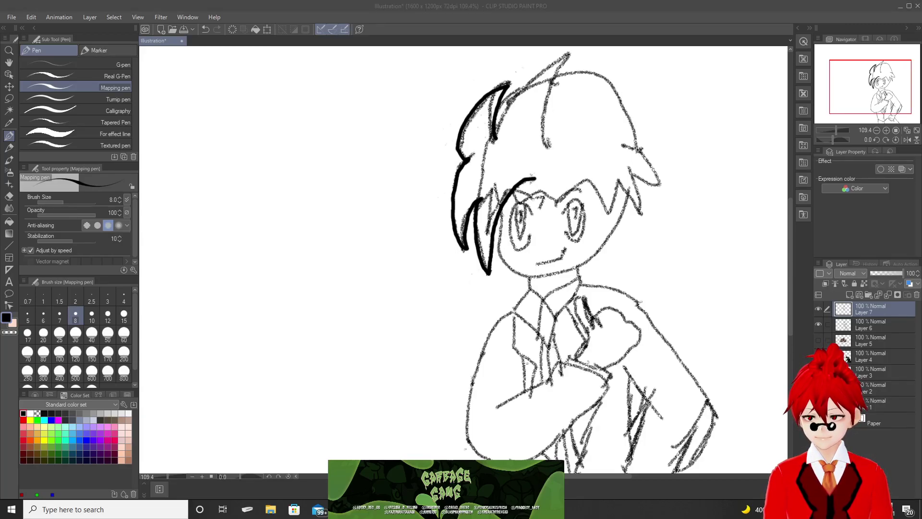
{"action": "left_click", "coordinate": [525, 144]}
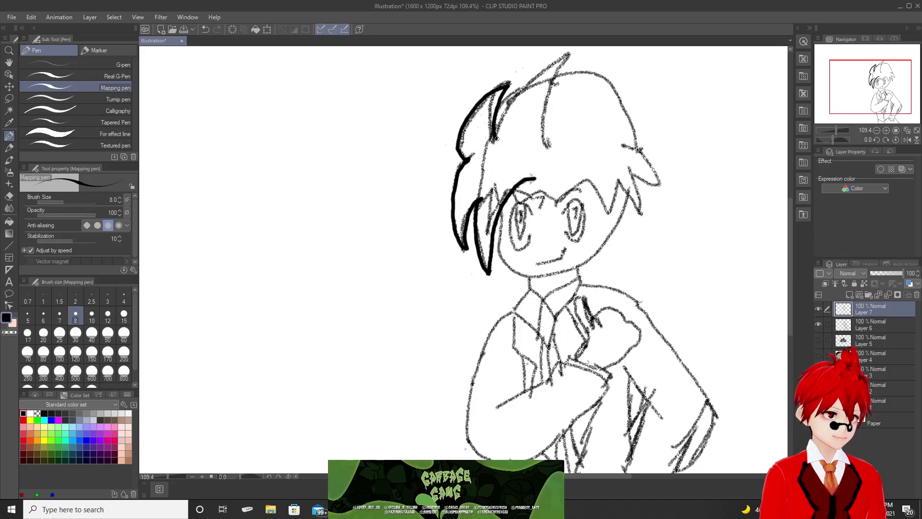
{"action": "mouse_move", "coordinate": [495, 139]}
{"action": "left_mouse_down"}
{"action": "mouse_move", "coordinate": [543, 66]}
{"action": "mouse_move", "coordinate": [570, 53]}
{"action": "mouse_move", "coordinate": [542, 107]}
{"action": "mouse_move", "coordinate": [547, 147]}
{"action": "left_mouse_up"}
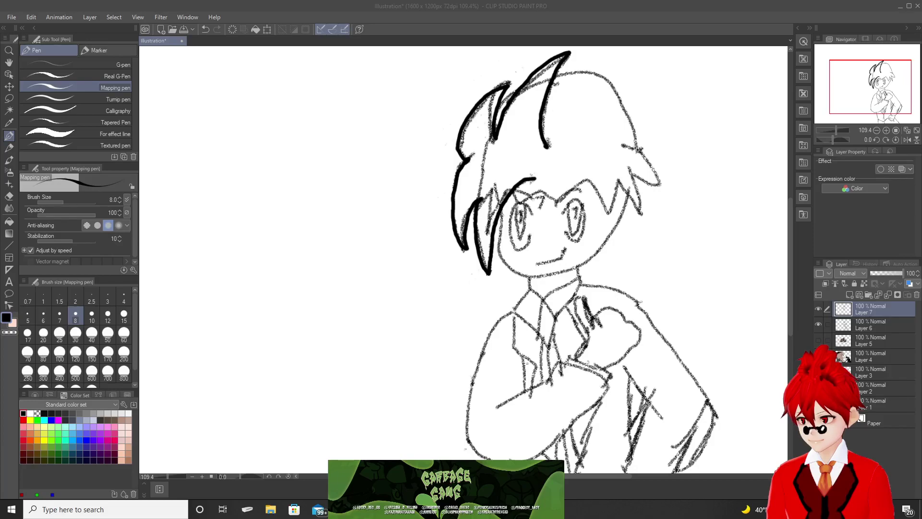
Ink the rounded crown of the hair and the jagged fringe running back across the forehead.
{"action": "left_click", "coordinate": [640, 17]}
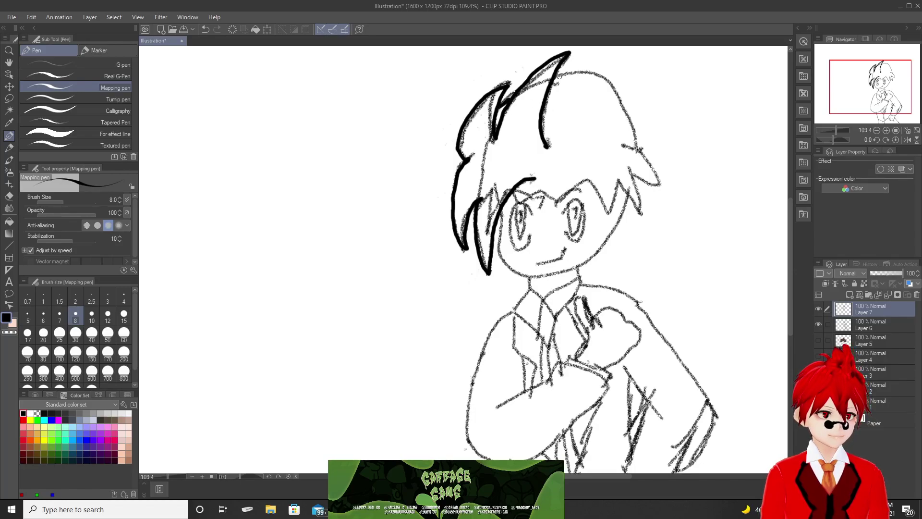
{"action": "mouse_move", "coordinate": [553, 81]}
{"action": "left_mouse_down"}
{"action": "mouse_move", "coordinate": [570, 77]}
{"action": "mouse_move", "coordinate": [603, 92]}
{"action": "mouse_move", "coordinate": [626, 123]}
{"action": "left_mouse_up"}
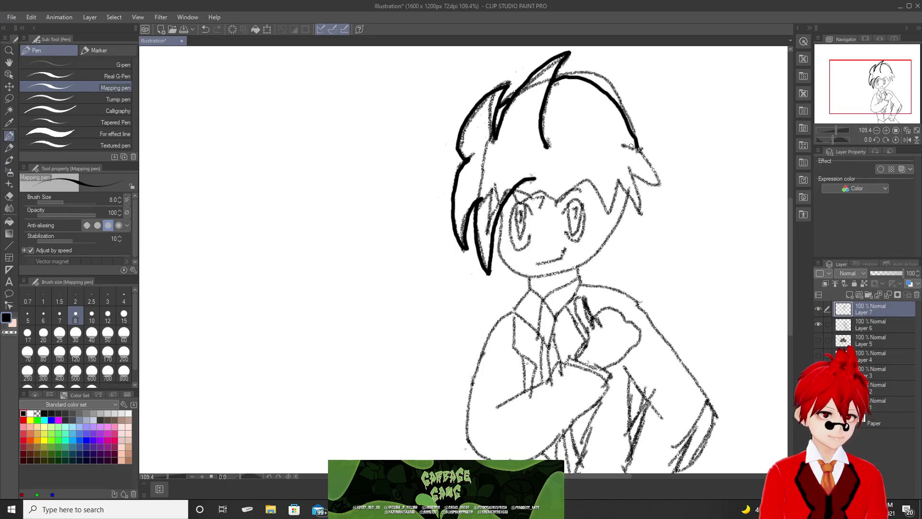
{"action": "mouse_move", "coordinate": [623, 145]}
{"action": "left_mouse_down"}
{"action": "mouse_move", "coordinate": [653, 177]}
{"action": "mouse_move", "coordinate": [636, 169]}
{"action": "mouse_move", "coordinate": [645, 194]}
{"action": "mouse_move", "coordinate": [623, 178]}
{"action": "mouse_move", "coordinate": [629, 215]}
{"action": "mouse_move", "coordinate": [604, 199]}
{"action": "mouse_move", "coordinate": [605, 216]}
{"action": "mouse_move", "coordinate": [578, 184]}
{"action": "mouse_move", "coordinate": [563, 206]}
{"action": "mouse_move", "coordinate": [511, 189]}
{"action": "left_mouse_up"}
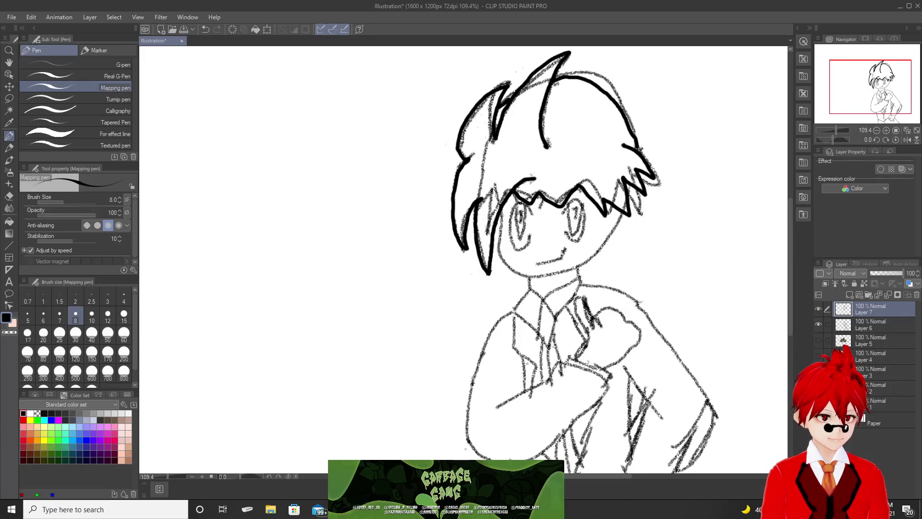
Ink the face outline from the side lock around the chin to the opposite hair tips, and add the angled smile.
{"action": "mouse_move", "coordinate": [502, 211]}
{"action": "left_mouse_down"}
{"action": "mouse_move", "coordinate": [506, 261]}
{"action": "mouse_move", "coordinate": [544, 273]}
{"action": "mouse_move", "coordinate": [583, 256]}
{"action": "mouse_move", "coordinate": [608, 199]}
{"action": "left_mouse_up"}
{"action": "key", "text": "ctrl+z"}
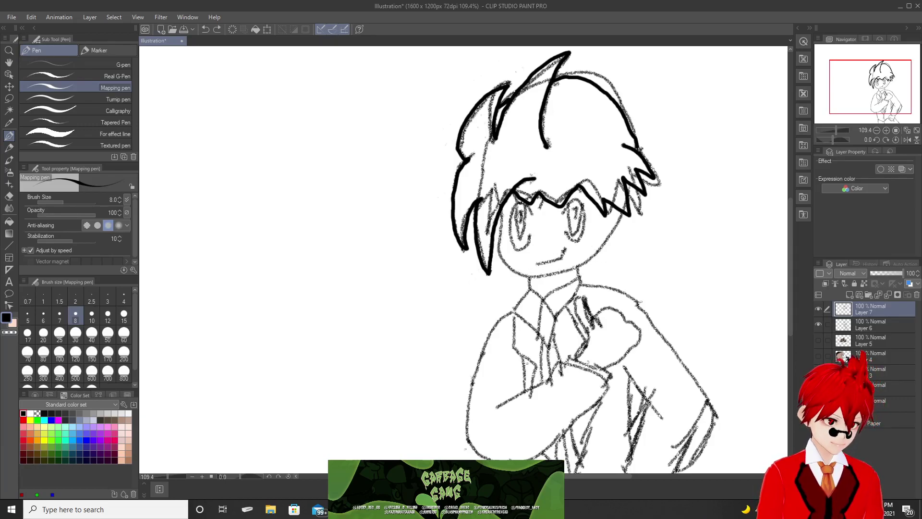
{"action": "mouse_move", "coordinate": [502, 211]}
{"action": "left_mouse_down"}
{"action": "mouse_move", "coordinate": [502, 254]}
{"action": "mouse_move", "coordinate": [525, 274]}
{"action": "mouse_move", "coordinate": [576, 268]}
{"action": "mouse_move", "coordinate": [599, 252]}
{"action": "left_mouse_up"}
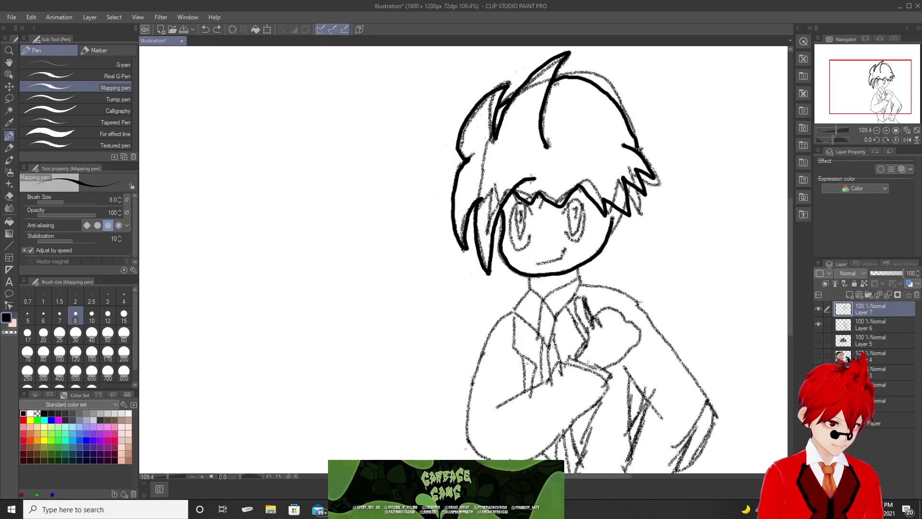
{"action": "left_click_drag", "start_coordinate": [613, 210], "coordinate": [613, 207]}
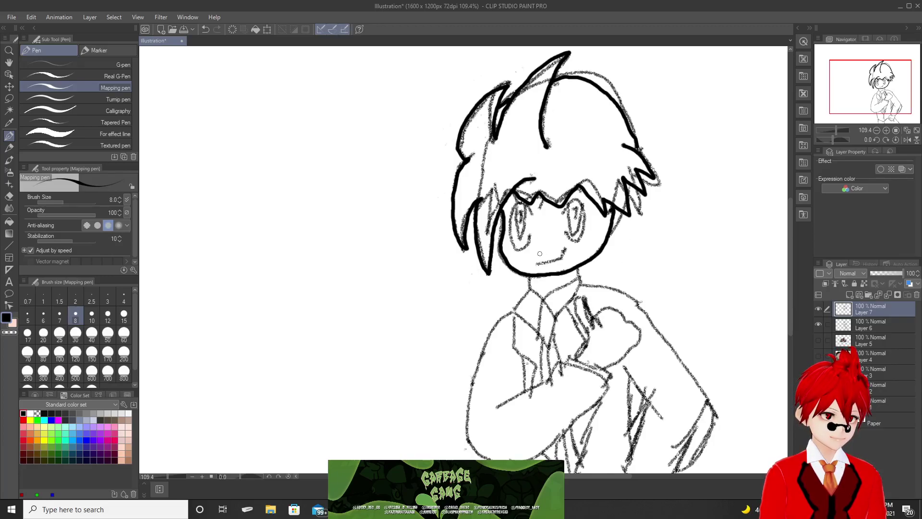
{"action": "mouse_move", "coordinate": [535, 264]}
{"action": "left_mouse_down"}
{"action": "mouse_move", "coordinate": [568, 251]}
{"action": "mouse_move", "coordinate": [540, 264]}
{"action": "mouse_move", "coordinate": [559, 261]}
{"action": "mouse_move", "coordinate": [567, 246]}
{"action": "left_mouse_up"}
{"action": "key", "text": "ctrl+z"}
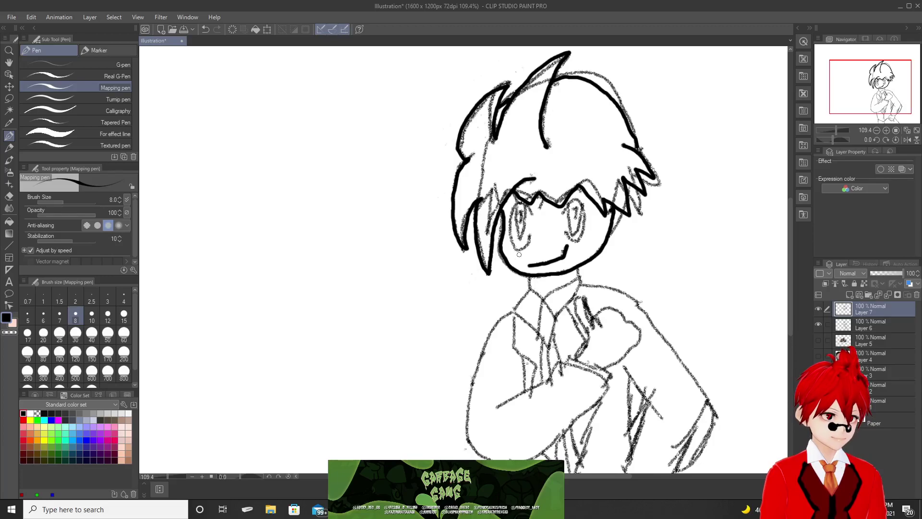
Ink both eyes with slanted upper lids and narrow oval pupils, undoing unsuccessful strokes, and add the neck lines.
{"action": "mouse_move", "coordinate": [556, 216]}
{"action": "left_mouse_down"}
{"action": "mouse_move", "coordinate": [580, 208]}
{"action": "mouse_move", "coordinate": [580, 237]}
{"action": "mouse_move", "coordinate": [562, 239]}
{"action": "left_mouse_up"}
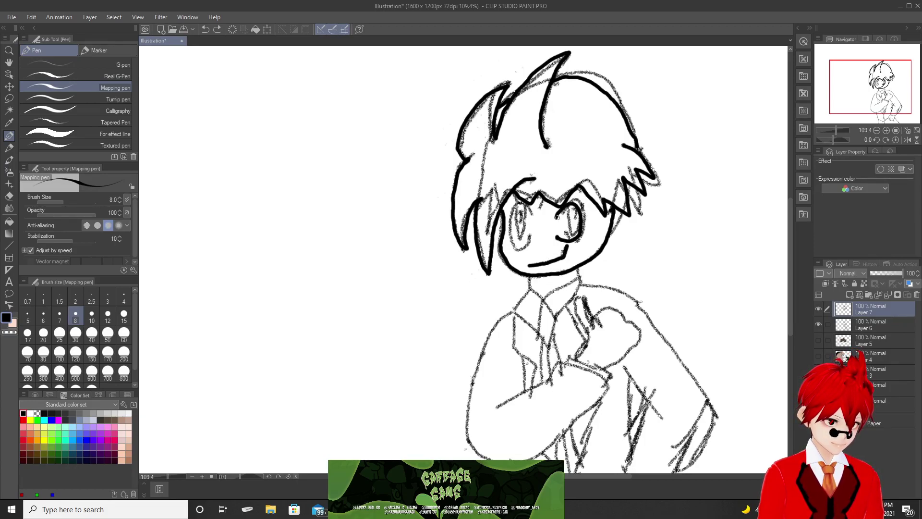
{"action": "mouse_move", "coordinate": [562, 213]}
{"action": "left_mouse_down"}
{"action": "mouse_move", "coordinate": [574, 235]}
{"action": "mouse_move", "coordinate": [577, 204]}
{"action": "mouse_move", "coordinate": [566, 234]}
{"action": "mouse_move", "coordinate": [572, 206]}
{"action": "mouse_move", "coordinate": [516, 202]}
{"action": "mouse_move", "coordinate": [510, 230]}
{"action": "mouse_move", "coordinate": [524, 247]}
{"action": "mouse_move", "coordinate": [534, 233]}
{"action": "mouse_move", "coordinate": [520, 236]}
{"action": "mouse_move", "coordinate": [530, 207]}
{"action": "mouse_move", "coordinate": [535, 233]}
{"action": "mouse_move", "coordinate": [517, 224]}
{"action": "mouse_move", "coordinate": [522, 237]}
{"action": "mouse_move", "coordinate": [527, 213]}
{"action": "left_mouse_up"}
{"action": "key", "text": "ctrl+z"}
{"action": "key", "text": "ctrl+z"}
{"action": "key", "text": "ctrl+z"}
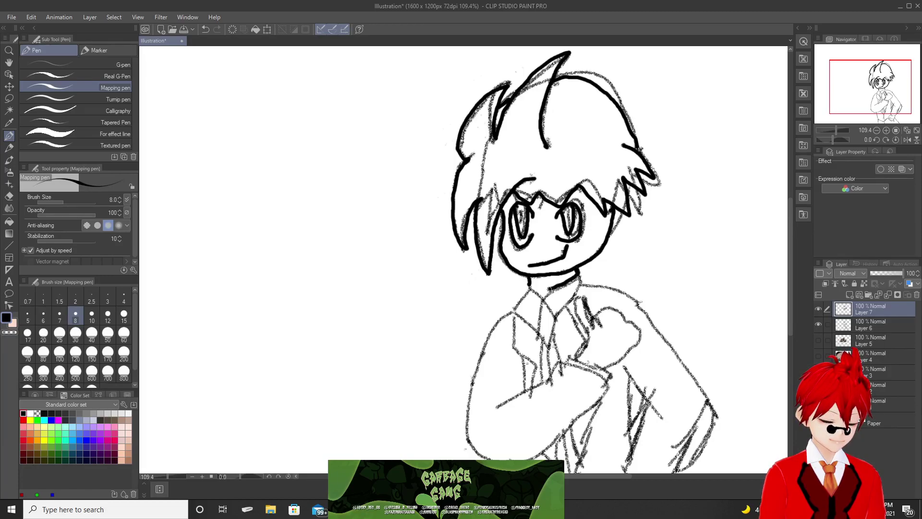
Ink both shirt collar points and the diamond-shaped tie knot below the neck, undoing the curved neckline attempt.
{"action": "left_click_drag", "start_coordinate": [547, 289], "coordinate": [530, 281]}
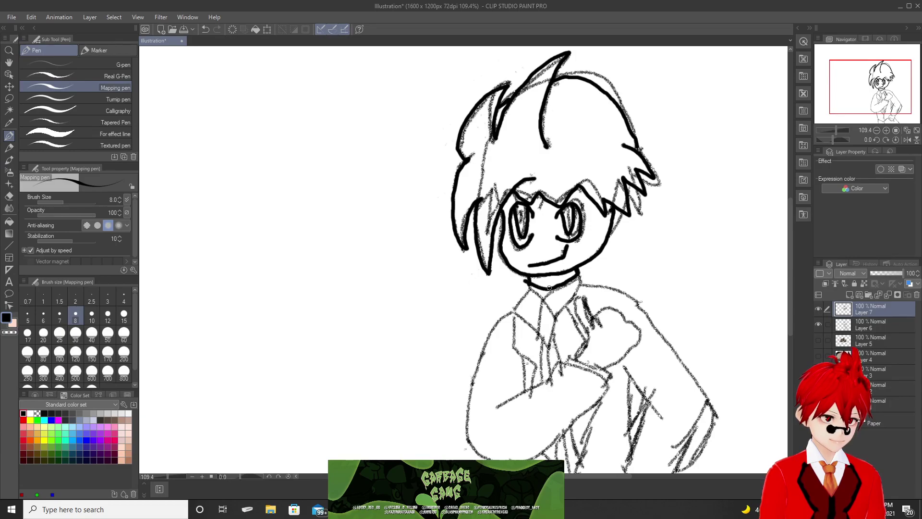
{"action": "key", "text": "ctrl+z"}
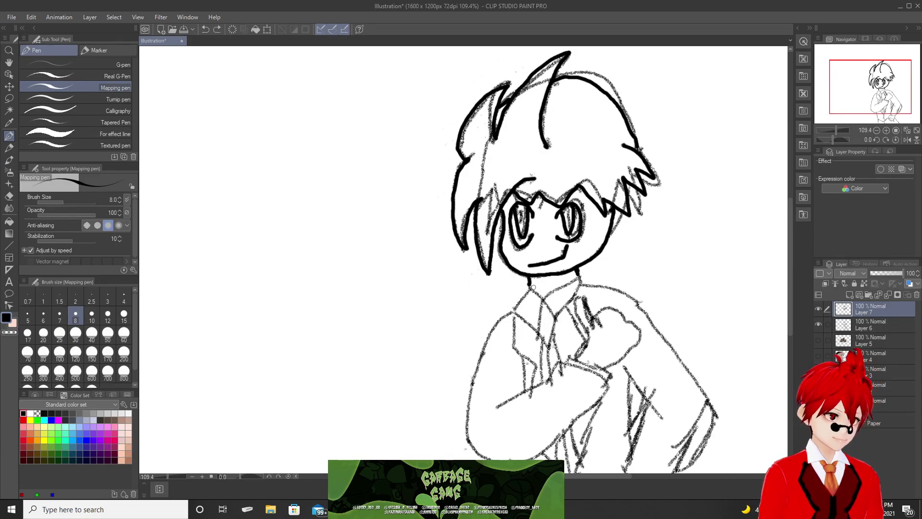
{"action": "mouse_move", "coordinate": [528, 284]}
{"action": "left_mouse_down"}
{"action": "mouse_move", "coordinate": [573, 275]}
{"action": "mouse_move", "coordinate": [530, 285]}
{"action": "mouse_move", "coordinate": [545, 292]}
{"action": "mouse_move", "coordinate": [574, 276]}
{"action": "mouse_move", "coordinate": [538, 307]}
{"action": "mouse_move", "coordinate": [548, 330]}
{"action": "mouse_move", "coordinate": [559, 315]}
{"action": "mouse_move", "coordinate": [547, 294]}
{"action": "mouse_move", "coordinate": [578, 272]}
{"action": "mouse_move", "coordinate": [590, 279]}
{"action": "mouse_move", "coordinate": [557, 313]}
{"action": "left_mouse_up"}
{"action": "key", "text": "ctrl+z"}
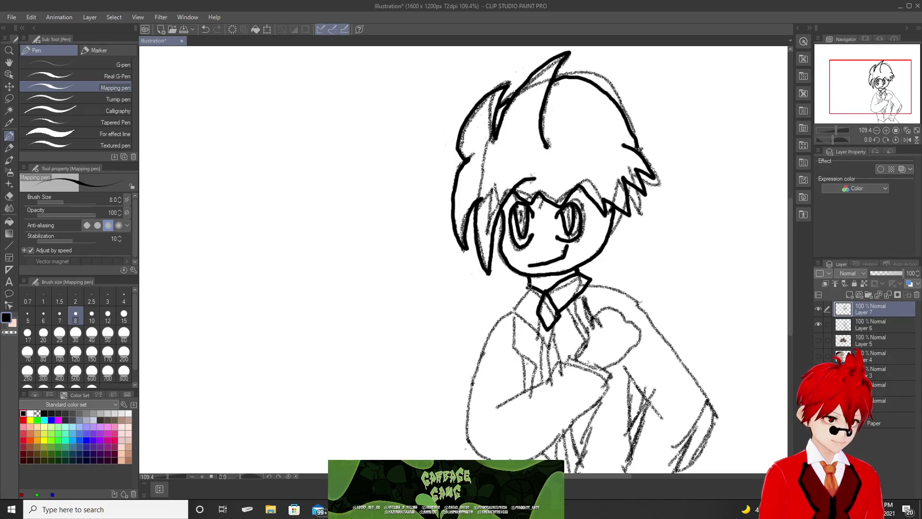
{"action": "mouse_move", "coordinate": [529, 286]}
{"action": "left_mouse_down"}
{"action": "mouse_move", "coordinate": [520, 299]}
{"action": "mouse_move", "coordinate": [536, 311]}
{"action": "left_mouse_up"}
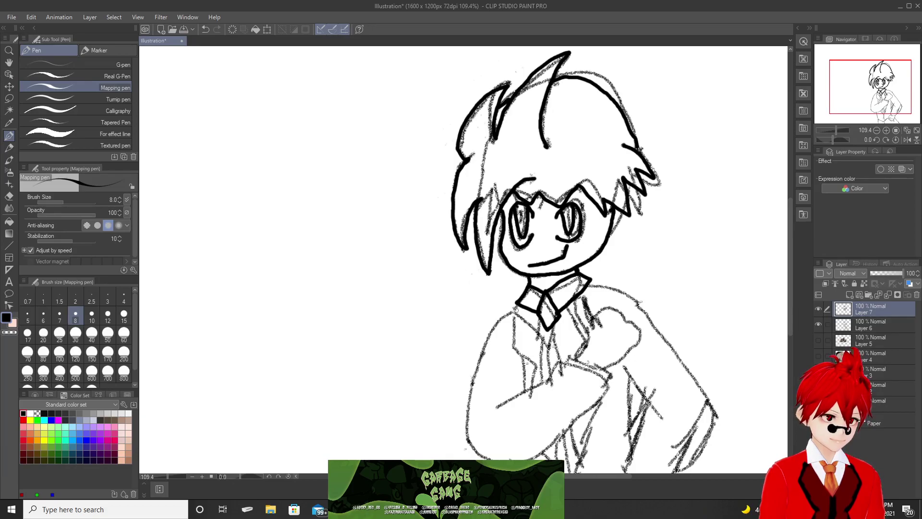
Ink the bent sleeve and forearm across the chest, and a small fist with raised thumb and cuff, redrawing the first hand.
{"action": "mouse_move", "coordinate": [515, 304]}
{"action": "left_mouse_down"}
{"action": "mouse_move", "coordinate": [488, 336]}
{"action": "mouse_move", "coordinate": [475, 379]}
{"action": "mouse_move", "coordinate": [481, 421]}
{"action": "mouse_move", "coordinate": [494, 436]}
{"action": "mouse_move", "coordinate": [538, 428]}
{"action": "mouse_move", "coordinate": [590, 369]}
{"action": "mouse_move", "coordinate": [558, 351]}
{"action": "mouse_move", "coordinate": [502, 408]}
{"action": "mouse_move", "coordinate": [510, 395]}
{"action": "left_mouse_up"}
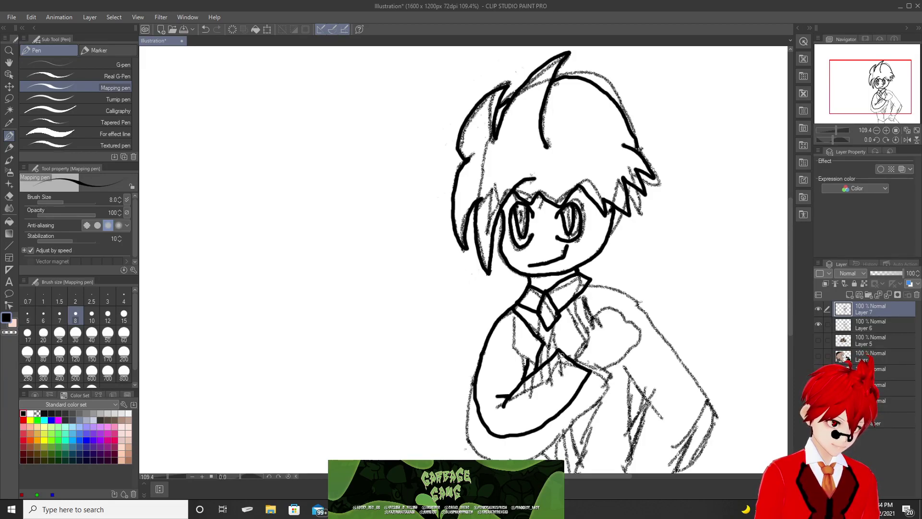
{"action": "mouse_move", "coordinate": [564, 354]}
{"action": "left_mouse_down"}
{"action": "mouse_move", "coordinate": [586, 300]}
{"action": "mouse_move", "coordinate": [581, 324]}
{"action": "mouse_move", "coordinate": [597, 320]}
{"action": "mouse_move", "coordinate": [609, 344]}
{"action": "mouse_move", "coordinate": [582, 364]}
{"action": "left_mouse_up"}
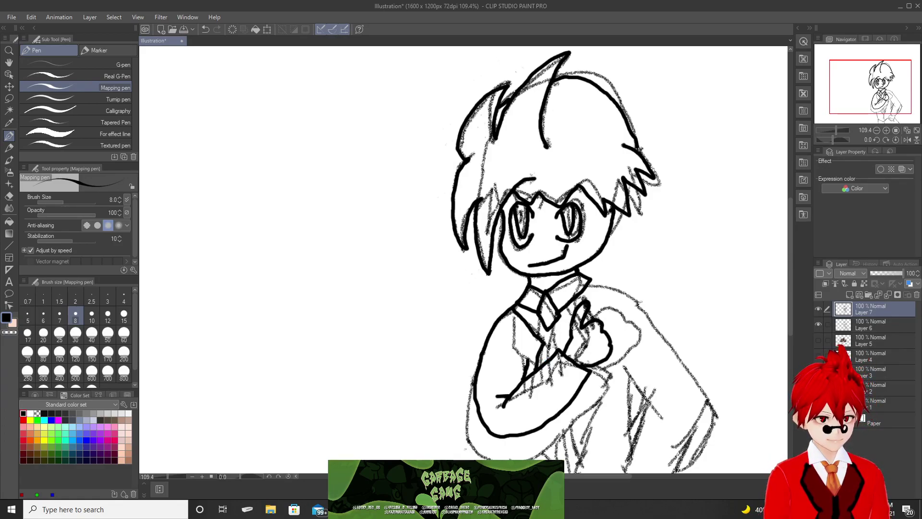
{"action": "key", "text": "ctrl+z"}
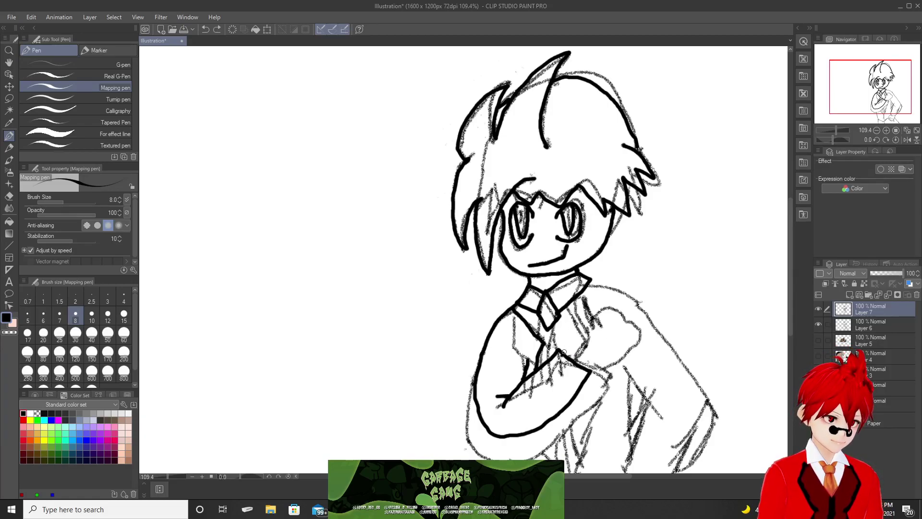
{"action": "mouse_move", "coordinate": [563, 353]}
{"action": "left_mouse_down"}
{"action": "mouse_move", "coordinate": [581, 309]}
{"action": "mouse_move", "coordinate": [580, 334]}
{"action": "mouse_move", "coordinate": [594, 328]}
{"action": "mouse_move", "coordinate": [605, 338]}
{"action": "mouse_move", "coordinate": [607, 353]}
{"action": "mouse_move", "coordinate": [582, 363]}
{"action": "left_mouse_up"}
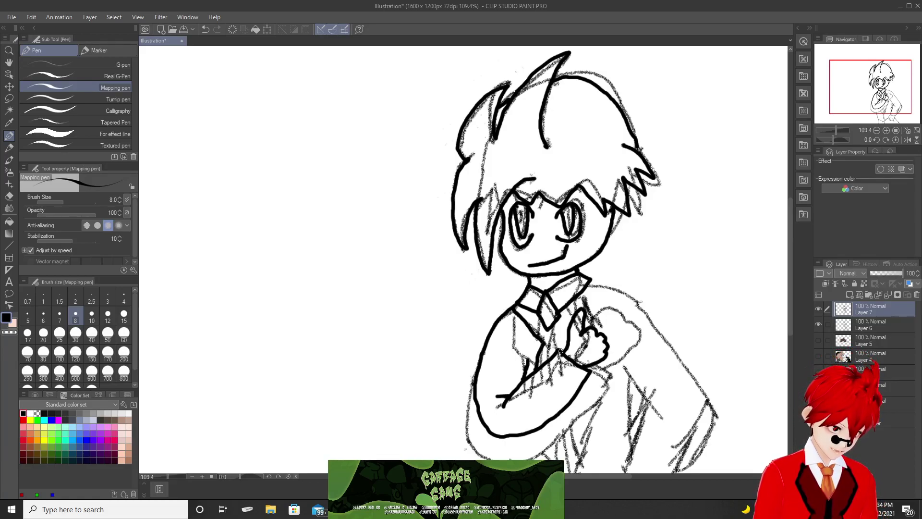
{"action": "left_click_drag", "start_coordinate": [560, 351], "coordinate": [580, 361]}
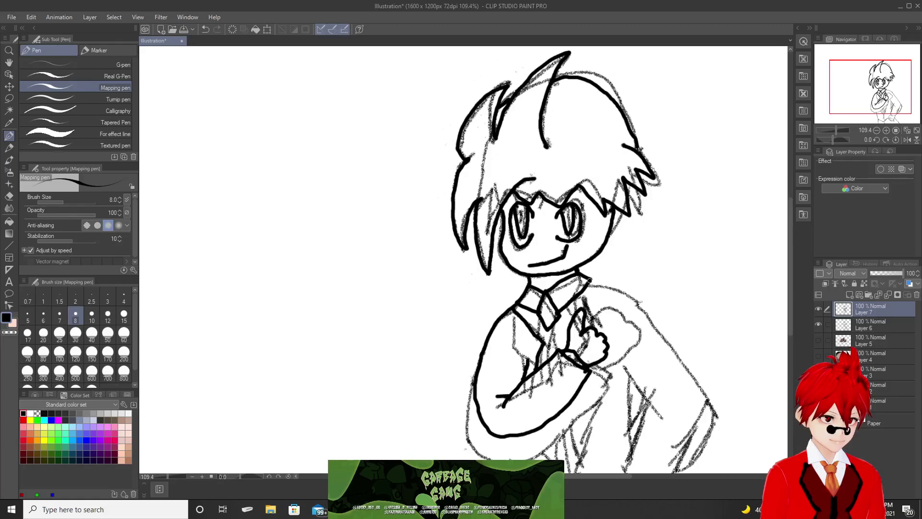
Ink the jacket edge beside the raised thumb and the opposite shoulder, curving the arm outline down past the elbow.
{"action": "left_click_drag", "start_coordinate": [590, 282], "coordinate": [590, 320]}
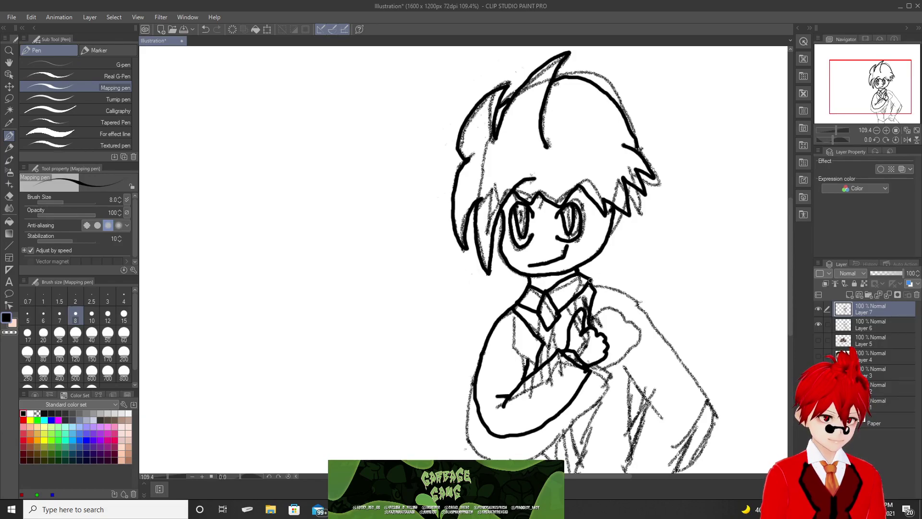
{"action": "left_click_drag", "start_coordinate": [591, 279], "coordinate": [657, 331]}
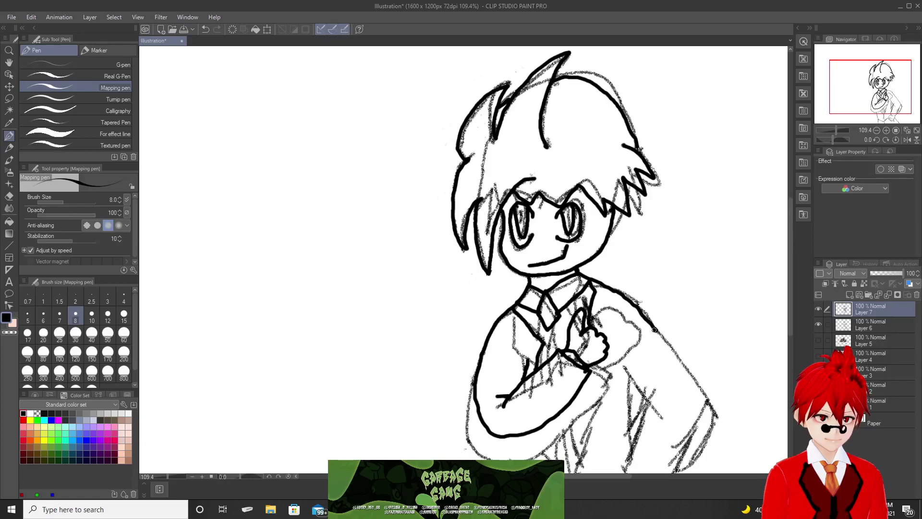
{"action": "left_click", "coordinate": [591, 280]}
{"action": "mouse_move", "coordinate": [592, 279]}
{"action": "left_mouse_down"}
{"action": "mouse_move", "coordinate": [633, 294]}
{"action": "mouse_move", "coordinate": [664, 339]}
{"action": "mouse_move", "coordinate": [667, 364]}
{"action": "mouse_move", "coordinate": [639, 425]}
{"action": "left_mouse_up"}
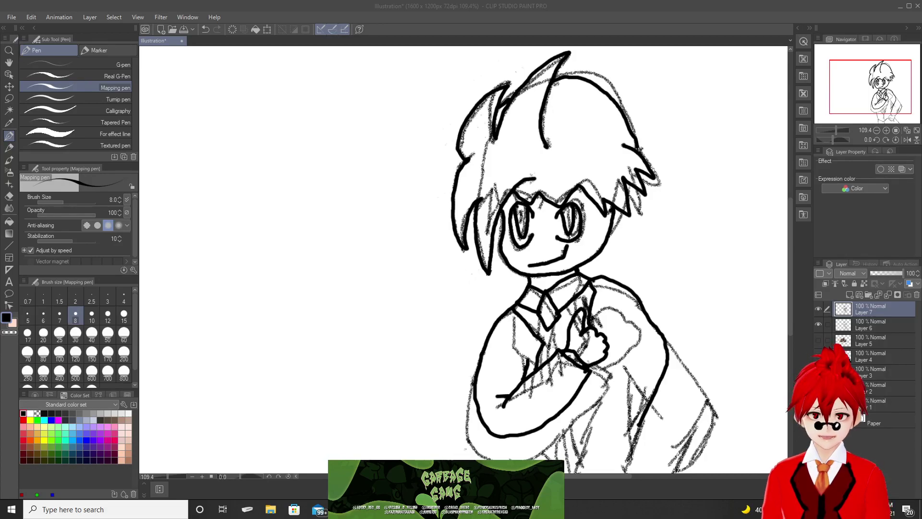
Ink the tie body from the knot down to the forearm, undoing the short waist lines tried below the arm.
{"action": "left_click", "coordinate": [677, 8]}
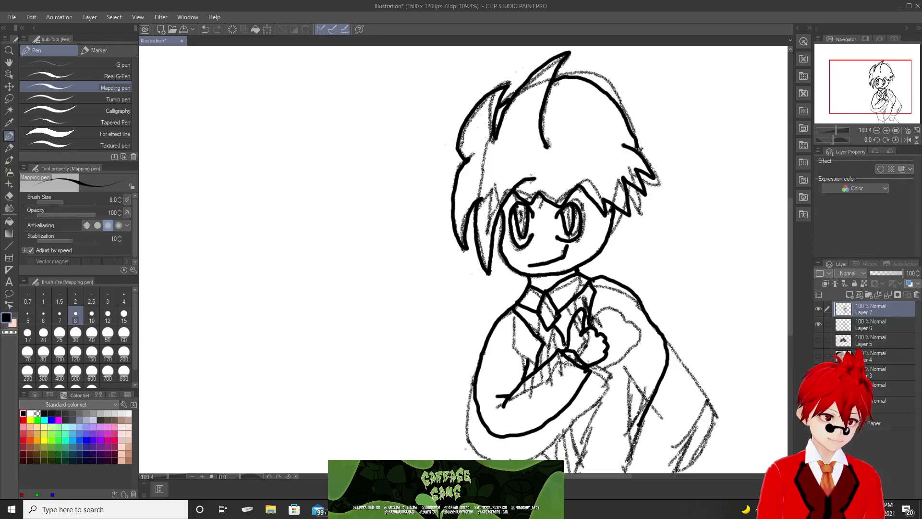
{"action": "left_click_drag", "start_coordinate": [546, 328], "coordinate": [544, 360]}
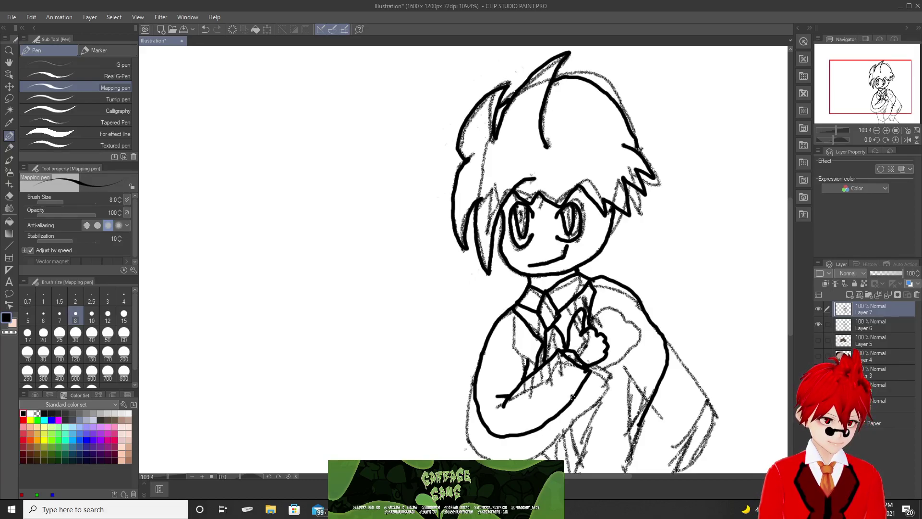
{"action": "mouse_move", "coordinate": [573, 397]}
{"action": "left_mouse_down"}
{"action": "mouse_move", "coordinate": [577, 427]}
{"action": "mouse_move", "coordinate": [555, 451]}
{"action": "left_mouse_up"}
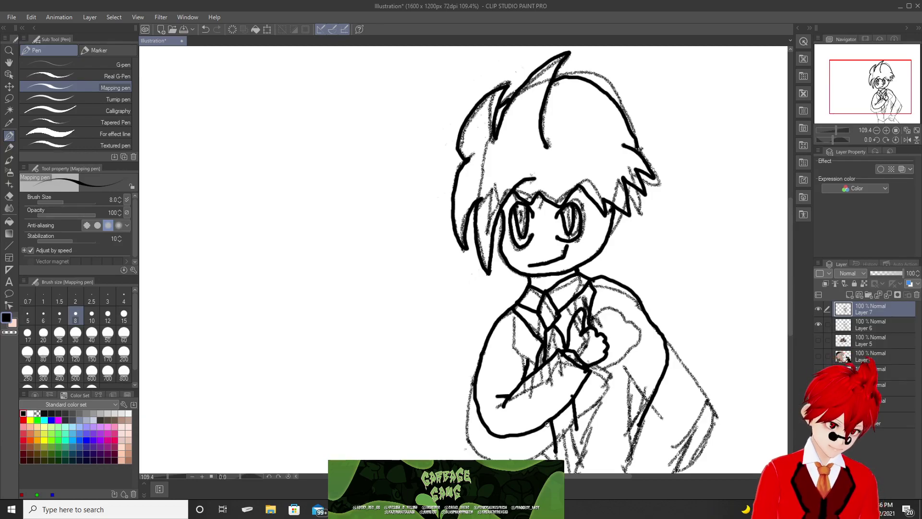
{"action": "key", "text": "ctrl+z"}
{"action": "key", "text": "ctrl+z"}
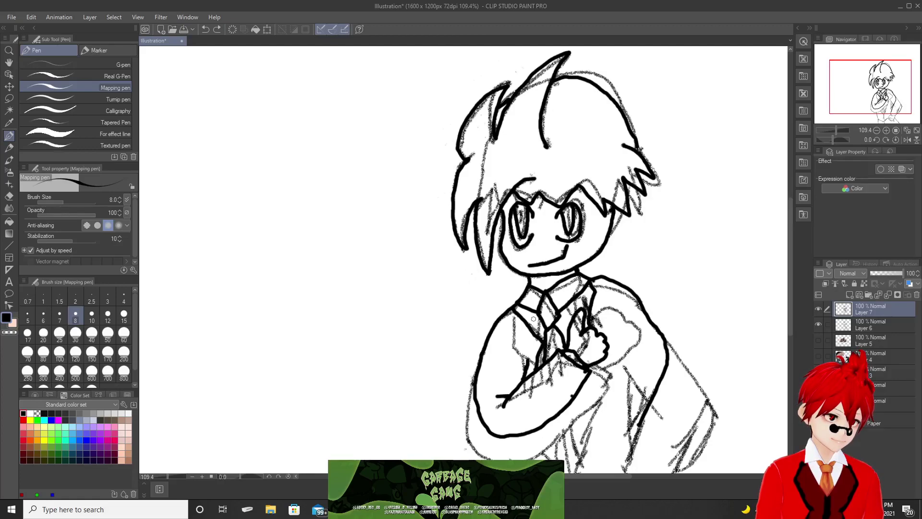
Ink the angled lapel edge from the collar down to the crossed forearm, and reinforce the jacket edge beside the thumb.
{"action": "left_click", "coordinate": [540, 337]}
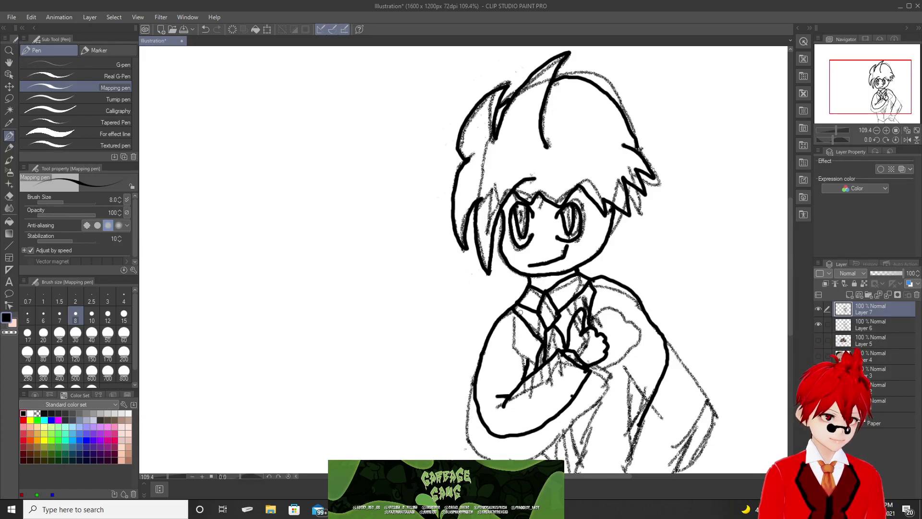
{"action": "left_click_drag", "start_coordinate": [514, 307], "coordinate": [533, 377]}
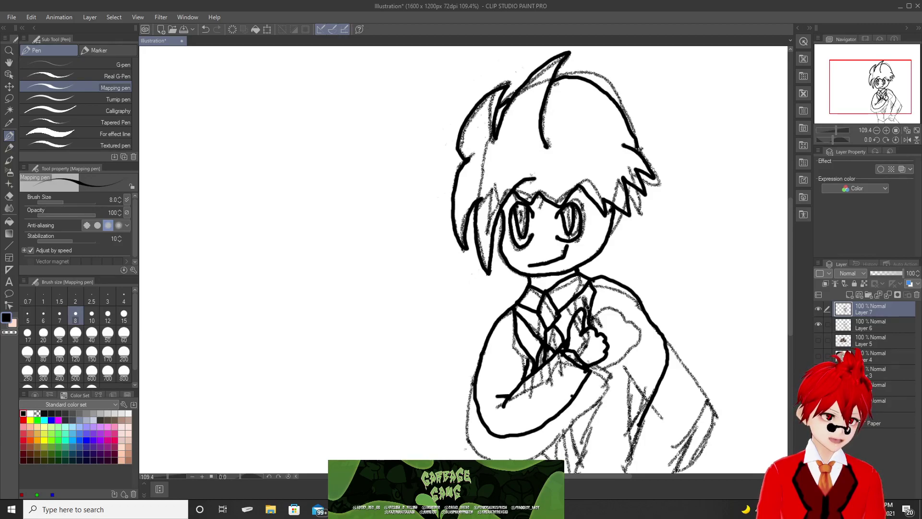
{"action": "key", "text": "e"}
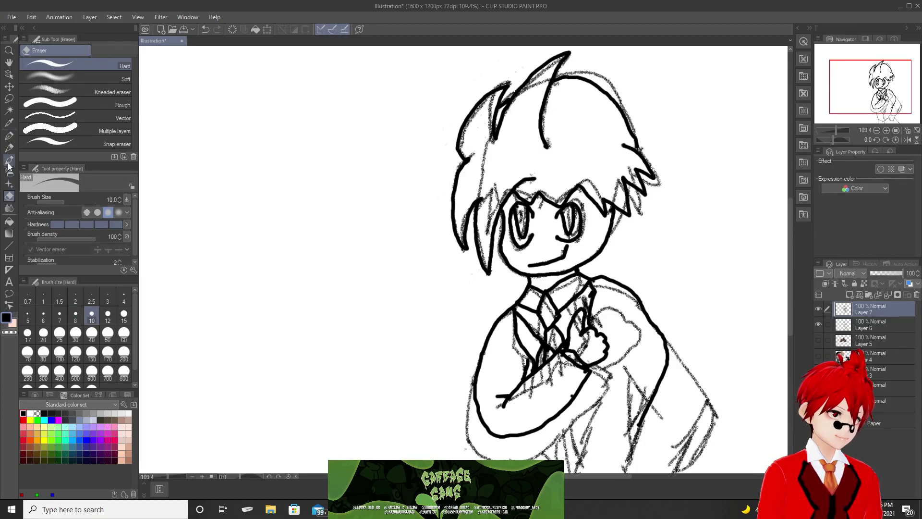
{"action": "left_click", "coordinate": [9, 135]}
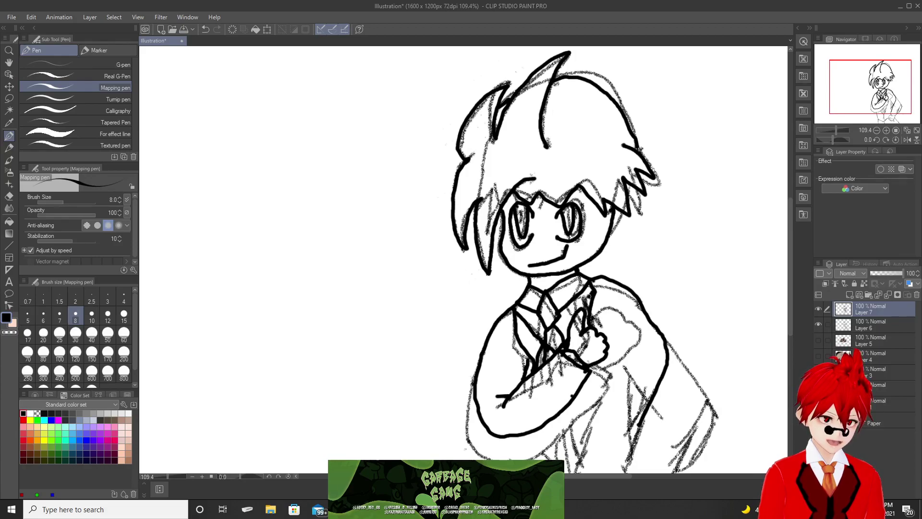
{"action": "left_click_drag", "start_coordinate": [589, 294], "coordinate": [587, 308]}
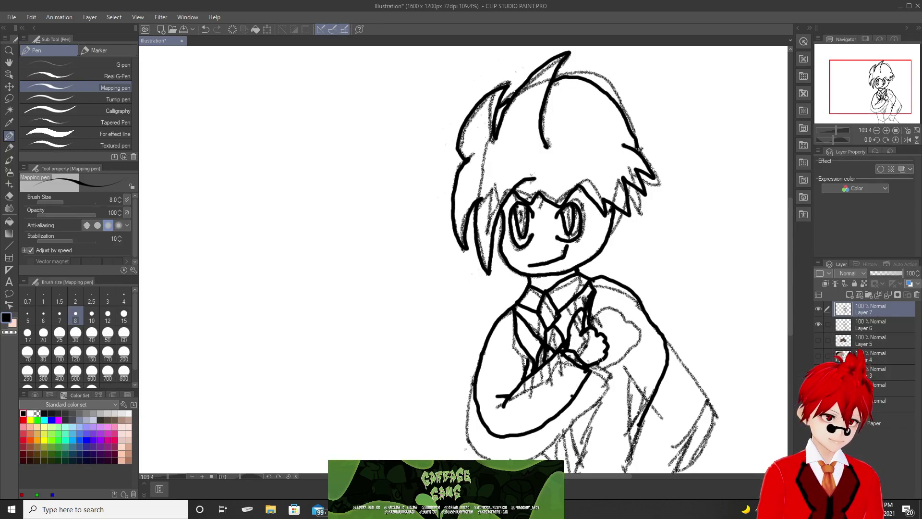
Ink the cuff folding under the crossed forearm, and try a short waist line below the elbow.
{"action": "mouse_move", "coordinate": [601, 363]}
{"action": "left_mouse_down"}
{"action": "mouse_move", "coordinate": [596, 394]}
{"action": "mouse_move", "coordinate": [566, 425]}
{"action": "mouse_move", "coordinate": [578, 424]}
{"action": "mouse_move", "coordinate": [574, 418]}
{"action": "left_mouse_up"}
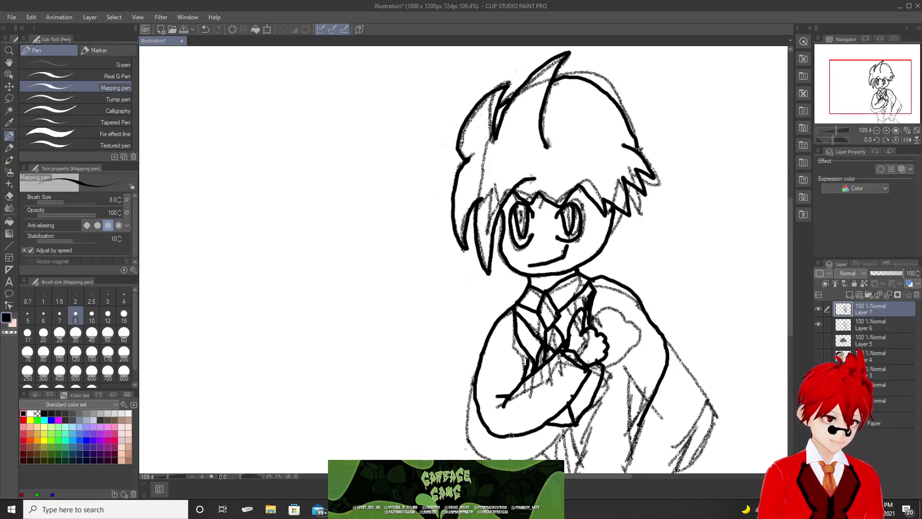
{"action": "left_click_drag", "start_coordinate": [512, 435], "coordinate": [521, 459]}
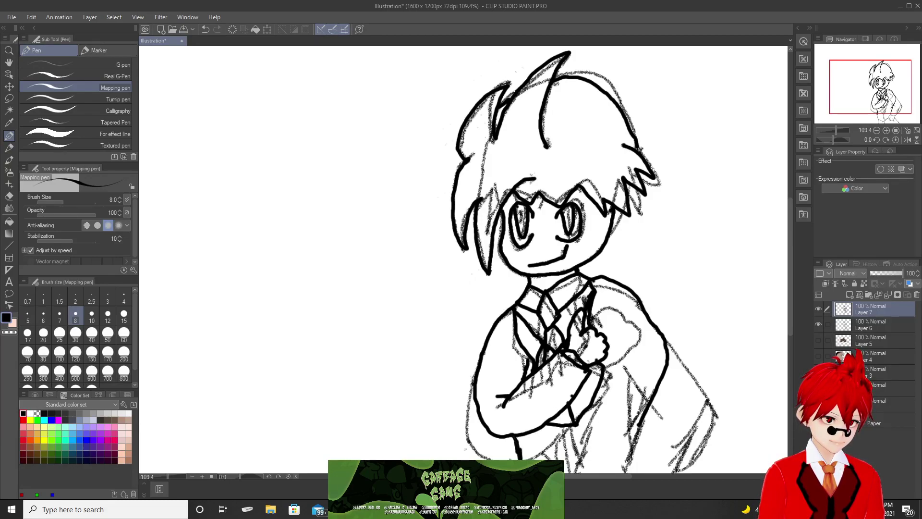
{"action": "key", "text": "ctrl+z"}
{"action": "key", "text": "ctrl+z"}
Ink the torso side from the bent elbow down to the waist, continuing along the pointed lower hem.
{"action": "scroll", "coordinate": [696, 393], "scroll_direction": "down", "scroll_amount": 2}
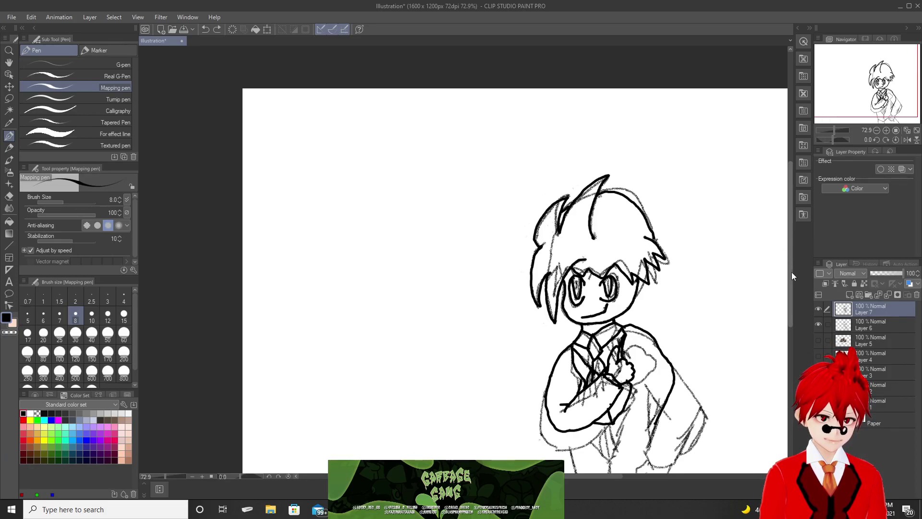
{"action": "scroll", "coordinate": [792, 272], "scroll_direction": "down", "scroll_amount": 3}
{"action": "scroll", "coordinate": [600, 289], "scroll_direction": "up", "scroll_amount": 2}
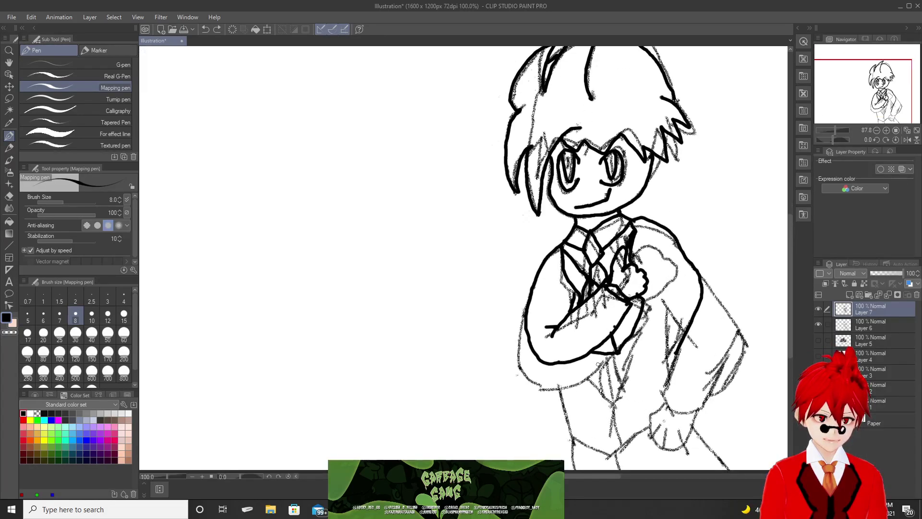
{"action": "scroll", "coordinate": [598, 363], "scroll_direction": "up", "scroll_amount": 1}
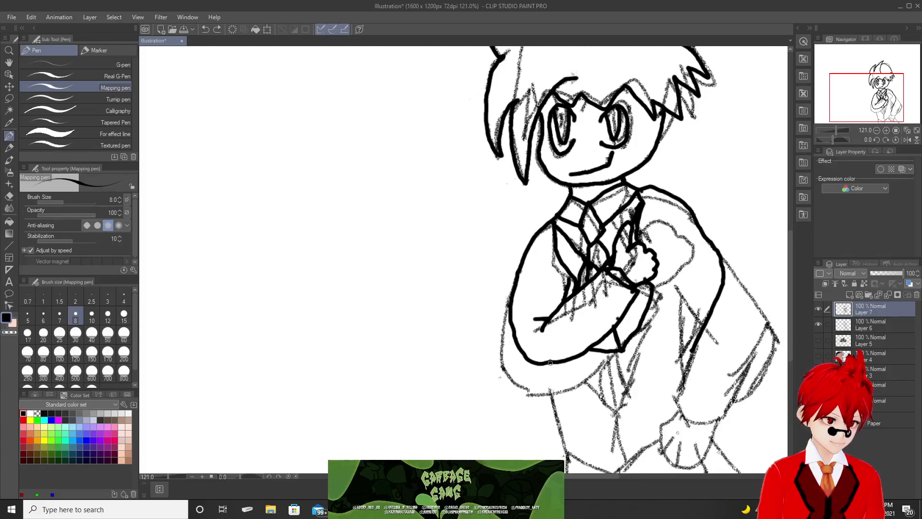
{"action": "mouse_move", "coordinate": [557, 362]}
{"action": "left_mouse_down"}
{"action": "mouse_move", "coordinate": [555, 441]}
{"action": "mouse_move", "coordinate": [598, 466]}
{"action": "mouse_move", "coordinate": [617, 464]}
{"action": "mouse_move", "coordinate": [614, 448]}
{"action": "mouse_move", "coordinate": [616, 460]}
{"action": "mouse_move", "coordinate": [655, 434]}
{"action": "left_mouse_up"}
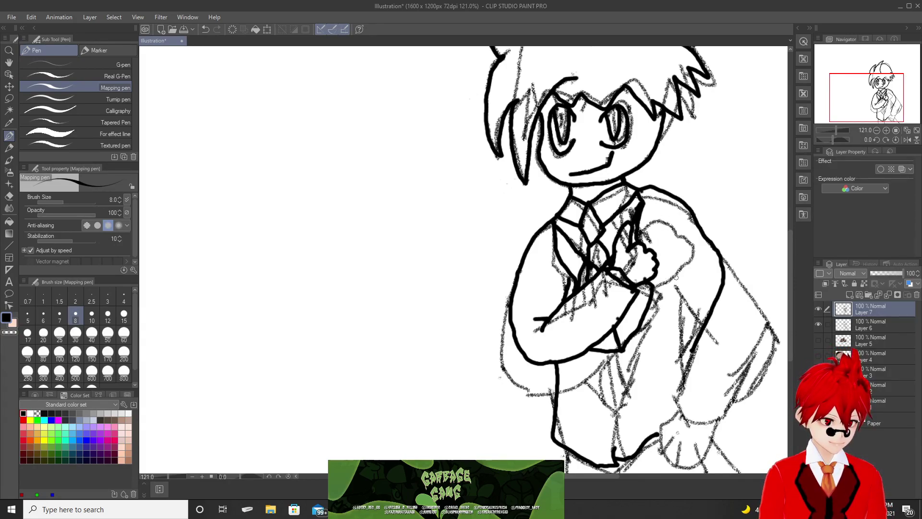
Ink the hanging arm's inner sleeve edge and lower opening, and connect the fist to the sleeve with a short jacket line.
{"action": "mouse_move", "coordinate": [678, 263]}
{"action": "left_mouse_down"}
{"action": "mouse_move", "coordinate": [640, 359]}
{"action": "mouse_move", "coordinate": [648, 372]}
{"action": "mouse_move", "coordinate": [671, 372]}
{"action": "mouse_move", "coordinate": [690, 343]}
{"action": "left_mouse_up"}
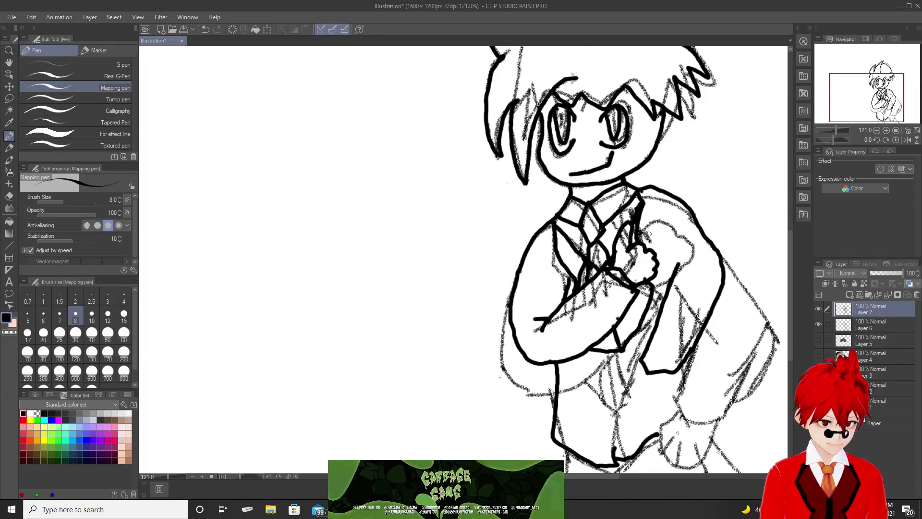
{"action": "left_click_drag", "start_coordinate": [644, 234], "coordinate": [666, 266]}
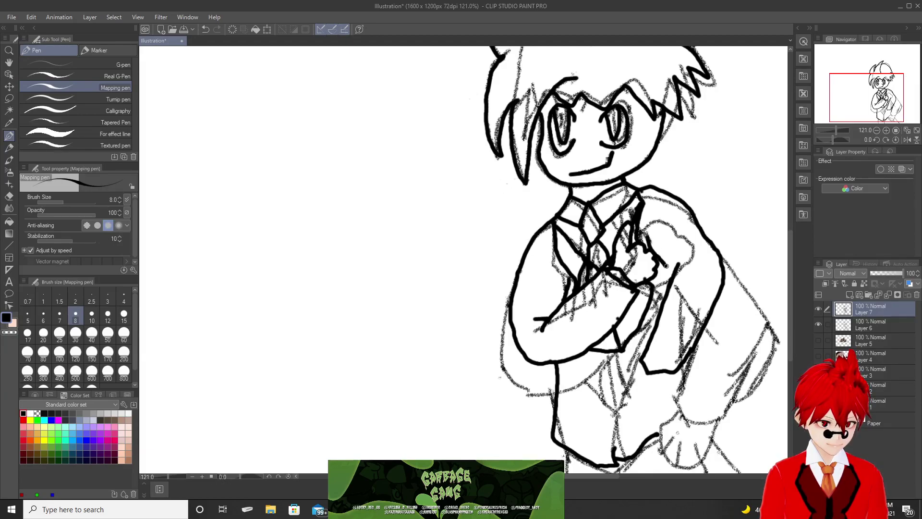
{"action": "key", "text": "ctrl+z"}
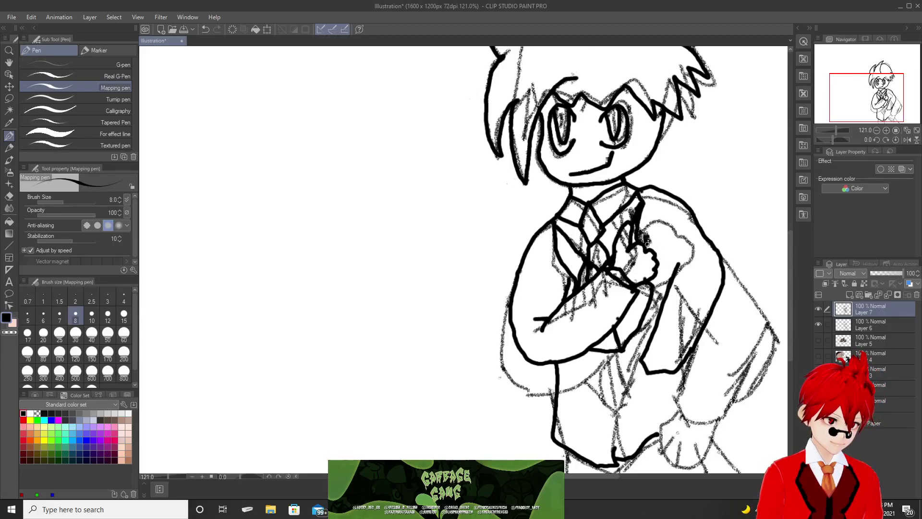
{"action": "left_click_drag", "start_coordinate": [659, 264], "coordinate": [675, 262]}
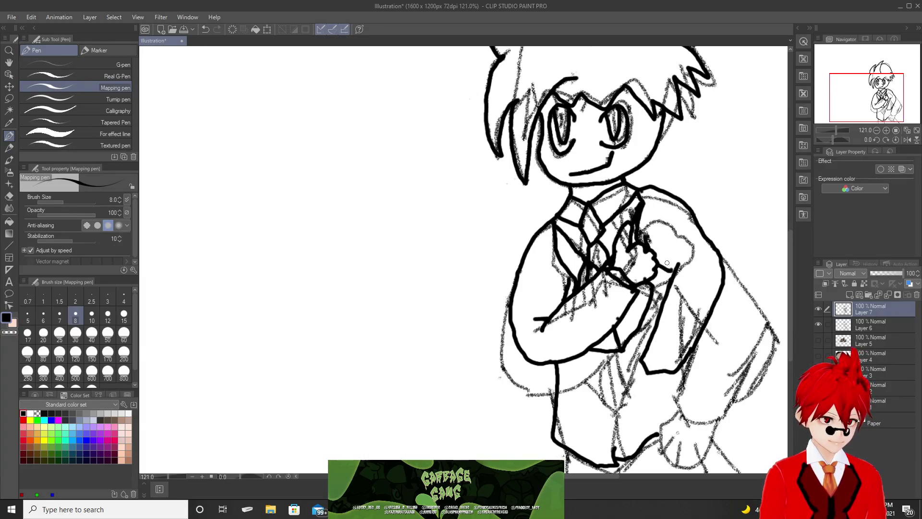
{"action": "left_click_drag", "start_coordinate": [666, 263], "coordinate": [677, 263]}
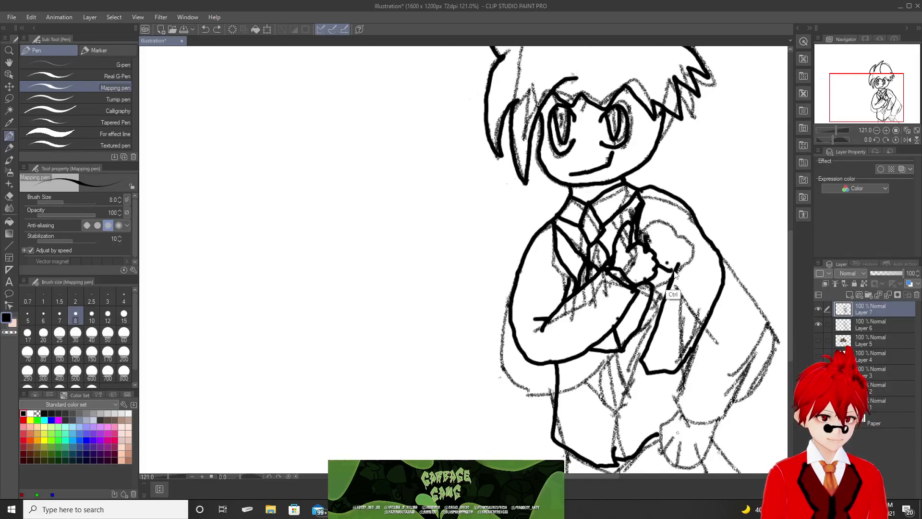
{"action": "left_click_drag", "start_coordinate": [672, 272], "coordinate": [677, 263]}
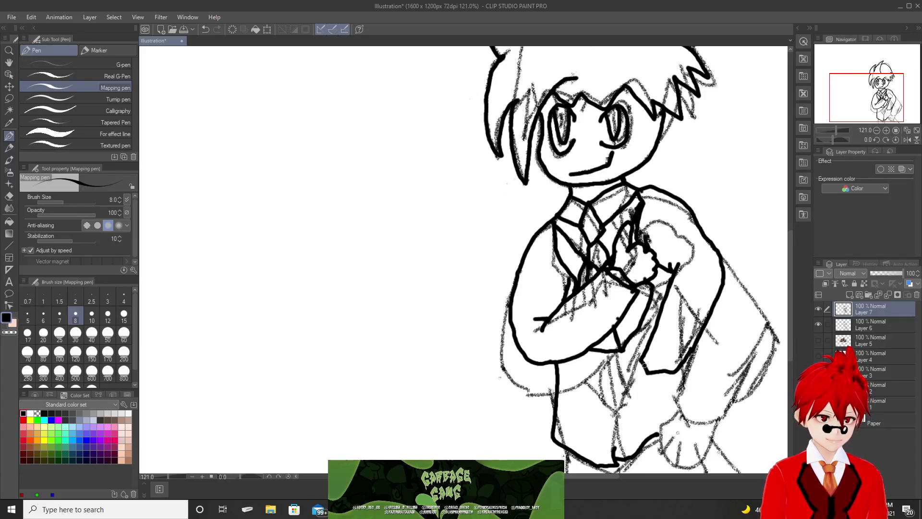
Ink a cuff and an open hand with spread fingers at the end of the hanging sleeve, redrawing the first thumb attempts.
{"action": "left_click_drag", "start_coordinate": [654, 373], "coordinate": [673, 373]}
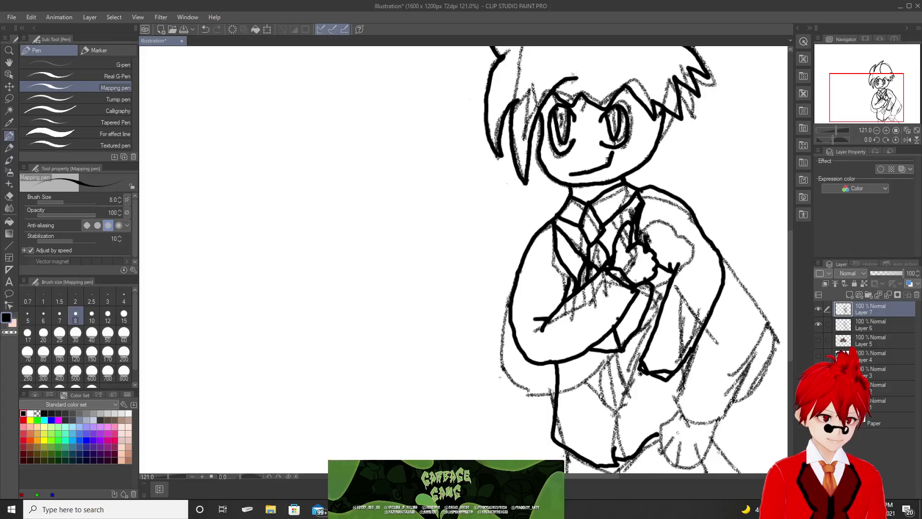
{"action": "mouse_move", "coordinate": [640, 371]}
{"action": "left_mouse_down"}
{"action": "mouse_move", "coordinate": [618, 387]}
{"action": "mouse_move", "coordinate": [619, 411]}
{"action": "mouse_move", "coordinate": [628, 395]}
{"action": "left_mouse_up"}
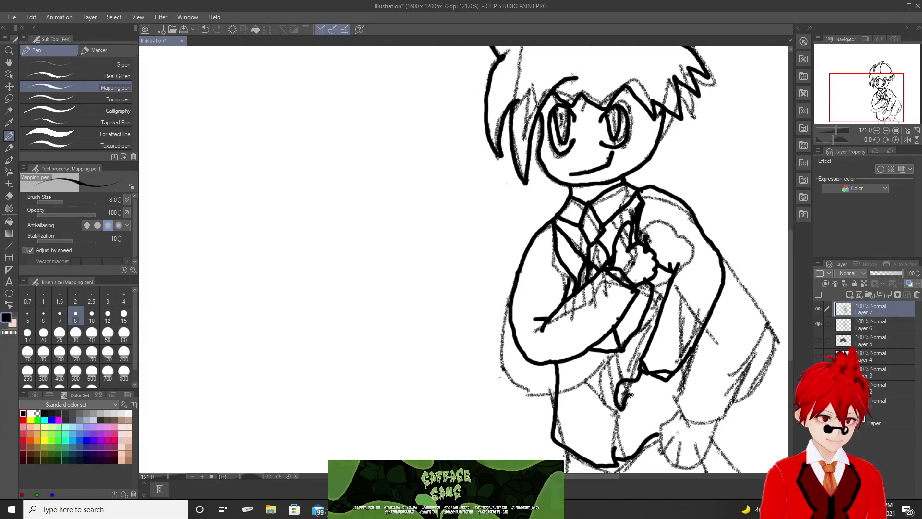
{"action": "key", "text": "ctrl+z"}
{"action": "key", "text": "ctrl+z"}
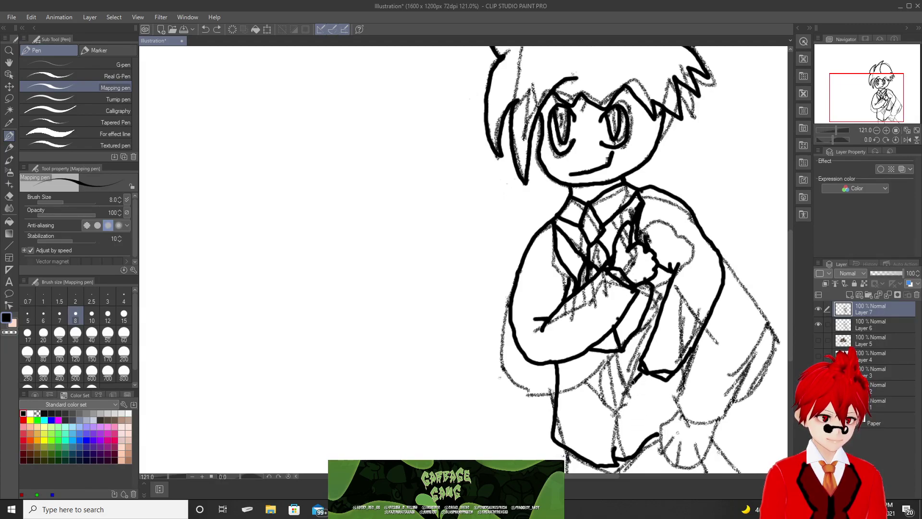
{"action": "left_click_drag", "start_coordinate": [628, 384], "coordinate": [613, 391]}
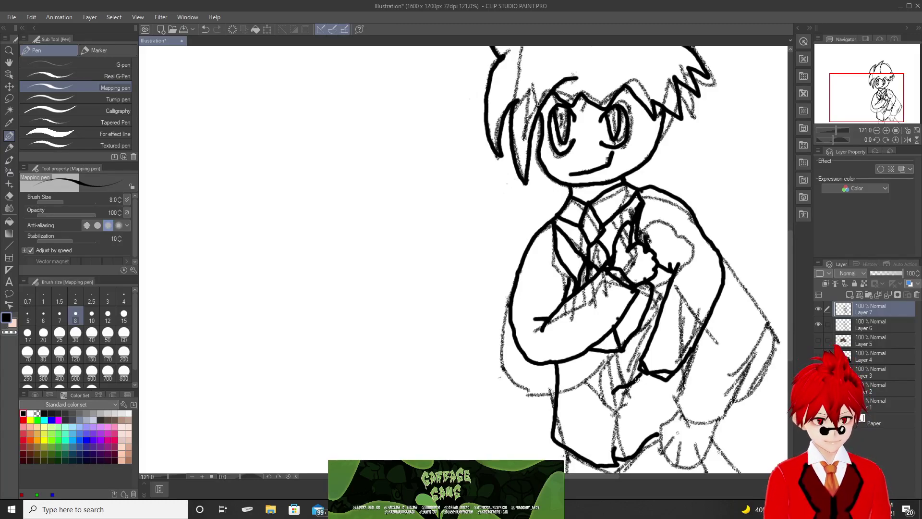
{"action": "key", "text": "ctrl+z"}
{"action": "mouse_move", "coordinate": [640, 371]}
{"action": "left_mouse_down"}
{"action": "mouse_move", "coordinate": [614, 391]}
{"action": "mouse_move", "coordinate": [632, 391]}
{"action": "mouse_move", "coordinate": [624, 417]}
{"action": "mouse_move", "coordinate": [636, 410]}
{"action": "mouse_move", "coordinate": [635, 422]}
{"action": "mouse_move", "coordinate": [646, 404]}
{"action": "mouse_move", "coordinate": [650, 423]}
{"action": "mouse_move", "coordinate": [654, 404]}
{"action": "left_mouse_up"}
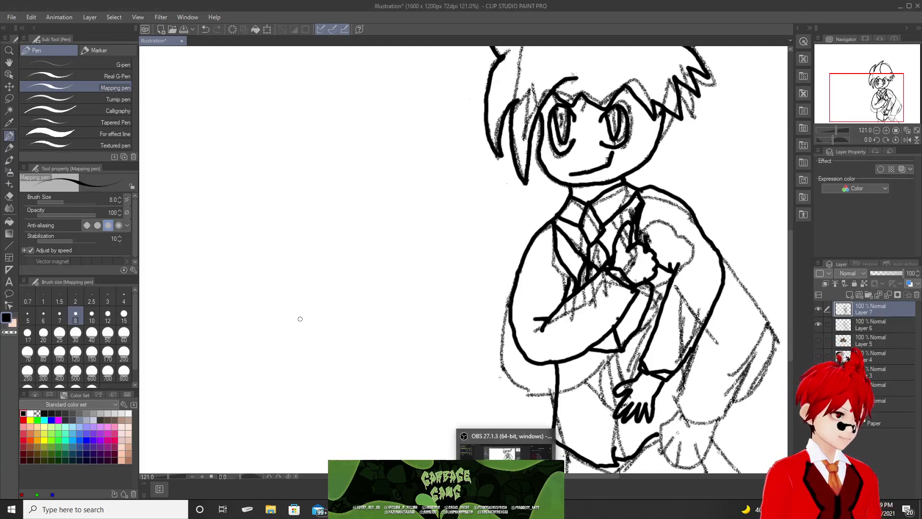
Lasso the open hand, enlarge it to about 116% and reposition it just below the cuff.
{"action": "left_click", "coordinate": [11, 99]}
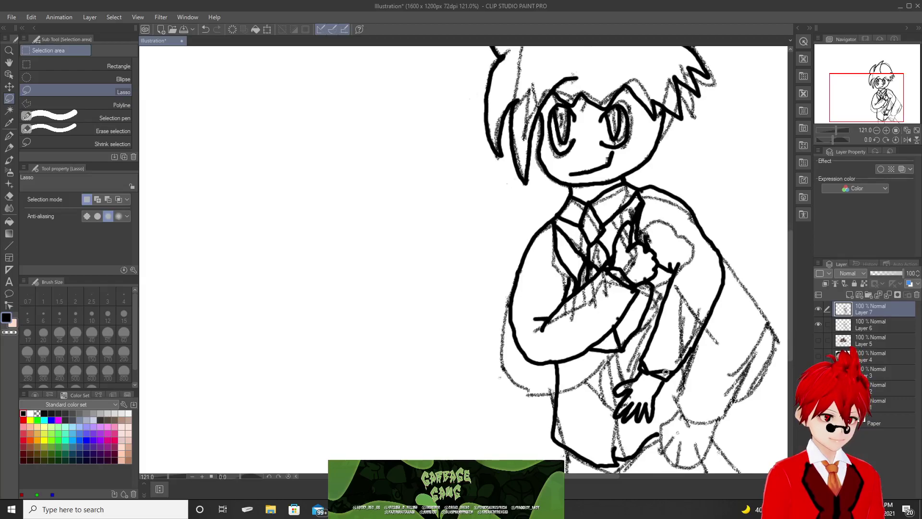
{"action": "mouse_move", "coordinate": [659, 365]}
{"action": "left_mouse_down"}
{"action": "mouse_move", "coordinate": [607, 363]}
{"action": "mouse_move", "coordinate": [594, 413]}
{"action": "mouse_move", "coordinate": [647, 442]}
{"action": "mouse_move", "coordinate": [666, 377]}
{"action": "mouse_move", "coordinate": [626, 363]}
{"action": "mouse_move", "coordinate": [613, 375]}
{"action": "mouse_move", "coordinate": [609, 416]}
{"action": "mouse_move", "coordinate": [635, 432]}
{"action": "mouse_move", "coordinate": [654, 427]}
{"action": "mouse_move", "coordinate": [673, 379]}
{"action": "left_mouse_up"}
{"action": "key", "text": "ctrl+z"}
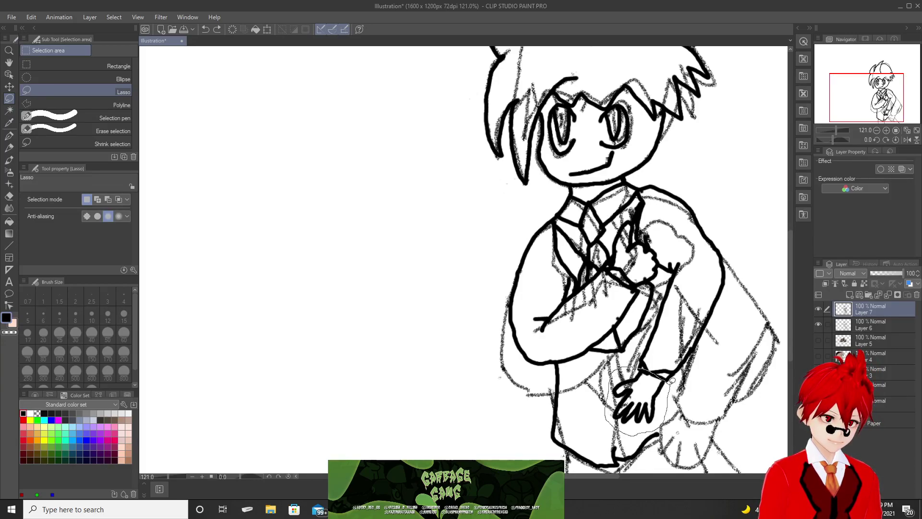
{"action": "left_click", "coordinate": [663, 451]}
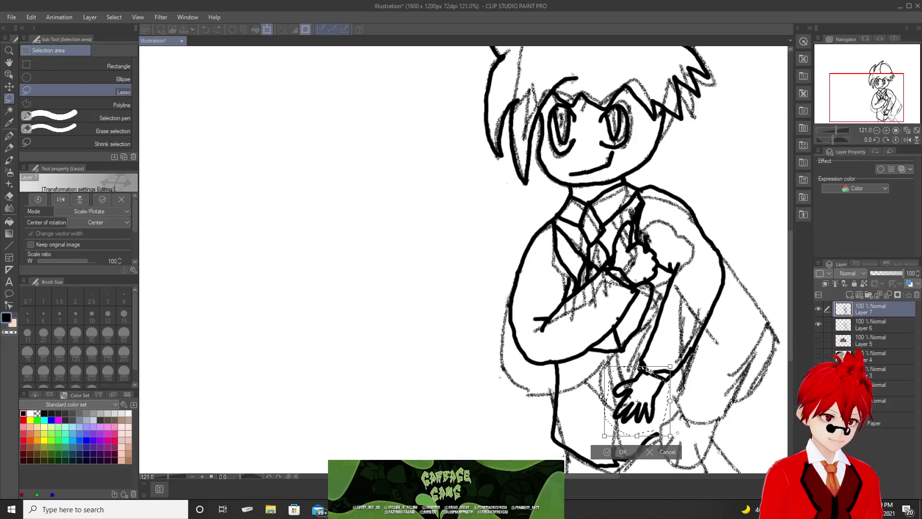
{"action": "left_click_drag", "start_coordinate": [670, 436], "coordinate": [674, 448]}
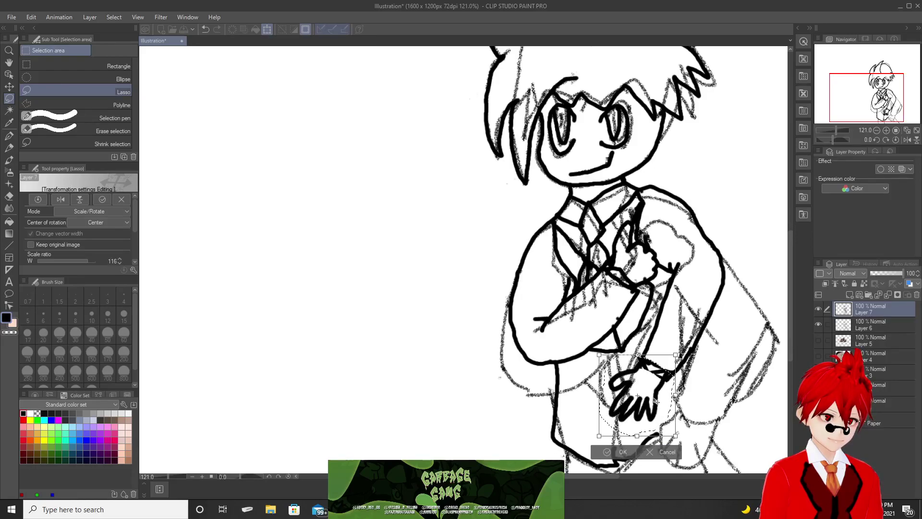
{"action": "left_click_drag", "start_coordinate": [652, 405], "coordinate": [650, 404]}
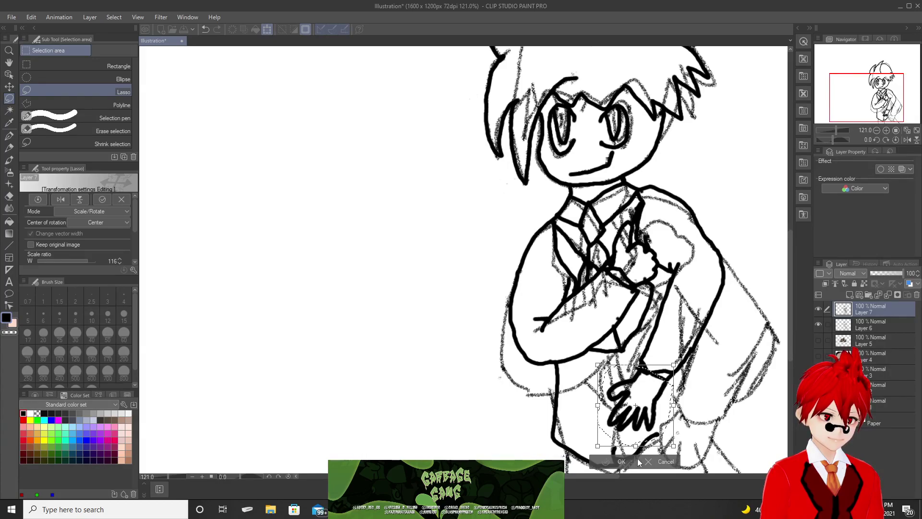
{"action": "left_click", "coordinate": [607, 461]}
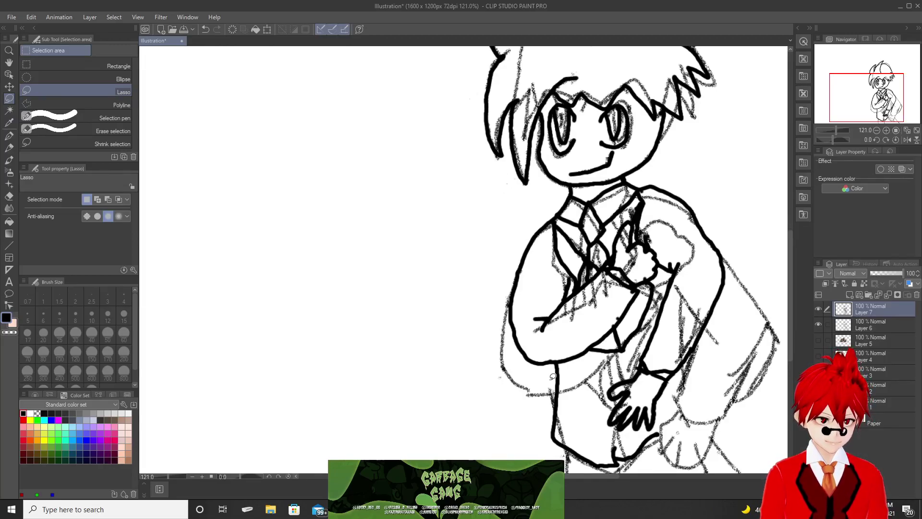
Ink the centre opening from the forearm down to the hem, and the torso's far side curving into the hem with the Mapping pen.
{"action": "left_click", "coordinate": [9, 136]}
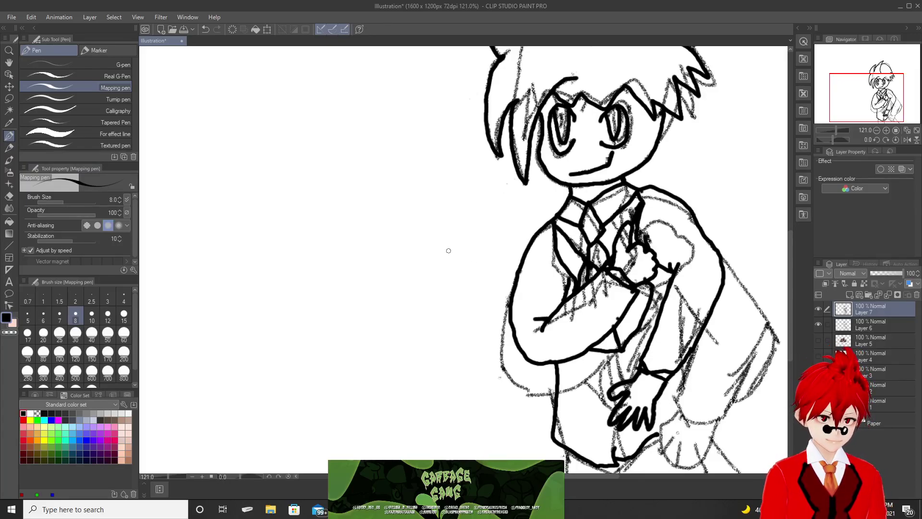
{"action": "left_click_drag", "start_coordinate": [620, 353], "coordinate": [624, 390]}
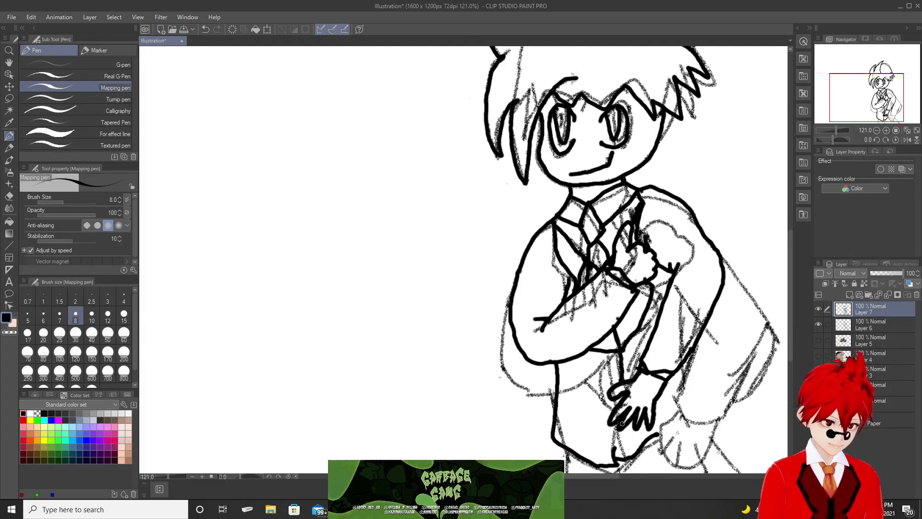
{"action": "left_click_drag", "start_coordinate": [618, 437], "coordinate": [615, 449]}
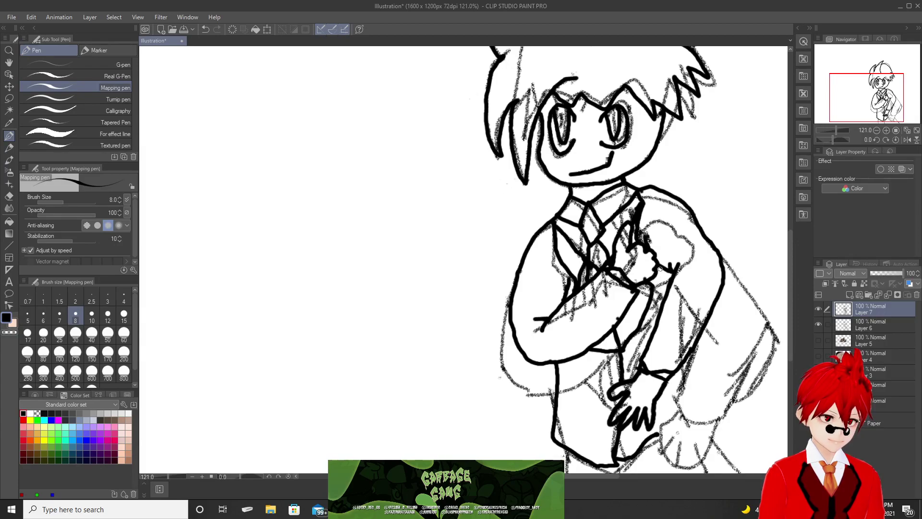
{"action": "left_click_drag", "start_coordinate": [666, 266], "coordinate": [661, 283]}
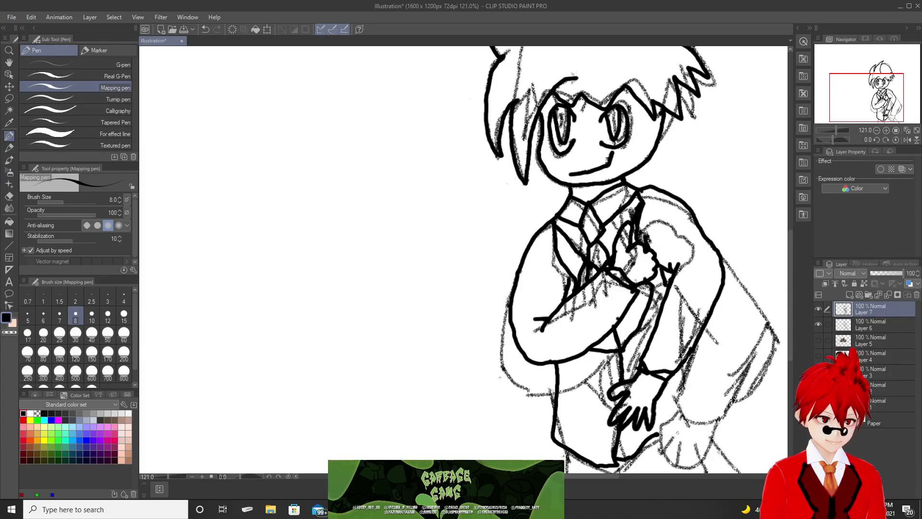
{"action": "mouse_move", "coordinate": [683, 355]}
{"action": "left_mouse_down"}
{"action": "mouse_move", "coordinate": [707, 402]}
{"action": "mouse_move", "coordinate": [654, 432]}
{"action": "left_mouse_up"}
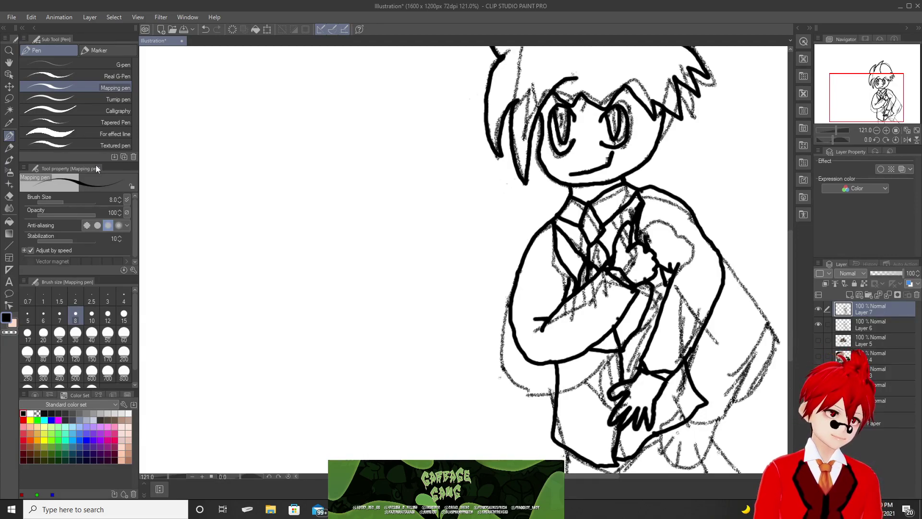
Lasso the hanging arm with its open hand, delete the inked lines inside, and clear the selection.
{"action": "left_click", "coordinate": [8, 98]}
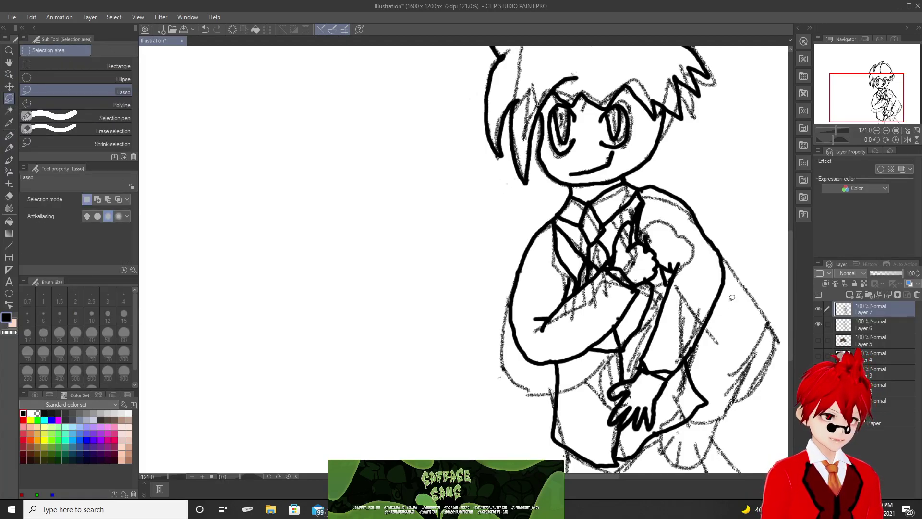
{"action": "mouse_move", "coordinate": [743, 250]}
{"action": "left_mouse_down"}
{"action": "mouse_move", "coordinate": [701, 250]}
{"action": "mouse_move", "coordinate": [658, 267]}
{"action": "mouse_move", "coordinate": [634, 299]}
{"action": "mouse_move", "coordinate": [594, 401]}
{"action": "left_mouse_up"}
{"action": "key", "text": "ctrl+d"}
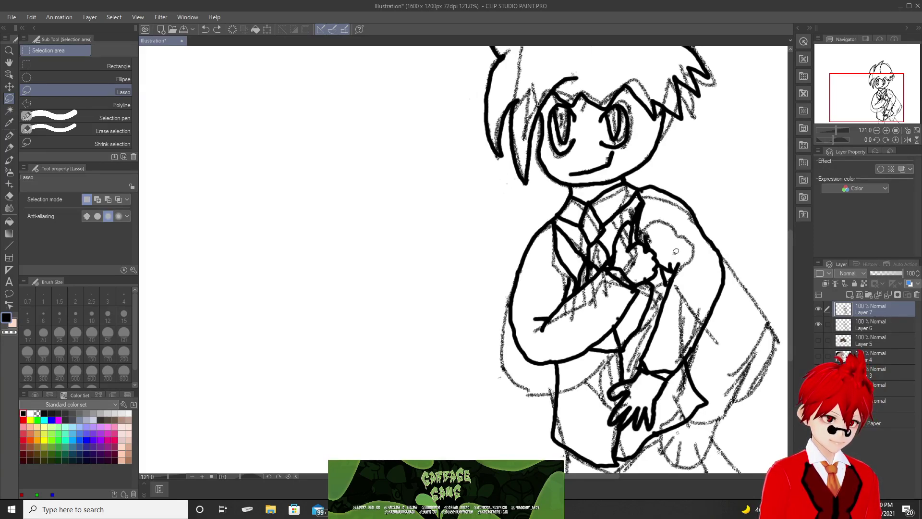
{"action": "mouse_move", "coordinate": [661, 274]}
{"action": "left_mouse_down"}
{"action": "mouse_move", "coordinate": [697, 235]}
{"action": "mouse_move", "coordinate": [722, 235]}
{"action": "mouse_move", "coordinate": [742, 278]}
{"action": "mouse_move", "coordinate": [720, 355]}
{"action": "mouse_move", "coordinate": [665, 399]}
{"action": "mouse_move", "coordinate": [655, 432]}
{"action": "mouse_move", "coordinate": [602, 436]}
{"action": "mouse_move", "coordinate": [602, 372]}
{"action": "mouse_move", "coordinate": [644, 345]}
{"action": "mouse_move", "coordinate": [667, 267]}
{"action": "left_mouse_up"}
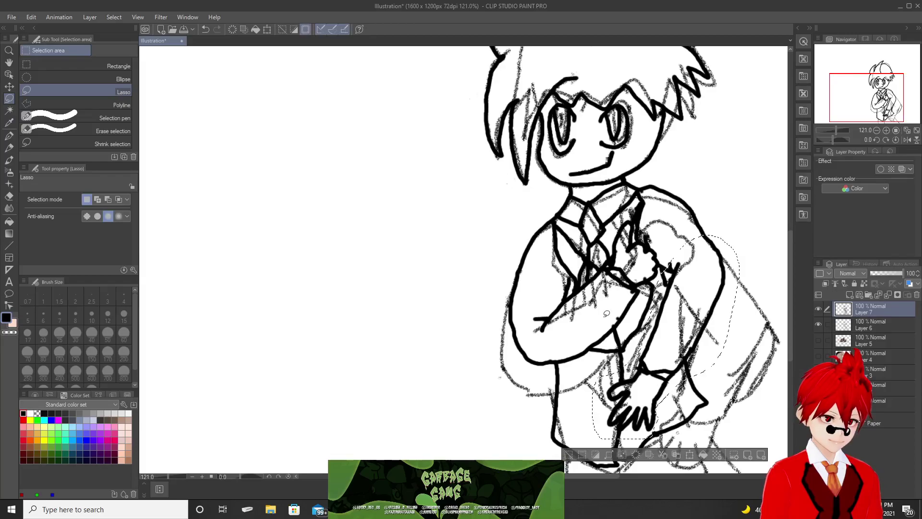
{"action": "left_click", "coordinate": [633, 455]}
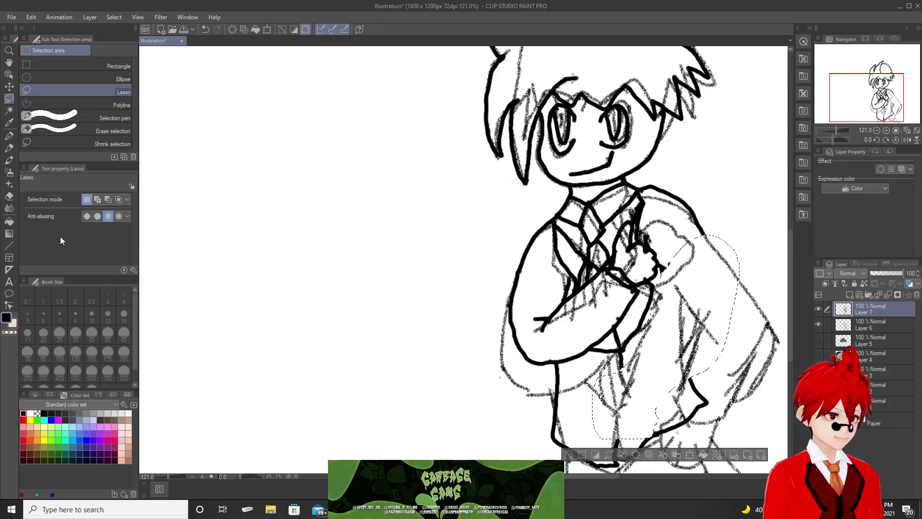
{"action": "left_click", "coordinate": [8, 136]}
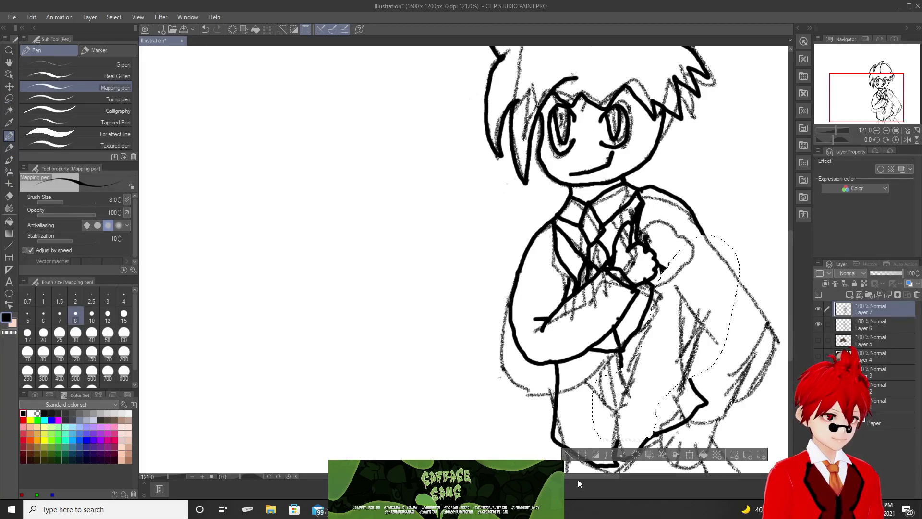
{"action": "left_click", "coordinate": [568, 454]}
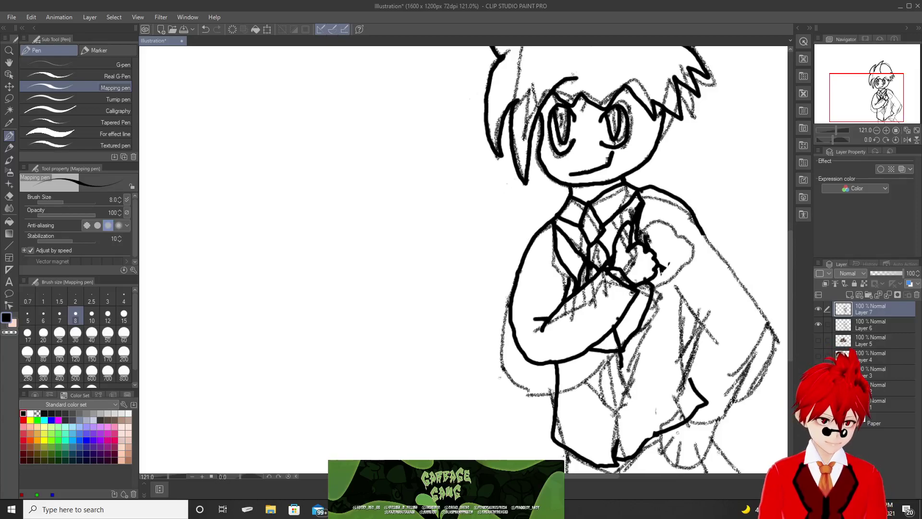
Re-ink the hanging arm as a shorter rounded sleeve from the shoulder down, undoing the extra stroke tried inside it.
{"action": "mouse_move", "coordinate": [703, 234]}
{"action": "left_mouse_down"}
{"action": "mouse_move", "coordinate": [722, 270]}
{"action": "mouse_move", "coordinate": [719, 309]}
{"action": "mouse_move", "coordinate": [704, 352]}
{"action": "mouse_move", "coordinate": [684, 369]}
{"action": "mouse_move", "coordinate": [666, 347]}
{"action": "mouse_move", "coordinate": [685, 271]}
{"action": "left_mouse_up"}
{"action": "left_click_drag", "start_coordinate": [656, 241], "coordinate": [704, 312]}
{"action": "key", "text": "ctrl+z"}
{"action": "key", "text": "ctrl+z"}
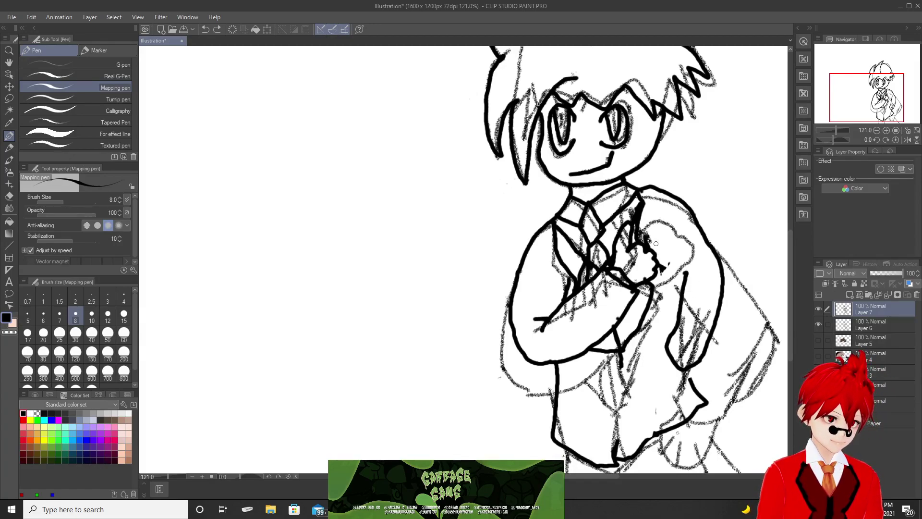
Ink the hanging arm's inner line from the raised hand to the sleeve, undoing the stroke tried across the sleeve's end.
{"action": "mouse_move", "coordinate": [647, 230]}
{"action": "left_mouse_down"}
{"action": "mouse_move", "coordinate": [688, 276]}
{"action": "mouse_move", "coordinate": [686, 266]}
{"action": "mouse_move", "coordinate": [682, 284]}
{"action": "left_mouse_up"}
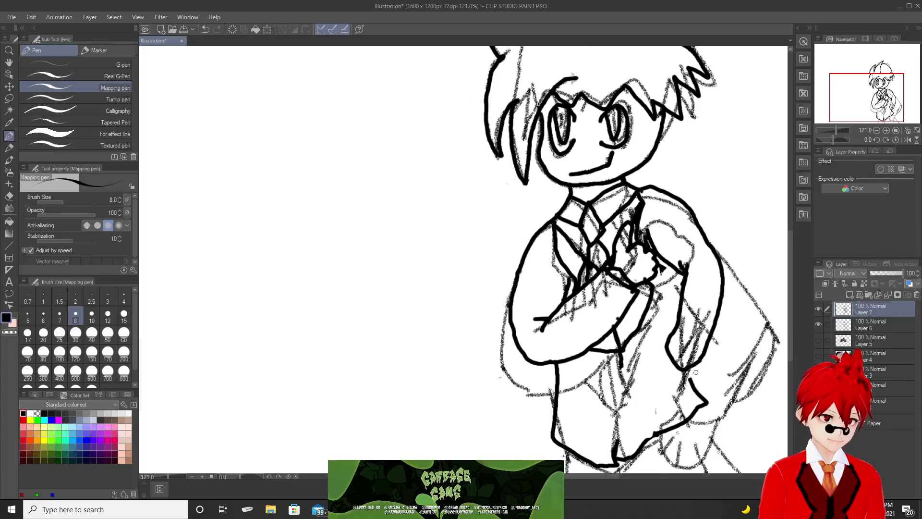
{"action": "left_click_drag", "start_coordinate": [669, 353], "coordinate": [672, 368]}
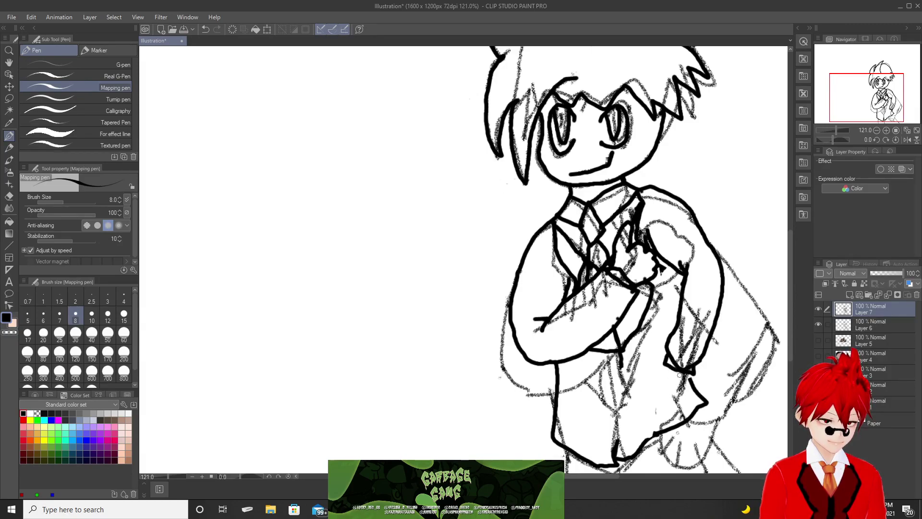
{"action": "key", "text": "ctrl+z"}
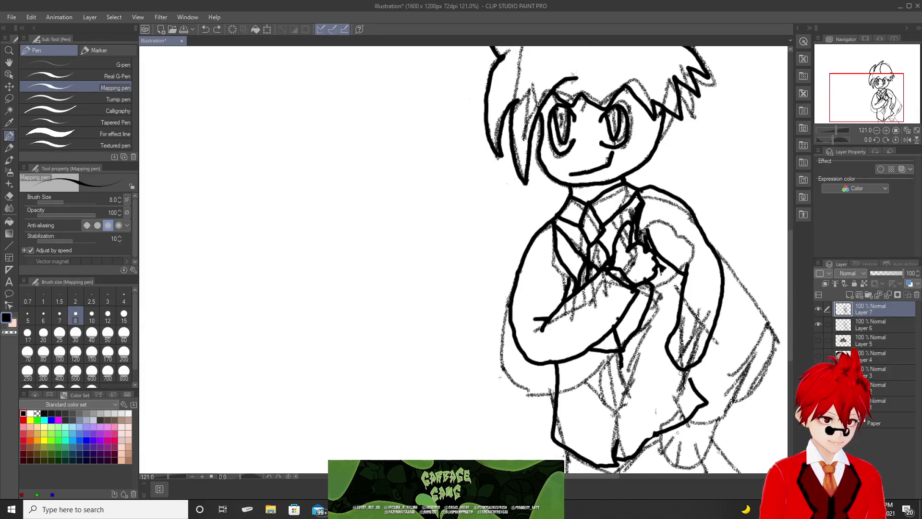
{"action": "left_click_drag", "start_coordinate": [679, 253], "coordinate": [674, 274]}
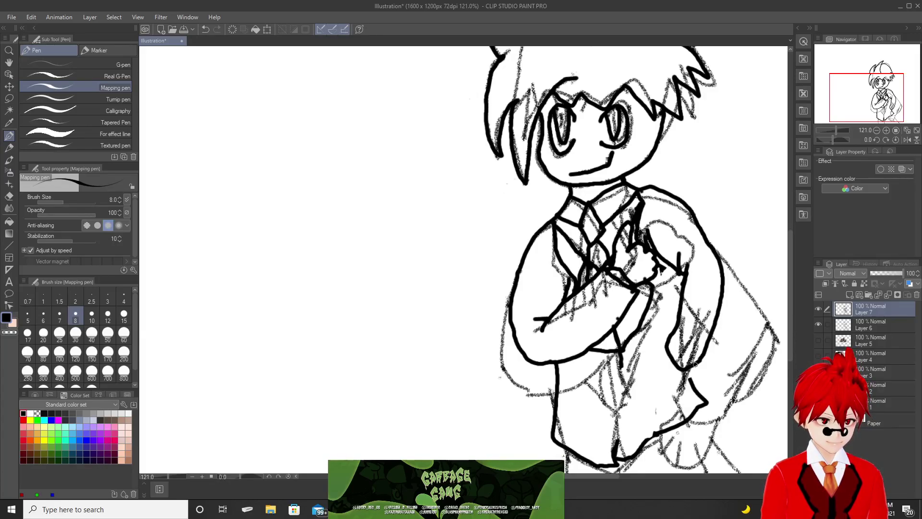
Try inking the fingers of a hand below the hanging sleeve's end, and undo those strokes.
{"action": "left_click_drag", "start_coordinate": [691, 381], "coordinate": [683, 392]}
{"action": "key", "text": "ctrl+z"}
{"action": "key", "text": "ctrl+z"}
{"action": "mouse_move", "coordinate": [682, 380]}
{"action": "left_mouse_down"}
{"action": "mouse_move", "coordinate": [674, 394]}
{"action": "mouse_move", "coordinate": [656, 389]}
{"action": "left_mouse_up"}
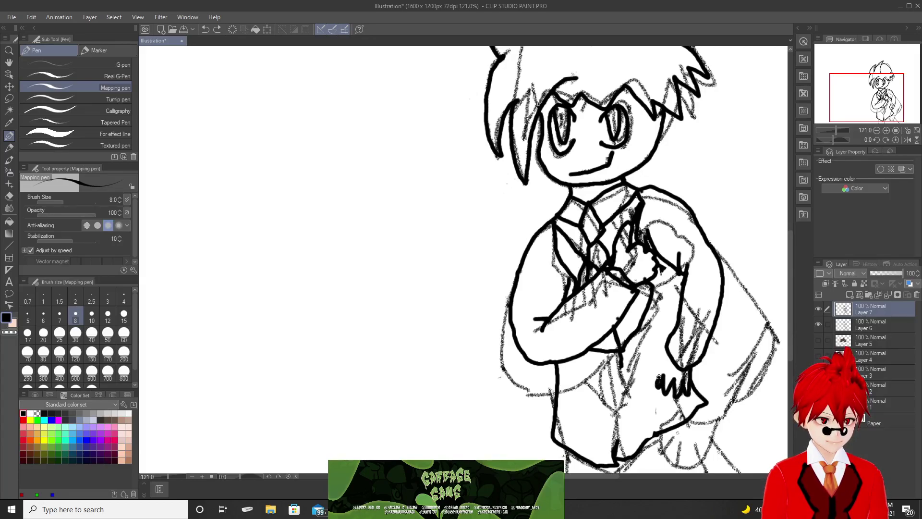
{"action": "key", "text": "ctrl+z"}
{"action": "key", "text": "ctrl+z"}
{"action": "key", "text": "ctrl+z"}
{"action": "key", "text": "ctrl+z"}
{"action": "key", "text": "ctrl+z"}
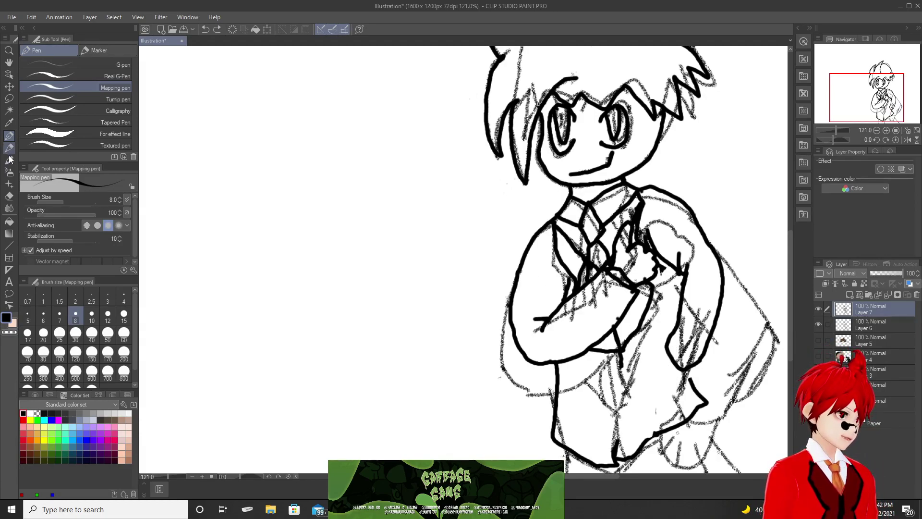
Lasso the hanging forearm, enlarge it to about 121% and reposition it to meet the upper arm, then clear the selection.
{"action": "left_click", "coordinate": [6, 99]}
{"action": "mouse_move", "coordinate": [735, 244]}
{"action": "left_mouse_down"}
{"action": "mouse_move", "coordinate": [705, 245]}
{"action": "mouse_move", "coordinate": [680, 271]}
{"action": "mouse_move", "coordinate": [653, 362]}
{"action": "mouse_move", "coordinate": [685, 405]}
{"action": "mouse_move", "coordinate": [718, 377]}
{"action": "left_mouse_up"}
{"action": "key", "text": "ctrl+d"}
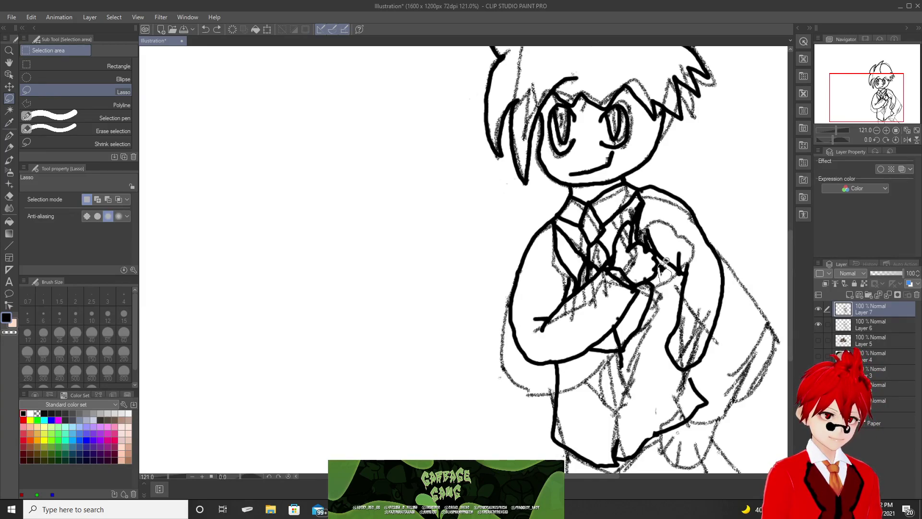
{"action": "left_click_drag", "start_coordinate": [664, 259], "coordinate": [663, 281]}
{"action": "left_click", "coordinate": [648, 300]}
{"action": "mouse_move", "coordinate": [725, 236]}
{"action": "left_mouse_down"}
{"action": "mouse_move", "coordinate": [678, 275]}
{"action": "mouse_move", "coordinate": [669, 297]}
{"action": "mouse_move", "coordinate": [658, 355]}
{"action": "mouse_move", "coordinate": [672, 374]}
{"action": "mouse_move", "coordinate": [712, 365]}
{"action": "mouse_move", "coordinate": [740, 304]}
{"action": "mouse_move", "coordinate": [726, 235]}
{"action": "left_mouse_up"}
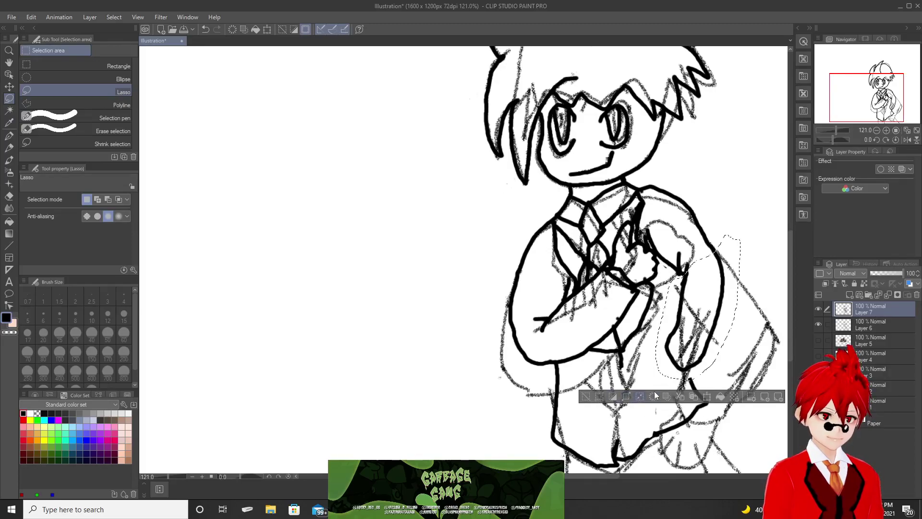
{"action": "left_click", "coordinate": [707, 397]}
{"action": "mouse_move", "coordinate": [708, 327]}
{"action": "left_mouse_down"}
{"action": "mouse_move", "coordinate": [716, 332]}
{"action": "mouse_move", "coordinate": [707, 326]}
{"action": "left_mouse_up"}
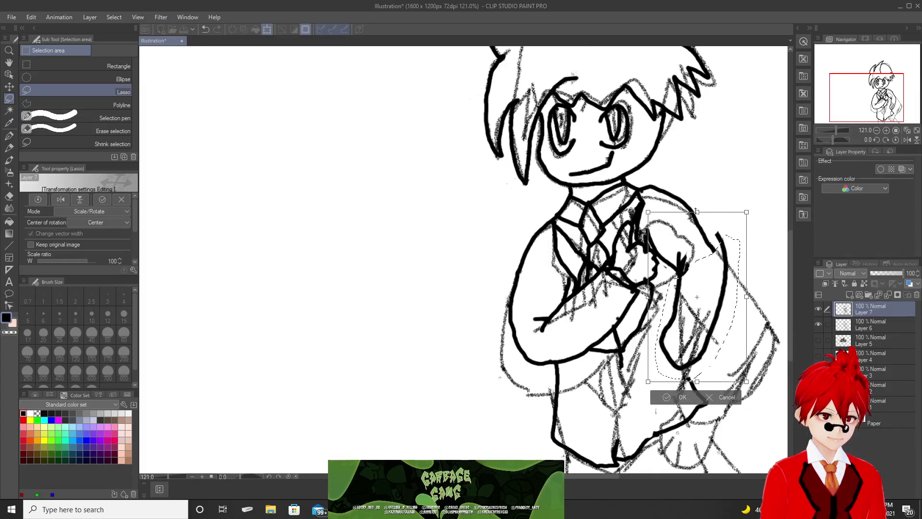
{"action": "left_click_drag", "start_coordinate": [696, 231], "coordinate": [697, 205]}
{"action": "left_click_drag", "start_coordinate": [709, 275], "coordinate": [722, 280]}
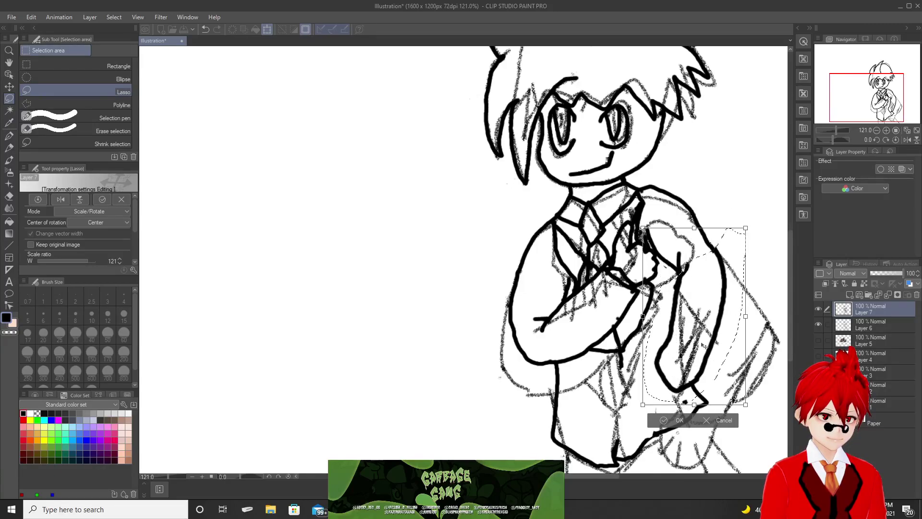
{"action": "left_click", "coordinate": [668, 421]}
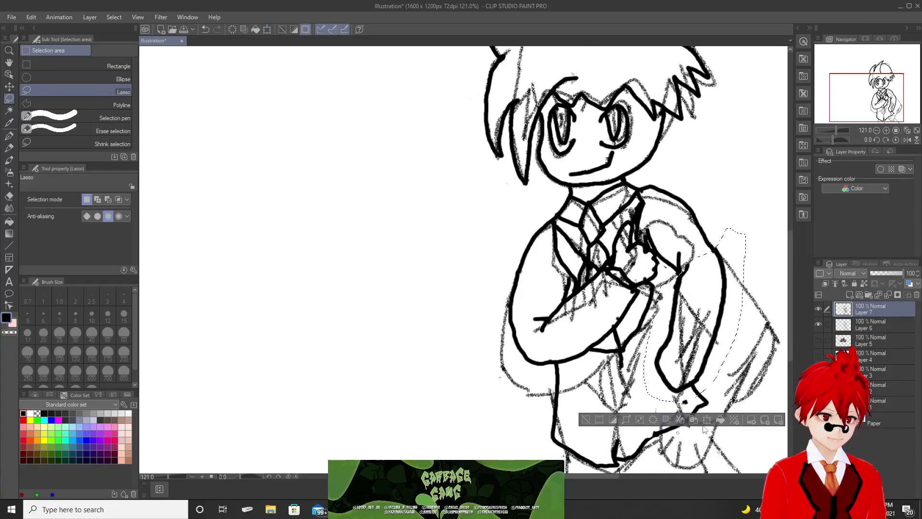
{"action": "left_click", "coordinate": [583, 421]}
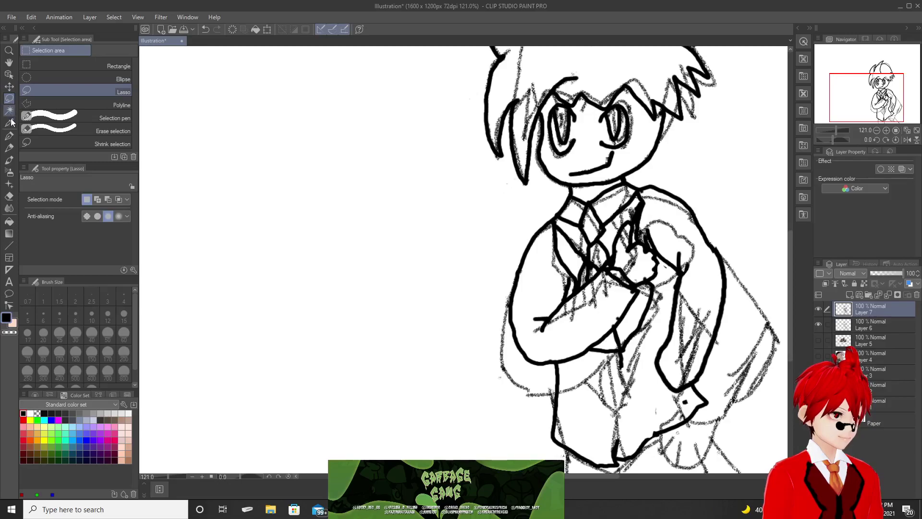
Ink the curved pocket lines on both sides of the jacket and the centre opening down to the hem with the Mapping pen.
{"action": "left_click", "coordinate": [10, 137]}
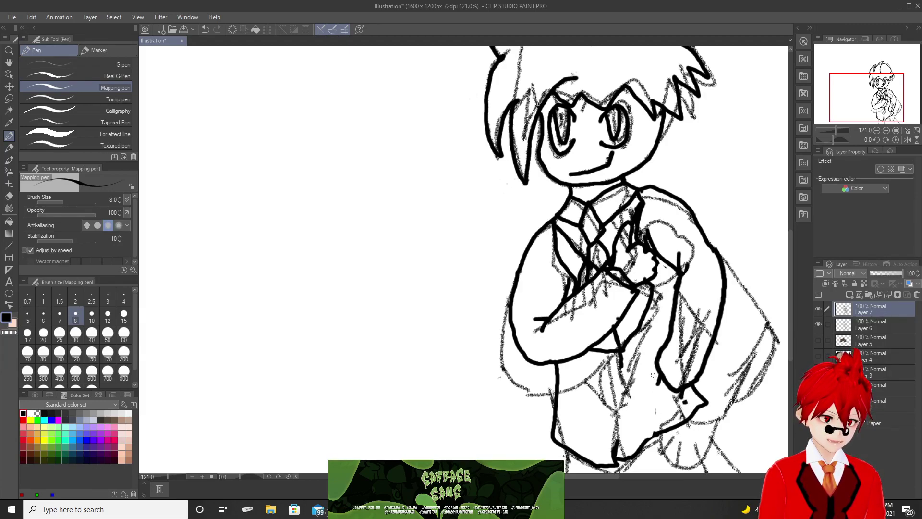
{"action": "mouse_move", "coordinate": [674, 392]}
{"action": "left_mouse_down"}
{"action": "mouse_move", "coordinate": [690, 395]}
{"action": "mouse_move", "coordinate": [652, 397]}
{"action": "mouse_move", "coordinate": [672, 415]}
{"action": "left_mouse_up"}
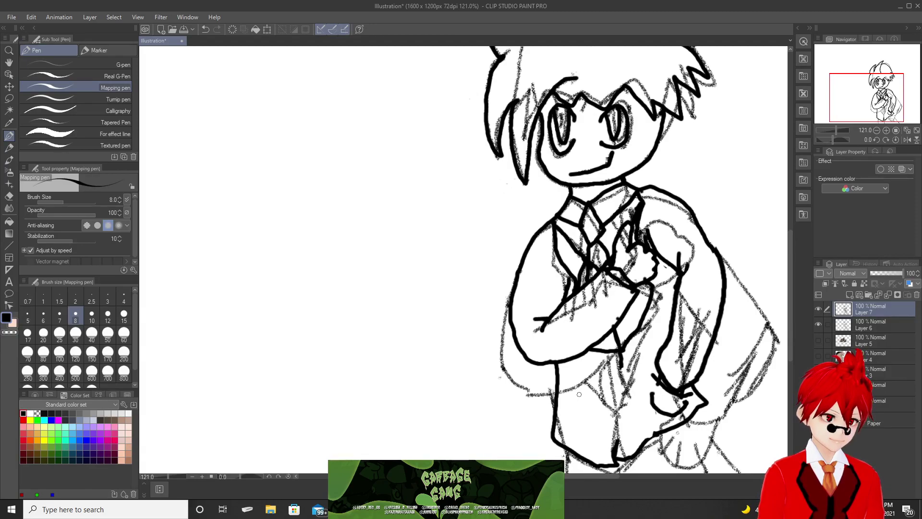
{"action": "left_click_drag", "start_coordinate": [584, 394], "coordinate": [565, 428]}
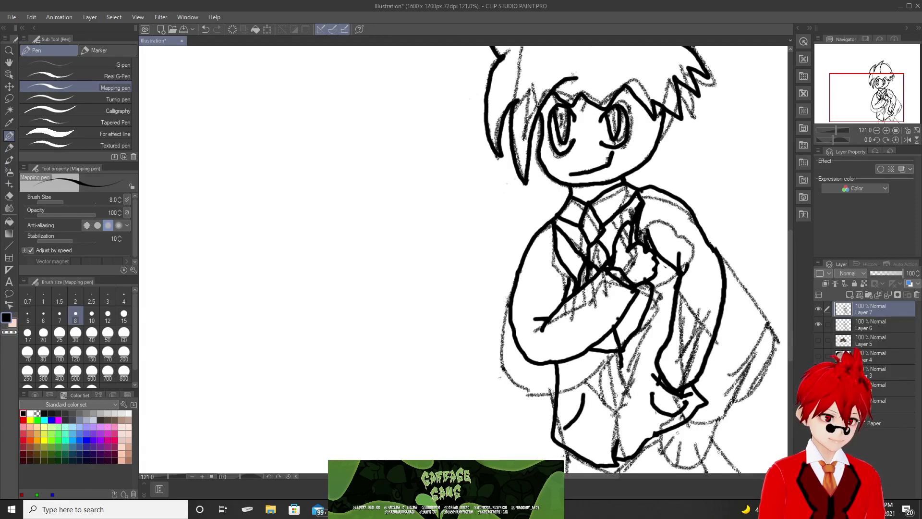
{"action": "left_click_drag", "start_coordinate": [621, 359], "coordinate": [617, 453]}
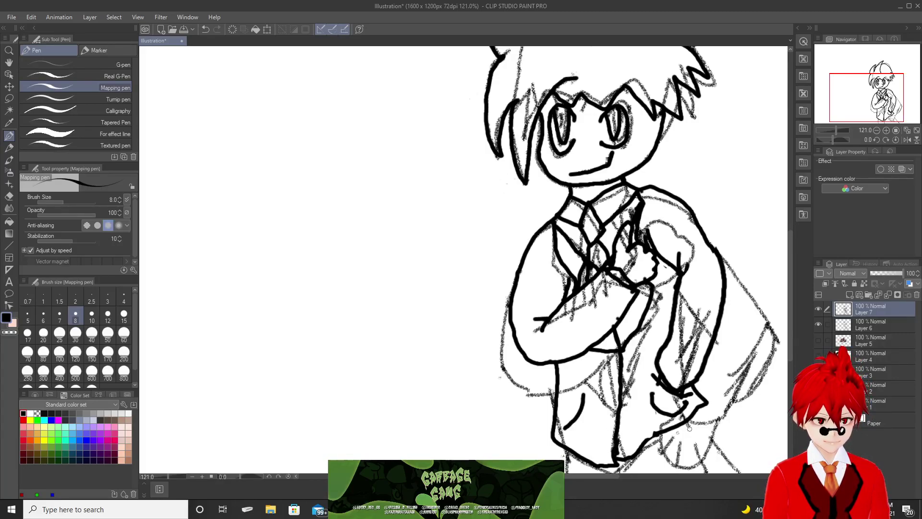
Ink the outer and inner leg lines from the jacket hem to the canvas edge, with a small curve under the hem.
{"action": "left_click_drag", "start_coordinate": [690, 427], "coordinate": [716, 472]}
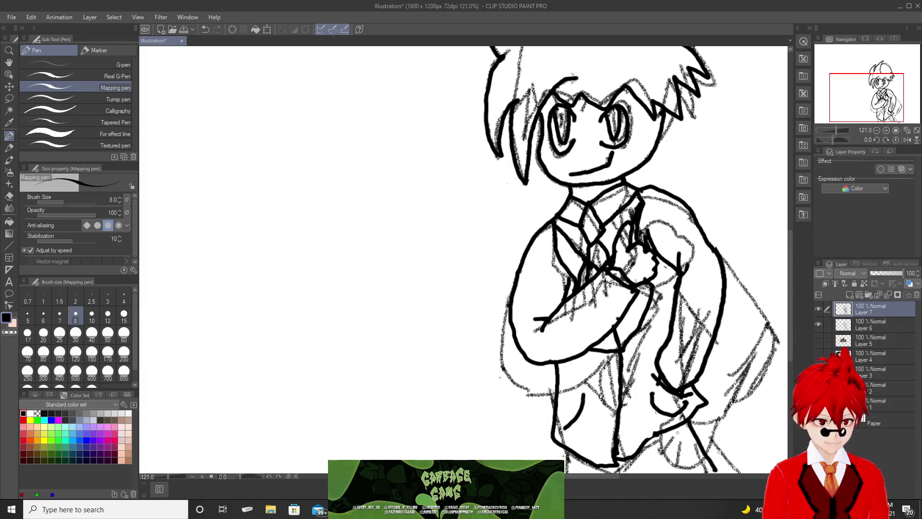
{"action": "left_click_drag", "start_coordinate": [565, 449], "coordinate": [567, 461]}
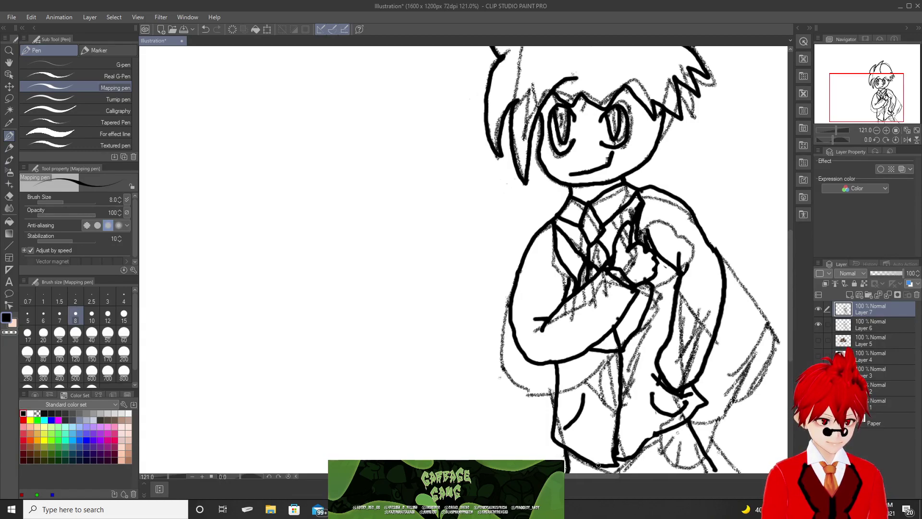
{"action": "left_click_drag", "start_coordinate": [622, 460], "coordinate": [624, 473]}
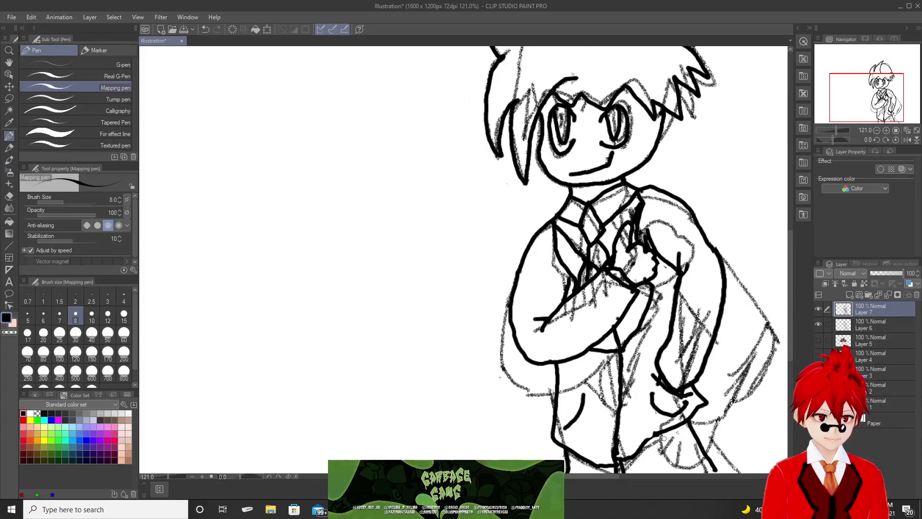
{"action": "left_click_drag", "start_coordinate": [667, 432], "coordinate": [699, 459]}
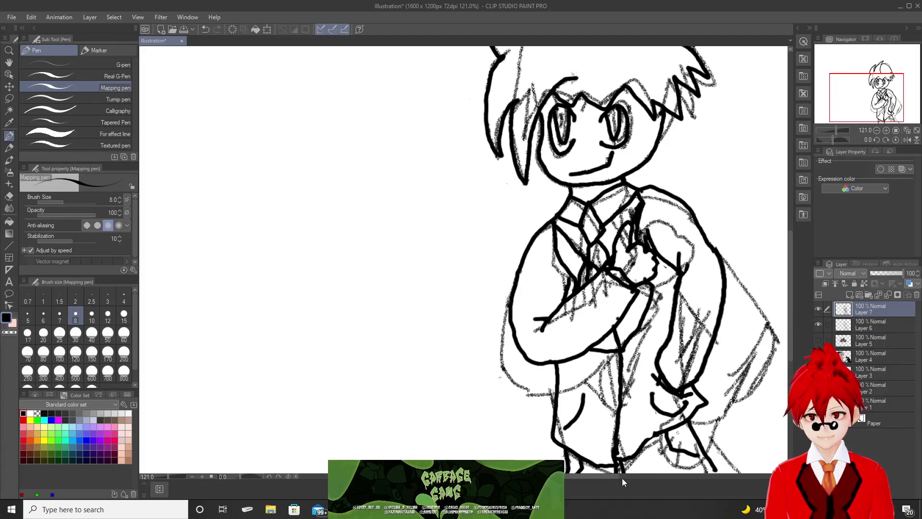
{"action": "scroll", "coordinate": [682, 262], "scroll_direction": "down", "scroll_amount": 1}
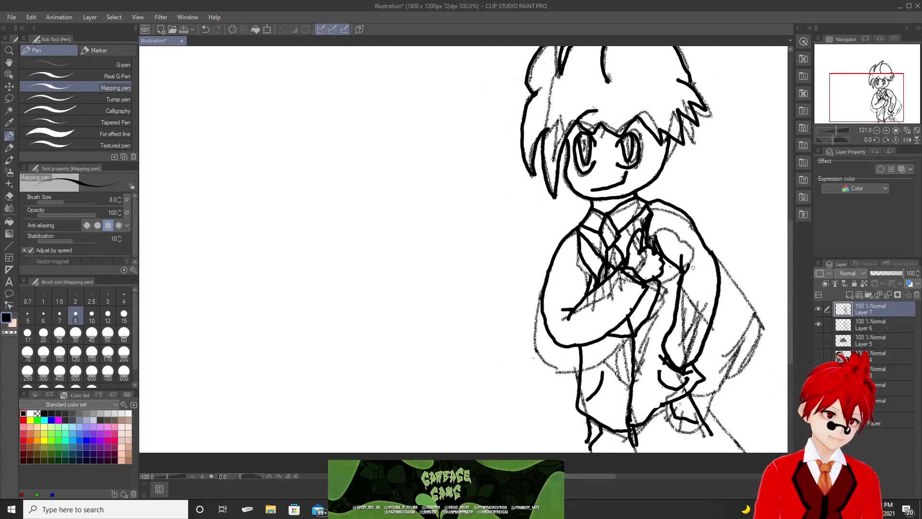
{"action": "mouse_move", "coordinate": [789, 247]}
{"action": "left_mouse_down"}
{"action": "mouse_move", "coordinate": [792, 233]}
{"action": "mouse_move", "coordinate": [792, 250]}
{"action": "left_mouse_up"}
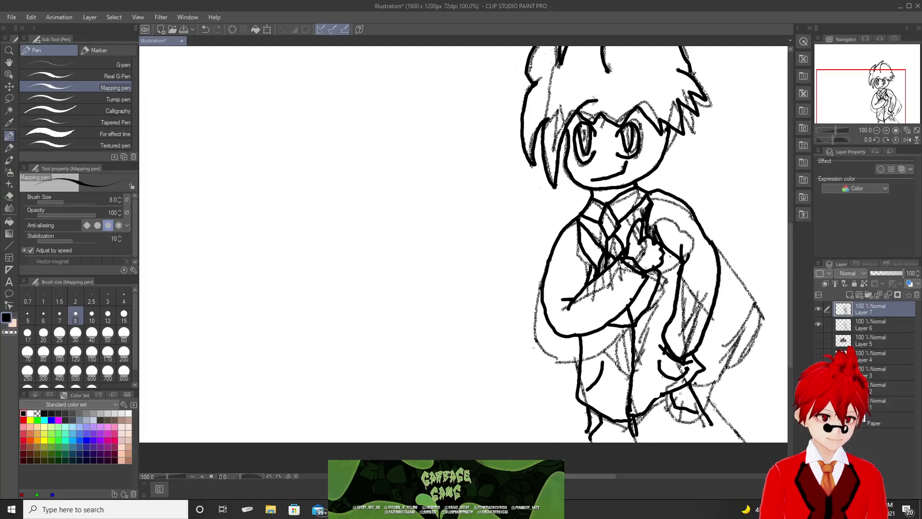
{"action": "left_click_drag", "start_coordinate": [711, 426], "coordinate": [728, 443]}
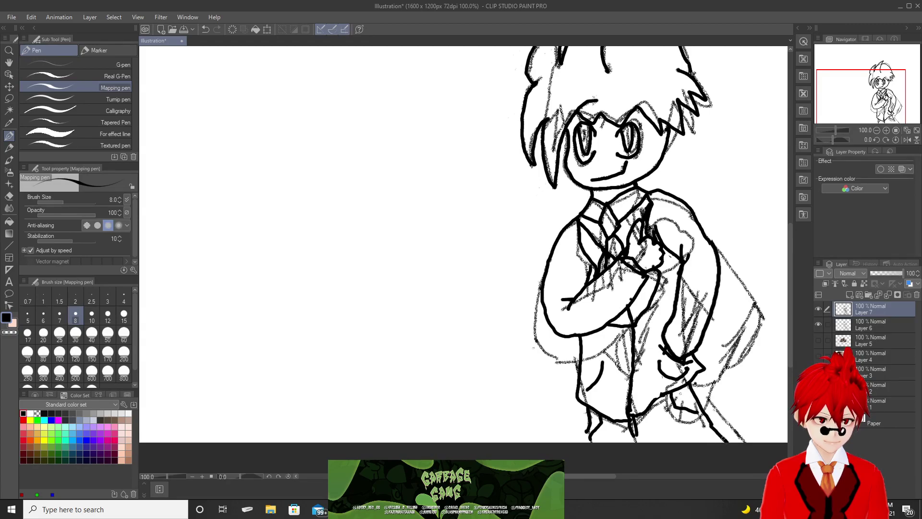
{"action": "left_click_drag", "start_coordinate": [584, 402], "coordinate": [586, 432]}
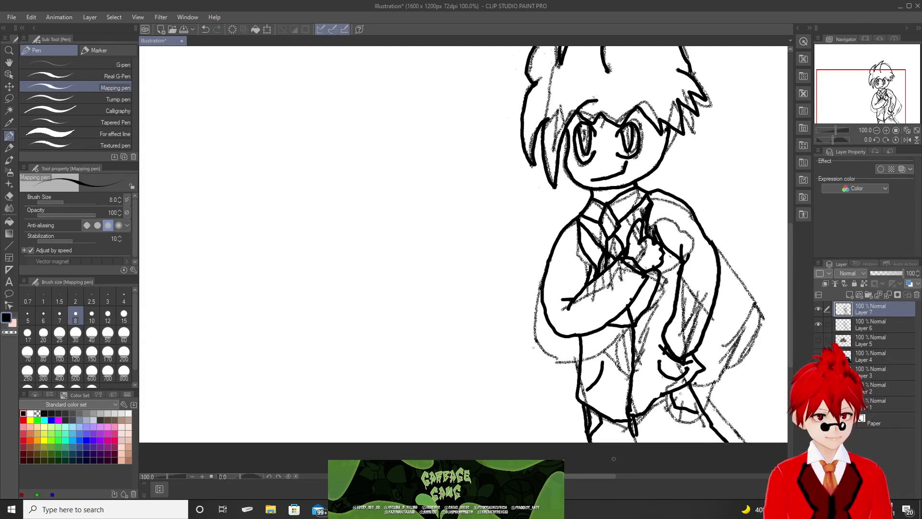
Hide the rough sketch on Layer 6 to leave only the inked lines on the canvas.
{"action": "scroll", "coordinate": [703, 353], "scroll_direction": "up", "scroll_amount": 1}
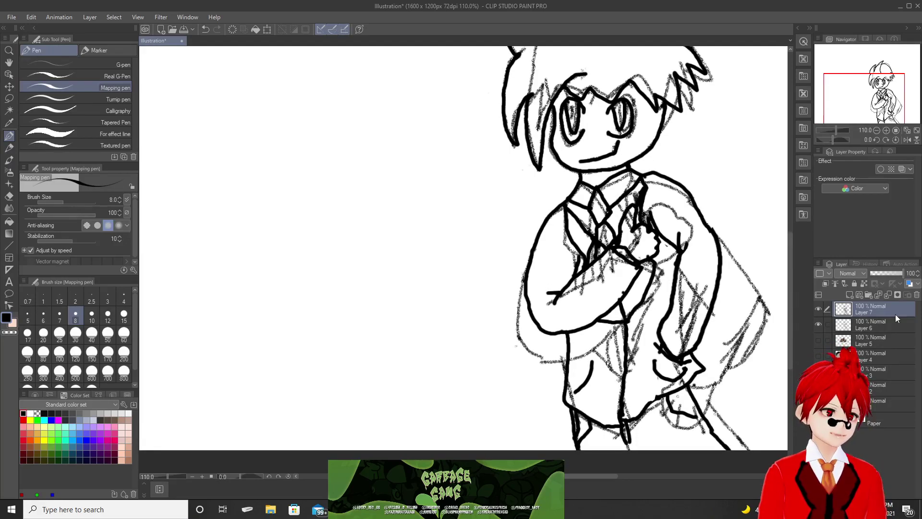
{"action": "left_click", "coordinate": [818, 323]}
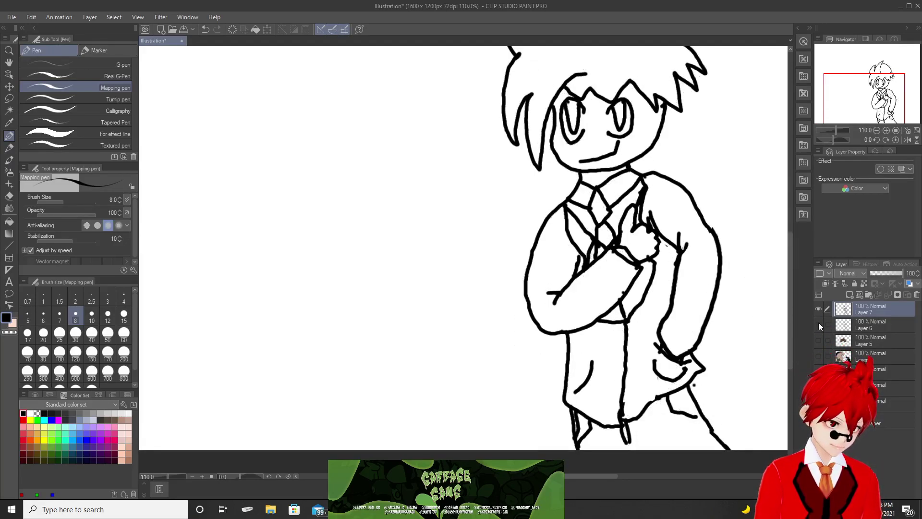
{"action": "scroll", "coordinate": [740, 317], "scroll_direction": "down", "scroll_amount": 2}
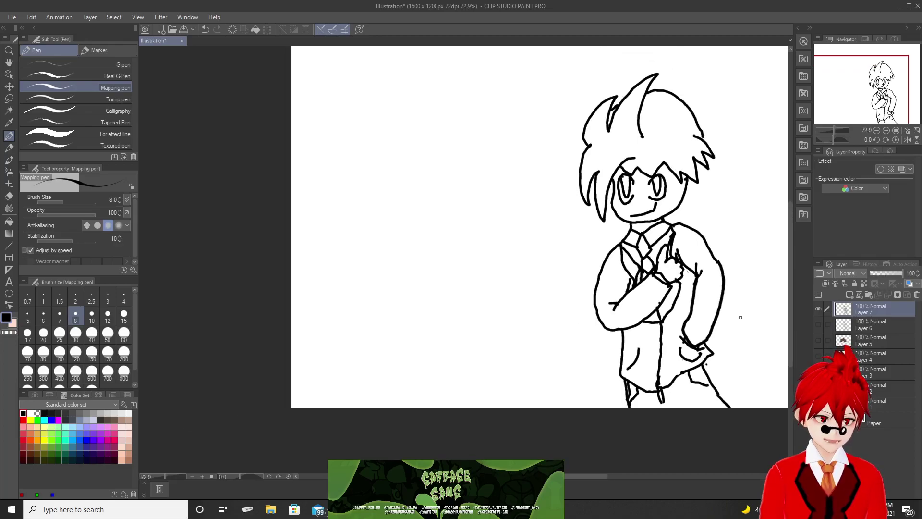
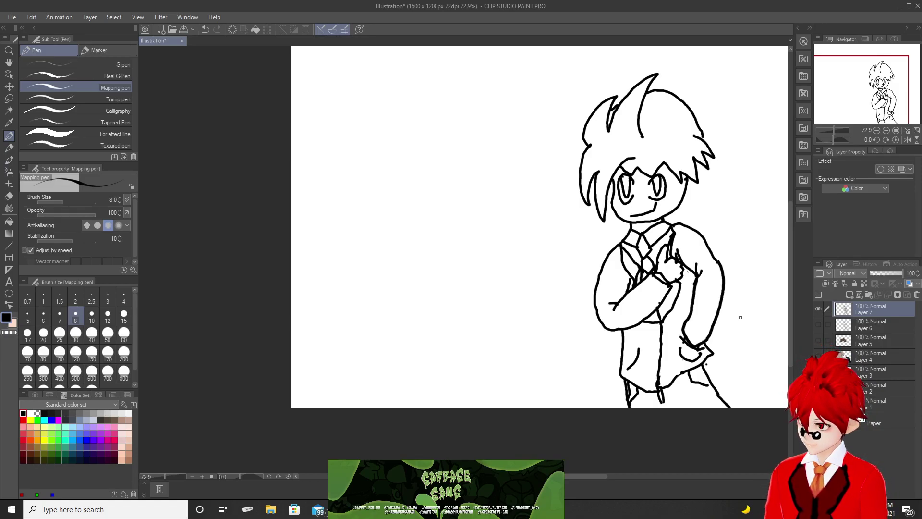
{"action": "scroll", "coordinate": [316, 346], "scroll_direction": "down", "scroll_amount": 4}
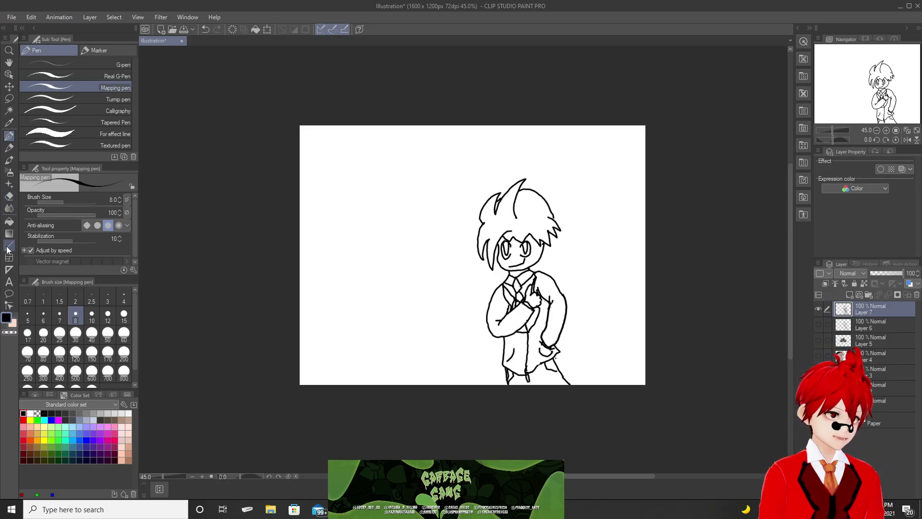
Draw a small red 7 on the character's forehead with the Mapping pen at brush size 5.
{"action": "left_click", "coordinate": [10, 221]}
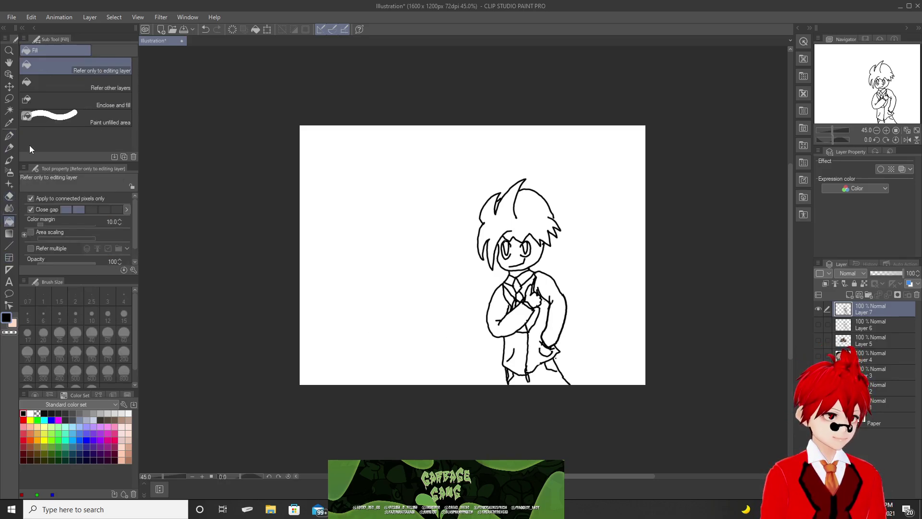
{"action": "scroll", "coordinate": [327, 295], "scroll_direction": "up", "scroll_amount": 4}
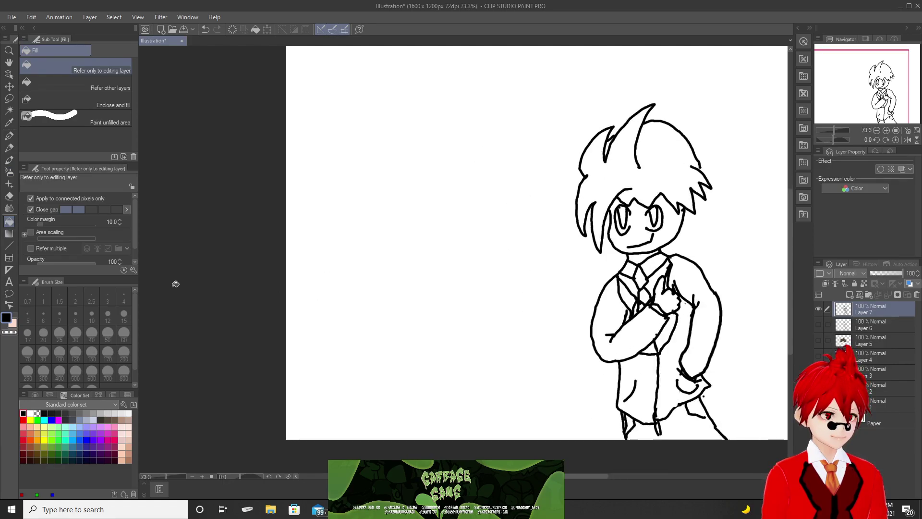
{"action": "left_click", "coordinate": [10, 137]}
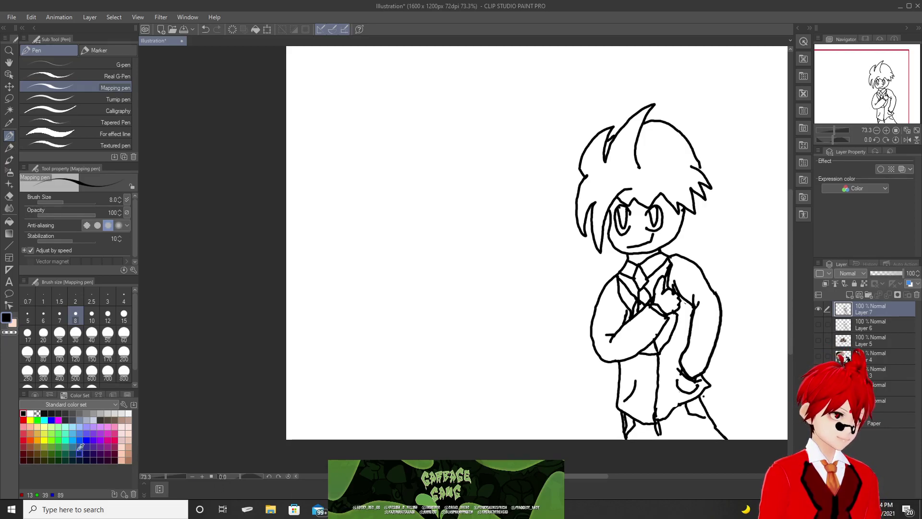
{"action": "left_click", "coordinate": [23, 419]}
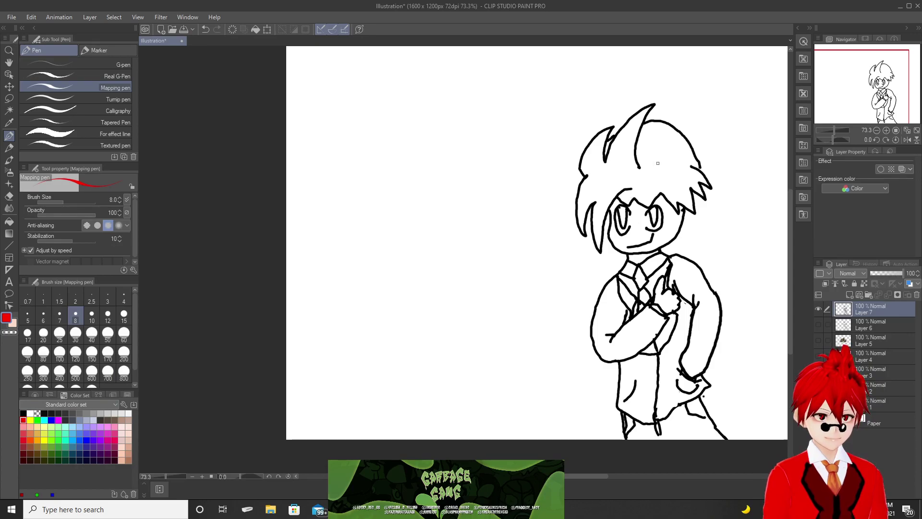
{"action": "scroll", "coordinate": [658, 163], "scroll_direction": "up", "scroll_amount": 4}
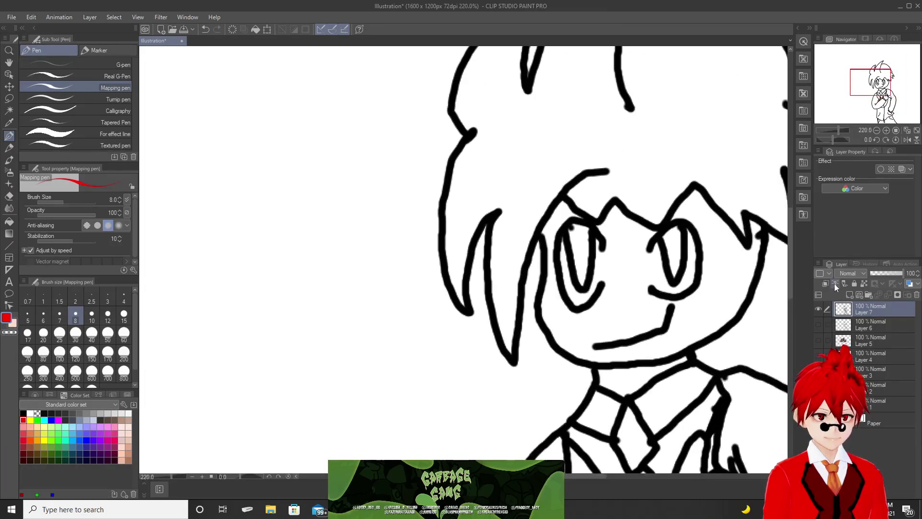
{"action": "scroll", "coordinate": [672, 269], "scroll_direction": "up", "scroll_amount": 5}
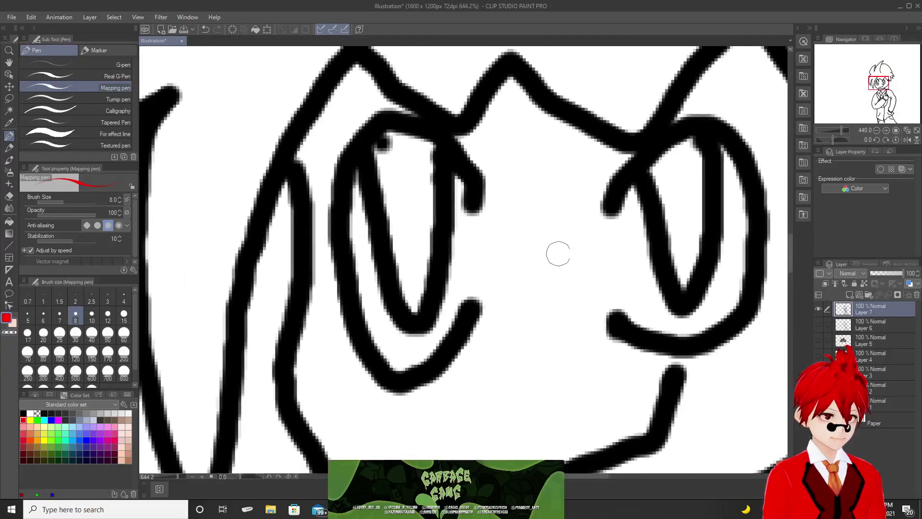
{"action": "scroll", "coordinate": [557, 253], "scroll_direction": "up", "scroll_amount": 1}
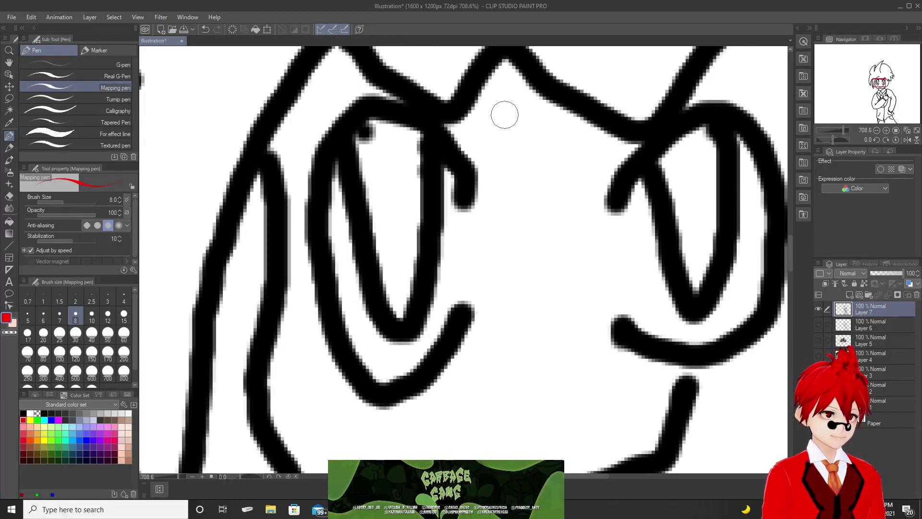
{"action": "left_click", "coordinate": [27, 314]}
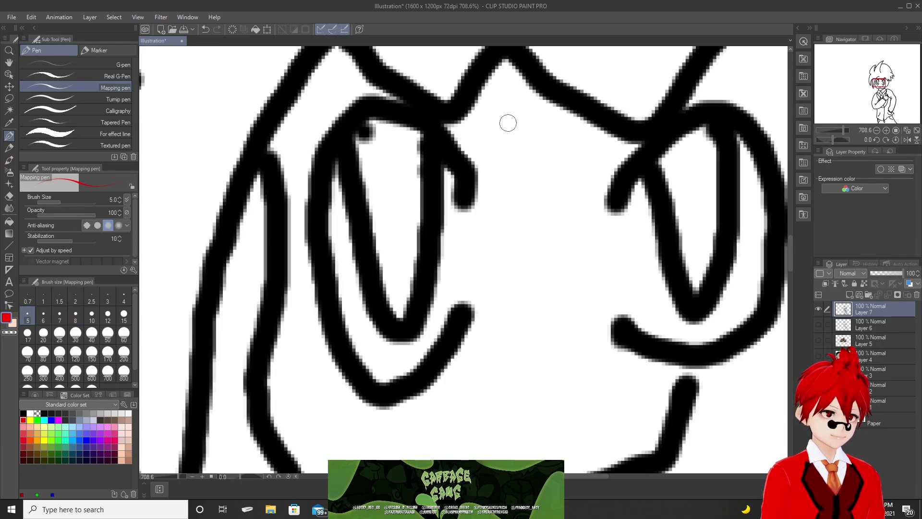
{"action": "mouse_move", "coordinate": [498, 103]}
{"action": "left_mouse_down"}
{"action": "mouse_move", "coordinate": [533, 107]}
{"action": "mouse_move", "coordinate": [521, 146]}
{"action": "left_mouse_up"}
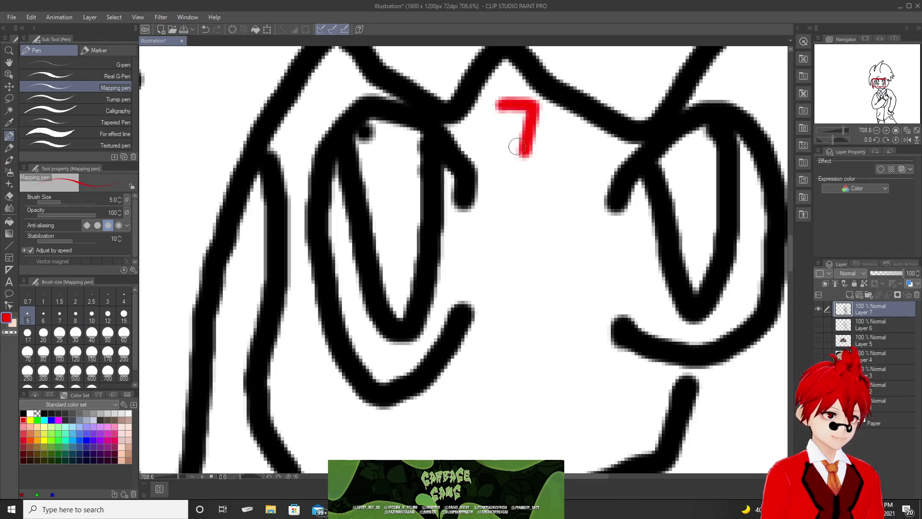
Draw a red 7 inside each eye's pupil, extending the first eye's 7 downward and sideways.
{"action": "mouse_move", "coordinate": [381, 180]}
{"action": "left_mouse_down"}
{"action": "mouse_move", "coordinate": [396, 180]}
{"action": "mouse_move", "coordinate": [399, 217]}
{"action": "left_mouse_up"}
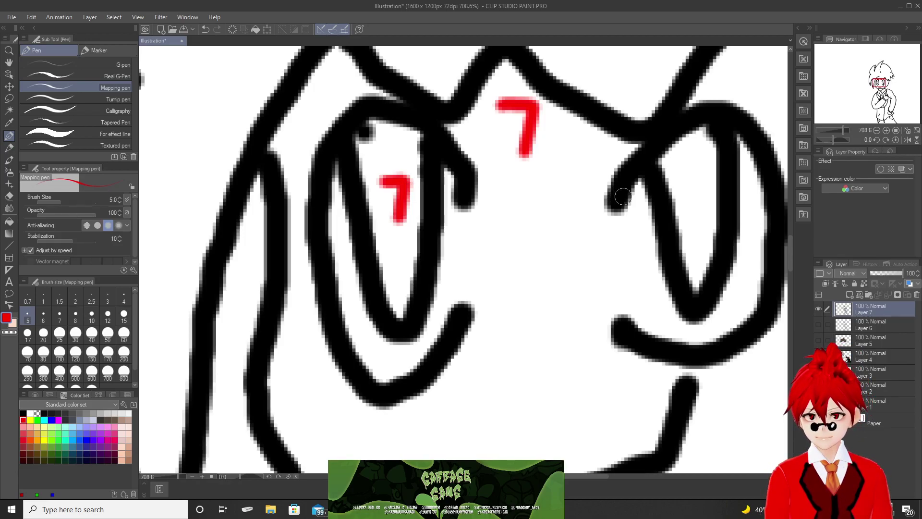
{"action": "mouse_move", "coordinate": [673, 179]}
{"action": "left_mouse_down"}
{"action": "mouse_move", "coordinate": [705, 180]}
{"action": "mouse_move", "coordinate": [691, 244]}
{"action": "left_mouse_up"}
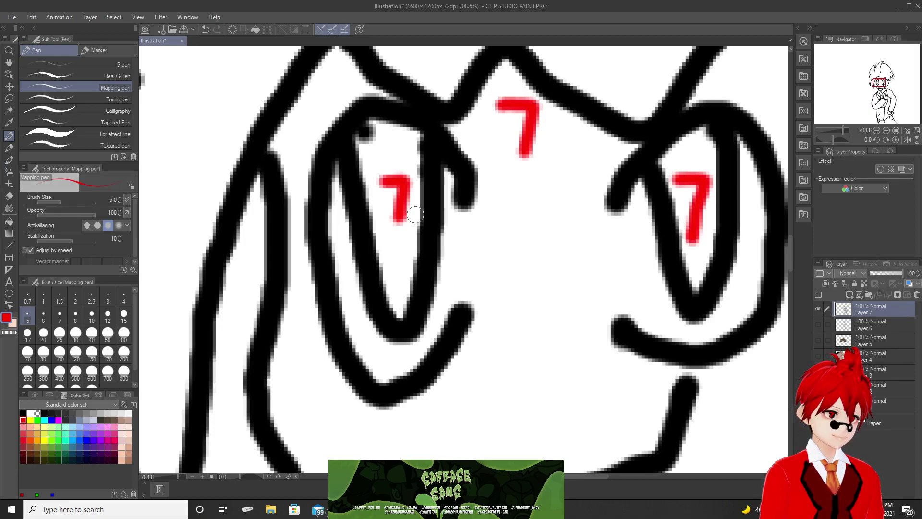
{"action": "left_click_drag", "start_coordinate": [399, 211], "coordinate": [401, 247]}
{"action": "left_click_drag", "start_coordinate": [394, 184], "coordinate": [379, 185]}
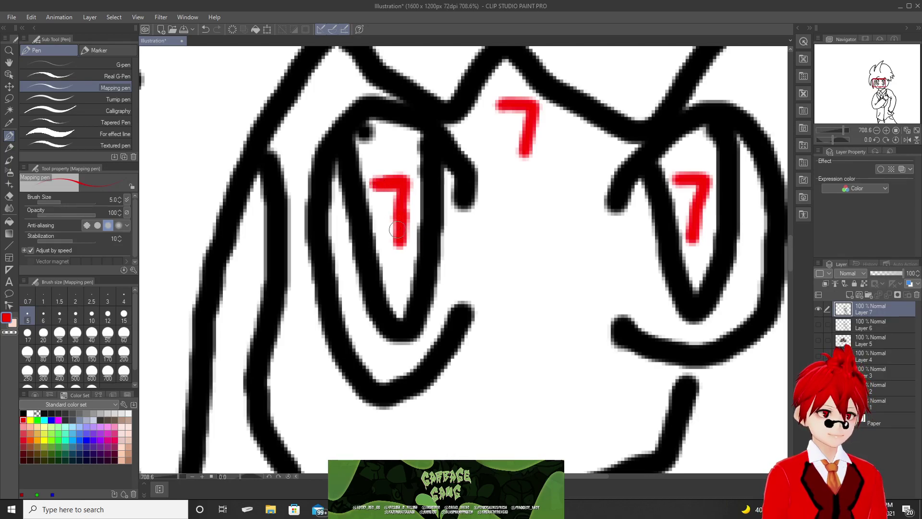
Fill the hair with red, including the small enclosed gap between the two upper spikes.
{"action": "scroll", "coordinate": [524, 253], "scroll_direction": "down", "scroll_amount": 5}
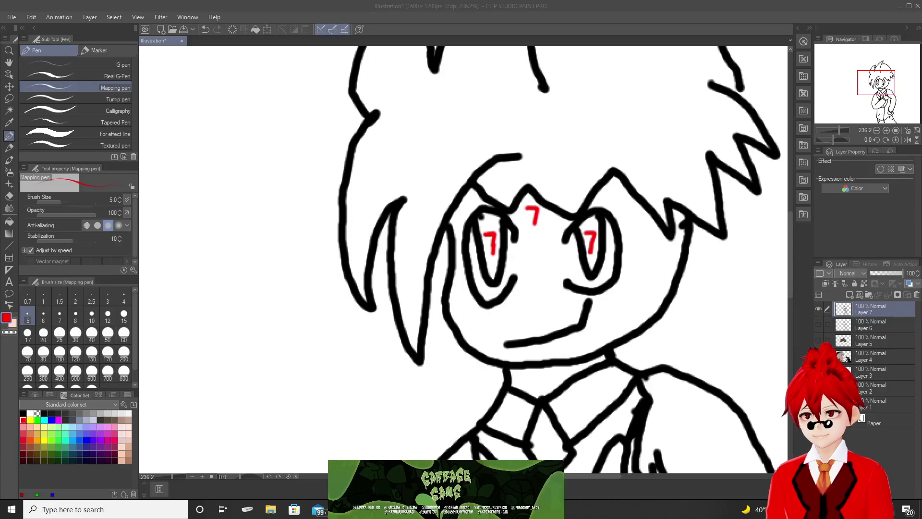
{"action": "left_click", "coordinate": [731, 2]}
{"action": "scroll", "coordinate": [603, 165], "scroll_direction": "down", "scroll_amount": 1}
{"action": "scroll", "coordinate": [602, 163], "scroll_direction": "down", "scroll_amount": 2}
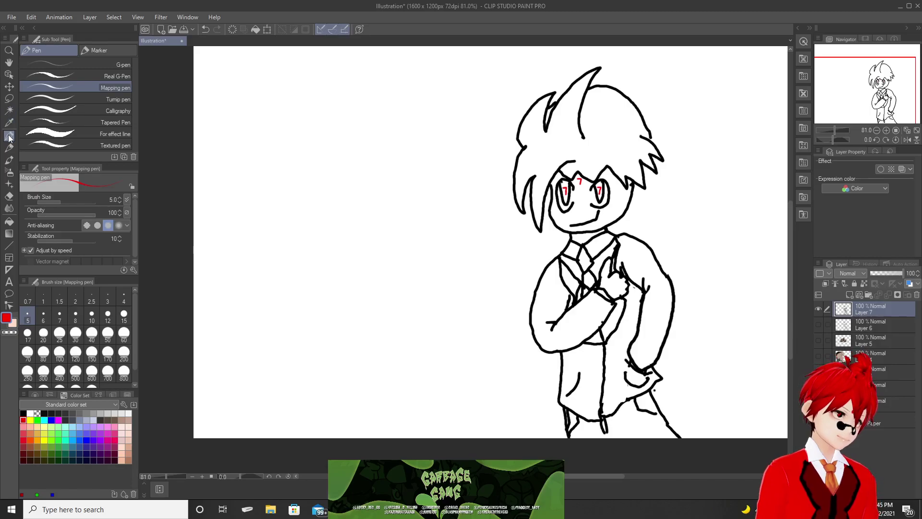
{"action": "left_click", "coordinate": [14, 221]}
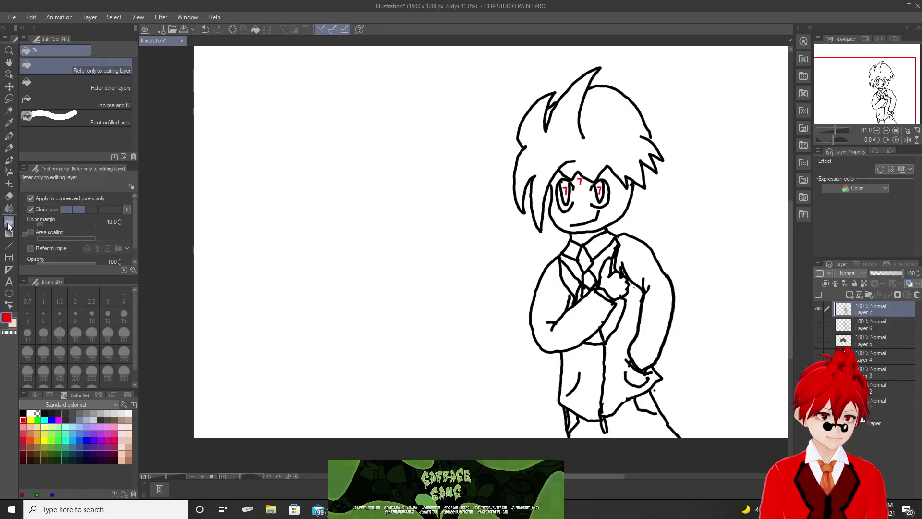
{"action": "left_click", "coordinate": [585, 148]}
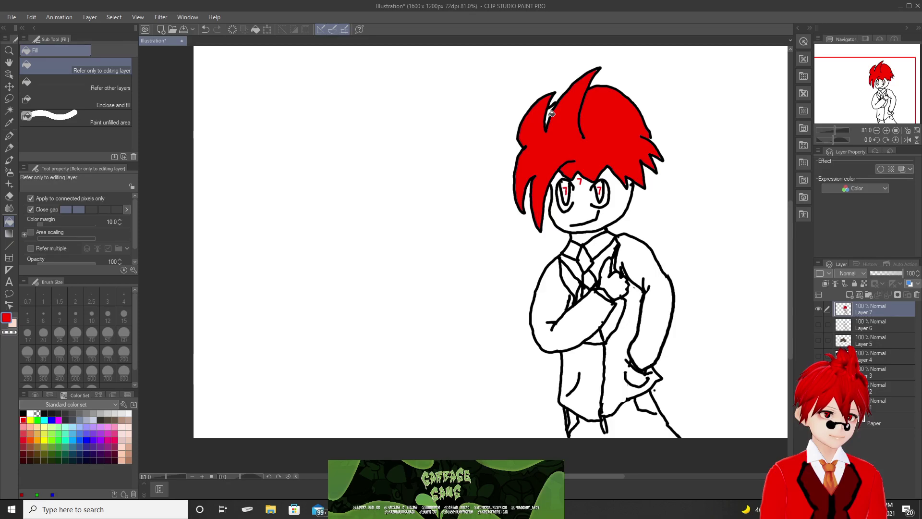
{"action": "left_click", "coordinate": [549, 116]}
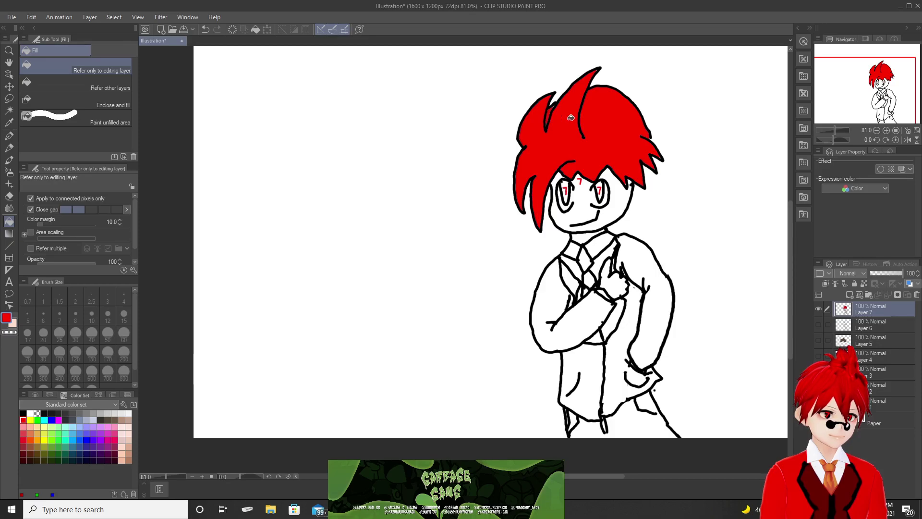
Fill the jacket with red, covering both sleeves and both front panels down to the hem.
{"action": "left_click", "coordinate": [648, 265]}
{"action": "left_click", "coordinate": [638, 300]}
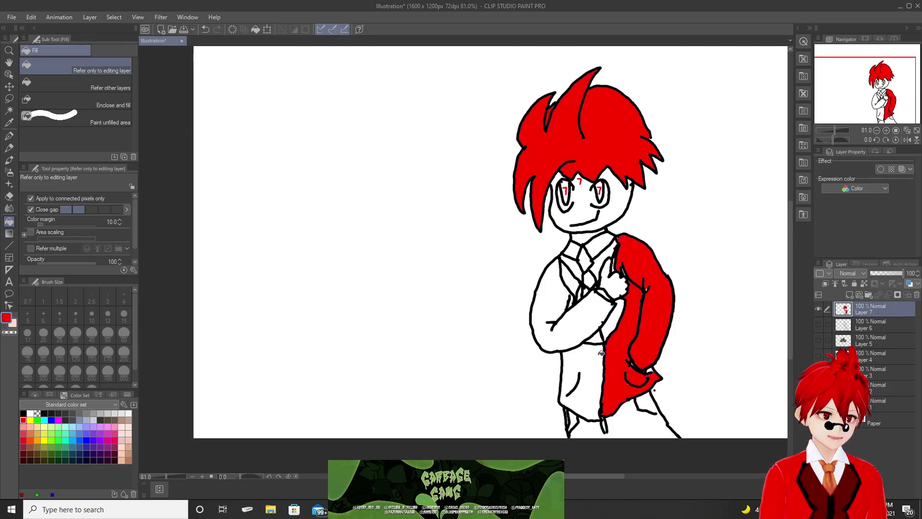
{"action": "left_click", "coordinate": [580, 363]}
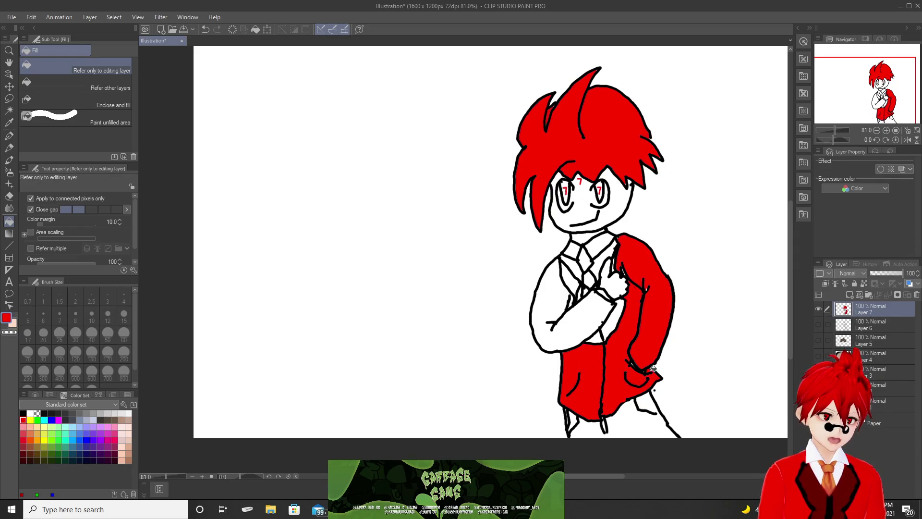
{"action": "left_click", "coordinate": [564, 287]}
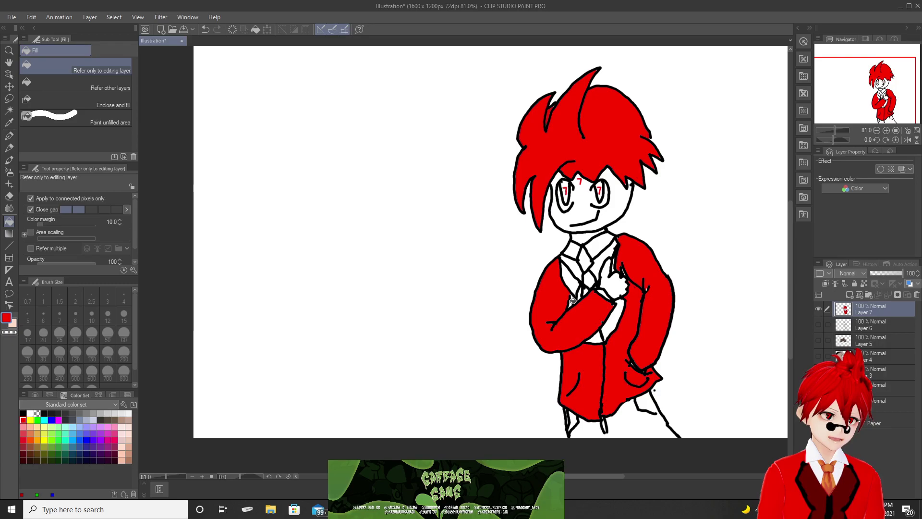
Examine the red fill up close around the folded arm, lapels and hand for unfilled gaps.
{"action": "scroll", "coordinate": [570, 299], "scroll_direction": "up", "scroll_amount": 3}
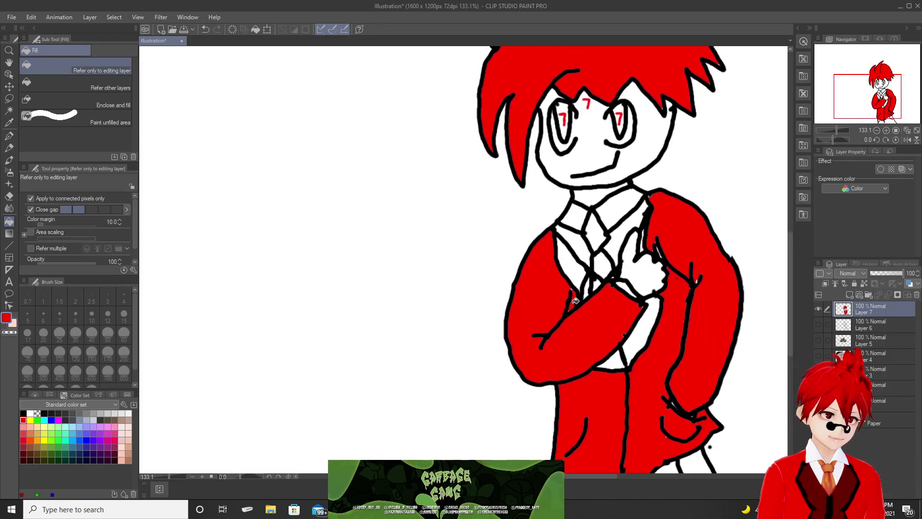
{"action": "scroll", "coordinate": [574, 287], "scroll_direction": "up", "scroll_amount": 2}
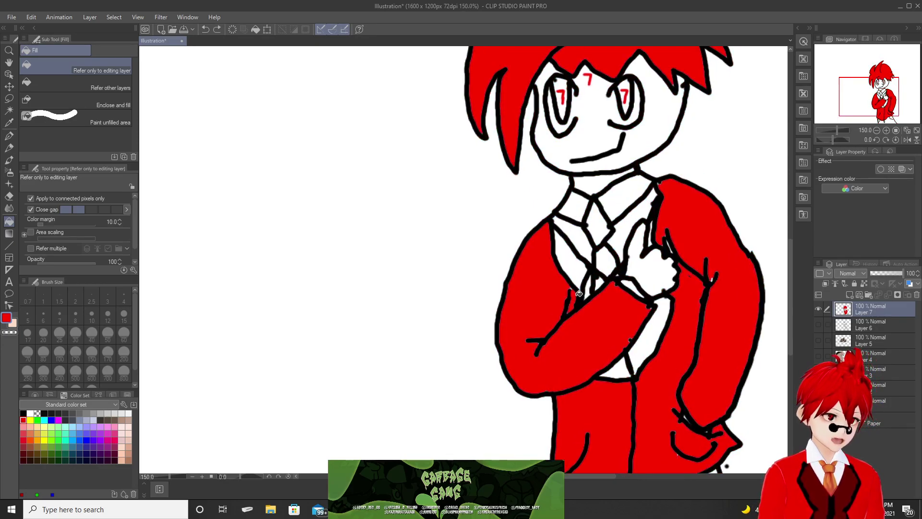
{"action": "scroll", "coordinate": [578, 293], "scroll_direction": "up", "scroll_amount": 4}
{"action": "scroll", "coordinate": [570, 281], "scroll_direction": "up", "scroll_amount": 1}
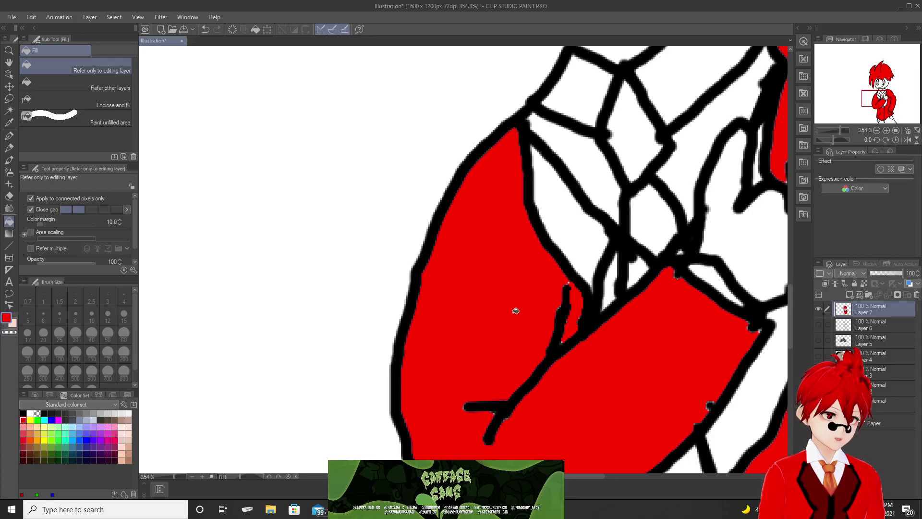
{"action": "scroll", "coordinate": [528, 308], "scroll_direction": "down", "scroll_amount": 2}
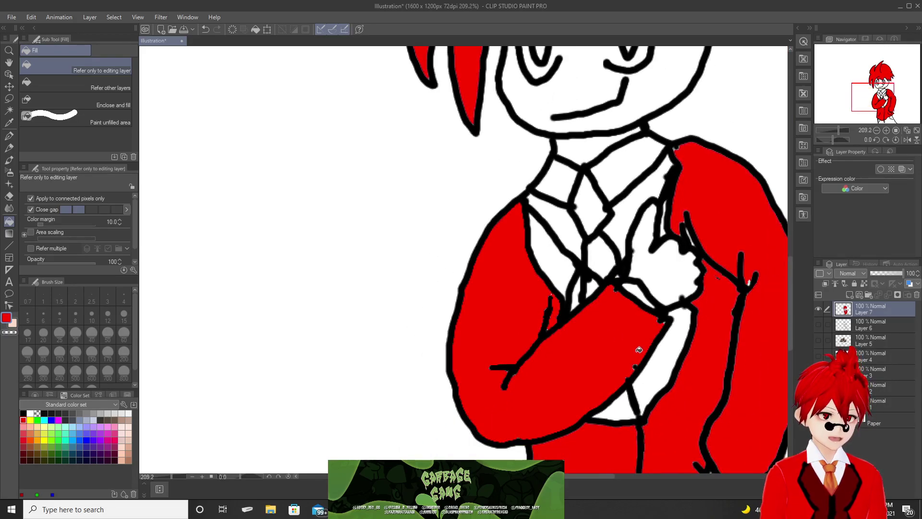
{"action": "scroll", "coordinate": [662, 321], "scroll_direction": "up", "scroll_amount": 3}
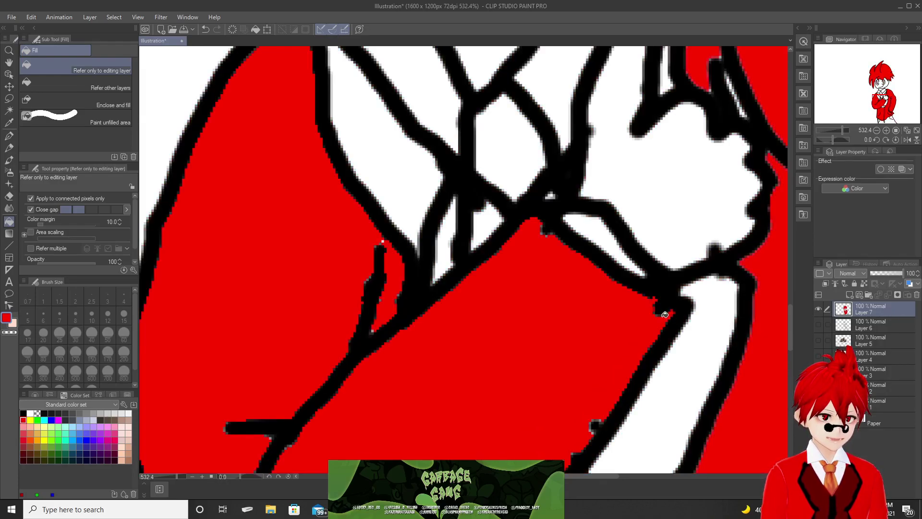
{"action": "scroll", "coordinate": [572, 391], "scroll_direction": "down", "scroll_amount": 2}
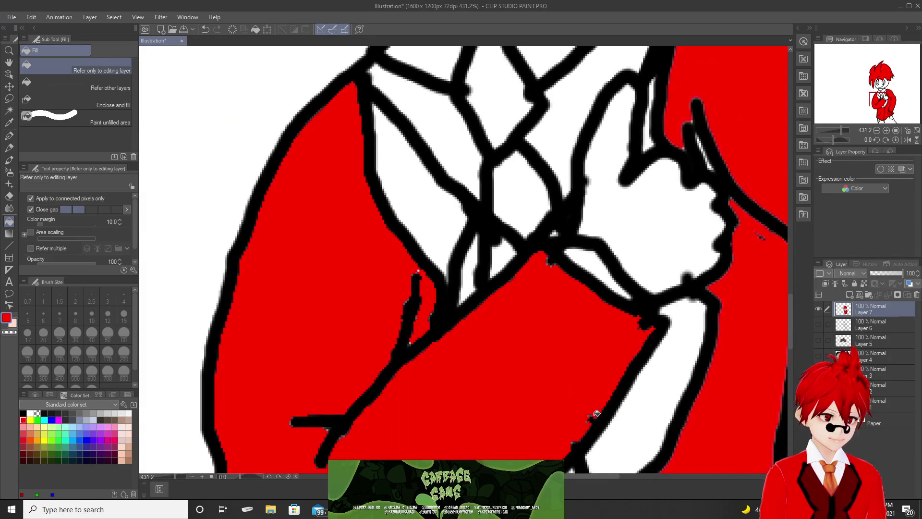
{"action": "scroll", "coordinate": [568, 387], "scroll_direction": "down", "scroll_amount": 6}
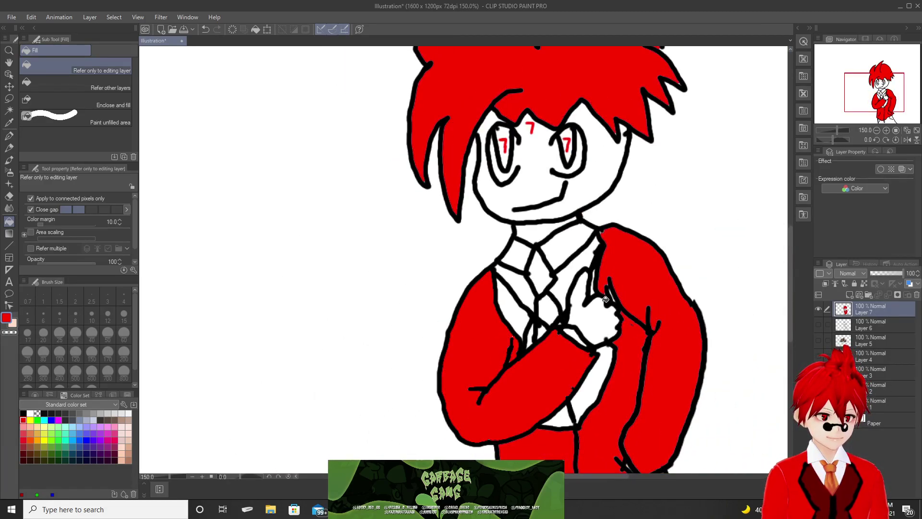
Fill the narrow gap between the raised thumb and the jacket edge with red.
{"action": "scroll", "coordinate": [614, 292], "scroll_direction": "up", "scroll_amount": 3}
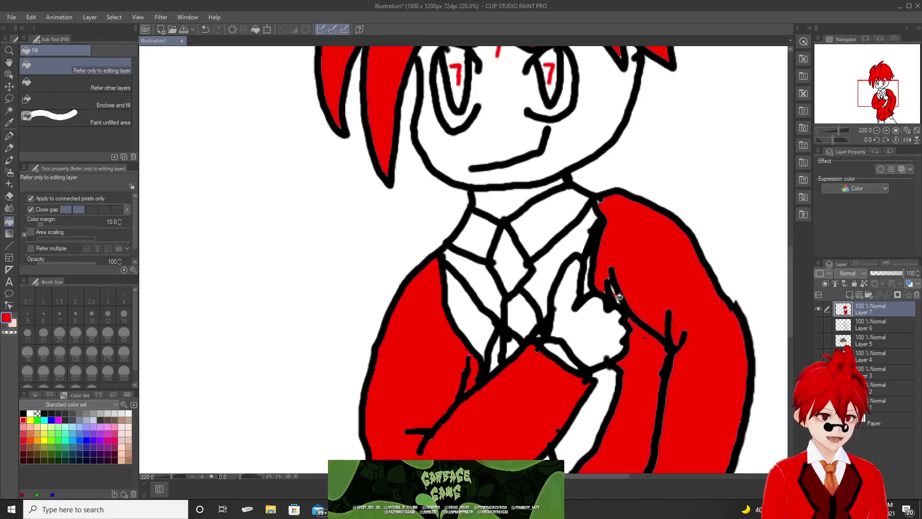
{"action": "scroll", "coordinate": [618, 297], "scroll_direction": "up", "scroll_amount": 5}
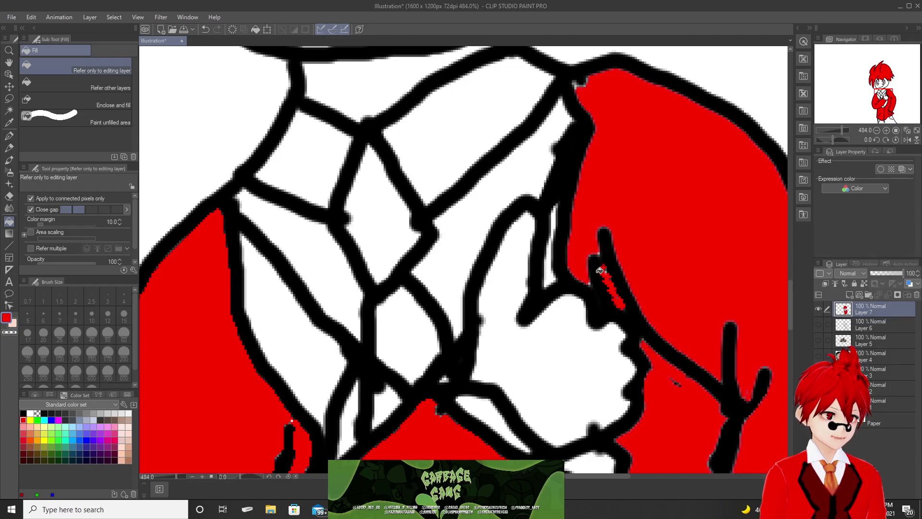
{"action": "left_click", "coordinate": [550, 269]}
{"action": "left_click", "coordinate": [552, 226]}
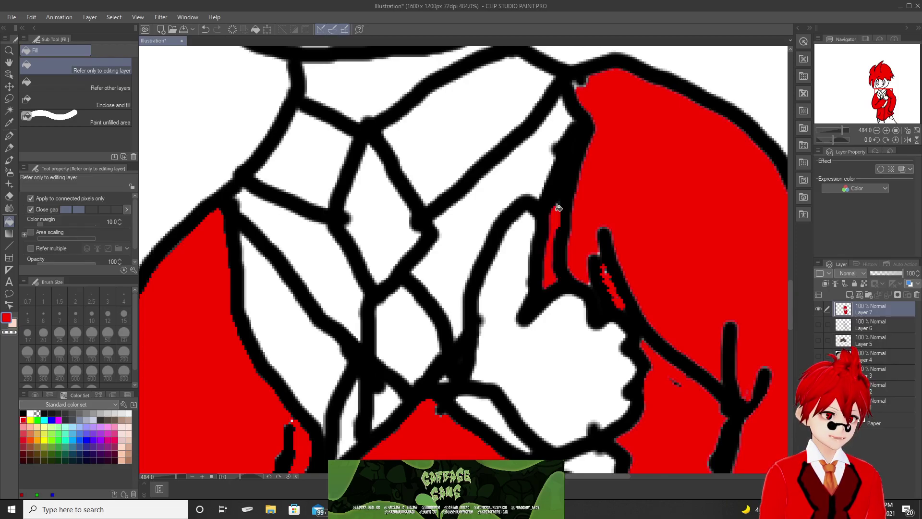
Fill the tie knot, the tie section below it and both shirt collar flaps with red.
{"action": "scroll", "coordinate": [453, 324], "scroll_direction": "down", "scroll_amount": 3}
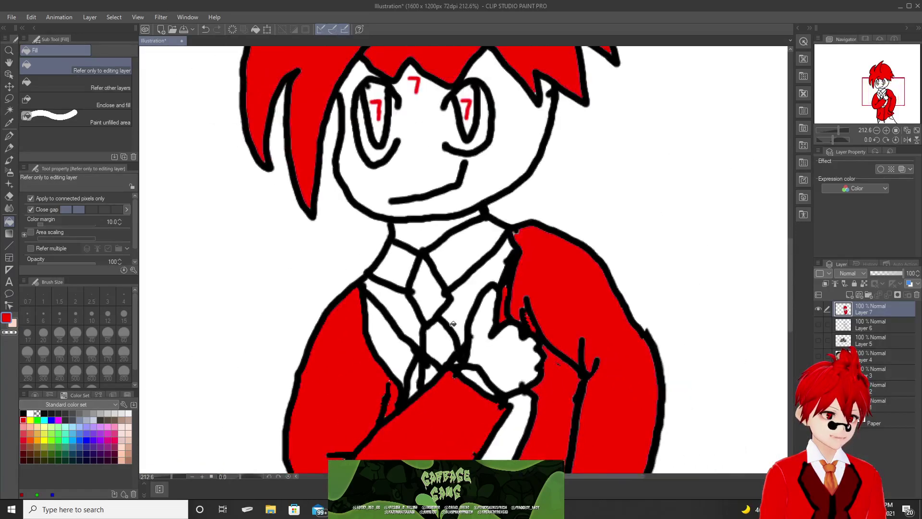
{"action": "left_click", "coordinate": [433, 291]}
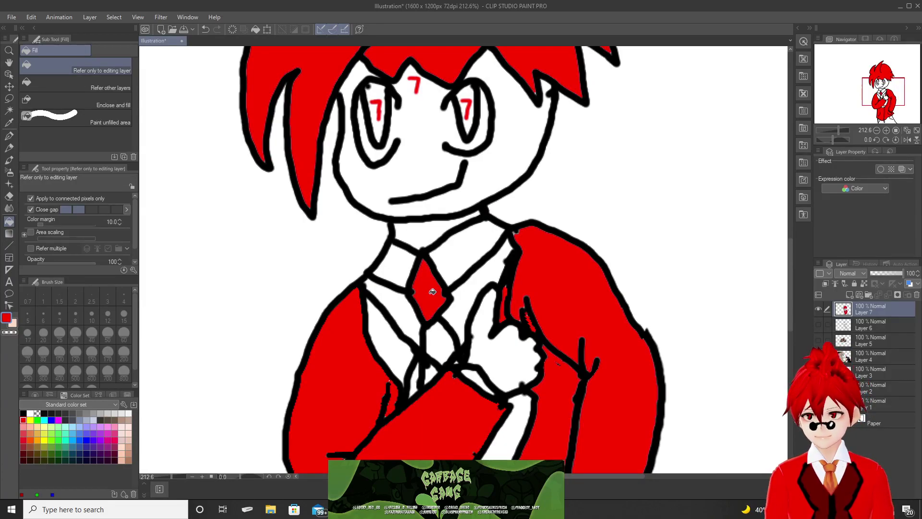
{"action": "left_click", "coordinate": [443, 341]}
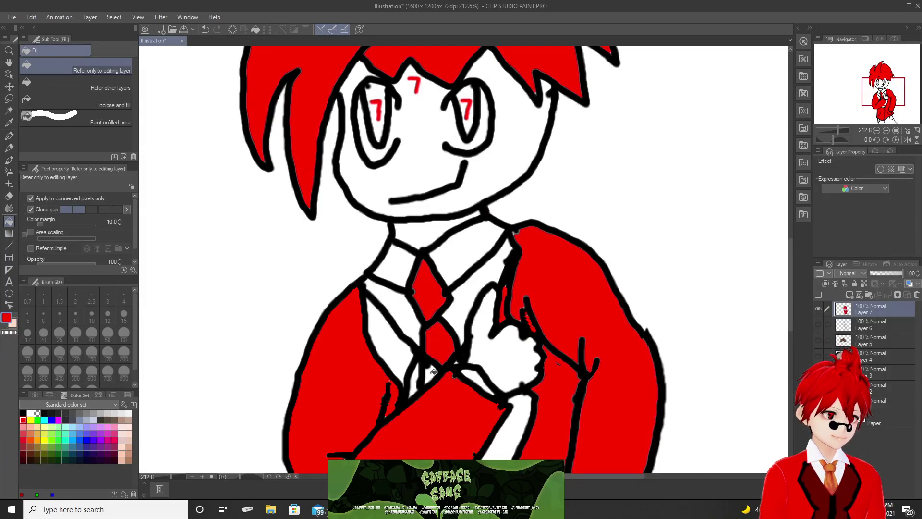
{"action": "left_click", "coordinate": [449, 254]}
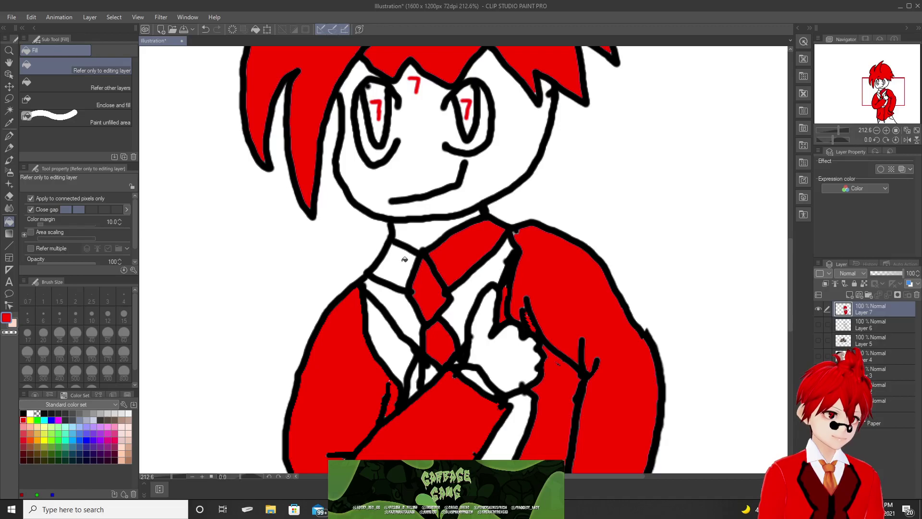
{"action": "left_click", "coordinate": [393, 260]}
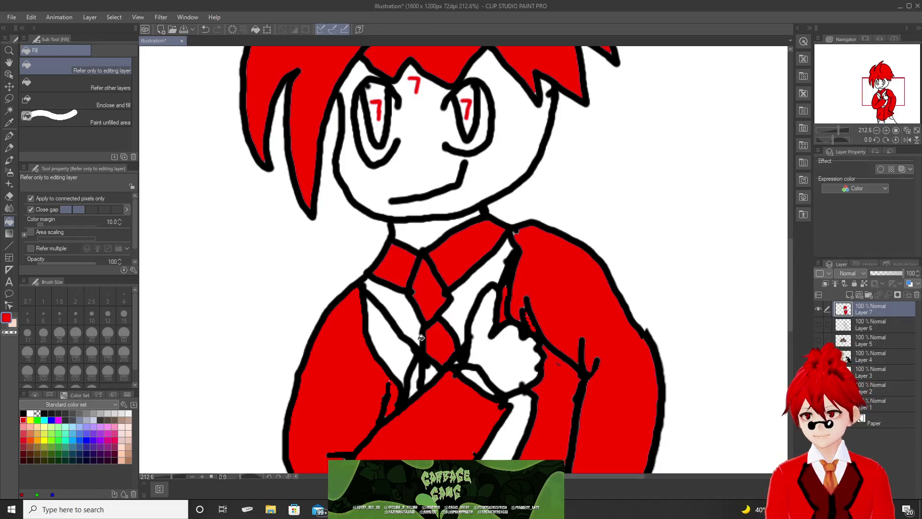
Undo the red fills on both shirt collar flaps.
{"action": "key", "text": "ctrl+z"}
{"action": "key", "text": "ctrl+z"}
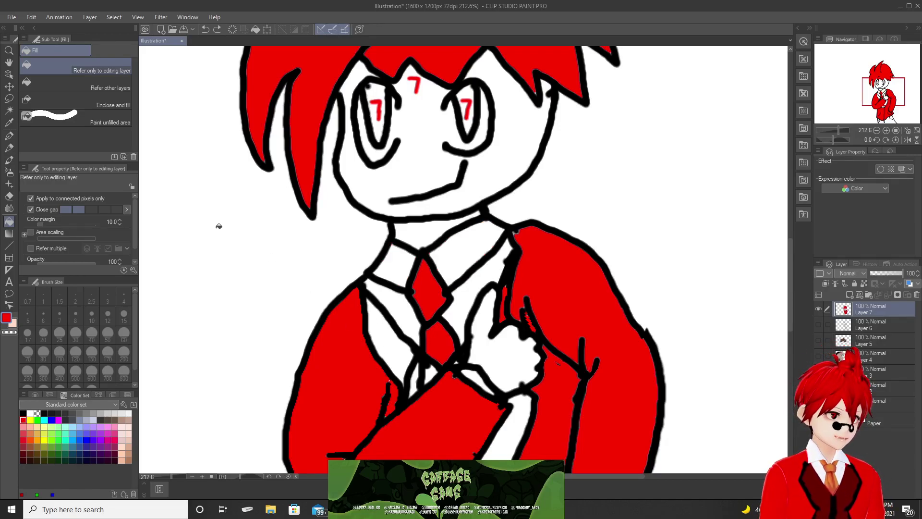
Try a dark maroon, a crimson and a medium dark red as fill for the vest panel beside the tie.
{"action": "left_click", "coordinate": [23, 454]}
{"action": "left_click", "coordinate": [379, 344]}
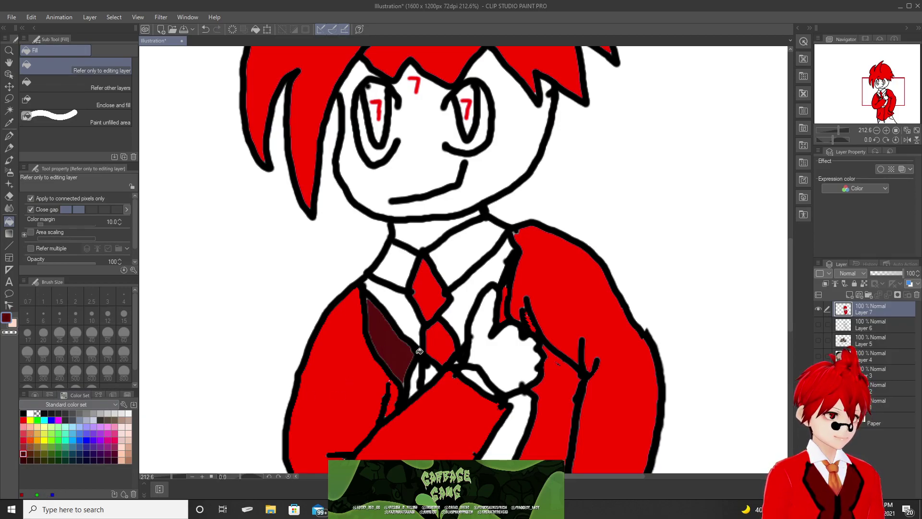
{"action": "key", "text": "ctrl+z"}
{"action": "left_click", "coordinate": [25, 439]}
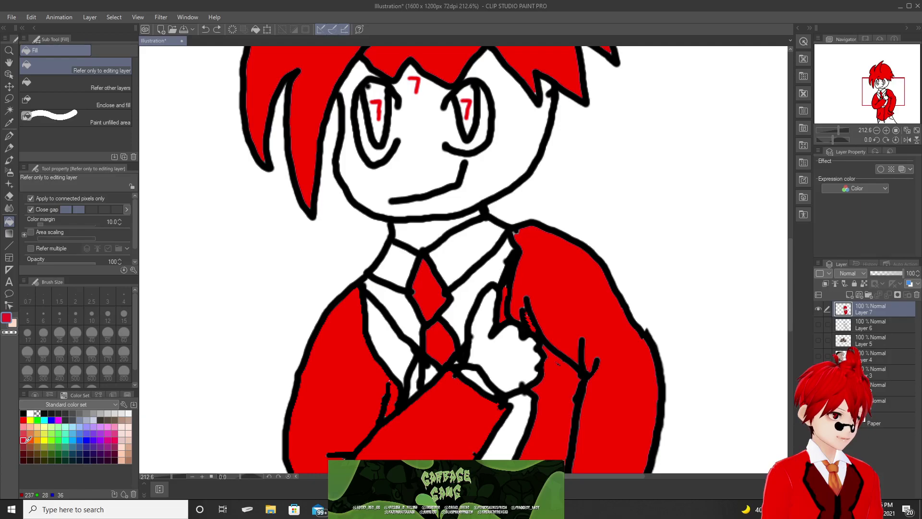
{"action": "left_click", "coordinate": [384, 348]}
{"action": "key", "text": "ctrl+z"}
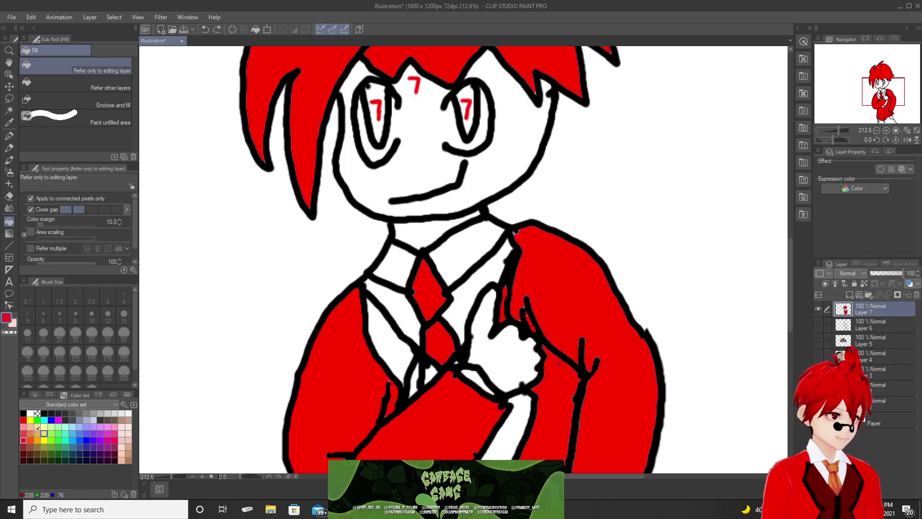
{"action": "left_click", "coordinate": [23, 446]}
{"action": "left_click", "coordinate": [383, 349]}
{"action": "key", "text": "ctrl+z"}
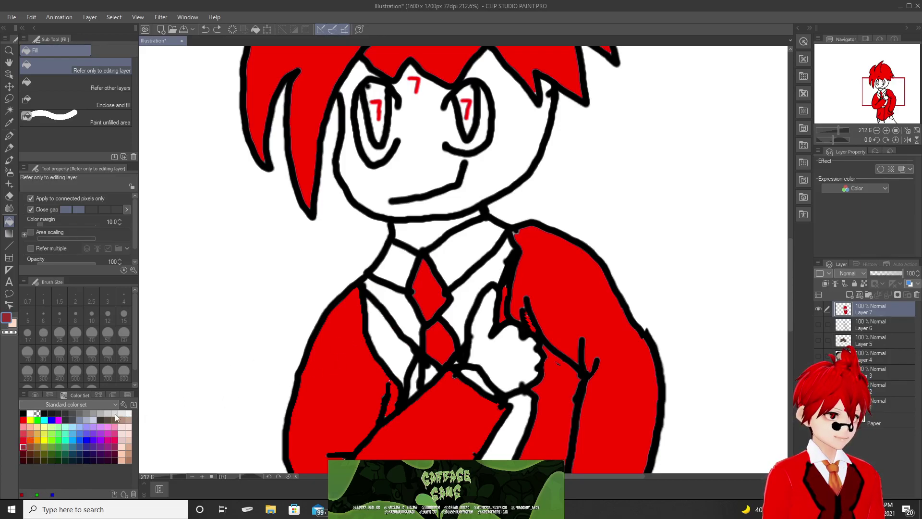
Fill the vest with the darkest maroon, covering the panel beside the tie, the sections under it and the parts below the forearm.
{"action": "left_click", "coordinate": [23, 460]}
{"action": "left_click", "coordinate": [389, 346]}
{"action": "left_click", "coordinate": [421, 379]}
{"action": "left_click", "coordinate": [430, 375]}
{"action": "scroll", "coordinate": [508, 352], "scroll_direction": "down", "scroll_amount": 3}
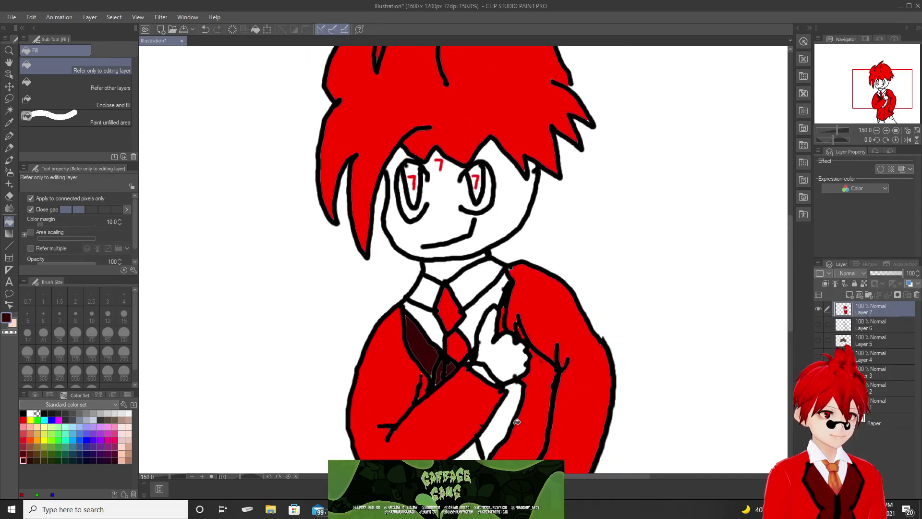
{"action": "left_click", "coordinate": [499, 433]}
{"action": "left_click", "coordinate": [465, 455]}
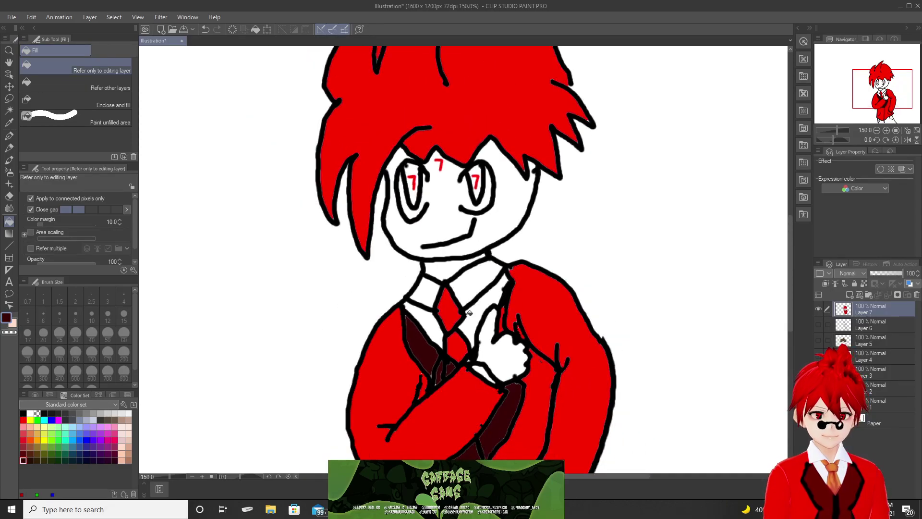
Fill the gap between the raised thumb and the jacket and the remaining vest slivers near the tie with dark maroon.
{"action": "scroll", "coordinate": [469, 313], "scroll_direction": "up", "scroll_amount": 2}
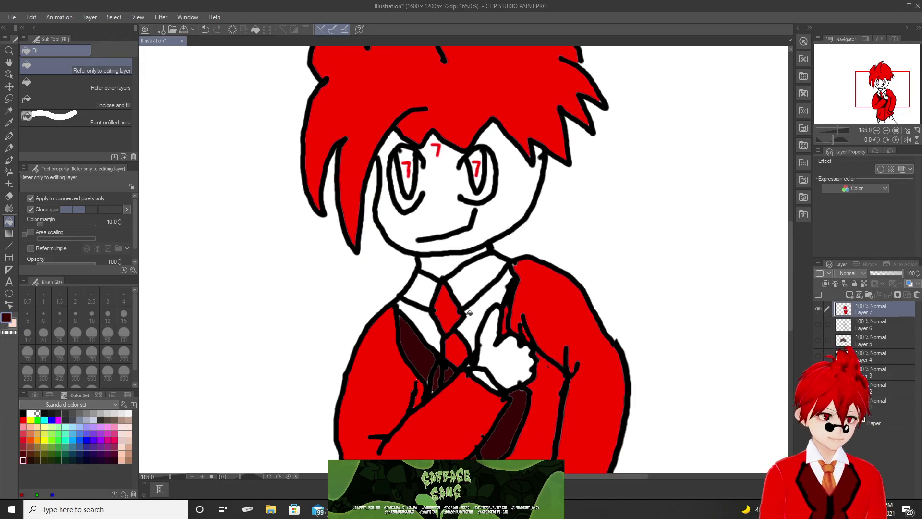
{"action": "left_click", "coordinate": [512, 331]}
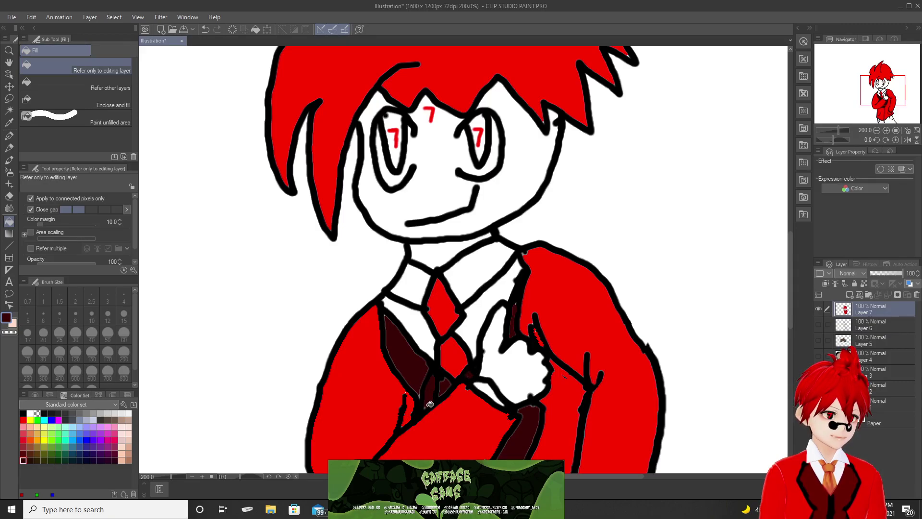
{"action": "left_click", "coordinate": [420, 384]}
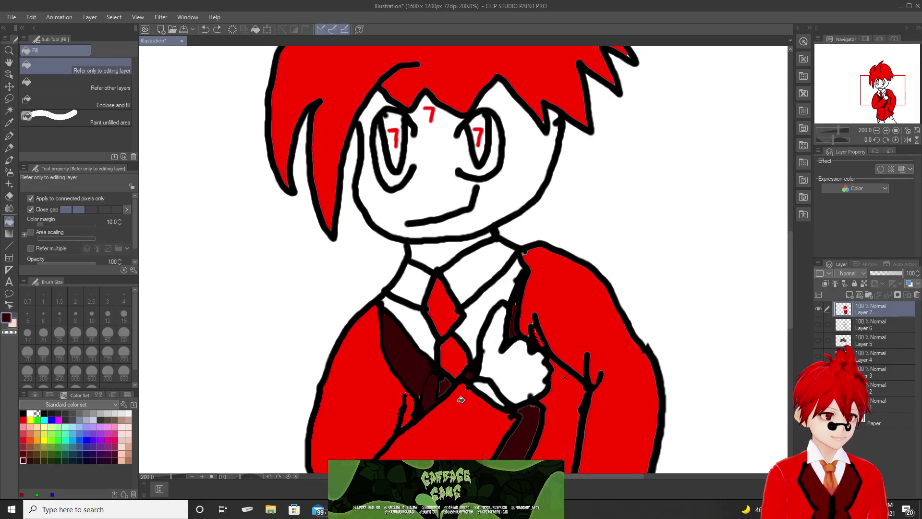
Sample the jacket's red and fill the trousers and the small pocket area below the jacket hem with it.
{"action": "scroll", "coordinate": [445, 404], "scroll_direction": "down", "scroll_amount": 1}
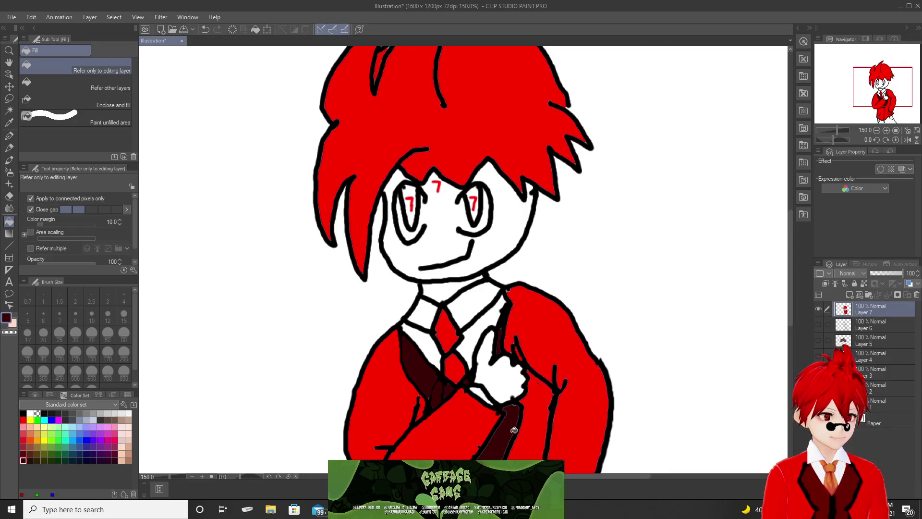
{"action": "scroll", "coordinate": [489, 452], "scroll_direction": "down", "scroll_amount": 1}
{"action": "scroll", "coordinate": [491, 450], "scroll_direction": "up", "scroll_amount": 1}
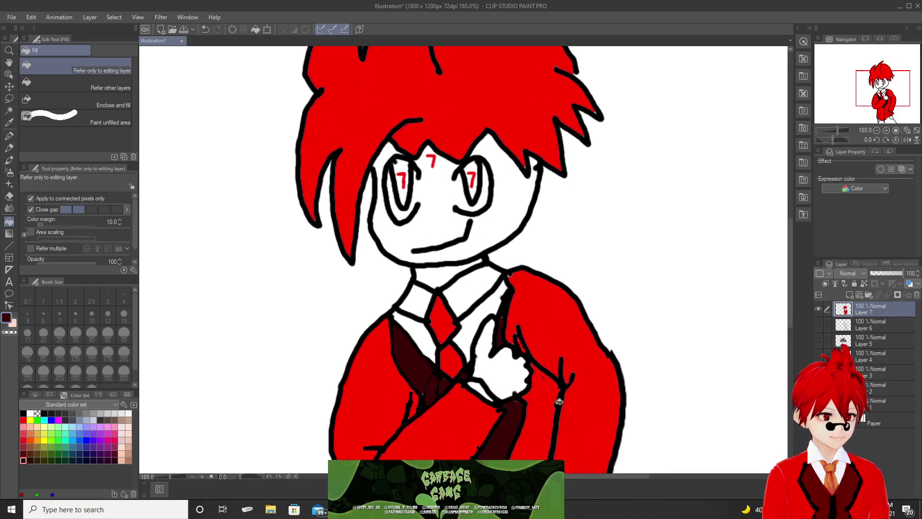
{"action": "scroll", "coordinate": [670, 308], "scroll_direction": "down", "scroll_amount": 2}
{"action": "scroll", "coordinate": [670, 309], "scroll_direction": "up", "scroll_amount": 1}
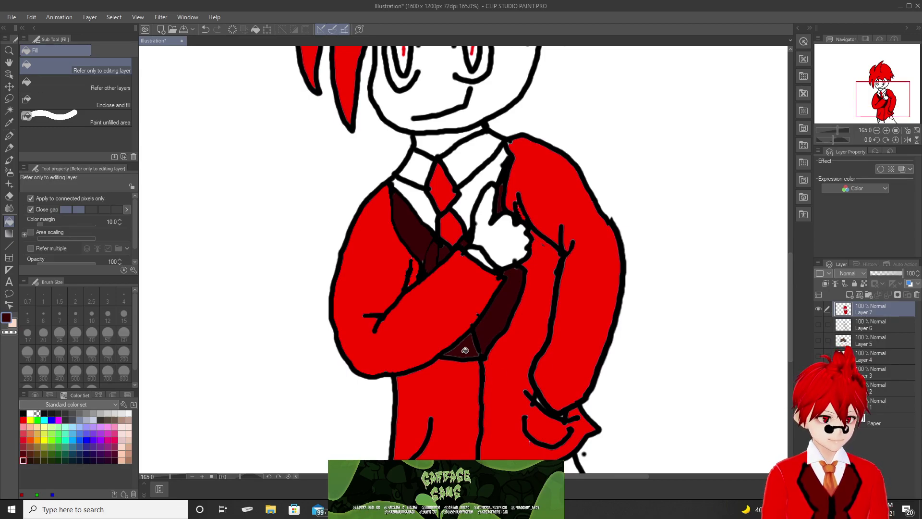
{"action": "left_click", "coordinate": [523, 438], "text": "alt"}
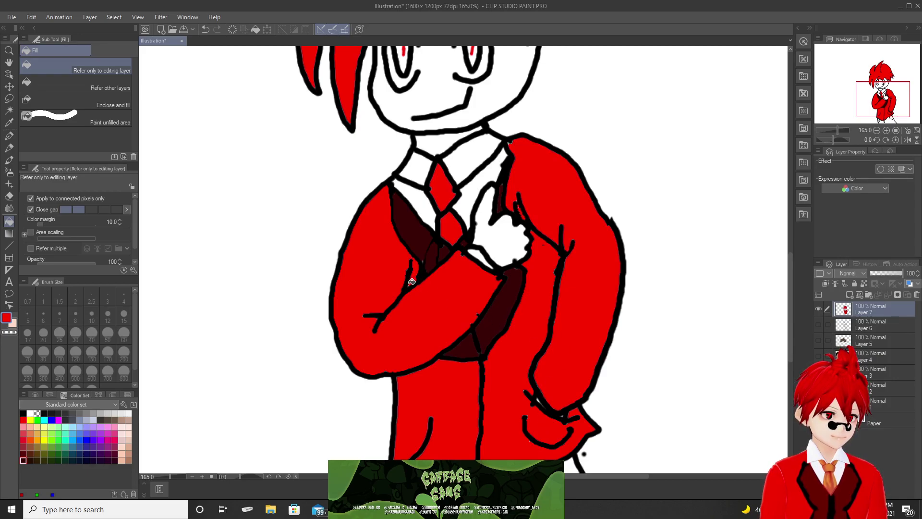
{"action": "scroll", "coordinate": [431, 404], "scroll_direction": "down", "scroll_amount": 3}
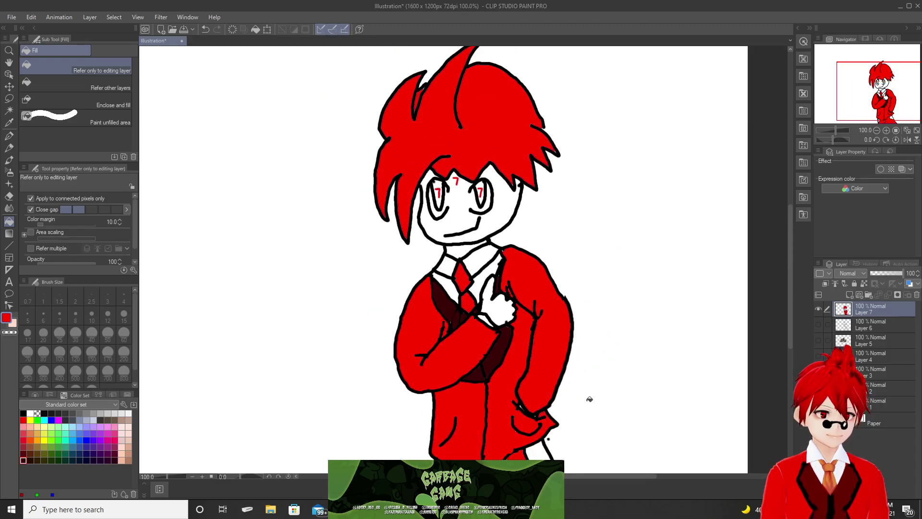
{"action": "left_click_drag", "start_coordinate": [790, 261], "coordinate": [784, 332]}
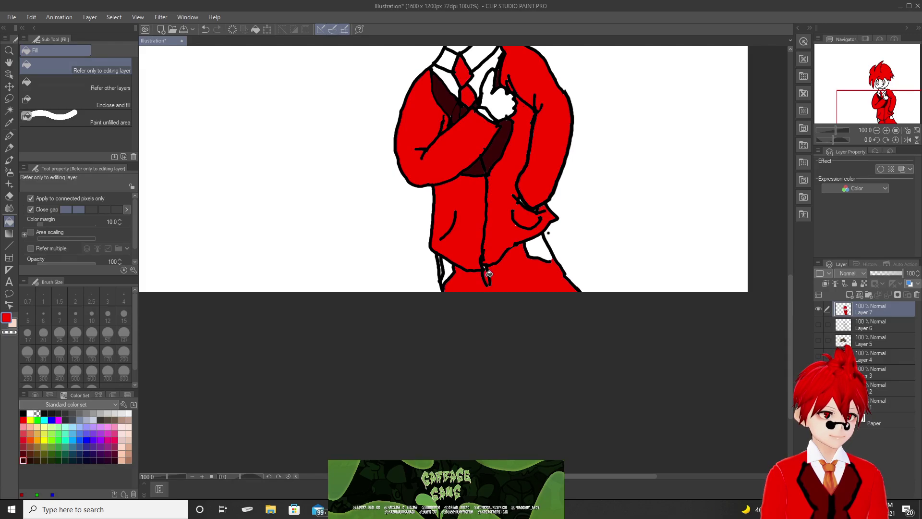
{"action": "left_click", "coordinate": [446, 266]}
{"action": "left_click", "coordinate": [444, 265]}
{"action": "key", "text": "ctrl+z"}
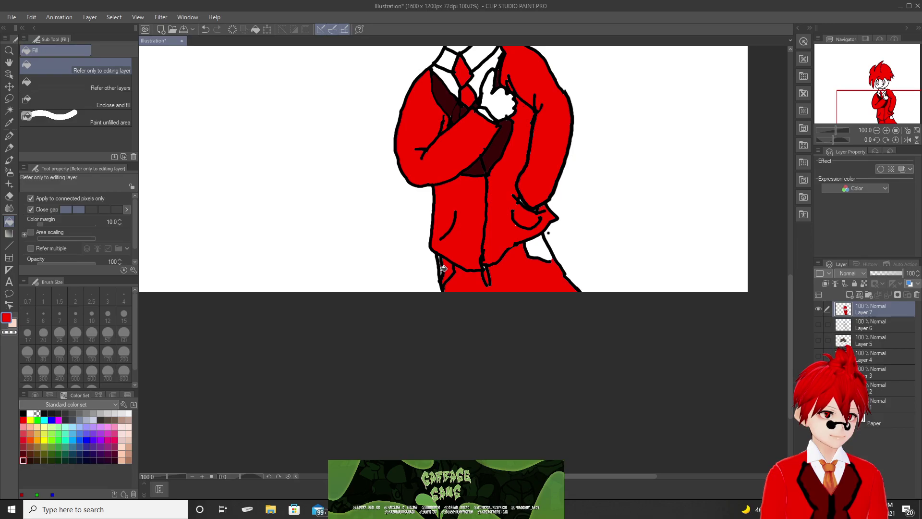
Fill the other trouser pocket and the narrow strip along the trousers' outer edge with red.
{"action": "scroll", "coordinate": [444, 269], "scroll_direction": "up", "scroll_amount": 3}
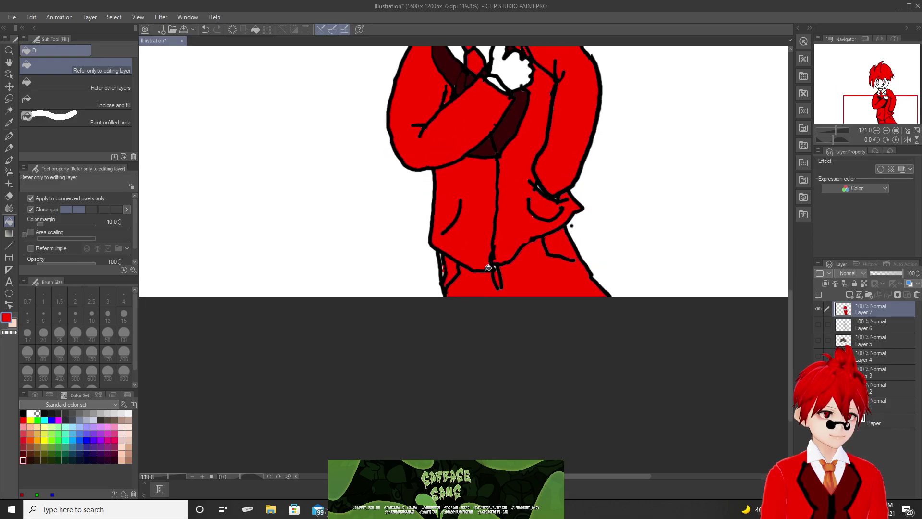
{"action": "scroll", "coordinate": [446, 253], "scroll_direction": "up", "scroll_amount": 1}
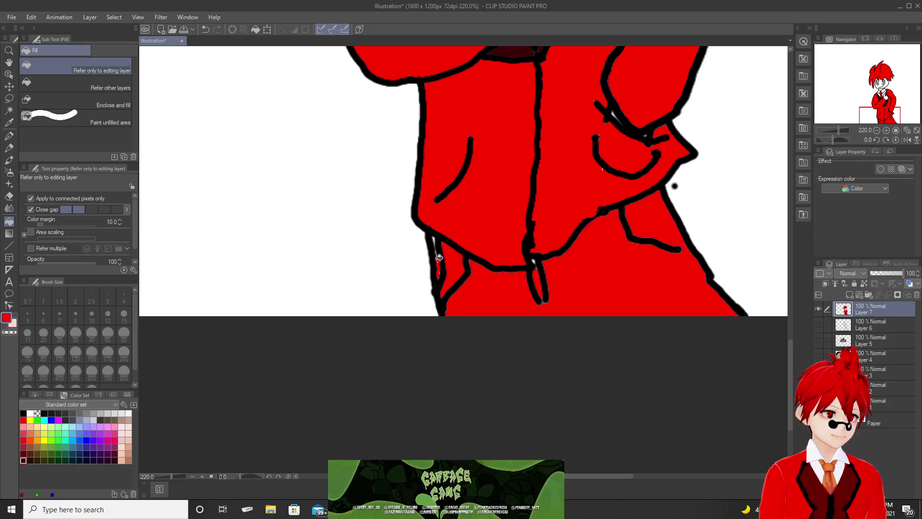
{"action": "left_click", "coordinate": [432, 241]}
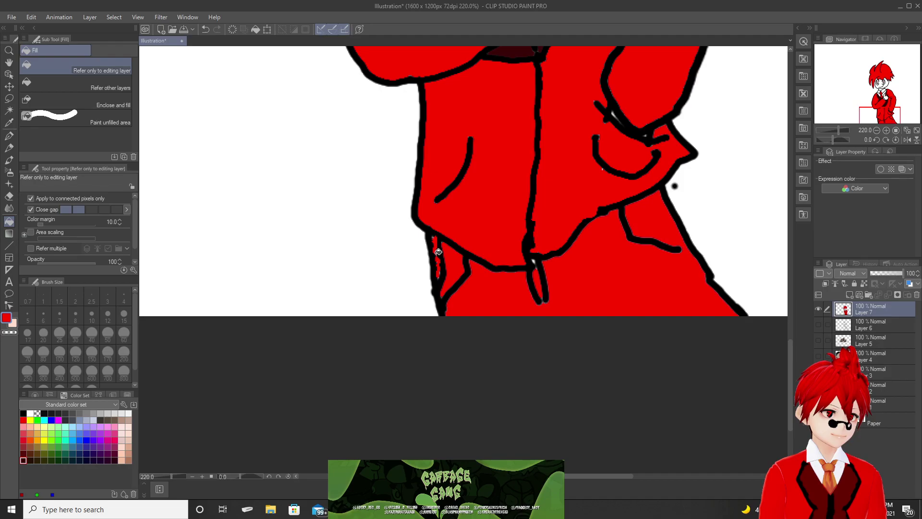
Try to fill the remaining sliver at the trousers' outer edge with red.
{"action": "left_click", "coordinate": [440, 268]}
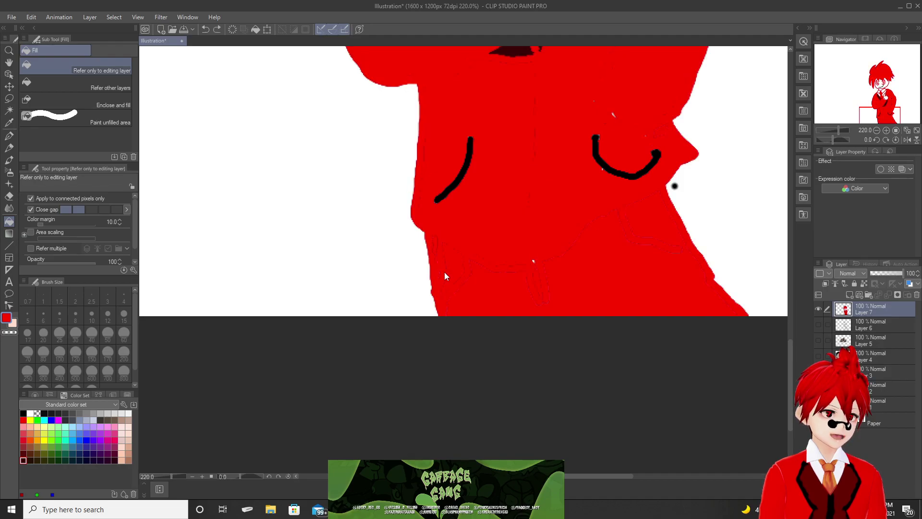
{"action": "key", "text": "ctrl+z"}
{"action": "left_click", "coordinate": [442, 277]}
{"action": "key", "text": "ctrl+z"}
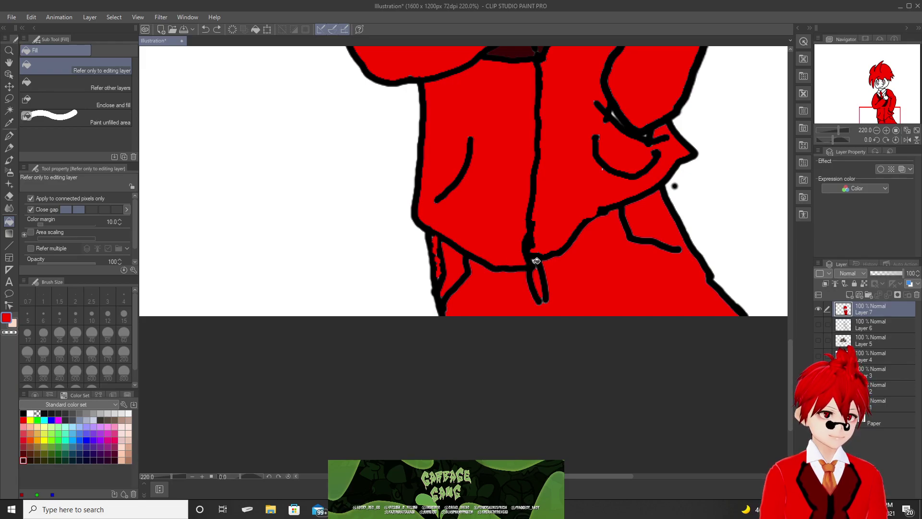
Fill both pupils with black around the red 7s.
{"action": "scroll", "coordinate": [536, 260], "scroll_direction": "down", "scroll_amount": 5}
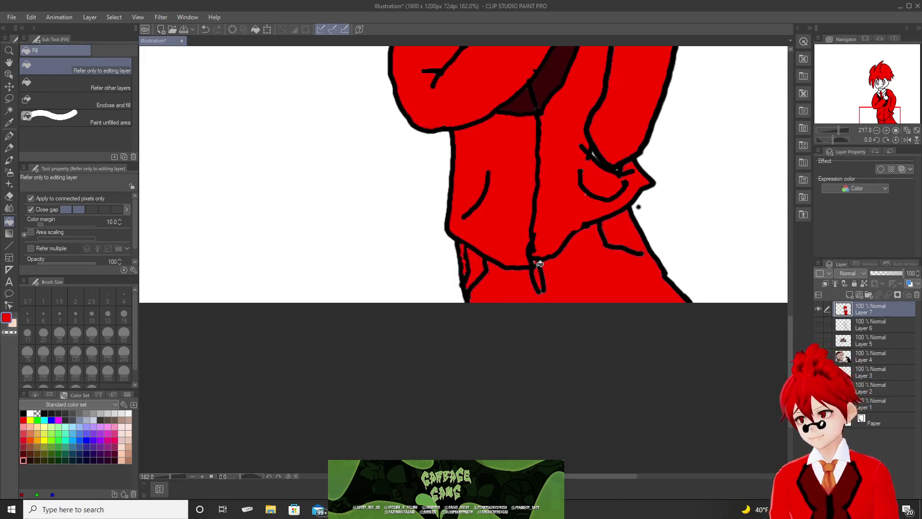
{"action": "scroll", "coordinate": [624, 214], "scroll_direction": "up", "scroll_amount": 1}
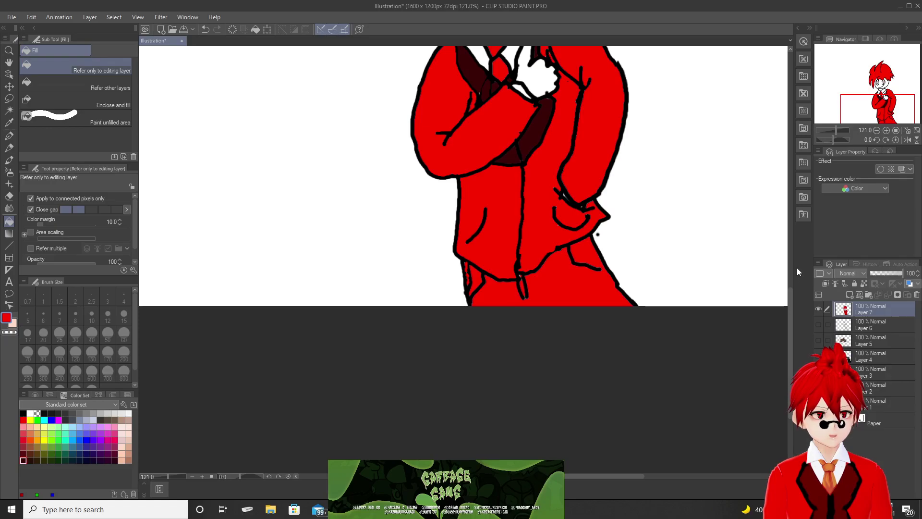
{"action": "left_click_drag", "start_coordinate": [790, 312], "coordinate": [783, 224]}
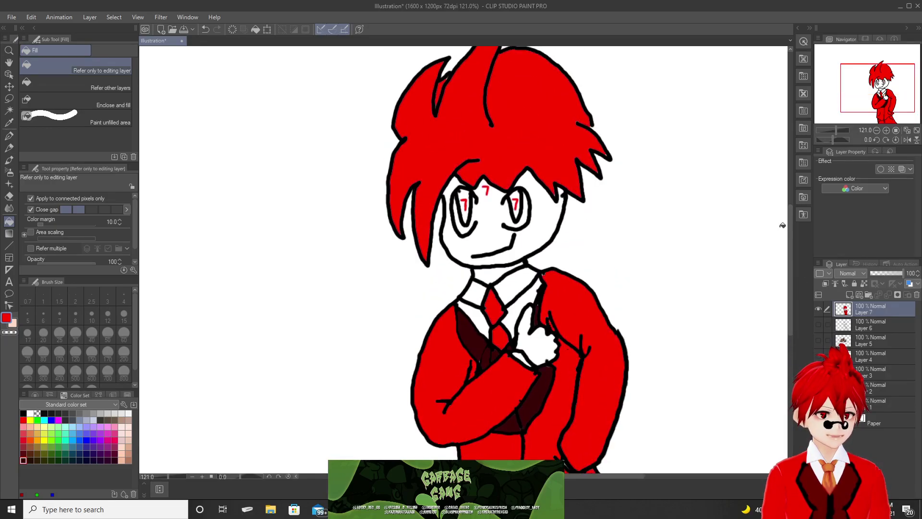
{"action": "scroll", "coordinate": [562, 299], "scroll_direction": "down", "scroll_amount": 1}
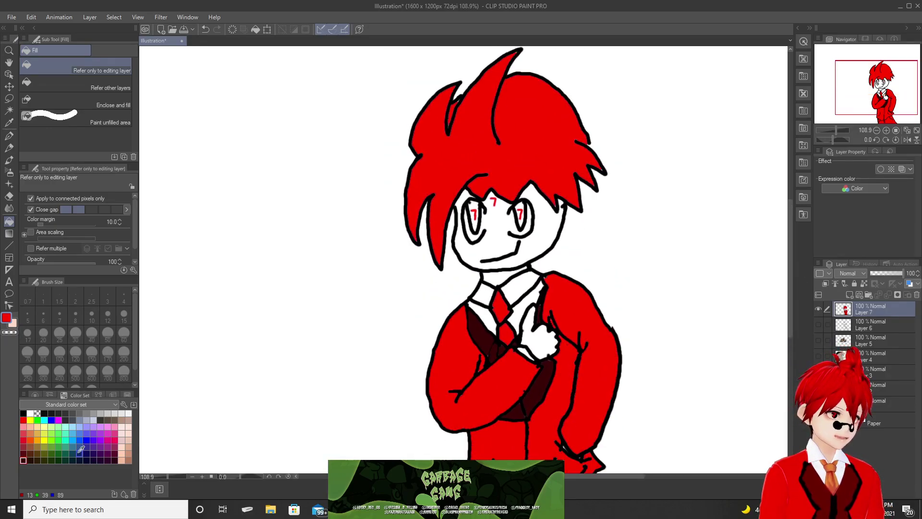
{"action": "left_click", "coordinate": [23, 413]}
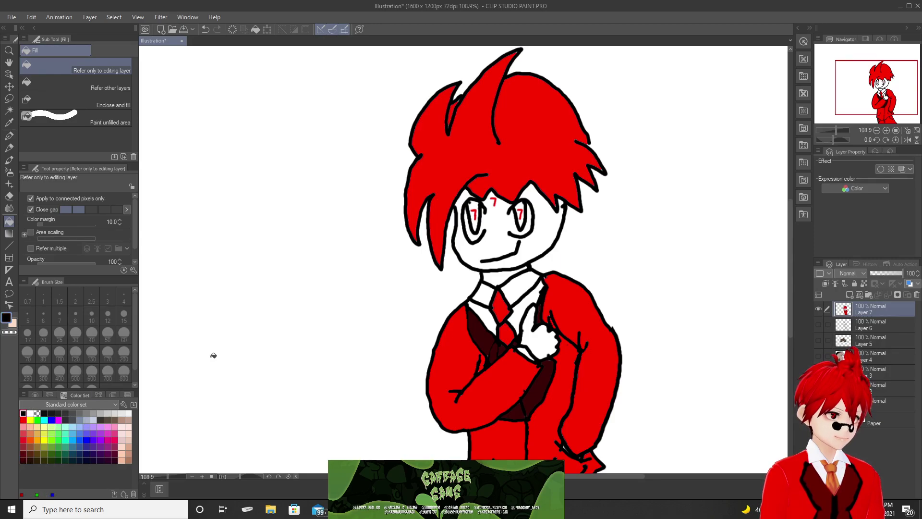
{"action": "scroll", "coordinate": [432, 278], "scroll_direction": "up", "scroll_amount": 2}
{"action": "left_click", "coordinate": [489, 181]}
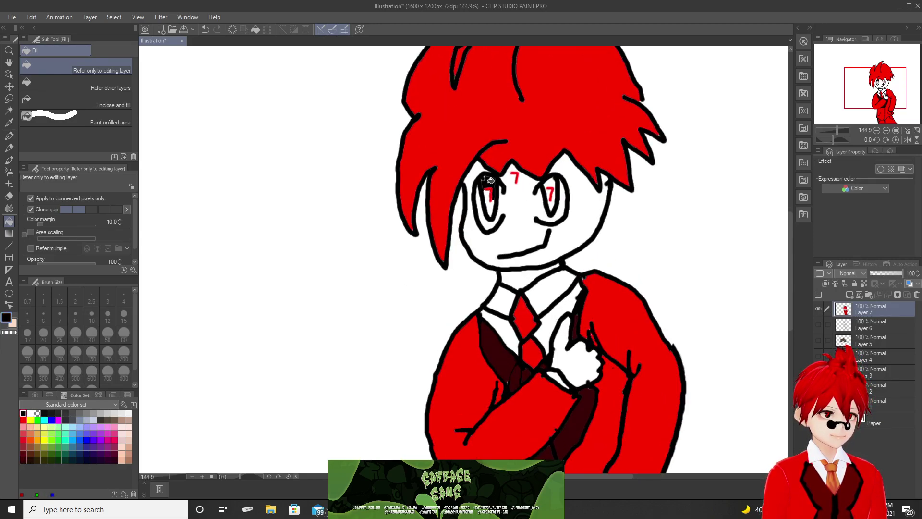
{"action": "left_click", "coordinate": [489, 189]}
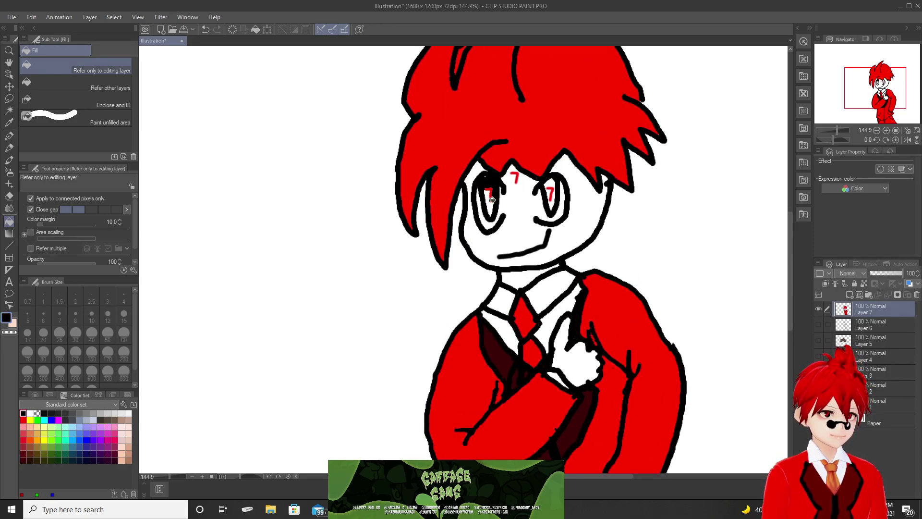
{"action": "left_click", "coordinate": [490, 202]}
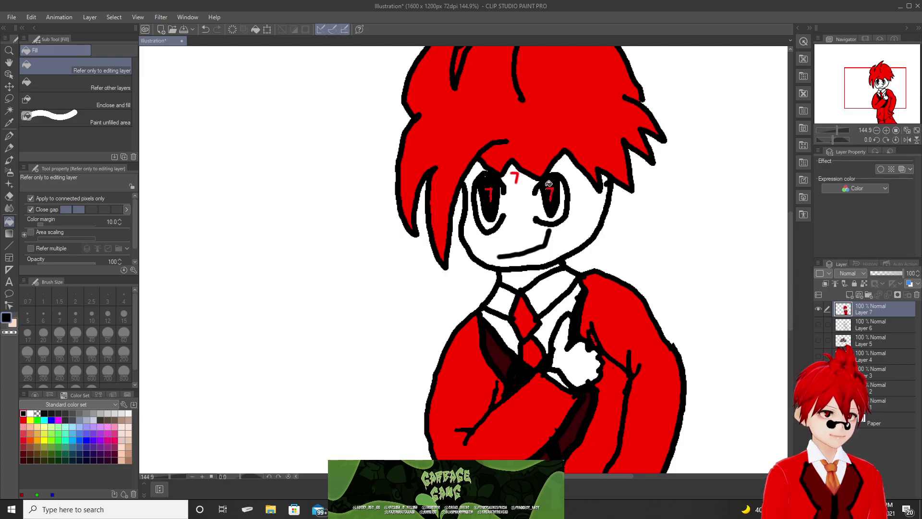
Try two peach skin tones as fill for the face.
{"action": "scroll", "coordinate": [530, 247], "scroll_direction": "down", "scroll_amount": 2}
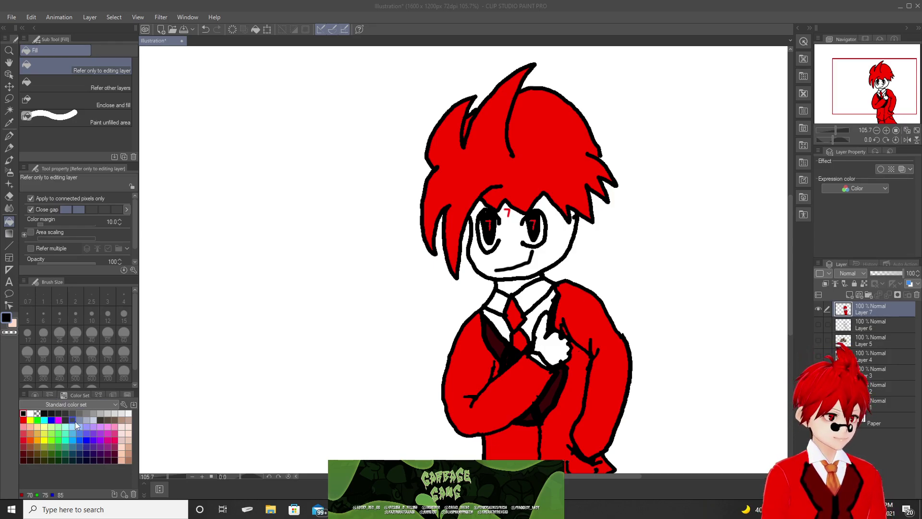
{"action": "left_click", "coordinate": [121, 452]}
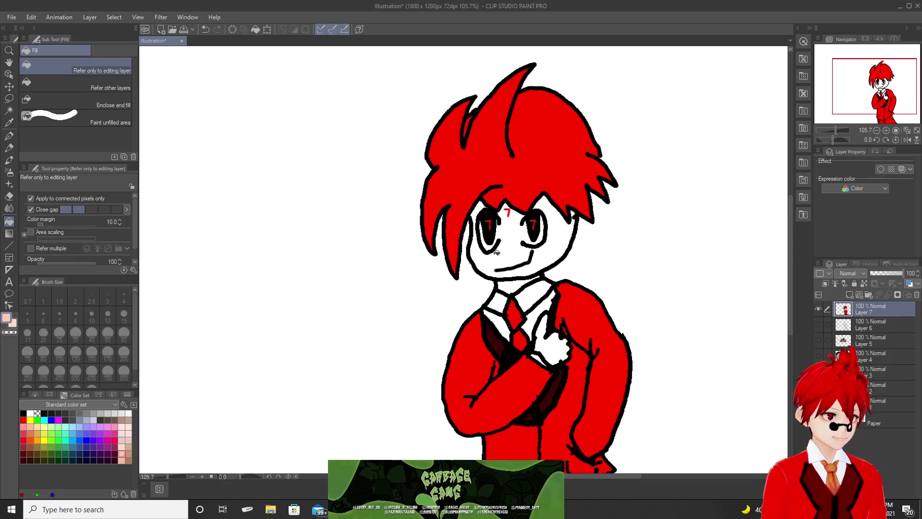
{"action": "left_click", "coordinate": [513, 253]}
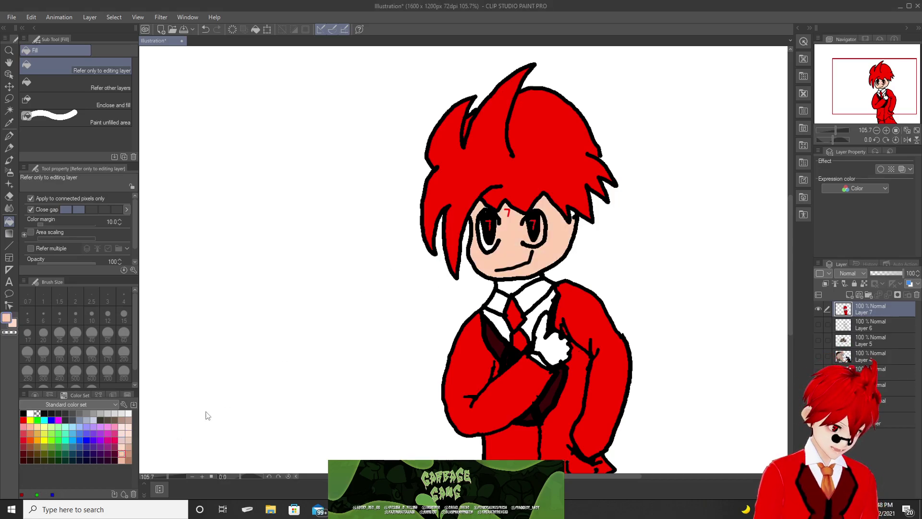
{"action": "key", "text": "ctrl+z"}
{"action": "left_click", "coordinate": [122, 448]}
{"action": "left_click", "coordinate": [509, 244]}
{"action": "key", "text": "ctrl+z"}
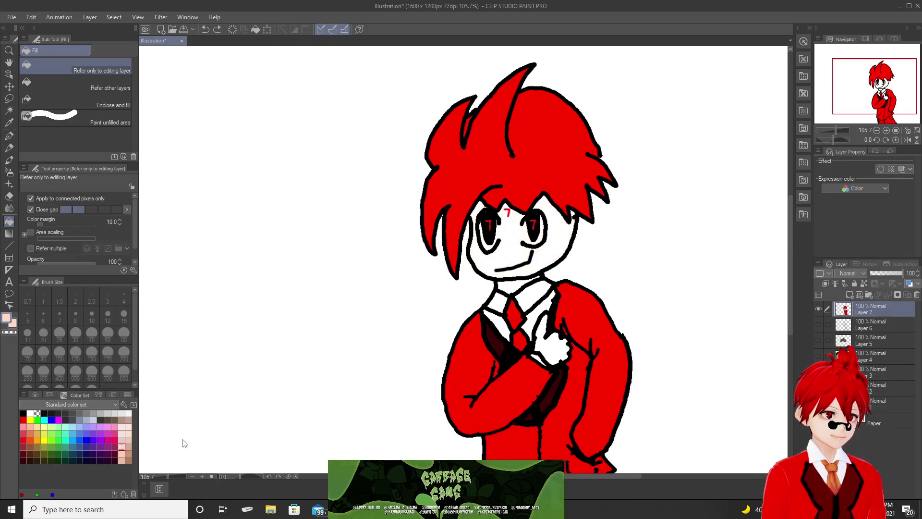
Try two pale skin tones as fill, one on the face and one on the neck and hand.
{"action": "left_click", "coordinate": [122, 432]}
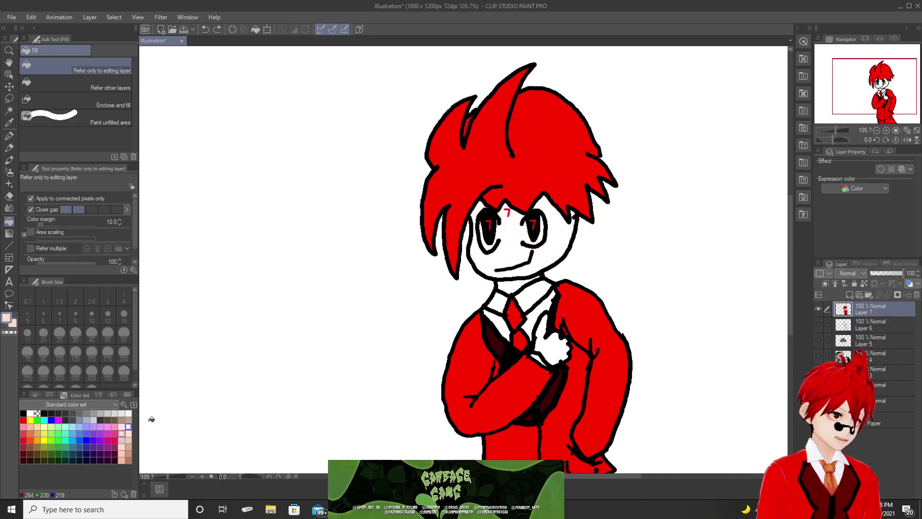
{"action": "left_click", "coordinate": [511, 244]}
{"action": "key", "text": "ctrl+z"}
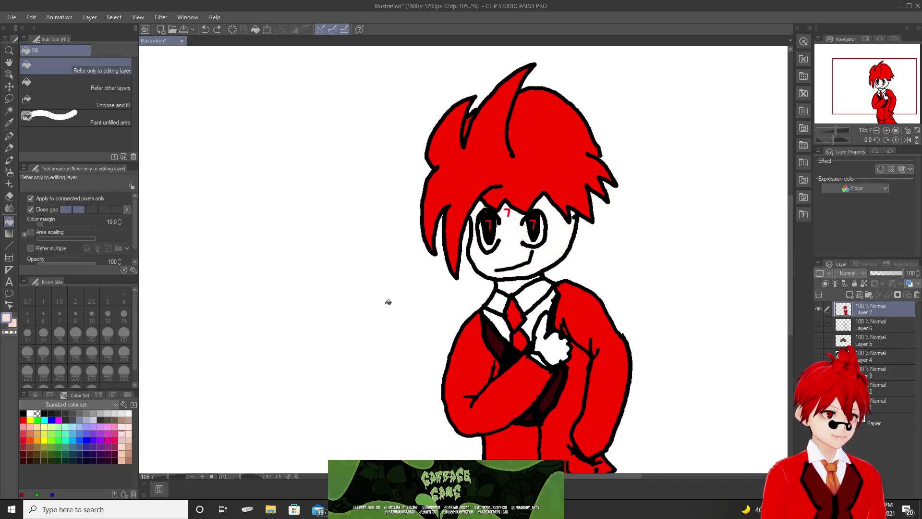
{"action": "left_click", "coordinate": [122, 426]}
{"action": "left_click", "coordinate": [515, 285]}
{"action": "left_click", "coordinate": [552, 337]}
{"action": "key", "text": "ctrl+z"}
{"action": "key", "text": "ctrl+z"}
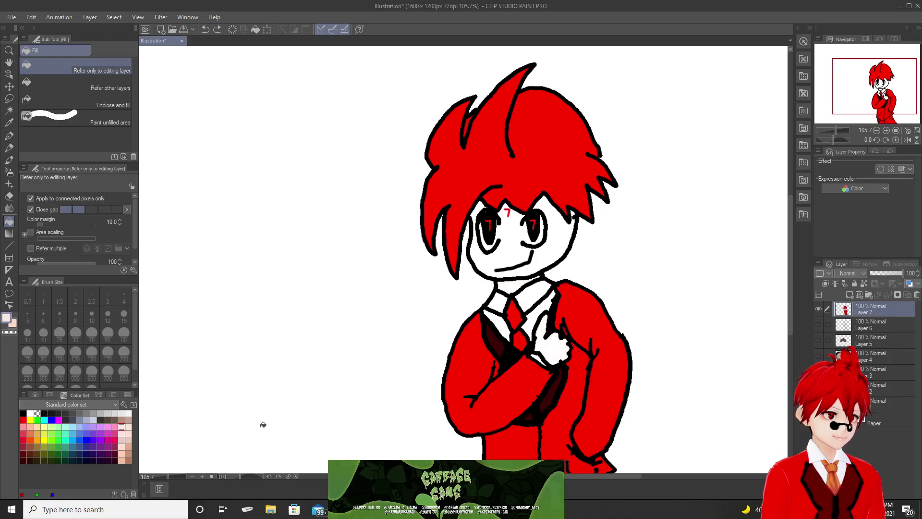
Try three other very light tones as fill for the hand.
{"action": "left_click", "coordinate": [129, 426]}
{"action": "left_click", "coordinate": [549, 346]}
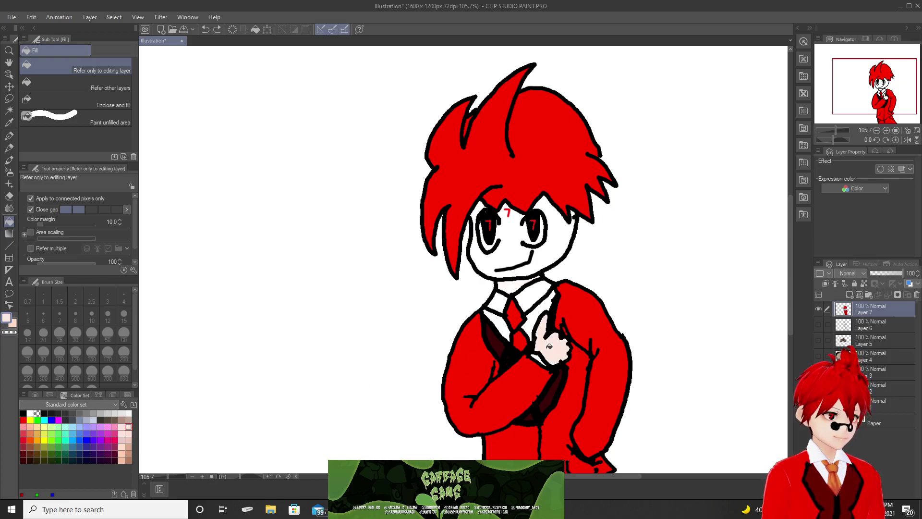
{"action": "key", "text": "ctrl+z"}
{"action": "left_click", "coordinate": [122, 413]}
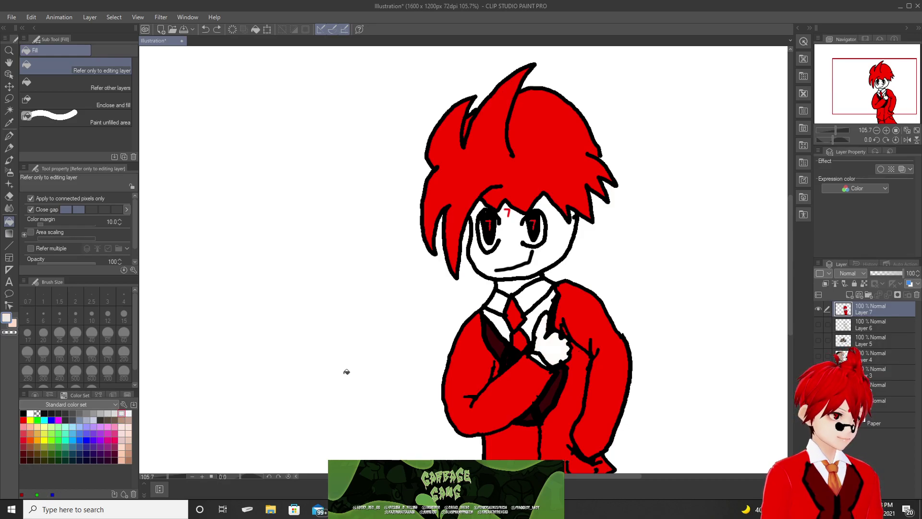
{"action": "left_click", "coordinate": [557, 343]}
{"action": "key", "text": "ctrl+z"}
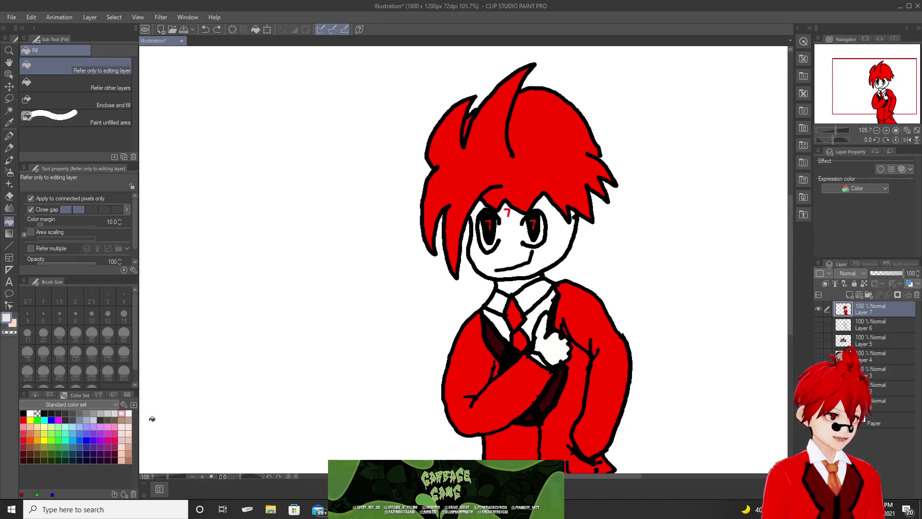
{"action": "left_click", "coordinate": [129, 413]}
{"action": "left_click", "coordinate": [557, 342]}
{"action": "key", "text": "ctrl+z"}
Try a deeper peach as fill for the hand and the shirt front beside the tie.
{"action": "left_click", "coordinate": [121, 460]}
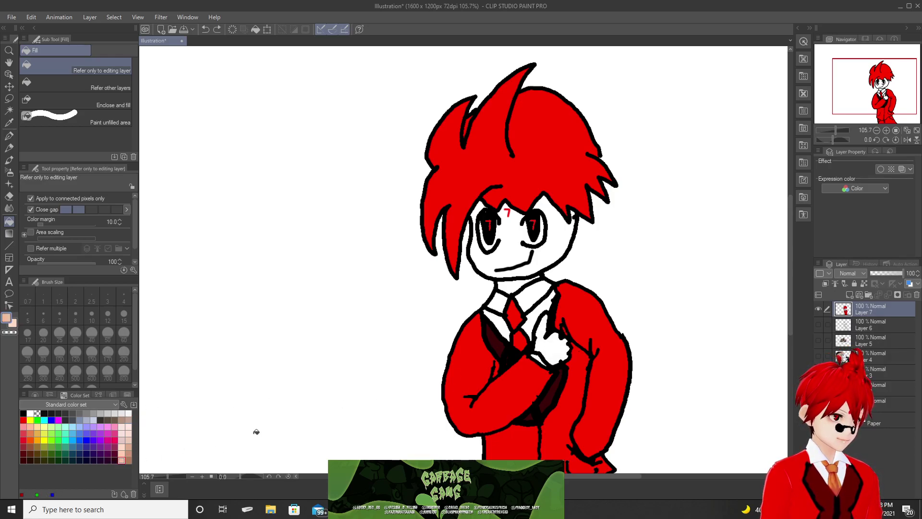
{"action": "left_click", "coordinate": [557, 350]}
{"action": "left_click", "coordinate": [530, 322]}
{"action": "key", "text": "ctrl+z"}
{"action": "key", "text": "ctrl+z"}
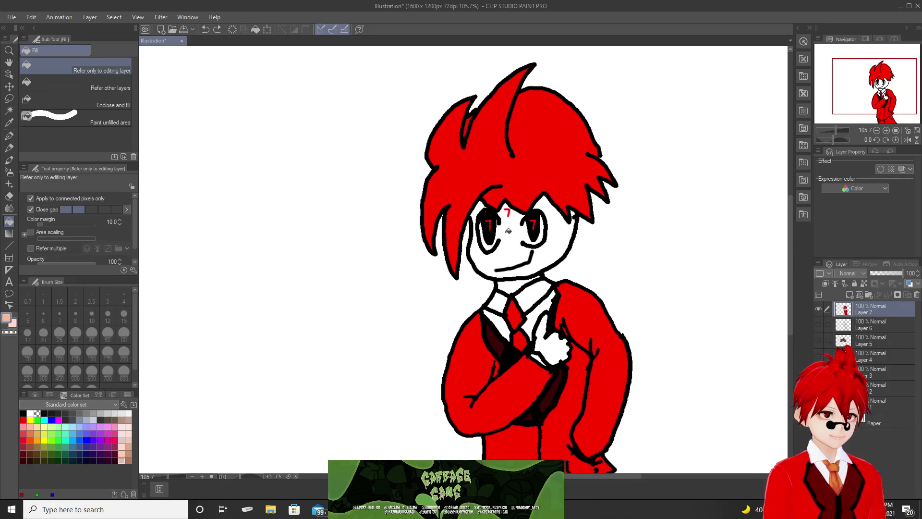
Close the gaps on the inner side of both eye outlines with white strokes, using the Mapping pen at size 5.
{"action": "left_click", "coordinate": [34, 411]}
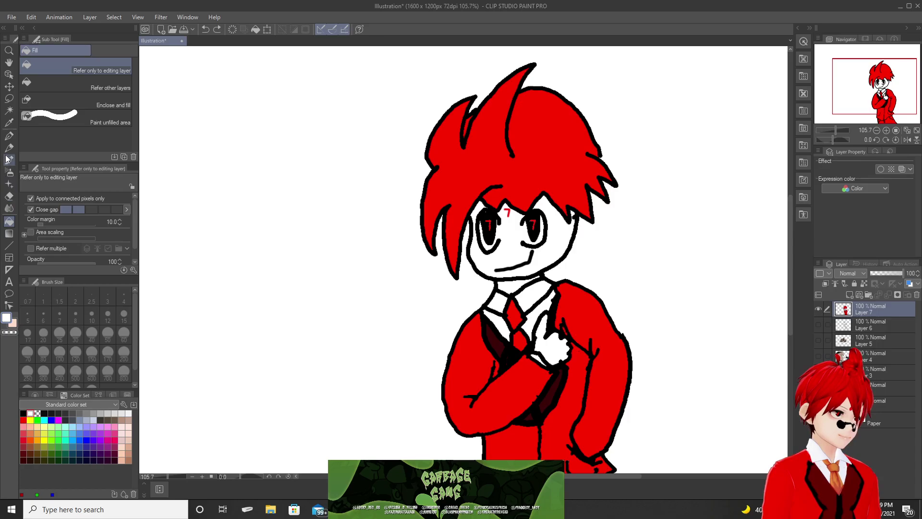
{"action": "left_click", "coordinate": [9, 136]}
{"action": "scroll", "coordinate": [545, 221], "scroll_direction": "up", "scroll_amount": 5}
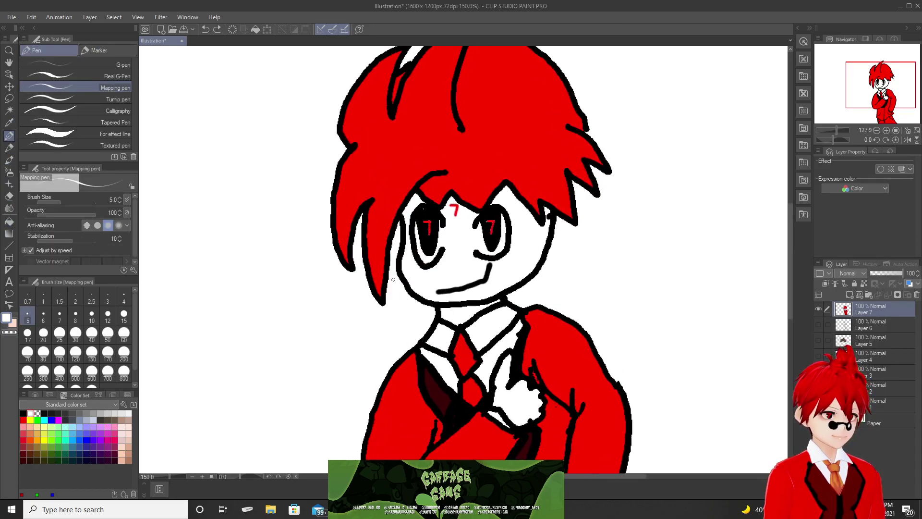
{"action": "scroll", "coordinate": [545, 221], "scroll_direction": "up", "scroll_amount": 3}
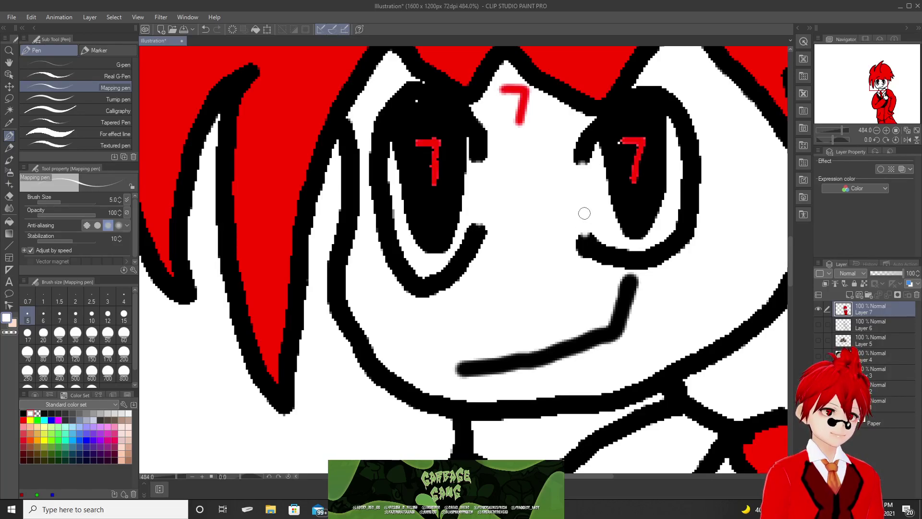
{"action": "scroll", "coordinate": [586, 212], "scroll_direction": "down", "scroll_amount": 3}
{"action": "scroll", "coordinate": [520, 187], "scroll_direction": "down", "scroll_amount": 1}
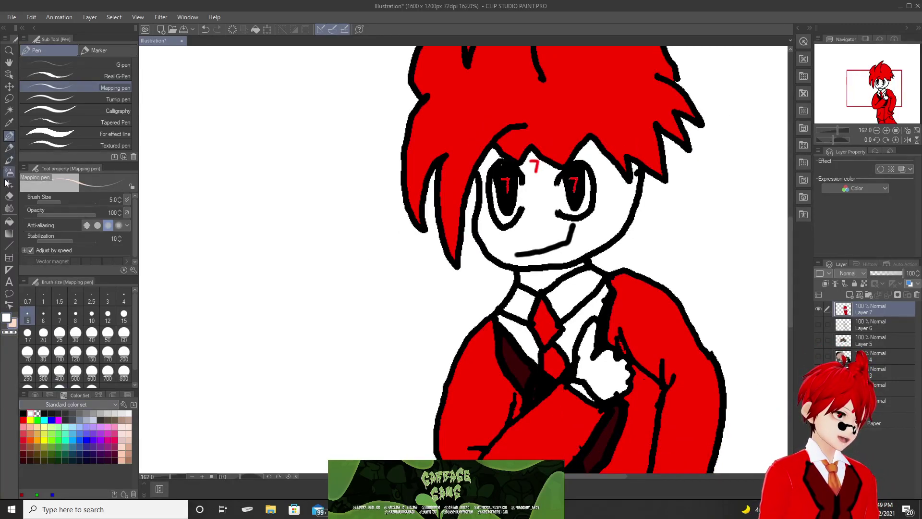
Fill the face, neck and hand with a pale peach skin tone, leaving the whites of the eyes unfilled.
{"action": "left_click", "coordinate": [9, 221]}
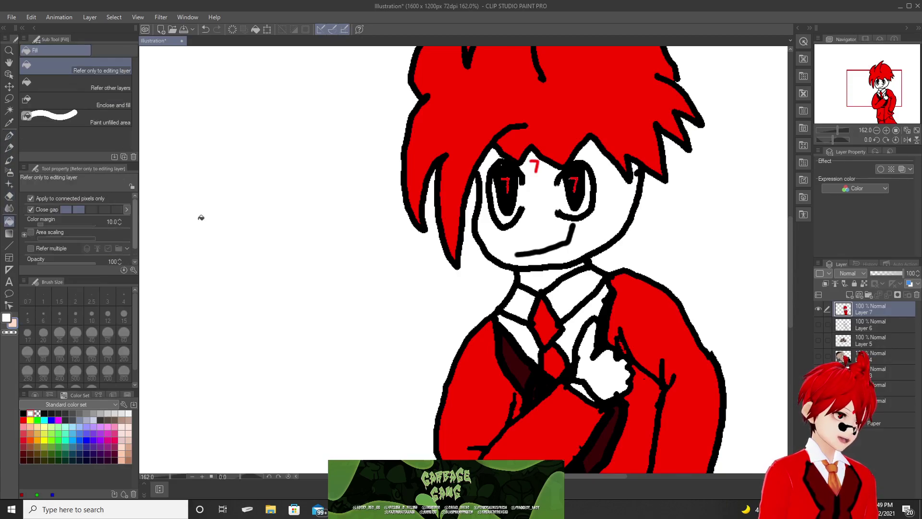
{"action": "left_click", "coordinate": [560, 225]}
{"action": "left_click", "coordinate": [546, 284]}
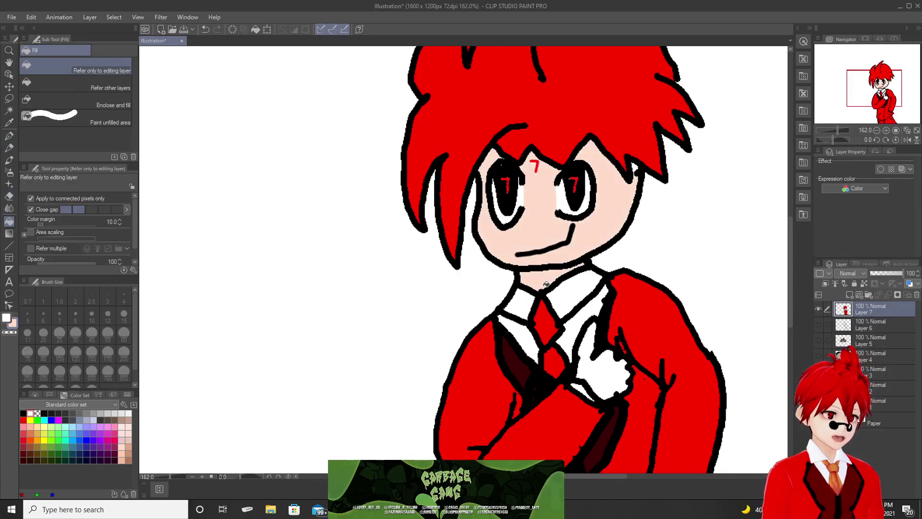
{"action": "left_click", "coordinate": [598, 365]}
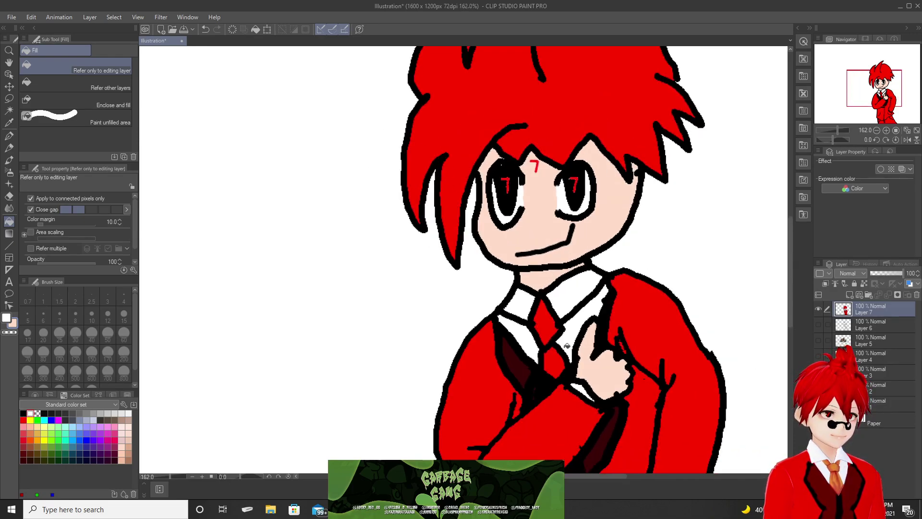
{"action": "scroll", "coordinate": [595, 374], "scroll_direction": "down", "scroll_amount": 2}
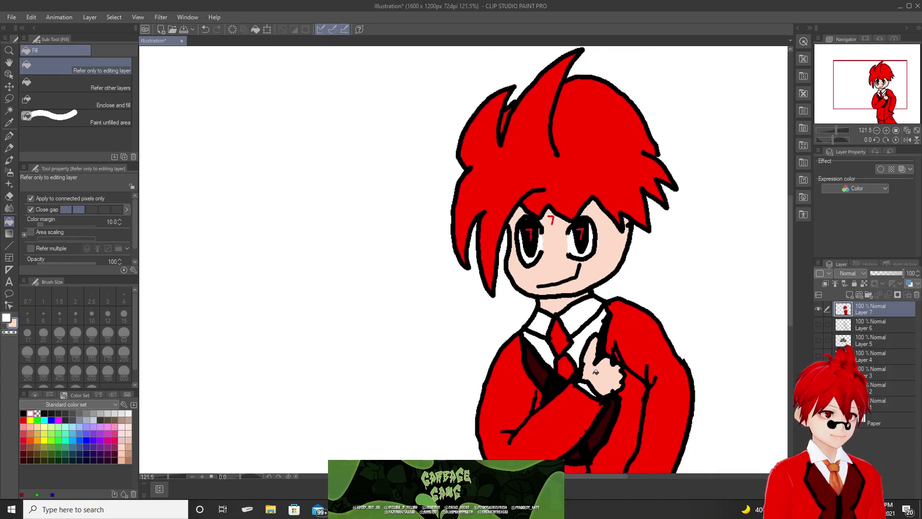
{"action": "scroll", "coordinate": [590, 295], "scroll_direction": "down", "scroll_amount": 1}
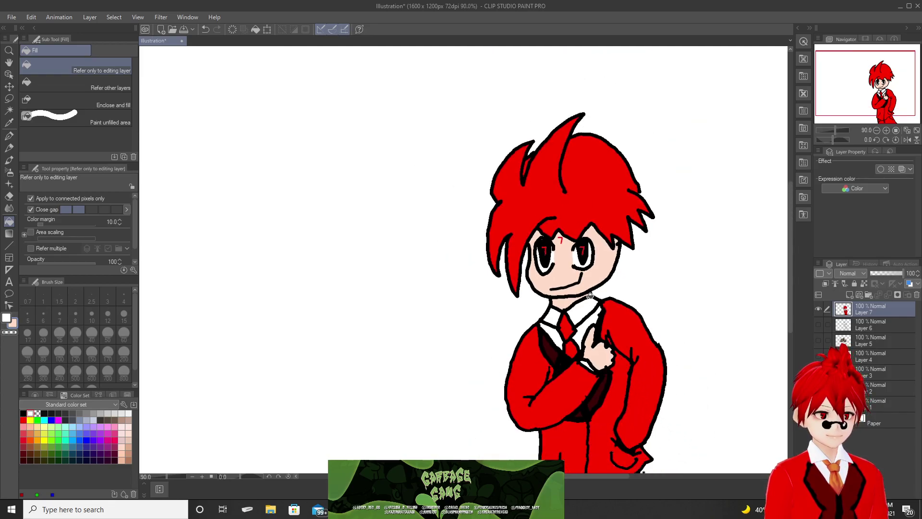
{"action": "scroll", "coordinate": [588, 295], "scroll_direction": "down", "scroll_amount": 1}
{"action": "left_click_drag", "start_coordinate": [790, 242], "coordinate": [795, 255]}
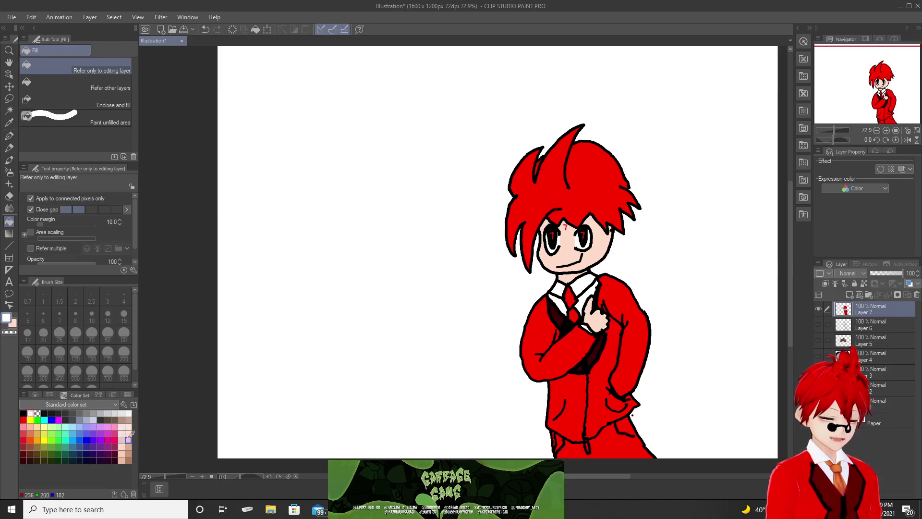
Pick a very pale pink from the standard color set as the drawing colour.
{"action": "left_click", "coordinate": [128, 419]}
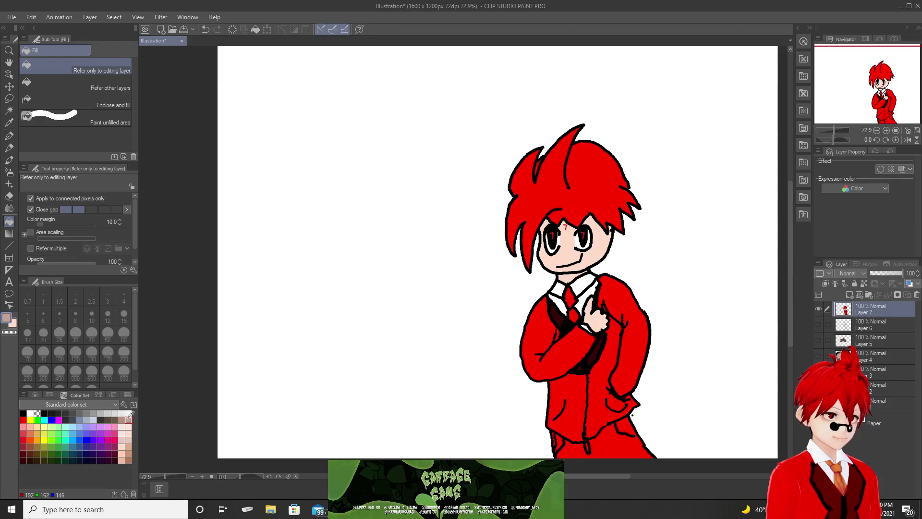
{"action": "left_click", "coordinate": [121, 414]}
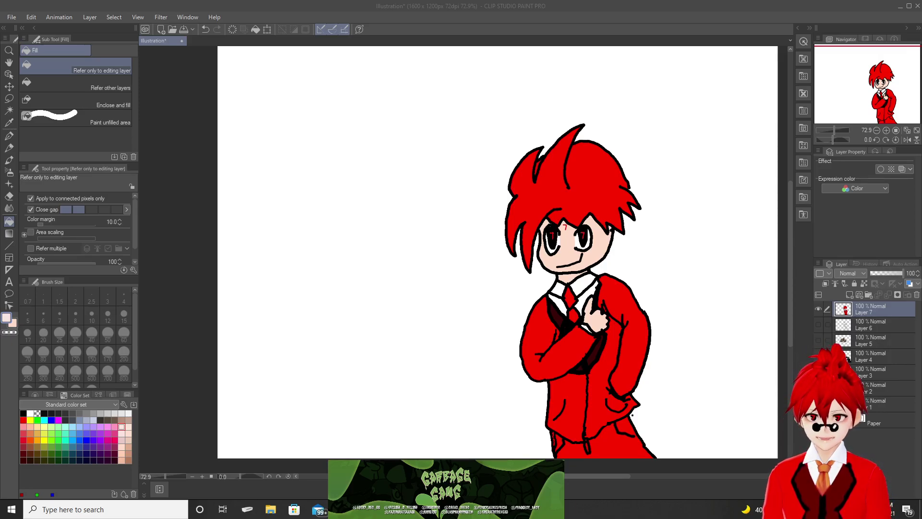
{"action": "left_click", "coordinate": [197, 43]}
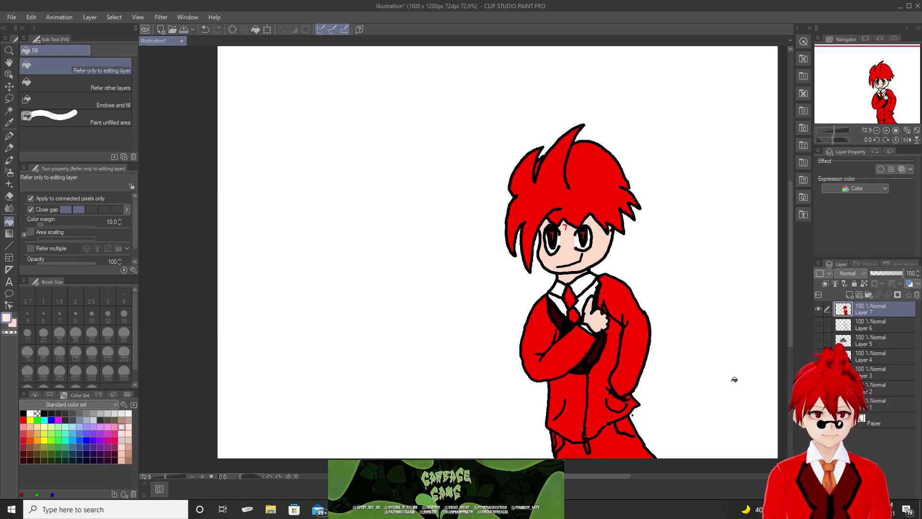
Open the reference photo pale-skin from File Explorer's recent files as a separate document in Clip Studio Paint.
{"action": "left_click", "coordinate": [270, 509]}
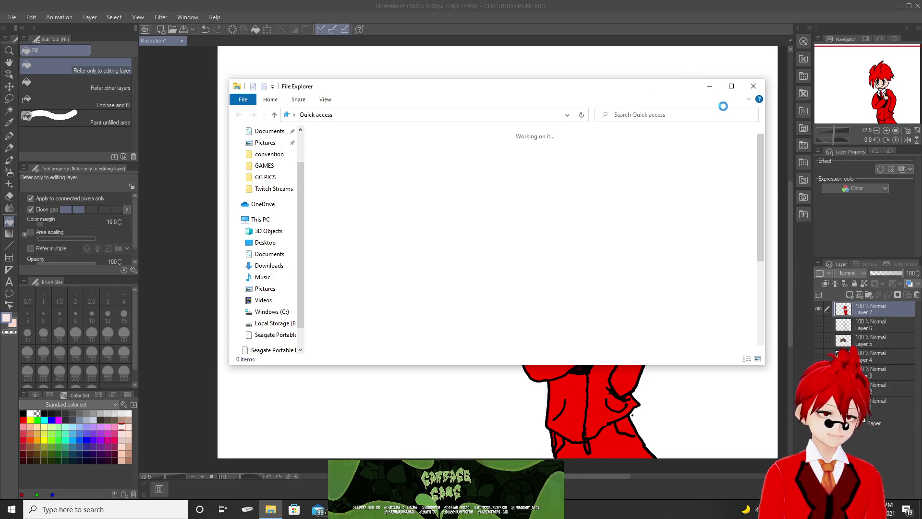
{"action": "left_click", "coordinate": [753, 86]}
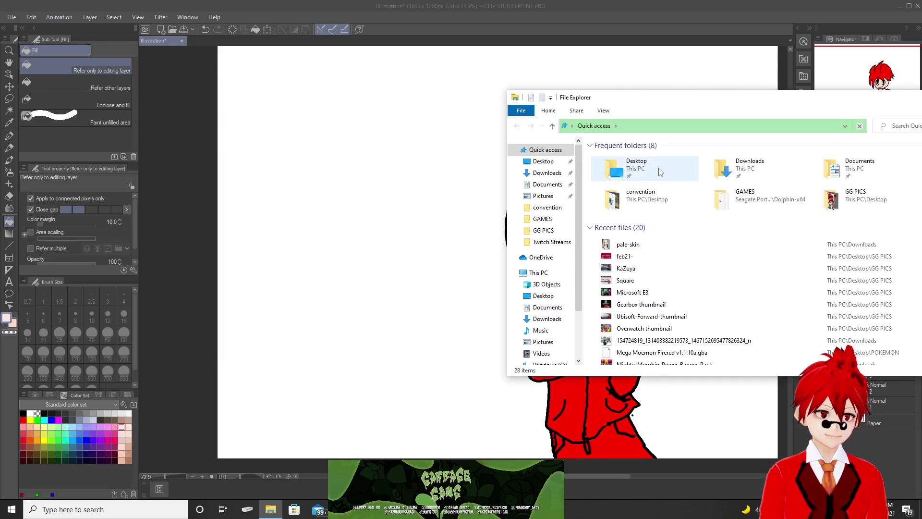
{"action": "left_click_drag", "start_coordinate": [637, 247], "coordinate": [414, 212]}
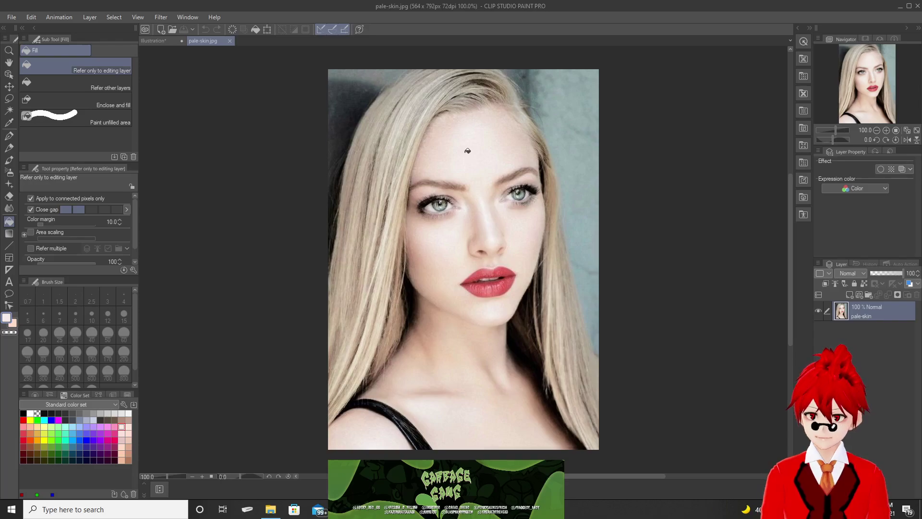
Fill the character's face and raised hand with the skin tone sampled from pale-skin.jpg.
{"action": "left_click", "coordinate": [152, 42]}
{"action": "left_click", "coordinate": [569, 243]}
{"action": "left_click", "coordinate": [595, 325]}
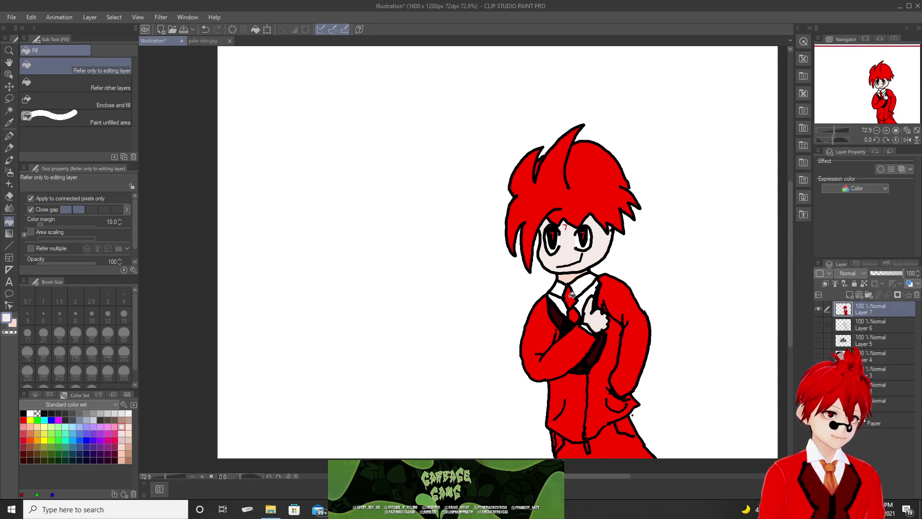
Sample another skin tone from pale-skin.jpg and refill the character's face with it.
{"action": "scroll", "coordinate": [604, 283], "scroll_direction": "up", "scroll_amount": 1}
{"action": "scroll", "coordinate": [604, 284], "scroll_direction": "up", "scroll_amount": 4}
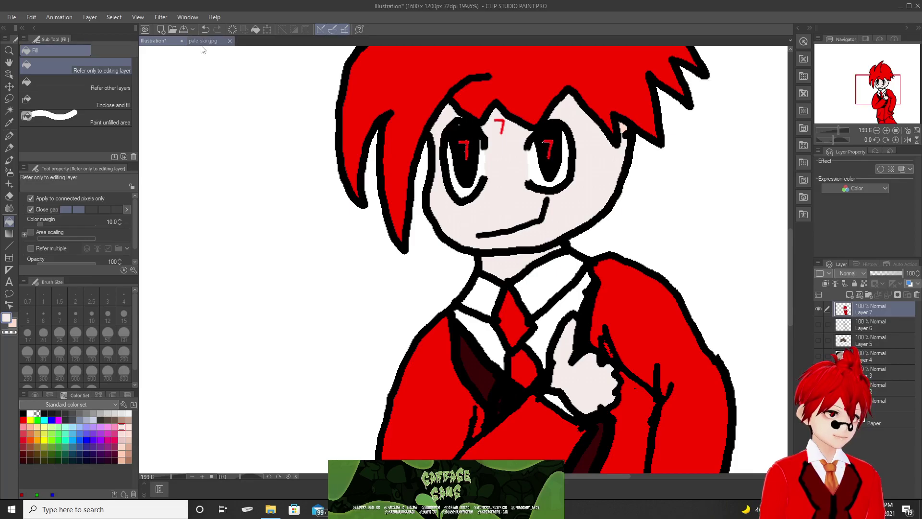
{"action": "left_click", "coordinate": [202, 40]}
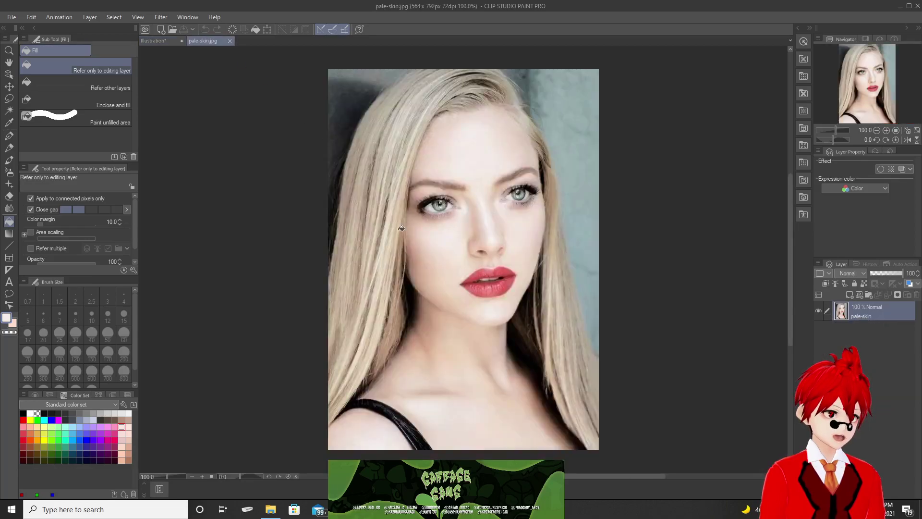
{"action": "left_click", "coordinate": [155, 41]}
{"action": "left_click", "coordinate": [491, 216]}
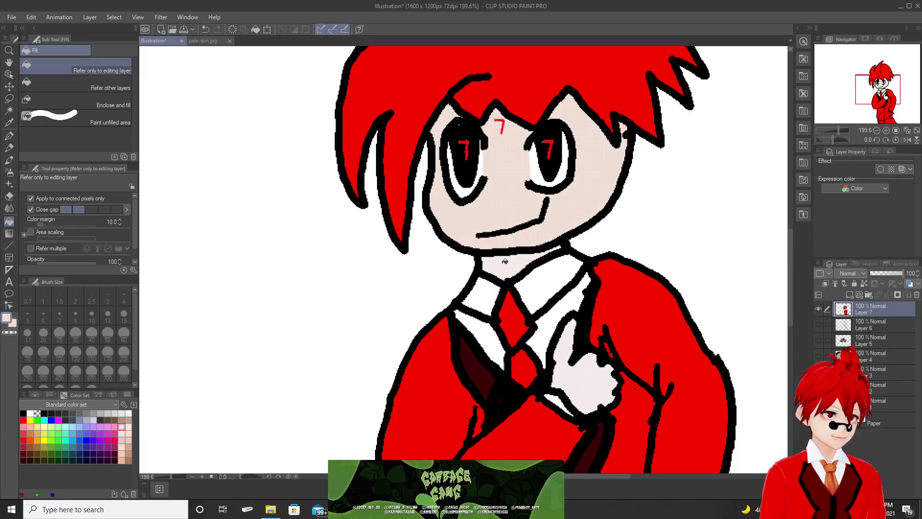
Sample skin tones from the face and neck in pale-skin.jpg and refill the character's face and raised hand.
{"action": "left_click", "coordinate": [213, 41]}
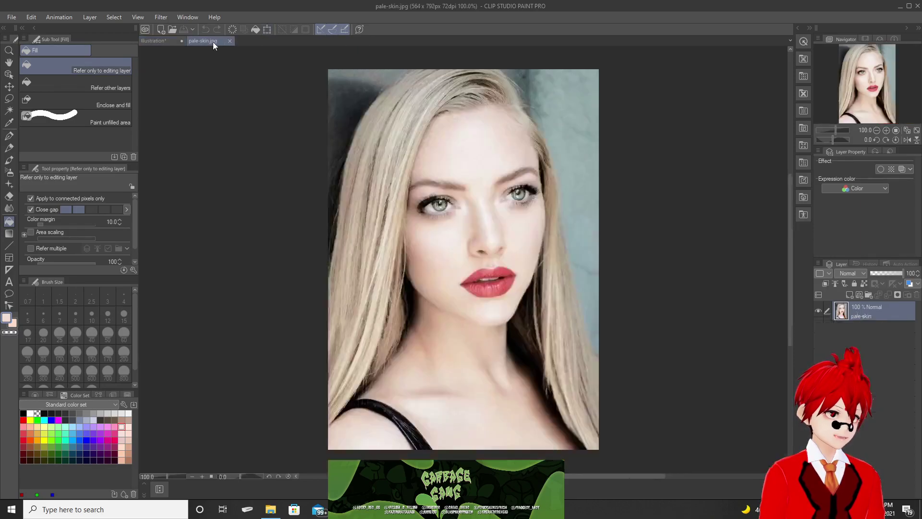
{"action": "left_click", "coordinate": [482, 232], "text": "alt"}
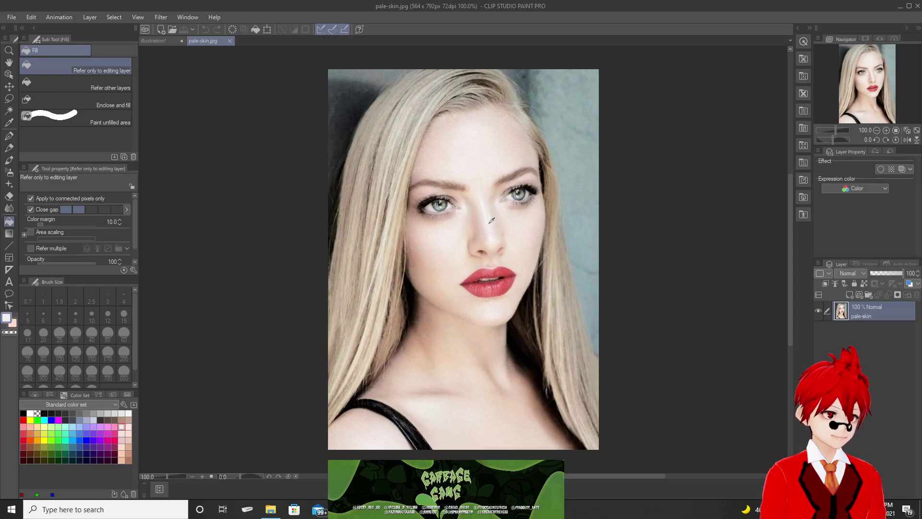
{"action": "left_click", "coordinate": [469, 224], "text": "alt"}
{"action": "left_click", "coordinate": [450, 280], "text": "alt"}
{"action": "left_click", "coordinate": [464, 377], "text": "alt"}
{"action": "left_click", "coordinate": [456, 349], "text": "alt"}
{"action": "left_click", "coordinate": [444, 435], "text": "alt"}
{"action": "left_click", "coordinate": [483, 363], "text": "alt"}
{"action": "left_click", "coordinate": [477, 284], "text": "alt"}
{"action": "left_click", "coordinate": [488, 226], "text": "alt"}
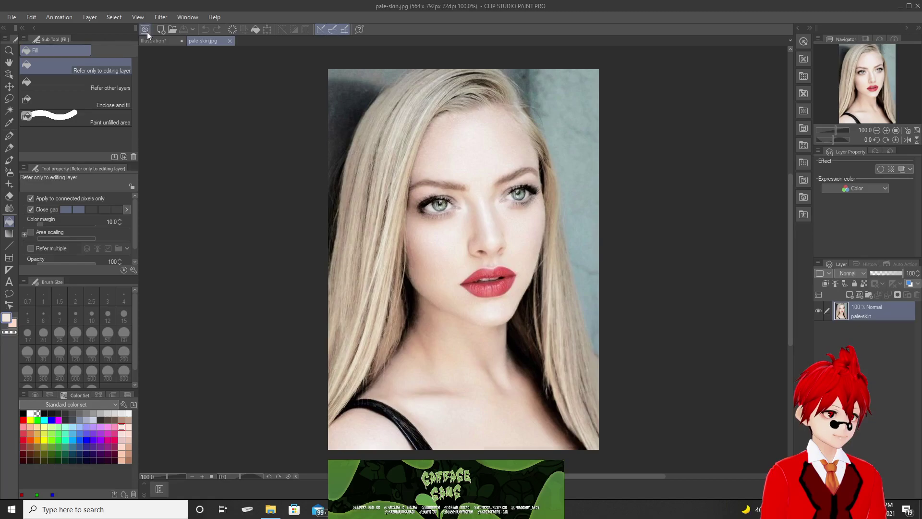
{"action": "left_click", "coordinate": [157, 40]}
{"action": "left_click", "coordinate": [519, 205]}
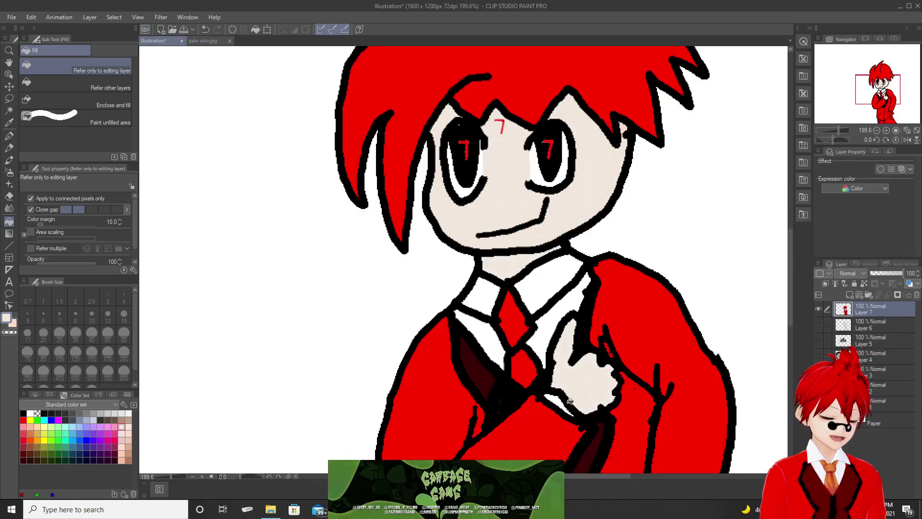
Open the recent image wp5889342 from File Explorer in the painting program as a skin colour reference.
{"action": "scroll", "coordinate": [544, 384], "scroll_direction": "down", "scroll_amount": 4}
{"action": "scroll", "coordinate": [530, 362], "scroll_direction": "down", "scroll_amount": 1}
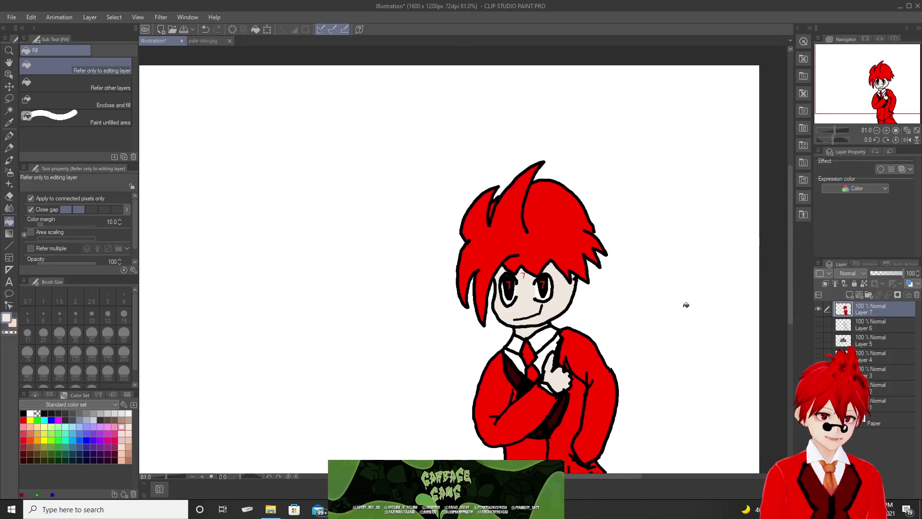
{"action": "left_click_drag", "start_coordinate": [789, 286], "coordinate": [784, 309]}
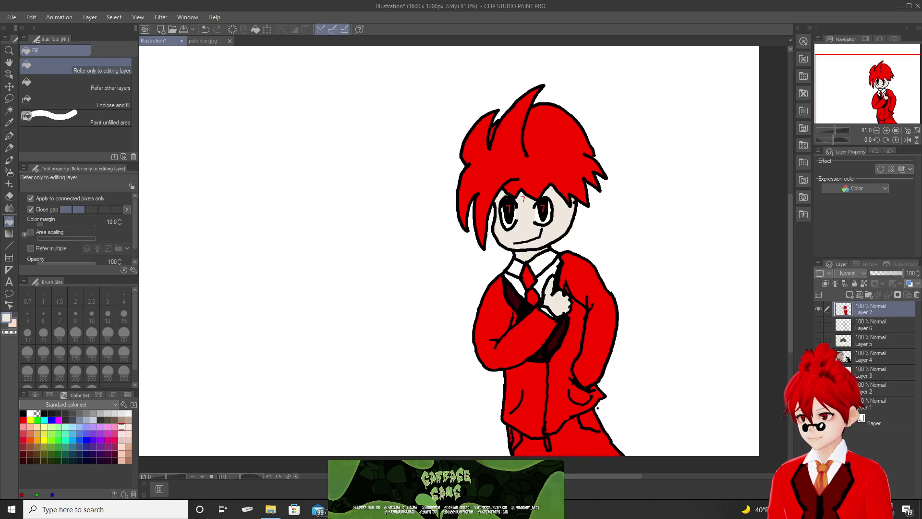
{"action": "key", "text": "super+e"}
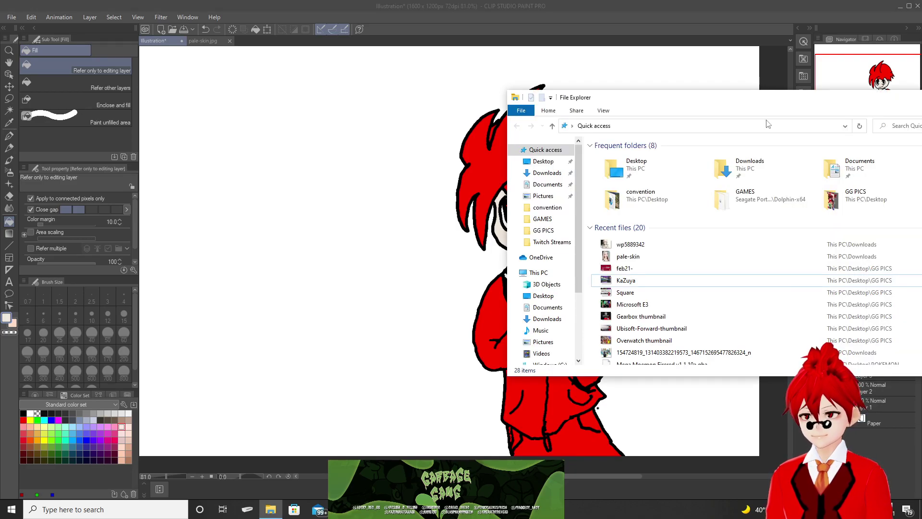
{"action": "left_click_drag", "start_coordinate": [638, 246], "coordinate": [403, 228]}
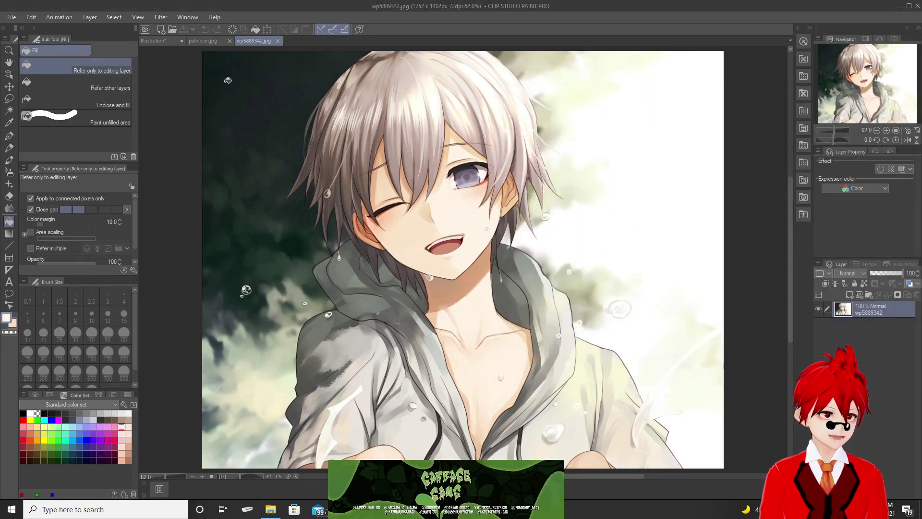
Fill the character's face and raised hand with the skin tone from wp5889342.jpg.
{"action": "left_click", "coordinate": [155, 41]}
{"action": "left_click", "coordinate": [529, 235]}
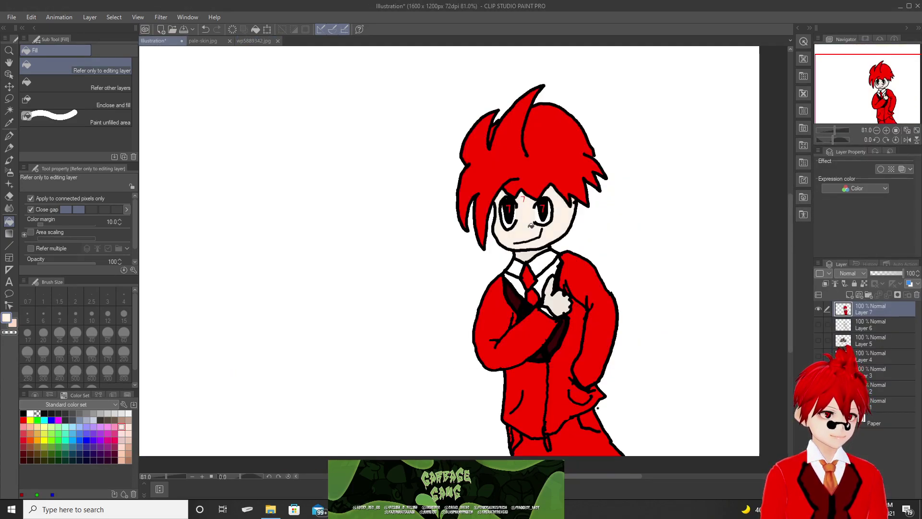
{"action": "left_click", "coordinate": [560, 297]}
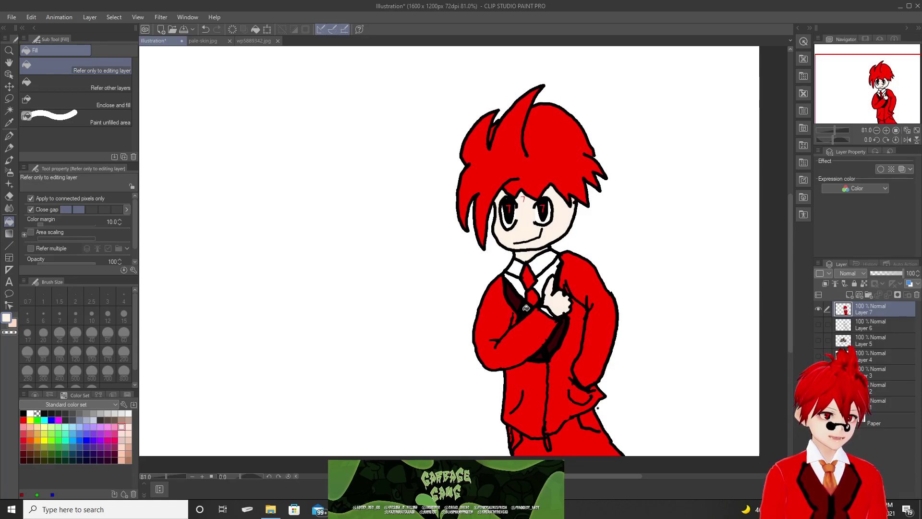
{"action": "scroll", "coordinate": [484, 318], "scroll_direction": "down", "scroll_amount": 2}
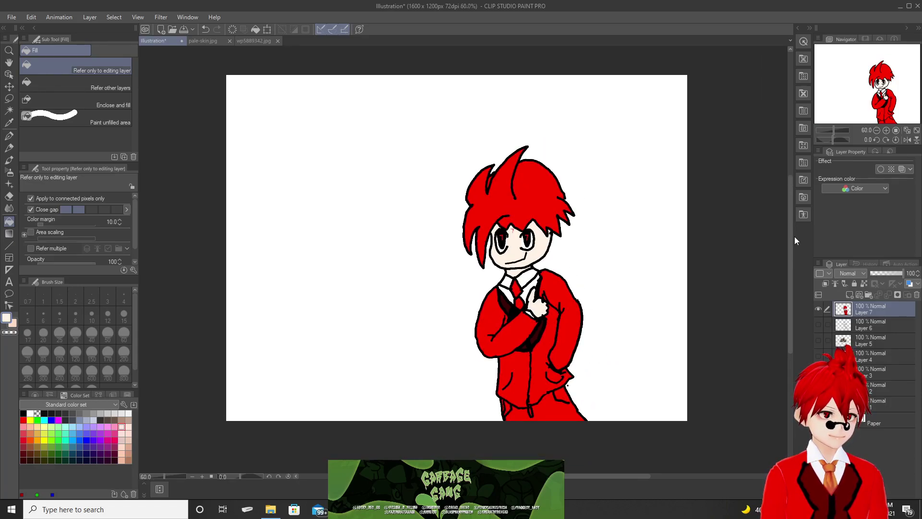
{"action": "key", "text": "alt+Tab"}
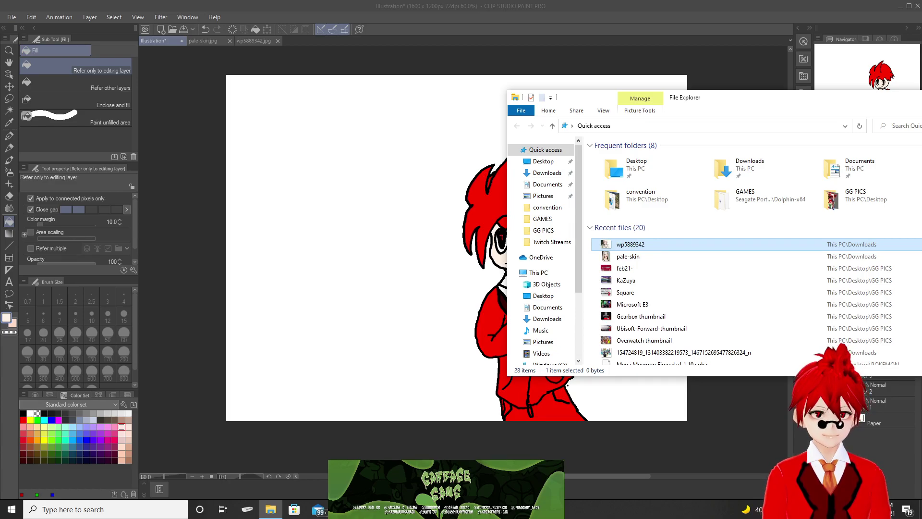
{"action": "key", "text": "alt+Tab"}
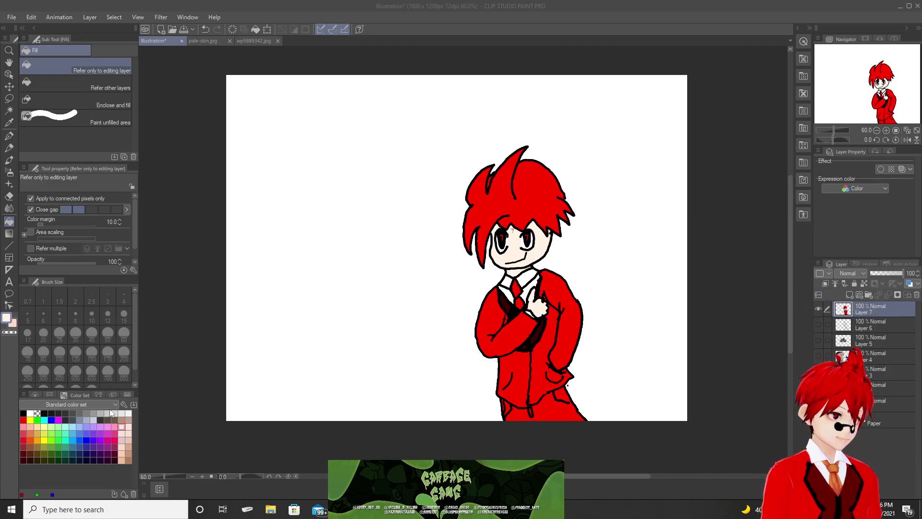
{"action": "left_click", "coordinate": [87, 403]}
{"action": "left_click", "coordinate": [87, 403]}
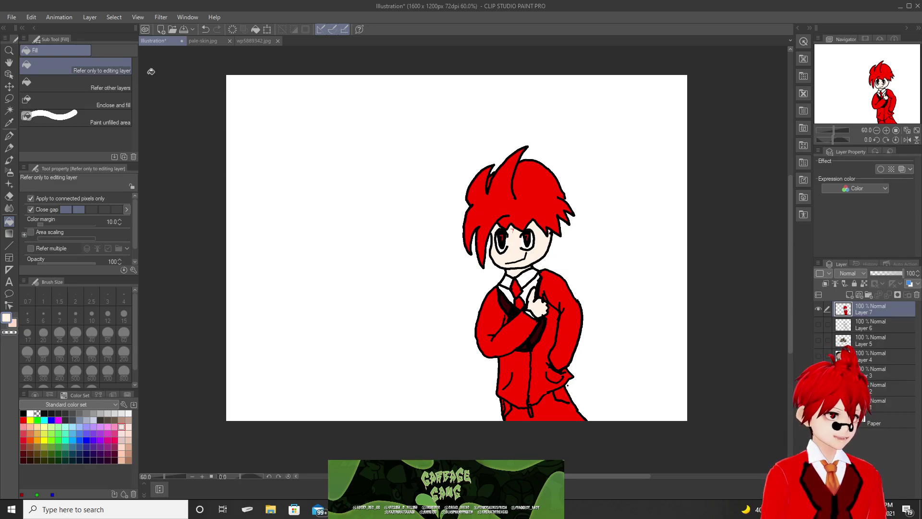
Save a JPEG duplicate of the illustration as LuckyRED in the GG PICS folder on the Desktop.
{"action": "left_click", "coordinate": [11, 18]}
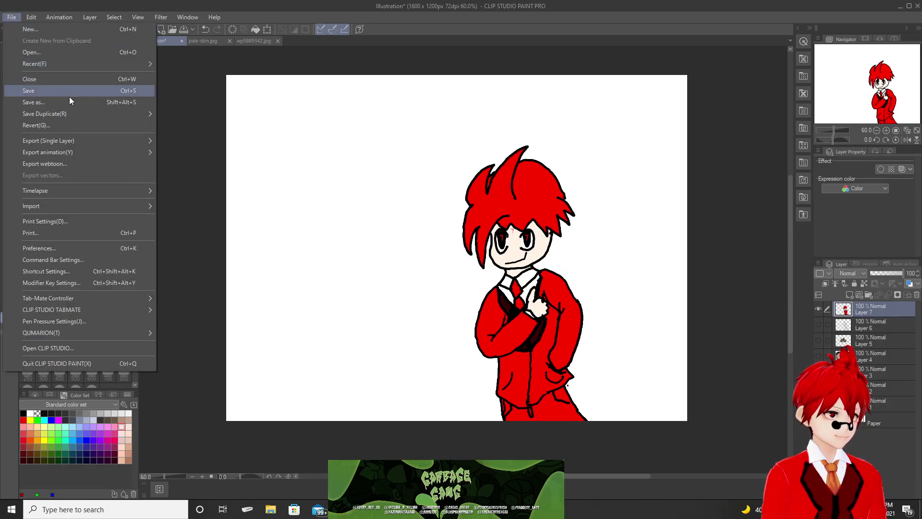
{"action": "mouse_move", "coordinate": [76, 116]}
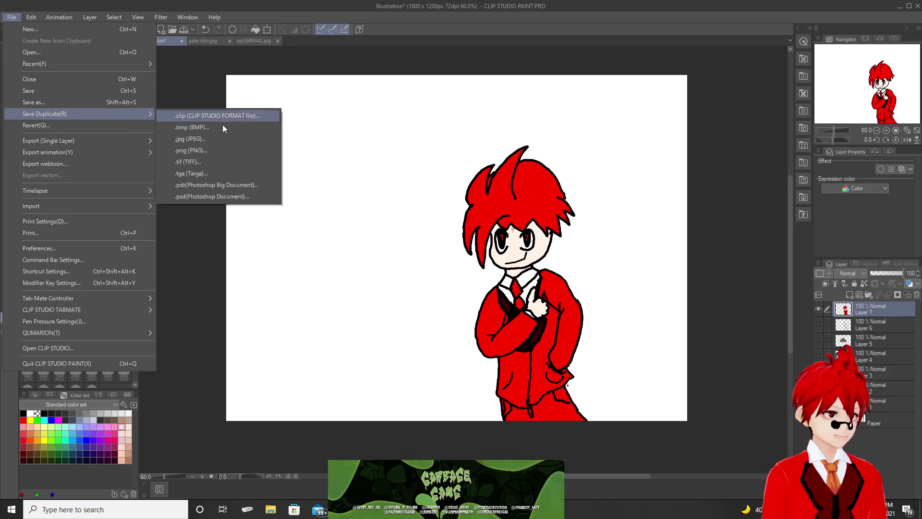
{"action": "left_click", "coordinate": [233, 139]}
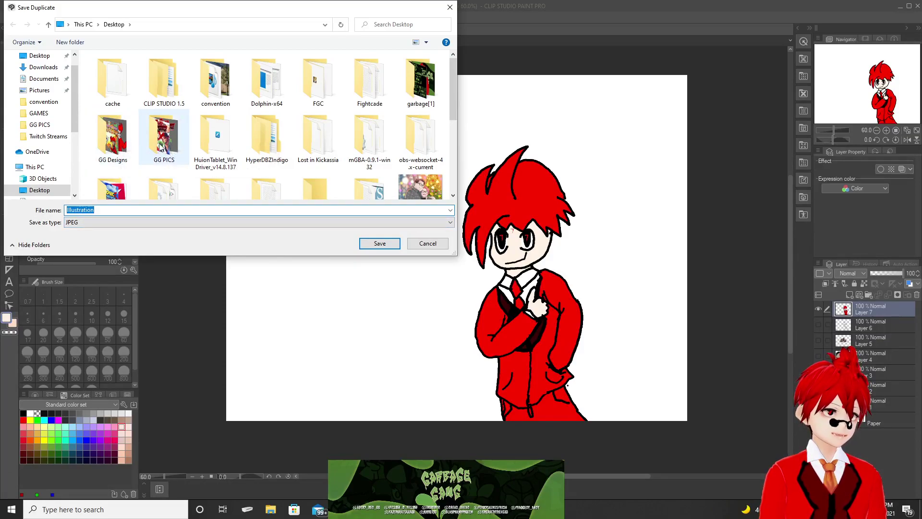
{"action": "double_click", "coordinate": [161, 146]}
{"action": "scroll", "coordinate": [250, 187], "scroll_direction": "down", "scroll_amount": 1}
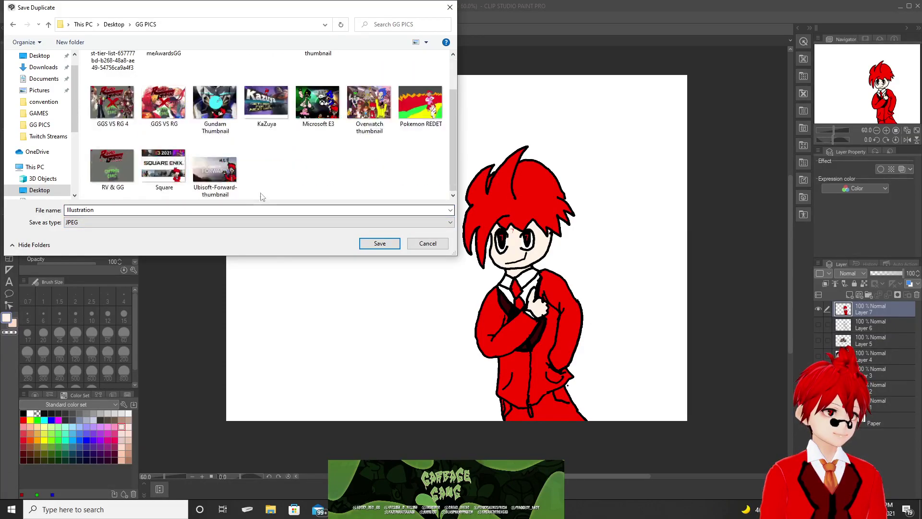
{"action": "double_click", "coordinate": [253, 210]}
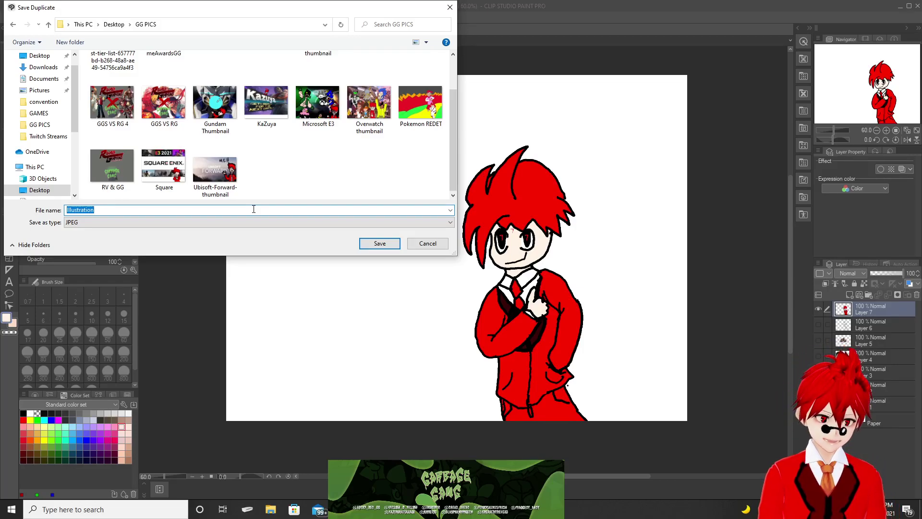
{"action": "type", "text": "LuckyRED"}
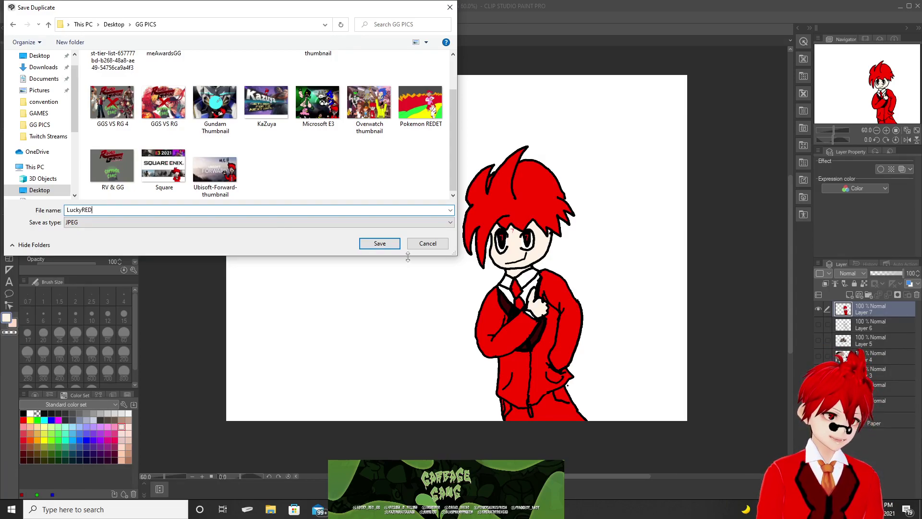
{"action": "left_click", "coordinate": [388, 244]}
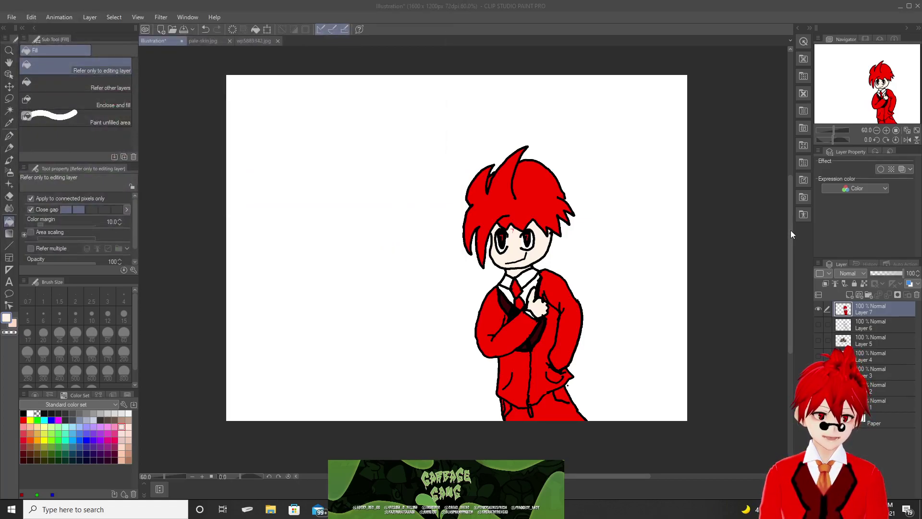
{"action": "scroll", "coordinate": [638, 247], "scroll_direction": "up", "scroll_amount": 2}
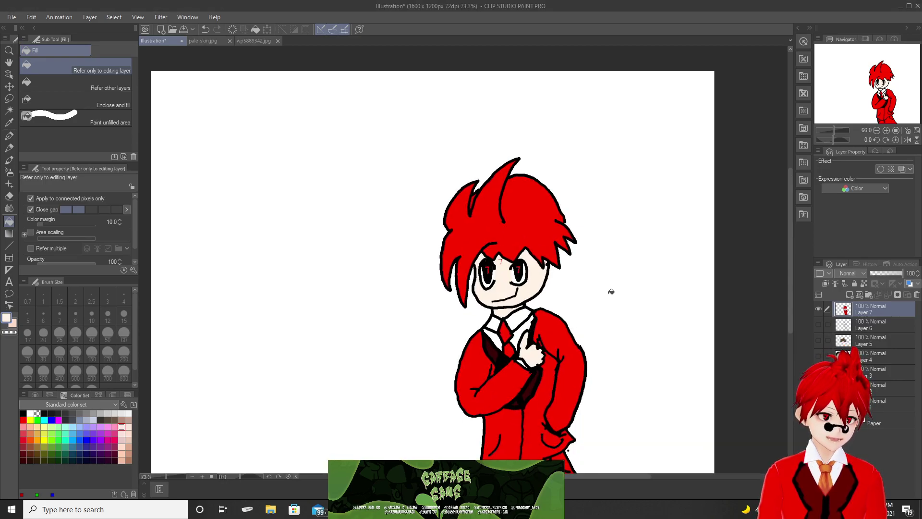
{"action": "scroll", "coordinate": [611, 292], "scroll_direction": "up", "scroll_amount": 4}
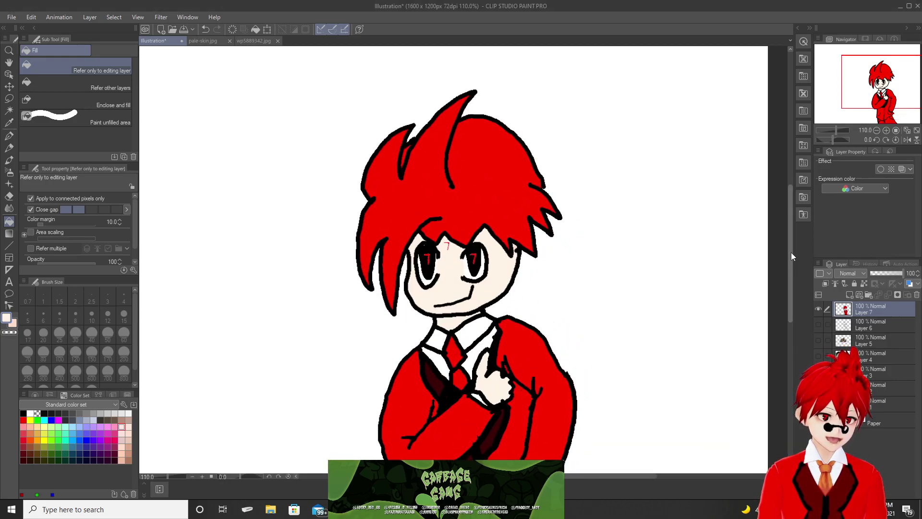
{"action": "left_click_drag", "start_coordinate": [791, 252], "coordinate": [790, 269]}
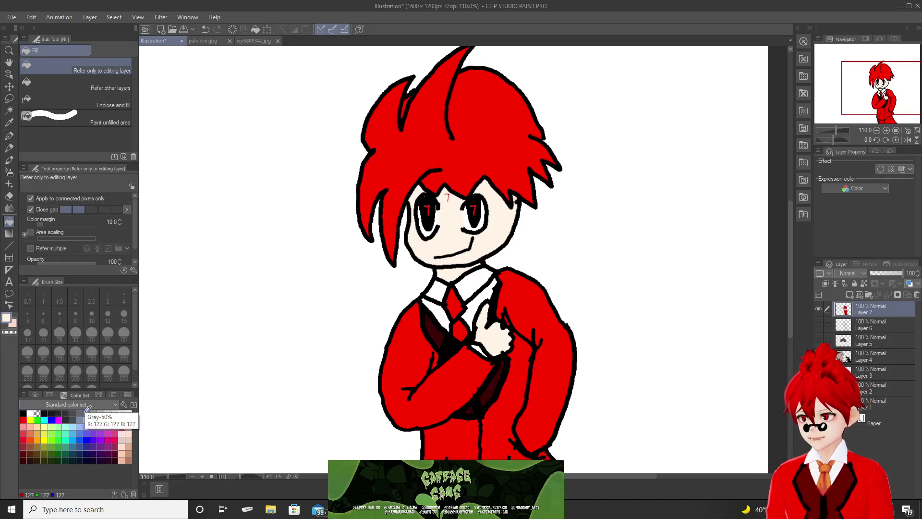
{"action": "scroll", "coordinate": [303, 346], "scroll_direction": "down", "scroll_amount": 2}
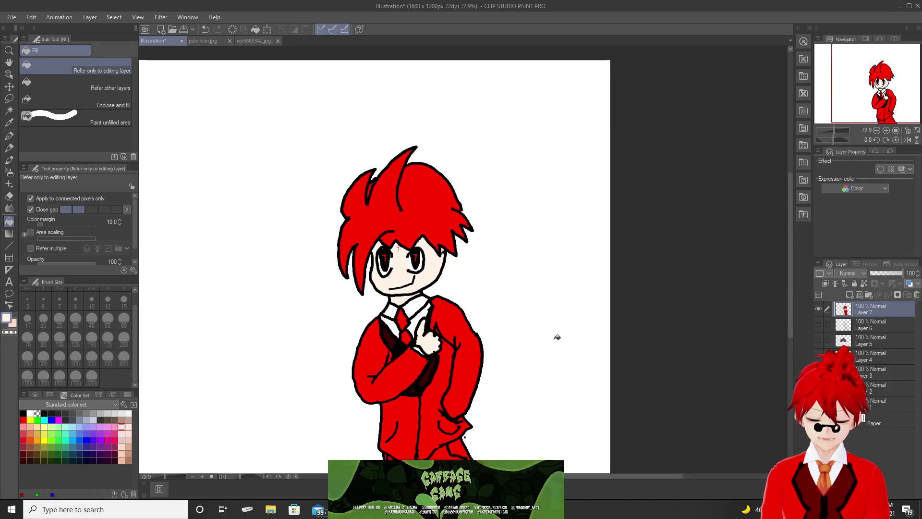
{"action": "scroll", "coordinate": [533, 338], "scroll_direction": "up", "scroll_amount": 1}
{"action": "scroll", "coordinate": [518, 337], "scroll_direction": "up", "scroll_amount": 1}
{"action": "scroll", "coordinate": [494, 334], "scroll_direction": "down", "scroll_amount": 2}
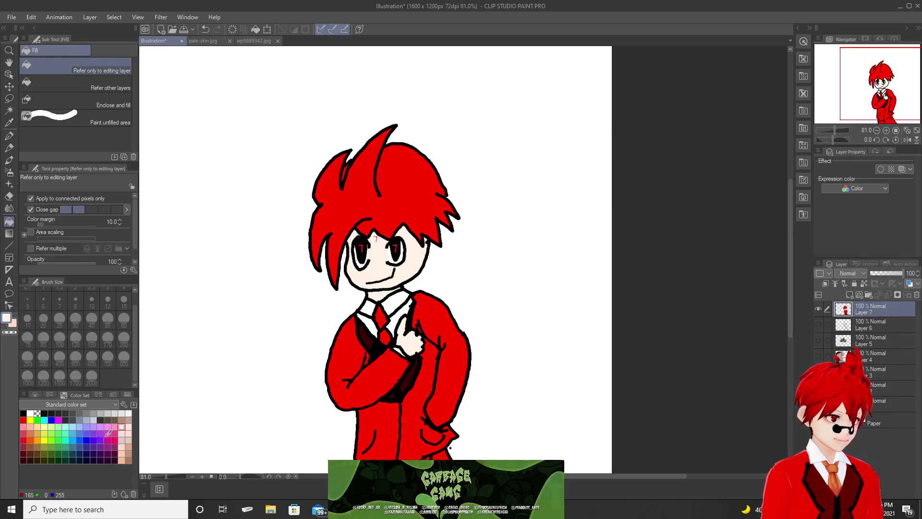
{"action": "scroll", "coordinate": [713, 228], "scroll_direction": "down", "scroll_amount": 1}
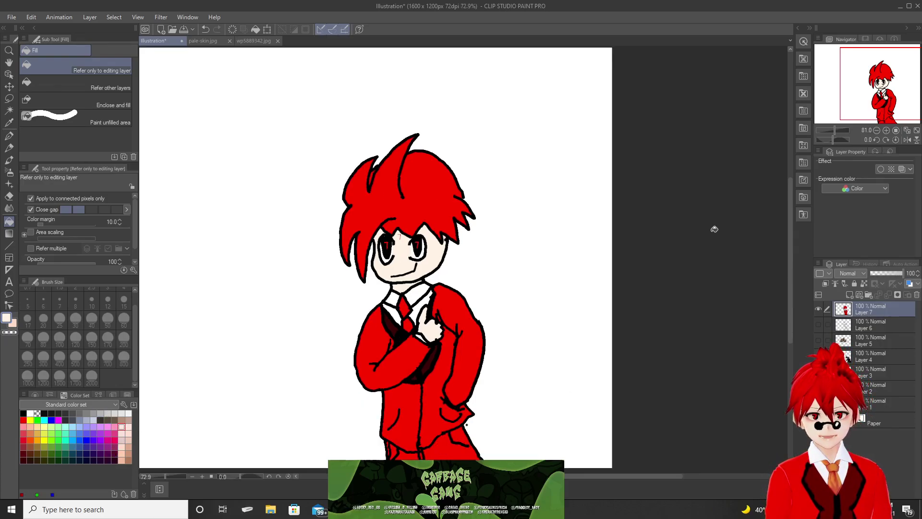
{"action": "left_click", "coordinate": [875, 189]}
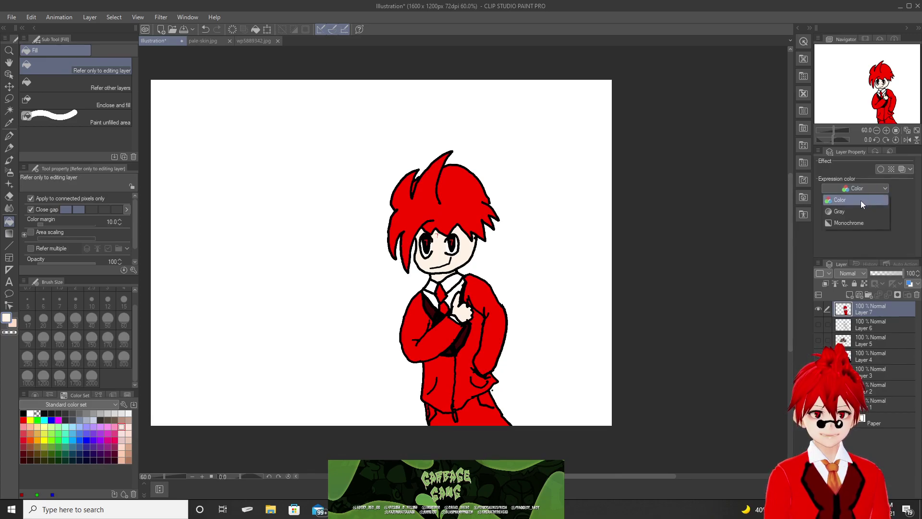
{"action": "left_click", "coordinate": [883, 201]}
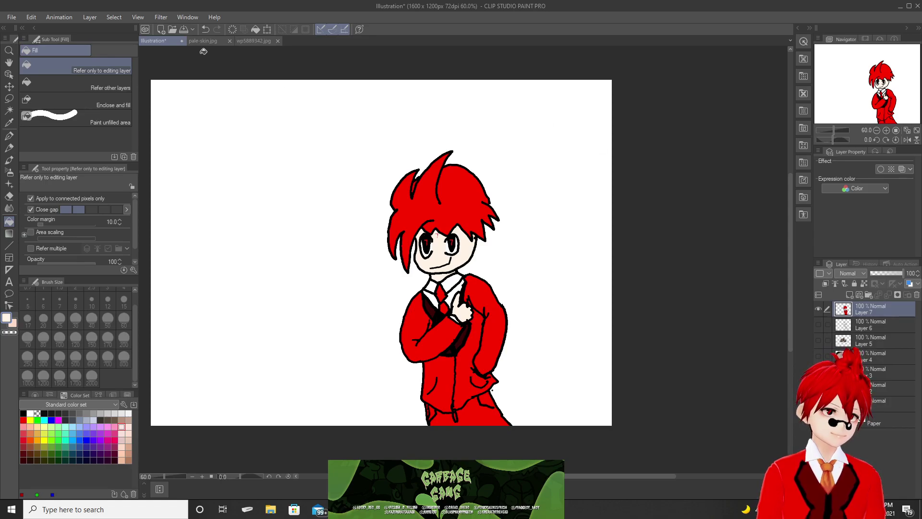
Close the pale-skin.jpg reference image and keep working in the existing illustration.
{"action": "left_click", "coordinate": [230, 41]}
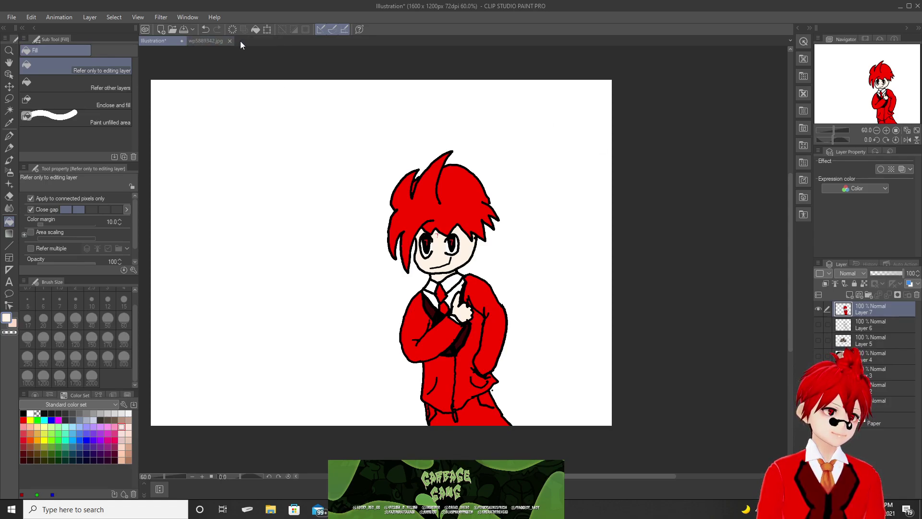
{"action": "left_click", "coordinate": [160, 30]}
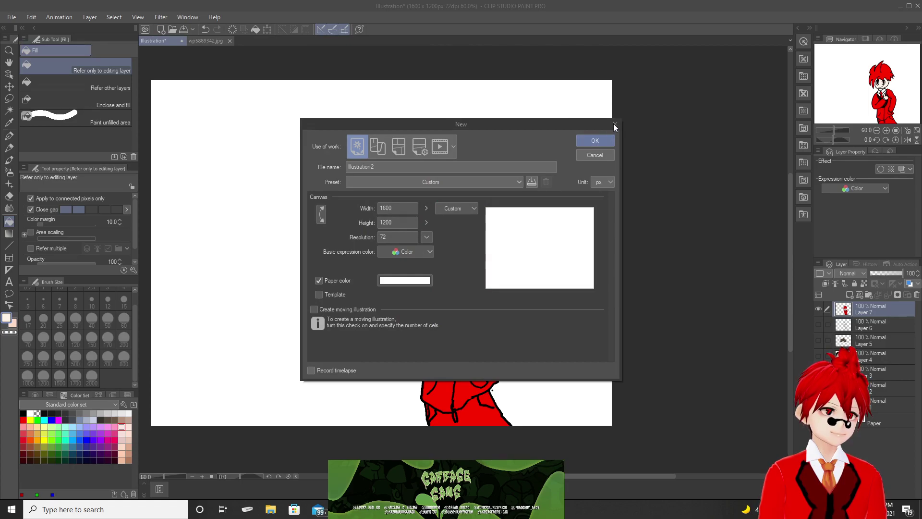
{"action": "left_click", "coordinate": [614, 125]}
Hide Layer 7 with the red-haired character and add a new raster layer above it.
{"action": "left_click", "coordinate": [819, 309]}
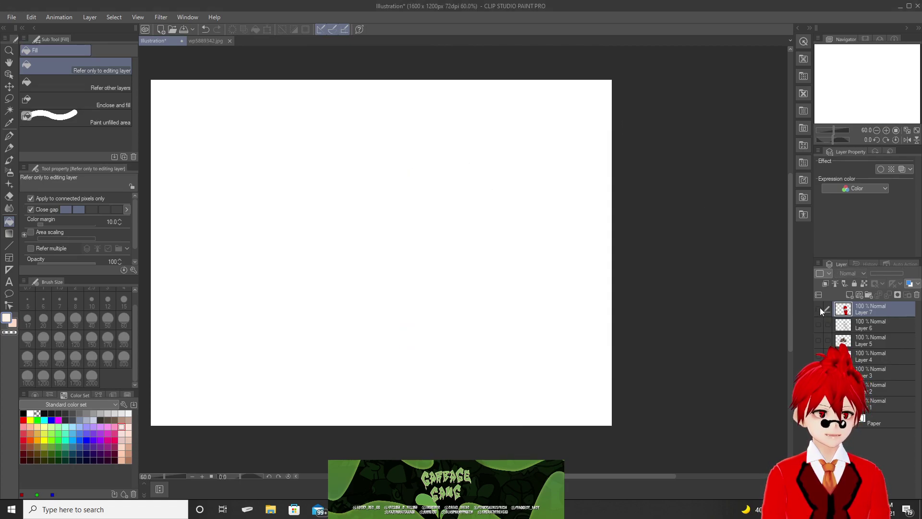
{"action": "right_click", "coordinate": [824, 322]}
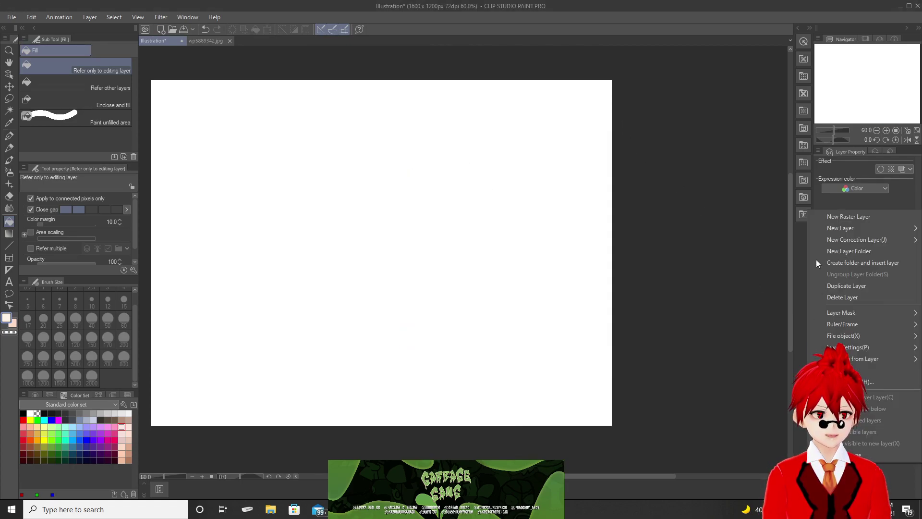
{"action": "left_click", "coordinate": [840, 216]}
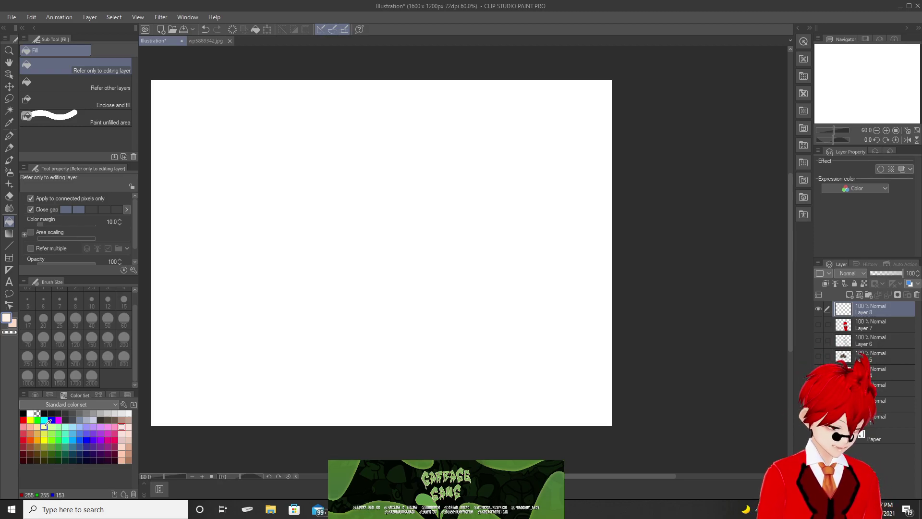
{"action": "left_click", "coordinate": [123, 405]}
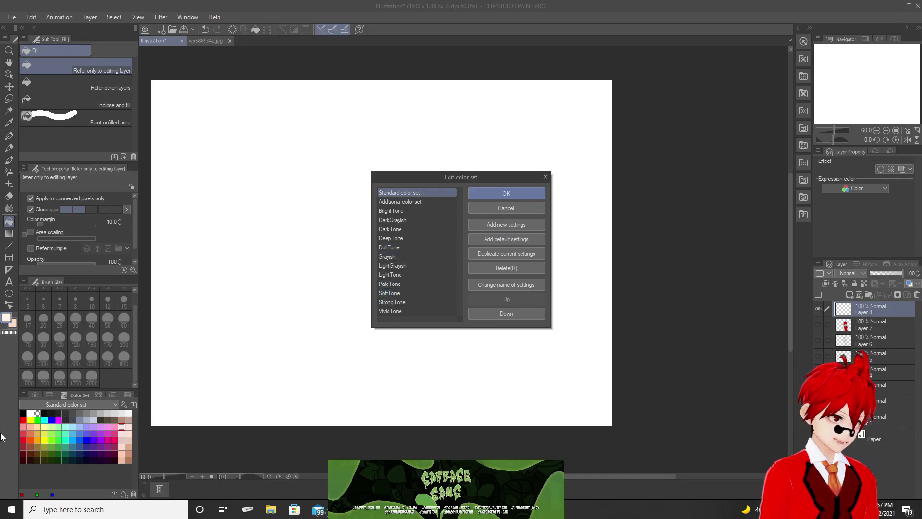
{"action": "left_click", "coordinate": [546, 177]}
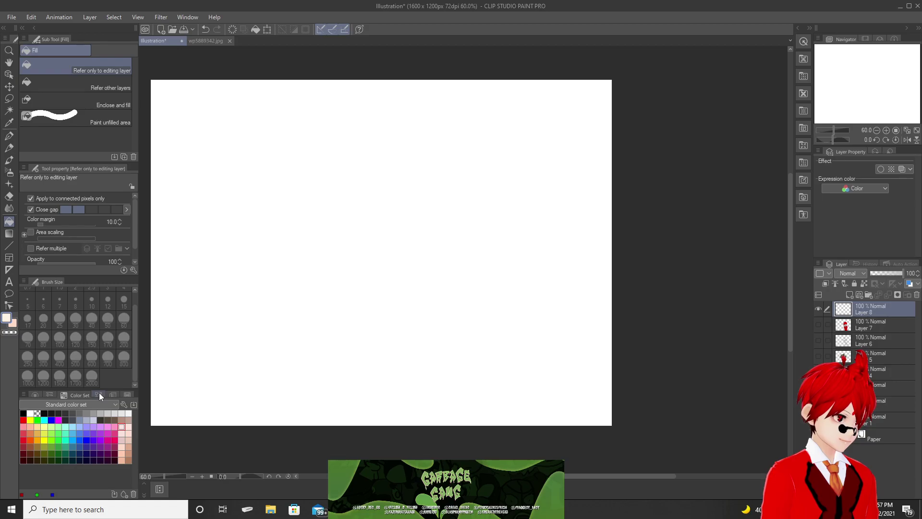
{"action": "left_click", "coordinate": [24, 393]}
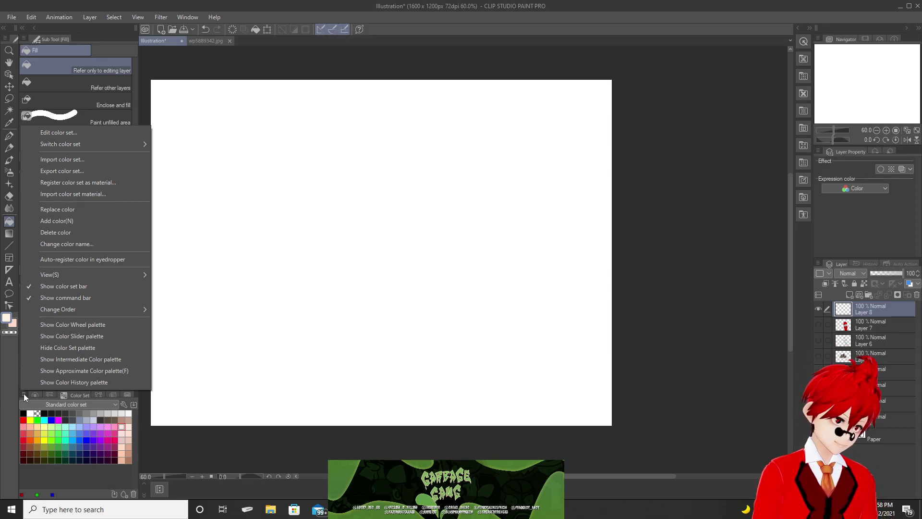
{"action": "left_click", "coordinate": [24, 393]}
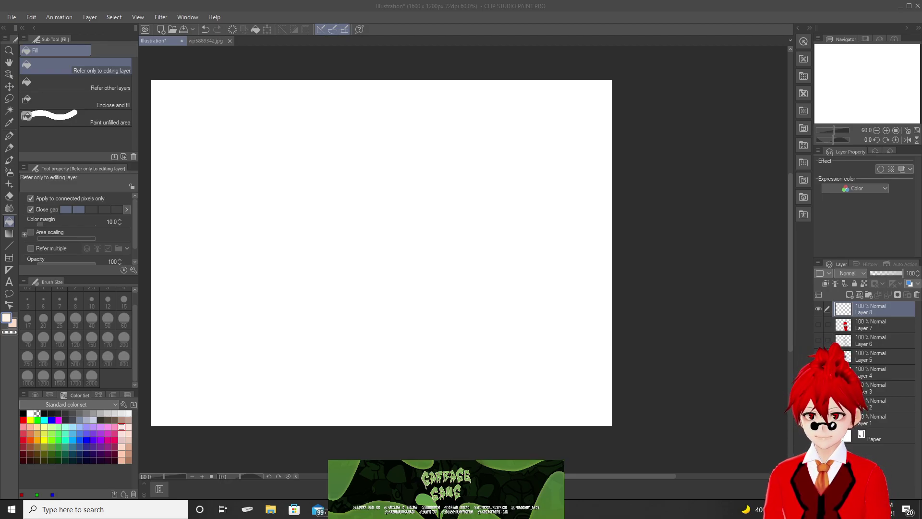
Bring the browser window over the canvas and pause the YouTube stream replay playing in it.
{"action": "left_click_drag", "start_coordinate": [921, 49], "coordinate": [826, 43]}
{"action": "scroll", "coordinate": [739, 193], "scroll_direction": "down", "scroll_amount": 3}
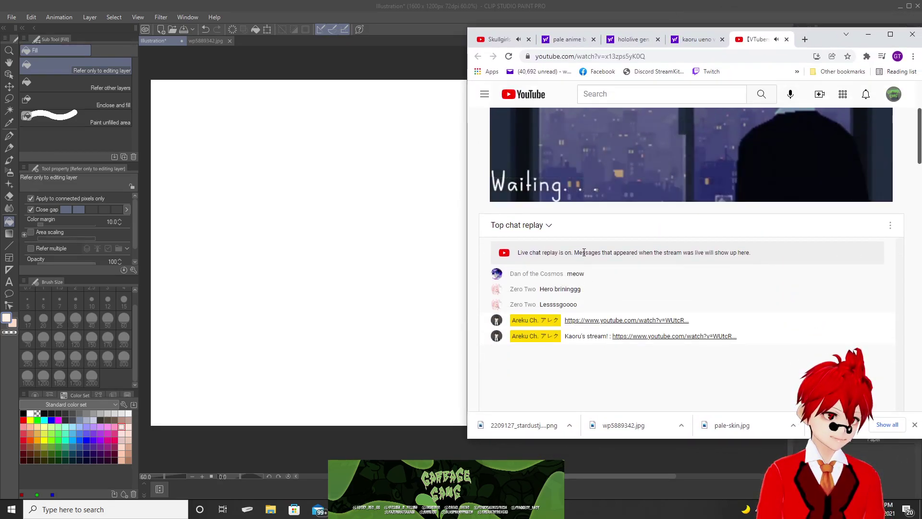
{"action": "scroll", "coordinate": [689, 216], "scroll_direction": "up", "scroll_amount": 2}
{"action": "scroll", "coordinate": [687, 216], "scroll_direction": "up", "scroll_amount": 1}
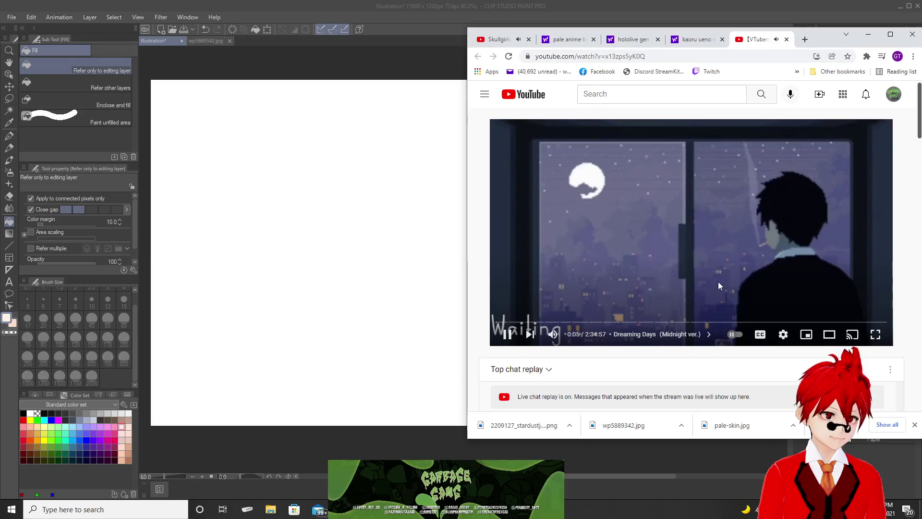
{"action": "left_click", "coordinate": [760, 278]}
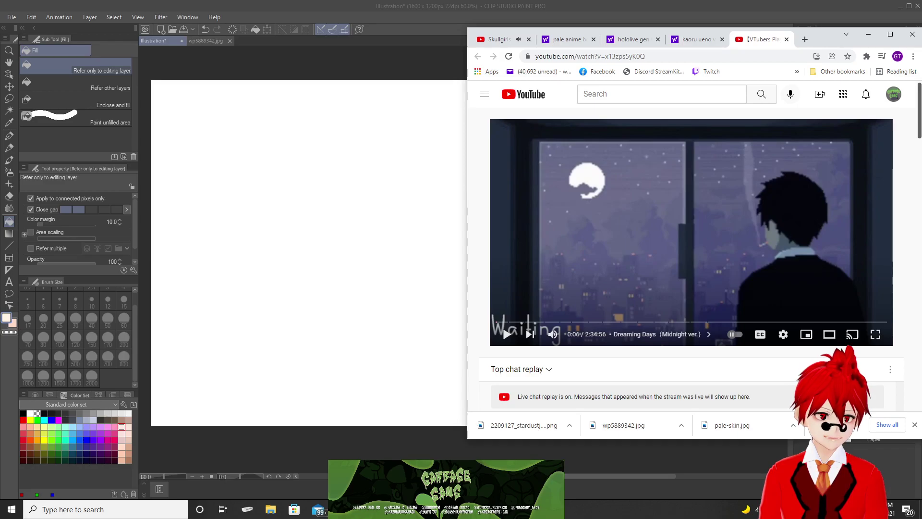
Open the link to Kaoru's stream from the chat replay below the paused video.
{"action": "scroll", "coordinate": [883, 359], "scroll_direction": "down", "scroll_amount": 4}
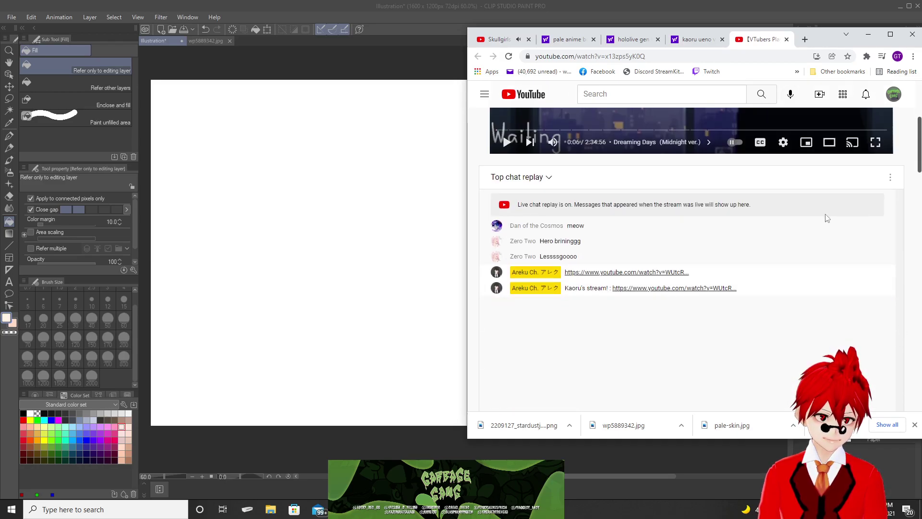
{"action": "scroll", "coordinate": [674, 154], "scroll_direction": "down", "scroll_amount": 2}
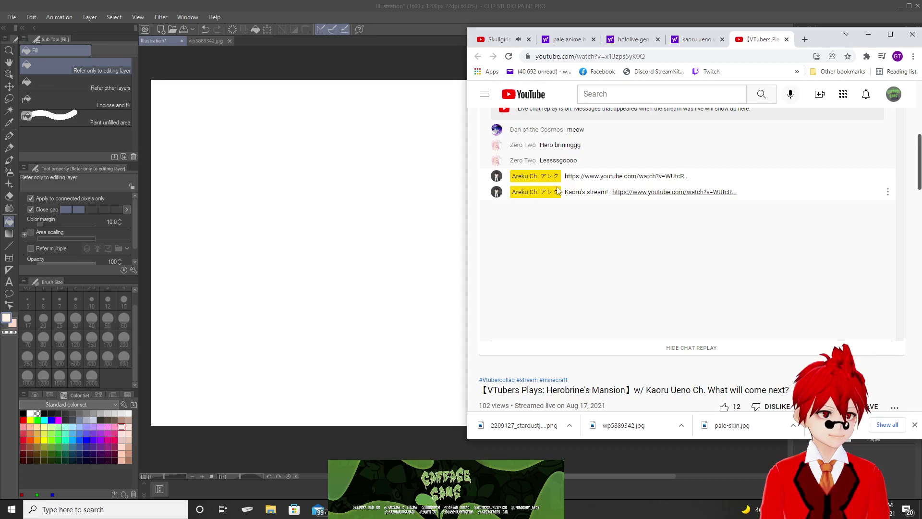
{"action": "left_click", "coordinate": [629, 197]}
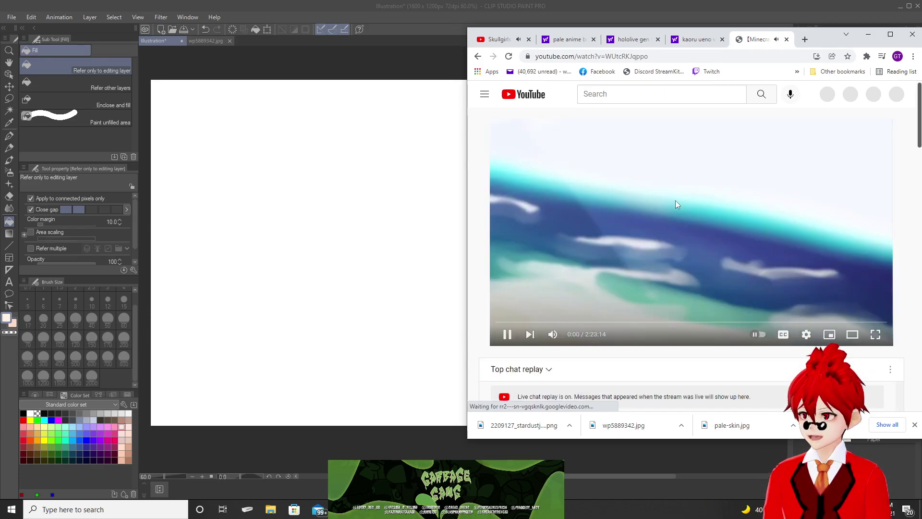
Skip the Minecraft stream ahead to about 7:30 and pause it with the green-haired character in view.
{"action": "scroll", "coordinate": [675, 200], "scroll_direction": "down", "scroll_amount": 3}
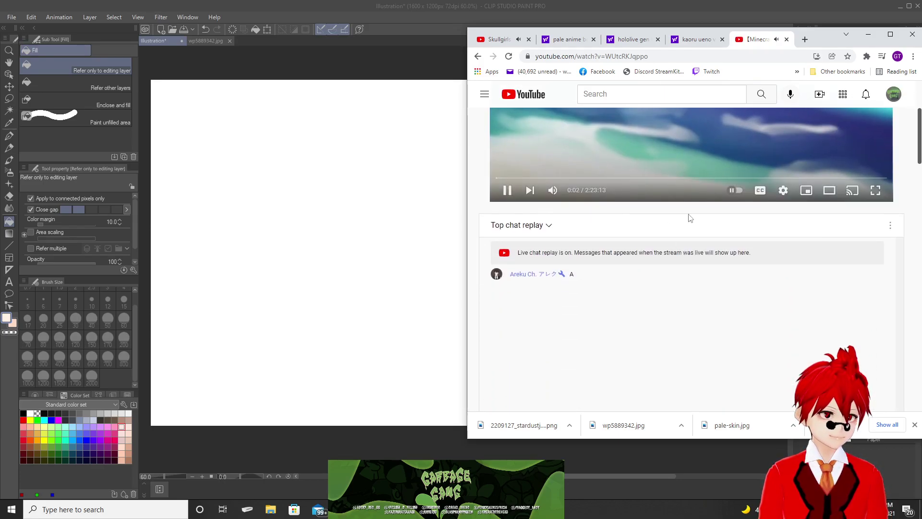
{"action": "scroll", "coordinate": [684, 236], "scroll_direction": "up", "scroll_amount": 3}
{"action": "left_click", "coordinate": [516, 321]}
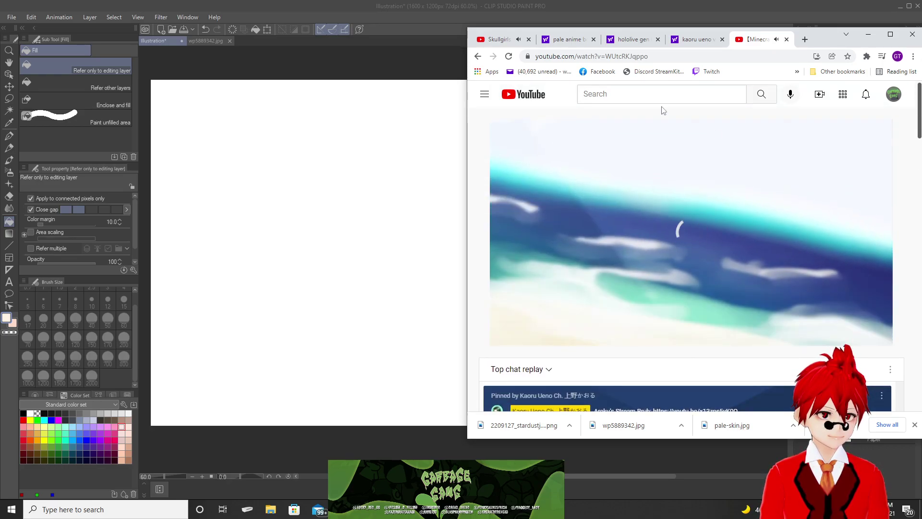
{"action": "scroll", "coordinate": [620, 337], "scroll_direction": "down", "scroll_amount": 2}
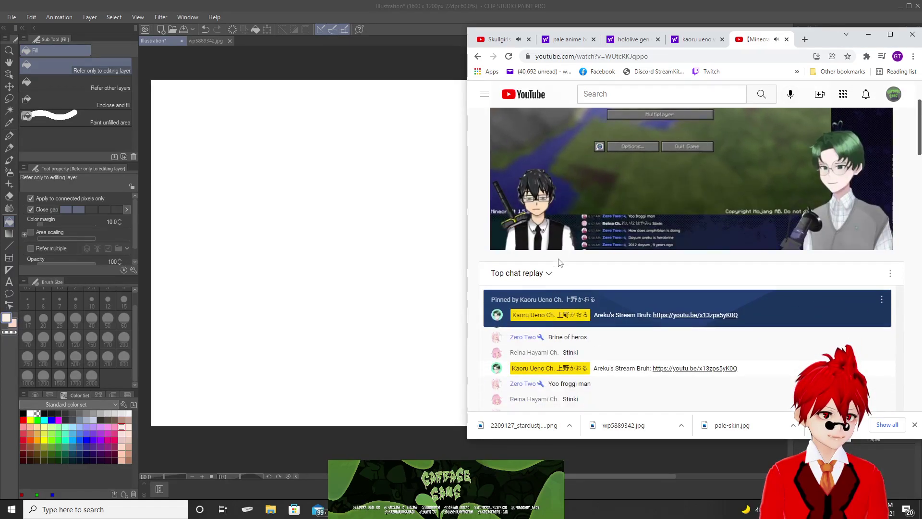
{"action": "scroll", "coordinate": [641, 155], "scroll_direction": "up", "scroll_amount": 1}
{"action": "left_click", "coordinate": [641, 158]}
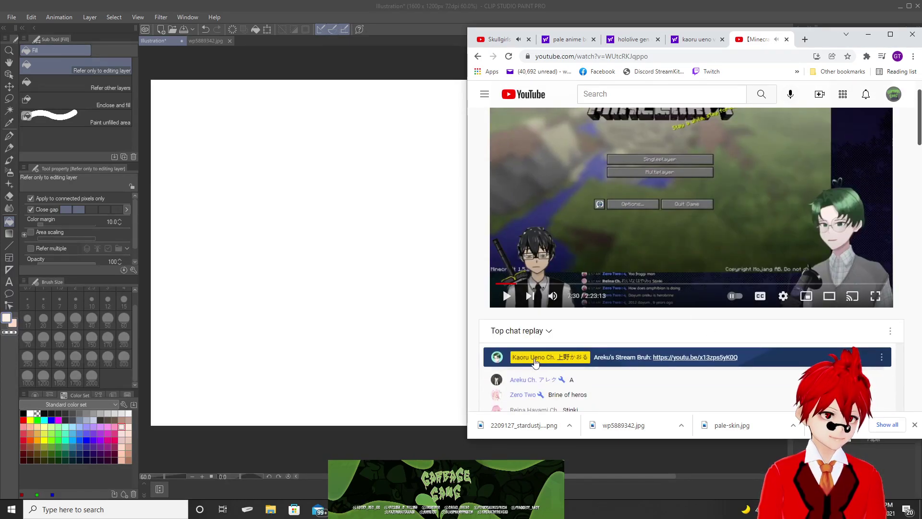
Search YouTube for "kaoru ueno" and open the Kaoru Ueno Ch. channel page.
{"action": "scroll", "coordinate": [701, 278], "scroll_direction": "up", "scroll_amount": 1}
{"action": "left_click", "coordinate": [681, 92]}
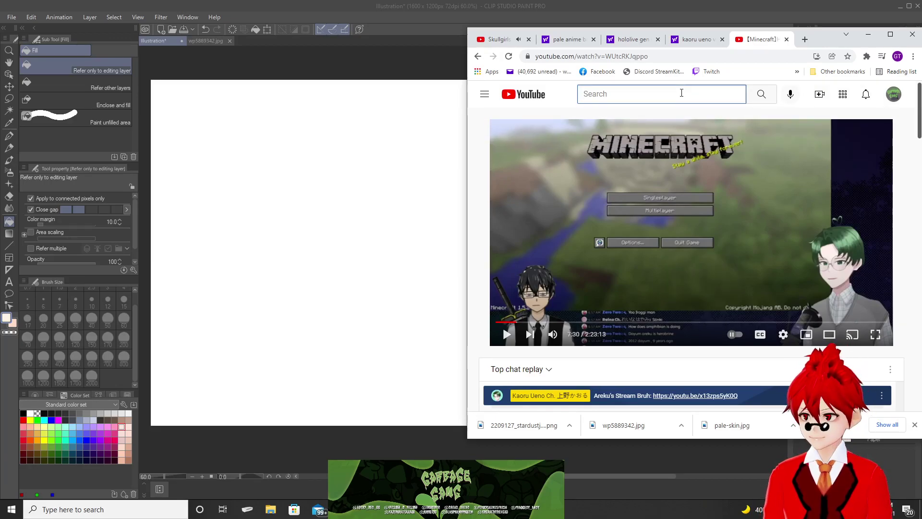
{"action": "type", "text": "kao"}
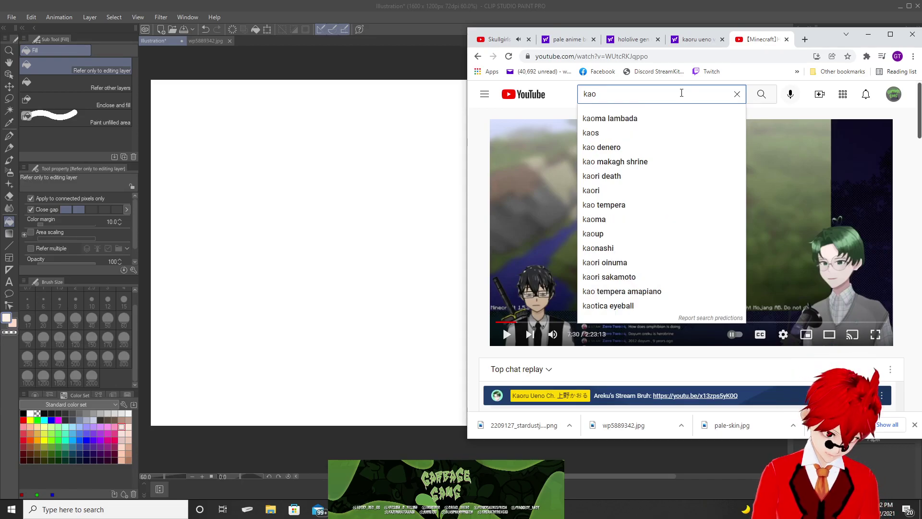
{"action": "type", "text": "ru ueno"}
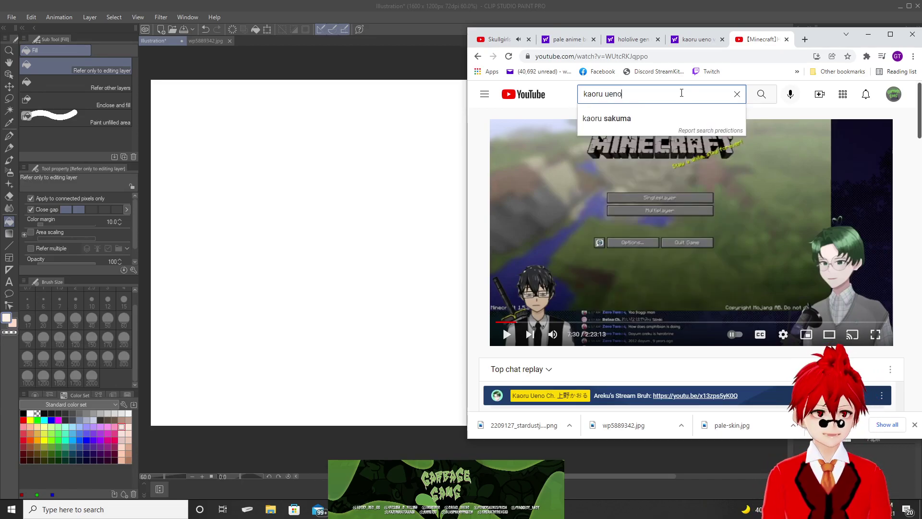
{"action": "key", "text": "Return"}
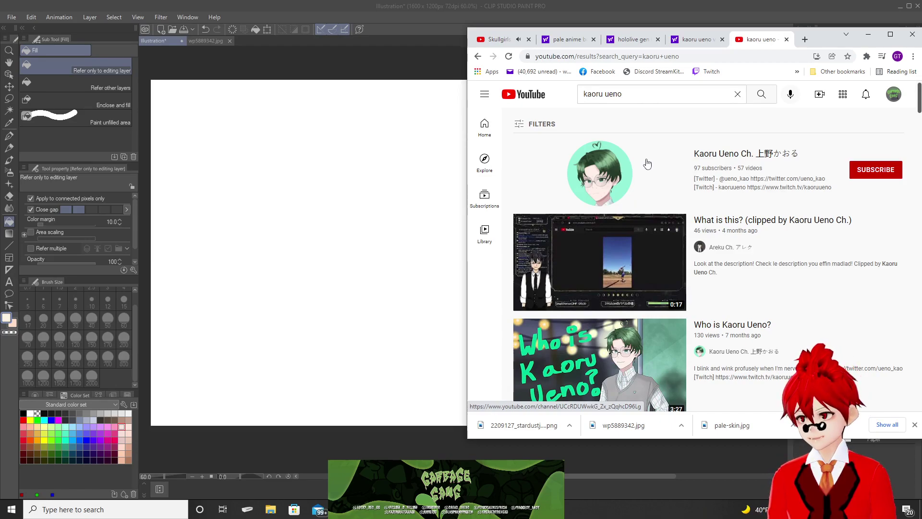
{"action": "scroll", "coordinate": [646, 164], "scroll_direction": "down", "scroll_amount": 2}
{"action": "scroll", "coordinate": [752, 219], "scroll_direction": "up", "scroll_amount": 2}
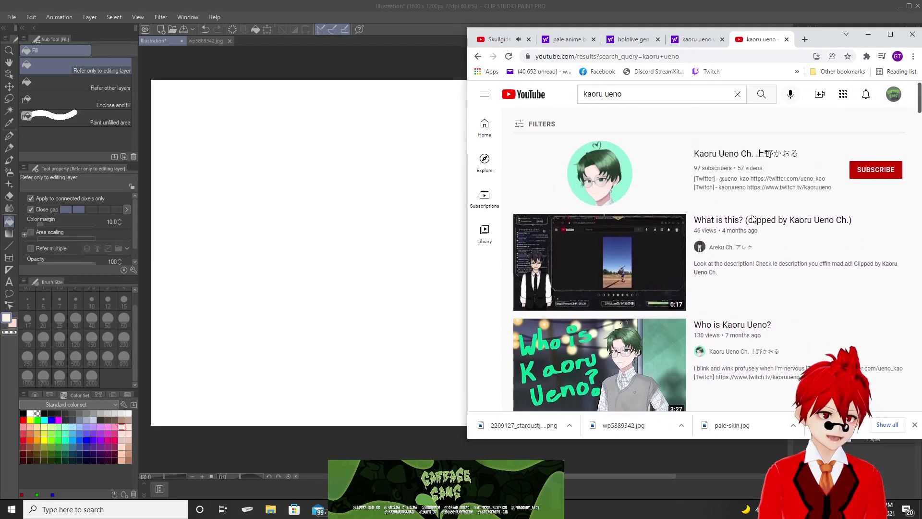
{"action": "left_click", "coordinate": [598, 192]}
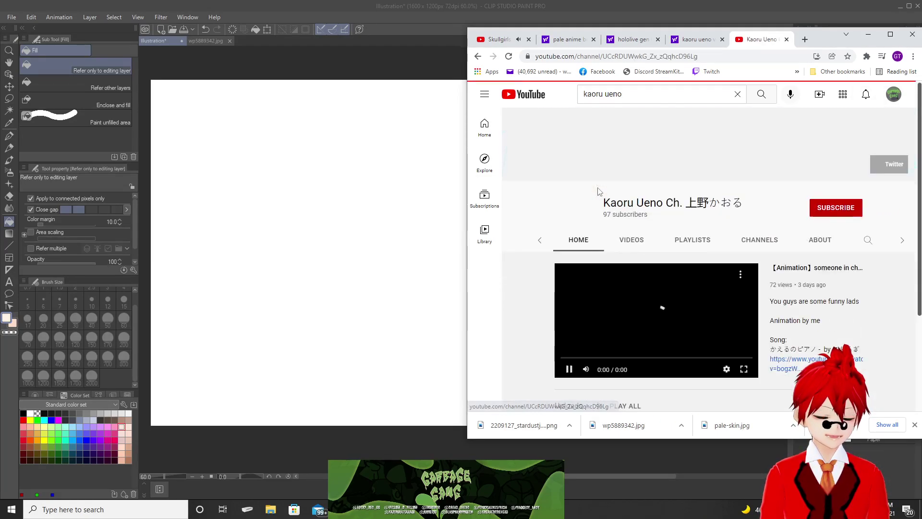
Pause the channel's featured animation and look through the Uploads row for a character reference.
{"action": "scroll", "coordinate": [681, 230], "scroll_direction": "down", "scroll_amount": 3}
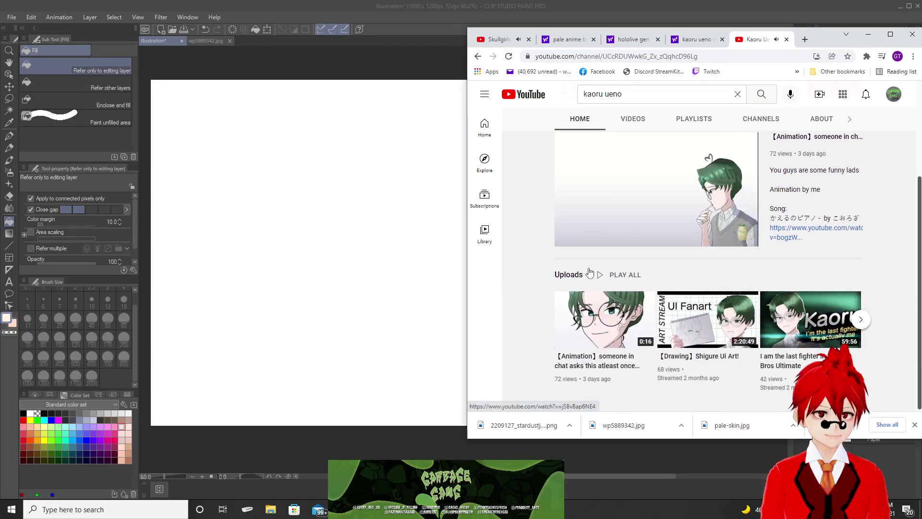
{"action": "left_click", "coordinate": [664, 174]}
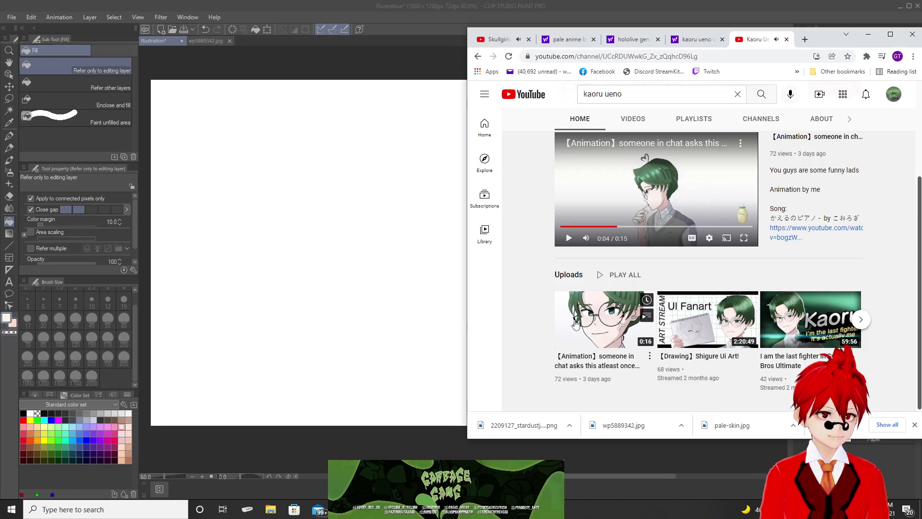
{"action": "left_click", "coordinate": [865, 325]}
{"action": "left_click", "coordinate": [866, 326]}
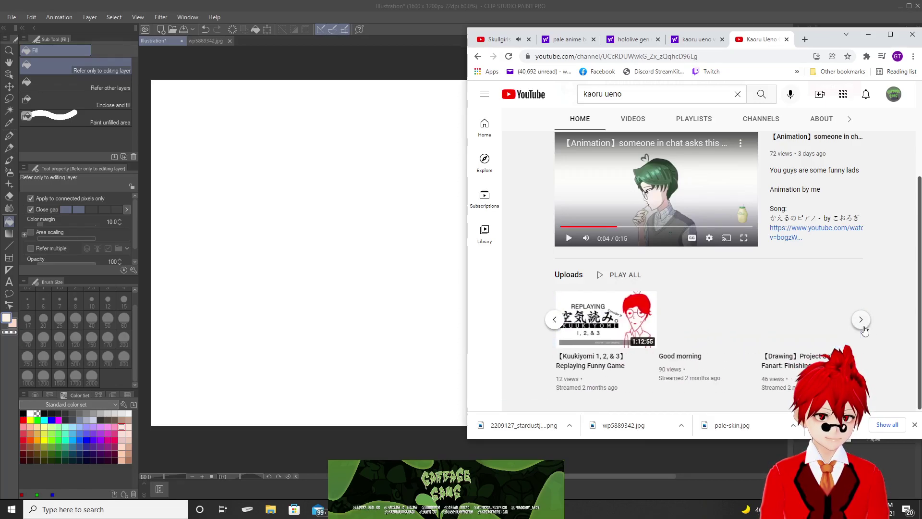
{"action": "left_click", "coordinate": [865, 329]}
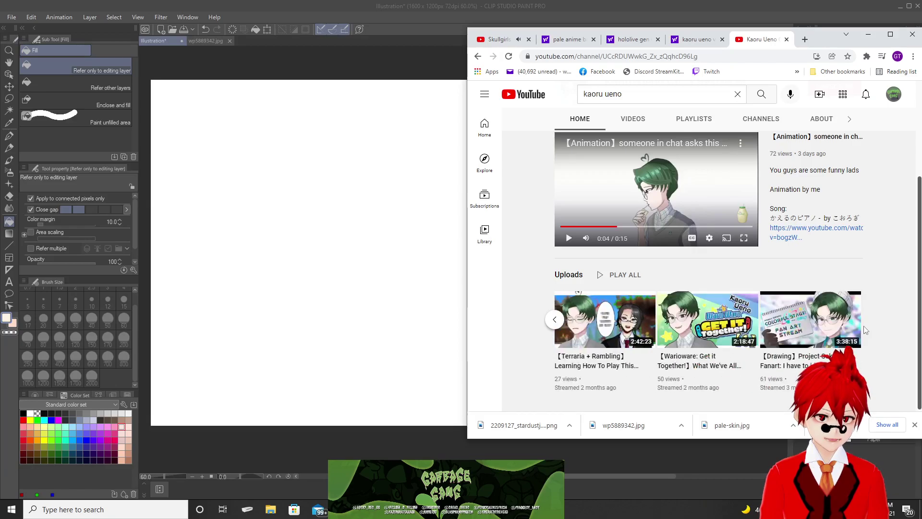
Look through the full list of the channel's videos for a stream that shows the green-haired character.
{"action": "scroll", "coordinate": [878, 294], "scroll_direction": "up", "scroll_amount": 5}
{"action": "left_click", "coordinate": [646, 238]}
{"action": "scroll", "coordinate": [646, 239], "scroll_direction": "down", "scroll_amount": 2}
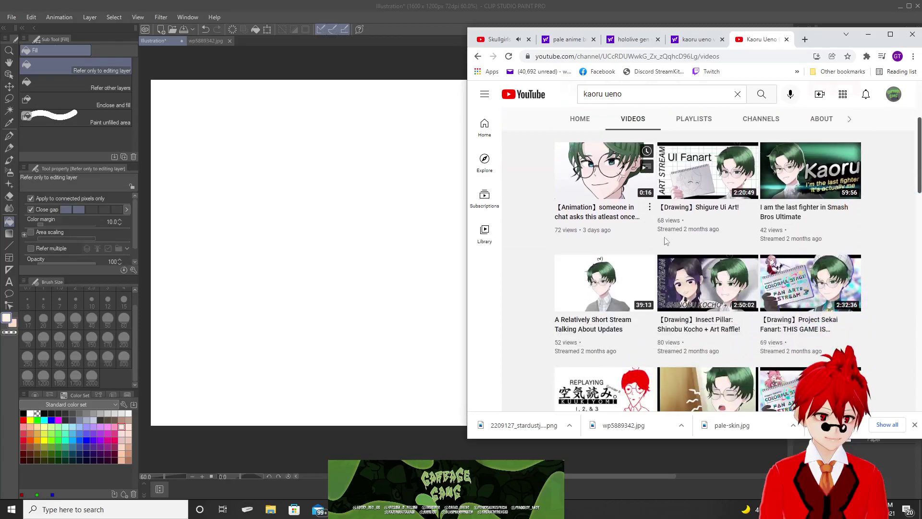
{"action": "scroll", "coordinate": [833, 275], "scroll_direction": "down", "scroll_amount": 7}
{"action": "scroll", "coordinate": [833, 274], "scroll_direction": "up", "scroll_amount": 4}
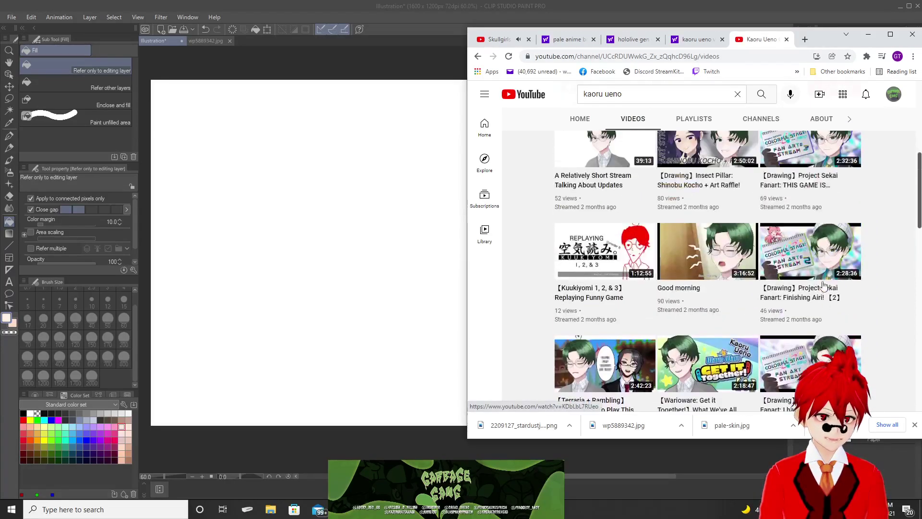
{"action": "scroll", "coordinate": [833, 275], "scroll_direction": "down", "scroll_amount": 5}
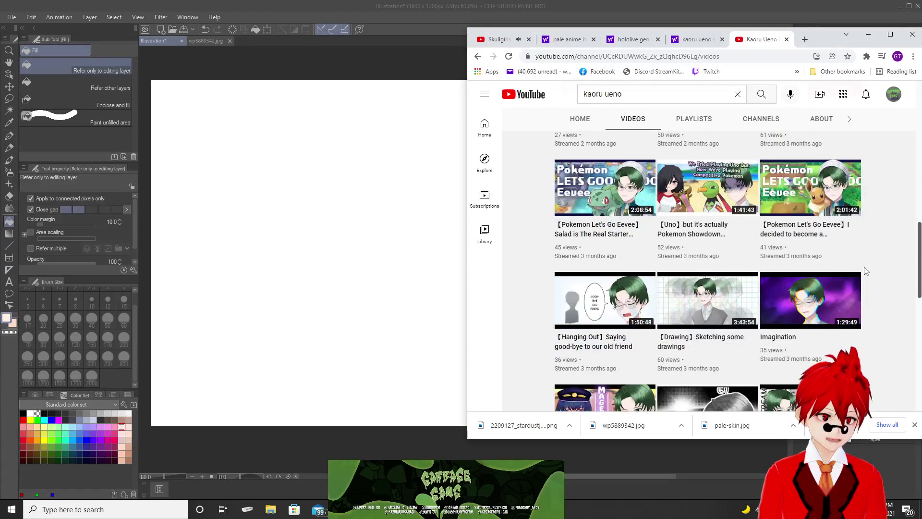
{"action": "scroll", "coordinate": [865, 271], "scroll_direction": "down", "scroll_amount": 3}
{"action": "scroll", "coordinate": [866, 272], "scroll_direction": "down", "scroll_amount": 5}
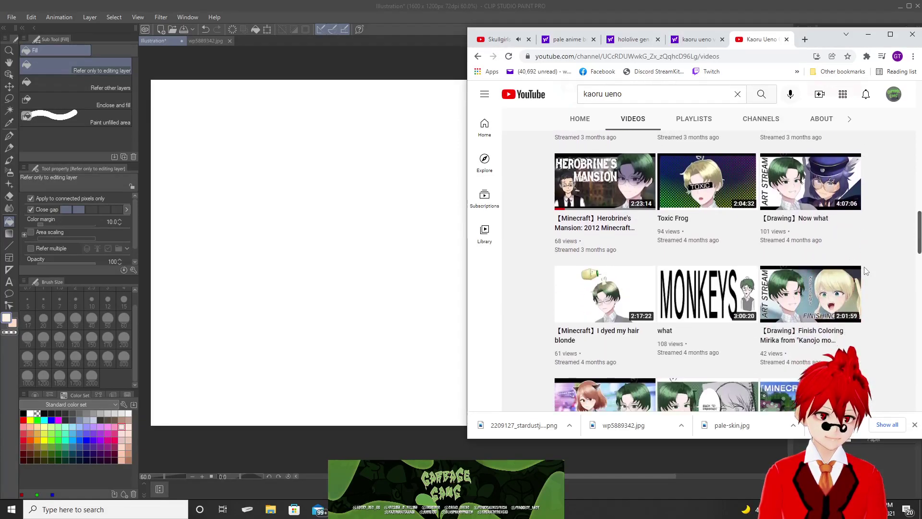
{"action": "scroll", "coordinate": [863, 267], "scroll_direction": "down", "scroll_amount": 5}
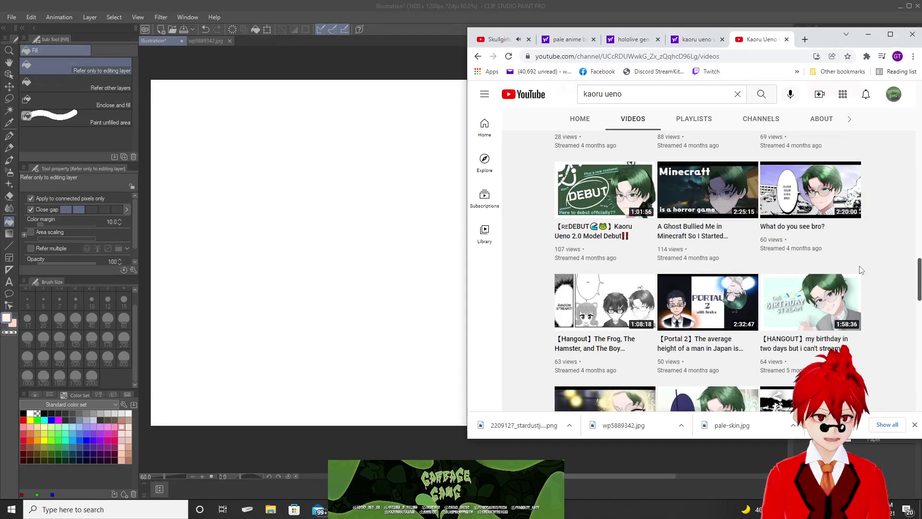
{"action": "scroll", "coordinate": [860, 270], "scroll_direction": "down", "scroll_amount": 5}
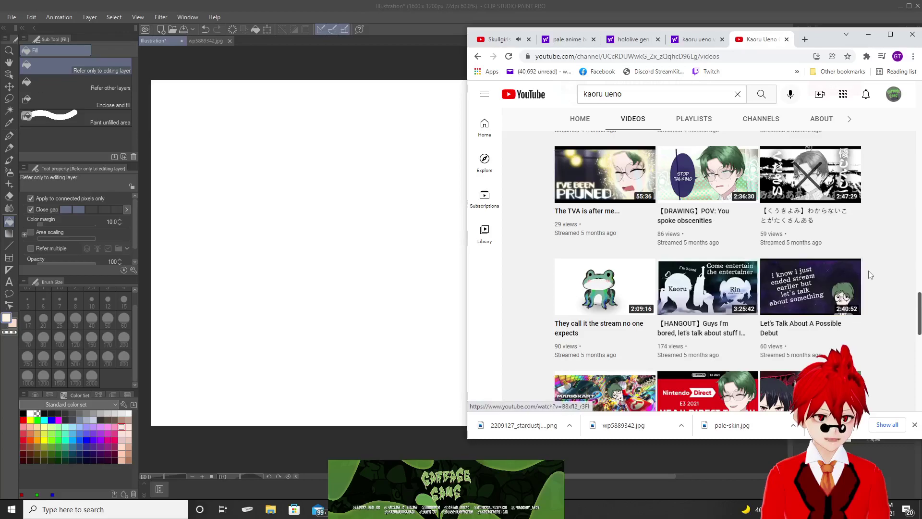
{"action": "scroll", "coordinate": [860, 270], "scroll_direction": "down", "scroll_amount": 4}
{"action": "scroll", "coordinate": [860, 270], "scroll_direction": "up", "scroll_amount": 4}
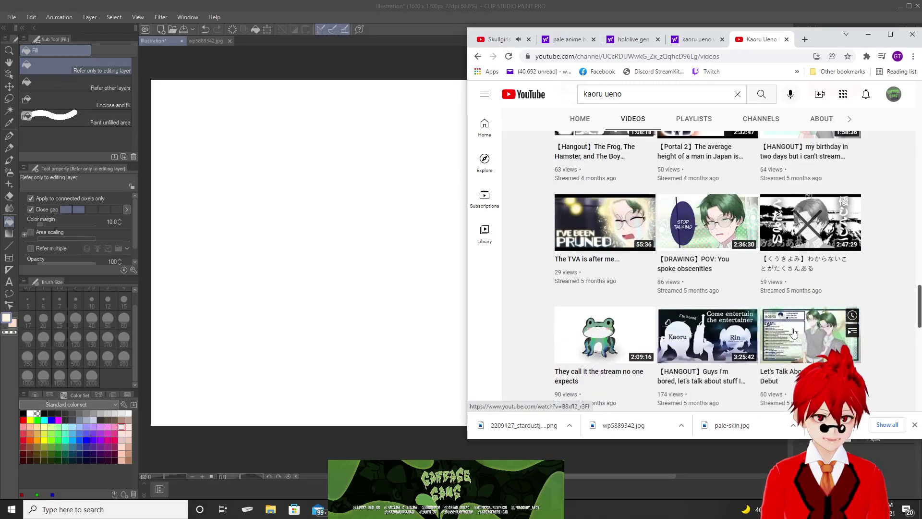
Open the stream "Let's Talk About A Possible Debut" and skip to about 14:42, where the character's full-body view appears.
{"action": "left_click", "coordinate": [793, 329]}
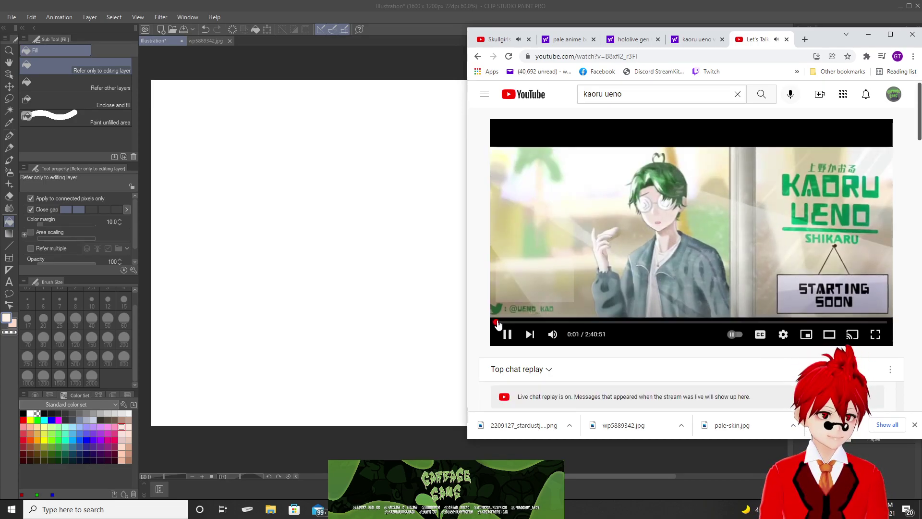
{"action": "left_click", "coordinate": [499, 322]}
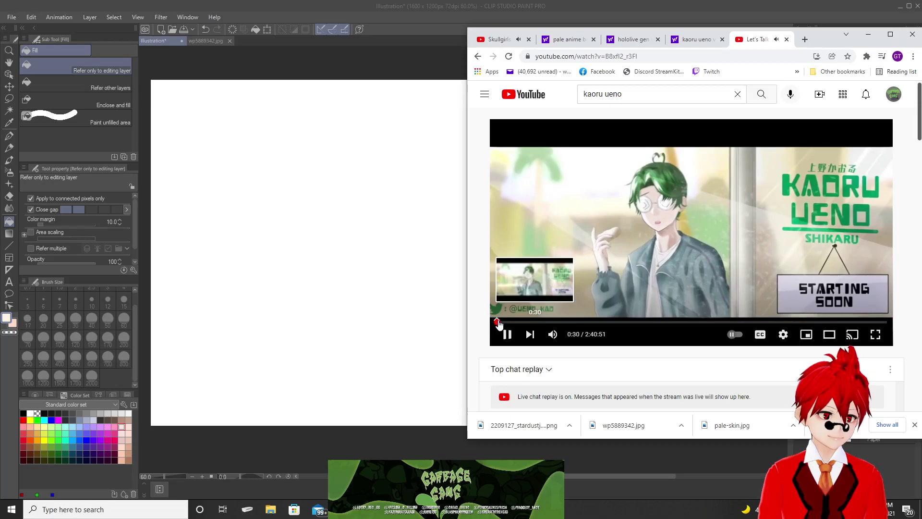
{"action": "left_click", "coordinate": [504, 323]}
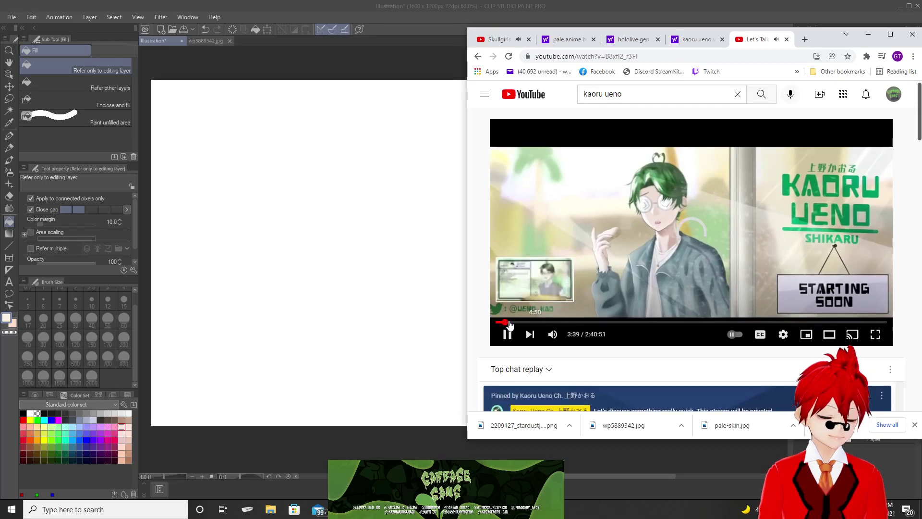
{"action": "left_click", "coordinate": [512, 323]}
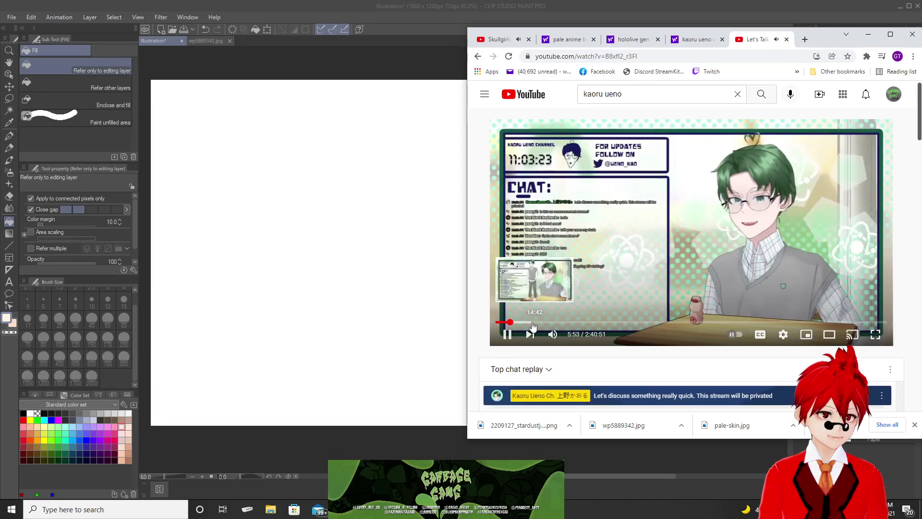
{"action": "left_click", "coordinate": [532, 322]}
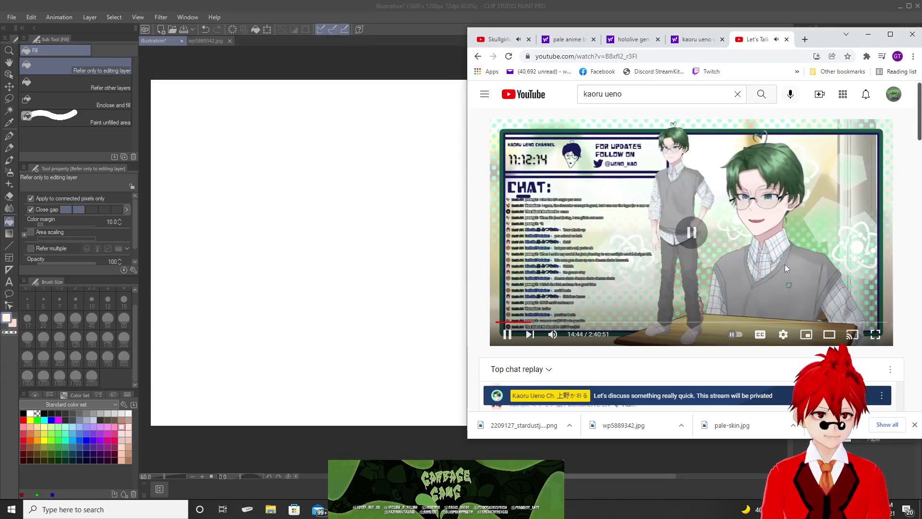
Minimize the browser, return to Clip Studio Paint, centre the canvas and choose the Real pencil with black.
{"action": "left_click", "coordinate": [868, 34]}
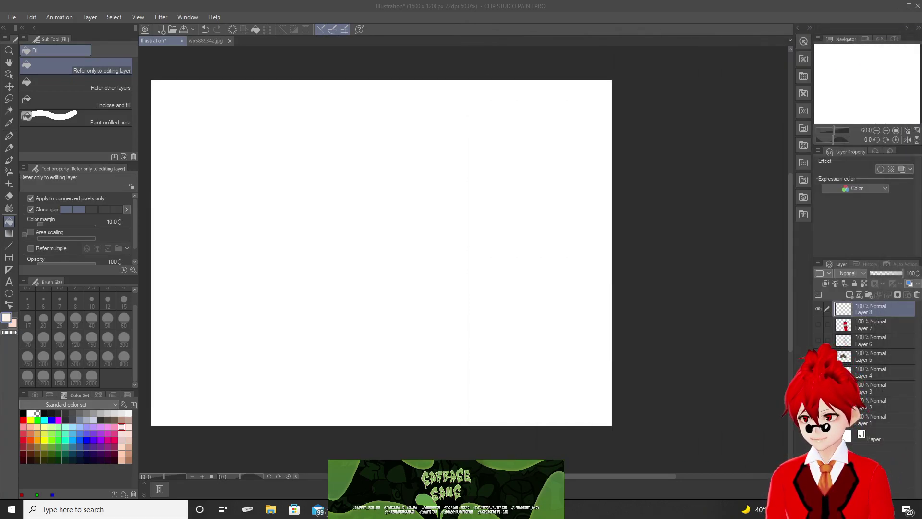
{"action": "left_click", "coordinate": [642, 63]}
{"action": "left_click_drag", "start_coordinate": [620, 9], "coordinate": [649, 1]}
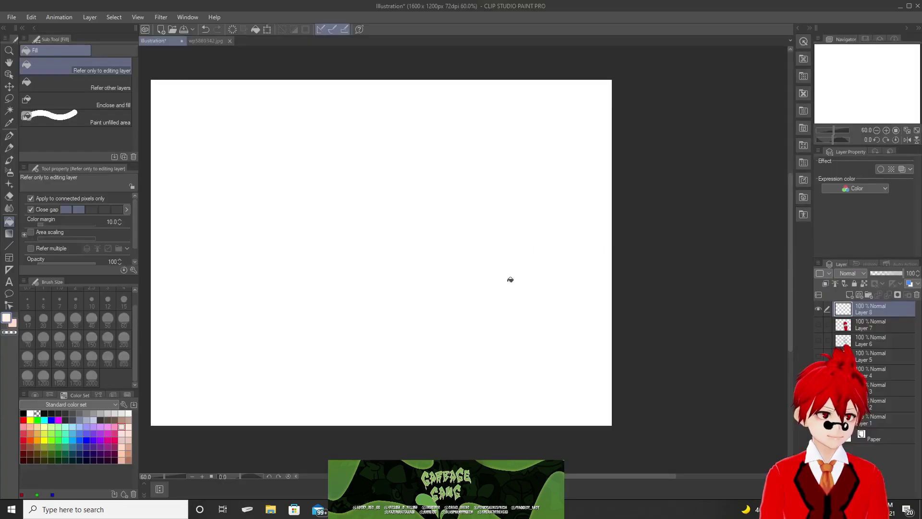
{"action": "left_click_drag", "start_coordinate": [617, 479], "coordinate": [585, 481]}
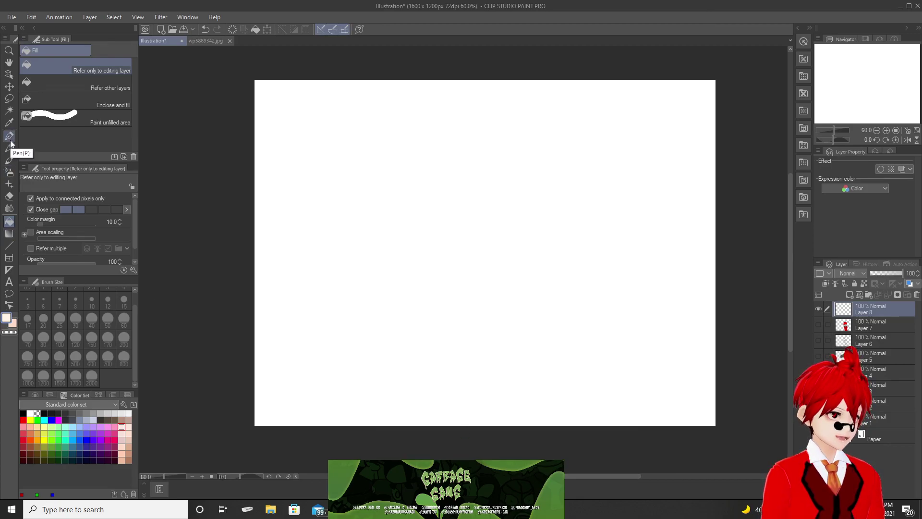
{"action": "left_click", "coordinate": [9, 148]}
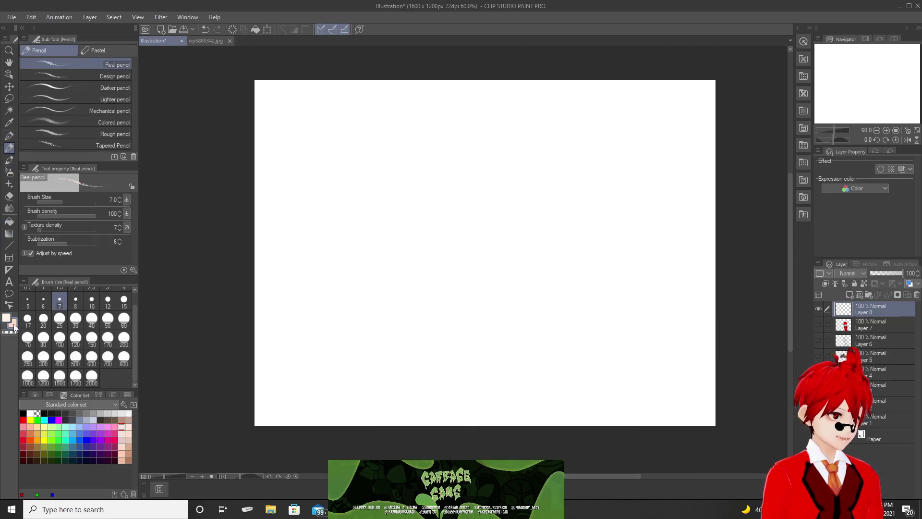
{"action": "left_click", "coordinate": [23, 413]}
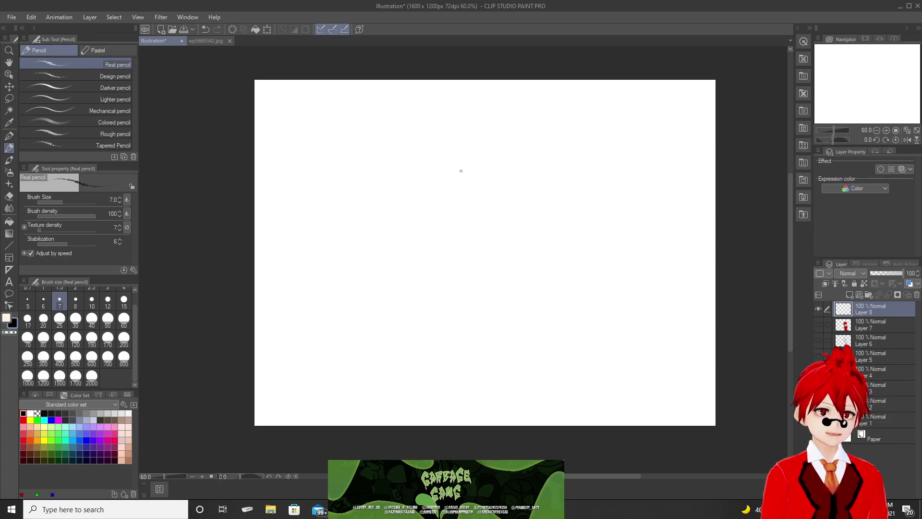
Reduce the painting window to uncover the desktop, open the GG Designs folder and bring its window fully into view.
{"action": "mouse_move", "coordinate": [825, 7]}
{"action": "left_mouse_down"}
{"action": "mouse_move", "coordinate": [817, 25]}
{"action": "mouse_move", "coordinate": [550, 65]}
{"action": "left_mouse_up"}
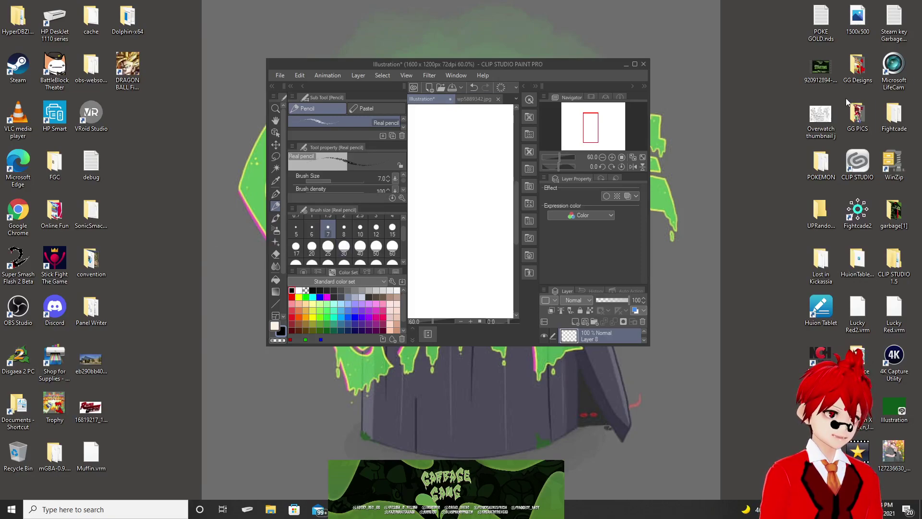
{"action": "left_click", "coordinate": [863, 82]}
{"action": "double_click", "coordinate": [858, 76]}
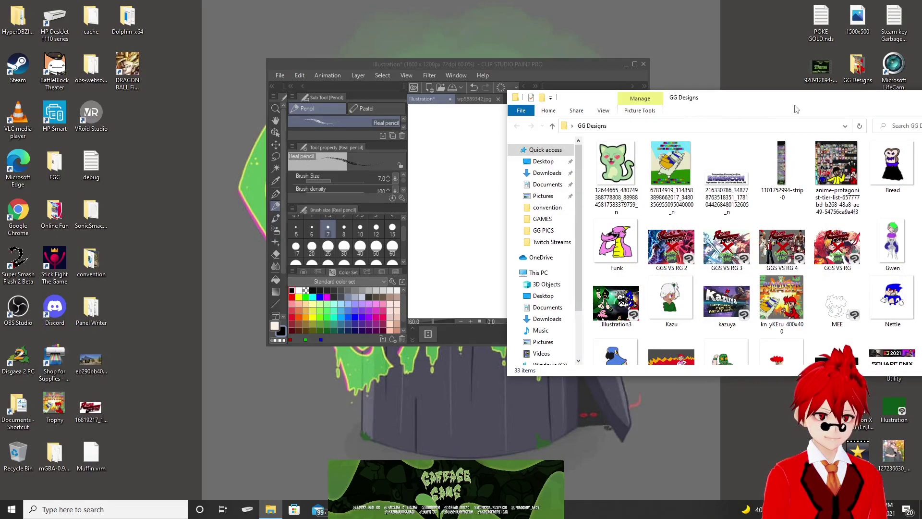
{"action": "left_click_drag", "start_coordinate": [798, 101], "coordinate": [651, 121]}
Open the images Bread, Cutey, Funk, Kazu, Nettle, Pidgeon, Rag, Red, Tae and White together from the GG Designs folder.
{"action": "left_click", "coordinate": [755, 195]}
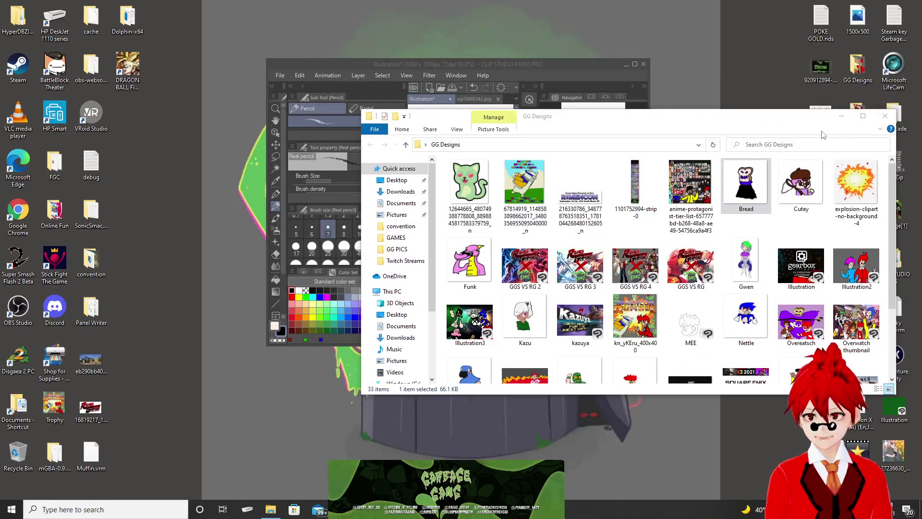
{"action": "left_click_drag", "start_coordinate": [829, 113], "coordinate": [852, 112]}
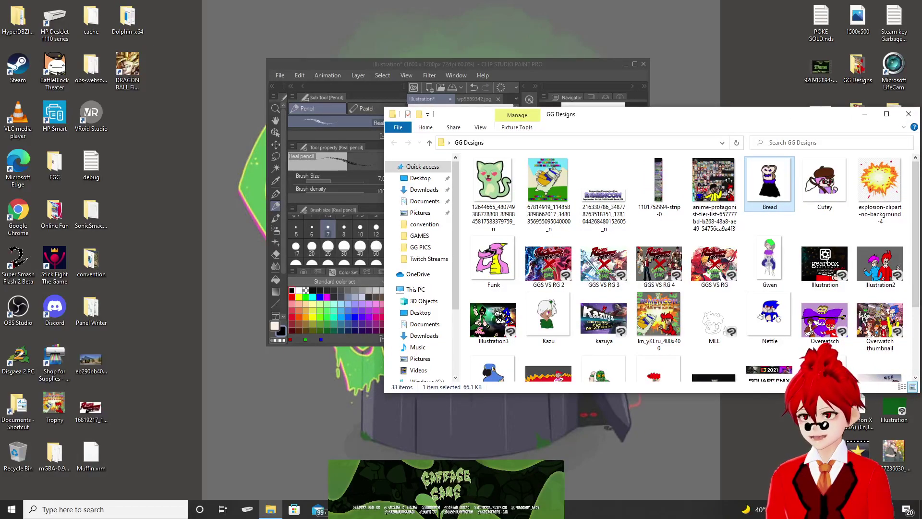
{"action": "left_click", "coordinate": [812, 192], "text": "ctrl"}
{"action": "scroll", "coordinate": [817, 197], "scroll_direction": "down", "scroll_amount": 2}
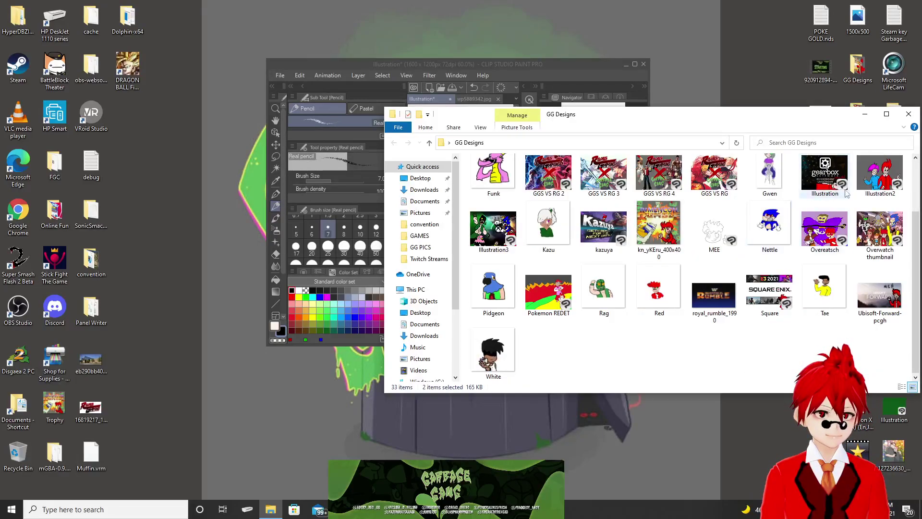
{"action": "left_click", "coordinate": [504, 187], "text": "ctrl"}
{"action": "scroll", "coordinate": [506, 211], "scroll_direction": "up", "scroll_amount": 1}
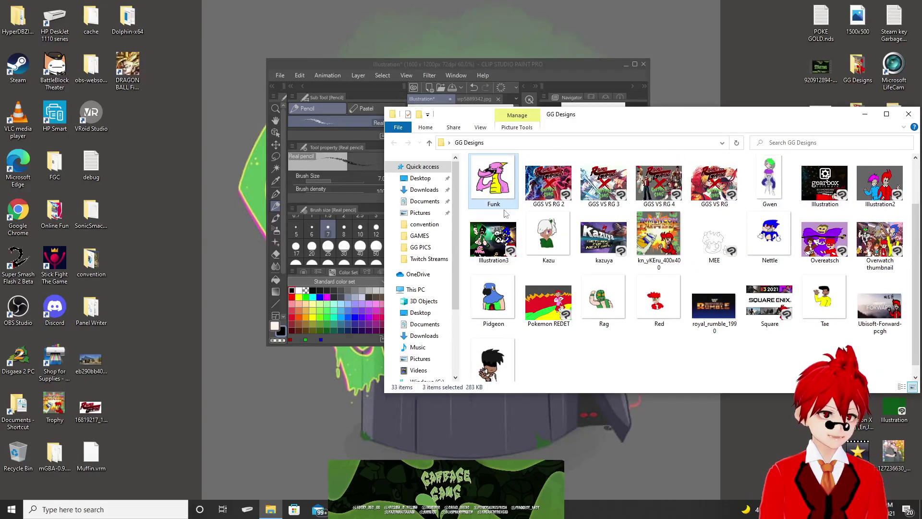
{"action": "left_click", "coordinate": [547, 235], "text": "ctrl"}
{"action": "left_click", "coordinate": [768, 235], "text": "ctrl"}
{"action": "left_click", "coordinate": [493, 298], "text": "ctrl"}
{"action": "left_click", "coordinate": [603, 298], "text": "ctrl"}
{"action": "left_click", "coordinate": [659, 297], "text": "ctrl"}
{"action": "left_click", "coordinate": [818, 309], "text": "ctrl"}
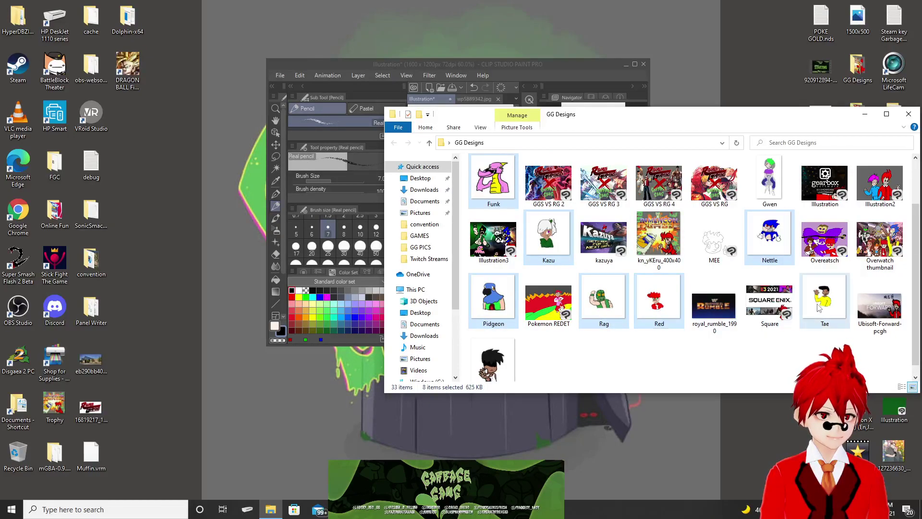
{"action": "left_click", "coordinate": [494, 358], "text": "ctrl"}
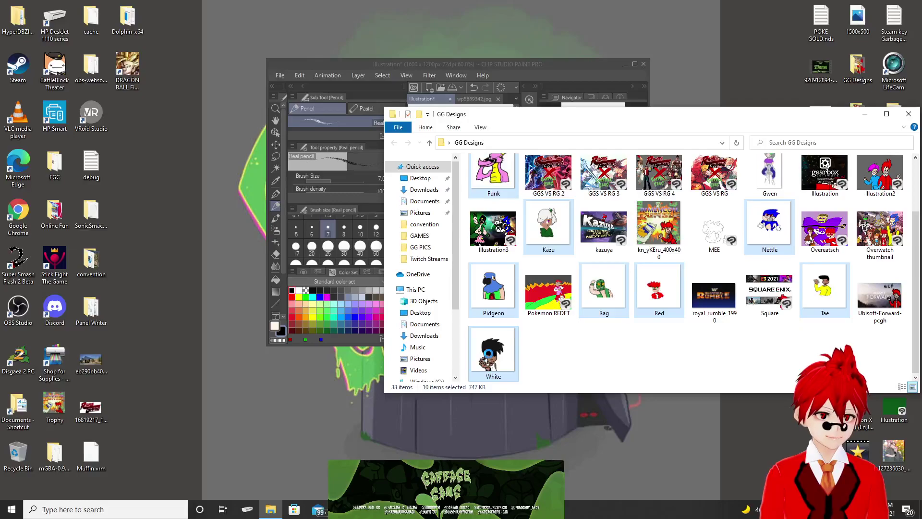
{"action": "right_click", "coordinate": [489, 356]}
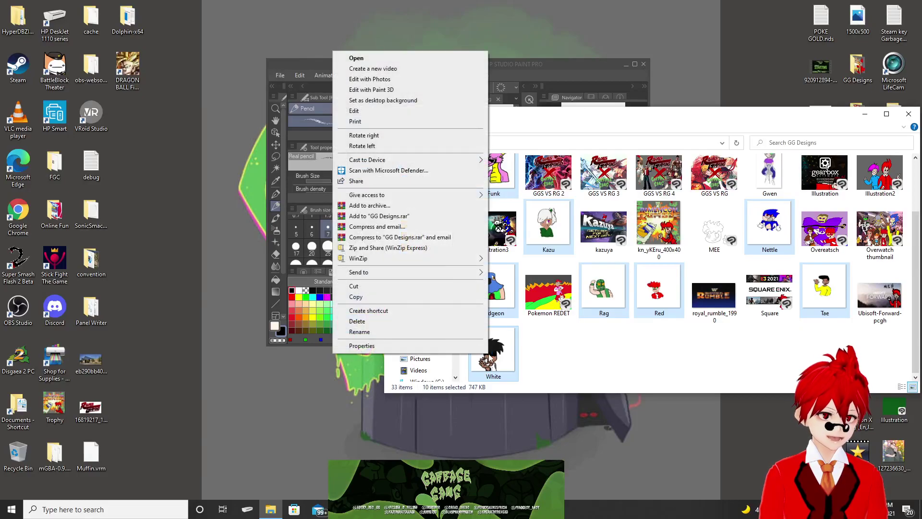
{"action": "left_click", "coordinate": [392, 59]}
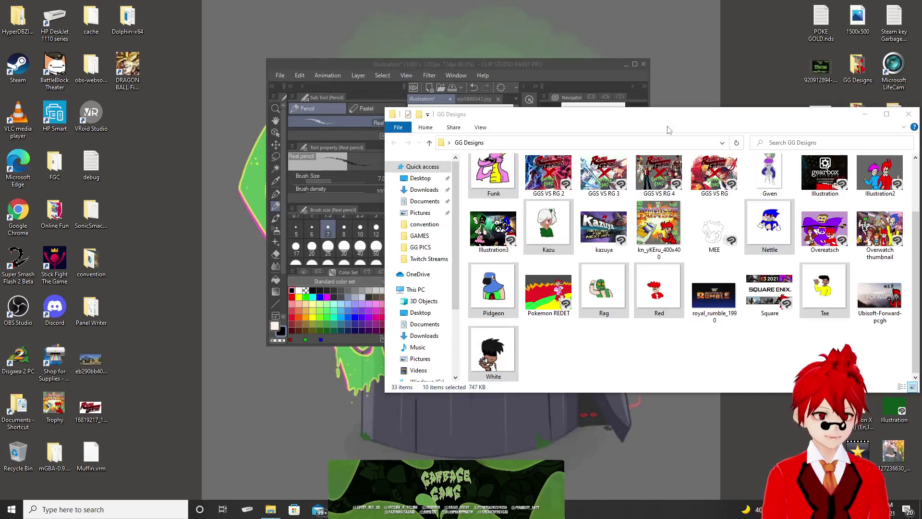
Close the folder, maximize the painting window and place the photo viewer showing White.jpg over the canvas.
{"action": "left_click", "coordinate": [908, 114]}
{"action": "left_click_drag", "start_coordinate": [848, 150], "coordinate": [890, 105]}
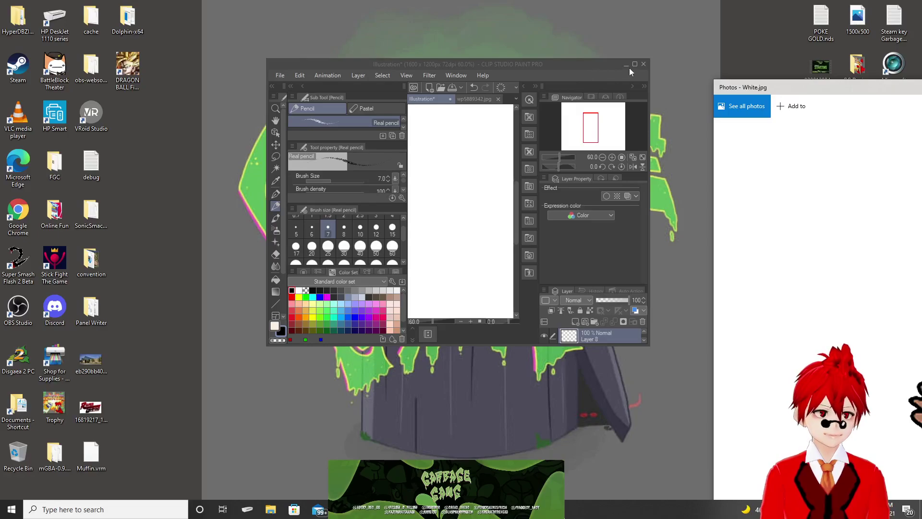
{"action": "key", "text": "super+Up"}
{"action": "key", "text": "super+Up"}
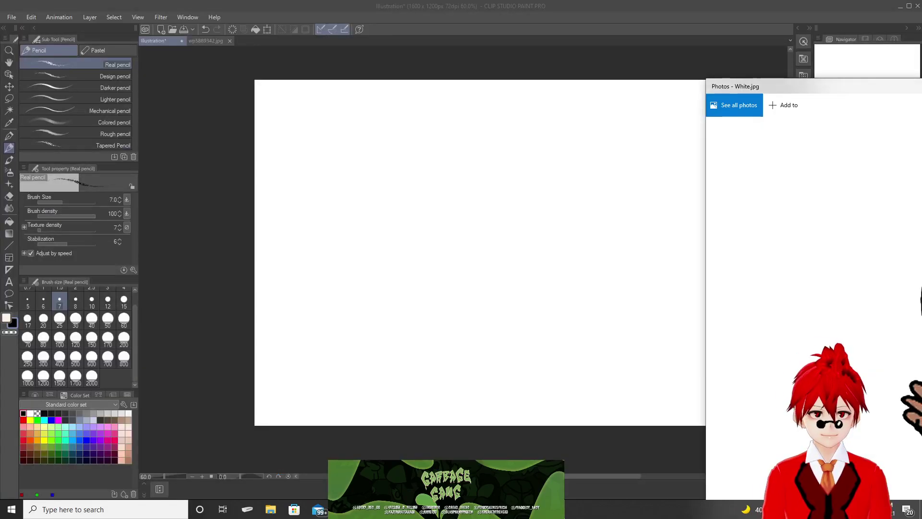
{"action": "mouse_move", "coordinate": [917, 87]}
{"action": "left_mouse_down"}
{"action": "mouse_move", "coordinate": [495, 8]}
{"action": "mouse_move", "coordinate": [591, 20]}
{"action": "mouse_move", "coordinate": [598, 2]}
{"action": "mouse_move", "coordinate": [592, 45]}
{"action": "mouse_move", "coordinate": [567, 11]}
{"action": "left_mouse_up"}
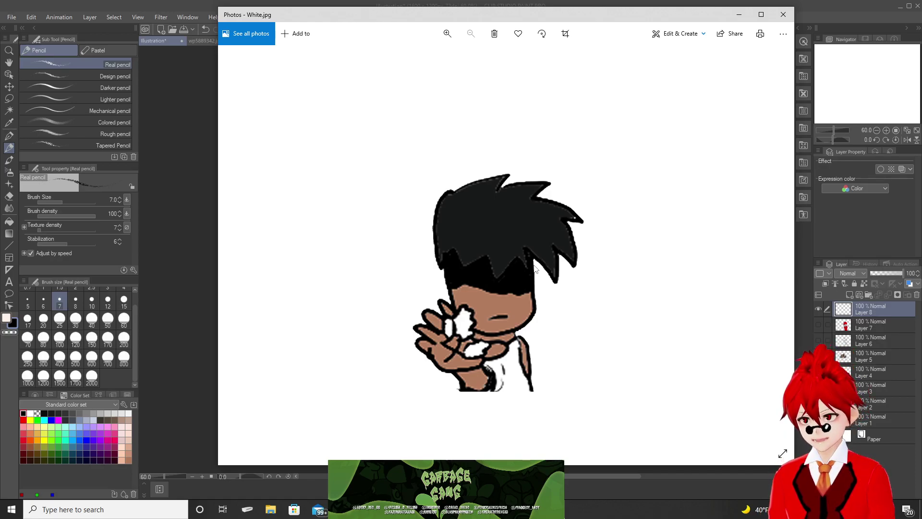
Review the character designs Bread, Cutey, Funk, Kazu, Nettle, Pidgeon, Rag, Red and Tae one after another.
{"action": "key", "text": "Right"}
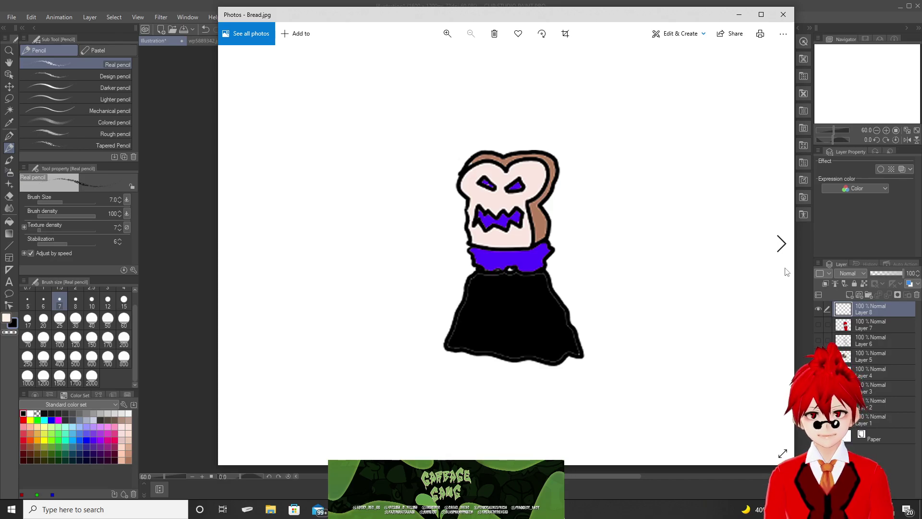
{"action": "key", "text": "Right"}
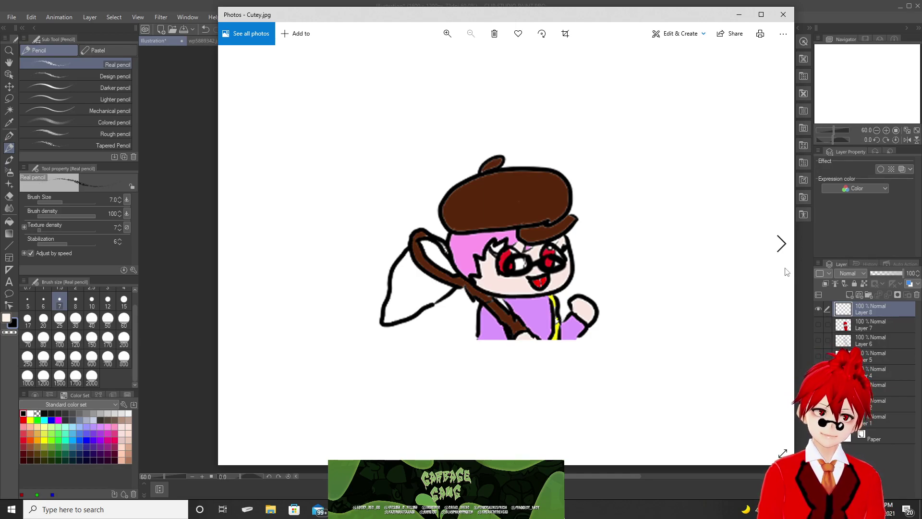
{"action": "key", "text": "Right"}
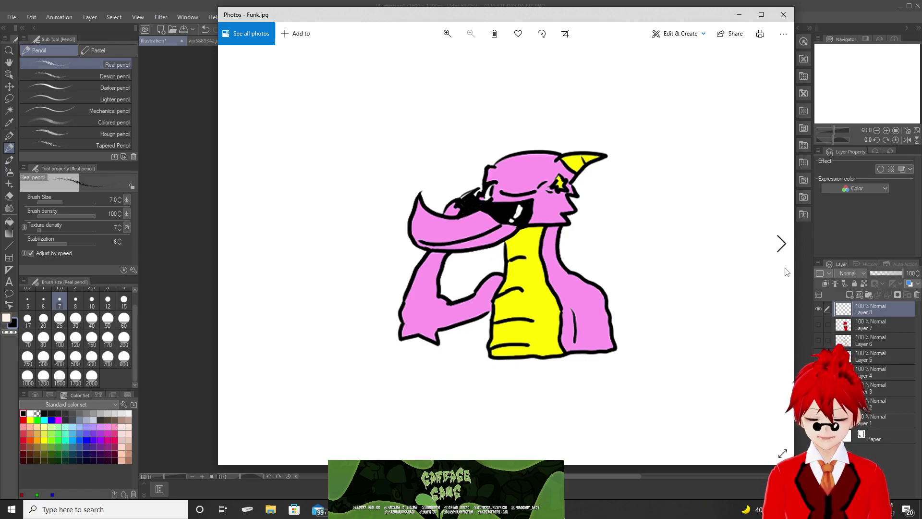
{"action": "key", "text": "Right"}
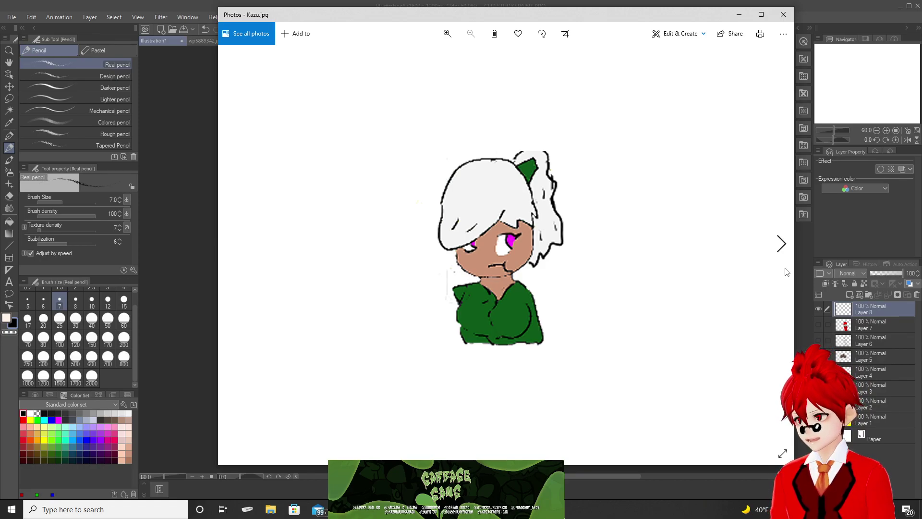
{"action": "key", "text": "Right"}
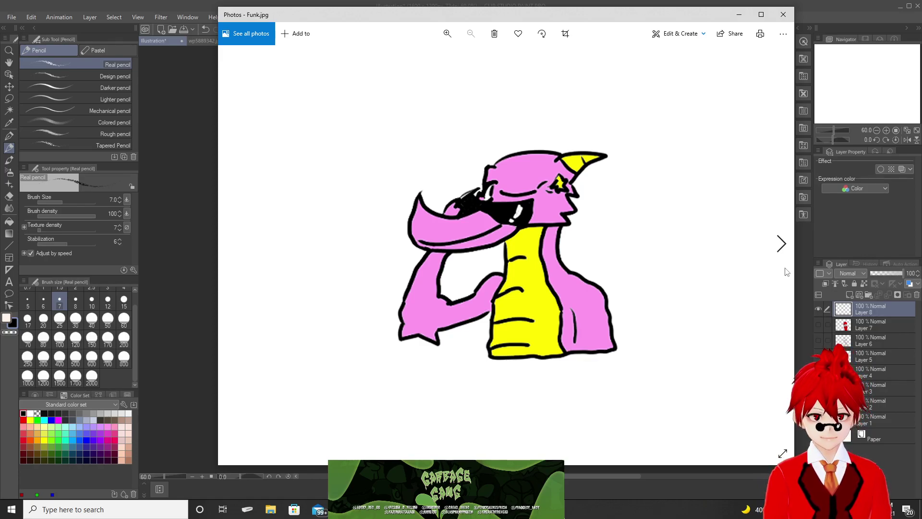
{"action": "key", "text": "Right"}
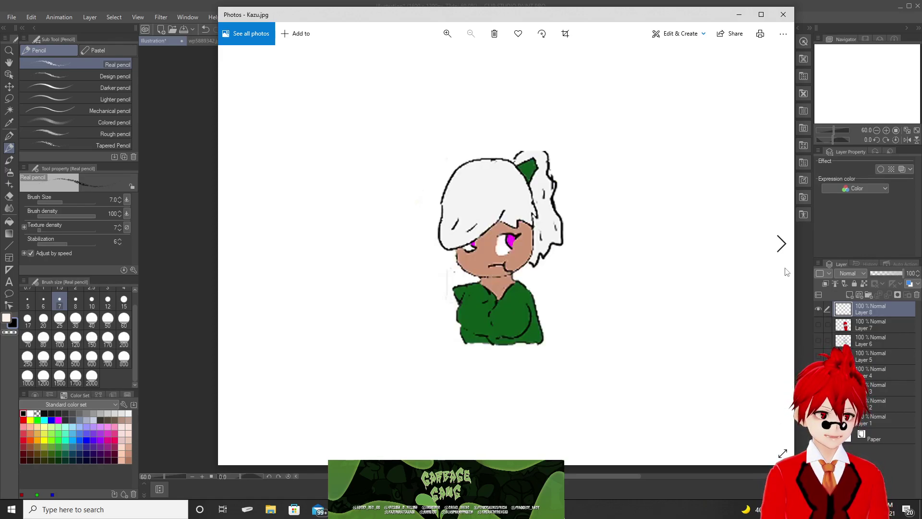
{"action": "key", "text": "Right"}
{"action": "key", "text": "Left"}
{"action": "key", "text": "Right"}
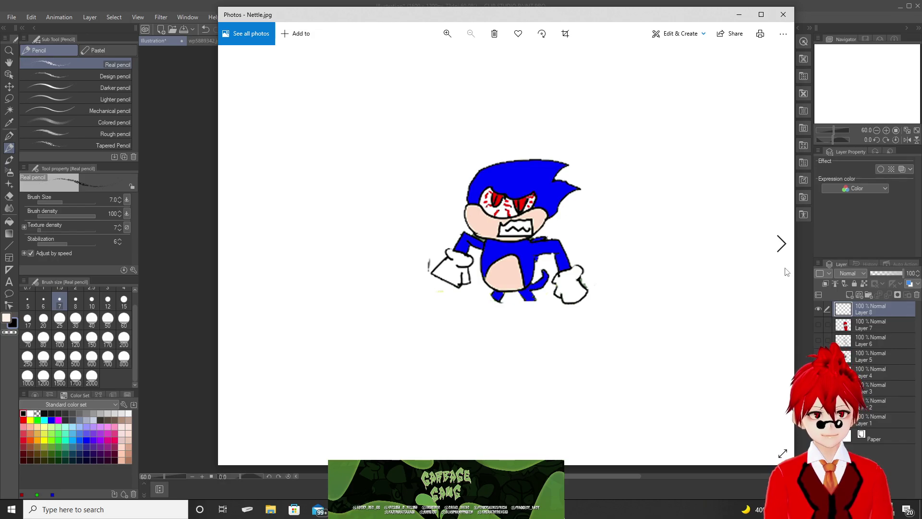
{"action": "key", "text": "Right"}
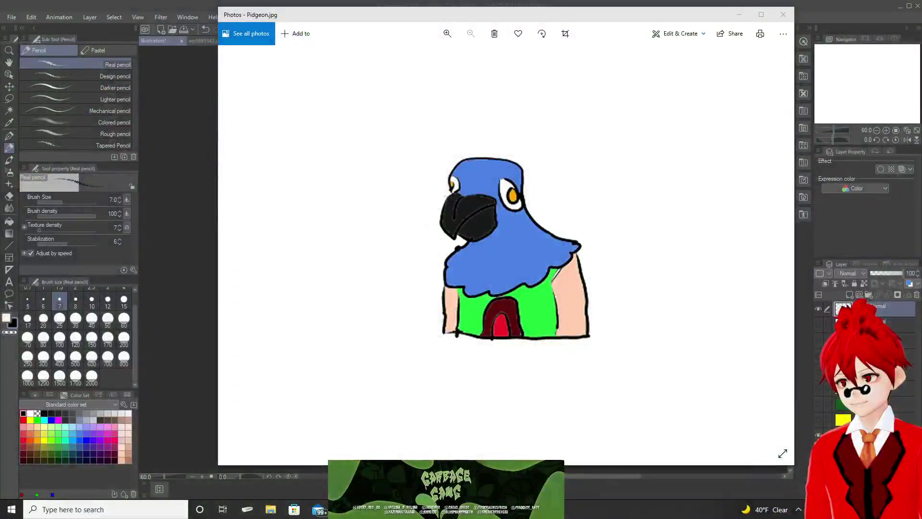
{"action": "left_click", "coordinate": [639, 269]}
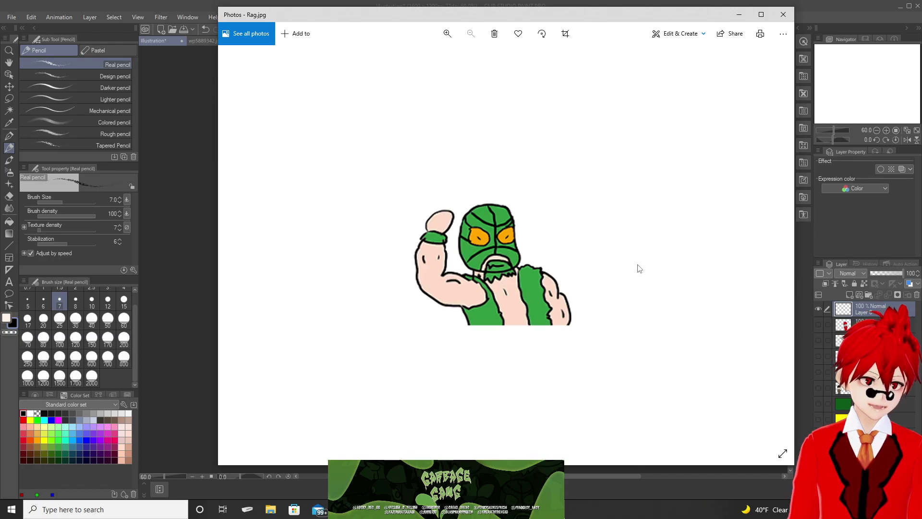
{"action": "key", "text": "Right"}
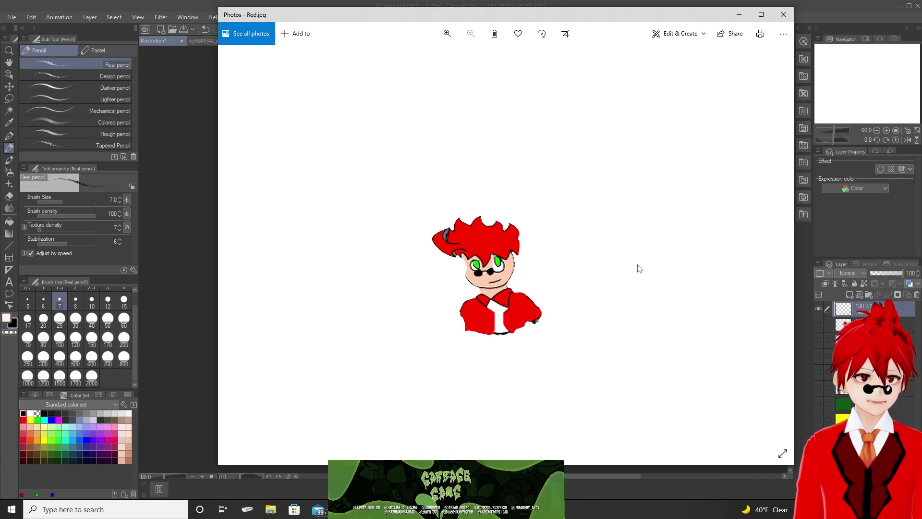
{"action": "key", "text": "Right"}
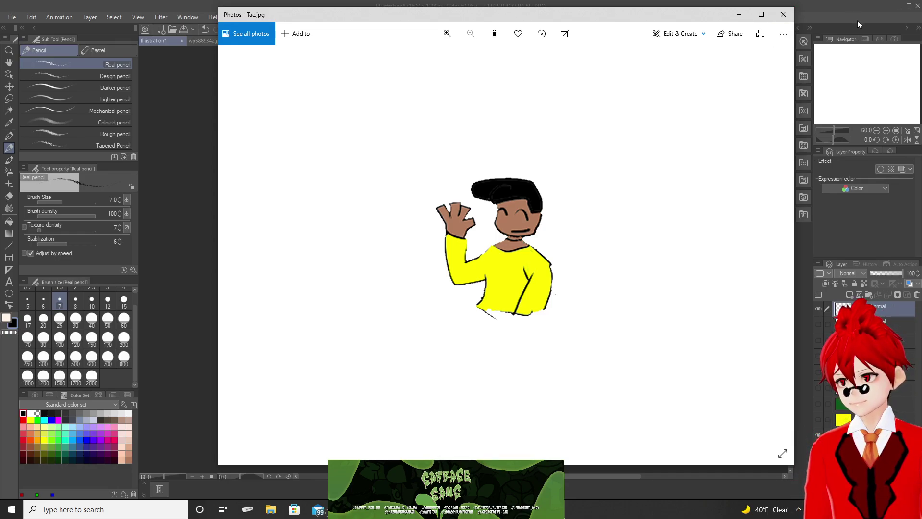
Close the photo viewer, hide the blank Layer 8, and show and select Layer 7 with the red-haired character.
{"action": "left_click", "coordinate": [790, 12]}
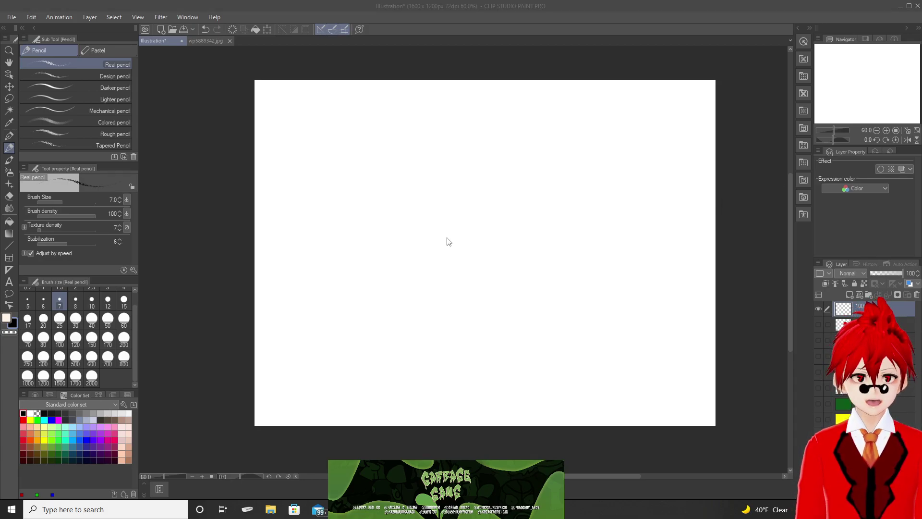
{"action": "left_click", "coordinate": [540, 43]}
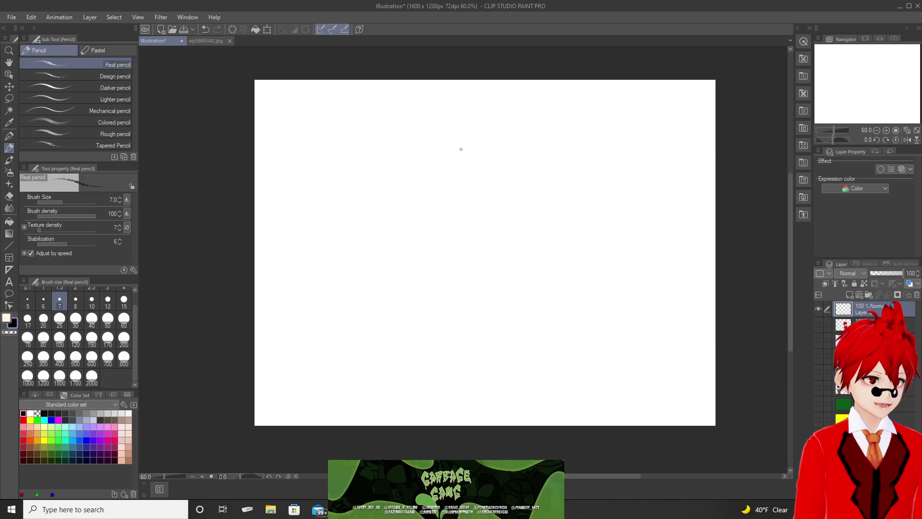
{"action": "left_click", "coordinate": [818, 325]}
{"action": "left_click", "coordinate": [818, 309]}
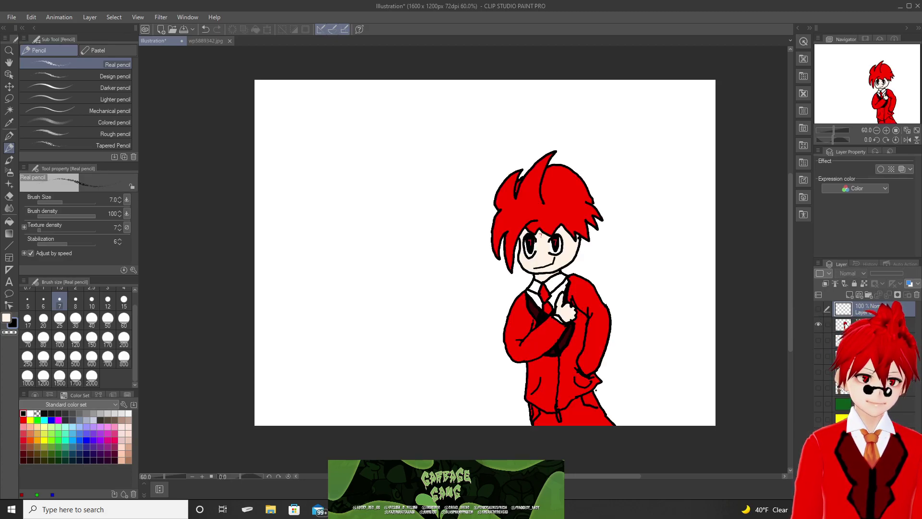
{"action": "left_click", "coordinate": [844, 325]}
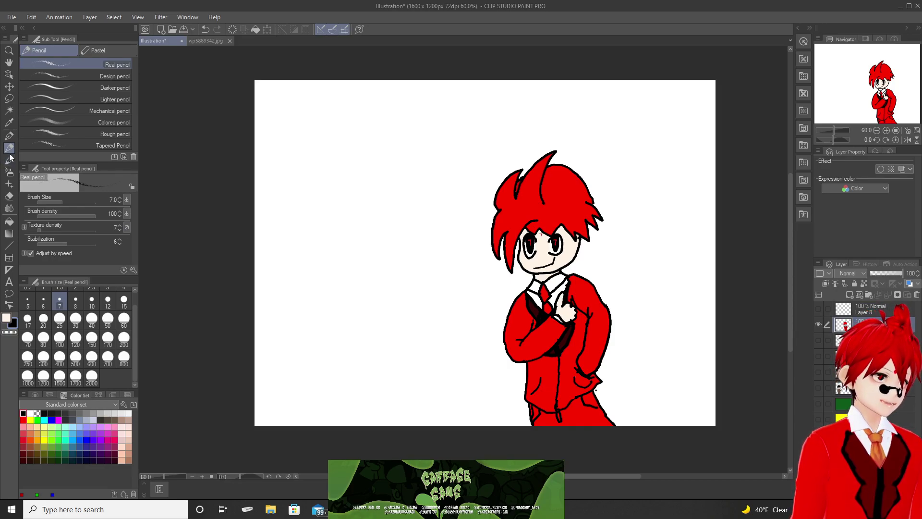
Draw small round black glasses with a thin bridge below the character's eyes using the Mapping pen at size 5.
{"action": "left_click", "coordinate": [8, 136]}
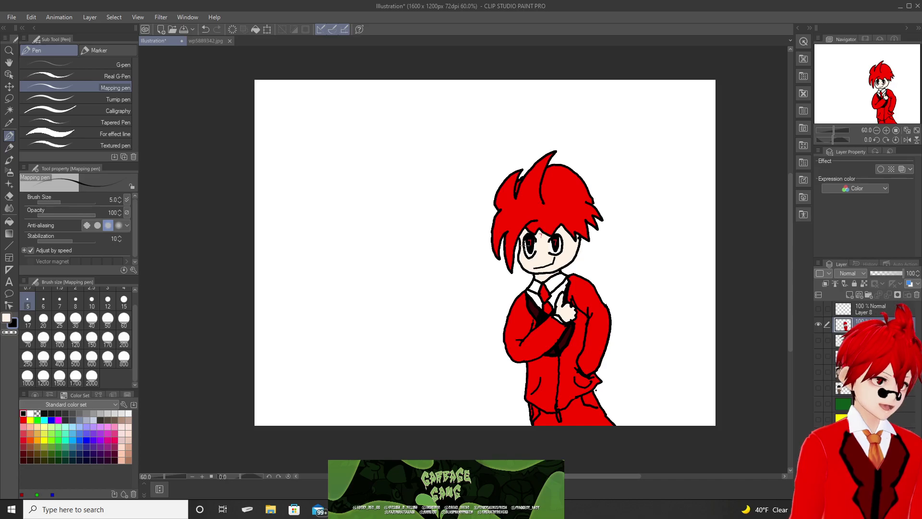
{"action": "key", "text": "ctrl+alt+0"}
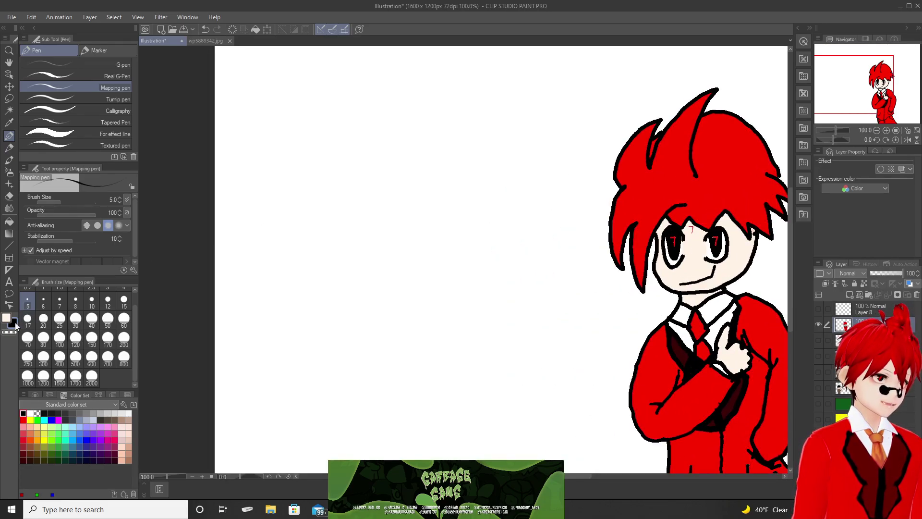
{"action": "key", "text": "ctrl+plus"}
{"action": "key", "text": "ctrl+minus"}
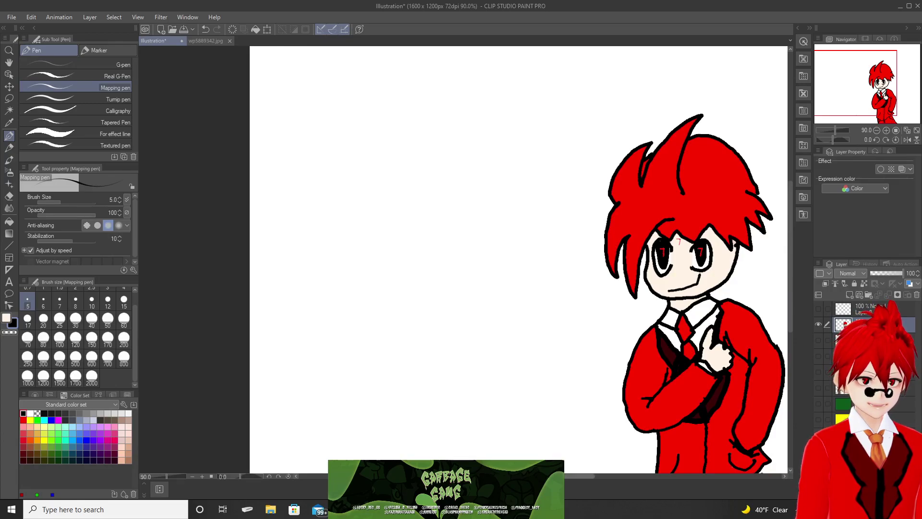
{"action": "scroll", "coordinate": [463, 259], "scroll_direction": "right", "scroll_amount": 3}
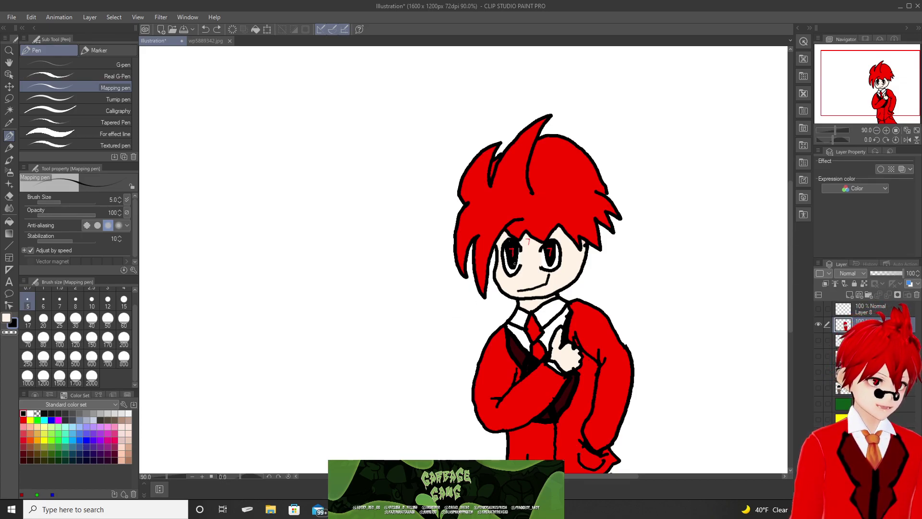
{"action": "left_click_drag", "start_coordinate": [518, 274], "coordinate": [520, 263]}
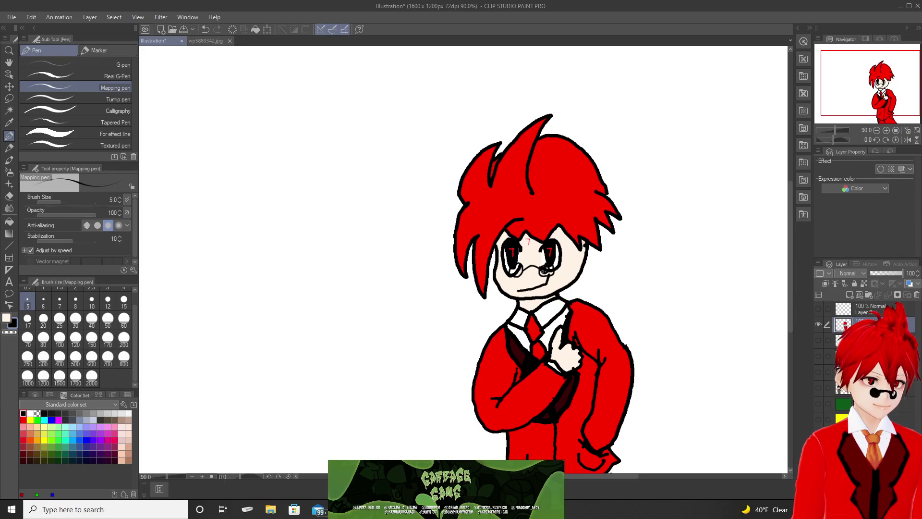
{"action": "left_click_drag", "start_coordinate": [543, 269], "coordinate": [539, 275]}
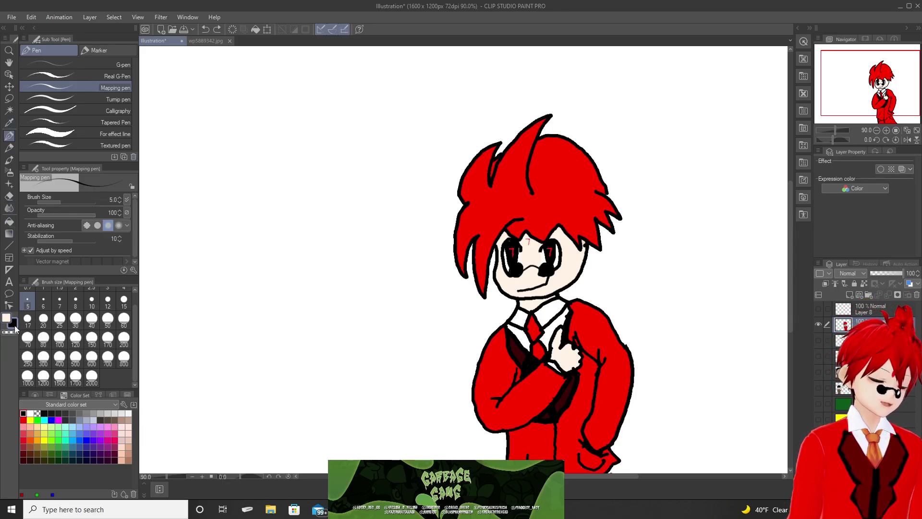
Add a short white highlight stroke to each dark lens of the character's glasses.
{"action": "left_click", "coordinate": [30, 413]}
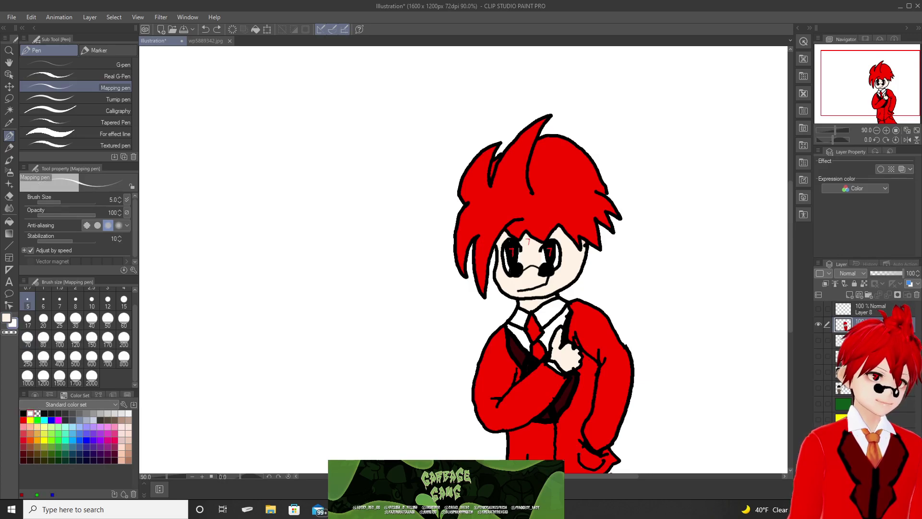
{"action": "scroll", "coordinate": [525, 324], "scroll_direction": "up", "scroll_amount": 3}
{"action": "scroll", "coordinate": [563, 230], "scroll_direction": "up", "scroll_amount": 6}
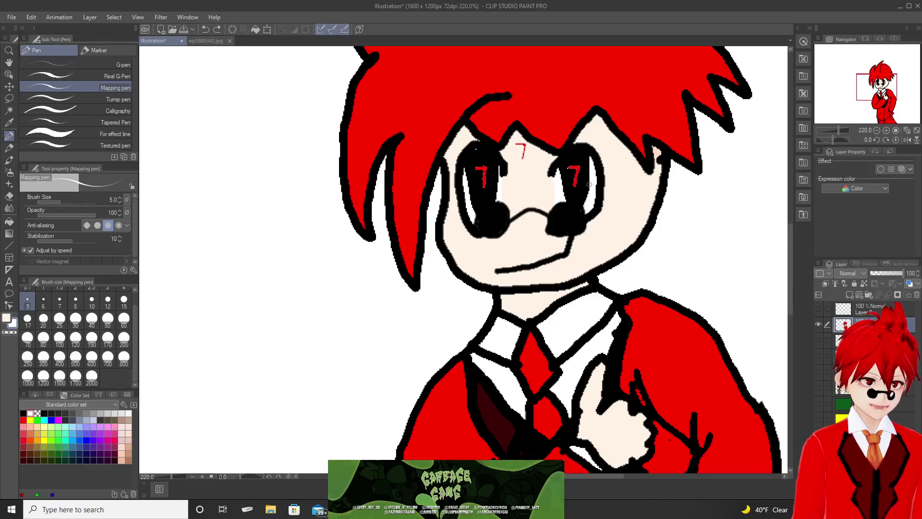
{"action": "left_click_drag", "start_coordinate": [573, 210], "coordinate": [565, 220]}
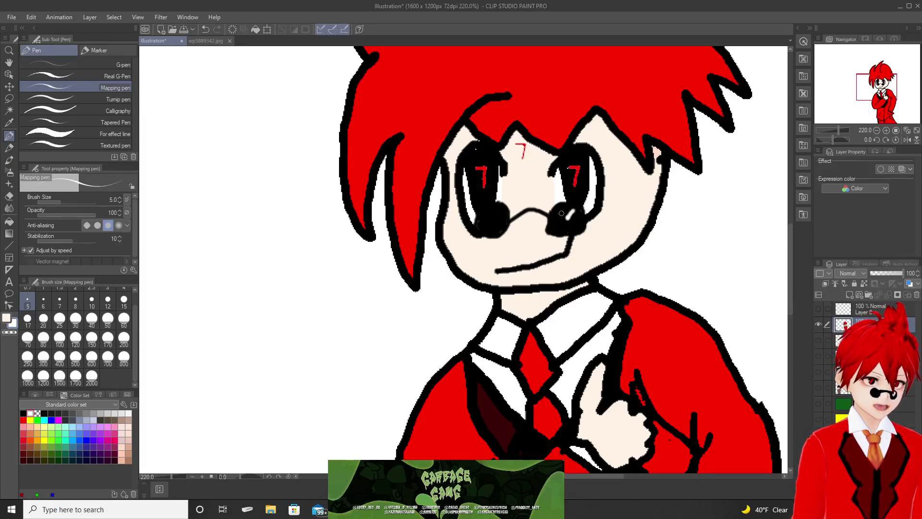
{"action": "left_click_drag", "start_coordinate": [498, 210], "coordinate": [494, 219]}
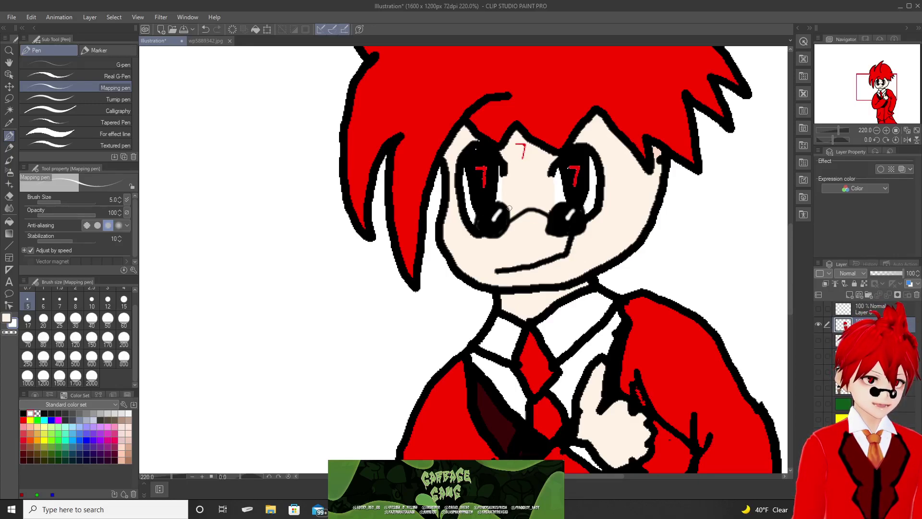
{"action": "scroll", "coordinate": [611, 272], "scroll_direction": "down", "scroll_amount": 6}
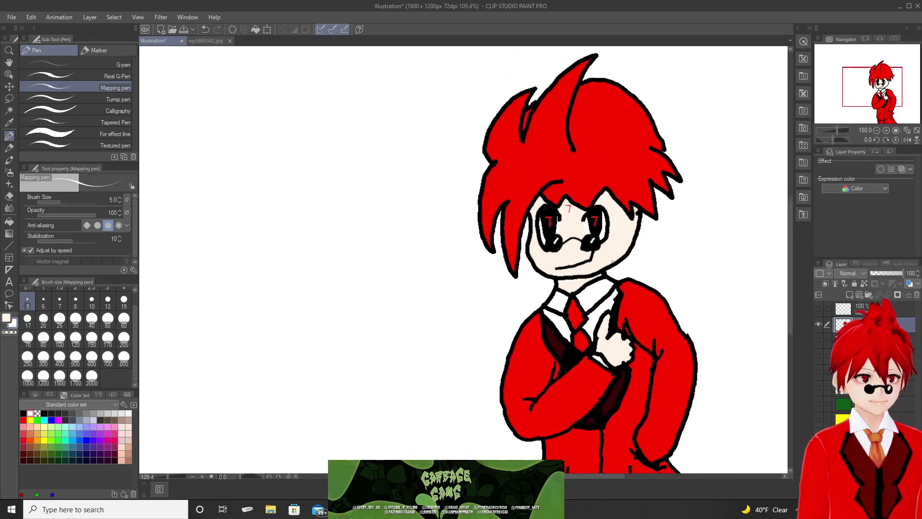
{"action": "scroll", "coordinate": [336, 182], "scroll_direction": "down", "scroll_amount": 1}
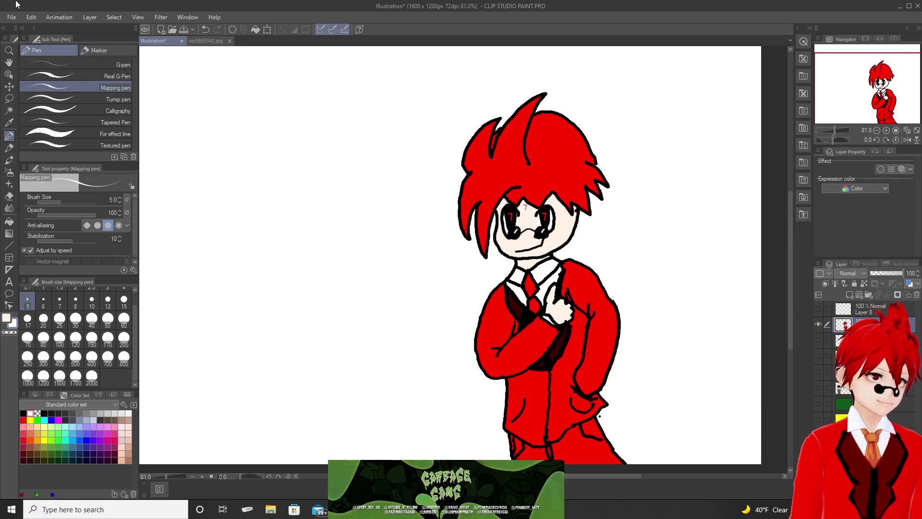
{"action": "left_click", "coordinate": [13, 18]}
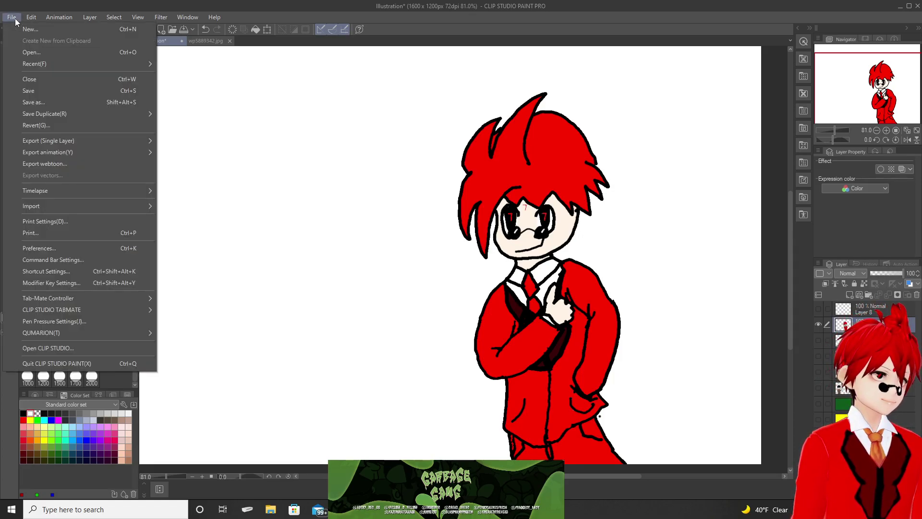
{"action": "left_click", "coordinate": [21, 103]}
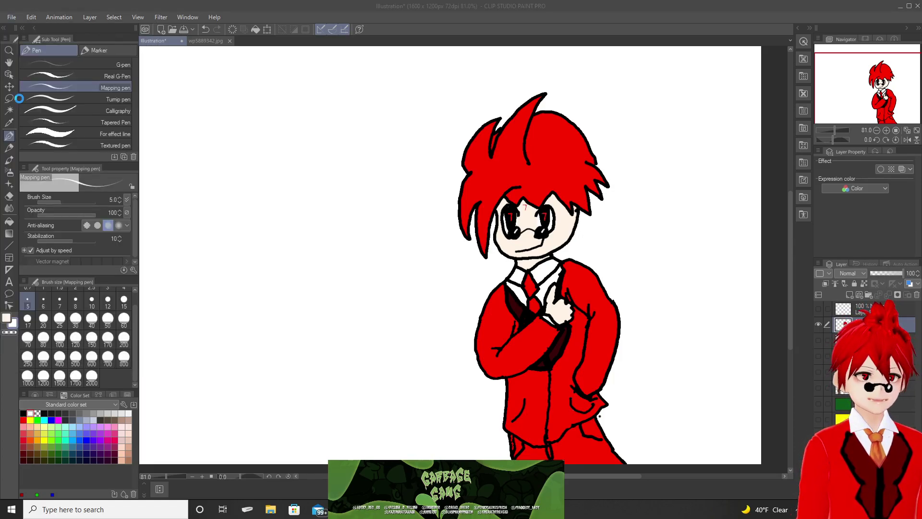
{"action": "left_click", "coordinate": [427, 243]}
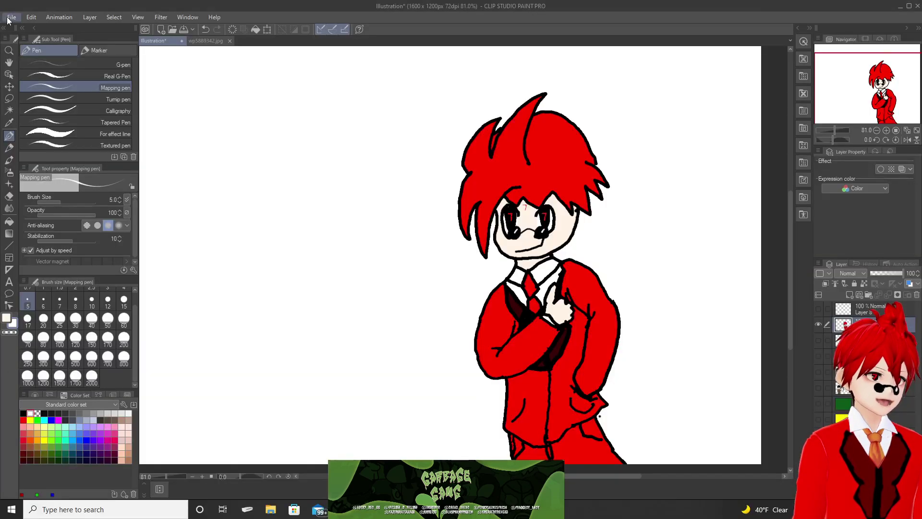
Save a JPEG duplicate of the illustration in the Desktop's GG PICS folder, overwriting LuckyRED.
{"action": "left_click", "coordinate": [8, 17]}
{"action": "mouse_move", "coordinate": [62, 115]}
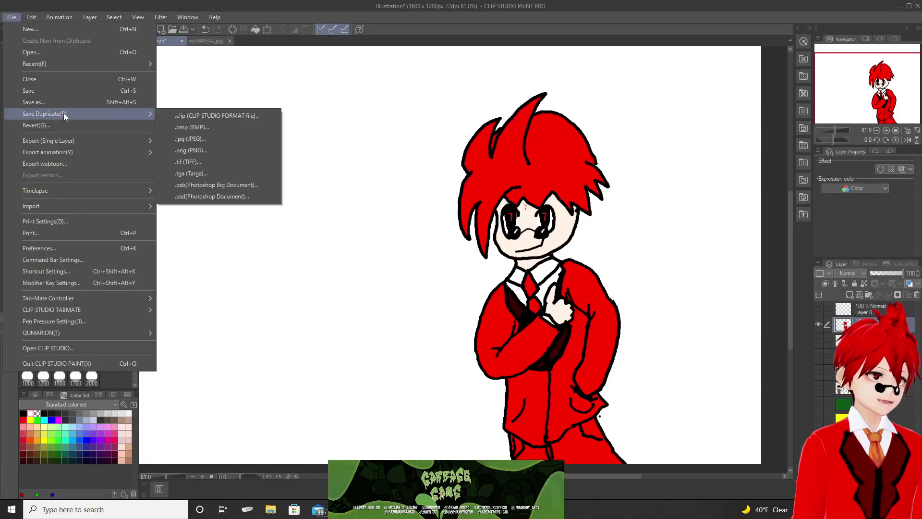
{"action": "left_click", "coordinate": [224, 141]}
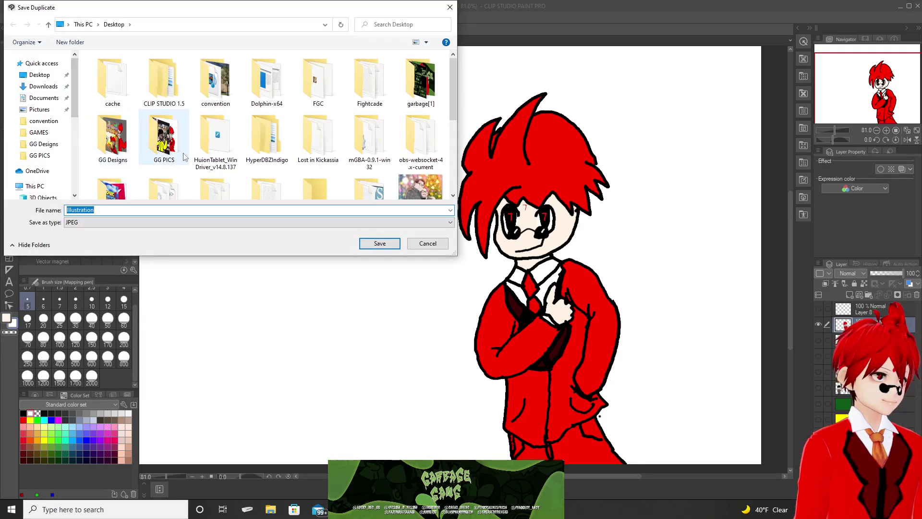
{"action": "double_click", "coordinate": [112, 137]}
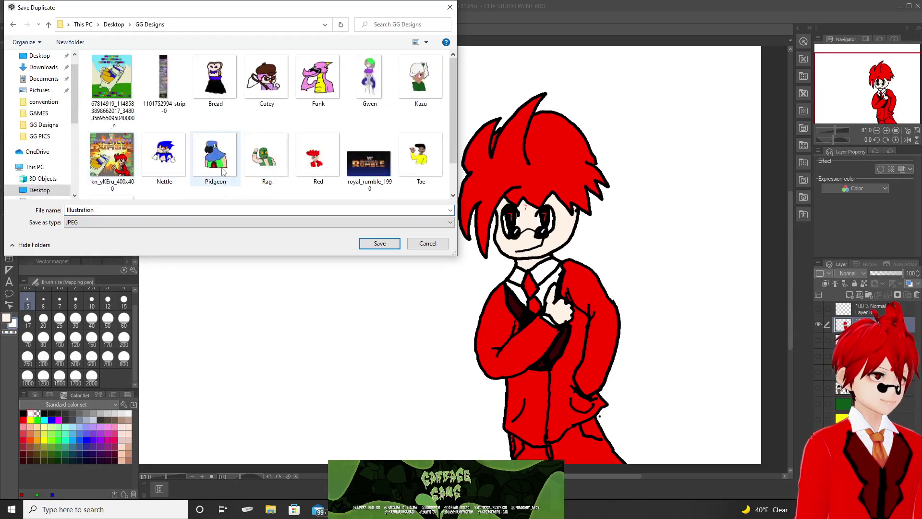
{"action": "scroll", "coordinate": [201, 182], "scroll_direction": "down", "scroll_amount": 1}
{"action": "left_click", "coordinate": [48, 24]}
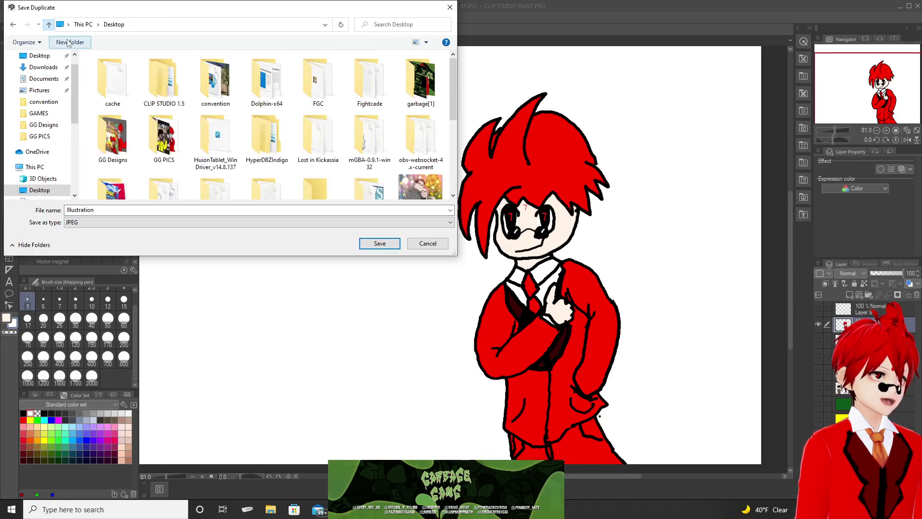
{"action": "double_click", "coordinate": [172, 138]}
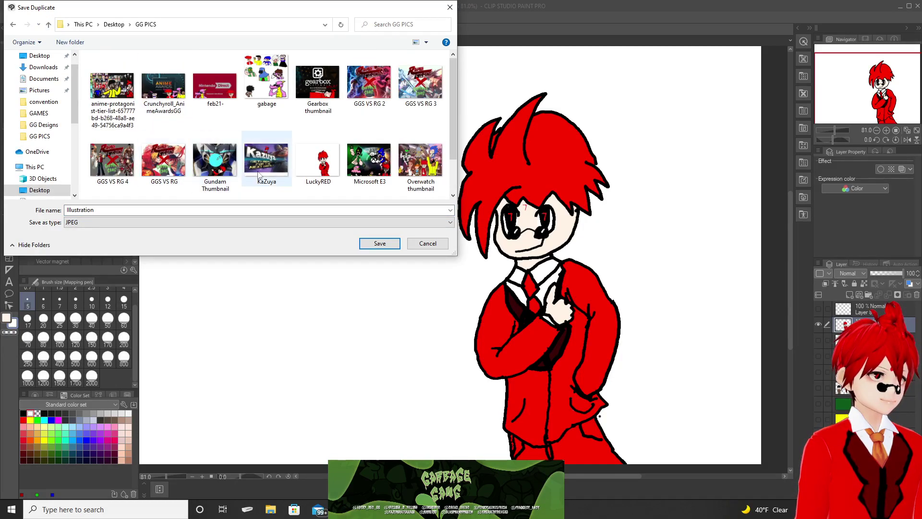
{"action": "left_click", "coordinate": [308, 172]}
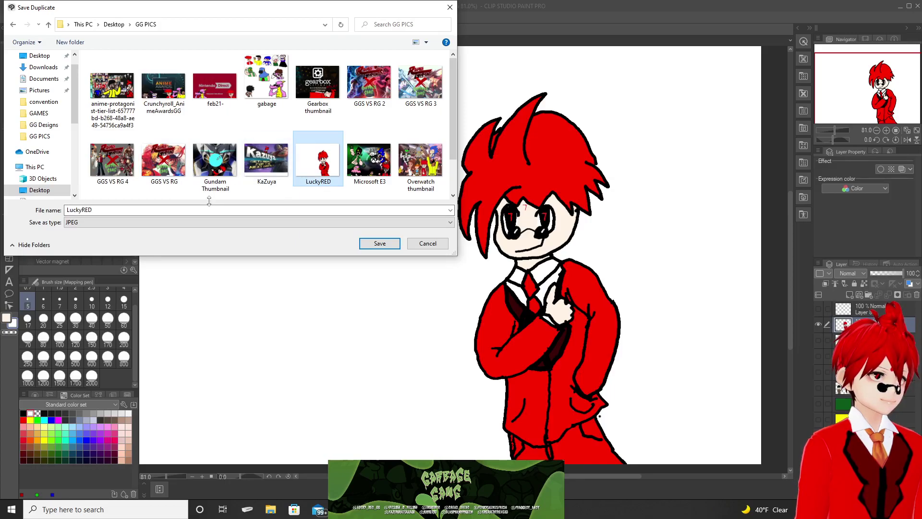
{"action": "left_click", "coordinate": [379, 243]}
{"action": "left_click", "coordinate": [491, 253]}
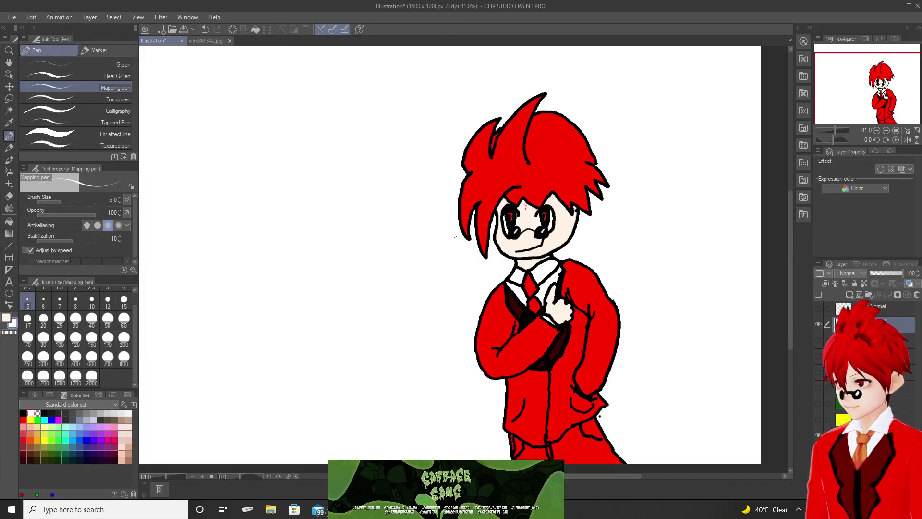
Hide the red-haired character's layer, and show and select the blank Layer 8.
{"action": "left_click", "coordinate": [818, 323]}
{"action": "left_click", "coordinate": [818, 309]}
{"action": "left_click", "coordinate": [828, 310]}
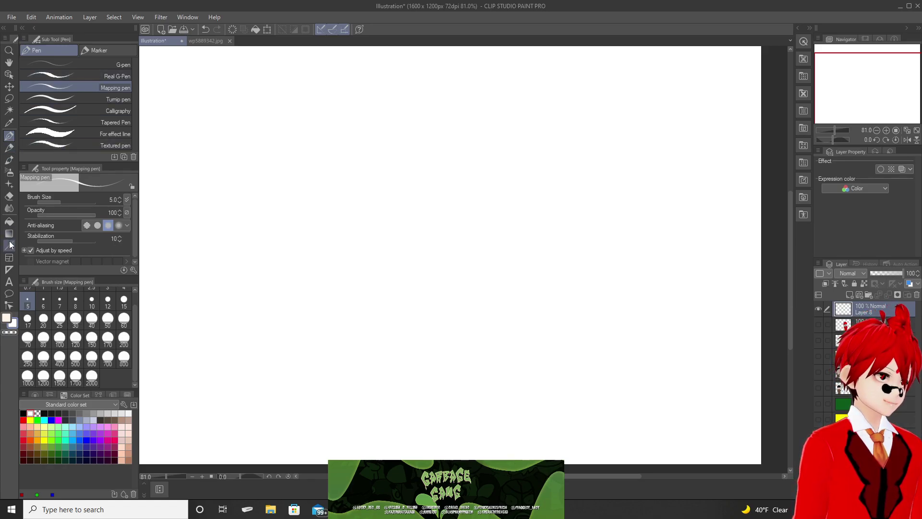
Sketch the new character's parted fringe in black with the Real pencil at size 7, giving both sides jagged pointed tips.
{"action": "left_click", "coordinate": [23, 413]}
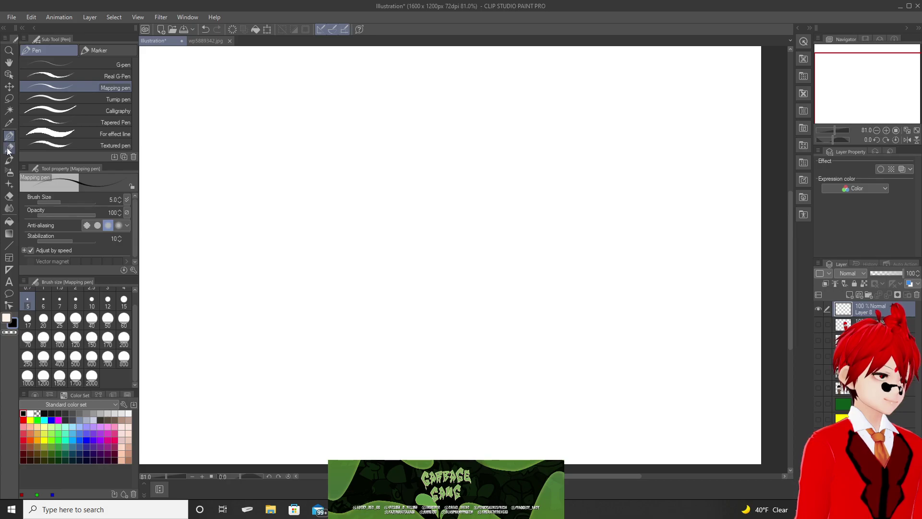
{"action": "left_click", "coordinate": [8, 150]}
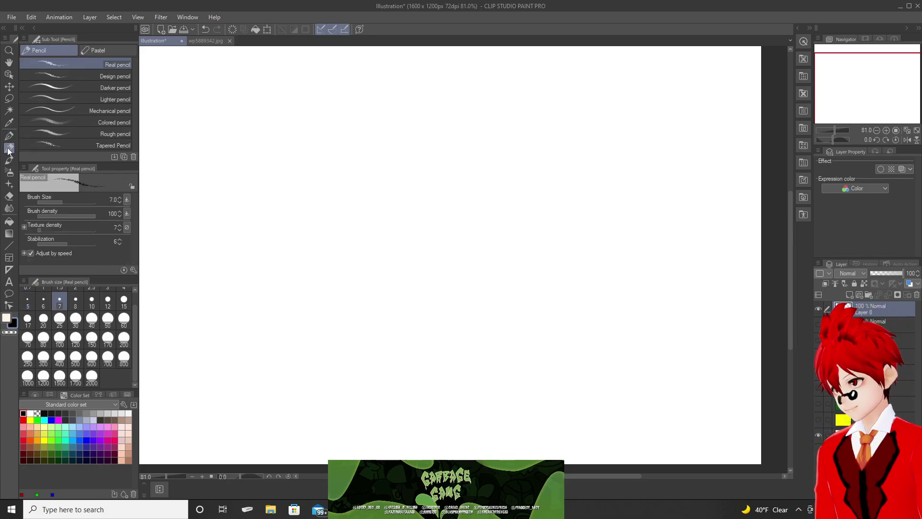
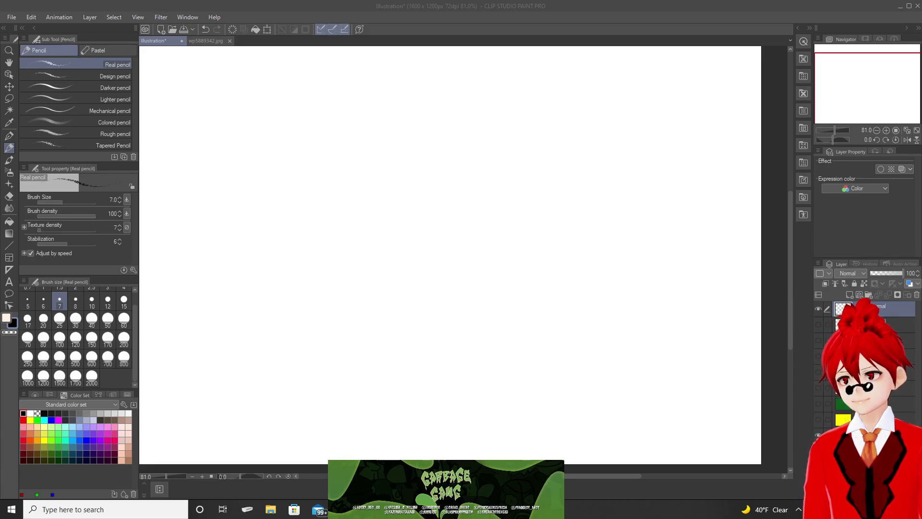
{"action": "left_click", "coordinate": [413, 179]}
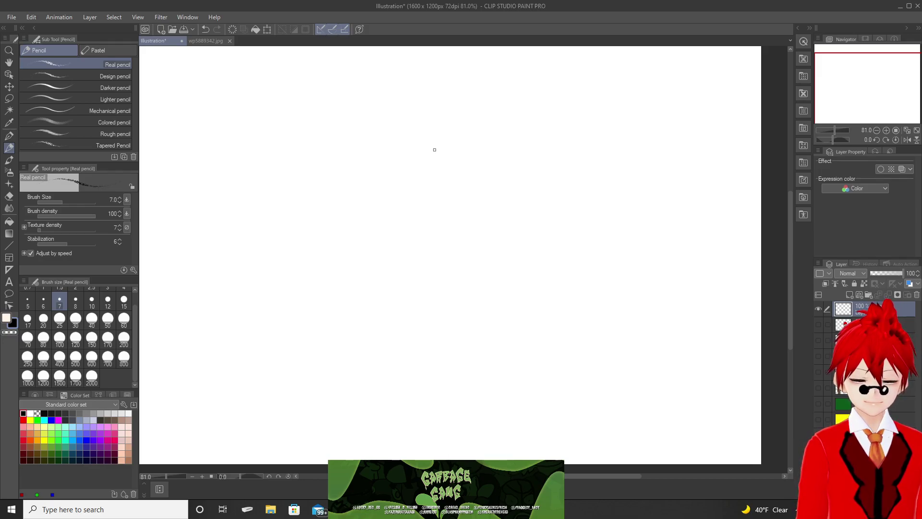
{"action": "mouse_move", "coordinate": [435, 152]}
{"action": "left_mouse_down"}
{"action": "mouse_move", "coordinate": [421, 165]}
{"action": "mouse_move", "coordinate": [416, 212]}
{"action": "mouse_move", "coordinate": [408, 195]}
{"action": "mouse_move", "coordinate": [410, 242]}
{"action": "mouse_move", "coordinate": [396, 202]}
{"action": "mouse_move", "coordinate": [380, 237]}
{"action": "mouse_move", "coordinate": [380, 191]}
{"action": "mouse_move", "coordinate": [399, 135]}
{"action": "mouse_move", "coordinate": [431, 121]}
{"action": "mouse_move", "coordinate": [459, 153]}
{"action": "left_mouse_up"}
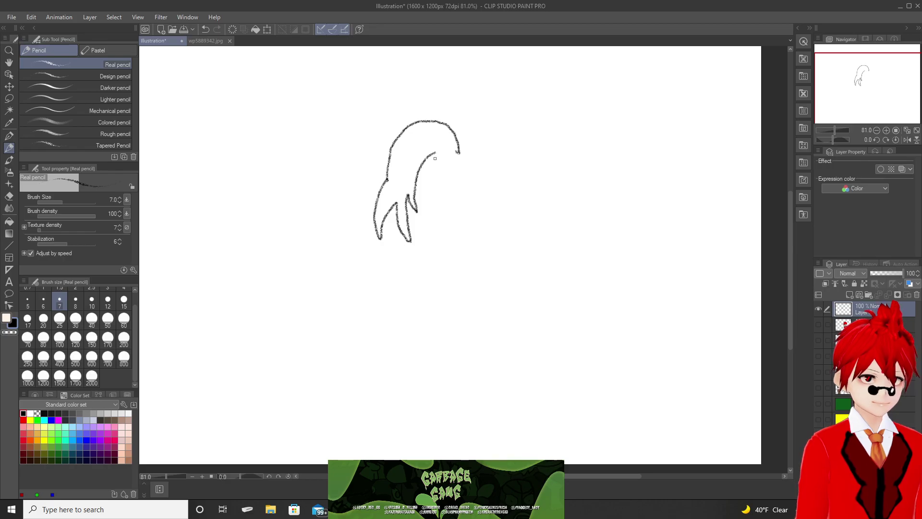
{"action": "left_click_drag", "start_coordinate": [423, 164], "coordinate": [473, 159]}
{"action": "key", "text": "ctrl+z"}
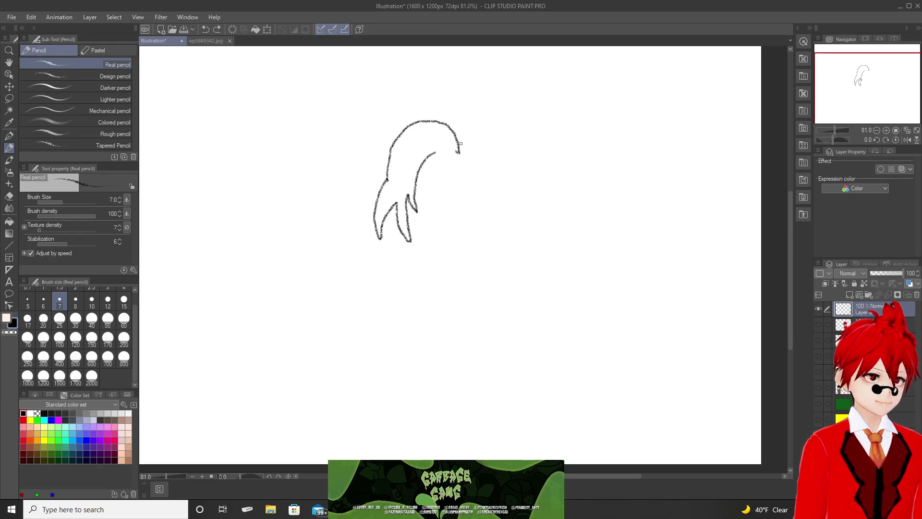
{"action": "mouse_move", "coordinate": [458, 147]}
{"action": "left_mouse_down"}
{"action": "mouse_move", "coordinate": [464, 111]}
{"action": "mouse_move", "coordinate": [563, 136]}
{"action": "mouse_move", "coordinate": [576, 168]}
{"action": "left_mouse_up"}
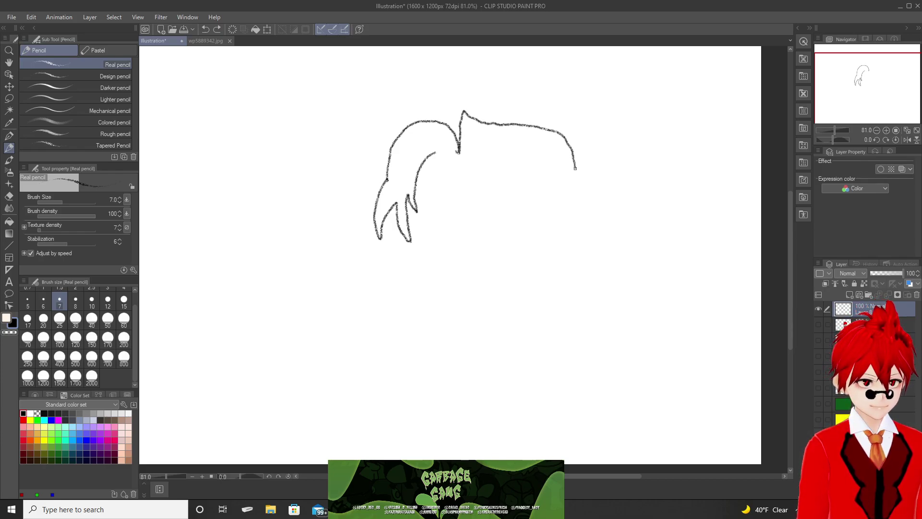
{"action": "key", "text": "ctrl+z"}
{"action": "mouse_move", "coordinate": [462, 149]}
{"action": "left_mouse_down"}
{"action": "mouse_move", "coordinate": [469, 117]}
{"action": "mouse_move", "coordinate": [511, 129]}
{"action": "mouse_move", "coordinate": [538, 154]}
{"action": "mouse_move", "coordinate": [554, 204]}
{"action": "mouse_move", "coordinate": [548, 176]}
{"action": "mouse_move", "coordinate": [549, 217]}
{"action": "mouse_move", "coordinate": [541, 201]}
{"action": "mouse_move", "coordinate": [524, 252]}
{"action": "mouse_move", "coordinate": [524, 212]}
{"action": "mouse_move", "coordinate": [514, 243]}
{"action": "mouse_move", "coordinate": [517, 211]}
{"action": "mouse_move", "coordinate": [502, 236]}
{"action": "mouse_move", "coordinate": [508, 185]}
{"action": "mouse_move", "coordinate": [479, 212]}
{"action": "mouse_move", "coordinate": [459, 152]}
{"action": "left_mouse_up"}
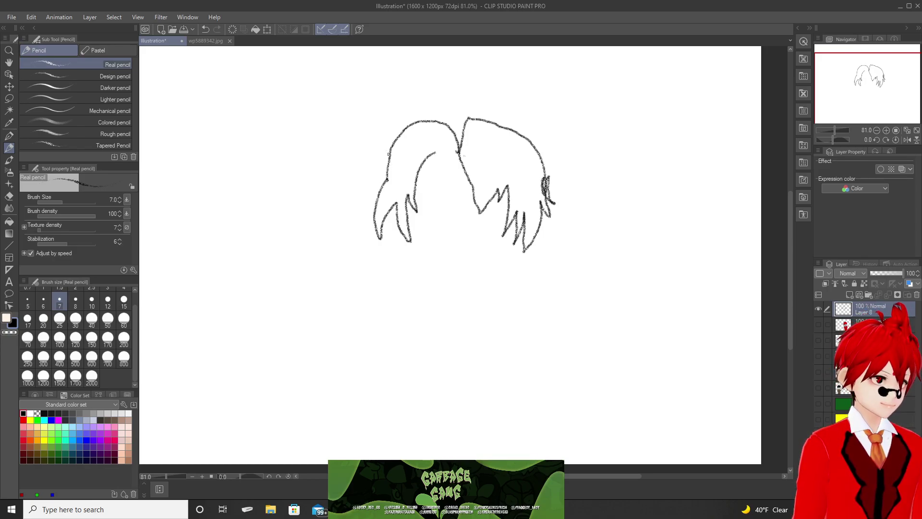
Sketch the outer hair contour arching over the fringe and down the right side of the head to a small forked tip.
{"action": "mouse_move", "coordinate": [389, 159]}
{"action": "left_mouse_down"}
{"action": "mouse_move", "coordinate": [372, 163]}
{"action": "mouse_move", "coordinate": [407, 116]}
{"action": "mouse_move", "coordinate": [452, 102]}
{"action": "left_mouse_up"}
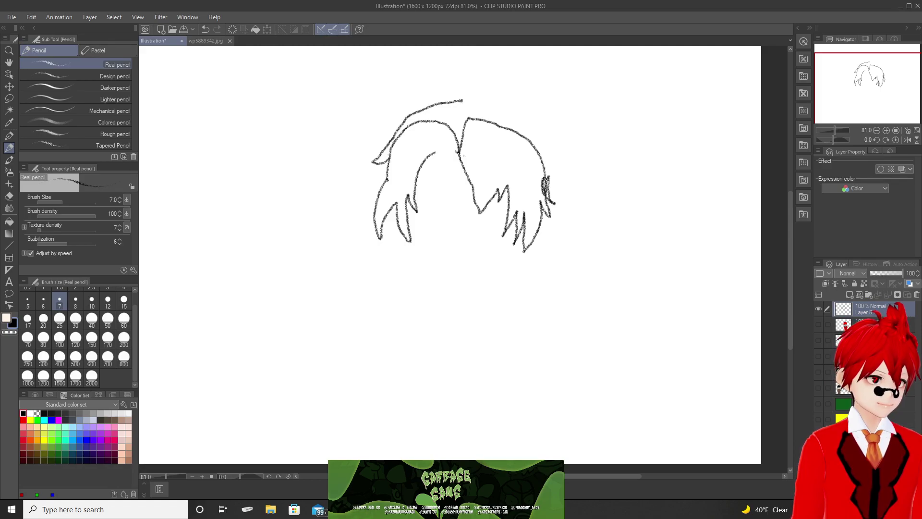
{"action": "mouse_move", "coordinate": [463, 101]}
{"action": "left_mouse_down"}
{"action": "mouse_move", "coordinate": [518, 98]}
{"action": "mouse_move", "coordinate": [547, 128]}
{"action": "left_mouse_up"}
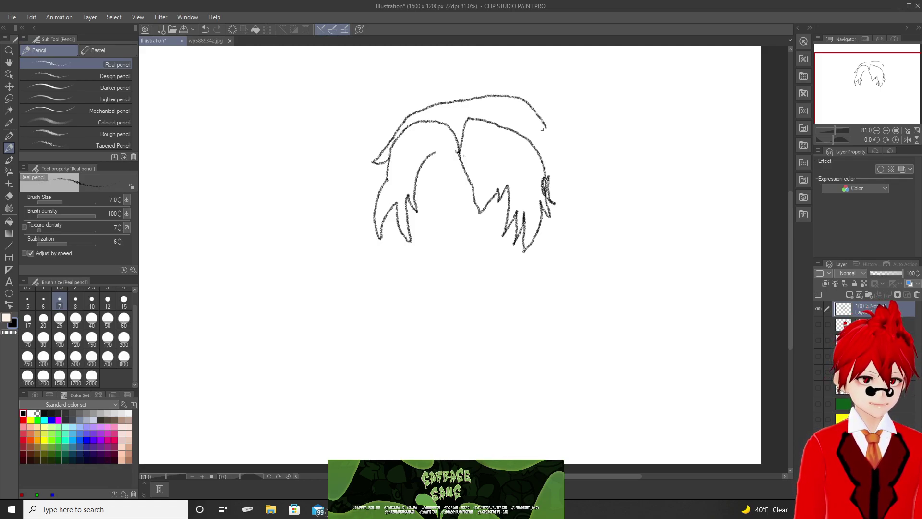
{"action": "key", "text": "ctrl+z"}
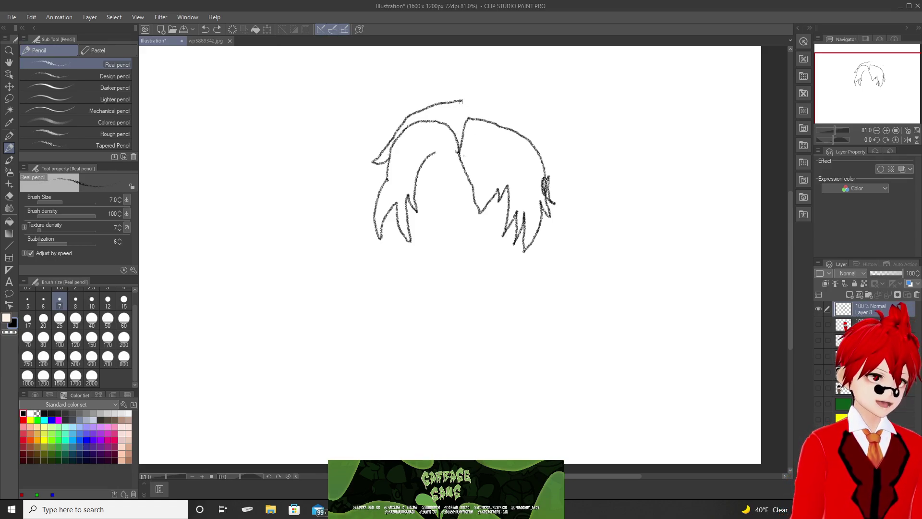
{"action": "mouse_move", "coordinate": [462, 101]}
{"action": "left_mouse_down"}
{"action": "mouse_move", "coordinate": [516, 101]}
{"action": "mouse_move", "coordinate": [551, 138]}
{"action": "mouse_move", "coordinate": [560, 216]}
{"action": "mouse_move", "coordinate": [521, 288]}
{"action": "mouse_move", "coordinate": [536, 298]}
{"action": "left_mouse_up"}
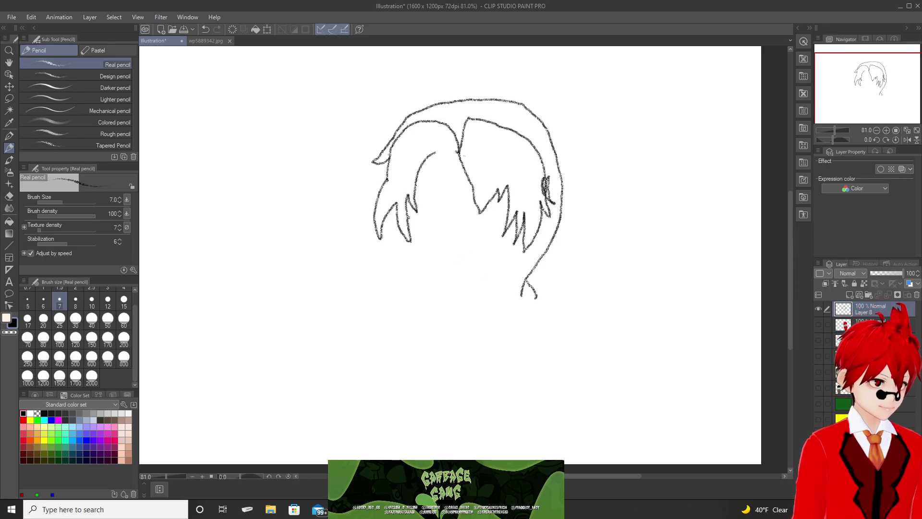
Sketch the face with a pointed chin below the fringe, a curved hairline across the forehead and a short slanted nose.
{"action": "mouse_move", "coordinate": [408, 224]}
{"action": "left_mouse_down"}
{"action": "mouse_move", "coordinate": [412, 257]}
{"action": "mouse_move", "coordinate": [454, 299]}
{"action": "mouse_move", "coordinate": [472, 299]}
{"action": "mouse_move", "coordinate": [522, 232]}
{"action": "left_mouse_up"}
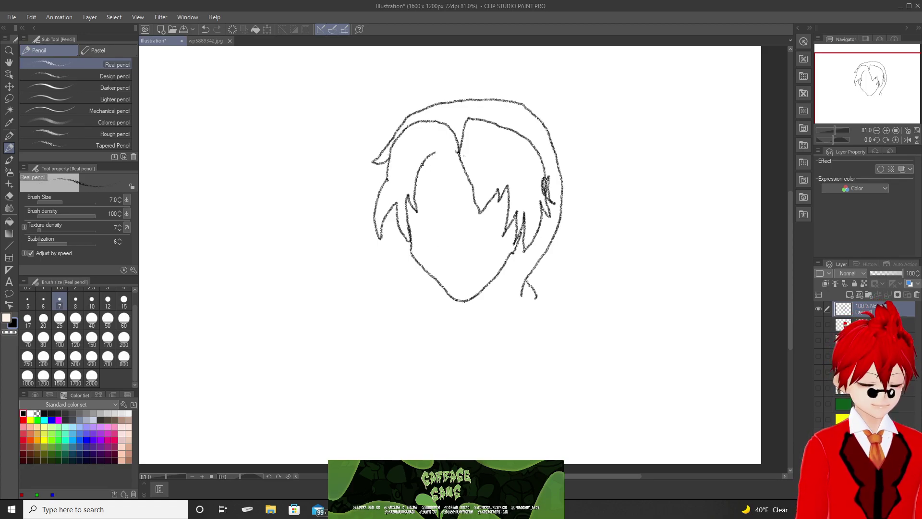
{"action": "left_click_drag", "start_coordinate": [422, 163], "coordinate": [465, 167]}
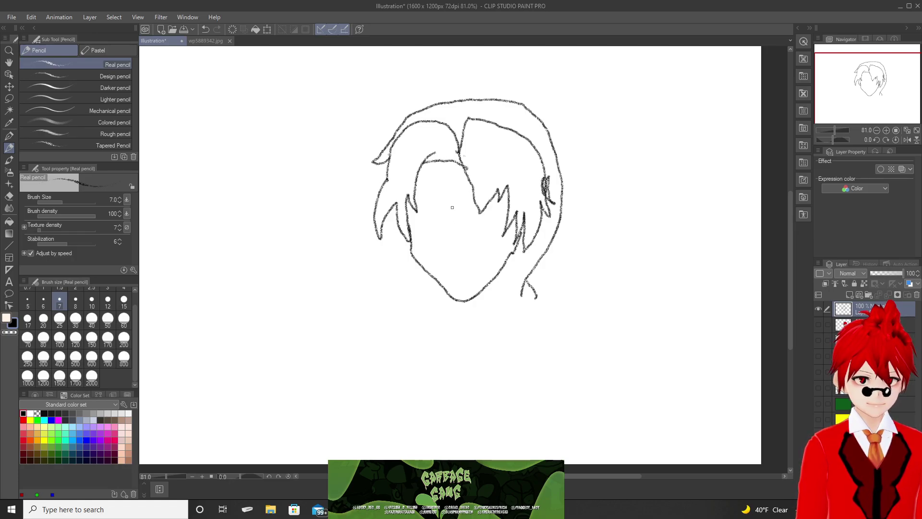
{"action": "left_click_drag", "start_coordinate": [458, 229], "coordinate": [448, 246]}
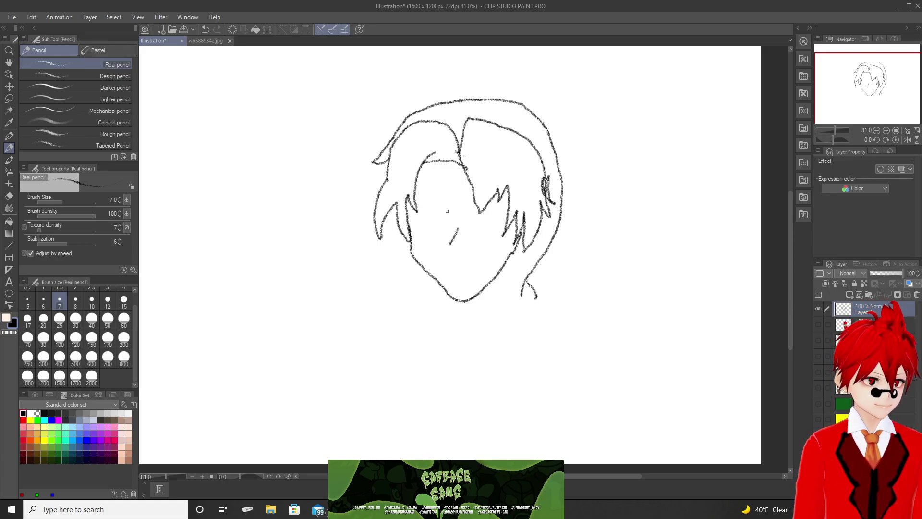
Sketch a curved upper lid line with a short outer stroke for each eye, one on either side above the nose.
{"action": "mouse_move", "coordinate": [446, 213]}
{"action": "left_mouse_down"}
{"action": "mouse_move", "coordinate": [418, 209]}
{"action": "mouse_move", "coordinate": [417, 234]}
{"action": "left_mouse_up"}
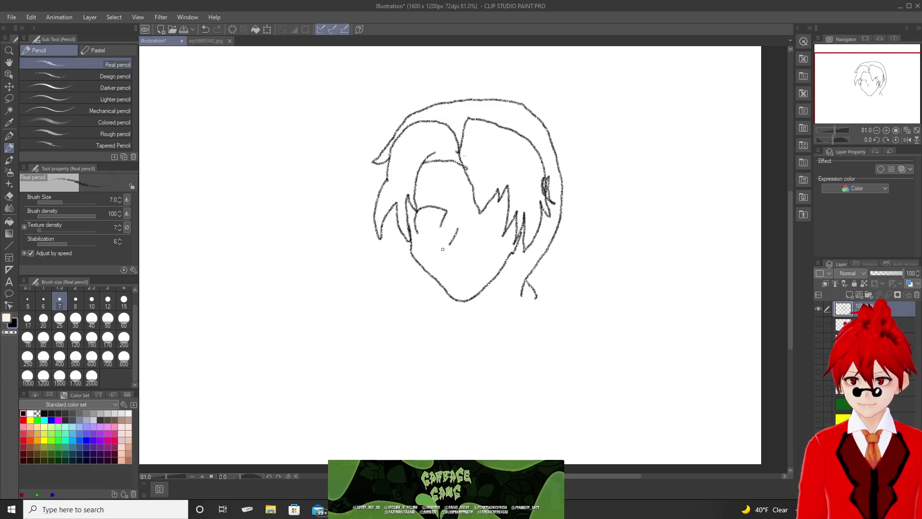
{"action": "key", "text": "ctrl+z"}
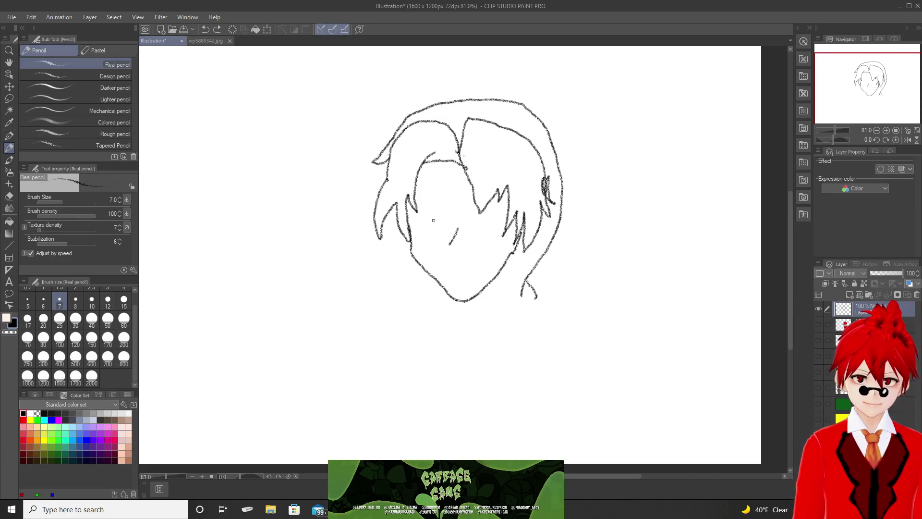
{"action": "mouse_move", "coordinate": [422, 227]}
{"action": "left_mouse_down"}
{"action": "mouse_move", "coordinate": [422, 206]}
{"action": "mouse_move", "coordinate": [449, 216]}
{"action": "left_mouse_up"}
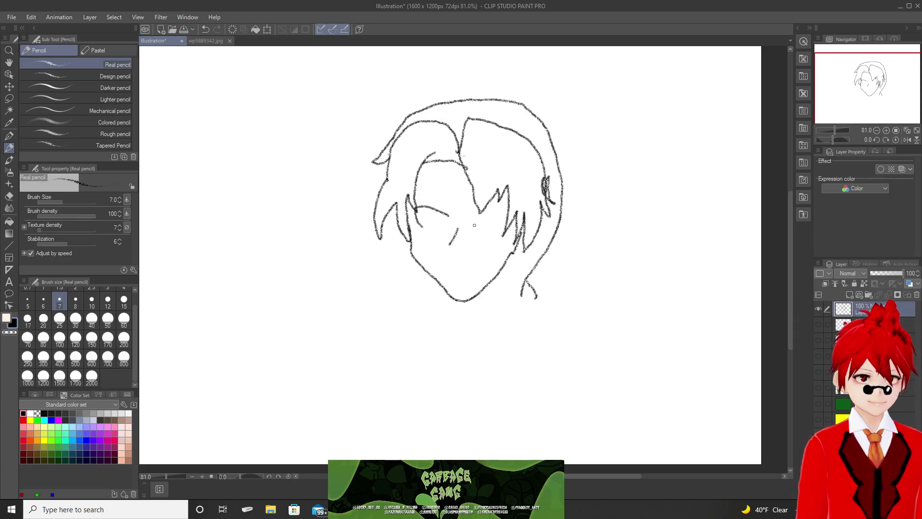
{"action": "mouse_move", "coordinate": [500, 223]}
{"action": "left_mouse_down"}
{"action": "mouse_move", "coordinate": [501, 211]}
{"action": "mouse_move", "coordinate": [472, 220]}
{"action": "left_mouse_up"}
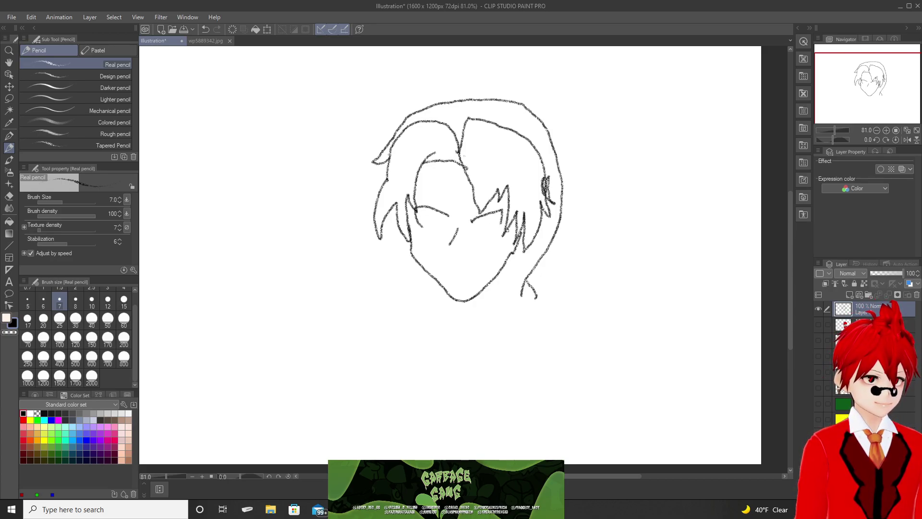
{"action": "key", "text": "ctrl+z"}
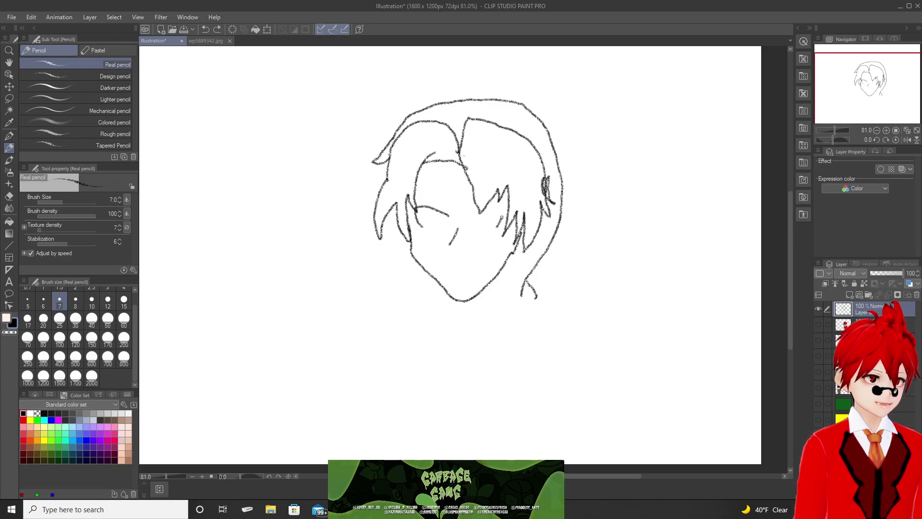
{"action": "left_click", "coordinate": [480, 218]}
{"action": "left_click_drag", "start_coordinate": [477, 219], "coordinate": [469, 225]}
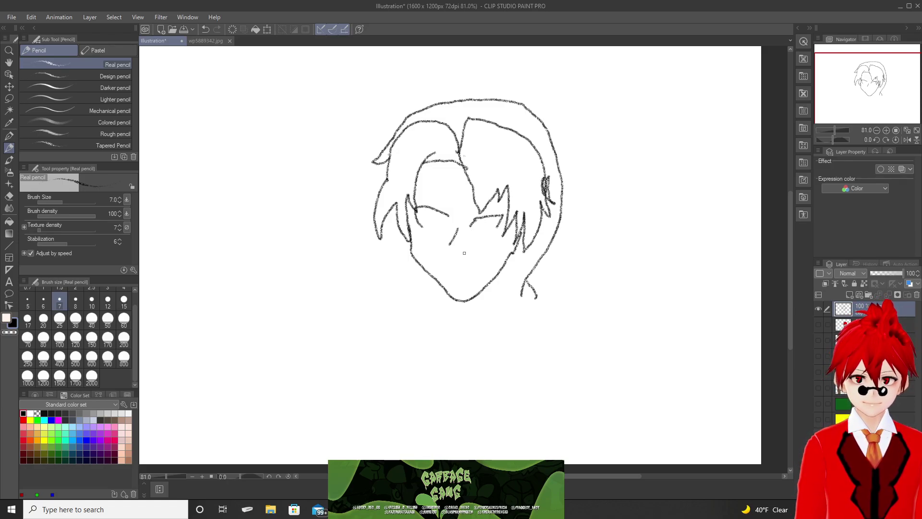
{"action": "key", "text": "ctrl+z"}
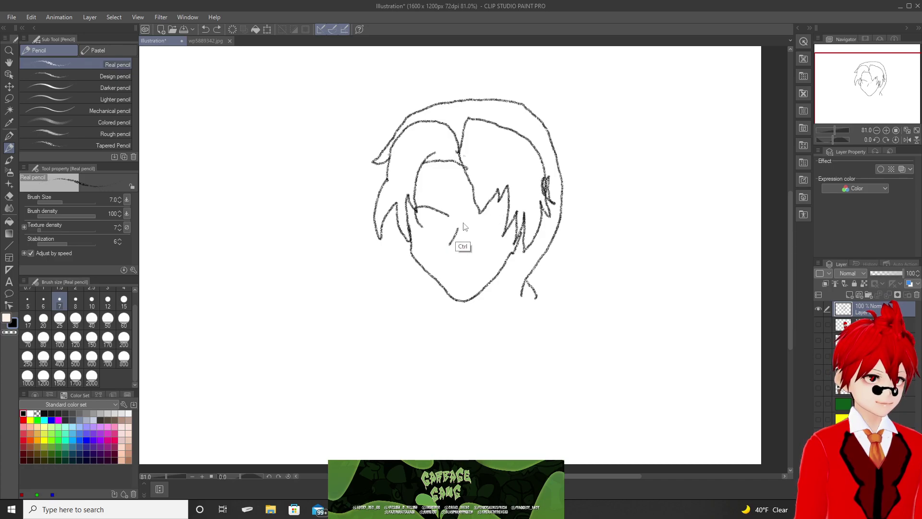
{"action": "mouse_move", "coordinate": [470, 218]}
{"action": "left_mouse_down"}
{"action": "mouse_move", "coordinate": [505, 212]}
{"action": "mouse_move", "coordinate": [492, 233]}
{"action": "left_mouse_up"}
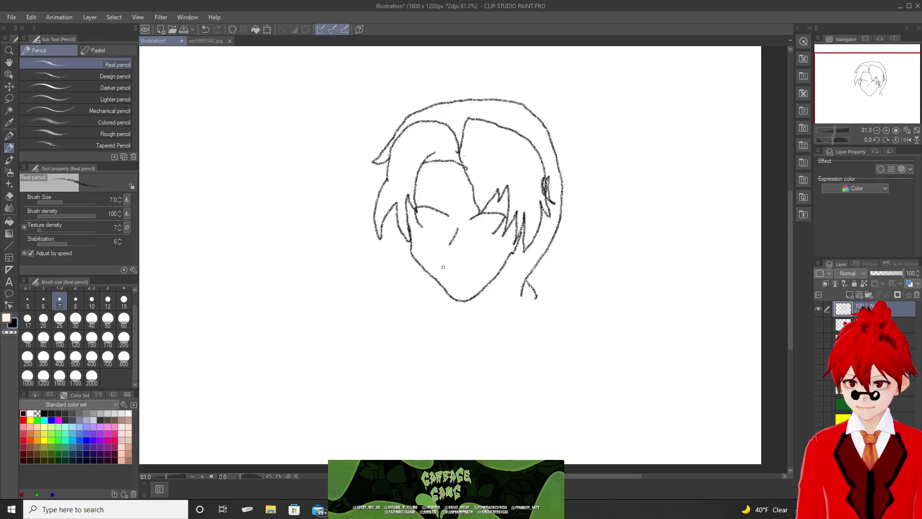
Sketch a wide, open crescent-shaped smile between the nose and chin, redoing the stroke until the shape fits.
{"action": "mouse_move", "coordinate": [442, 265]}
{"action": "left_mouse_down"}
{"action": "mouse_move", "coordinate": [473, 255]}
{"action": "mouse_move", "coordinate": [468, 271]}
{"action": "mouse_move", "coordinate": [447, 274]}
{"action": "left_mouse_up"}
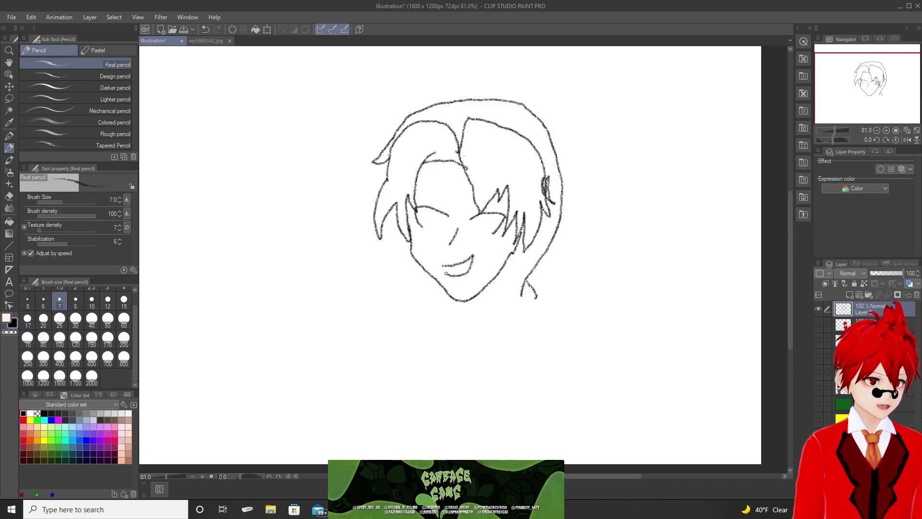
{"action": "key", "text": "ctrl+z"}
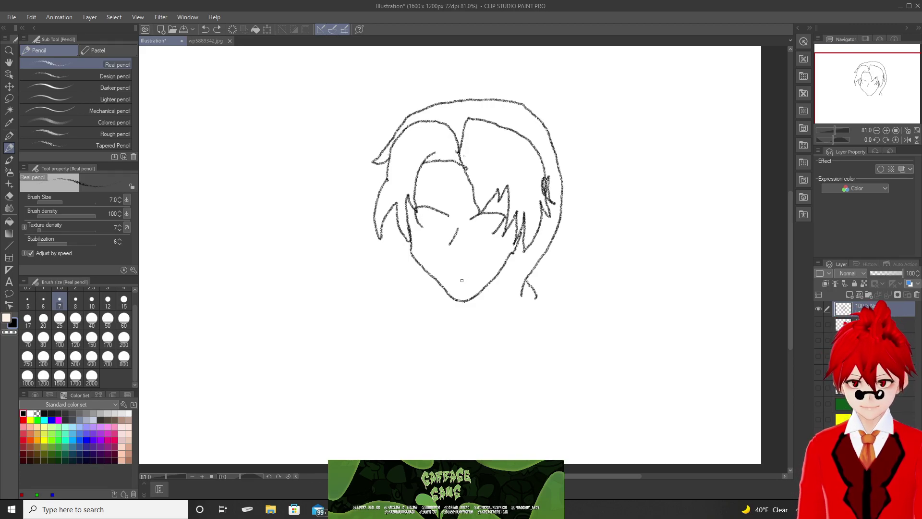
{"action": "mouse_move", "coordinate": [441, 264]}
{"action": "left_mouse_down"}
{"action": "mouse_move", "coordinate": [479, 263]}
{"action": "mouse_move", "coordinate": [480, 273]}
{"action": "mouse_move", "coordinate": [461, 278]}
{"action": "mouse_move", "coordinate": [449, 265]}
{"action": "mouse_move", "coordinate": [479, 255]}
{"action": "mouse_move", "coordinate": [465, 273]}
{"action": "mouse_move", "coordinate": [449, 275]}
{"action": "mouse_move", "coordinate": [440, 260]}
{"action": "mouse_move", "coordinate": [465, 265]}
{"action": "mouse_move", "coordinate": [486, 254]}
{"action": "mouse_move", "coordinate": [470, 275]}
{"action": "mouse_move", "coordinate": [447, 273]}
{"action": "mouse_move", "coordinate": [439, 260]}
{"action": "mouse_move", "coordinate": [446, 266]}
{"action": "left_mouse_up"}
{"action": "key", "text": "ctrl+z"}
{"action": "key", "text": "ctrl+z"}
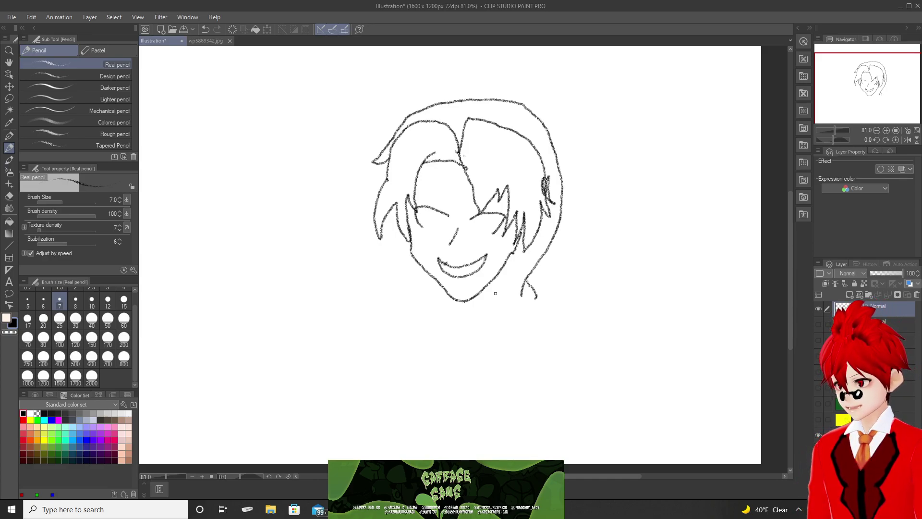
{"action": "key", "text": "ctrl+z"}
{"action": "mouse_move", "coordinate": [438, 263]}
{"action": "left_mouse_down"}
{"action": "mouse_move", "coordinate": [485, 255]}
{"action": "mouse_move", "coordinate": [470, 273]}
{"action": "mouse_move", "coordinate": [450, 277]}
{"action": "mouse_move", "coordinate": [439, 262]}
{"action": "left_mouse_up"}
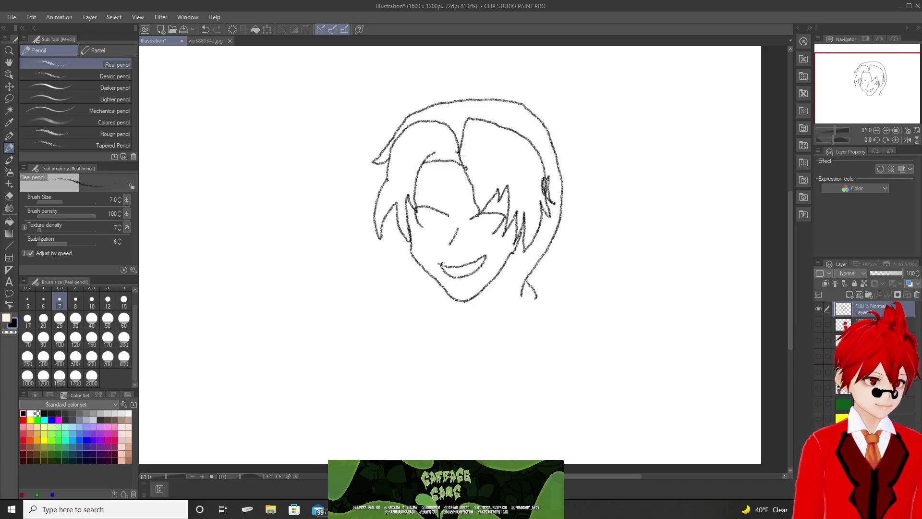
Sketch a curved open iris beneath the upper lid line of each eye.
{"action": "mouse_move", "coordinate": [475, 219]}
{"action": "left_mouse_down"}
{"action": "mouse_move", "coordinate": [477, 235]}
{"action": "mouse_move", "coordinate": [489, 233]}
{"action": "left_mouse_up"}
{"action": "key", "text": "ctrl+z"}
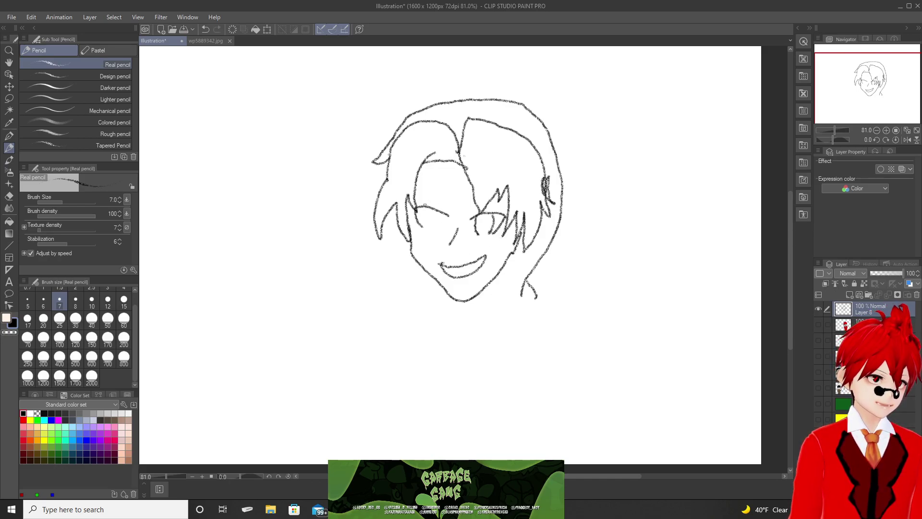
{"action": "mouse_move", "coordinate": [424, 208]}
{"action": "left_mouse_down"}
{"action": "mouse_move", "coordinate": [427, 228]}
{"action": "mouse_move", "coordinate": [443, 229]}
{"action": "left_mouse_up"}
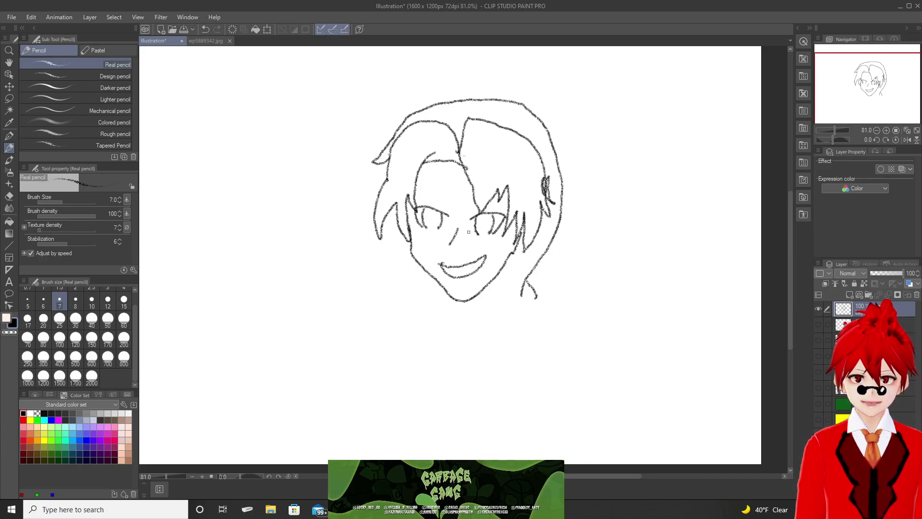
Sketch round glasses with a lens circling each eye and a short bridge across the nose, redoing the lenses until they fit.
{"action": "left_click_drag", "start_coordinate": [450, 226], "coordinate": [463, 232]}
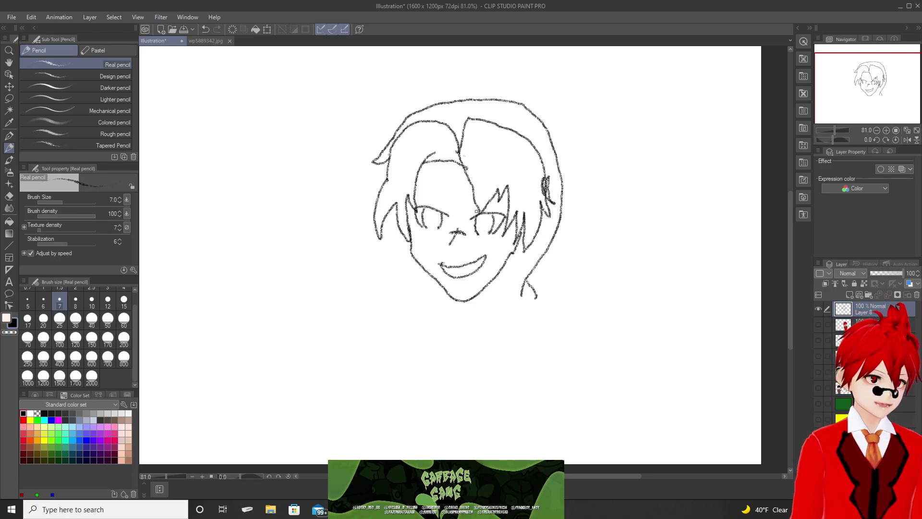
{"action": "mouse_move", "coordinate": [480, 204]}
{"action": "left_mouse_down"}
{"action": "mouse_move", "coordinate": [462, 222]}
{"action": "mouse_move", "coordinate": [489, 242]}
{"action": "mouse_move", "coordinate": [478, 201]}
{"action": "mouse_move", "coordinate": [467, 237]}
{"action": "mouse_move", "coordinate": [492, 247]}
{"action": "mouse_move", "coordinate": [499, 221]}
{"action": "mouse_move", "coordinate": [487, 203]}
{"action": "left_mouse_up"}
{"action": "key", "text": "ctrl+z"}
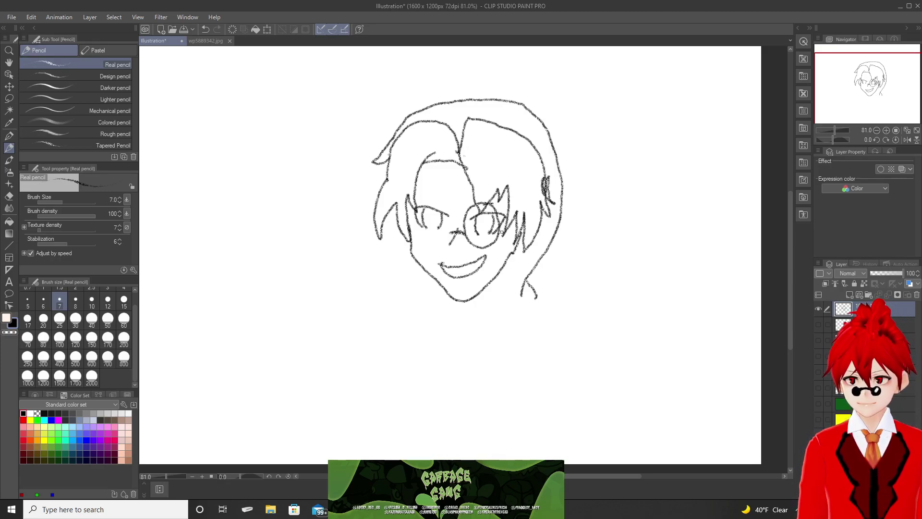
{"action": "key", "text": "ctrl+z"}
{"action": "mouse_move", "coordinate": [463, 234]}
{"action": "left_mouse_down"}
{"action": "mouse_move", "coordinate": [501, 239]}
{"action": "mouse_move", "coordinate": [498, 205]}
{"action": "mouse_move", "coordinate": [482, 202]}
{"action": "mouse_move", "coordinate": [469, 235]}
{"action": "left_mouse_up"}
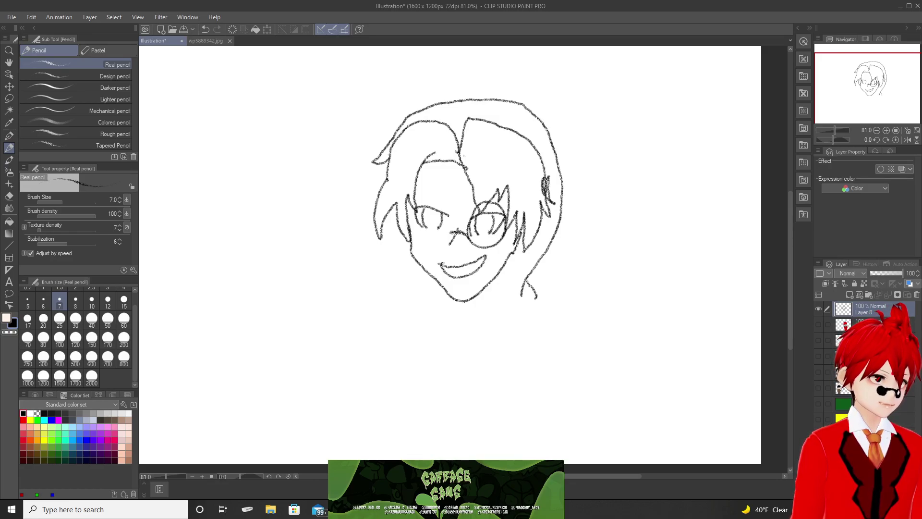
{"action": "mouse_move", "coordinate": [451, 234]}
{"action": "left_mouse_down"}
{"action": "mouse_move", "coordinate": [448, 216]}
{"action": "mouse_move", "coordinate": [421, 204]}
{"action": "left_mouse_up"}
{"action": "key", "text": "ctrl+z"}
{"action": "mouse_move", "coordinate": [452, 234]}
{"action": "left_mouse_down"}
{"action": "mouse_move", "coordinate": [451, 210]}
{"action": "mouse_move", "coordinate": [422, 202]}
{"action": "mouse_move", "coordinate": [417, 234]}
{"action": "mouse_move", "coordinate": [433, 243]}
{"action": "mouse_move", "coordinate": [447, 234]}
{"action": "left_mouse_up"}
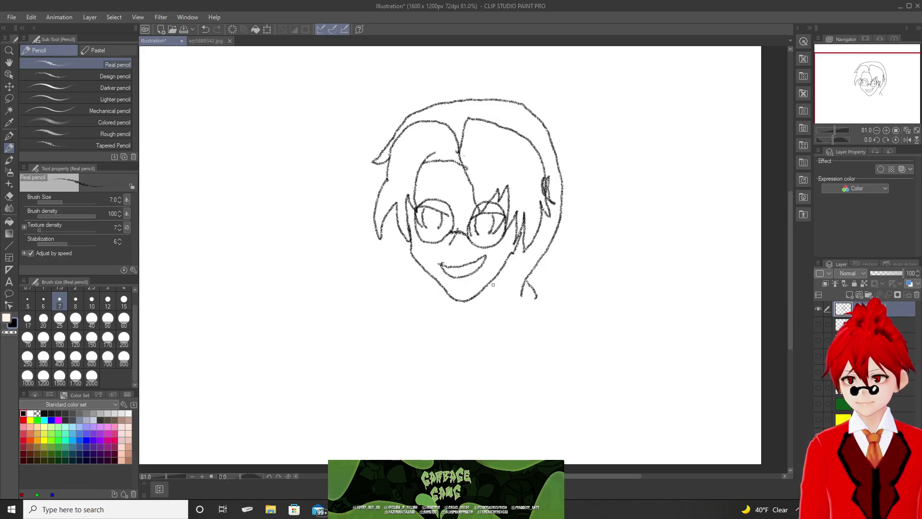
Sketch short neck lines below the jaw and a collar band under the chin with a pointed notch at its centre.
{"action": "left_click_drag", "start_coordinate": [505, 264], "coordinate": [502, 287]}
{"action": "left_click_drag", "start_coordinate": [435, 277], "coordinate": [435, 306]}
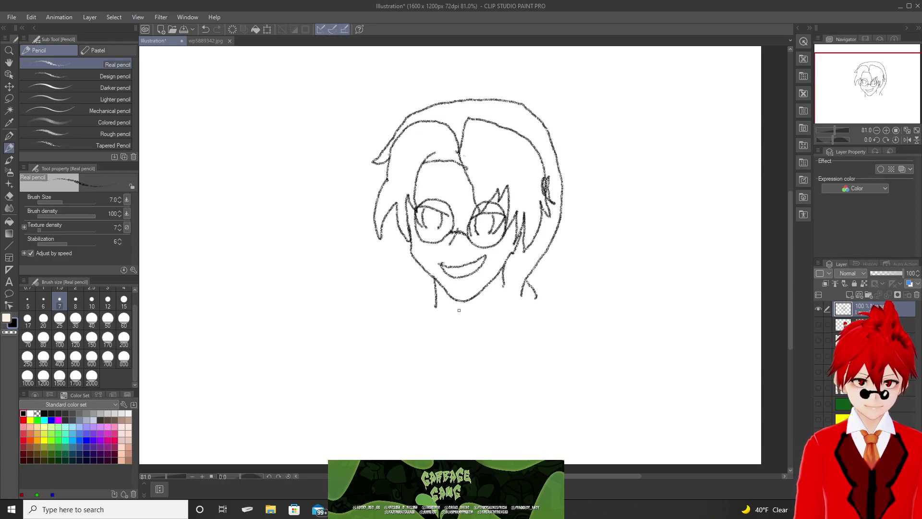
{"action": "mouse_move", "coordinate": [456, 307]}
{"action": "left_mouse_down"}
{"action": "mouse_move", "coordinate": [468, 324]}
{"action": "mouse_move", "coordinate": [506, 274]}
{"action": "left_mouse_up"}
{"action": "mouse_move", "coordinate": [456, 308]}
{"action": "left_mouse_down"}
{"action": "mouse_move", "coordinate": [433, 309]}
{"action": "mouse_move", "coordinate": [435, 287]}
{"action": "left_mouse_up"}
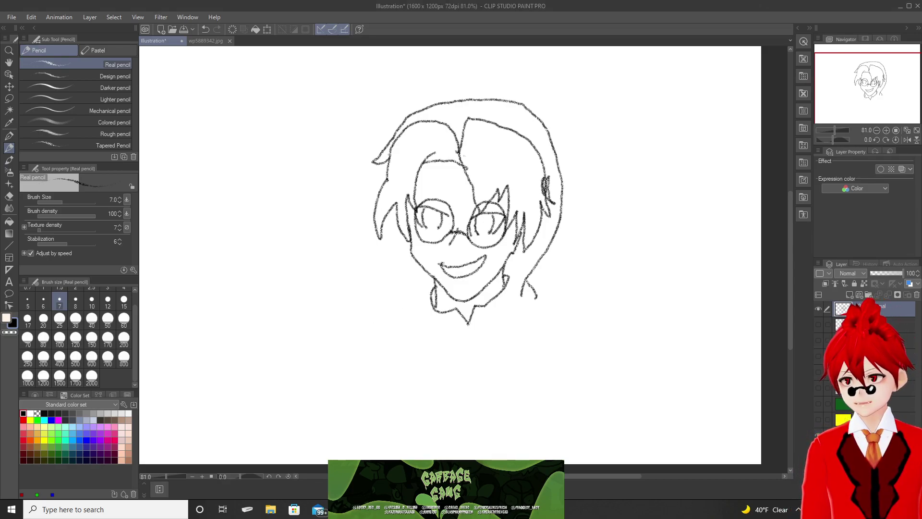
{"action": "left_click", "coordinate": [715, 7]}
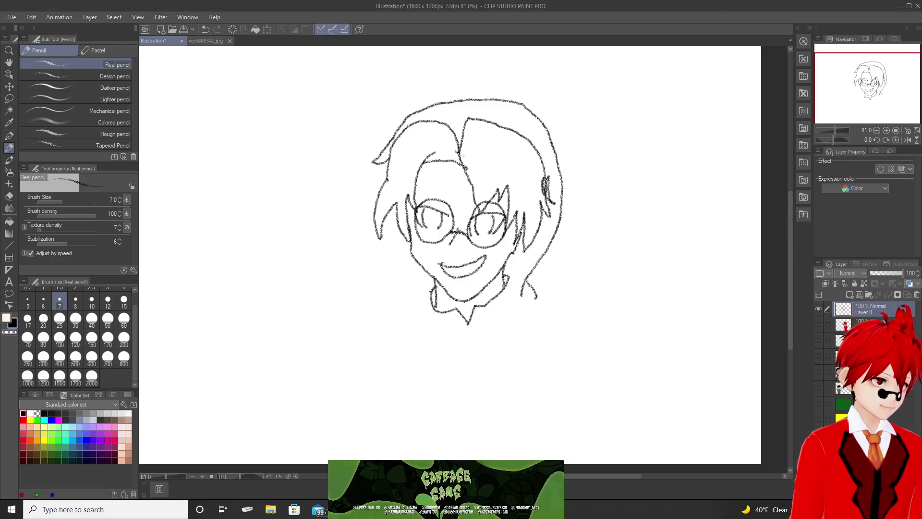
Sketch a pointed shirt collar flap on each side of the neck and a short placket line with small buttons between them.
{"action": "mouse_move", "coordinate": [432, 291]}
{"action": "left_mouse_down"}
{"action": "mouse_move", "coordinate": [421, 327]}
{"action": "mouse_move", "coordinate": [443, 350]}
{"action": "mouse_move", "coordinate": [454, 312]}
{"action": "left_mouse_up"}
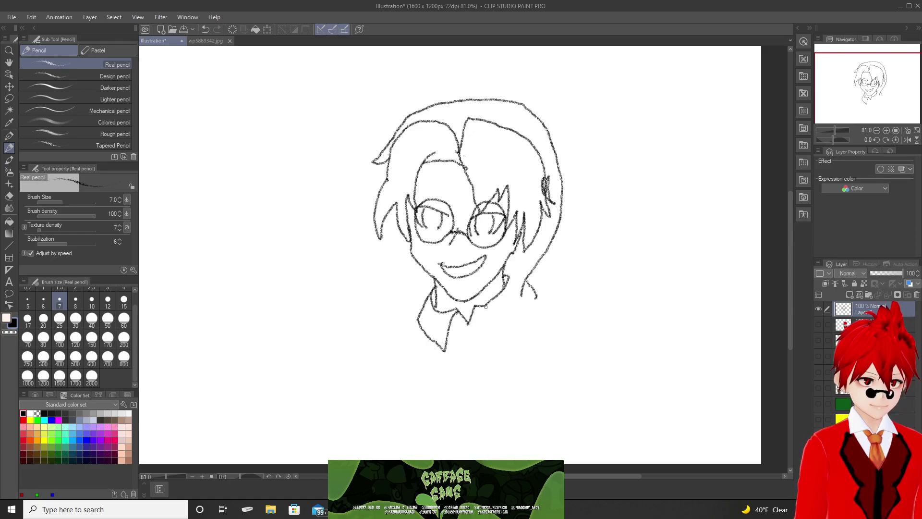
{"action": "mouse_move", "coordinate": [483, 305]}
{"action": "left_mouse_down"}
{"action": "mouse_move", "coordinate": [496, 332]}
{"action": "mouse_move", "coordinate": [513, 303]}
{"action": "mouse_move", "coordinate": [509, 277]}
{"action": "mouse_move", "coordinate": [507, 284]}
{"action": "left_mouse_up"}
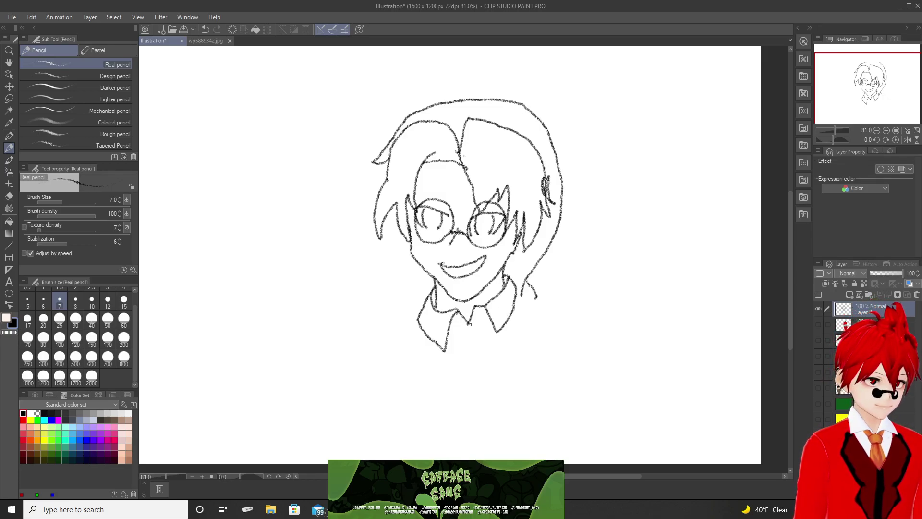
{"action": "left_click_drag", "start_coordinate": [468, 321], "coordinate": [466, 354]}
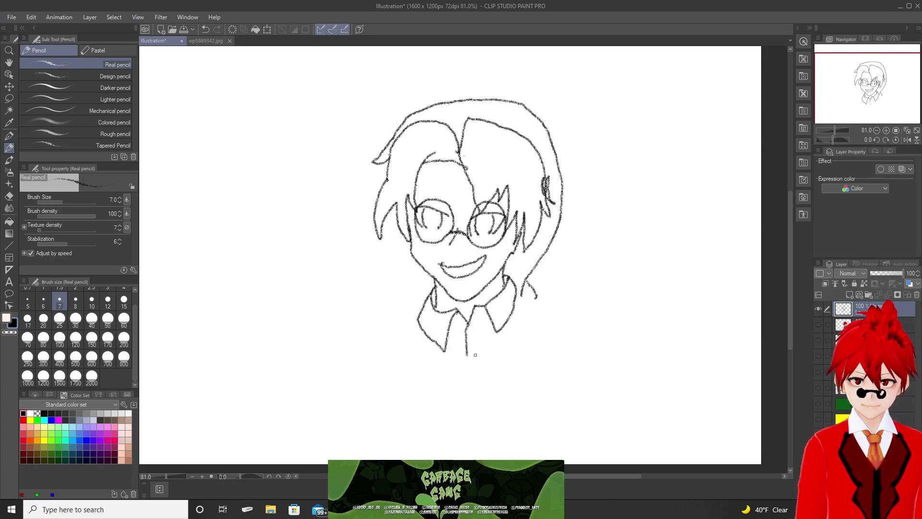
{"action": "left_click_drag", "start_coordinate": [470, 329], "coordinate": [475, 359]}
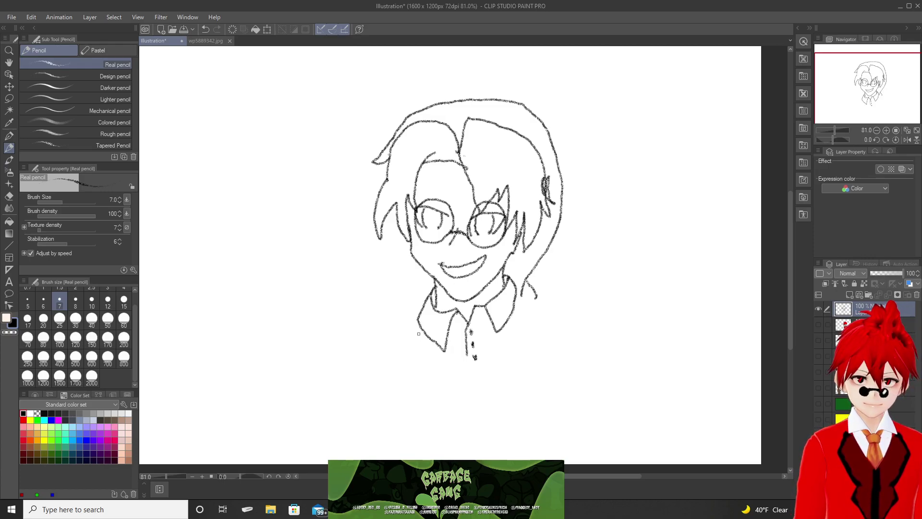
Sketch a deep rounded vest neckline around the collar and a sloping shoulder line on each side.
{"action": "mouse_move", "coordinate": [416, 320]}
{"action": "left_mouse_down"}
{"action": "mouse_move", "coordinate": [428, 346]}
{"action": "mouse_move", "coordinate": [455, 369]}
{"action": "mouse_move", "coordinate": [499, 367]}
{"action": "mouse_move", "coordinate": [519, 320]}
{"action": "mouse_move", "coordinate": [521, 296]}
{"action": "mouse_move", "coordinate": [511, 298]}
{"action": "left_mouse_up"}
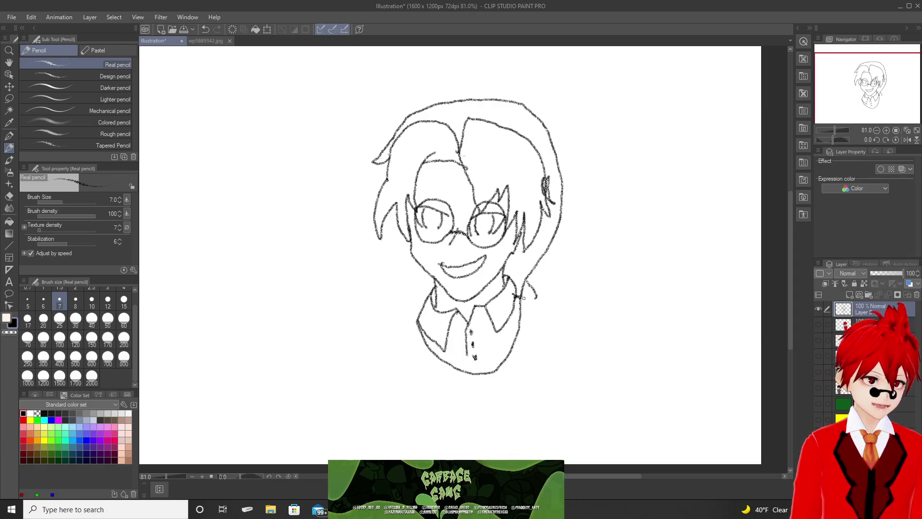
{"action": "mouse_move", "coordinate": [520, 296]}
{"action": "left_mouse_down"}
{"action": "mouse_move", "coordinate": [569, 308]}
{"action": "mouse_move", "coordinate": [599, 336]}
{"action": "left_mouse_up"}
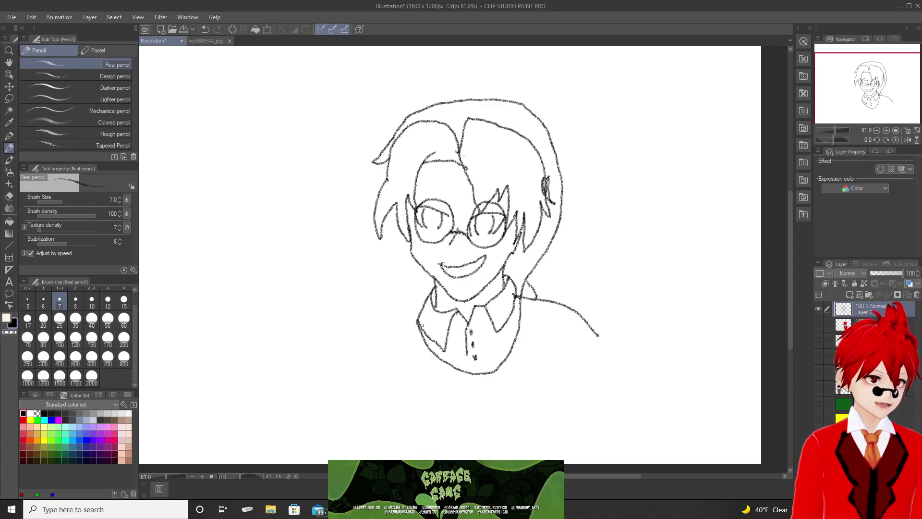
{"action": "mouse_move", "coordinate": [416, 320]}
{"action": "left_mouse_down"}
{"action": "mouse_move", "coordinate": [379, 341]}
{"action": "mouse_move", "coordinate": [363, 372]}
{"action": "left_mouse_up"}
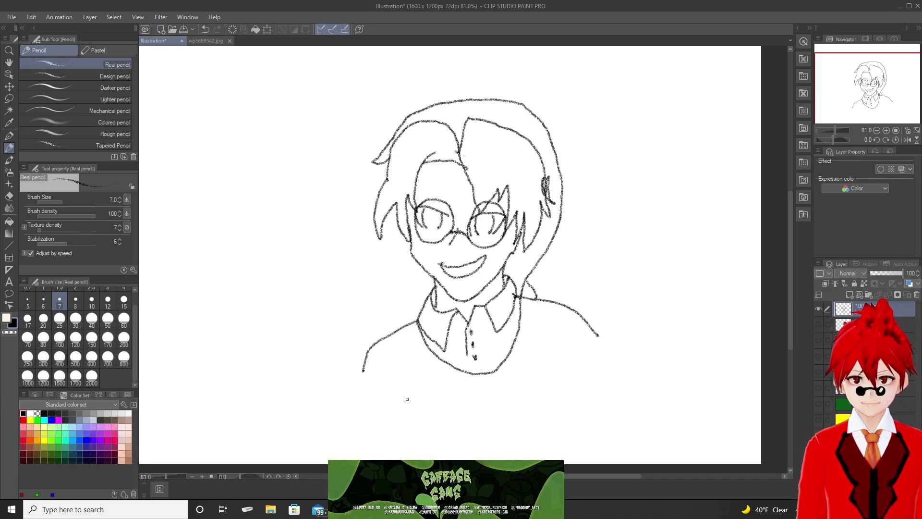
Sketch the vest's armhole edges below both shoulders and the left sleeve hanging straight down to the canvas's bottom edge.
{"action": "scroll", "coordinate": [407, 398], "scroll_direction": "down", "scroll_amount": 3}
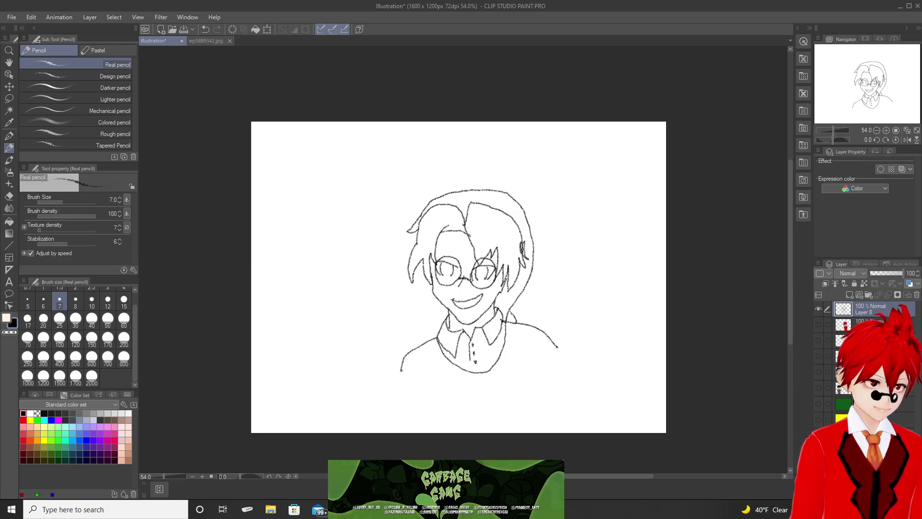
{"action": "left_click_drag", "start_coordinate": [401, 370], "coordinate": [412, 378]}
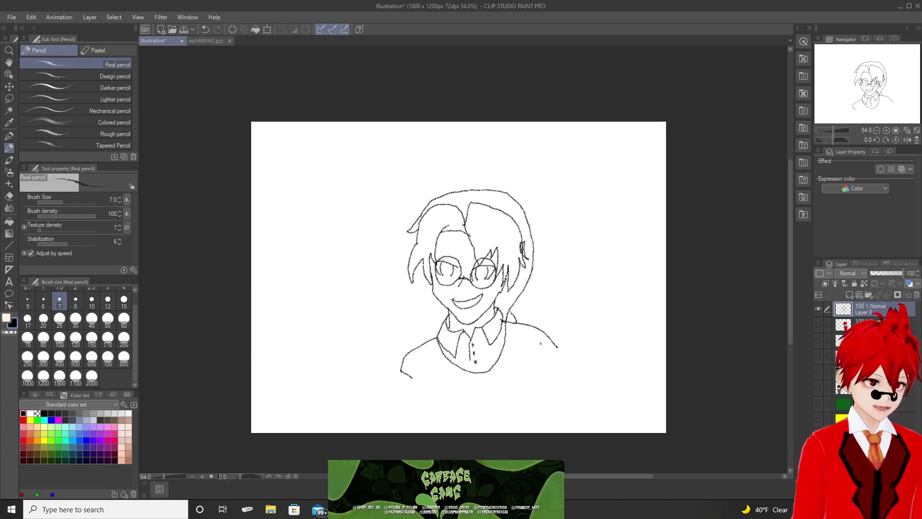
{"action": "left_click_drag", "start_coordinate": [558, 345], "coordinate": [546, 368]}
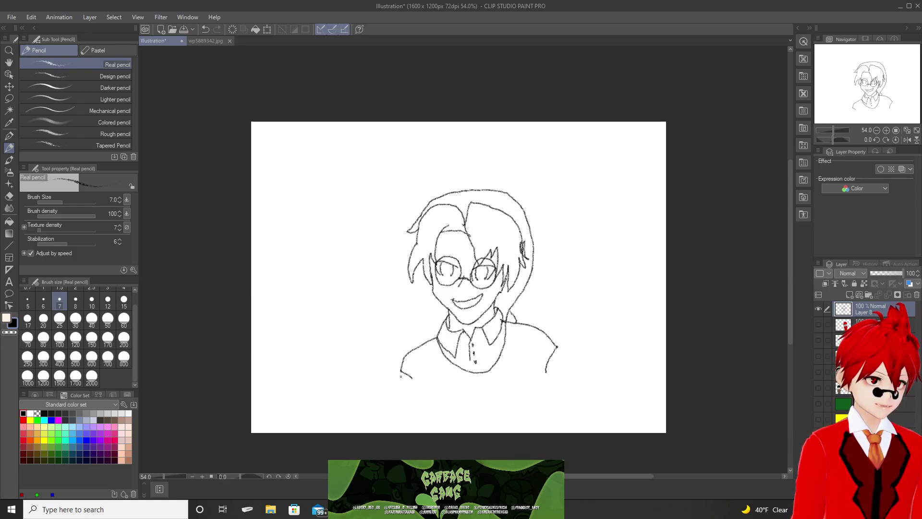
{"action": "left_click_drag", "start_coordinate": [413, 377], "coordinate": [424, 389]}
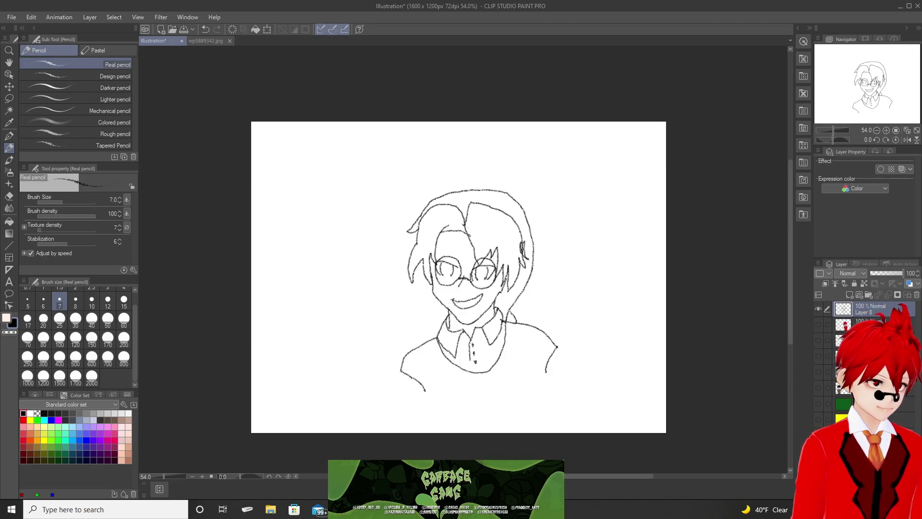
{"action": "left_click_drag", "start_coordinate": [401, 379], "coordinate": [389, 430]}
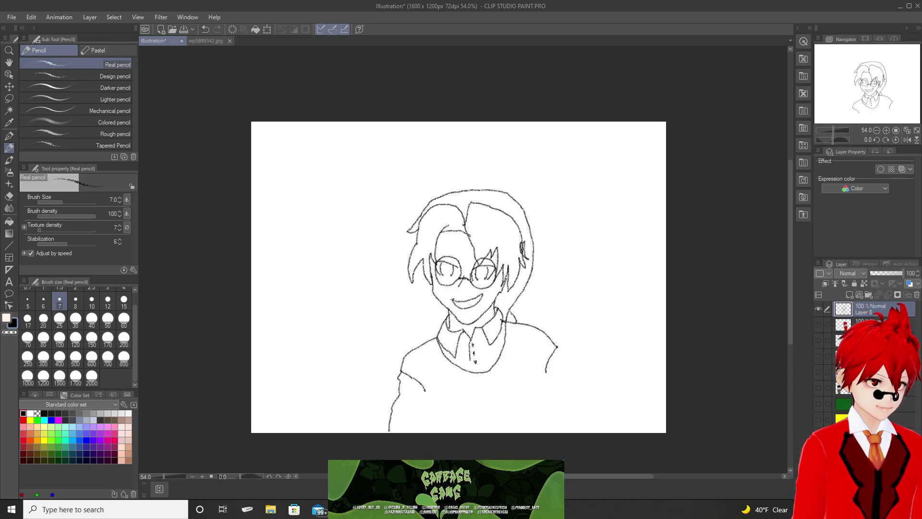
{"action": "key", "text": "ctrl+z"}
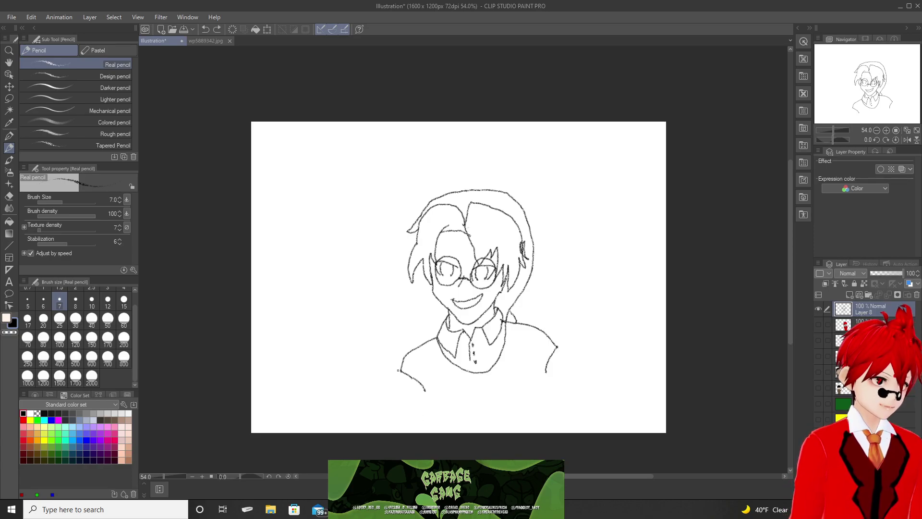
{"action": "left_click_drag", "start_coordinate": [401, 372], "coordinate": [390, 421]}
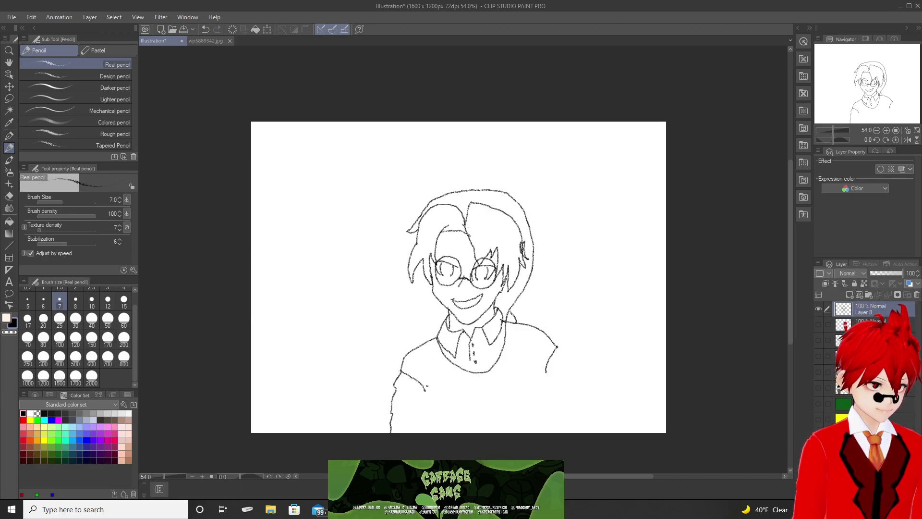
{"action": "left_click_drag", "start_coordinate": [429, 379], "coordinate": [426, 432]}
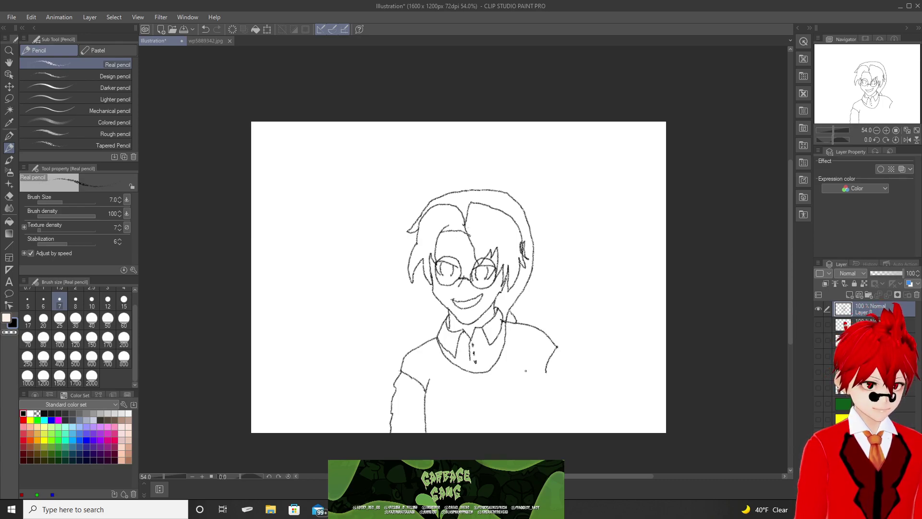
Sketch the vest's right side curving down from the shoulder and a bent right arm flaring outward to the canvas's bottom edge.
{"action": "mouse_move", "coordinate": [526, 372]}
{"action": "left_mouse_down"}
{"action": "mouse_move", "coordinate": [545, 372]}
{"action": "mouse_move", "coordinate": [524, 378]}
{"action": "mouse_move", "coordinate": [531, 434]}
{"action": "left_mouse_up"}
{"action": "key", "text": "ctrl+z"}
{"action": "key", "text": "ctrl+z"}
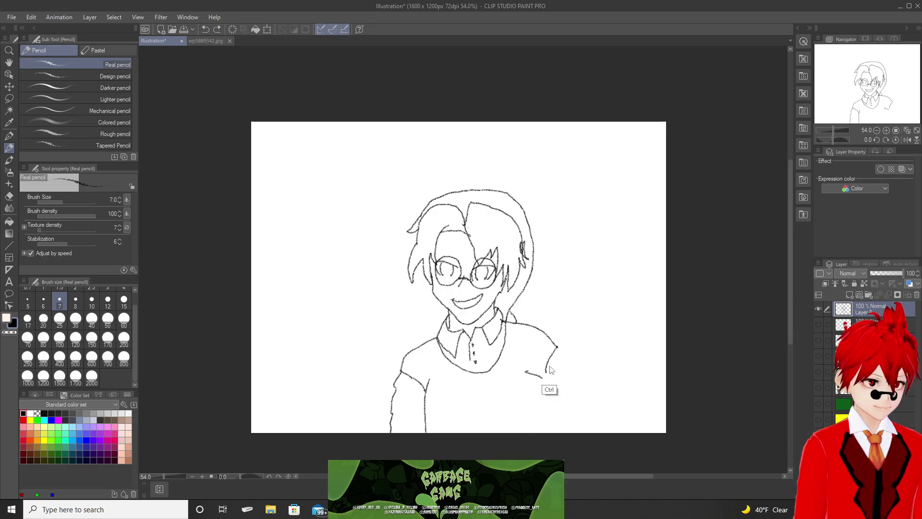
{"action": "key", "text": "ctrl+z"}
{"action": "left_click_drag", "start_coordinate": [557, 345], "coordinate": [534, 419]}
{"action": "mouse_move", "coordinate": [539, 384]}
{"action": "left_mouse_down"}
{"action": "mouse_move", "coordinate": [537, 430]}
{"action": "mouse_move", "coordinate": [547, 425]}
{"action": "left_mouse_up"}
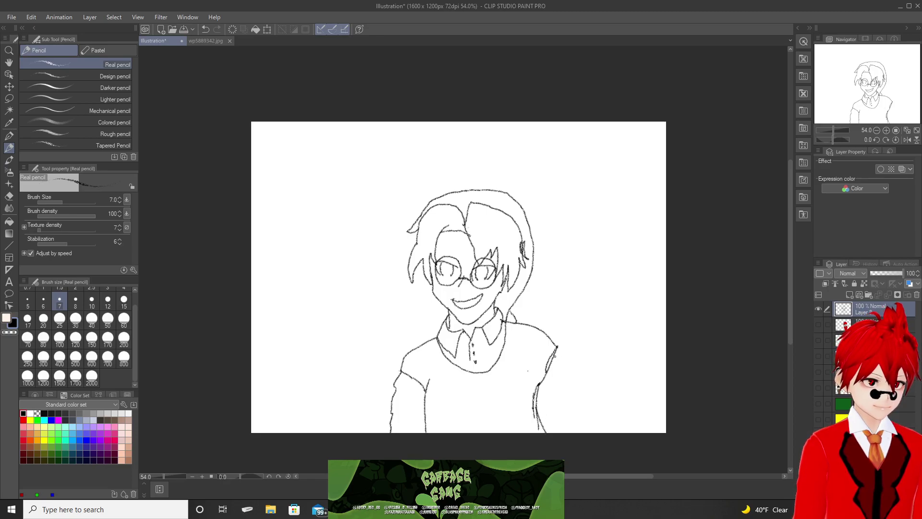
{"action": "left_click_drag", "start_coordinate": [557, 353], "coordinate": [604, 421]}
{"action": "mouse_move", "coordinate": [537, 393]}
{"action": "left_mouse_down"}
{"action": "mouse_move", "coordinate": [563, 430]}
{"action": "mouse_move", "coordinate": [598, 432]}
{"action": "left_mouse_up"}
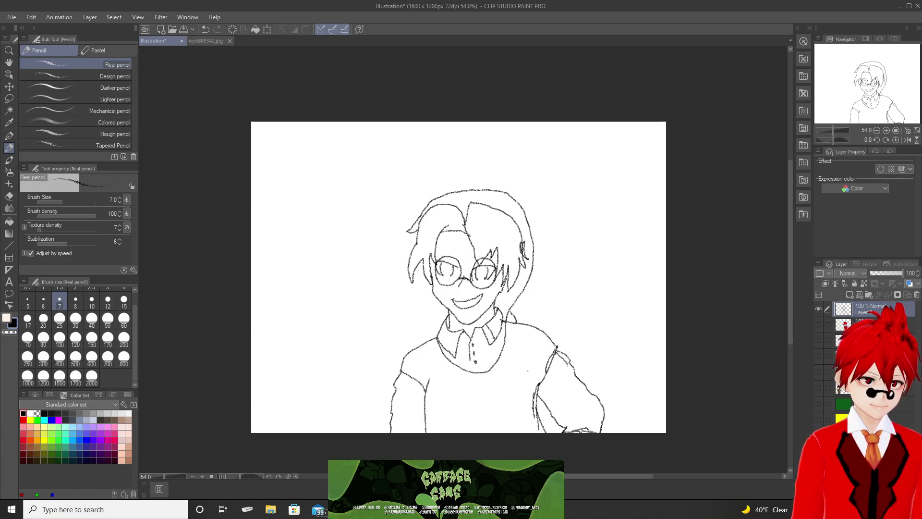
Fill both collar flaps and the shirt front inside the vest neckline with a crosshatched plaid pattern.
{"action": "left_click_drag", "start_coordinate": [492, 319], "coordinate": [500, 330]}
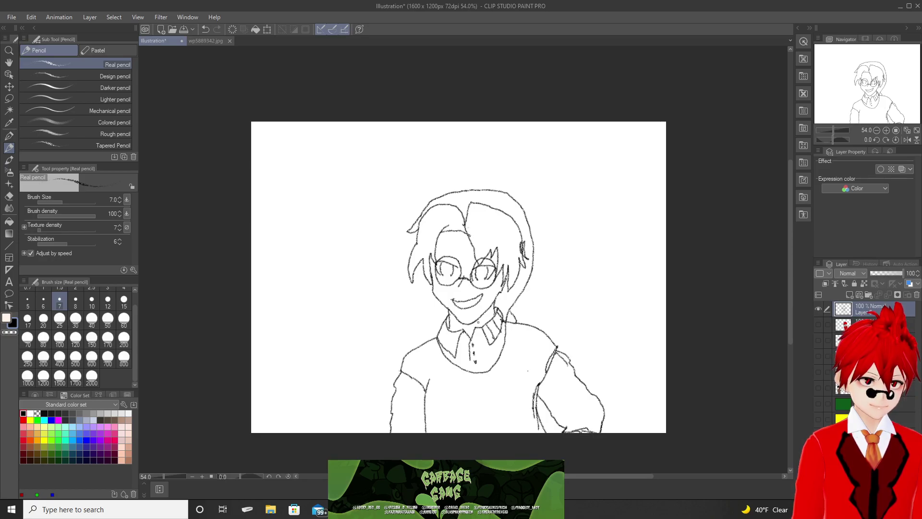
{"action": "mouse_move", "coordinate": [456, 331]}
{"action": "left_mouse_down"}
{"action": "mouse_move", "coordinate": [451, 349]}
{"action": "mouse_move", "coordinate": [438, 337]}
{"action": "mouse_move", "coordinate": [454, 352]}
{"action": "mouse_move", "coordinate": [460, 345]}
{"action": "left_mouse_up"}
{"action": "left_click_drag", "start_coordinate": [501, 312], "coordinate": [487, 339]}
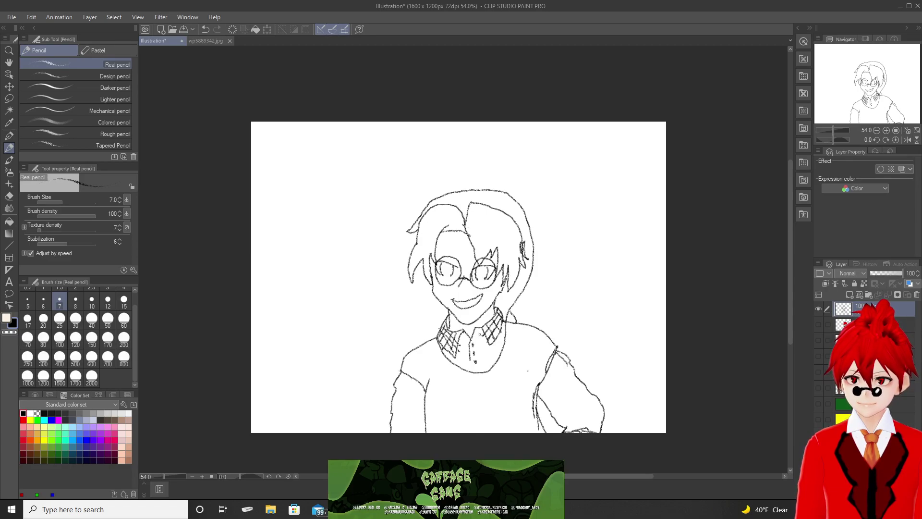
{"action": "mouse_move", "coordinate": [481, 342]}
{"action": "left_mouse_down"}
{"action": "mouse_move", "coordinate": [485, 373]}
{"action": "mouse_move", "coordinate": [502, 368]}
{"action": "left_mouse_up"}
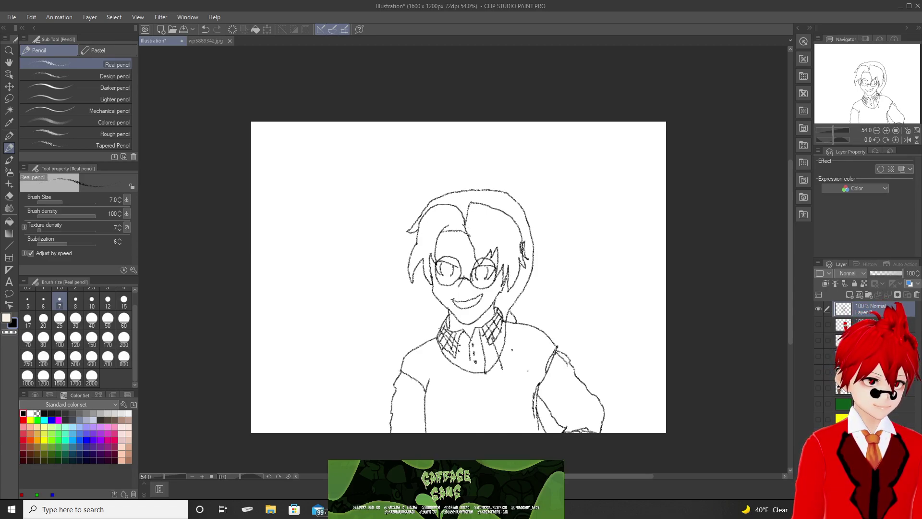
{"action": "key", "text": "ctrl+z"}
{"action": "key", "text": "ctrl+z"}
{"action": "mouse_move", "coordinate": [482, 330]}
{"action": "left_mouse_down"}
{"action": "mouse_move", "coordinate": [480, 372]}
{"action": "mouse_move", "coordinate": [506, 343]}
{"action": "mouse_move", "coordinate": [449, 359]}
{"action": "mouse_move", "coordinate": [464, 357]}
{"action": "mouse_move", "coordinate": [464, 373]}
{"action": "mouse_move", "coordinate": [499, 361]}
{"action": "mouse_move", "coordinate": [504, 340]}
{"action": "mouse_move", "coordinate": [490, 333]}
{"action": "mouse_move", "coordinate": [509, 318]}
{"action": "mouse_move", "coordinate": [486, 338]}
{"action": "mouse_move", "coordinate": [468, 333]}
{"action": "mouse_move", "coordinate": [485, 341]}
{"action": "mouse_move", "coordinate": [477, 332]}
{"action": "left_mouse_up"}
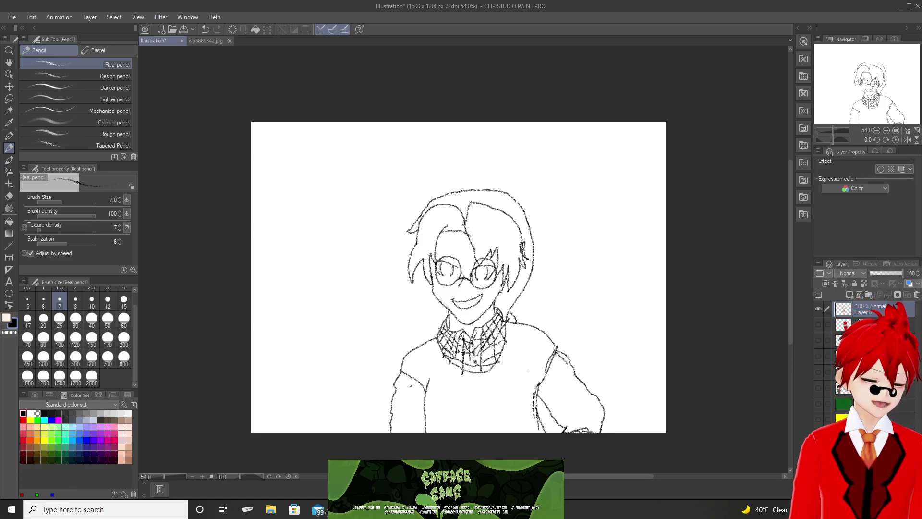
Fill the left sleeve with a plaid grid of vertical and horizontal pencil lines.
{"action": "left_click_drag", "start_coordinate": [403, 372], "coordinate": [398, 428]}
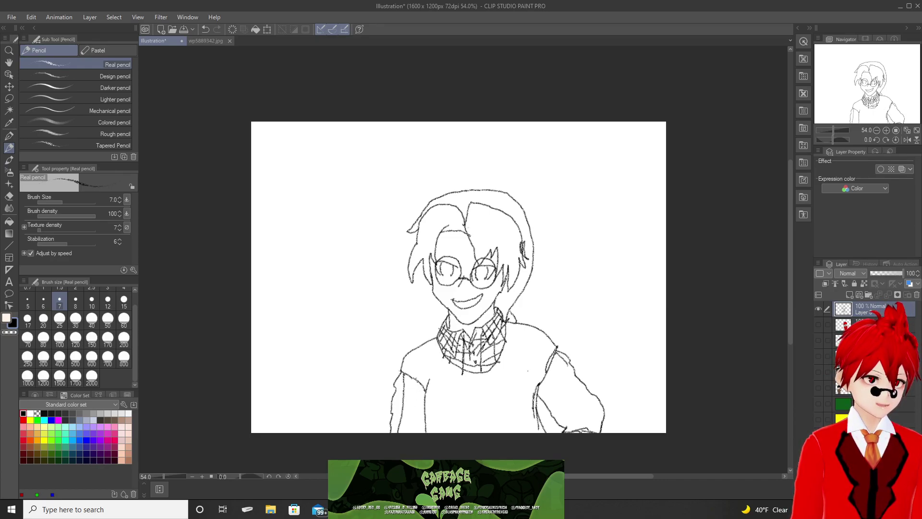
{"action": "left_click_drag", "start_coordinate": [421, 382], "coordinate": [413, 434]}
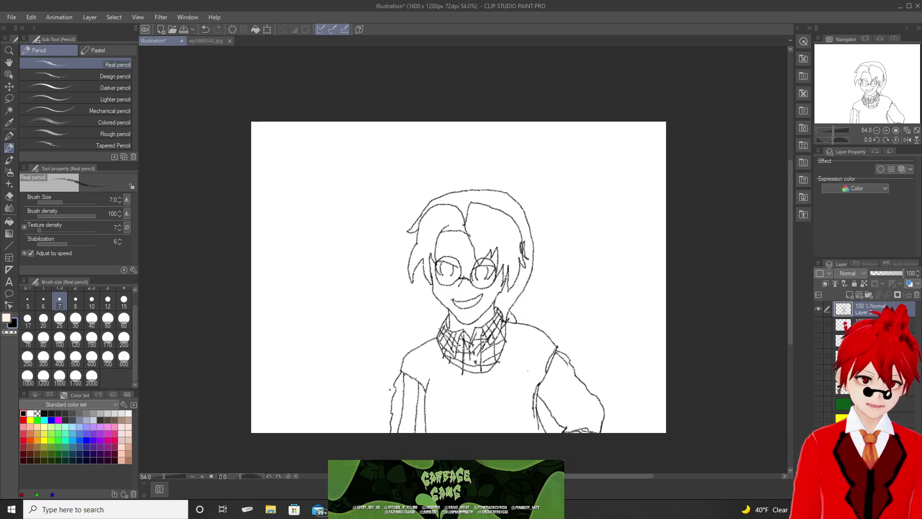
{"action": "mouse_move", "coordinate": [395, 380]}
{"action": "left_mouse_down"}
{"action": "mouse_move", "coordinate": [427, 393]}
{"action": "mouse_move", "coordinate": [394, 398]}
{"action": "mouse_move", "coordinate": [426, 405]}
{"action": "mouse_move", "coordinate": [397, 414]}
{"action": "mouse_move", "coordinate": [408, 434]}
{"action": "left_mouse_up"}
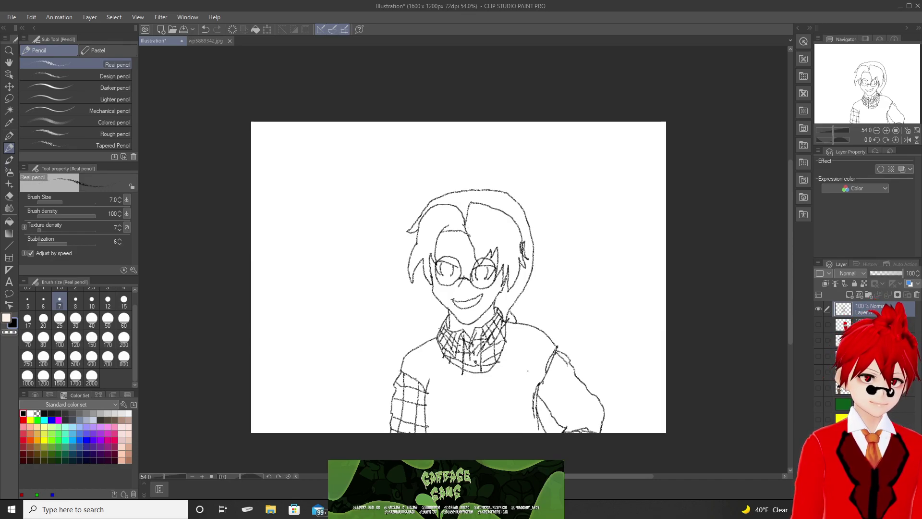
Fill the bent right sleeve with a plaid grid of lines following the arm and lines crossing it.
{"action": "left_click_drag", "start_coordinate": [544, 382], "coordinate": [572, 430]}
{"action": "mouse_move", "coordinate": [551, 363]}
{"action": "left_mouse_down"}
{"action": "mouse_move", "coordinate": [589, 413]}
{"action": "mouse_move", "coordinate": [590, 431]}
{"action": "left_mouse_up"}
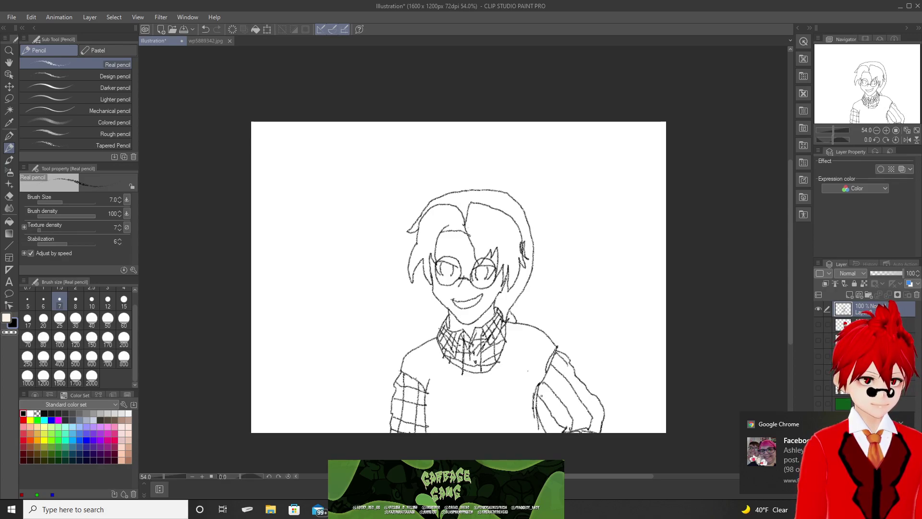
{"action": "left_click_drag", "start_coordinate": [543, 392], "coordinate": [564, 359]}
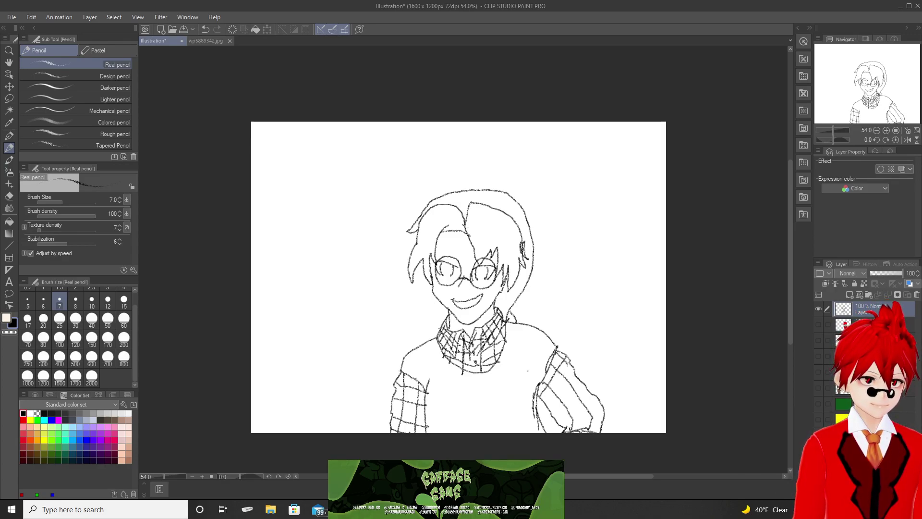
{"action": "left_click_drag", "start_coordinate": [547, 405], "coordinate": [572, 380]}
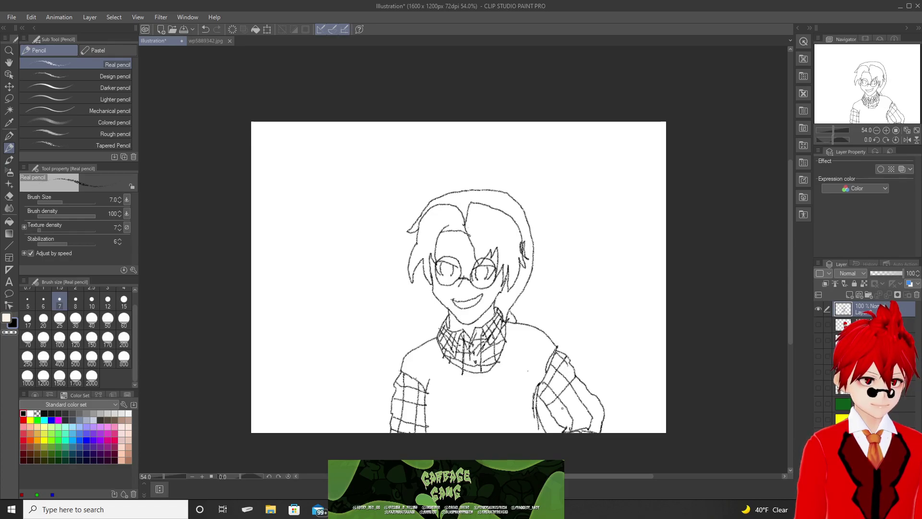
{"action": "left_click_drag", "start_coordinate": [554, 420], "coordinate": [586, 390]}
{"action": "left_click_drag", "start_coordinate": [567, 428], "coordinate": [604, 415]}
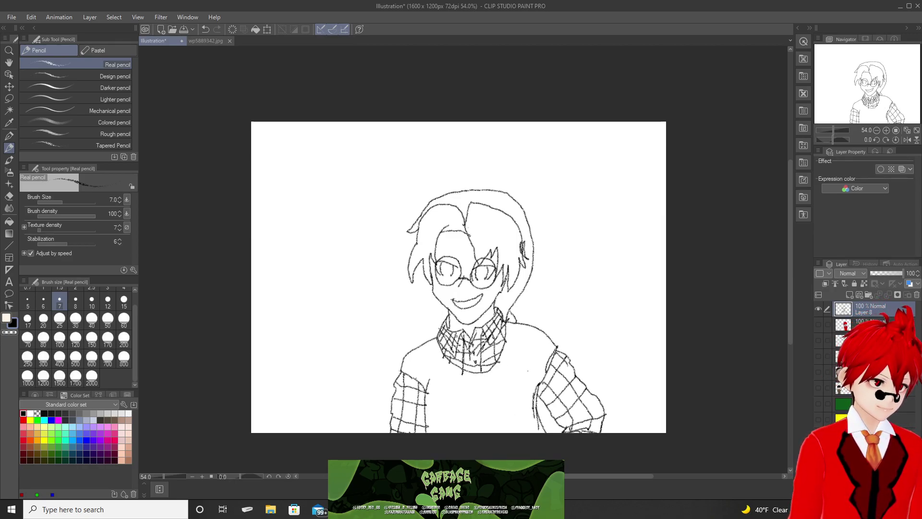
Sketch a small emblem on the right side of the vest's chest: a rounded face with two small round ears and a mouth line.
{"action": "mouse_move", "coordinate": [505, 370]}
{"action": "left_mouse_down"}
{"action": "mouse_move", "coordinate": [516, 366]}
{"action": "mouse_move", "coordinate": [505, 371]}
{"action": "left_mouse_up"}
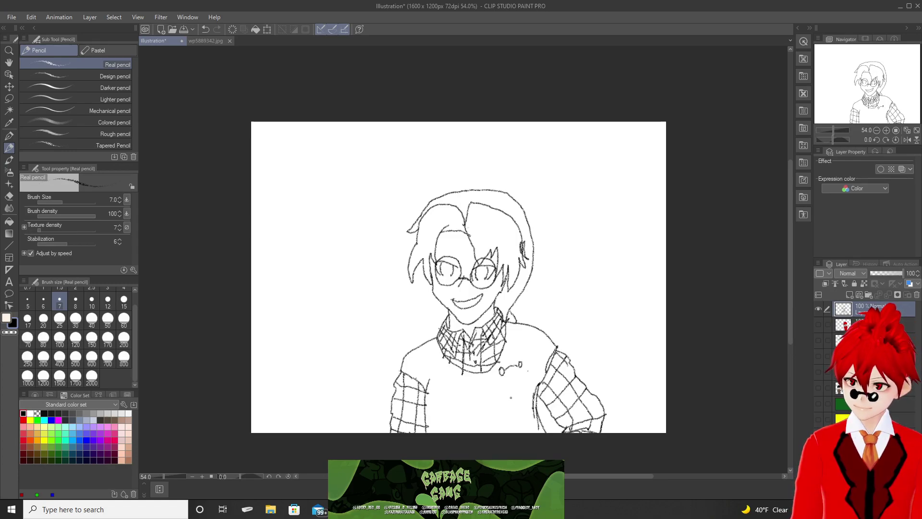
{"action": "mouse_move", "coordinate": [503, 374]}
{"action": "left_mouse_down"}
{"action": "mouse_move", "coordinate": [517, 390]}
{"action": "mouse_move", "coordinate": [521, 368]}
{"action": "left_mouse_up"}
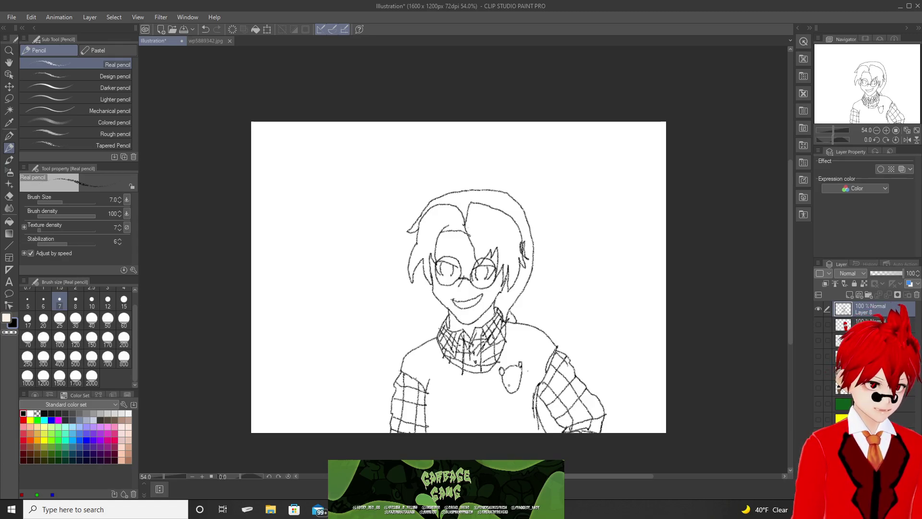
{"action": "left_click_drag", "start_coordinate": [508, 384], "coordinate": [520, 382]}
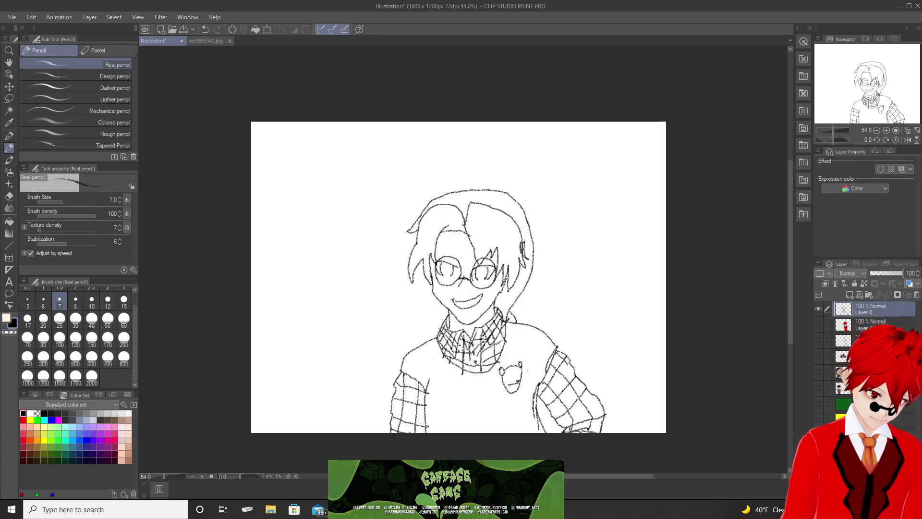
{"action": "key", "text": "ctrl+z"}
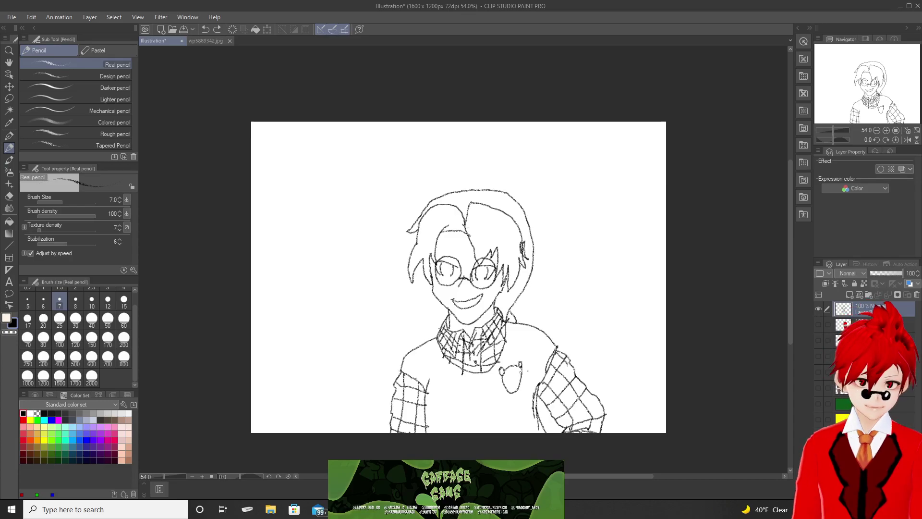
{"action": "left_click_drag", "start_coordinate": [507, 383], "coordinate": [519, 382]}
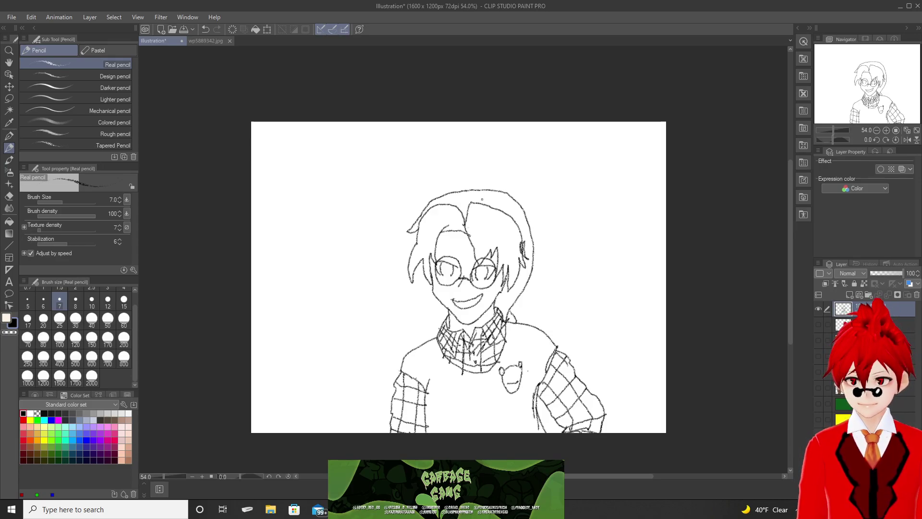
Sketch a heart-shaped strand of hair rising from the crown, doubling its outline with an inner line down to the hair.
{"action": "mouse_move", "coordinate": [482, 204]}
{"action": "left_mouse_down"}
{"action": "mouse_move", "coordinate": [487, 170]}
{"action": "mouse_move", "coordinate": [477, 159]}
{"action": "mouse_move", "coordinate": [445, 168]}
{"action": "mouse_move", "coordinate": [453, 187]}
{"action": "left_mouse_up"}
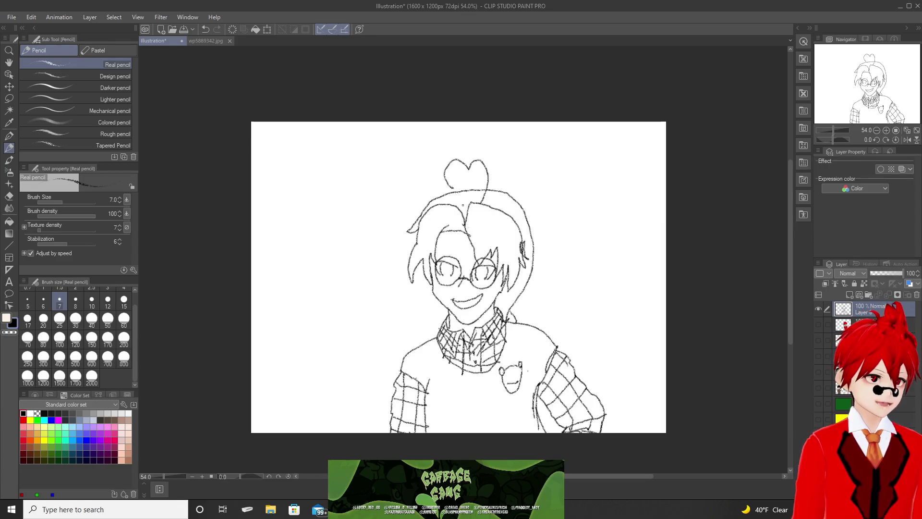
{"action": "left_click_drag", "start_coordinate": [451, 176], "coordinate": [453, 189]}
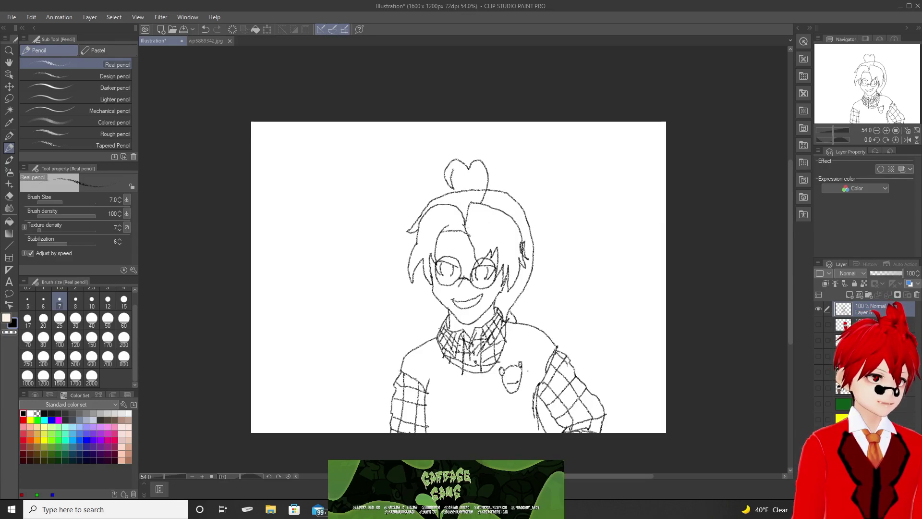
{"action": "left_click_drag", "start_coordinate": [481, 185], "coordinate": [480, 195]}
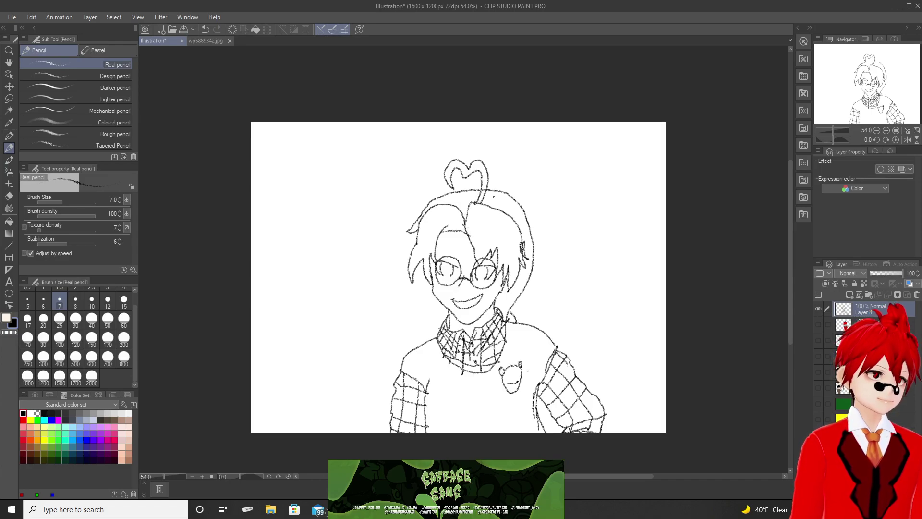
{"action": "key", "text": "ctrl+z"}
{"action": "key", "text": "ctrl+z"}
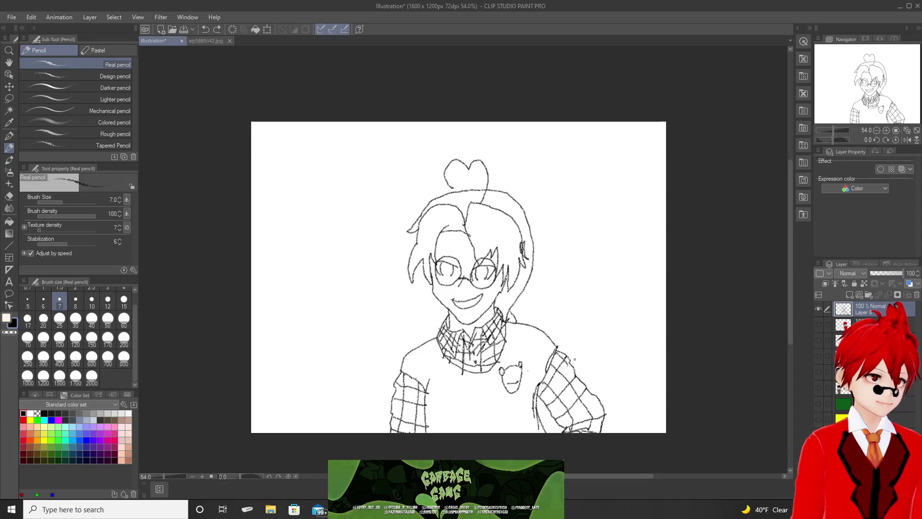
{"action": "mouse_move", "coordinate": [451, 178]}
{"action": "left_mouse_down"}
{"action": "mouse_move", "coordinate": [453, 190]}
{"action": "mouse_move", "coordinate": [468, 175]}
{"action": "mouse_move", "coordinate": [485, 181]}
{"action": "mouse_move", "coordinate": [478, 203]}
{"action": "left_mouse_up"}
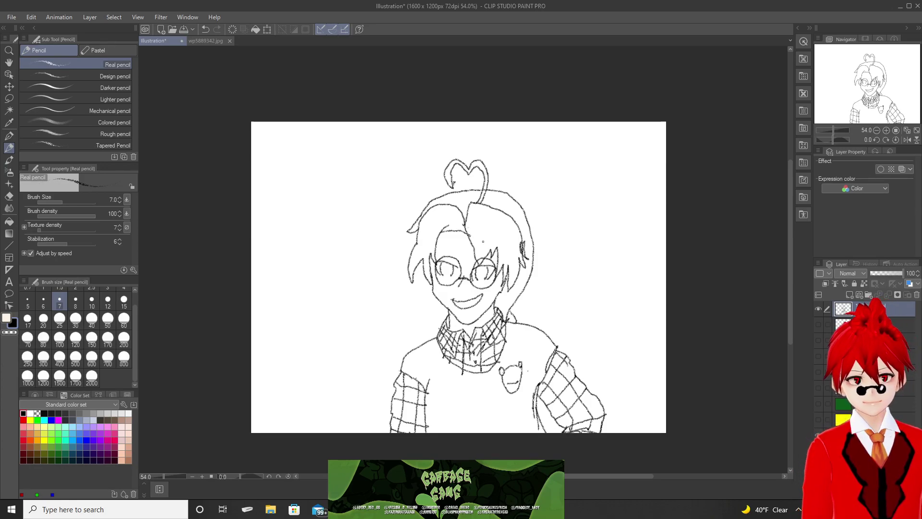
{"action": "key", "text": "ctrl+z"}
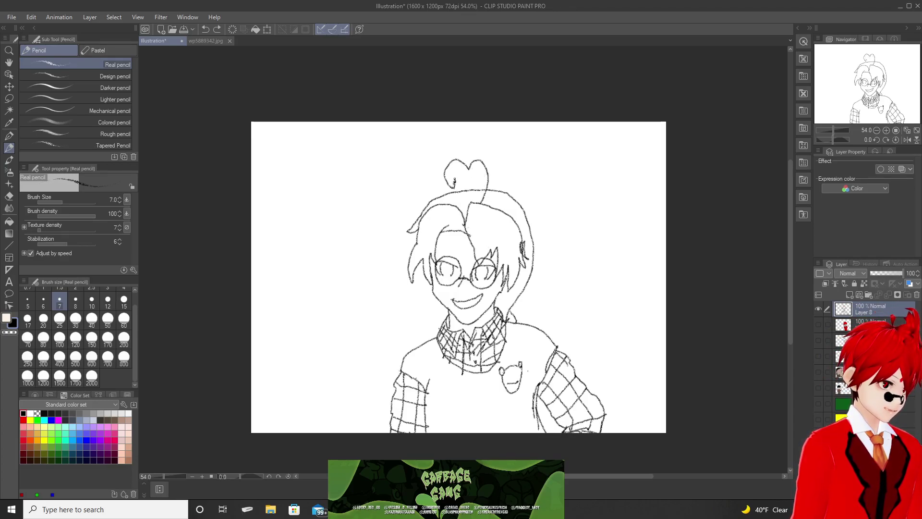
{"action": "key", "text": "ctrl+z"}
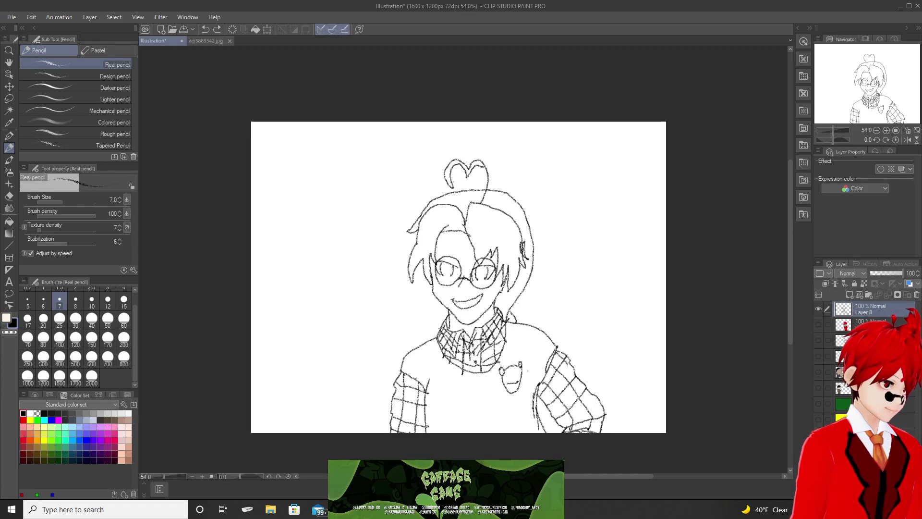
{"action": "left_click_drag", "start_coordinate": [479, 195], "coordinate": [476, 201]}
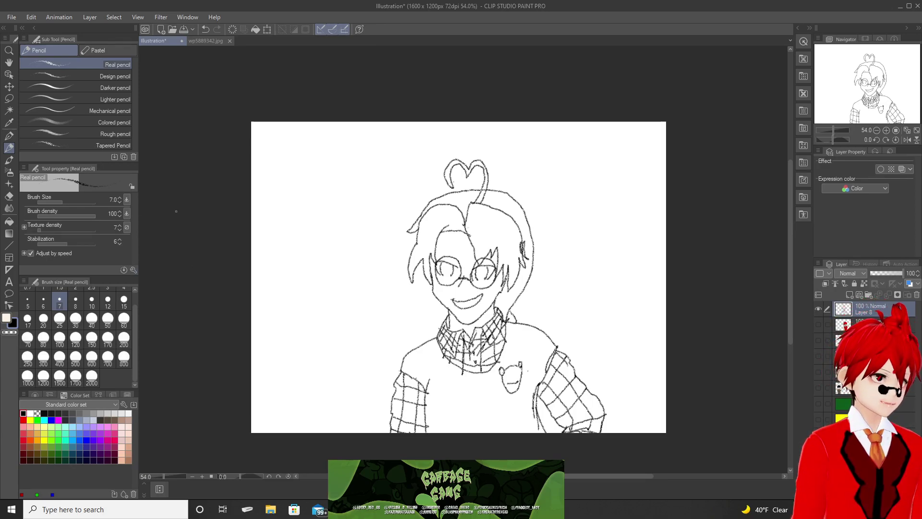
Set up the Mapping pen at brush size 7 and add a new layer above the sketch for inking.
{"action": "left_click", "coordinate": [6, 138]}
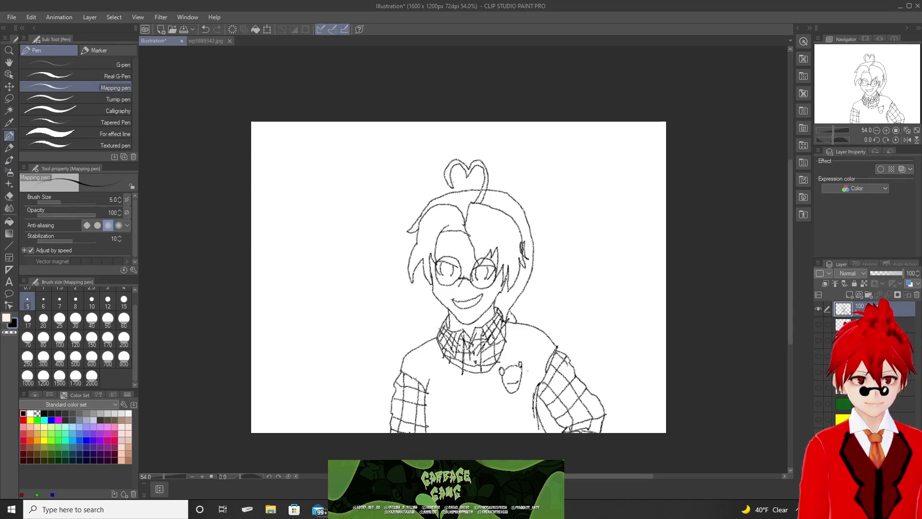
{"action": "right_click", "coordinate": [835, 282]}
{"action": "left_click", "coordinate": [847, 224]}
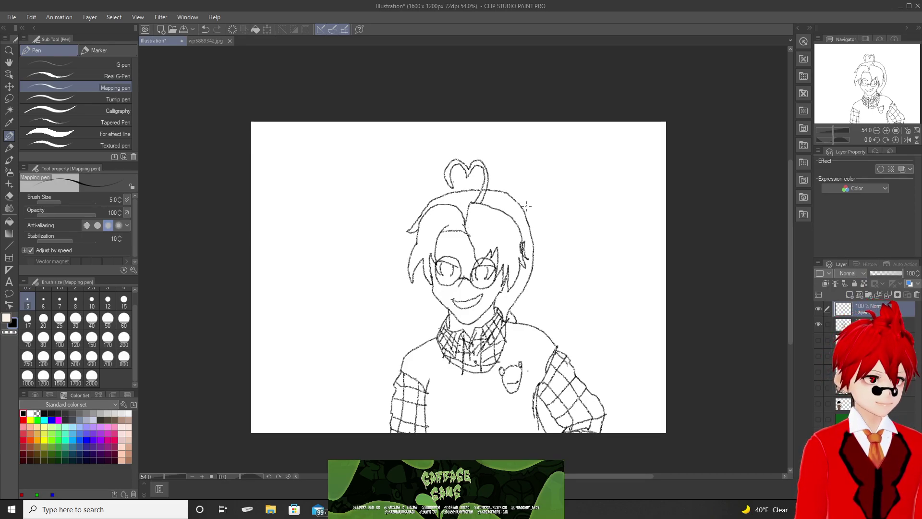
{"action": "left_click", "coordinate": [59, 303]}
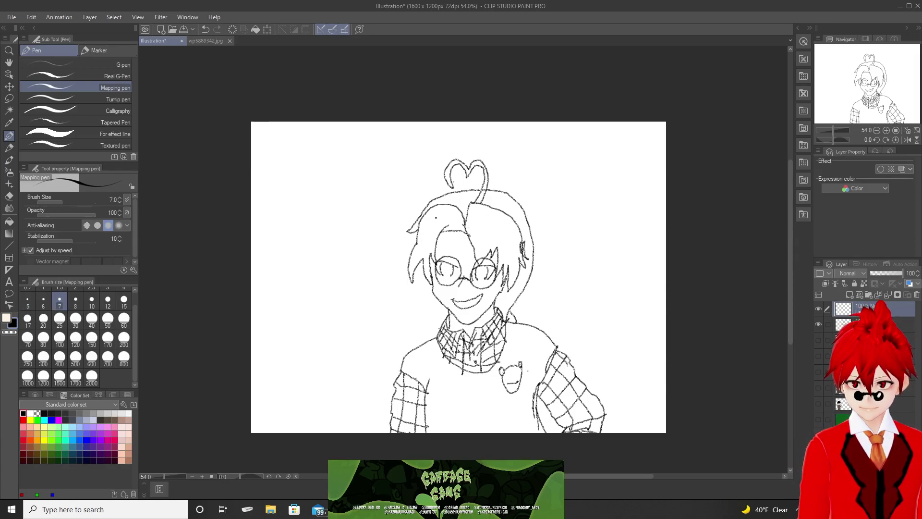
Ink both spiky halves of the fringe and the crown's outline up to the base of the heart-shaped strand.
{"action": "mouse_move", "coordinate": [464, 224]}
{"action": "left_mouse_down"}
{"action": "mouse_move", "coordinate": [429, 211]}
{"action": "mouse_move", "coordinate": [409, 250]}
{"action": "mouse_move", "coordinate": [409, 274]}
{"action": "mouse_move", "coordinate": [413, 266]}
{"action": "mouse_move", "coordinate": [422, 276]}
{"action": "mouse_move", "coordinate": [429, 258]}
{"action": "mouse_move", "coordinate": [436, 271]}
{"action": "mouse_move", "coordinate": [451, 230]}
{"action": "left_mouse_up"}
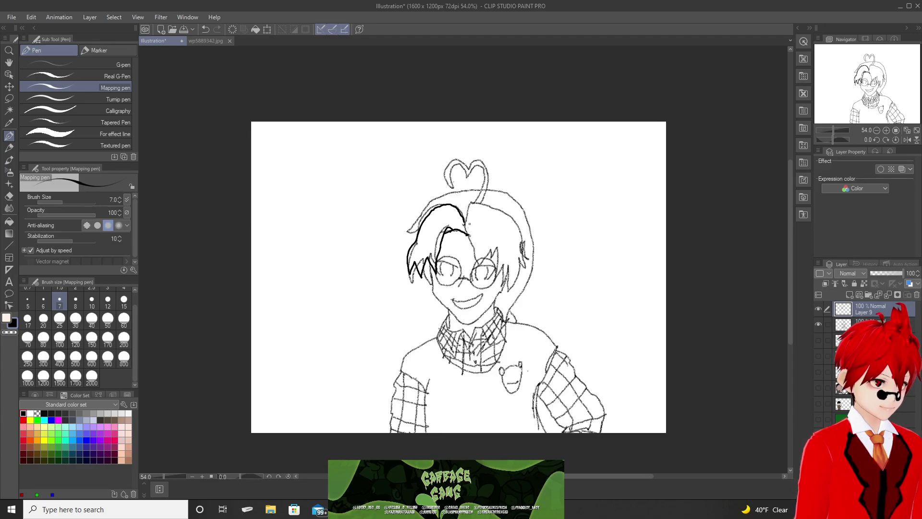
{"action": "mouse_move", "coordinate": [466, 230]}
{"action": "left_mouse_down"}
{"action": "mouse_move", "coordinate": [474, 263]}
{"action": "mouse_move", "coordinate": [484, 246]}
{"action": "mouse_move", "coordinate": [490, 260]}
{"action": "mouse_move", "coordinate": [502, 256]}
{"action": "mouse_move", "coordinate": [503, 276]}
{"action": "mouse_move", "coordinate": [510, 262]}
{"action": "mouse_move", "coordinate": [513, 277]}
{"action": "mouse_move", "coordinate": [520, 264]}
{"action": "mouse_move", "coordinate": [525, 270]}
{"action": "mouse_move", "coordinate": [507, 213]}
{"action": "mouse_move", "coordinate": [468, 204]}
{"action": "mouse_move", "coordinate": [464, 215]}
{"action": "left_mouse_up"}
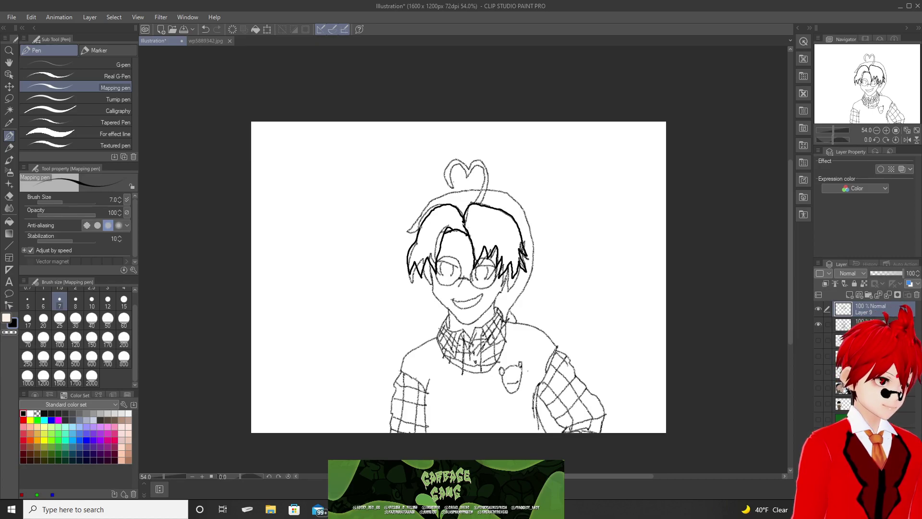
{"action": "mouse_move", "coordinate": [417, 236]}
{"action": "left_mouse_down"}
{"action": "mouse_move", "coordinate": [404, 235]}
{"action": "mouse_move", "coordinate": [425, 206]}
{"action": "mouse_move", "coordinate": [461, 191]}
{"action": "left_mouse_up"}
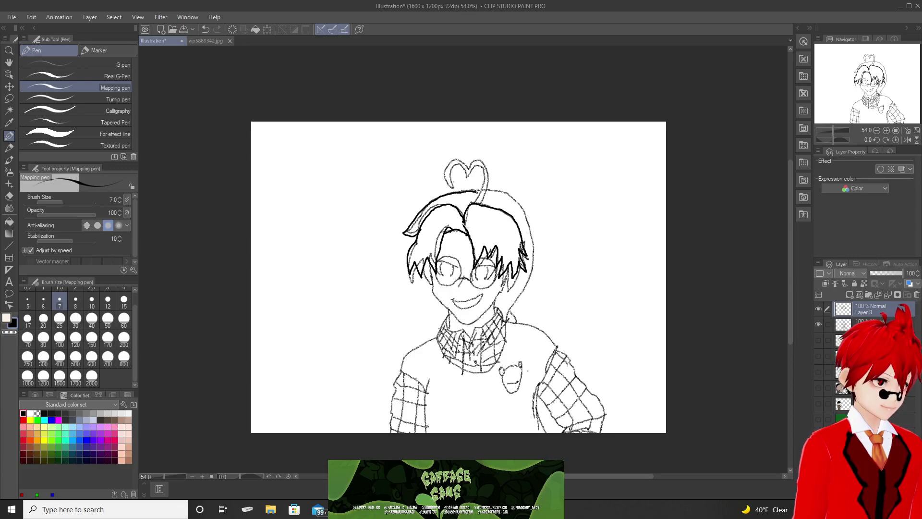
{"action": "left_click_drag", "start_coordinate": [484, 194], "coordinate": [495, 201]}
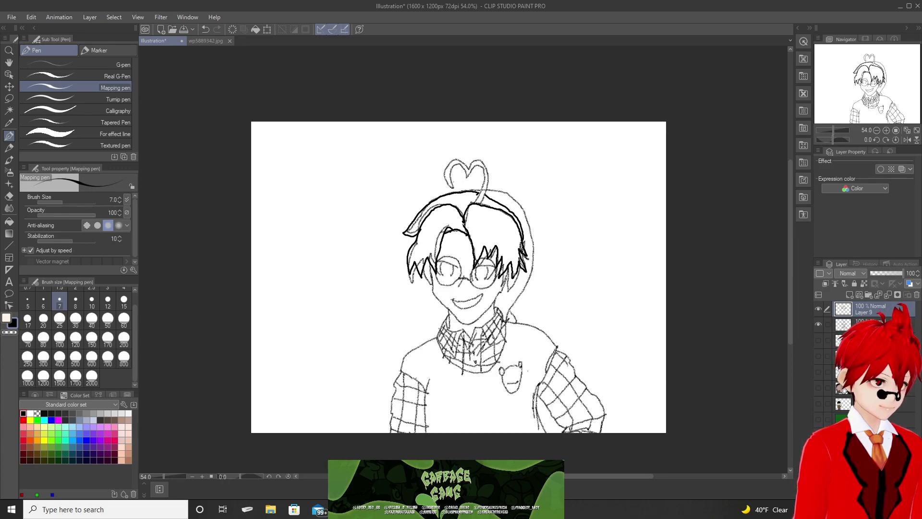
Ink the heart-shaped strand's inner and outer lines and the nose line between the glasses' lenses.
{"action": "left_click_drag", "start_coordinate": [515, 275], "coordinate": [511, 283]}
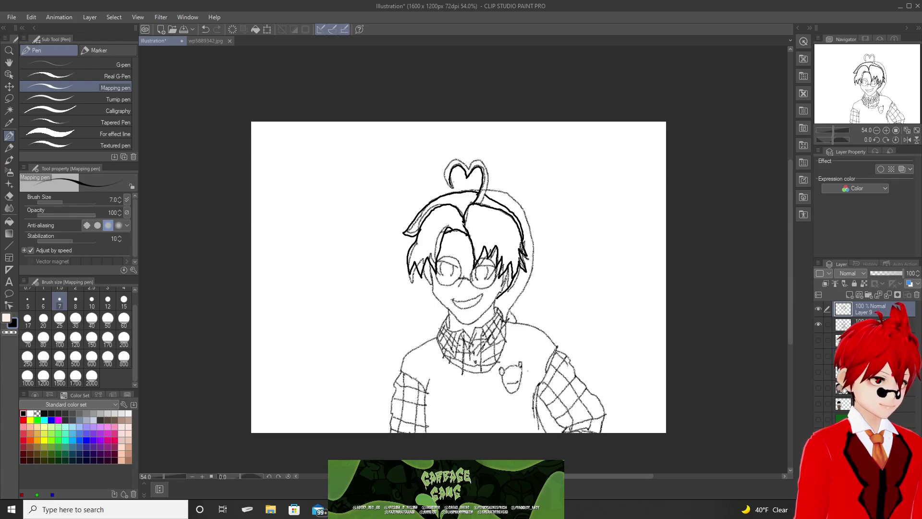
{"action": "left_click_drag", "start_coordinate": [448, 176], "coordinate": [452, 162]}
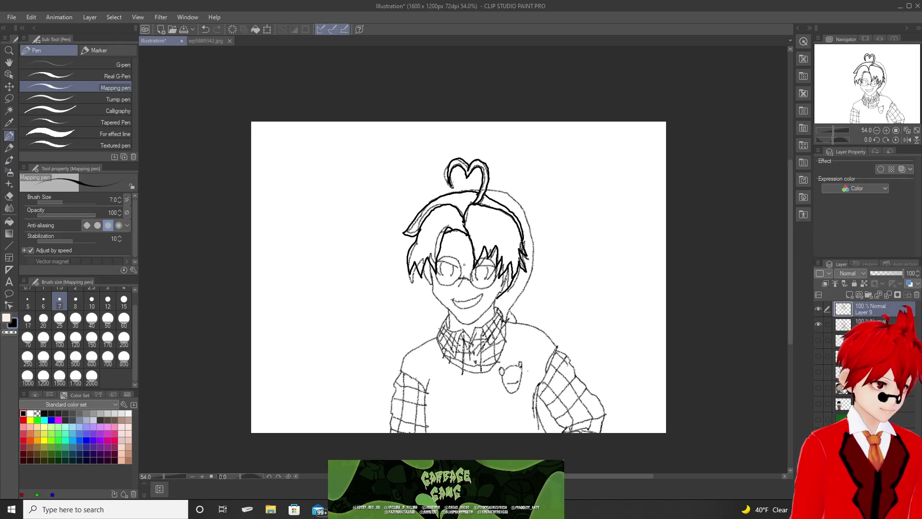
{"action": "left_click_drag", "start_coordinate": [465, 267], "coordinate": [460, 287]}
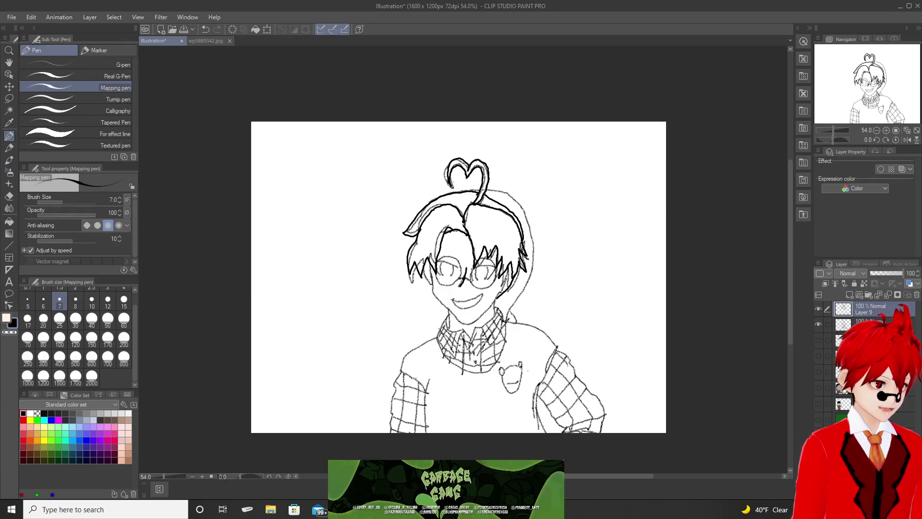
{"action": "mouse_move", "coordinate": [482, 262]}
{"action": "left_mouse_down"}
{"action": "mouse_move", "coordinate": [495, 258]}
{"action": "mouse_move", "coordinate": [495, 276]}
{"action": "left_mouse_up"}
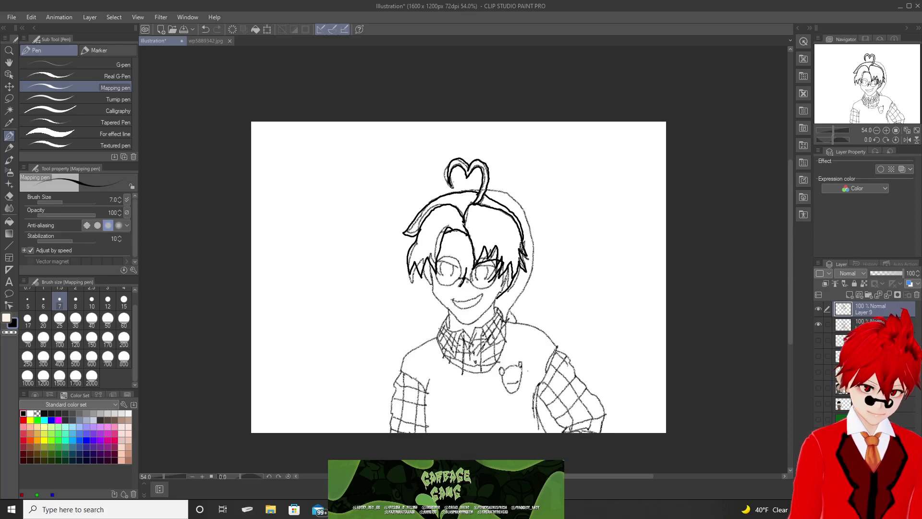
{"action": "key", "text": "ctrl+z"}
{"action": "key", "text": "ctrl+z"}
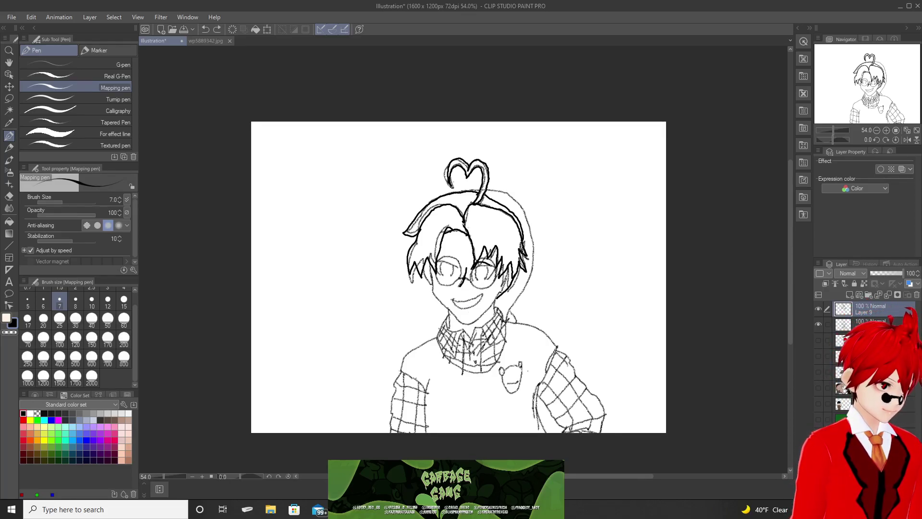
{"action": "mouse_move", "coordinate": [479, 264]}
{"action": "left_mouse_down"}
{"action": "mouse_move", "coordinate": [498, 263]}
{"action": "mouse_move", "coordinate": [491, 285]}
{"action": "left_mouse_up"}
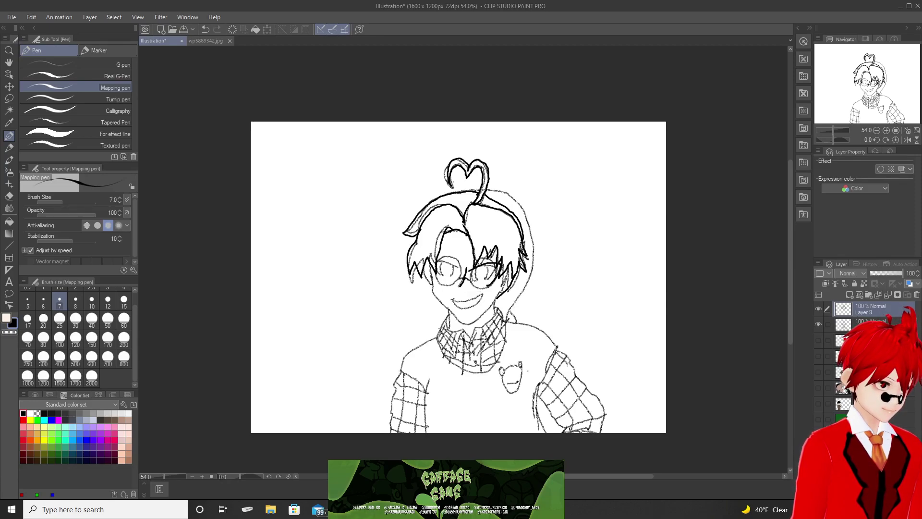
{"action": "left_click_drag", "start_coordinate": [448, 266], "coordinate": [456, 262]}
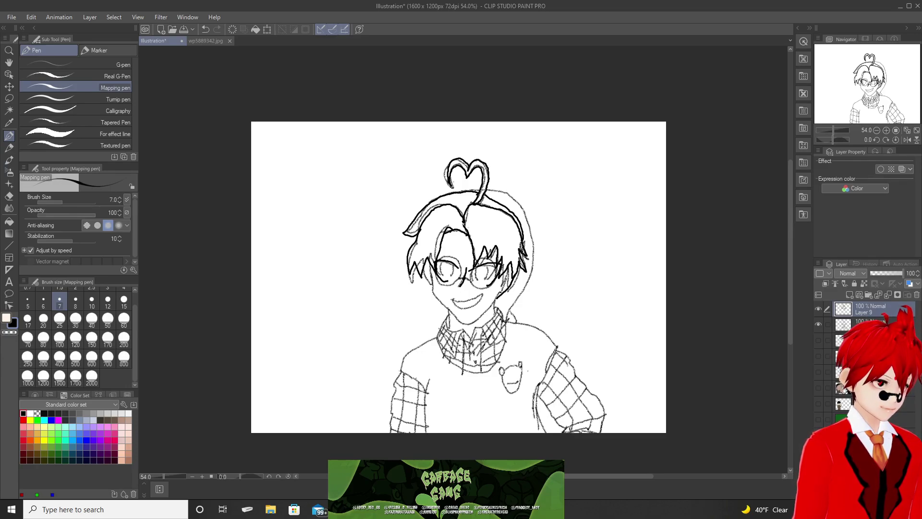
{"action": "key", "text": "ctrl"}
{"action": "key", "text": "ctrl+z"}
{"action": "key", "text": "ctrl+z"}
{"action": "key", "text": "ctrl+z"}
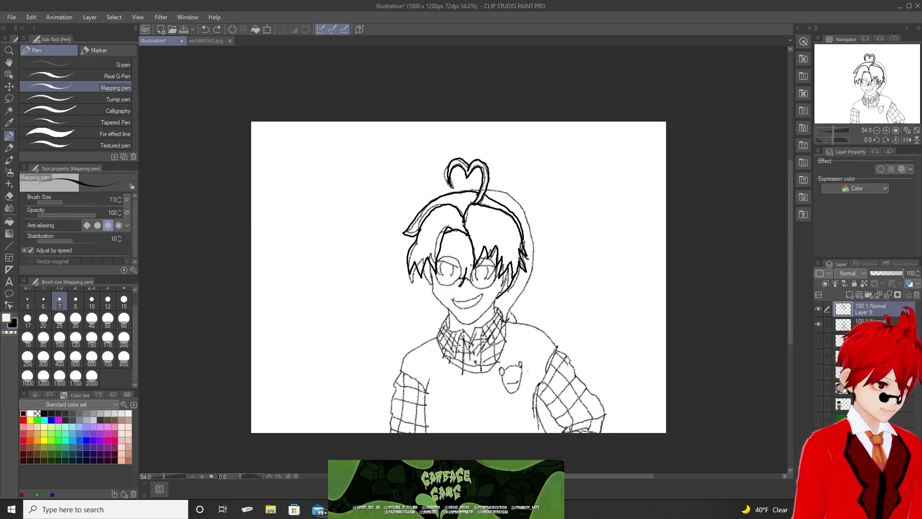
Ink the upper lash line and curved iris edges of the eye below the spiky side of the fringe.
{"action": "left_click_drag", "start_coordinate": [470, 264], "coordinate": [483, 263]}
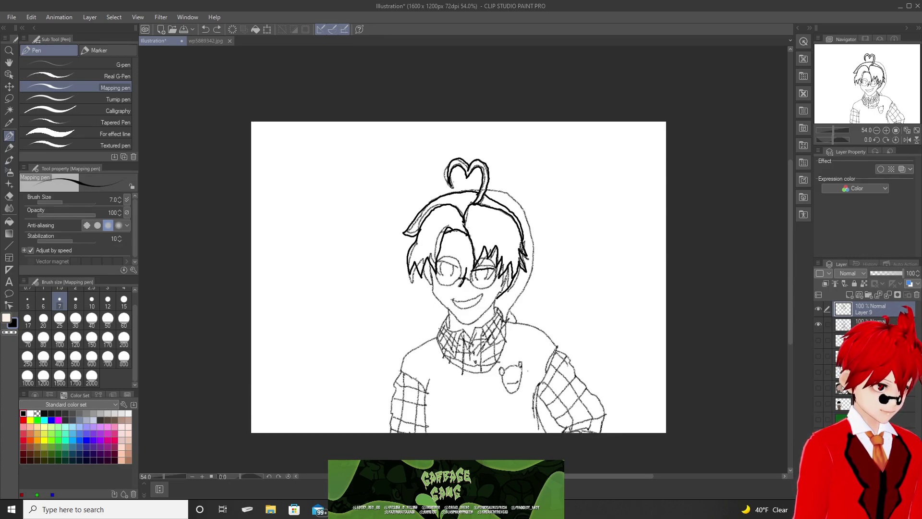
{"action": "left_click_drag", "start_coordinate": [506, 275], "coordinate": [493, 286]}
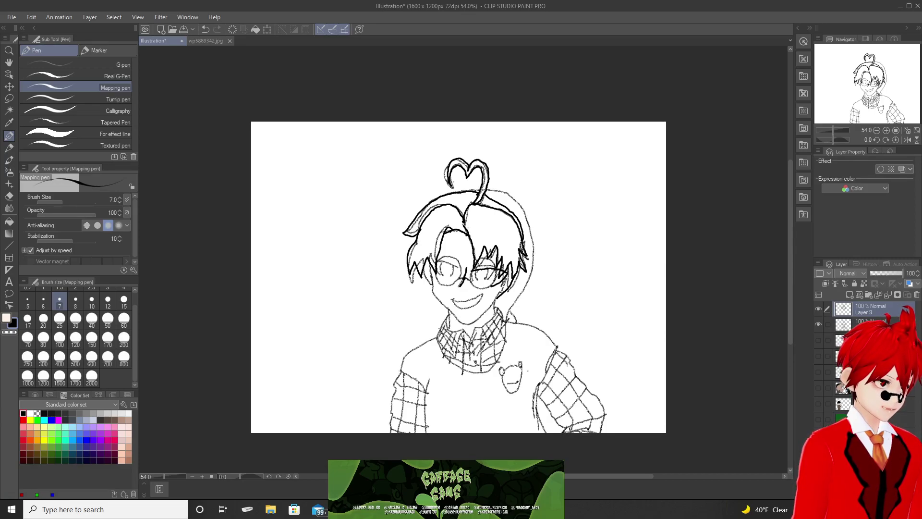
{"action": "left_click_drag", "start_coordinate": [478, 270], "coordinate": [487, 285]}
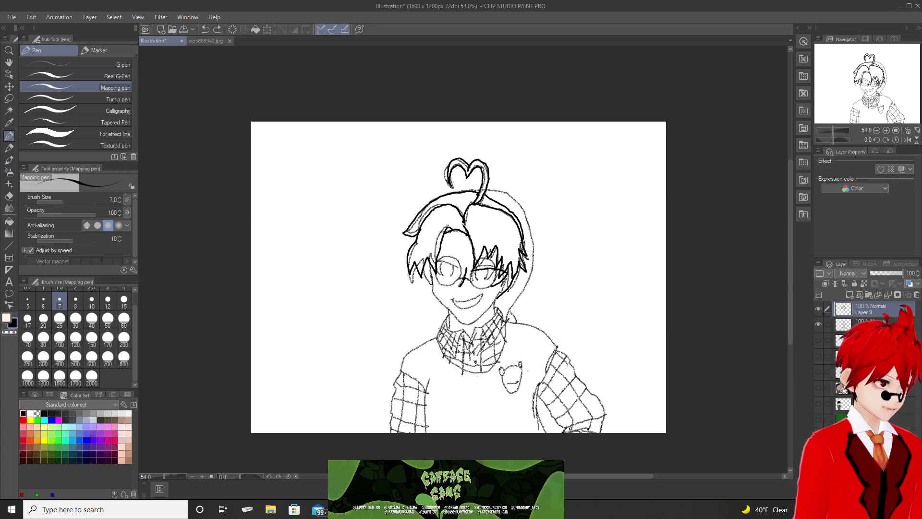
{"action": "left_click_drag", "start_coordinate": [472, 270], "coordinate": [487, 286]}
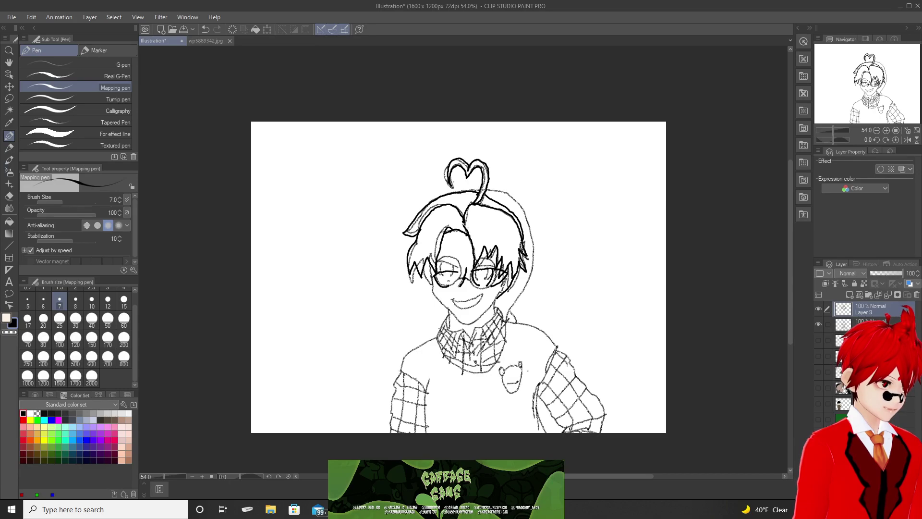
Ink the other eye's lash line and the two curved edges of its iris behind the lens.
{"action": "left_click_drag", "start_coordinate": [451, 277], "coordinate": [444, 305]}
{"action": "key", "text": "ctrl+z"}
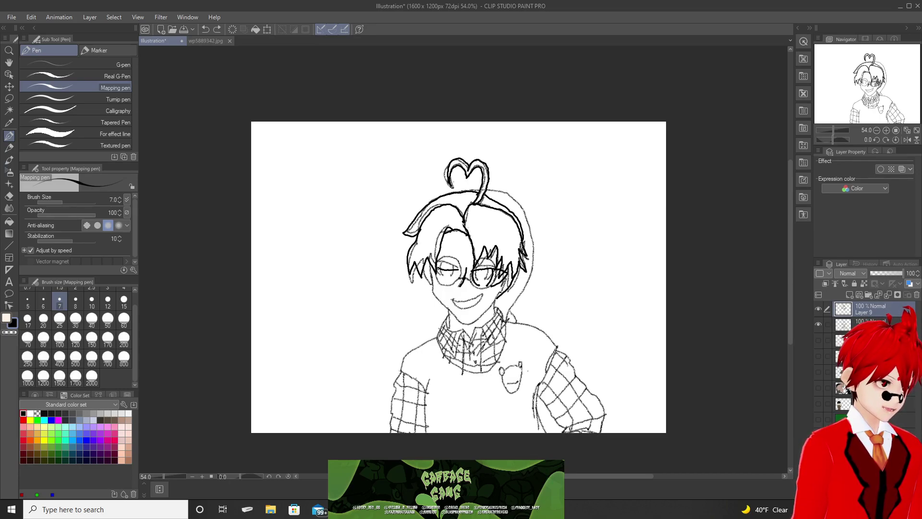
{"action": "mouse_move", "coordinate": [456, 270]}
{"action": "left_mouse_down"}
{"action": "mouse_move", "coordinate": [447, 273]}
{"action": "mouse_move", "coordinate": [447, 300]}
{"action": "mouse_move", "coordinate": [447, 282]}
{"action": "mouse_move", "coordinate": [469, 307]}
{"action": "left_mouse_up"}
{"action": "key", "text": "ctrl+z"}
{"action": "key", "text": "ctrl+z"}
{"action": "key", "text": "ctrl+z"}
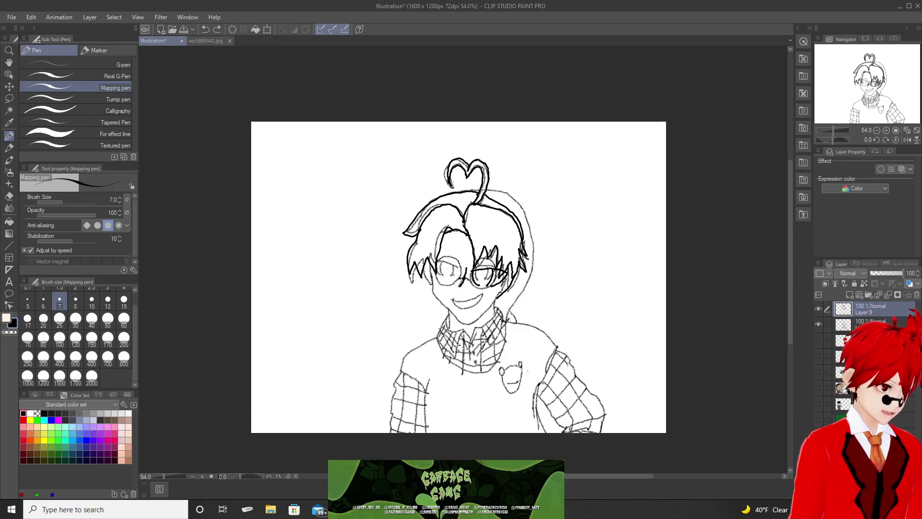
{"action": "left_click_drag", "start_coordinate": [454, 272], "coordinate": [456, 274]}
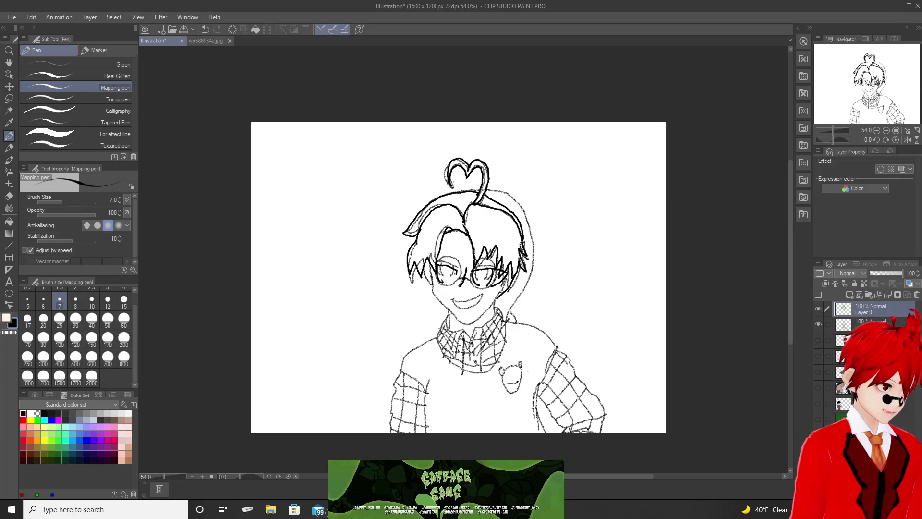
{"action": "left_click_drag", "start_coordinate": [442, 266], "coordinate": [452, 311]}
{"action": "key", "text": "ctrl+z"}
{"action": "key", "text": "ctrl+z"}
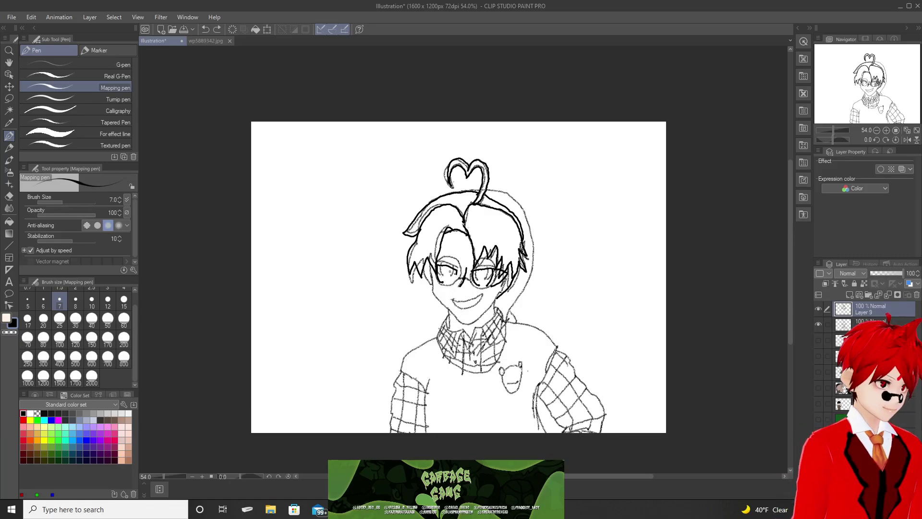
{"action": "key", "text": "ctrl+y"}
{"action": "left_click_drag", "start_coordinate": [453, 271], "coordinate": [452, 281]}
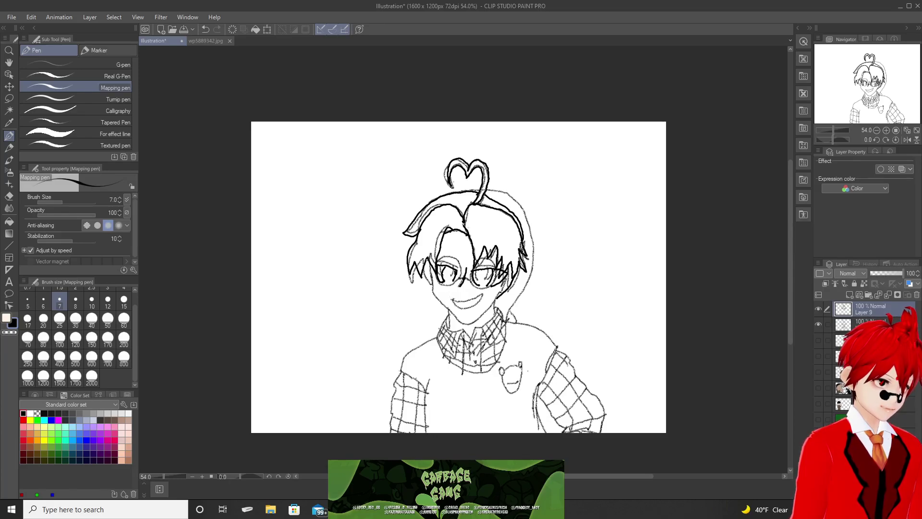
{"action": "mouse_move", "coordinate": [426, 259]}
{"action": "left_mouse_down"}
{"action": "mouse_move", "coordinate": [440, 302]}
{"action": "mouse_move", "coordinate": [462, 319]}
{"action": "mouse_move", "coordinate": [484, 312]}
{"action": "left_mouse_up"}
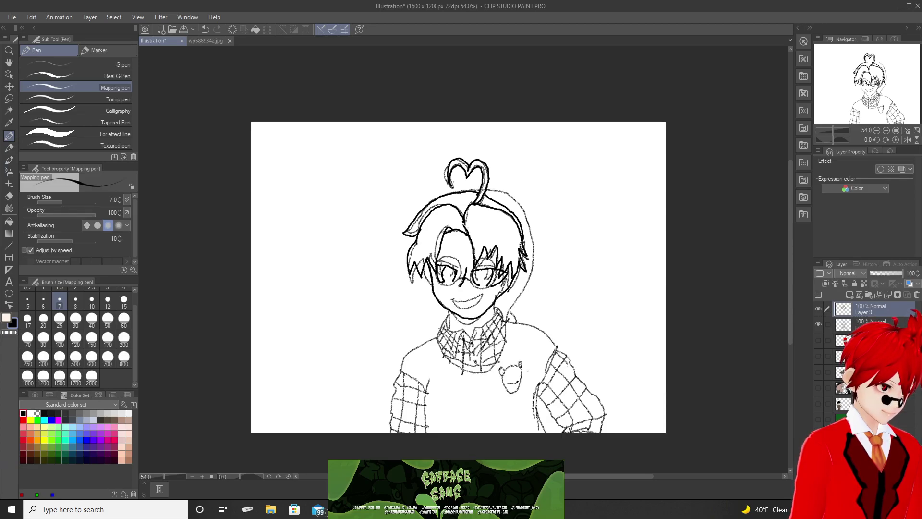
{"action": "key", "text": "ctrl+z"}
{"action": "key", "text": "ctrl+z"}
{"action": "key", "text": "ctrl+z"}
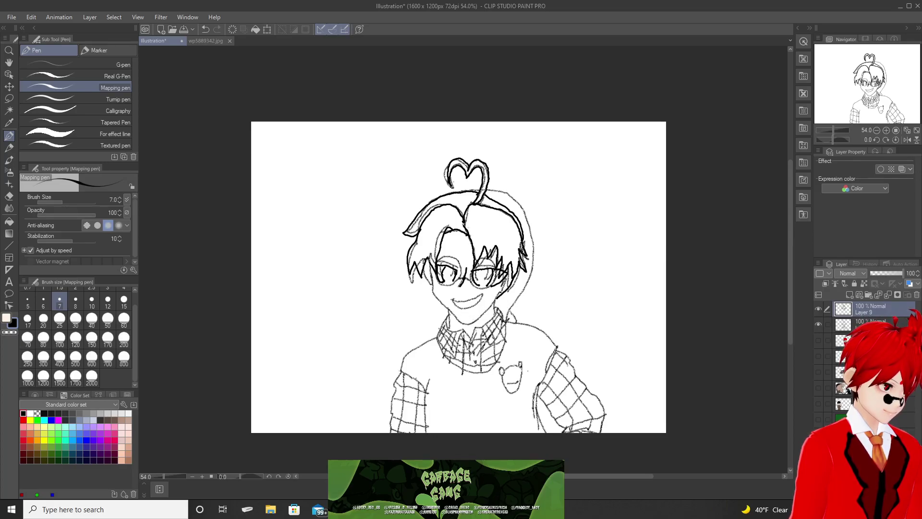
{"action": "mouse_move", "coordinate": [428, 259]}
{"action": "left_mouse_down"}
{"action": "mouse_move", "coordinate": [435, 292]}
{"action": "mouse_move", "coordinate": [453, 307]}
{"action": "left_mouse_up"}
{"action": "key", "text": "ctrl+z"}
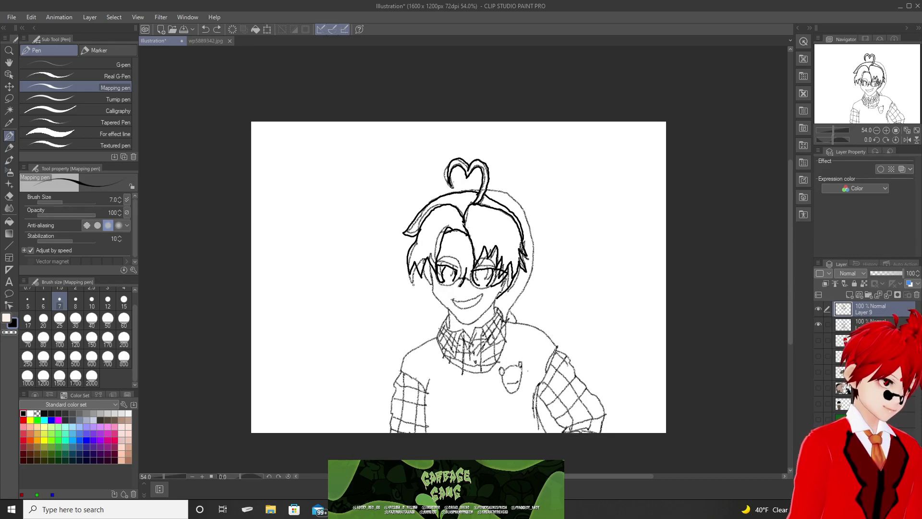
{"action": "left_click_drag", "start_coordinate": [425, 282], "coordinate": [427, 291]}
{"action": "key", "text": "ctrl+z"}
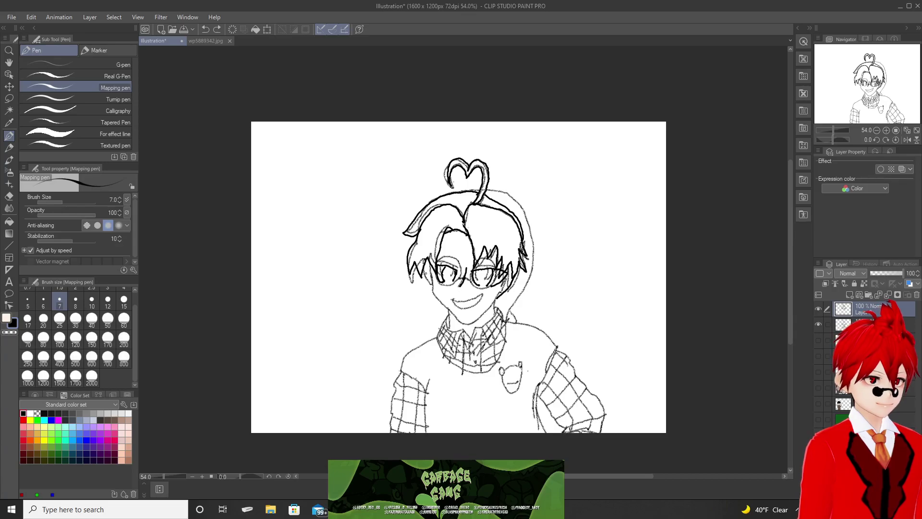
{"action": "left_click_drag", "start_coordinate": [425, 281], "coordinate": [438, 302]}
{"action": "key", "text": "ctrl+z"}
{"action": "key", "text": "ctrl+z"}
{"action": "key", "text": "ctrl+z"}
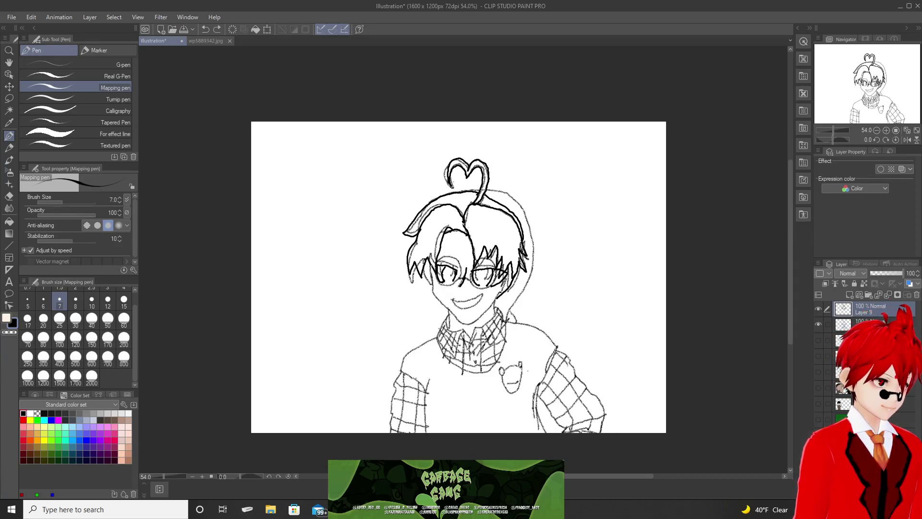
{"action": "mouse_move", "coordinate": [431, 264]}
{"action": "left_mouse_down"}
{"action": "mouse_move", "coordinate": [446, 310]}
{"action": "mouse_move", "coordinate": [473, 317]}
{"action": "mouse_move", "coordinate": [500, 298]}
{"action": "left_mouse_up"}
{"action": "key", "text": "ctrl+z"}
{"action": "key", "text": "ctrl+z"}
{"action": "key", "text": "ctrl+z"}
Ink the face's outline from the temple around the cheek, jaw and chin, trimming the cheek line with the Hard eraser.
{"action": "mouse_move", "coordinate": [431, 263]}
{"action": "left_mouse_down"}
{"action": "mouse_move", "coordinate": [440, 302]}
{"action": "mouse_move", "coordinate": [459, 319]}
{"action": "left_mouse_up"}
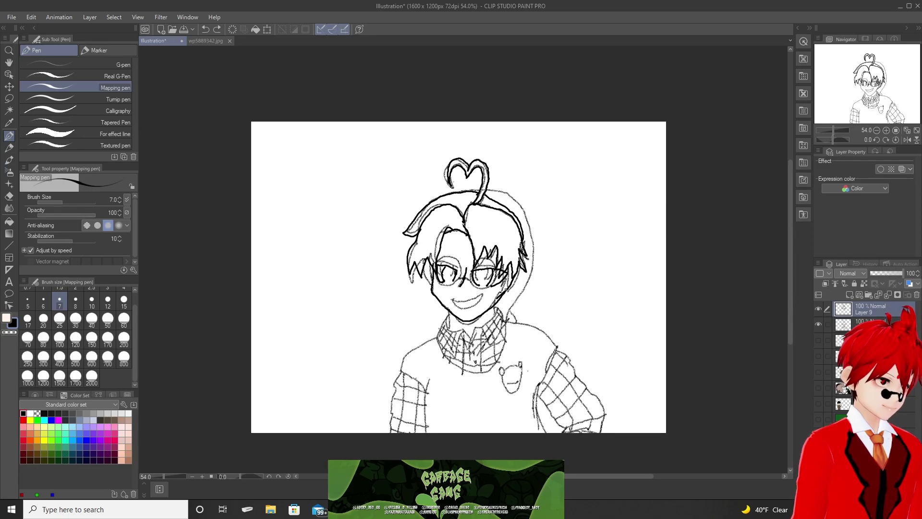
{"action": "left_click_drag", "start_coordinate": [432, 289], "coordinate": [459, 319]}
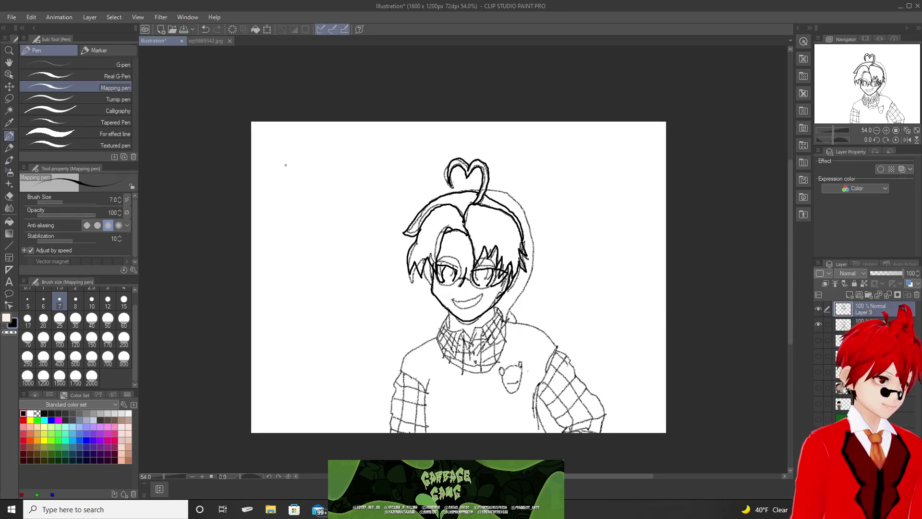
{"action": "key", "text": "e"}
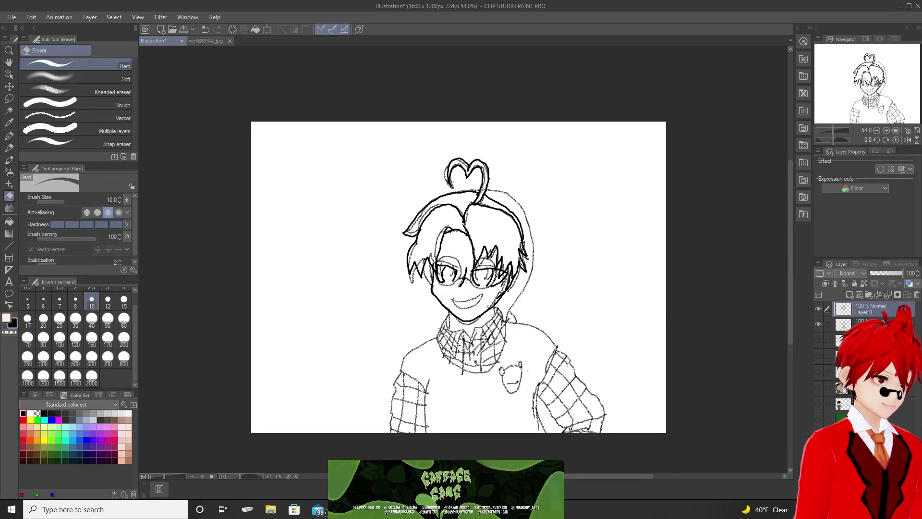
{"action": "left_click_drag", "start_coordinate": [429, 287], "coordinate": [431, 296]}
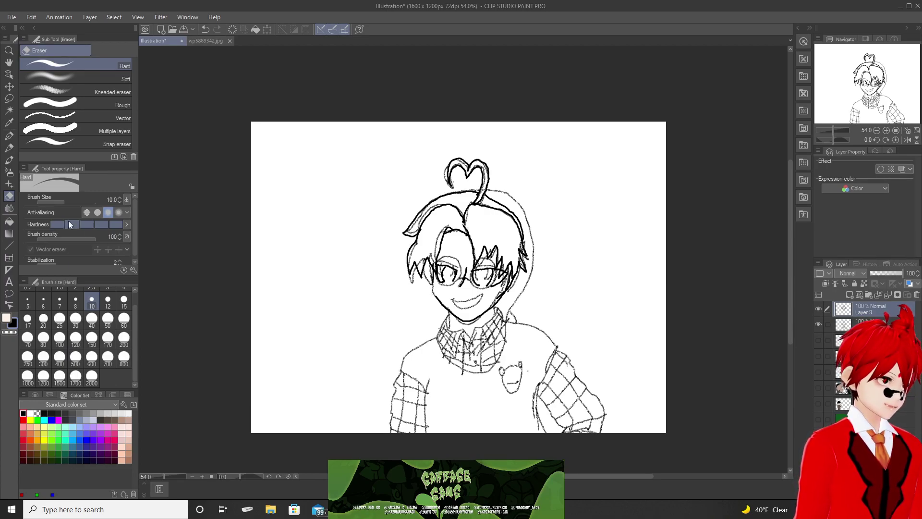
{"action": "left_click", "coordinate": [5, 136]}
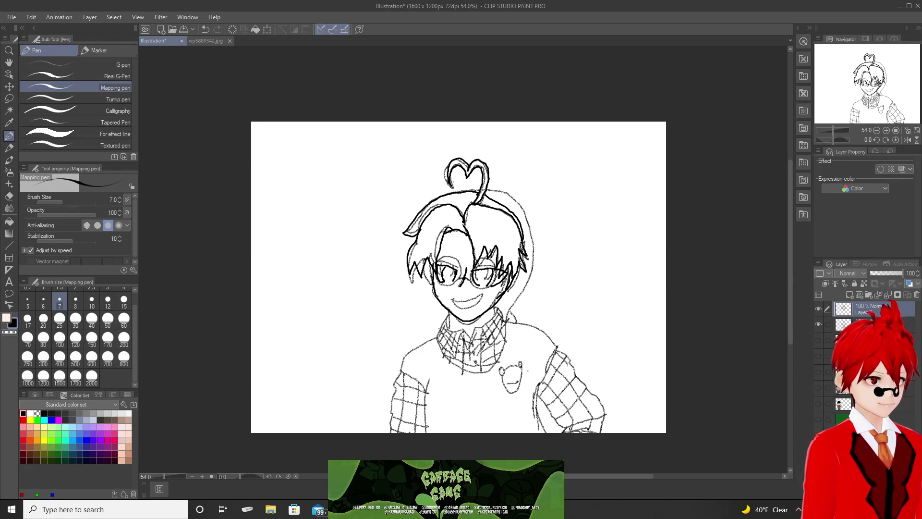
{"action": "key", "text": "ctrl+z"}
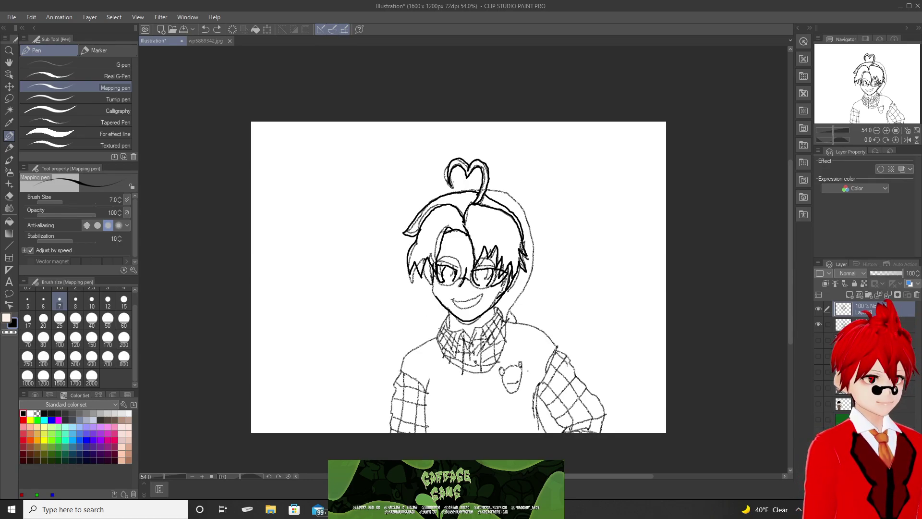
{"action": "key", "text": "ctrl+y"}
{"action": "key", "text": "ctrl+z"}
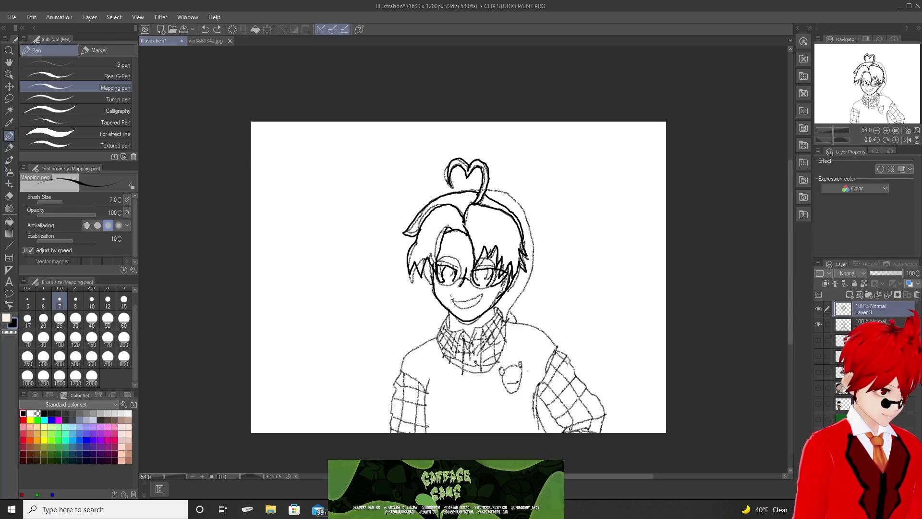
Ink the open smiling mouth with its upper and lower lip lines.
{"action": "left_click_drag", "start_coordinate": [454, 304], "coordinate": [482, 301]}
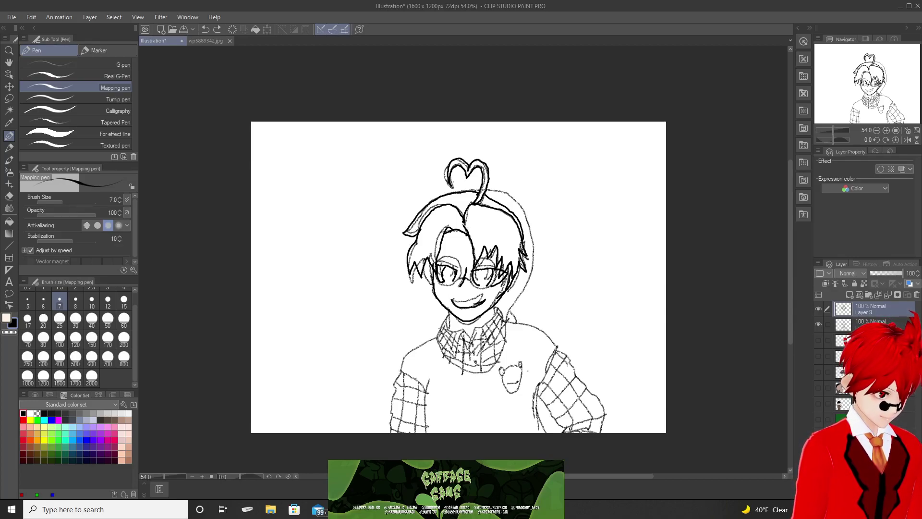
{"action": "key", "text": "ctrl+z"}
{"action": "key", "text": "ctrl+z"}
{"action": "mouse_move", "coordinate": [434, 281]}
{"action": "left_mouse_down"}
{"action": "mouse_move", "coordinate": [434, 293]}
{"action": "mouse_move", "coordinate": [456, 301]}
{"action": "mouse_move", "coordinate": [482, 297]}
{"action": "left_mouse_up"}
{"action": "key", "text": "ctrl+z"}
{"action": "key", "text": "ctrl+z"}
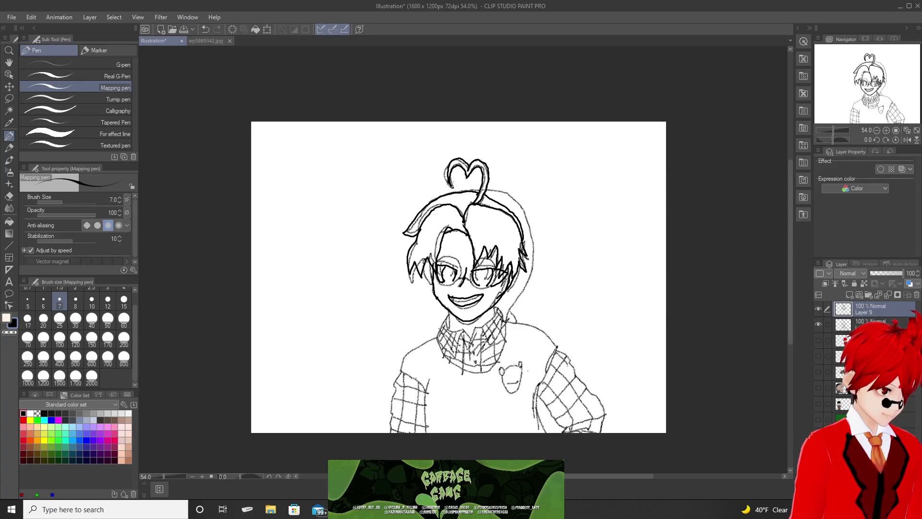
Ink the neck, the shirt collar's pointed flaps and the placket with three filled buttons.
{"action": "left_click_drag", "start_coordinate": [428, 259], "coordinate": [429, 270]}
{"action": "left_click_drag", "start_coordinate": [446, 308], "coordinate": [449, 323]}
{"action": "mouse_move", "coordinate": [495, 306]}
{"action": "left_mouse_down"}
{"action": "mouse_move", "coordinate": [493, 315]}
{"action": "mouse_move", "coordinate": [451, 324]}
{"action": "mouse_move", "coordinate": [478, 334]}
{"action": "left_mouse_up"}
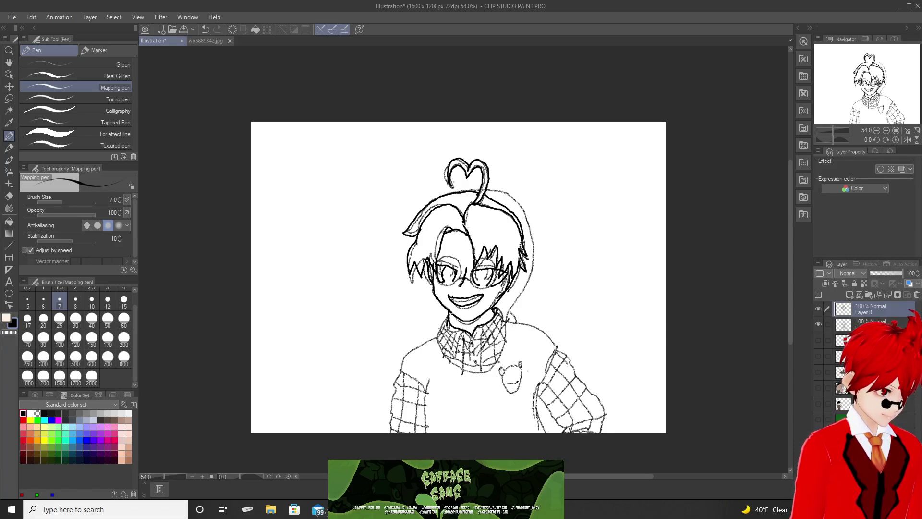
{"action": "mouse_move", "coordinate": [435, 340]}
{"action": "left_mouse_down"}
{"action": "mouse_move", "coordinate": [454, 357]}
{"action": "mouse_move", "coordinate": [459, 336]}
{"action": "mouse_move", "coordinate": [489, 335]}
{"action": "left_mouse_up"}
{"action": "mouse_move", "coordinate": [487, 333]}
{"action": "left_mouse_down"}
{"action": "mouse_move", "coordinate": [492, 342]}
{"action": "mouse_move", "coordinate": [499, 329]}
{"action": "left_mouse_up"}
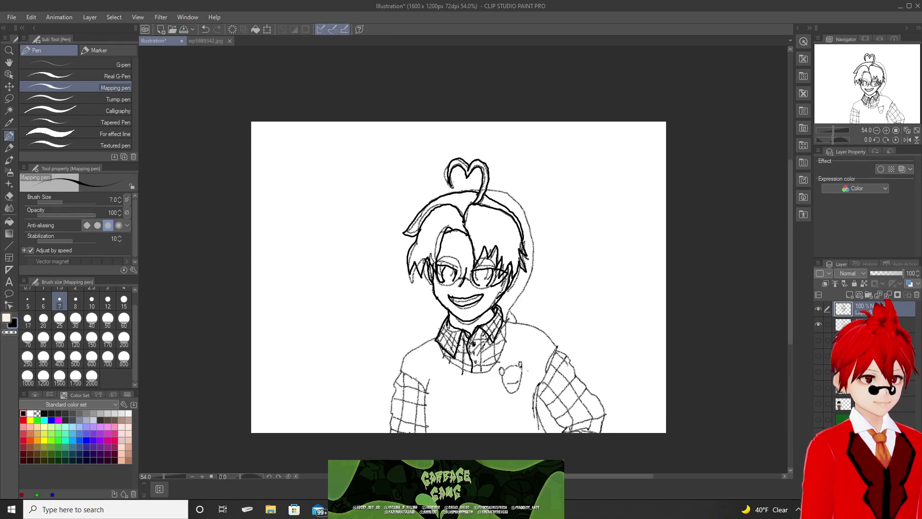
{"action": "left_click_drag", "start_coordinate": [476, 349], "coordinate": [475, 365]}
Ink the vest's curved neckline, both shoulders and the armhole edges.
{"action": "mouse_move", "coordinate": [433, 336]}
{"action": "left_mouse_down"}
{"action": "mouse_move", "coordinate": [453, 364]}
{"action": "mouse_move", "coordinate": [477, 376]}
{"action": "mouse_move", "coordinate": [498, 354]}
{"action": "mouse_move", "coordinate": [504, 321]}
{"action": "mouse_move", "coordinate": [552, 336]}
{"action": "mouse_move", "coordinate": [540, 432]}
{"action": "left_mouse_up"}
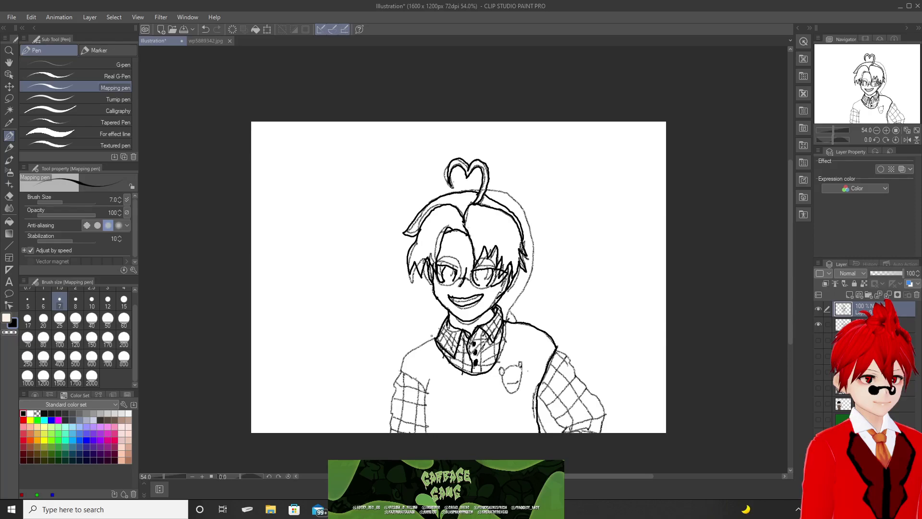
{"action": "mouse_move", "coordinate": [435, 337]}
{"action": "left_mouse_down"}
{"action": "mouse_move", "coordinate": [399, 374]}
{"action": "mouse_move", "coordinate": [424, 389]}
{"action": "left_mouse_up"}
{"action": "left_click_drag", "start_coordinate": [433, 374], "coordinate": [433, 391]}
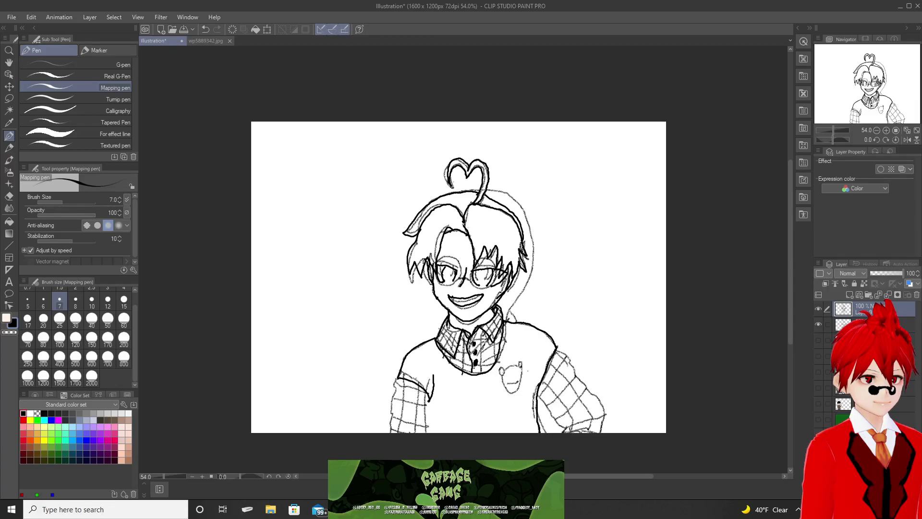
{"action": "key", "text": "ctrl+z"}
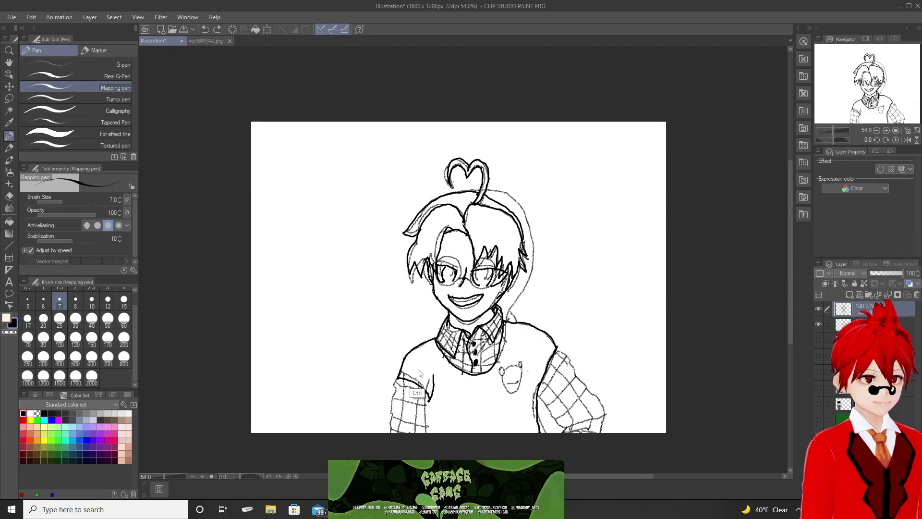
{"action": "key", "text": "ctrl+z"}
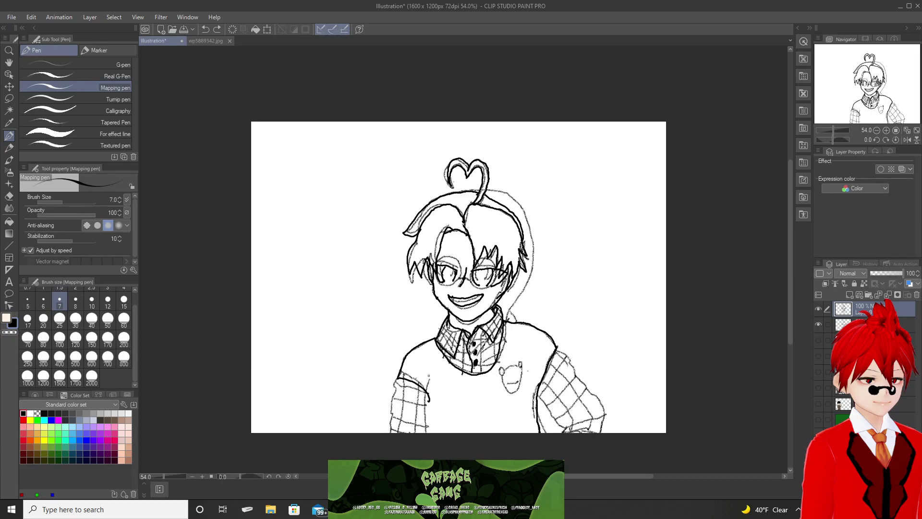
Ink the vest's side edge and the outlines of both plaid sleeves down to the canvas edge.
{"action": "left_click_drag", "start_coordinate": [429, 370], "coordinate": [421, 423]}
{"action": "left_click_drag", "start_coordinate": [398, 377], "coordinate": [391, 435]}
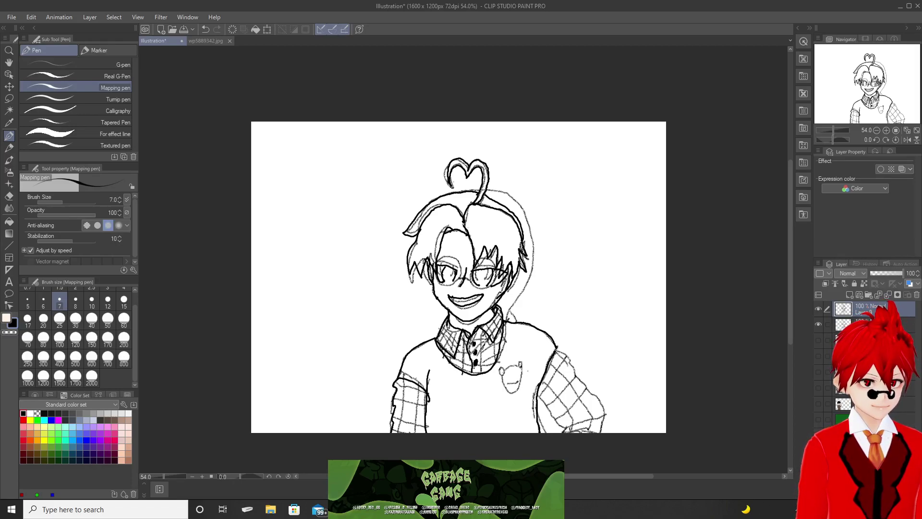
{"action": "left_click_drag", "start_coordinate": [564, 354], "coordinate": [607, 427]}
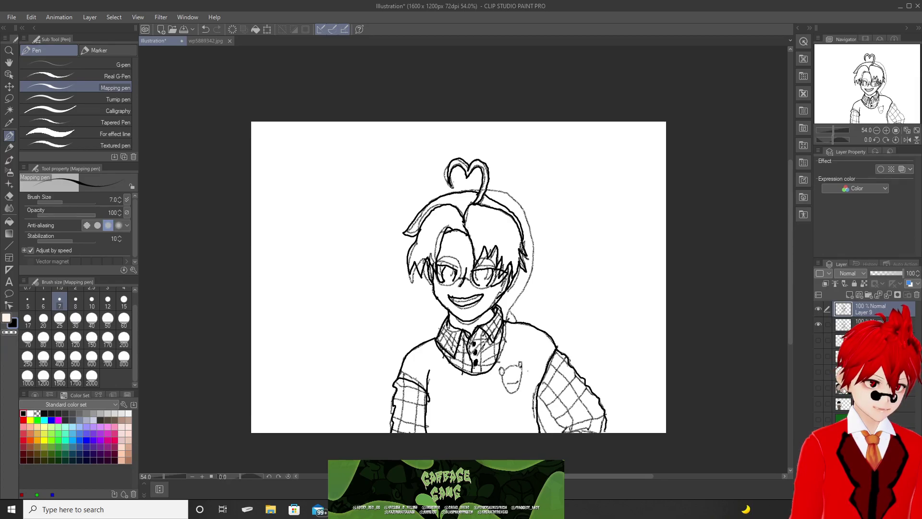
{"action": "left_click_drag", "start_coordinate": [537, 396], "coordinate": [563, 431]}
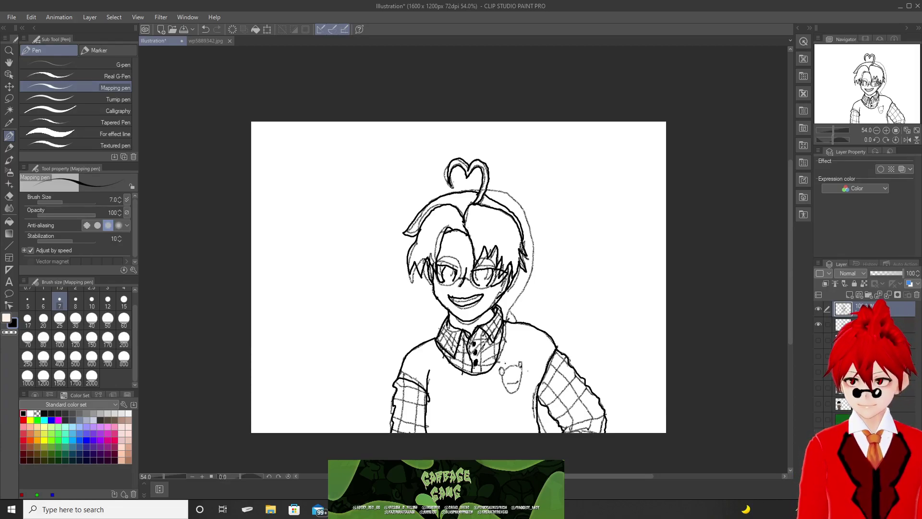
Ink a small bear face with two round ears and a mouth over the sketched badge on the vest's chest.
{"action": "scroll", "coordinate": [486, 356], "scroll_direction": "up", "scroll_amount": 5}
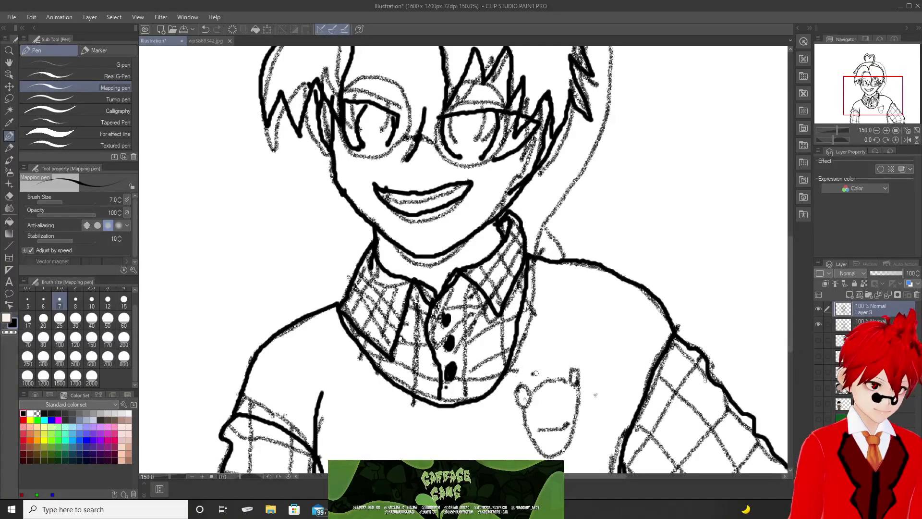
{"action": "mouse_move", "coordinate": [532, 374]}
{"action": "left_mouse_down"}
{"action": "mouse_move", "coordinate": [558, 368]}
{"action": "mouse_move", "coordinate": [547, 375]}
{"action": "left_mouse_up"}
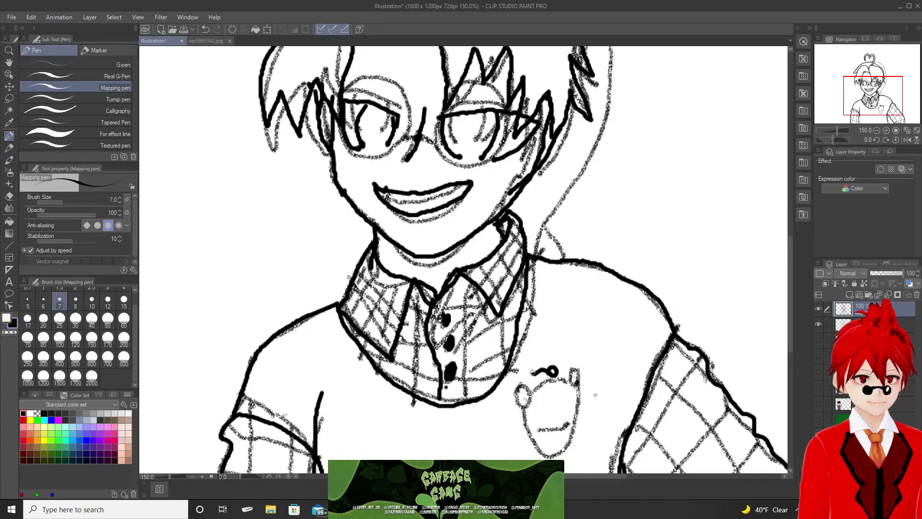
{"action": "left_click_drag", "start_coordinate": [546, 369], "coordinate": [528, 378]}
{"action": "key", "text": "ctrl+z"}
{"action": "mouse_move", "coordinate": [535, 369]}
{"action": "left_mouse_down"}
{"action": "mouse_move", "coordinate": [524, 377]}
{"action": "mouse_move", "coordinate": [531, 376]}
{"action": "mouse_move", "coordinate": [531, 398]}
{"action": "mouse_move", "coordinate": [555, 390]}
{"action": "mouse_move", "coordinate": [547, 375]}
{"action": "mouse_move", "coordinate": [535, 388]}
{"action": "mouse_move", "coordinate": [550, 388]}
{"action": "left_mouse_up"}
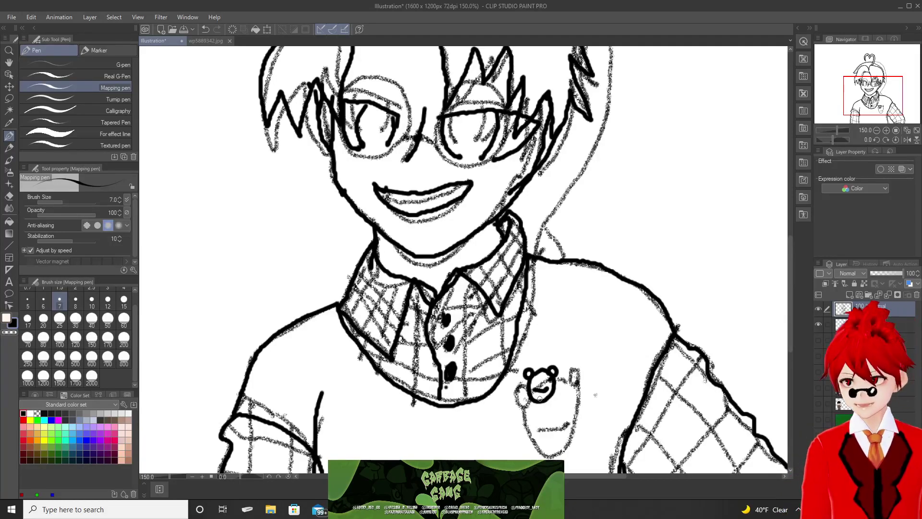
Check the reference browser windows, close the Yukito Tsukishiro image search and return to the drawing.
{"action": "scroll", "coordinate": [595, 395], "scroll_direction": "down", "scroll_amount": 4}
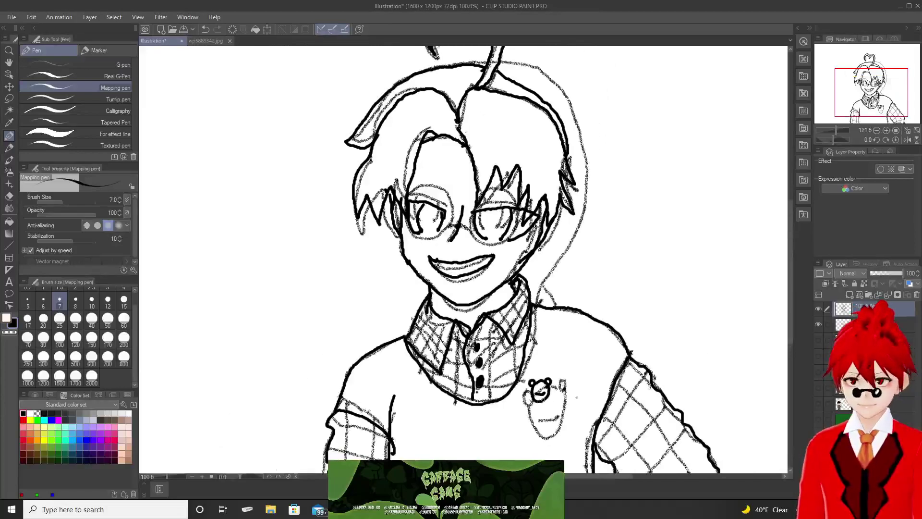
{"action": "scroll", "coordinate": [543, 400], "scroll_direction": "down", "scroll_amount": 1}
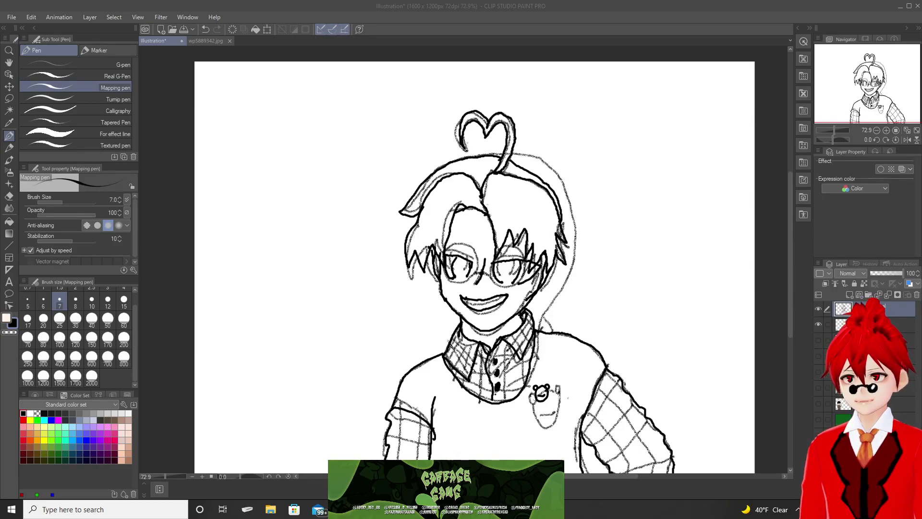
{"action": "key", "text": "alt+Tab"}
{"action": "left_click_drag", "start_coordinate": [860, 115], "coordinate": [921, 72]}
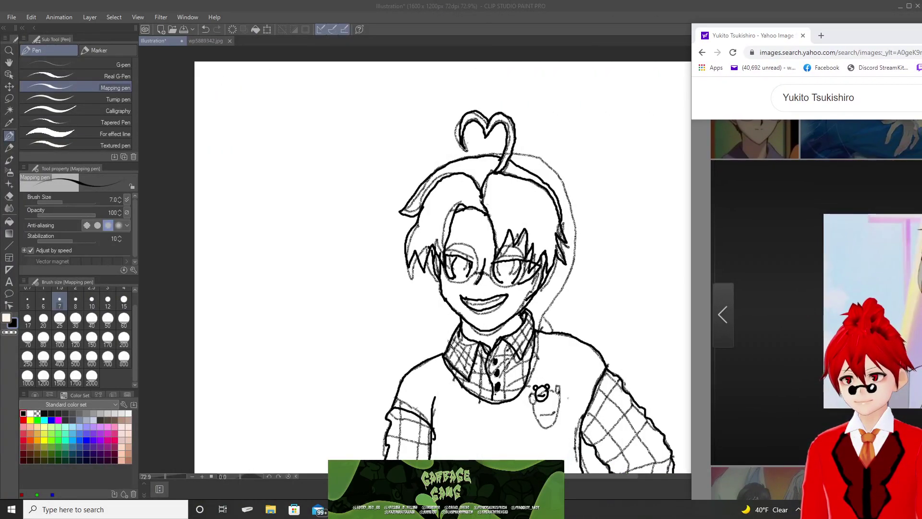
{"action": "left_click_drag", "start_coordinate": [902, 58], "coordinate": [3, 20]}
{"action": "left_click_drag", "start_coordinate": [859, 43], "coordinate": [554, 18]}
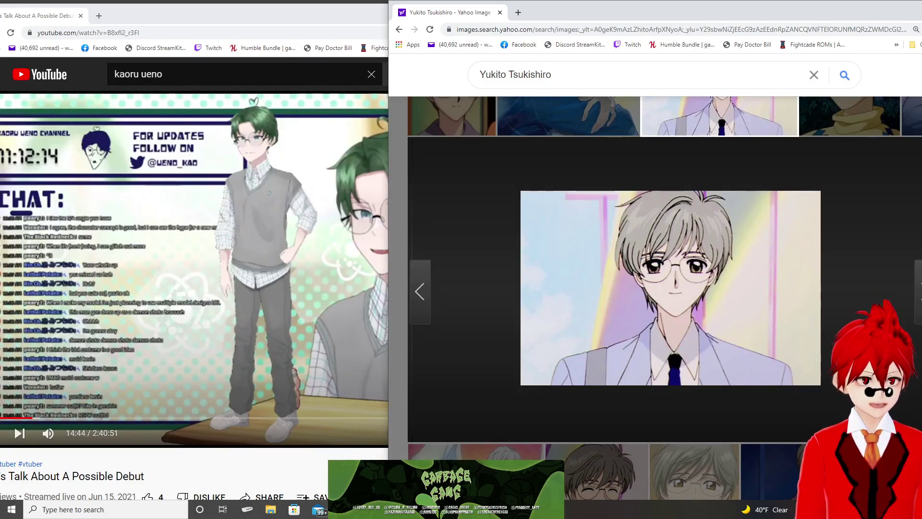
{"action": "key", "text": "ctrl+w"}
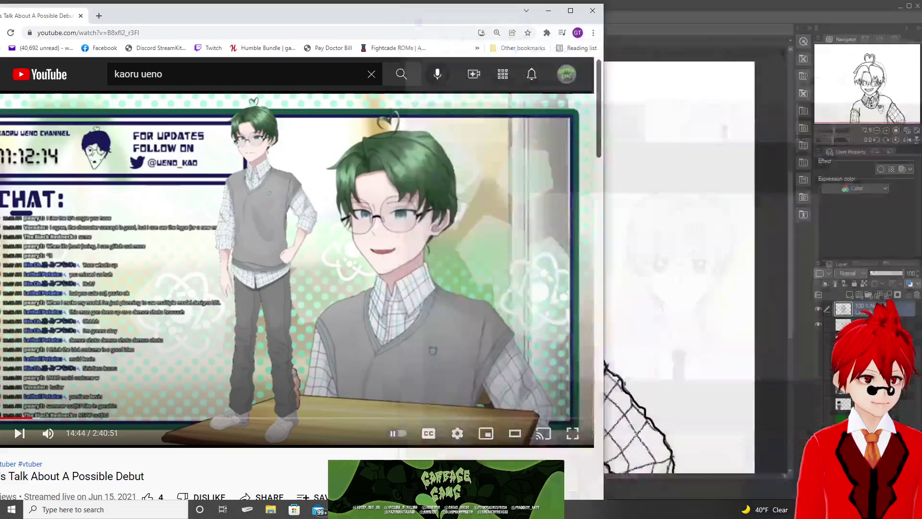
{"action": "key", "text": "alt+Tab"}
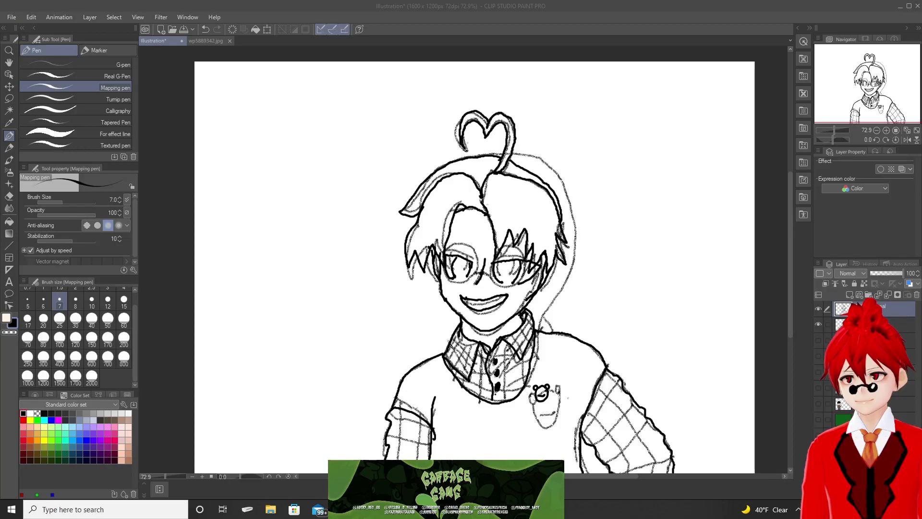
{"action": "left_click", "coordinate": [750, 9]}
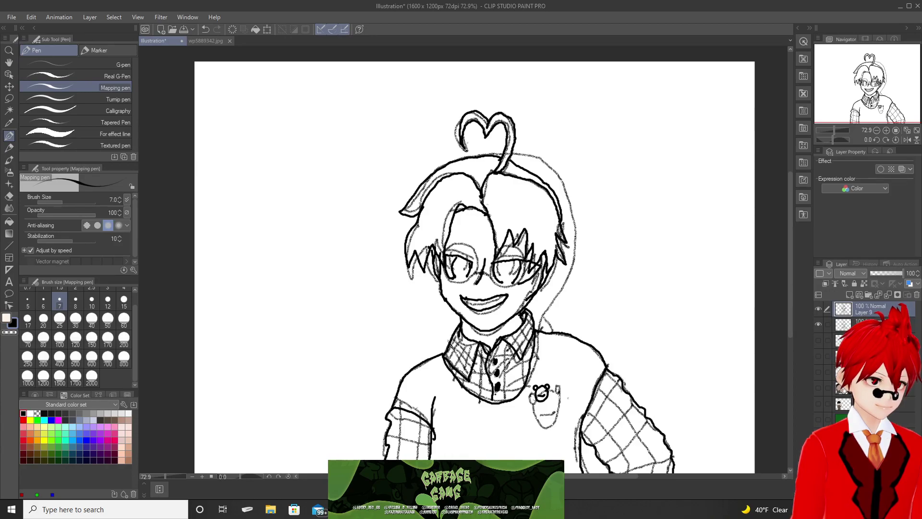
Ink the crossing plaid lines over the sketch on the sleeve of the bent arm, from the shoulder to the canvas edge.
{"action": "left_click_drag", "start_coordinate": [602, 388], "coordinate": [654, 457]}
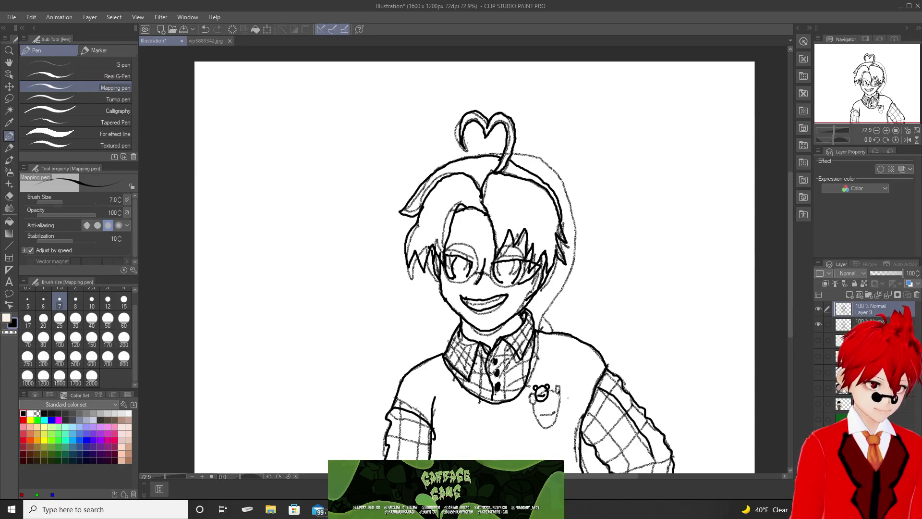
{"action": "key", "text": "ctrl+minus"}
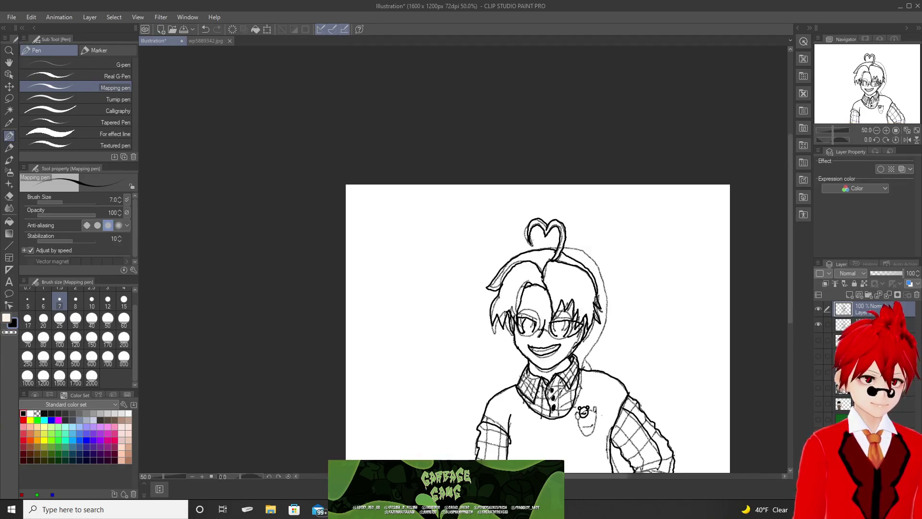
{"action": "left_click_drag", "start_coordinate": [788, 275], "coordinate": [783, 334]}
{"action": "scroll", "coordinate": [596, 322], "scroll_direction": "up", "scroll_amount": 2}
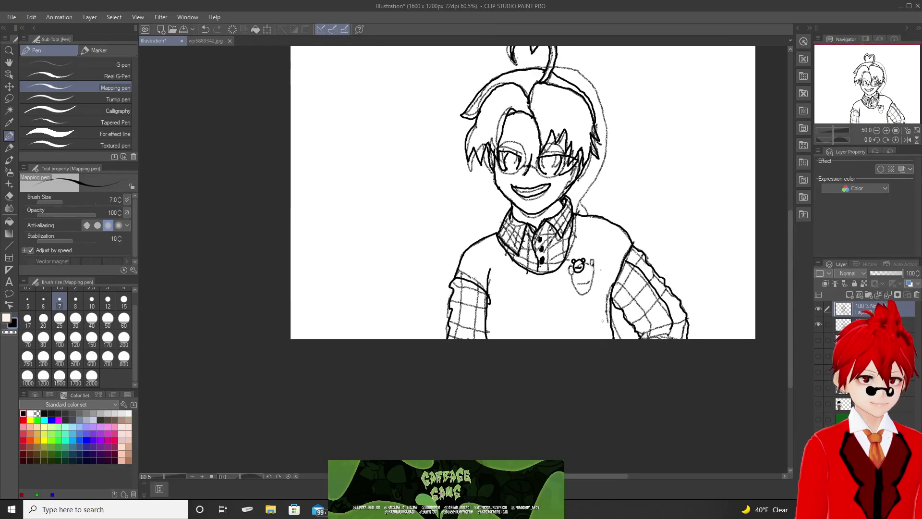
{"action": "key", "text": "ctrl+minus"}
{"action": "left_click_drag", "start_coordinate": [790, 281], "coordinate": [786, 240]}
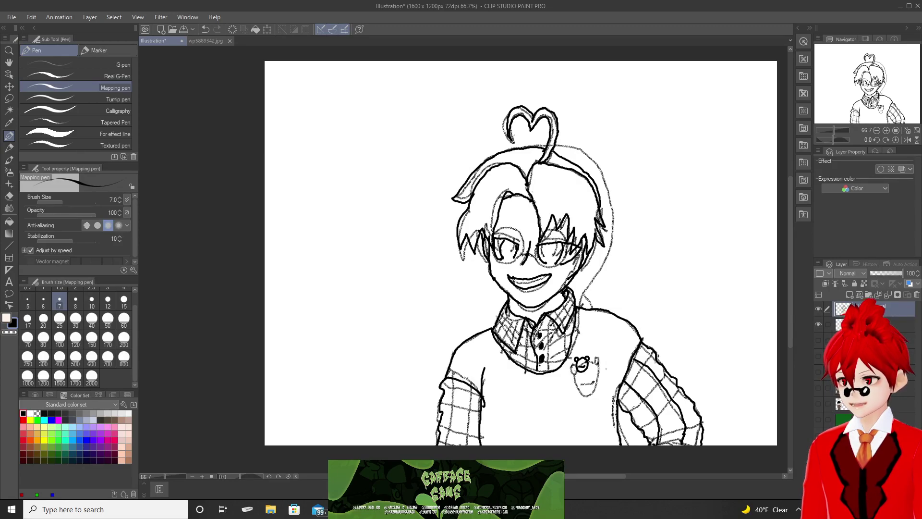
{"action": "left_click_drag", "start_coordinate": [621, 401], "coordinate": [649, 359]}
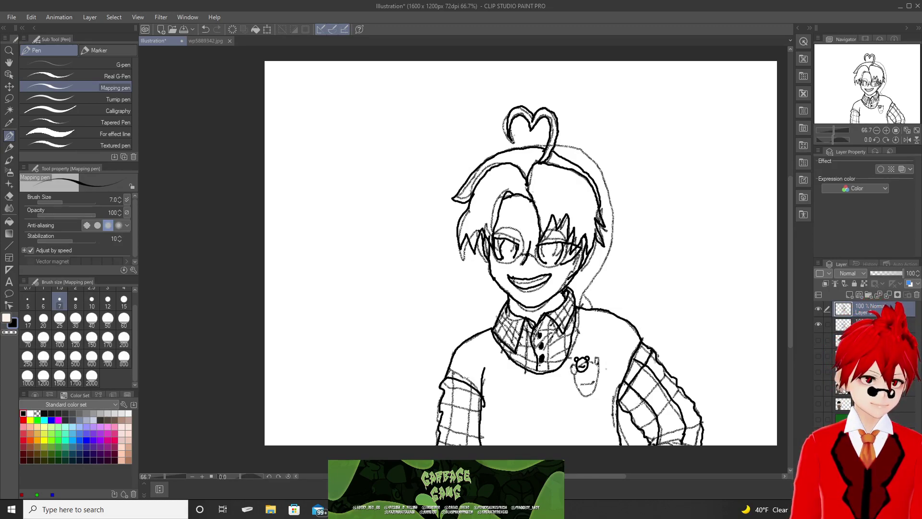
{"action": "left_click_drag", "start_coordinate": [628, 412], "coordinate": [656, 383]}
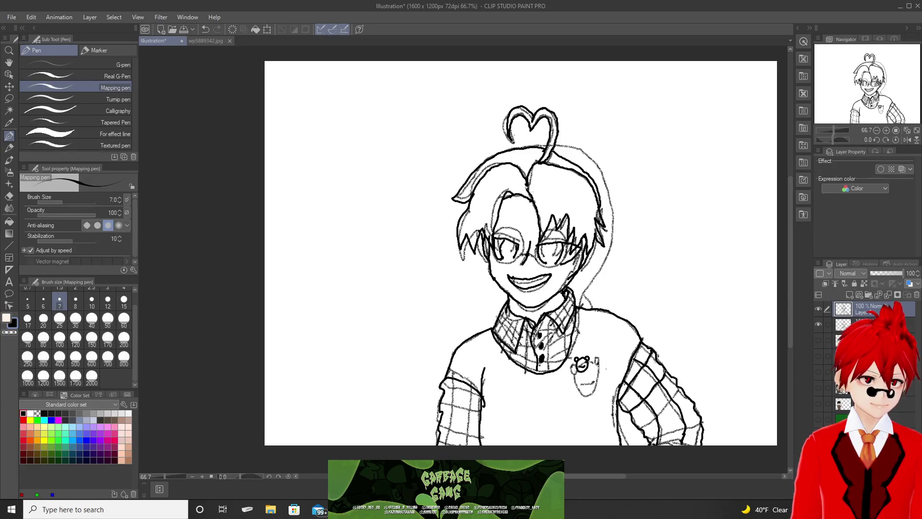
{"action": "left_click_drag", "start_coordinate": [639, 427], "coordinate": [680, 389]}
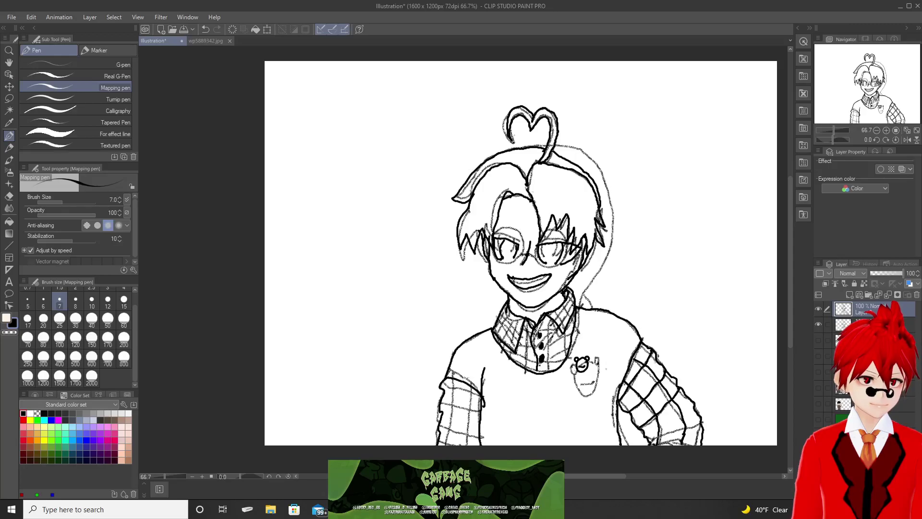
{"action": "left_click_drag", "start_coordinate": [647, 438], "coordinate": [703, 421]}
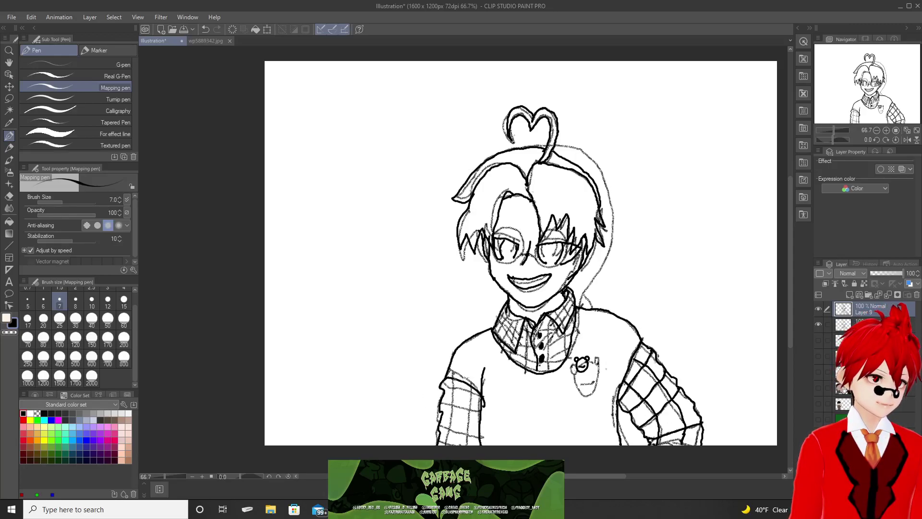
Ink the vertical and horizontal plaid lines on the sleeve of the straight arm.
{"action": "left_click_drag", "start_coordinate": [453, 378], "coordinate": [448, 444]}
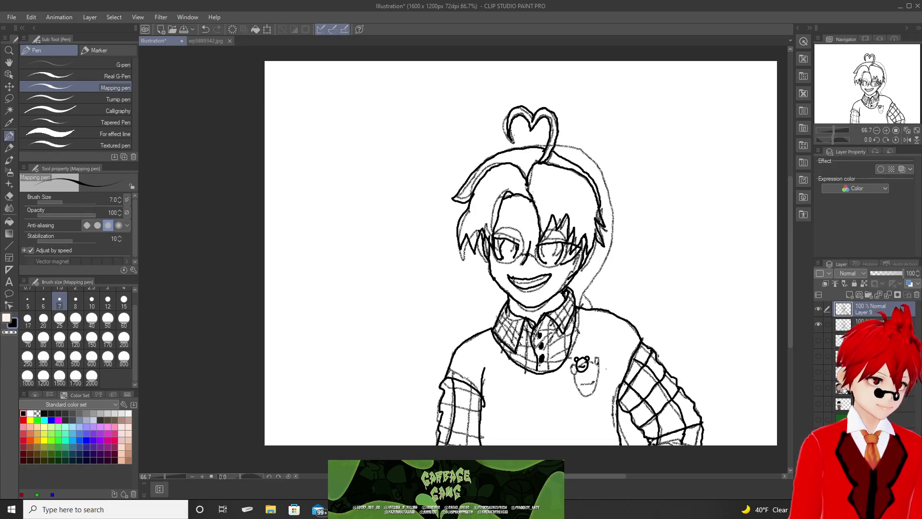
{"action": "left_click_drag", "start_coordinate": [471, 390], "coordinate": [468, 440]}
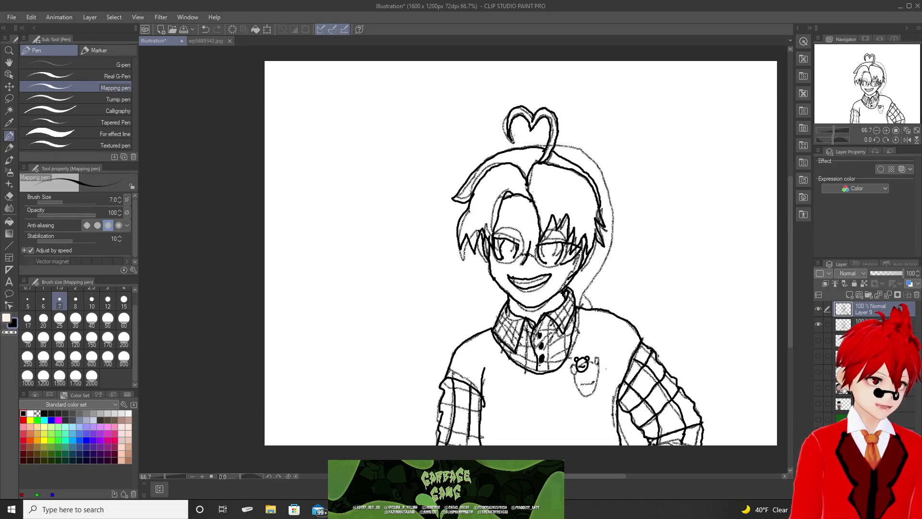
{"action": "mouse_move", "coordinate": [443, 396]}
{"action": "left_mouse_down"}
{"action": "mouse_move", "coordinate": [468, 398]}
{"action": "mouse_move", "coordinate": [467, 436]}
{"action": "left_mouse_up"}
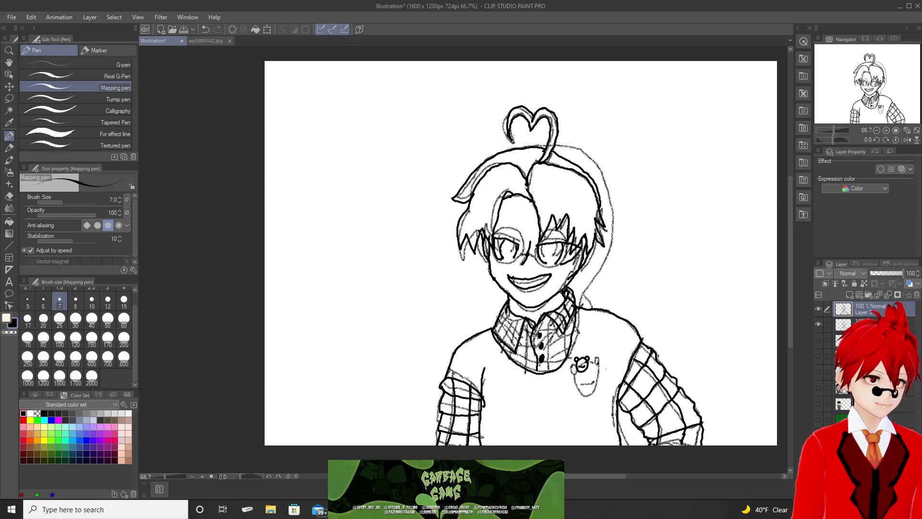
Ink the crossed plaid lines on both flaps of the shirt collar.
{"action": "left_click_drag", "start_coordinate": [554, 320], "coordinate": [572, 294]}
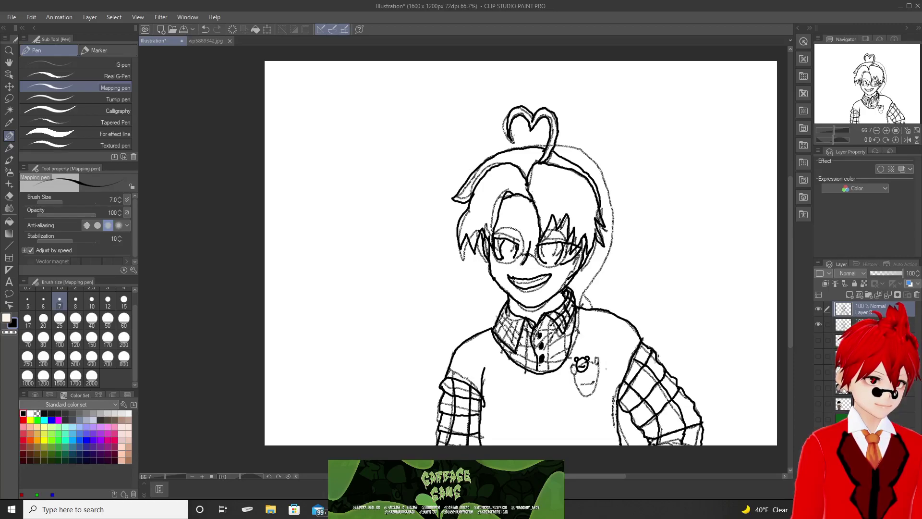
{"action": "left_click_drag", "start_coordinate": [557, 327], "coordinate": [572, 311]}
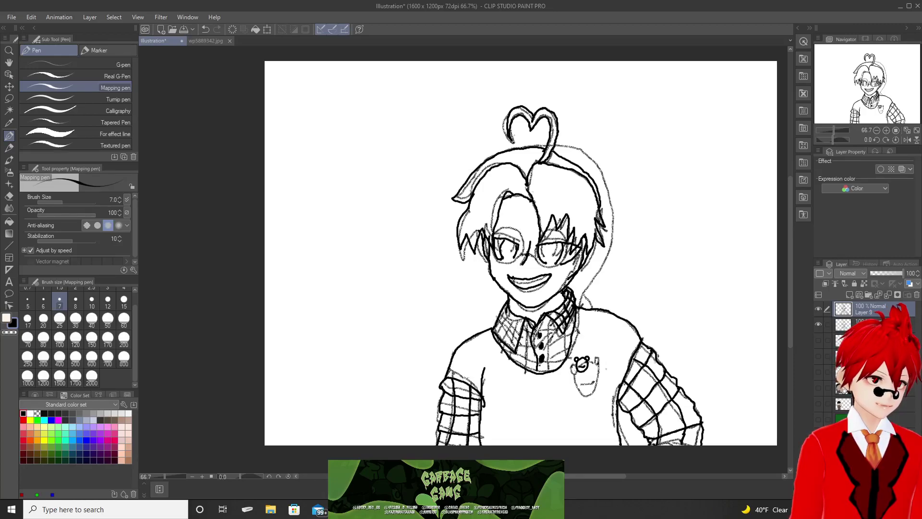
{"action": "mouse_move", "coordinate": [518, 317]}
{"action": "left_mouse_down"}
{"action": "mouse_move", "coordinate": [511, 337]}
{"action": "mouse_move", "coordinate": [506, 325]}
{"action": "mouse_move", "coordinate": [502, 341]}
{"action": "mouse_move", "coordinate": [498, 330]}
{"action": "left_mouse_up"}
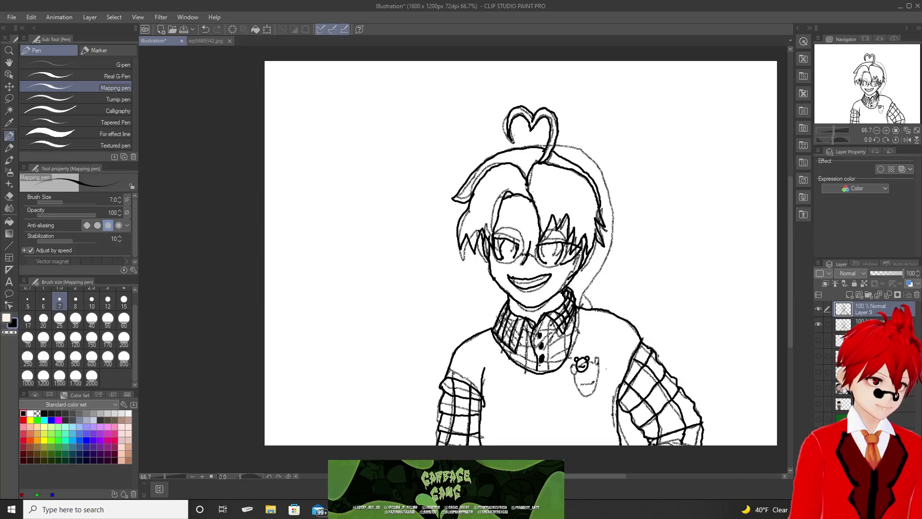
{"action": "left_click_drag", "start_coordinate": [507, 335], "coordinate": [519, 342]}
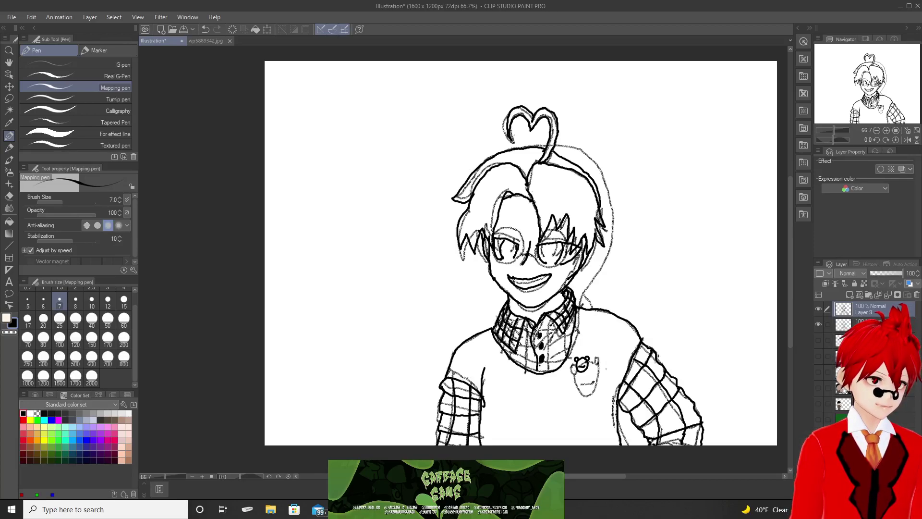
Ink the plaid pattern on the shirt front on both sides of the buttons, inside the vest's neckline.
{"action": "left_click_drag", "start_coordinate": [548, 327], "coordinate": [546, 368]}
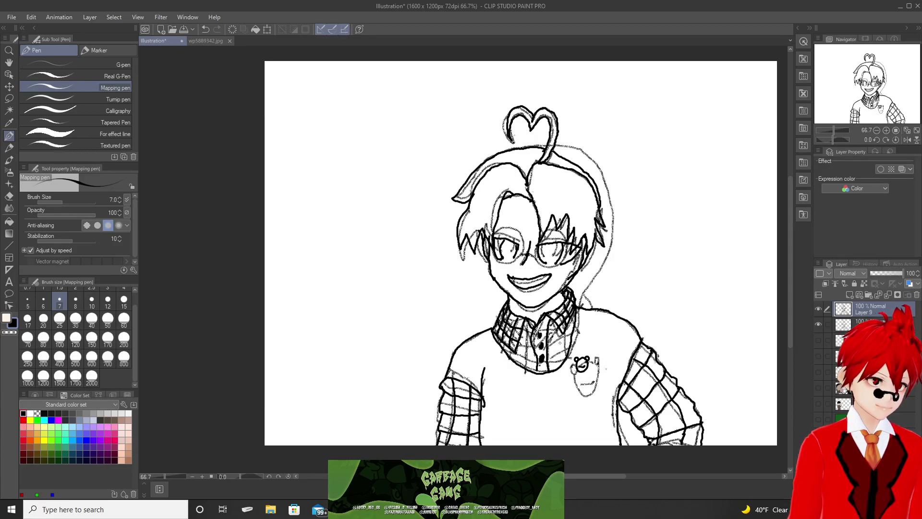
{"action": "left_click_drag", "start_coordinate": [568, 332], "coordinate": [562, 356]}
{"action": "mouse_move", "coordinate": [523, 323]}
{"action": "left_mouse_down"}
{"action": "mouse_move", "coordinate": [521, 364]}
{"action": "mouse_move", "coordinate": [508, 358]}
{"action": "left_mouse_up"}
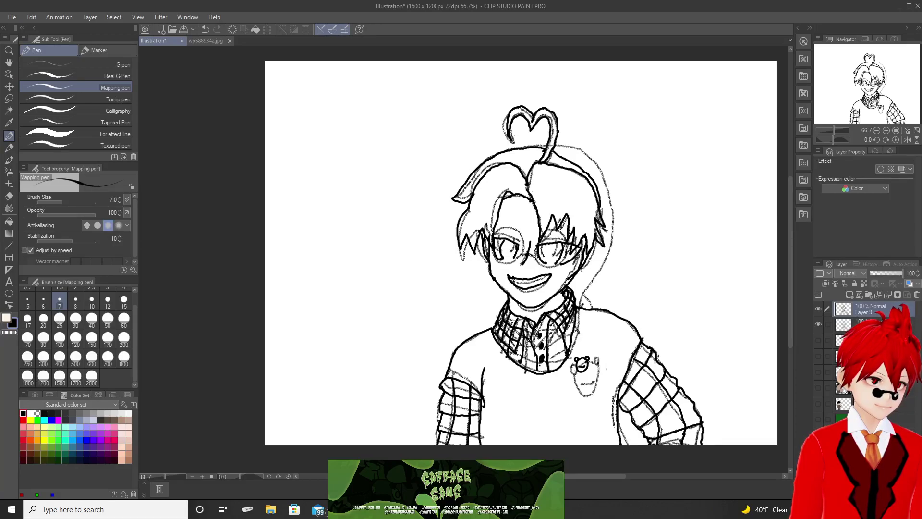
{"action": "mouse_move", "coordinate": [538, 352]}
{"action": "left_mouse_down"}
{"action": "mouse_move", "coordinate": [521, 355]}
{"action": "mouse_move", "coordinate": [531, 339]}
{"action": "left_mouse_up"}
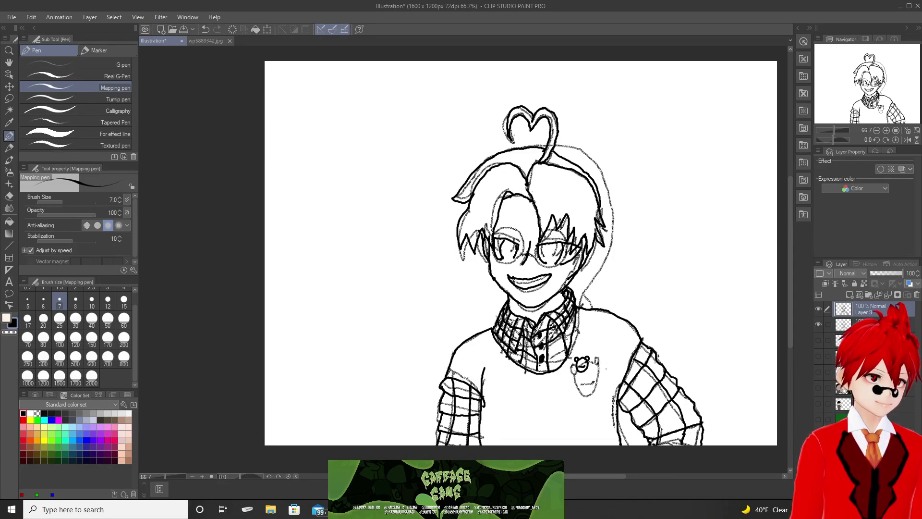
{"action": "left_click_drag", "start_coordinate": [537, 356], "coordinate": [576, 325]}
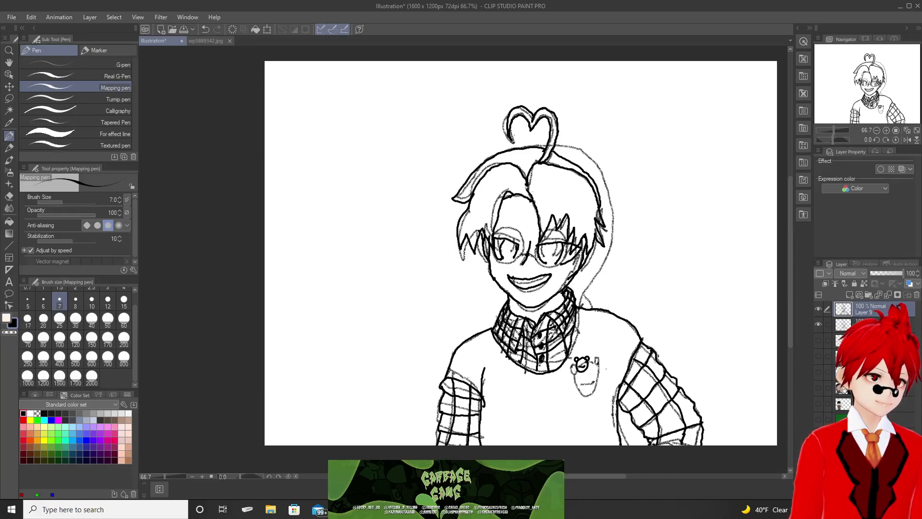
{"action": "left_click_drag", "start_coordinate": [543, 360], "coordinate": [567, 345]}
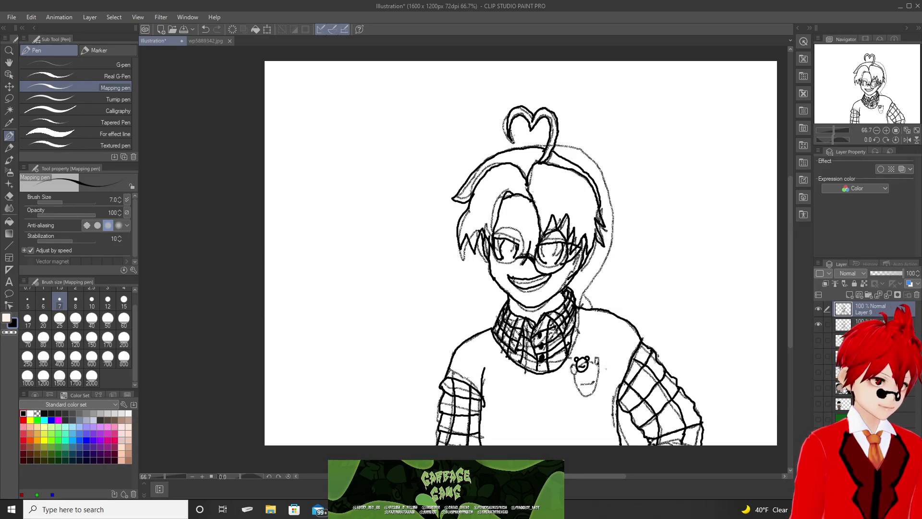
Ink the two round lenses of the glasses around the eyes, undoing and redrawing strokes that miss the sketch.
{"action": "key", "text": "ctrl+z"}
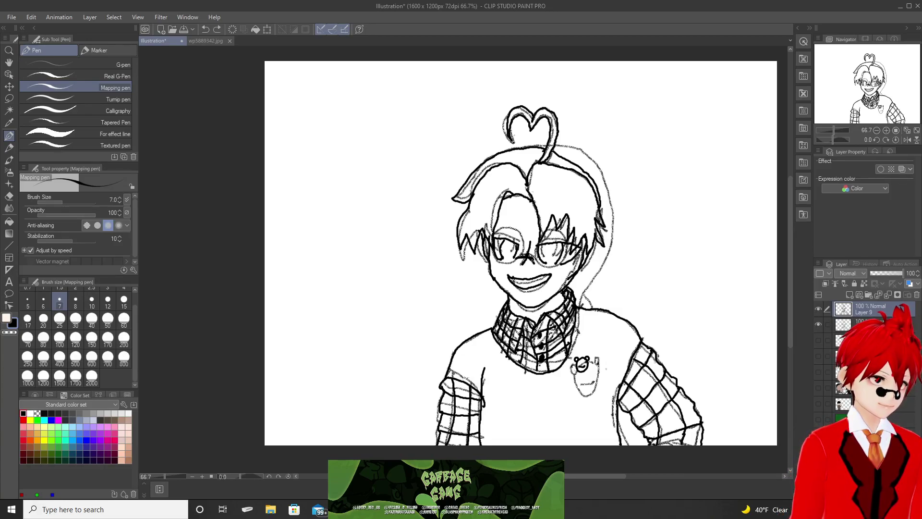
{"action": "mouse_move", "coordinate": [543, 241]}
{"action": "left_mouse_down"}
{"action": "mouse_move", "coordinate": [568, 230]}
{"action": "mouse_move", "coordinate": [582, 247]}
{"action": "mouse_move", "coordinate": [574, 275]}
{"action": "mouse_move", "coordinate": [552, 276]}
{"action": "left_mouse_up"}
{"action": "key", "text": "ctrl+z"}
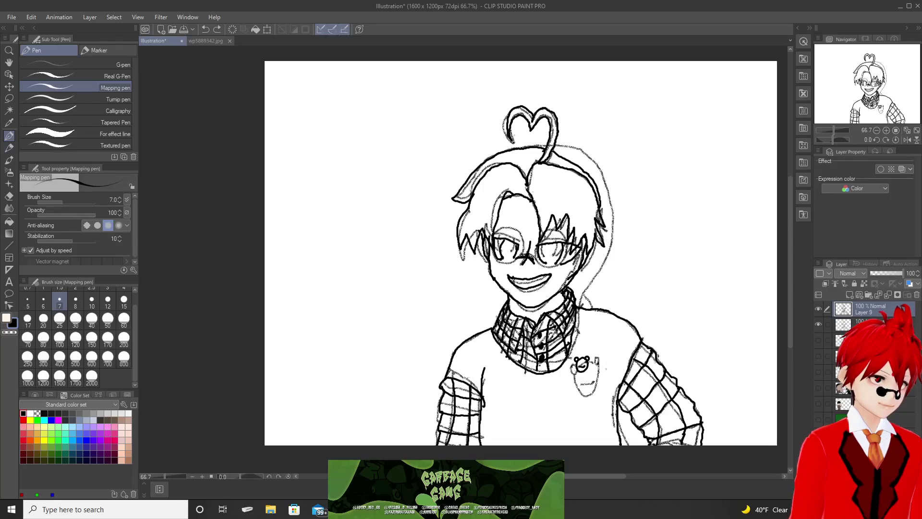
{"action": "mouse_move", "coordinate": [544, 234]}
{"action": "left_mouse_down"}
{"action": "mouse_move", "coordinate": [571, 234]}
{"action": "mouse_move", "coordinate": [572, 273]}
{"action": "left_mouse_up"}
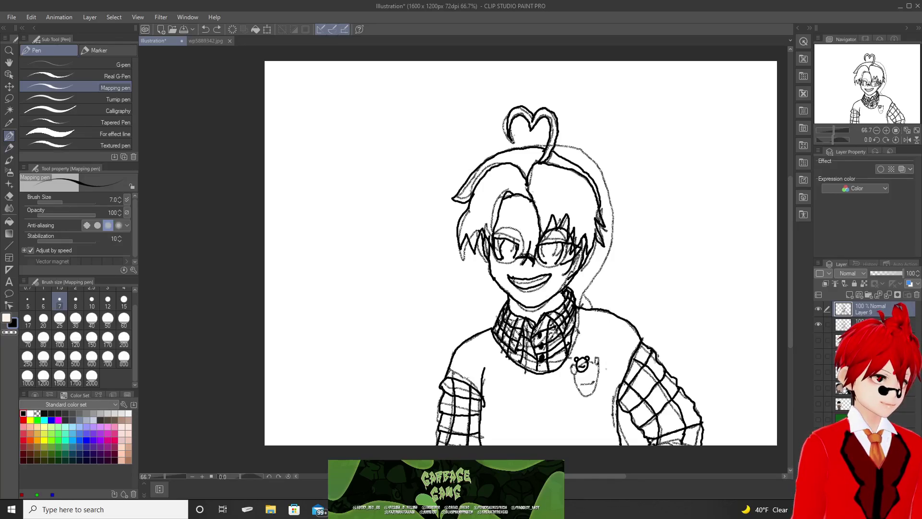
{"action": "key", "text": "ctrl+z"}
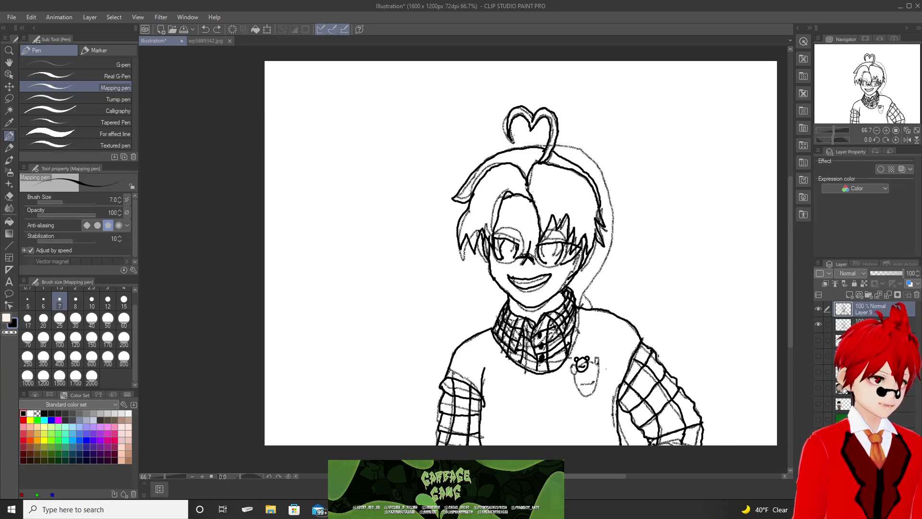
{"action": "mouse_move", "coordinate": [535, 260]}
{"action": "left_mouse_down"}
{"action": "mouse_move", "coordinate": [552, 229]}
{"action": "mouse_move", "coordinate": [569, 266]}
{"action": "mouse_move", "coordinate": [539, 269]}
{"action": "mouse_move", "coordinate": [535, 261]}
{"action": "mouse_move", "coordinate": [553, 222]}
{"action": "mouse_move", "coordinate": [581, 223]}
{"action": "mouse_move", "coordinate": [585, 248]}
{"action": "mouse_move", "coordinate": [569, 269]}
{"action": "mouse_move", "coordinate": [545, 273]}
{"action": "mouse_move", "coordinate": [534, 248]}
{"action": "mouse_move", "coordinate": [540, 235]}
{"action": "mouse_move", "coordinate": [574, 229]}
{"action": "mouse_move", "coordinate": [579, 259]}
{"action": "mouse_move", "coordinate": [568, 267]}
{"action": "left_mouse_up"}
{"action": "key", "text": "ctrl+z"}
{"action": "key", "text": "ctrl+z"}
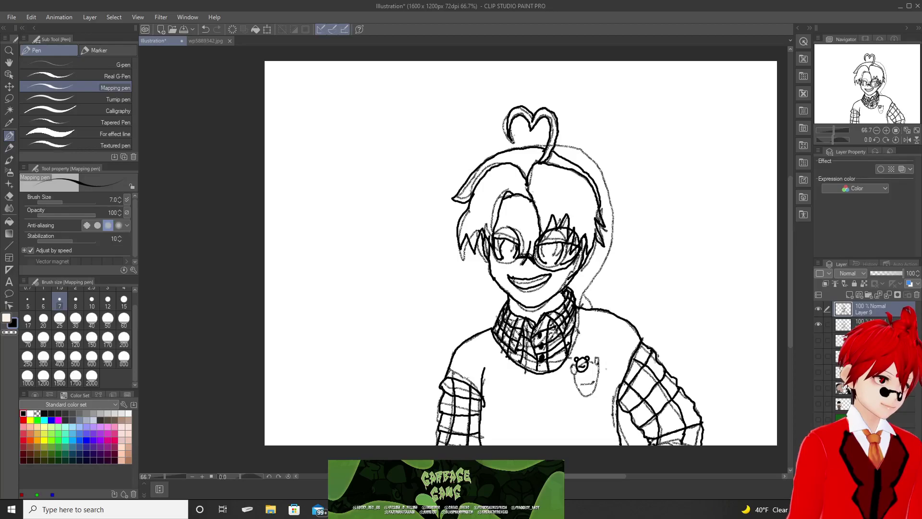
{"action": "mouse_move", "coordinate": [493, 253]}
{"action": "left_mouse_down"}
{"action": "mouse_move", "coordinate": [497, 267]}
{"action": "mouse_move", "coordinate": [515, 261]}
{"action": "left_mouse_up"}
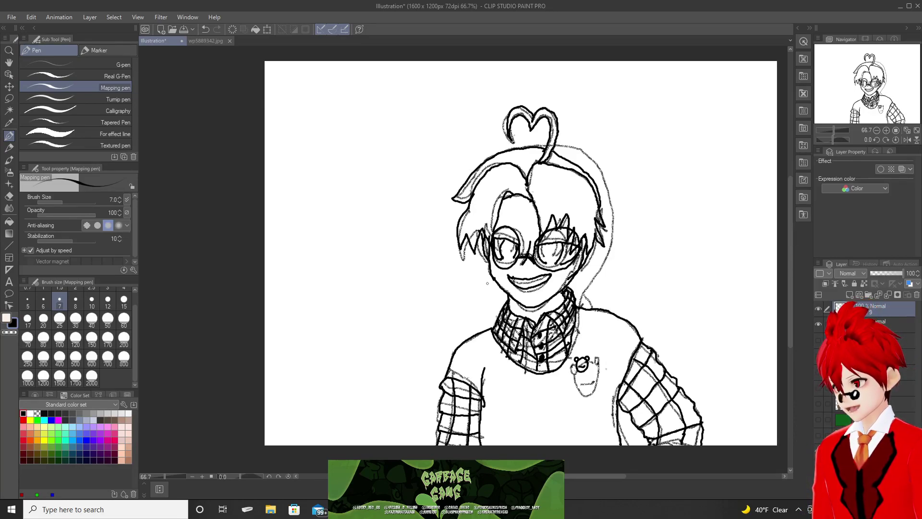
Hide the sketch layer beneath the inked layer and redraw the corner of the smiling mouth.
{"action": "left_click", "coordinate": [819, 325]}
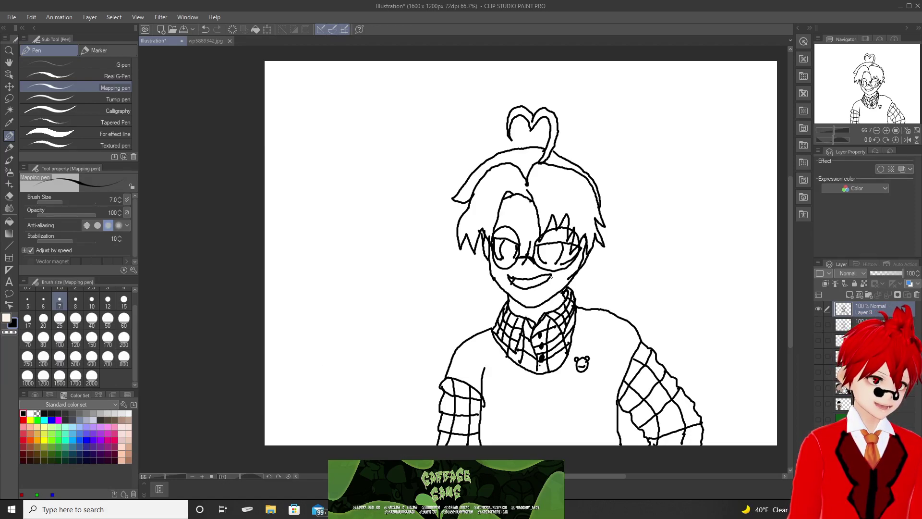
{"action": "key", "text": "ctrl+z"}
{"action": "key", "text": "ctrl+z"}
{"action": "left_click_drag", "start_coordinate": [514, 277], "coordinate": [527, 278]}
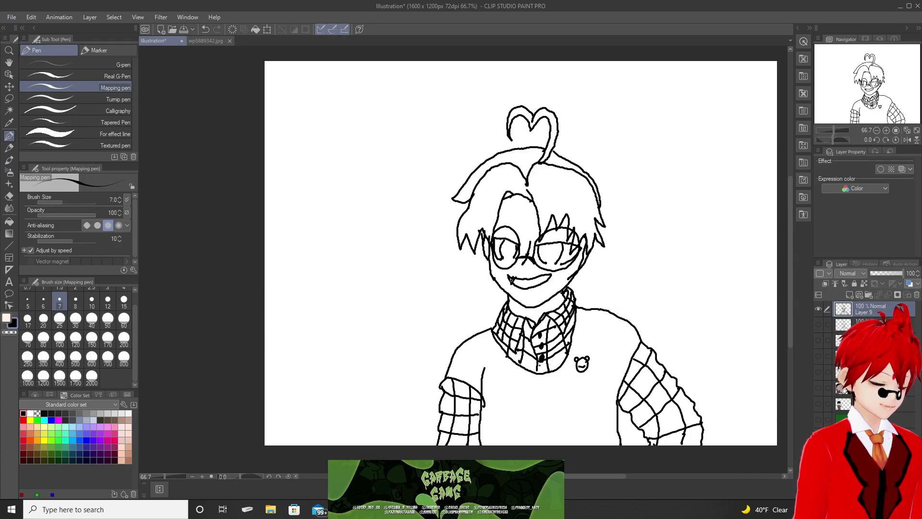
{"action": "key", "text": "ctrl+z"}
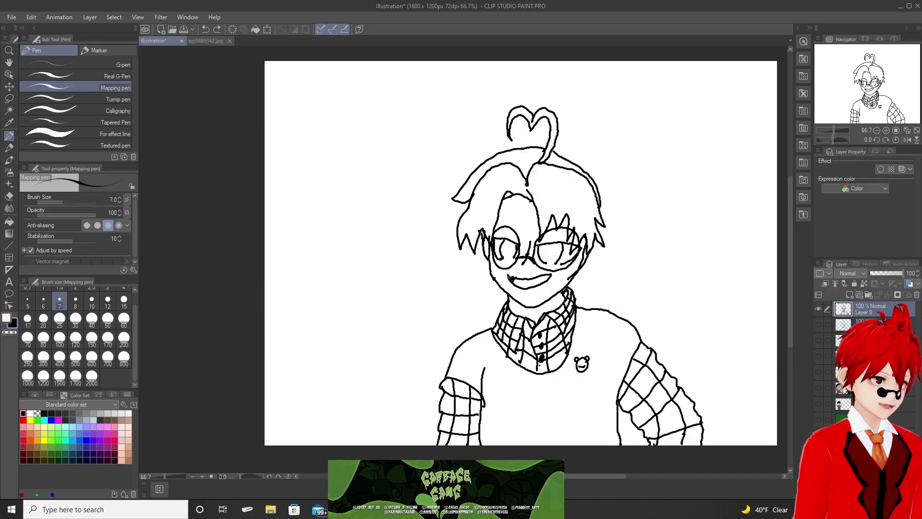
{"action": "left_click_drag", "start_coordinate": [511, 278], "coordinate": [525, 287]}
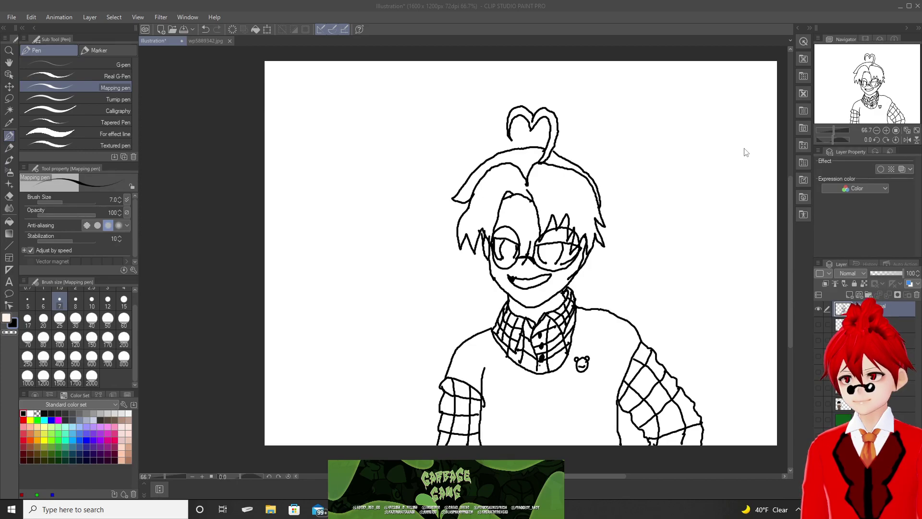
Switch to the wp5889342.jpg document and paste the copied screenshot of the Kaoru Ueno video into it.
{"action": "left_click", "coordinate": [209, 42]}
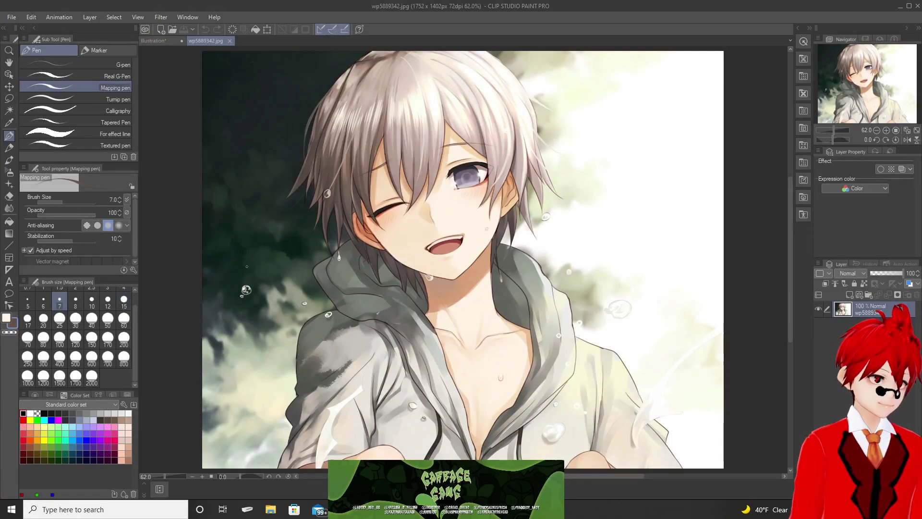
{"action": "key", "text": "ctrl+v"}
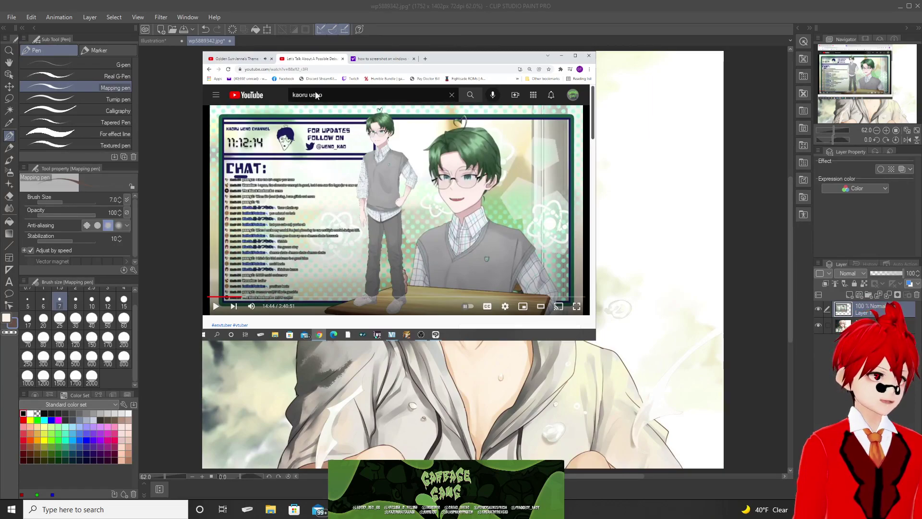
Fill the sketch's hair and heart-shaped strand with a light green sampled from the character's hair in the reference image.
{"action": "scroll", "coordinate": [347, 163], "scroll_direction": "up", "scroll_amount": 2}
{"action": "scroll", "coordinate": [399, 113], "scroll_direction": "up", "scroll_amount": 1}
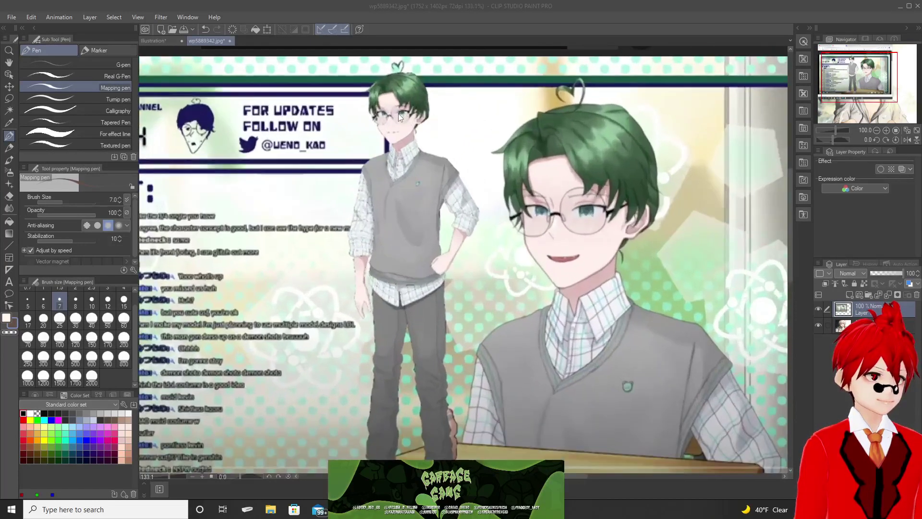
{"action": "left_click", "coordinate": [618, 149]}
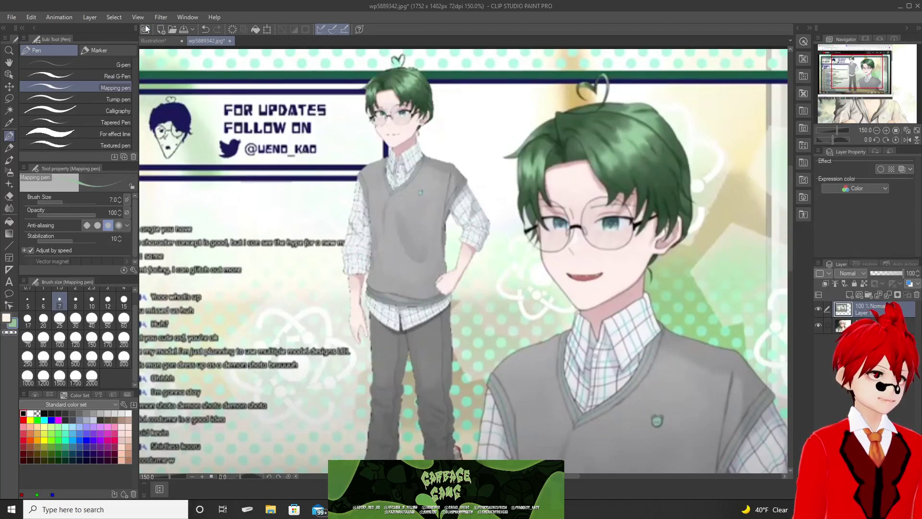
{"action": "left_click", "coordinate": [154, 40]}
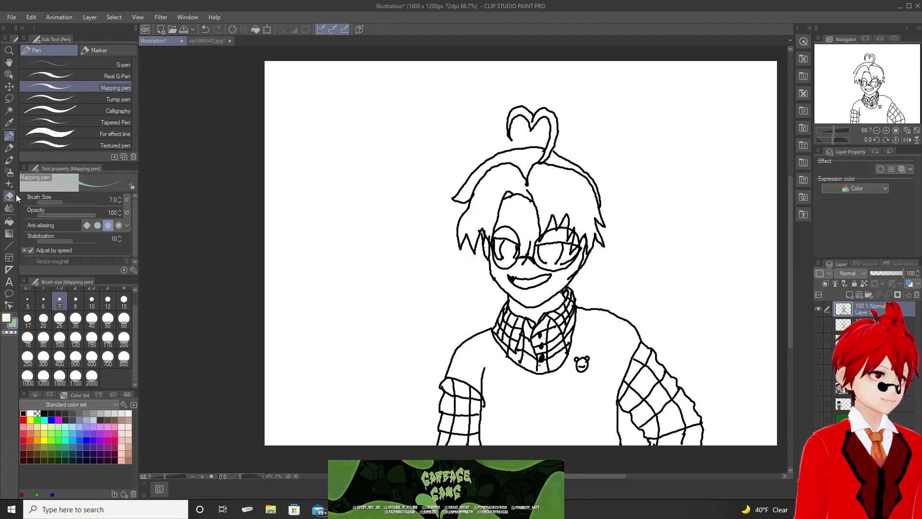
{"action": "left_click", "coordinate": [9, 221]}
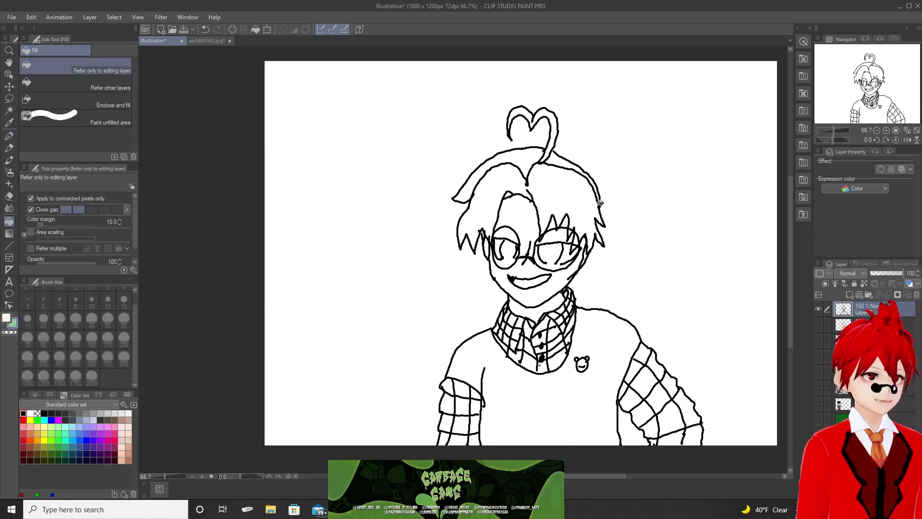
{"action": "left_click", "coordinate": [566, 195]}
{"action": "left_click", "coordinate": [512, 156]}
{"action": "left_click", "coordinate": [555, 161]}
{"action": "left_click", "coordinate": [548, 153]}
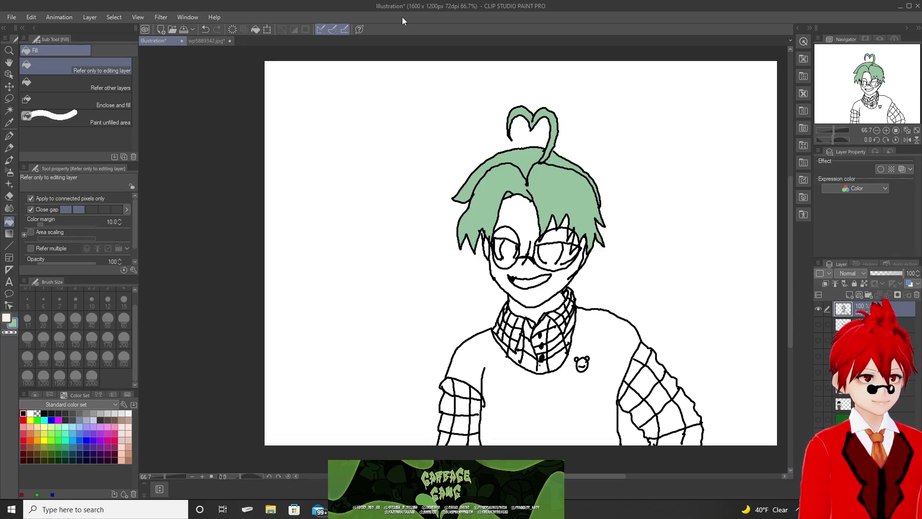
Refill the hair and heart-shaped strand with a darker green sampled from the reference image, undoing any fill that recolours the outlines.
{"action": "left_click", "coordinate": [204, 42]}
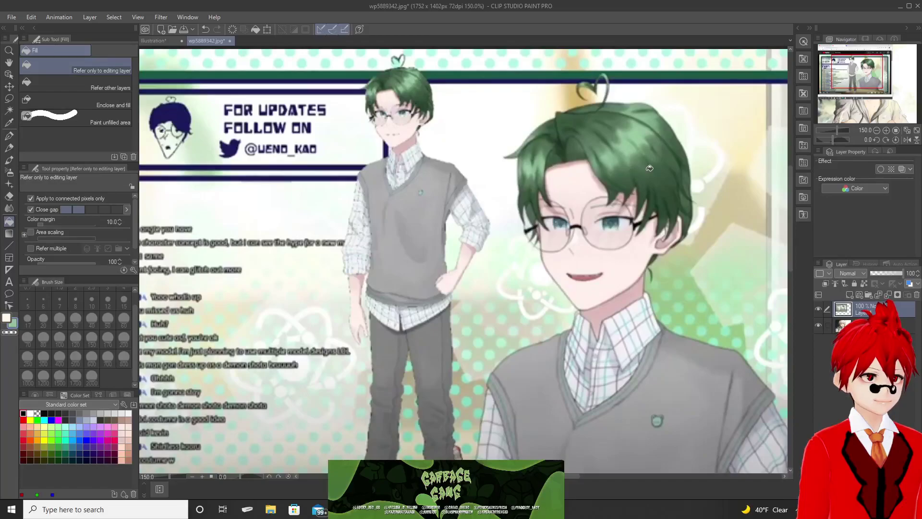
{"action": "left_click", "coordinate": [168, 40]}
{"action": "left_click", "coordinate": [570, 196]}
{"action": "left_click", "coordinate": [519, 157]}
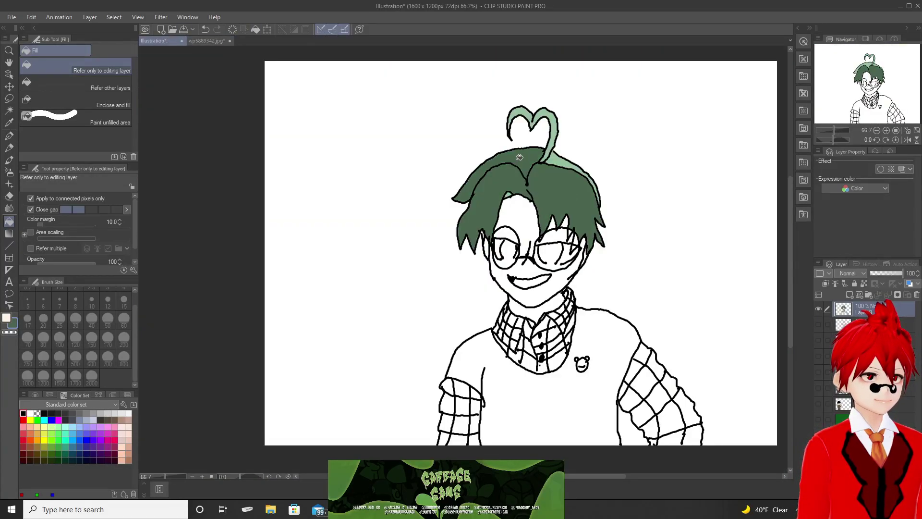
{"action": "left_click", "coordinate": [557, 159]}
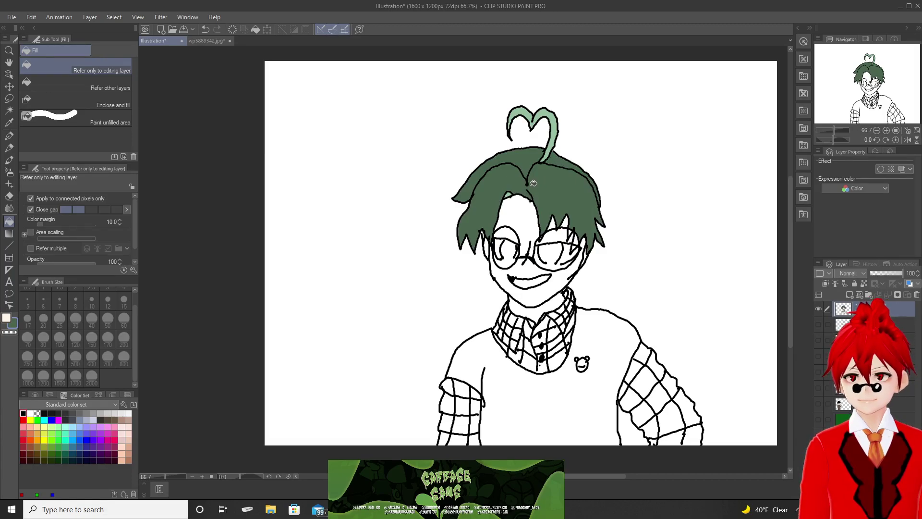
{"action": "left_click", "coordinate": [510, 195]}
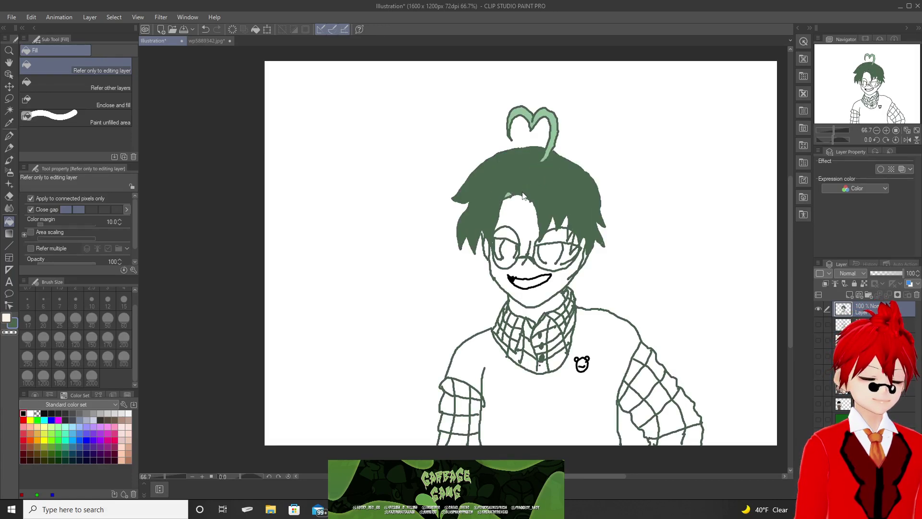
{"action": "key", "text": "ctrl+z"}
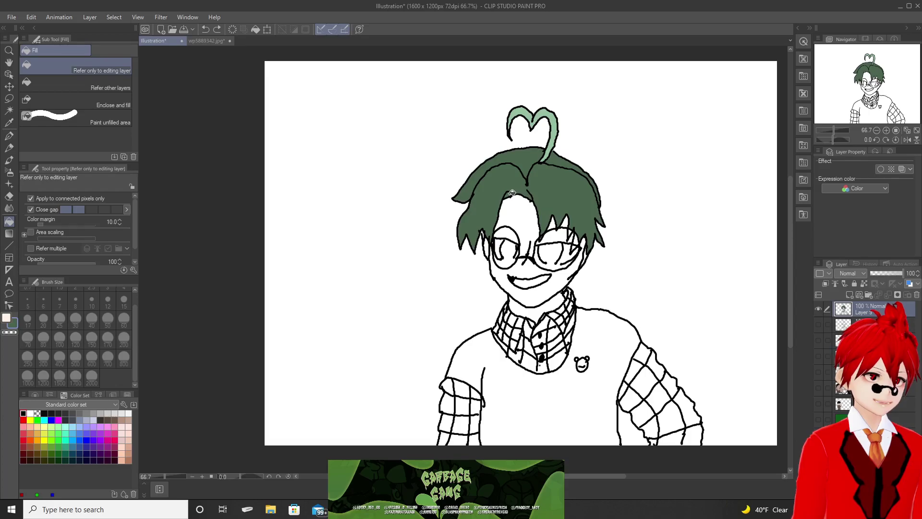
{"action": "left_click", "coordinate": [555, 128]}
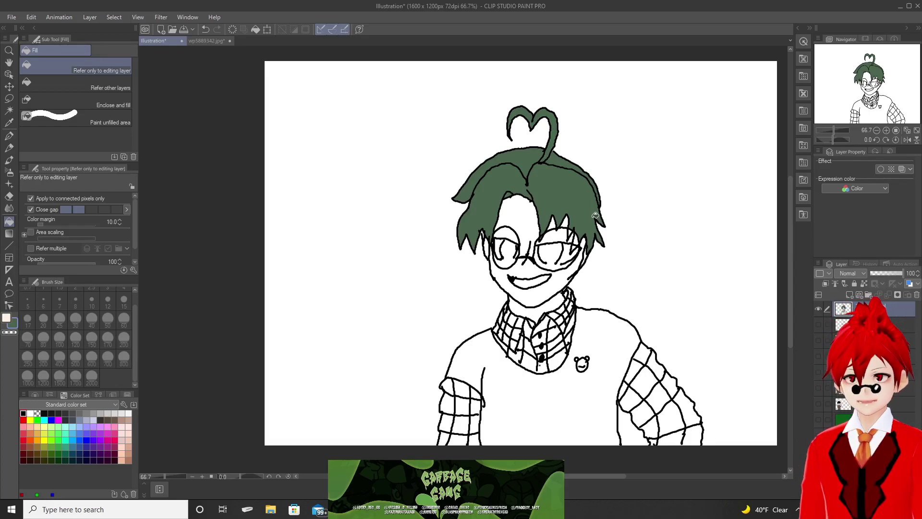
Draw white Mapping pen lines along the open lower edges of both eyes to close them off from the face.
{"action": "scroll", "coordinate": [599, 254], "scroll_direction": "down", "scroll_amount": 1}
{"action": "scroll", "coordinate": [584, 344], "scroll_direction": "up", "scroll_amount": 2}
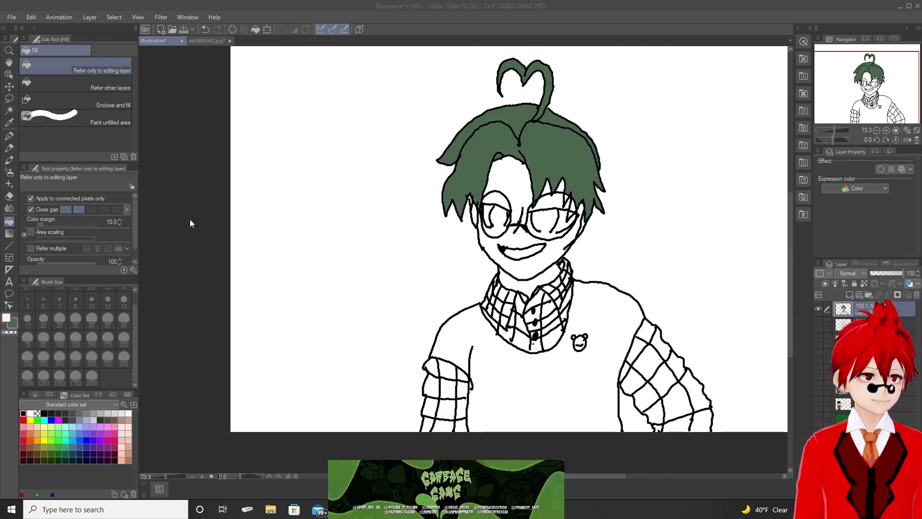
{"action": "left_click", "coordinate": [5, 324]}
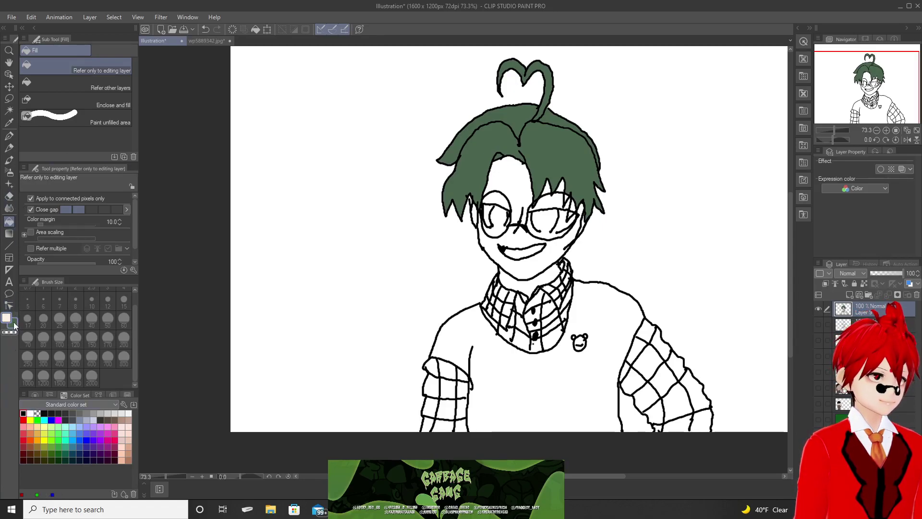
{"action": "left_click", "coordinate": [30, 412]}
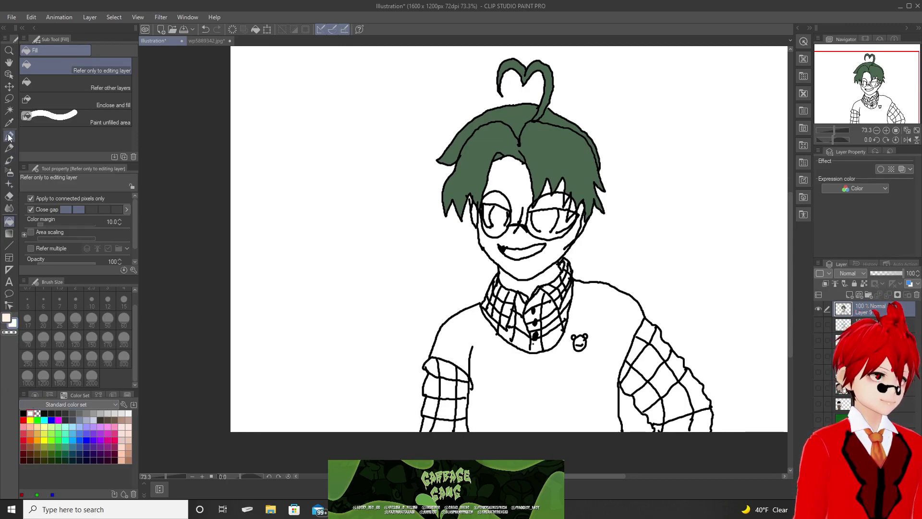
{"action": "left_click", "coordinate": [9, 135]}
{"action": "scroll", "coordinate": [512, 249], "scroll_direction": "up", "scroll_amount": 3}
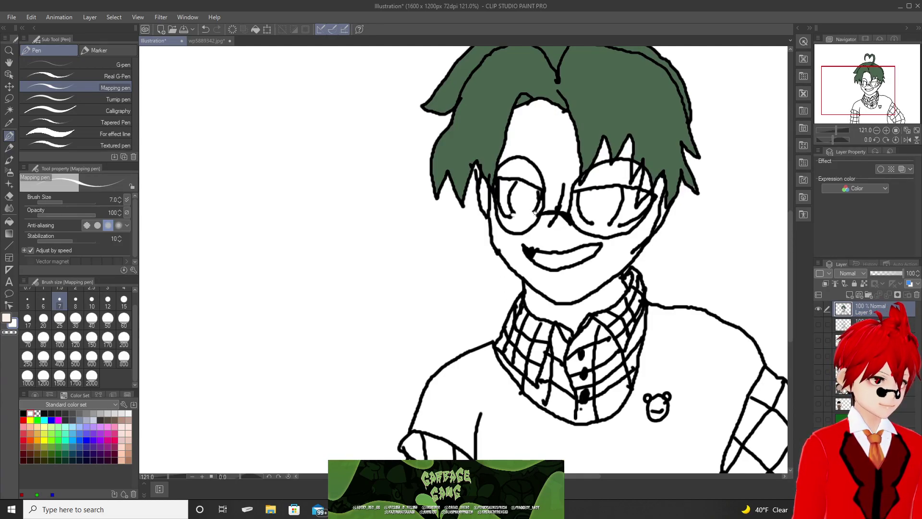
{"action": "key", "text": "ctrl+z"}
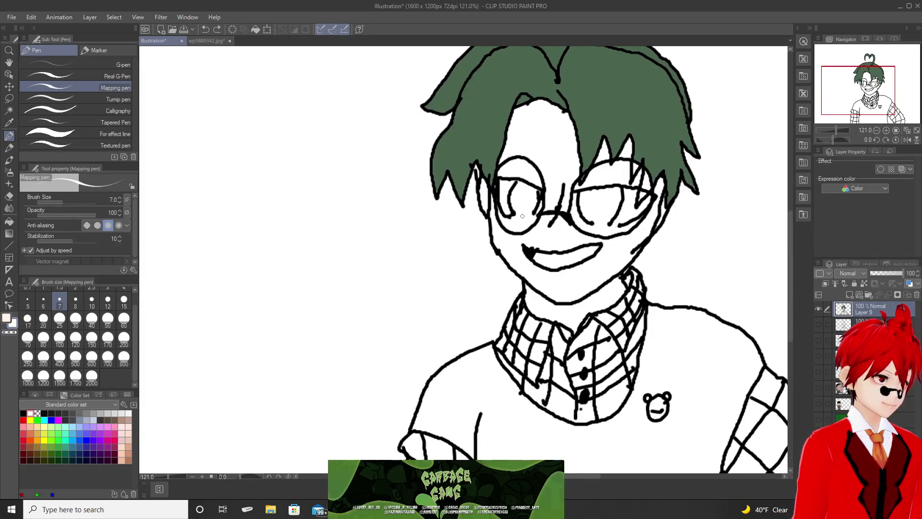
{"action": "left_click_drag", "start_coordinate": [536, 213], "coordinate": [550, 210]}
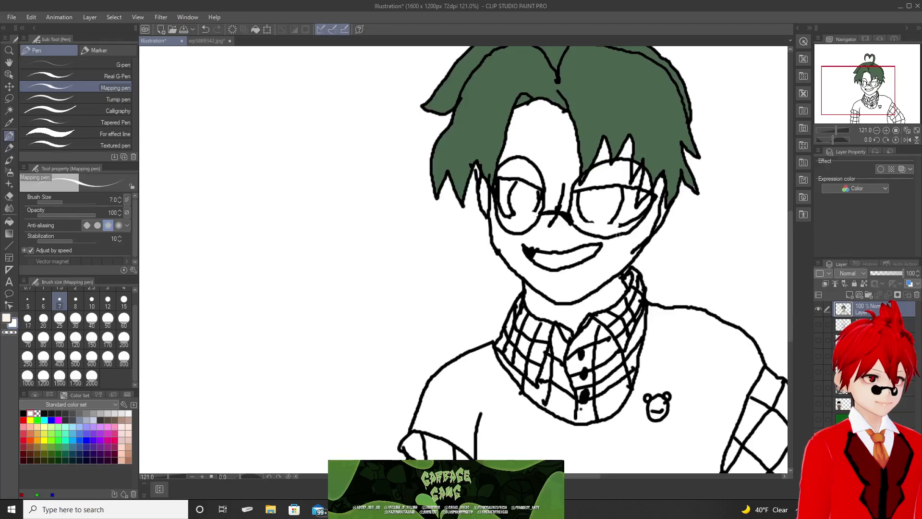
{"action": "scroll", "coordinate": [609, 247], "scroll_direction": "down", "scroll_amount": 5}
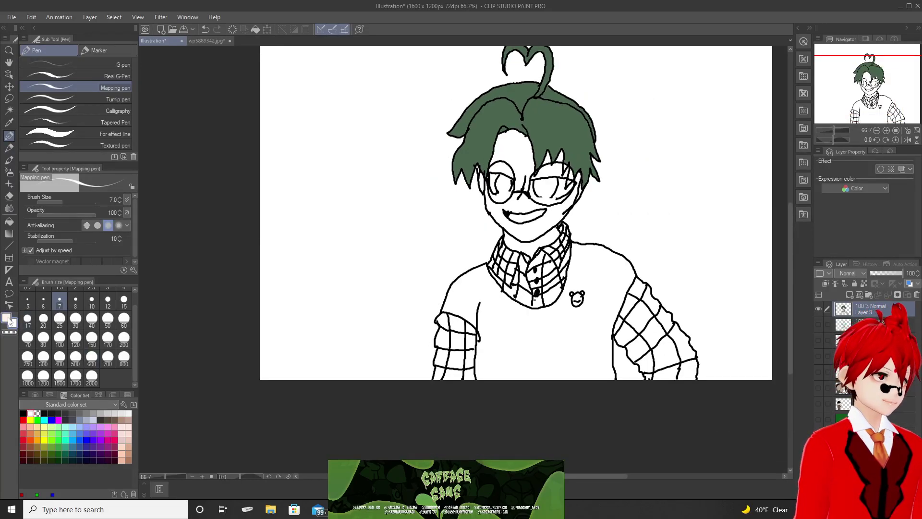
Fill the forehead, face and ears with the pale pink skin tone from the reference image.
{"action": "left_click", "coordinate": [205, 40]}
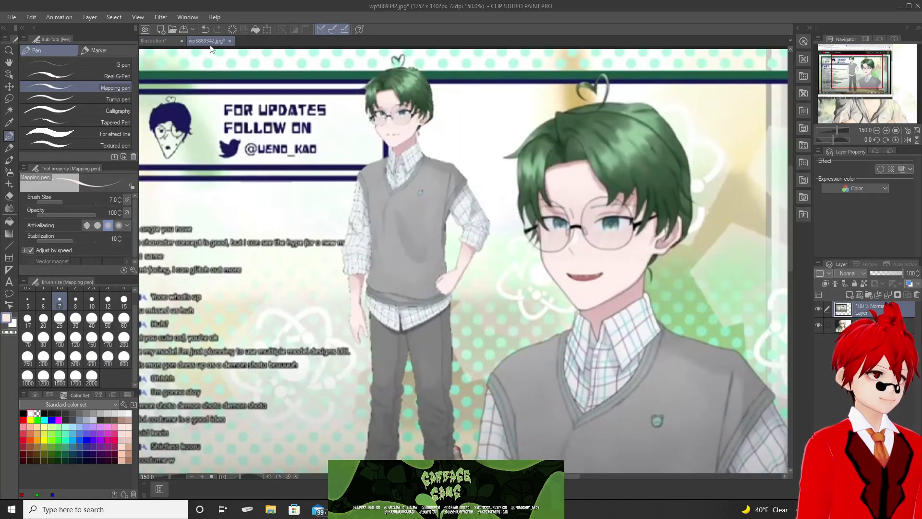
{"action": "left_click", "coordinate": [154, 40]}
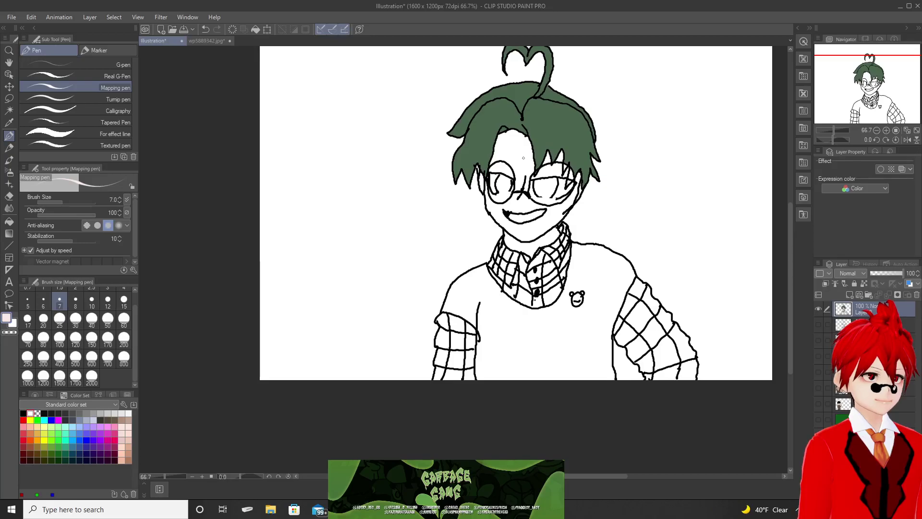
{"action": "scroll", "coordinate": [495, 198], "scroll_direction": "up", "scroll_amount": 1}
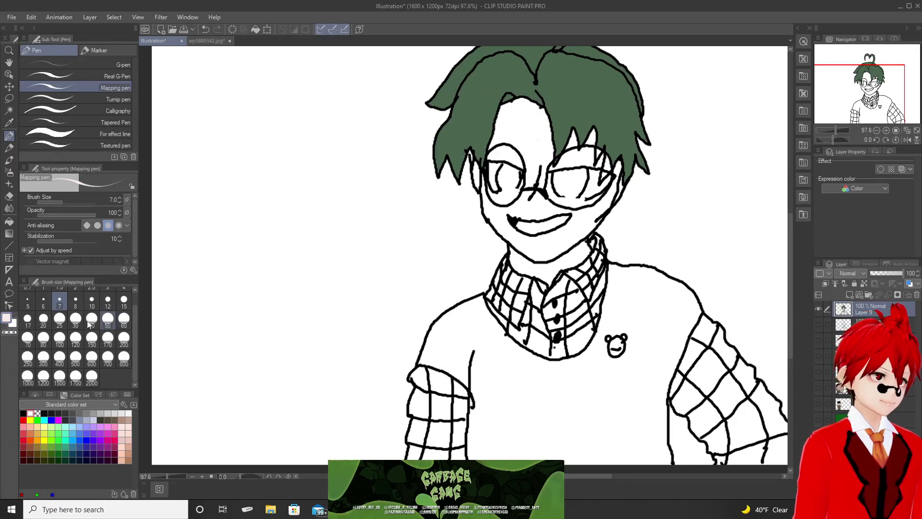
{"action": "left_click", "coordinate": [9, 220]}
{"action": "left_click", "coordinate": [531, 144]}
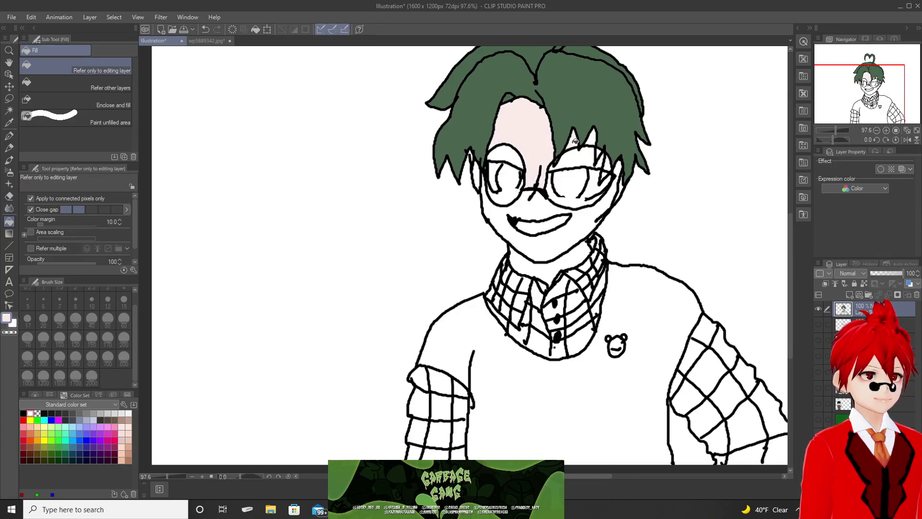
{"action": "left_click", "coordinate": [569, 159]}
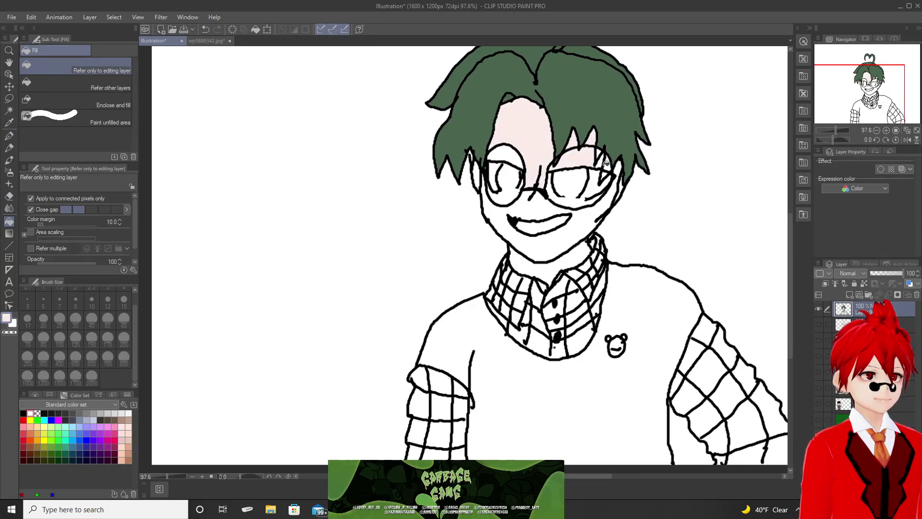
{"action": "left_click", "coordinate": [620, 167]}
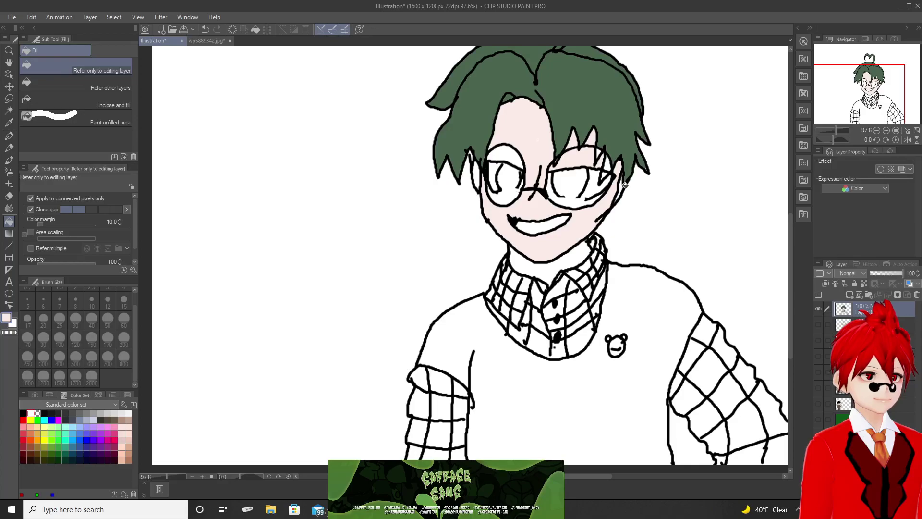
{"action": "left_click", "coordinate": [481, 176]}
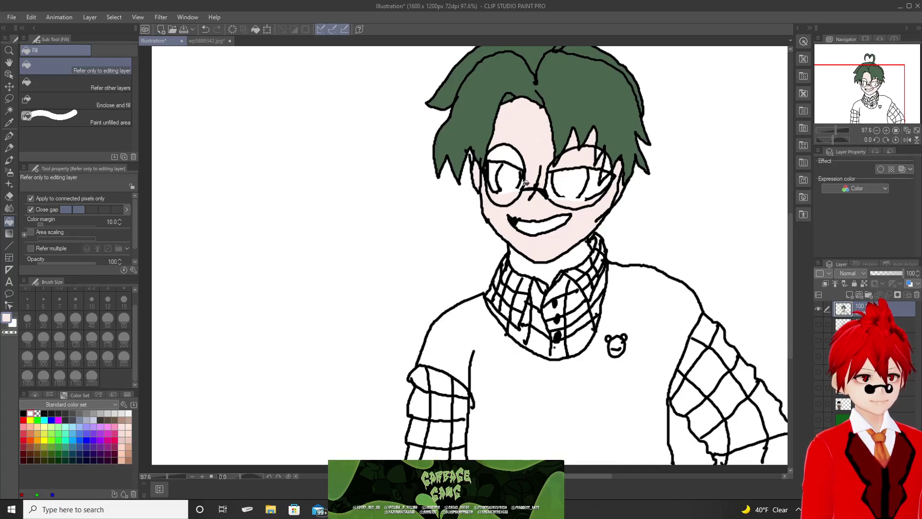
Fill the small hair tip overlapping the glasses lens with the dark green sampled from the drawn hair.
{"action": "scroll", "coordinate": [523, 182], "scroll_direction": "up", "scroll_amount": 2}
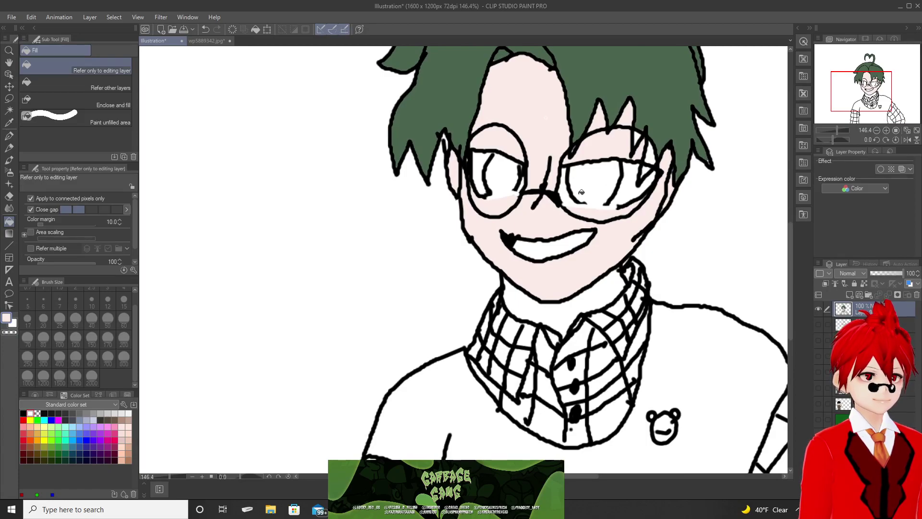
{"action": "scroll", "coordinate": [581, 192], "scroll_direction": "down", "scroll_amount": 1}
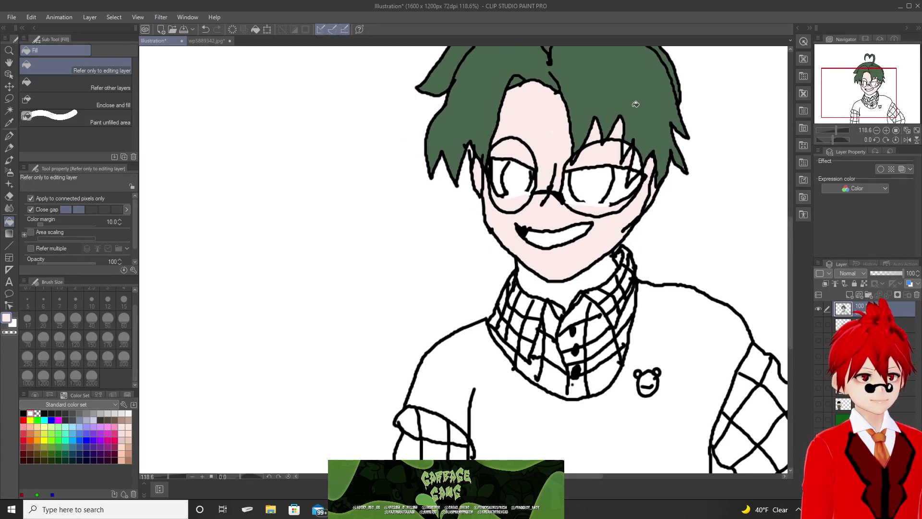
{"action": "left_click", "coordinate": [637, 123], "text": "alt"}
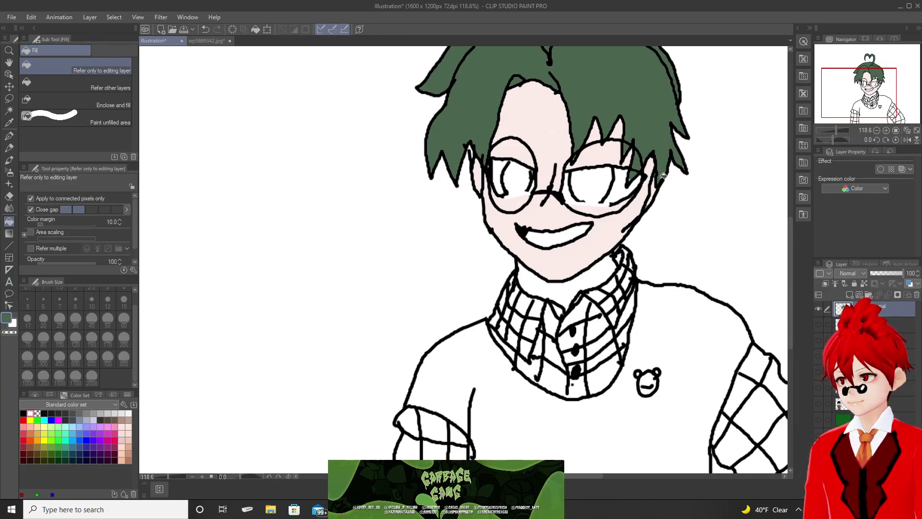
Fill both irises with the blue-grey colour sampled from the character's eyes in the reference image.
{"action": "scroll", "coordinate": [609, 203], "scroll_direction": "down", "scroll_amount": 2}
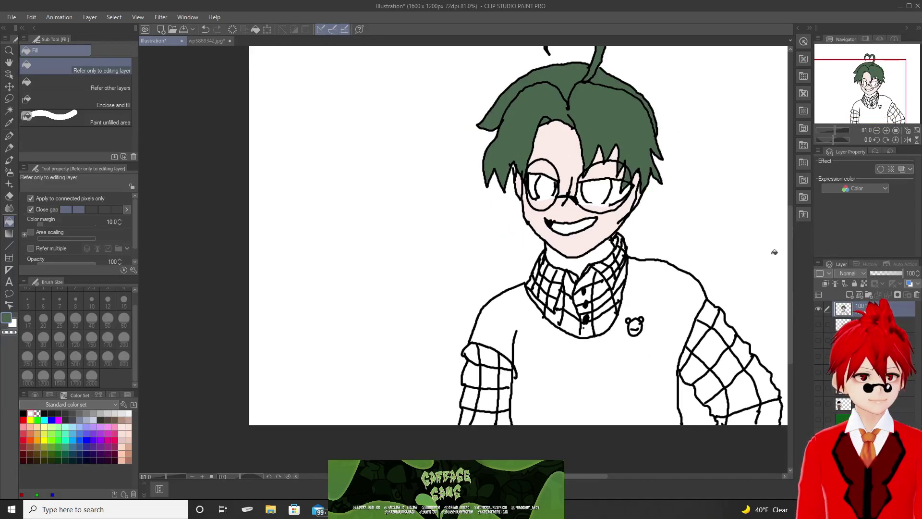
{"action": "mouse_move", "coordinate": [791, 243]}
{"action": "left_mouse_down"}
{"action": "mouse_move", "coordinate": [789, 221]}
{"action": "mouse_move", "coordinate": [790, 229]}
{"action": "left_mouse_up"}
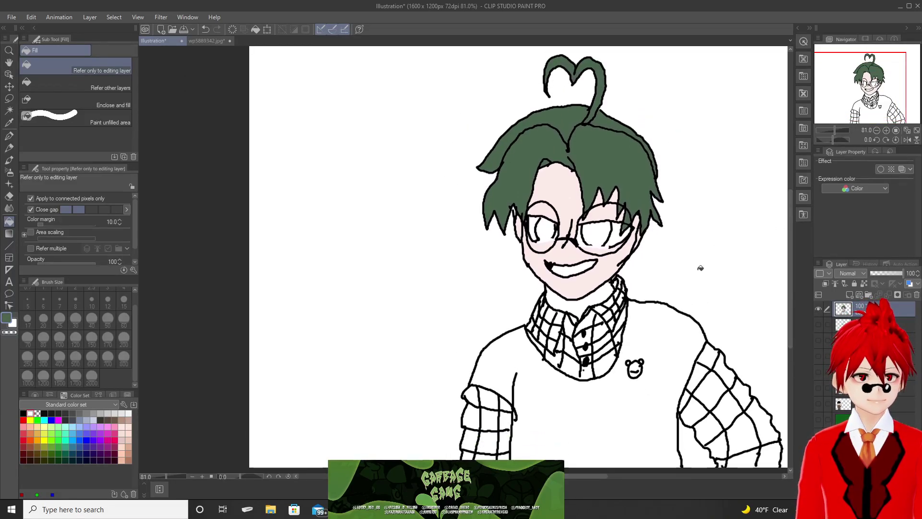
{"action": "left_click", "coordinate": [215, 42]}
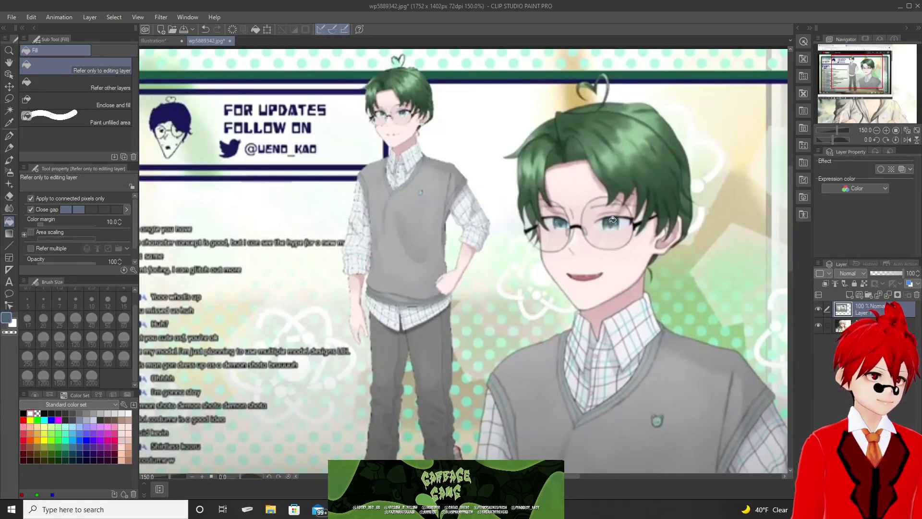
{"action": "left_click", "coordinate": [175, 39]}
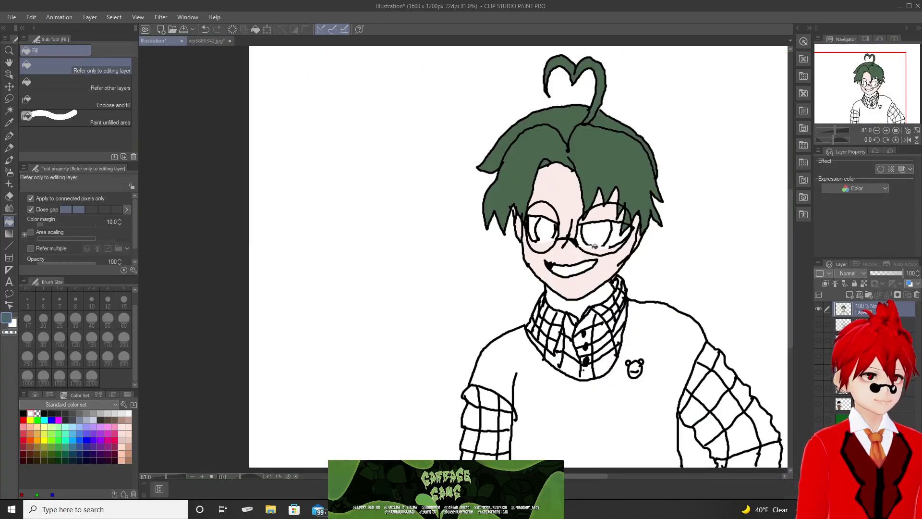
{"action": "left_click", "coordinate": [598, 233]}
{"action": "left_click", "coordinate": [546, 229]}
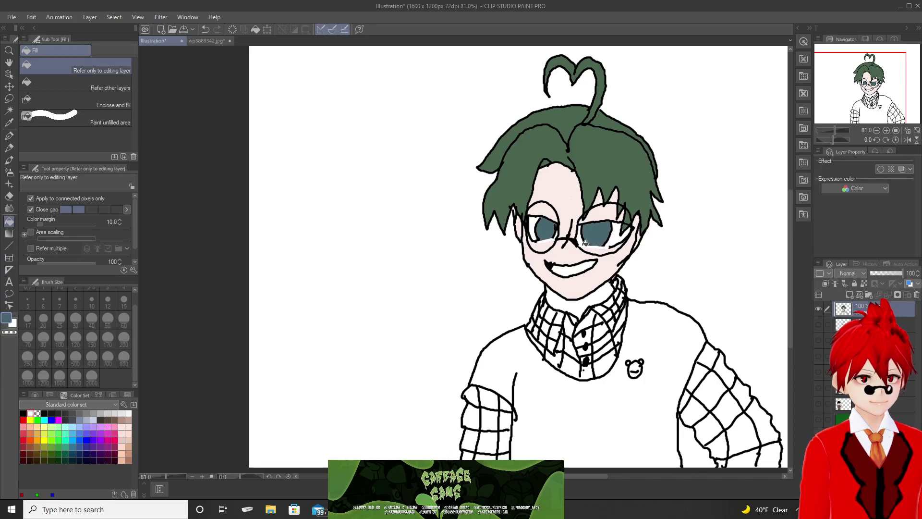
{"action": "scroll", "coordinate": [559, 240], "scroll_direction": "up", "scroll_amount": 5}
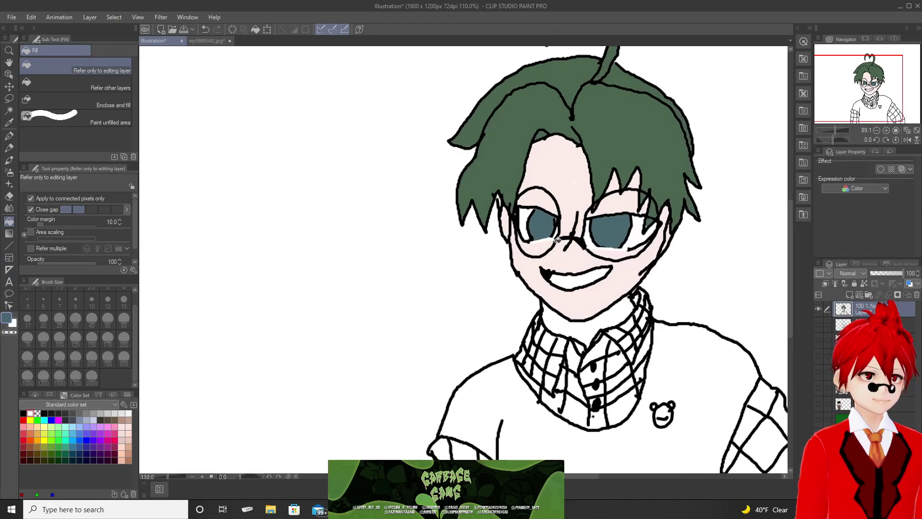
{"action": "scroll", "coordinate": [524, 239], "scroll_direction": "up", "scroll_amount": 3}
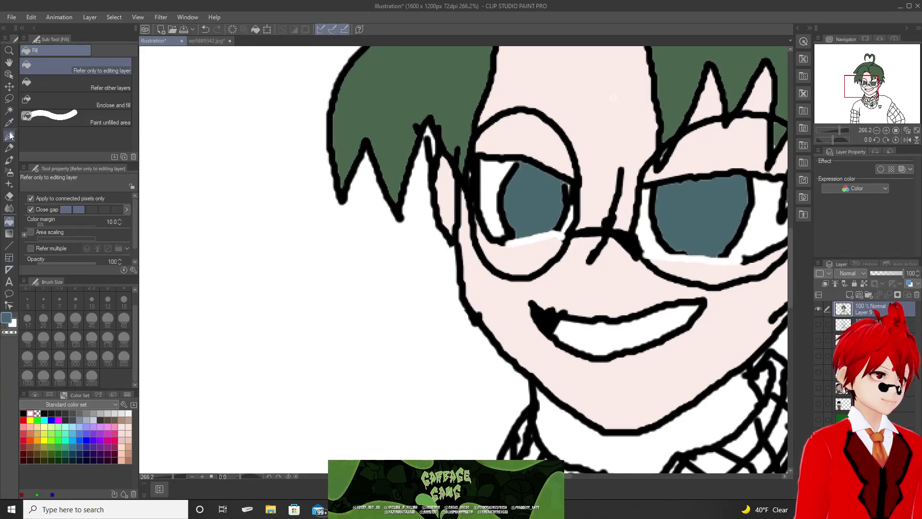
Paint the gaps under both irises blue-grey with the Mapping pen and redraw the covered black lower eye outlines.
{"action": "left_click", "coordinate": [9, 136]}
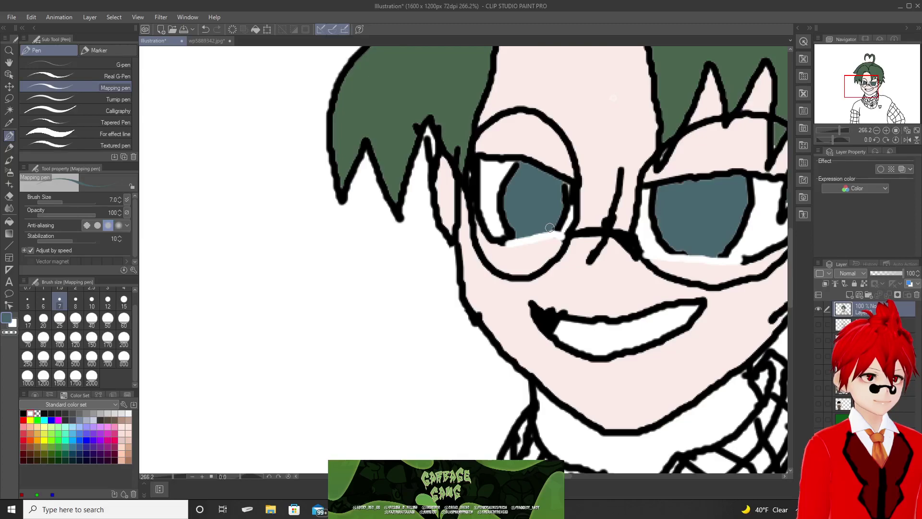
{"action": "left_click_drag", "start_coordinate": [517, 233], "coordinate": [560, 234]}
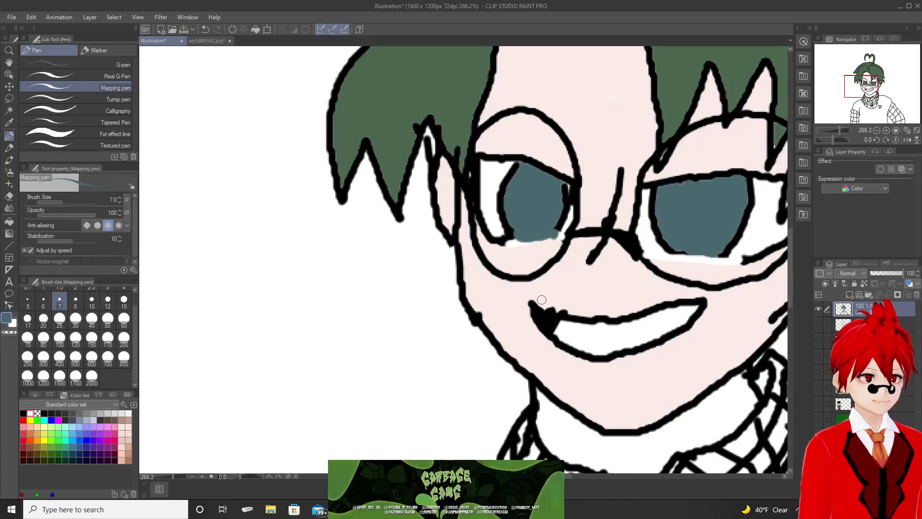
{"action": "left_click", "coordinate": [562, 222], "text": "alt"}
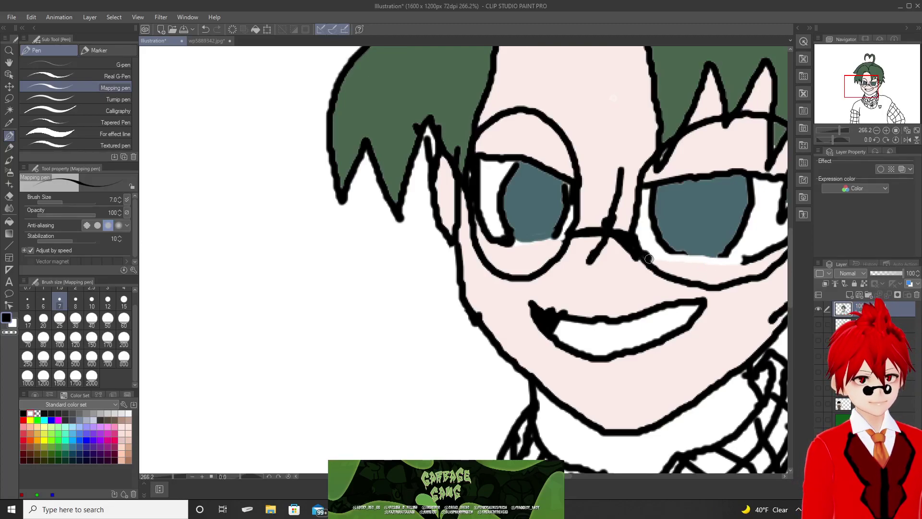
{"action": "mouse_move", "coordinate": [750, 260]}
{"action": "left_mouse_down"}
{"action": "mouse_move", "coordinate": [729, 261]}
{"action": "mouse_move", "coordinate": [742, 261]}
{"action": "left_mouse_up"}
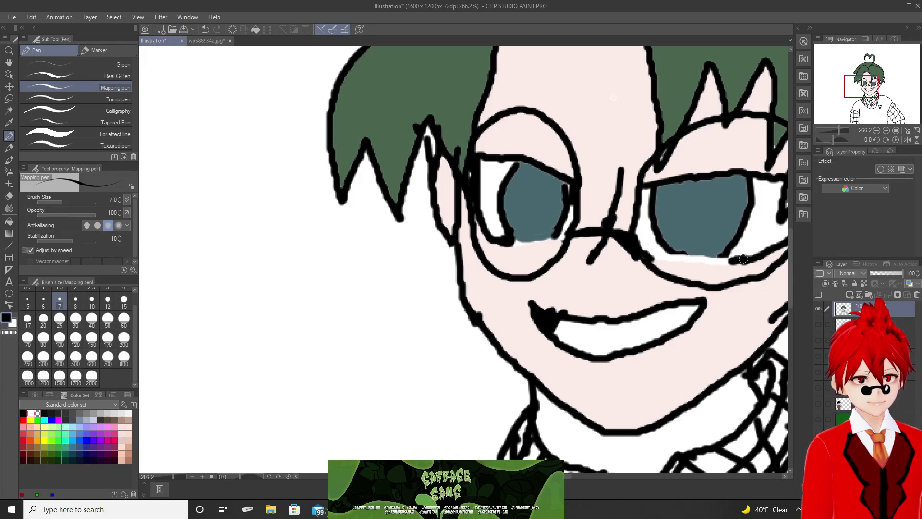
{"action": "left_click", "coordinate": [691, 233], "text": "alt"}
{"action": "left_click_drag", "start_coordinate": [684, 253], "coordinate": [725, 259]}
{"action": "left_click", "coordinate": [725, 251], "text": "alt"}
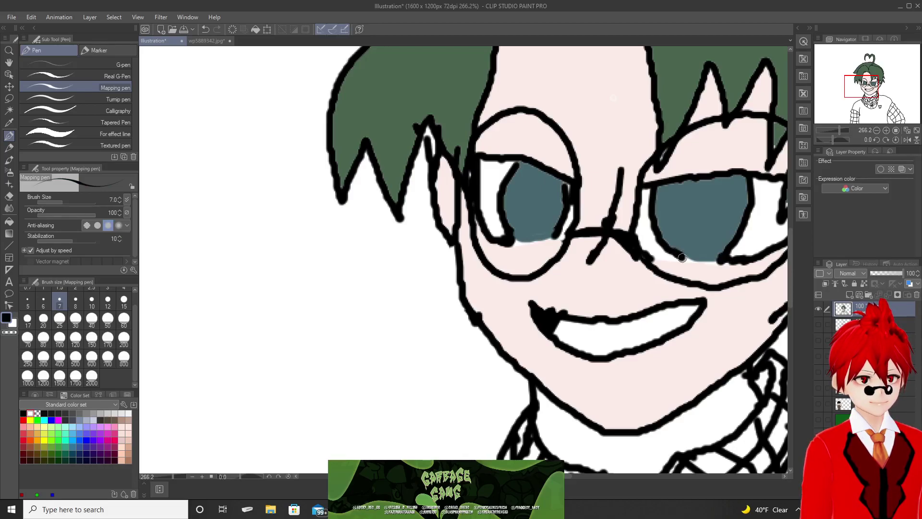
Fill the open mouth with the muted reddish pink sampled from the character's mouth in the reference image.
{"action": "scroll", "coordinate": [656, 295], "scroll_direction": "down", "scroll_amount": 6}
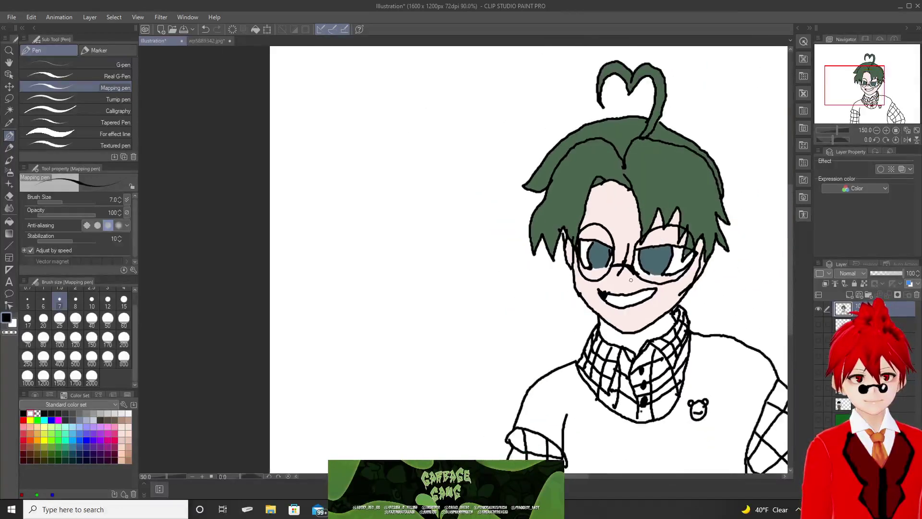
{"action": "left_click", "coordinate": [202, 42]}
{"action": "scroll", "coordinate": [623, 217], "scroll_direction": "up", "scroll_amount": 1}
{"action": "left_click", "coordinate": [595, 272], "text": "alt"}
{"action": "left_click", "coordinate": [153, 41]}
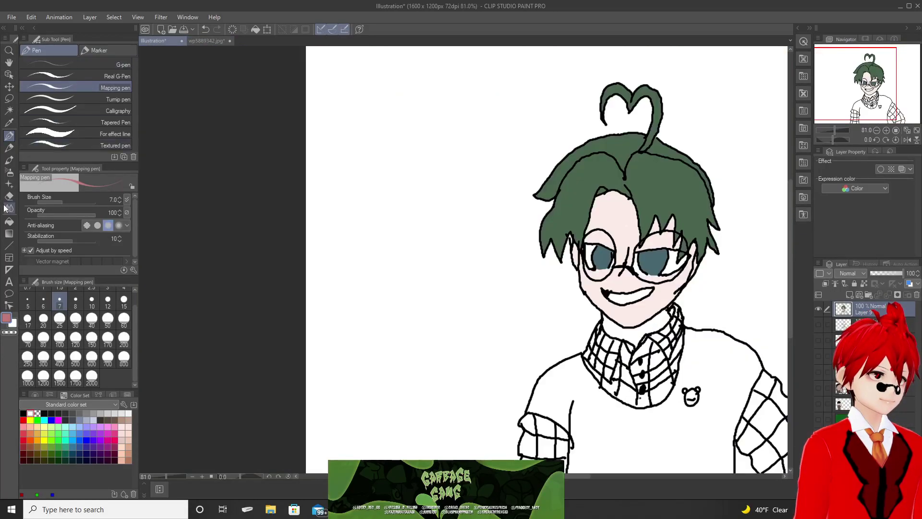
{"action": "left_click", "coordinate": [7, 222]}
{"action": "left_click", "coordinate": [621, 301]}
Fill the neck with the darker pink skin shadow colour sampled from the reference image.
{"action": "scroll", "coordinate": [632, 347], "scroll_direction": "up", "scroll_amount": 1}
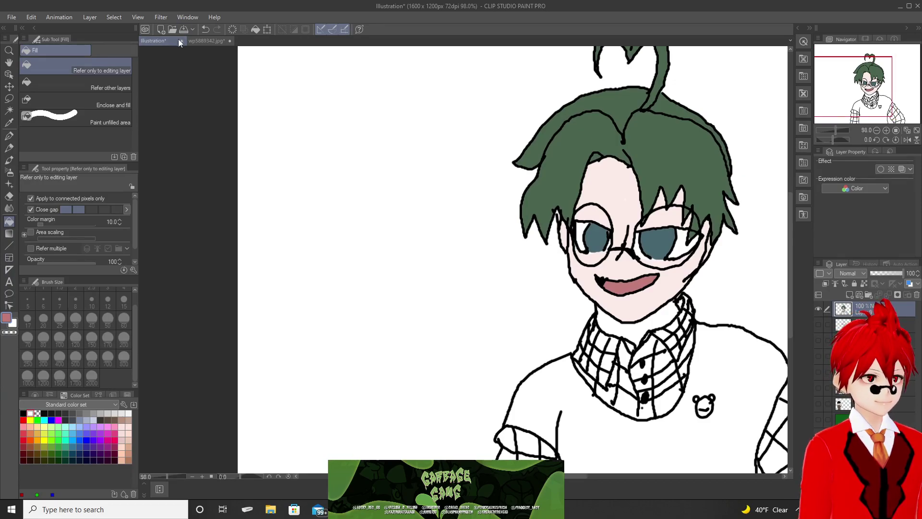
{"action": "left_click", "coordinate": [204, 41]}
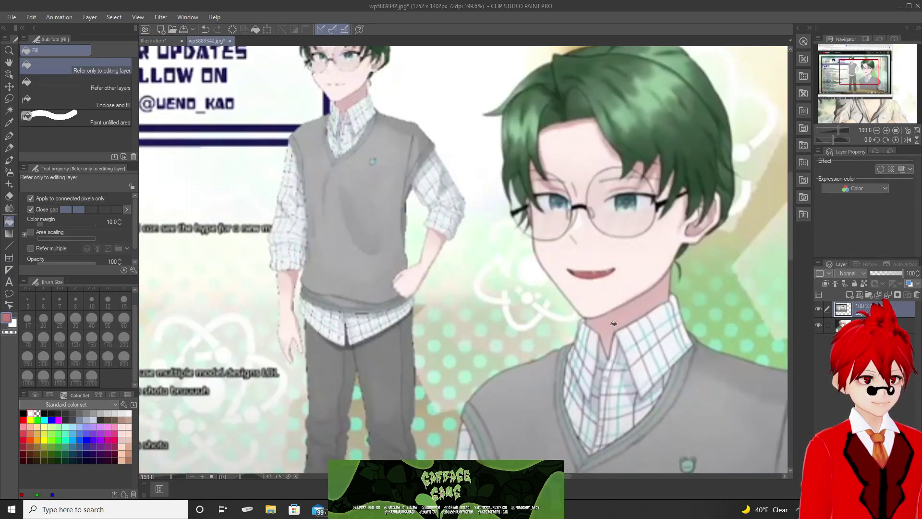
{"action": "left_click", "coordinate": [583, 309], "text": "alt"}
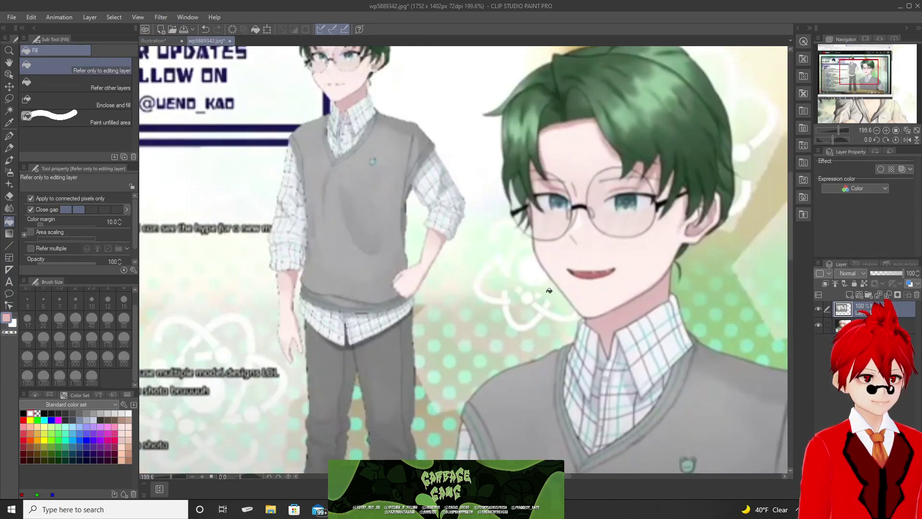
{"action": "left_click", "coordinate": [152, 42]}
{"action": "left_click", "coordinate": [626, 335]}
{"action": "scroll", "coordinate": [626, 334], "scroll_direction": "down", "scroll_amount": 2}
Fill the neck with the pale pink skin tone sampled from the drawn face.
{"action": "left_click", "coordinate": [625, 331], "text": "alt"}
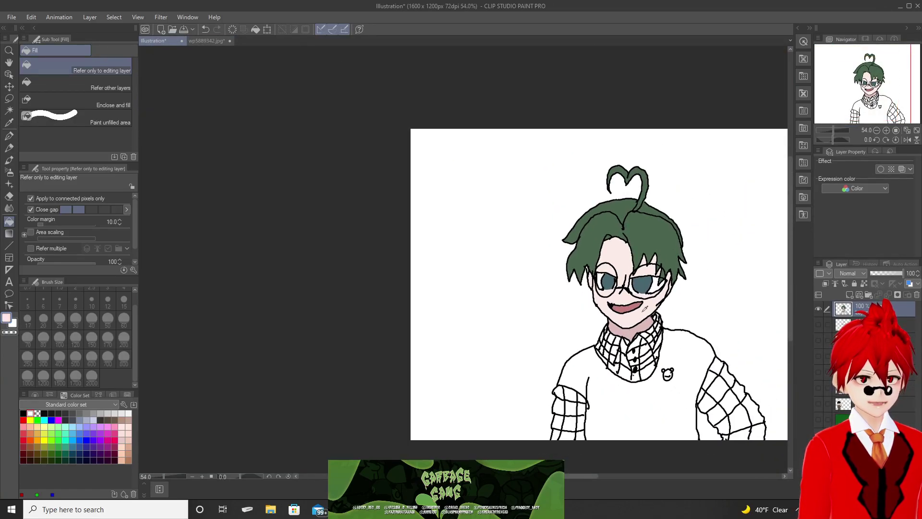
{"action": "left_click", "coordinate": [643, 324]}
{"action": "scroll", "coordinate": [694, 356], "scroll_direction": "up", "scroll_amount": 3}
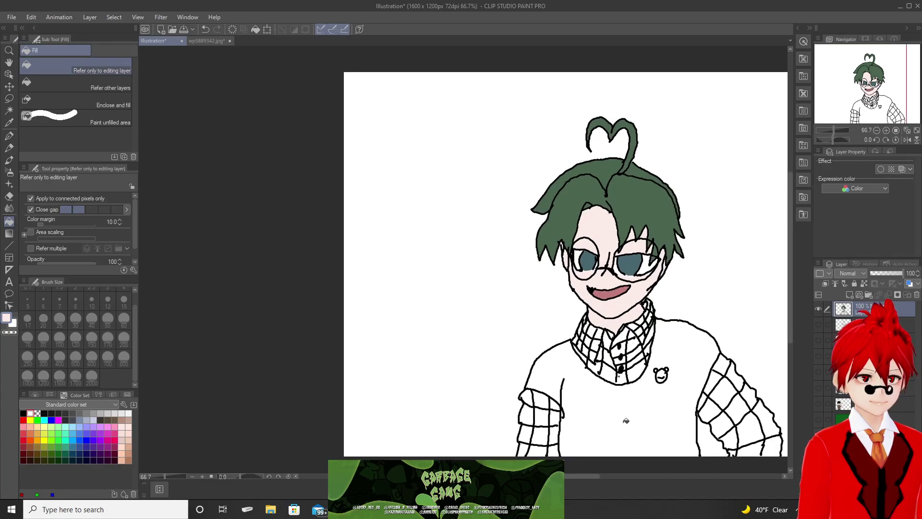
Try filling the squares of the checked shirt collar with the light blue-grey sampled from the reference shirt.
{"action": "left_click", "coordinate": [206, 41]}
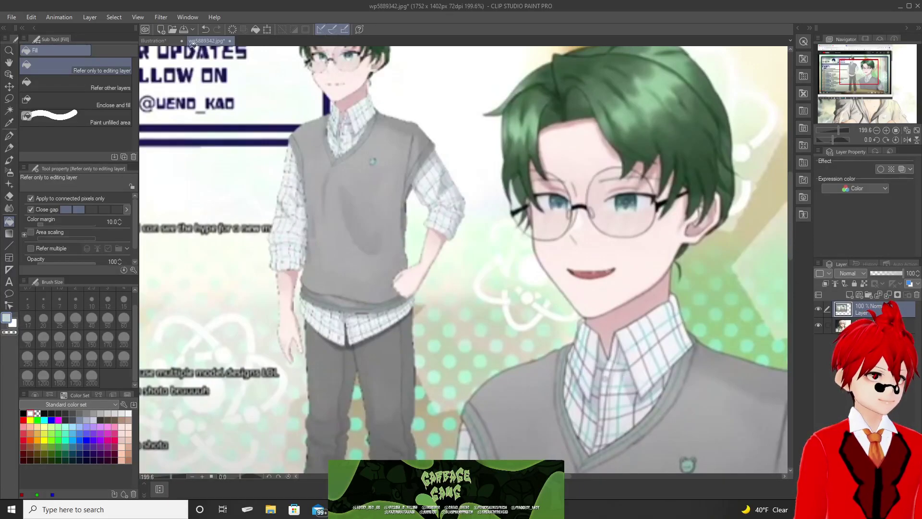
{"action": "left_click", "coordinate": [154, 41]}
{"action": "left_click", "coordinate": [670, 379]}
{"action": "key", "text": "ctrl+z"}
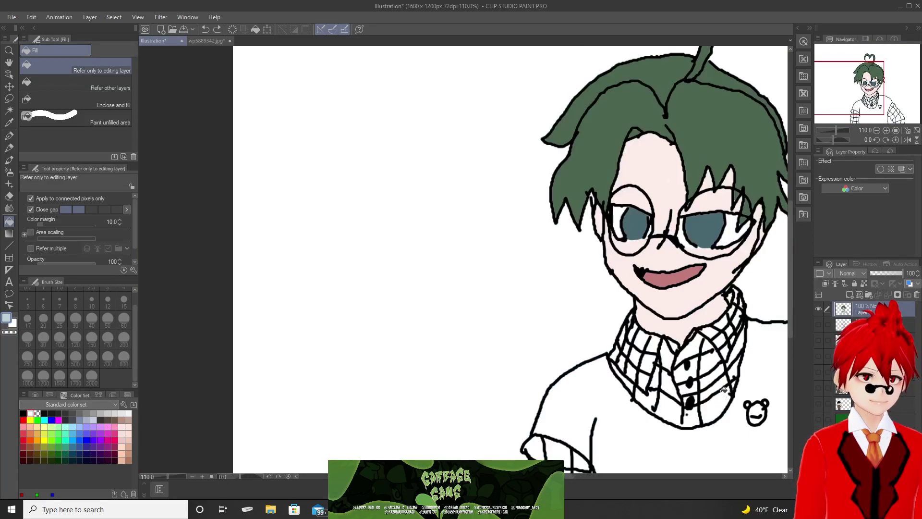
{"action": "scroll", "coordinate": [720, 397], "scroll_direction": "down", "scroll_amount": 2}
{"action": "scroll", "coordinate": [738, 391], "scroll_direction": "up", "scroll_amount": 4}
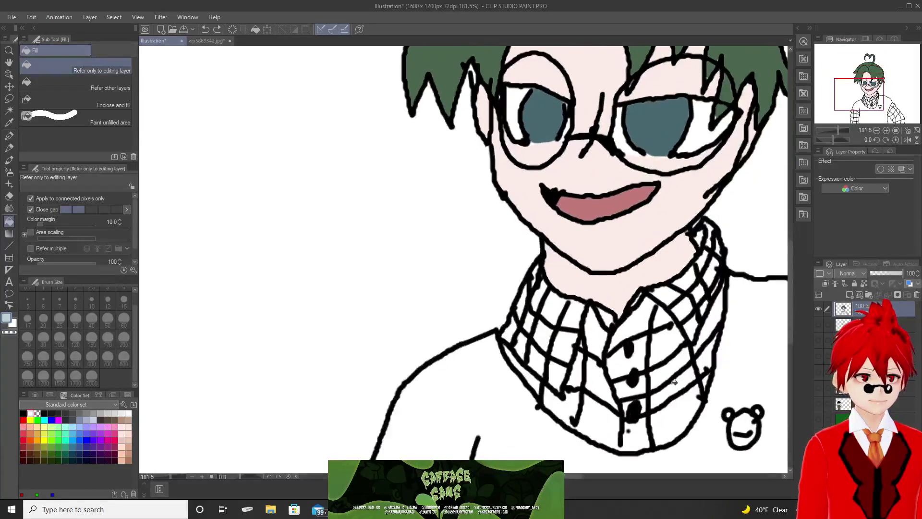
{"action": "left_click", "coordinate": [668, 371]}
{"action": "key", "text": "ctrl+z"}
{"action": "scroll", "coordinate": [749, 416], "scroll_direction": "down", "scroll_amount": 4}
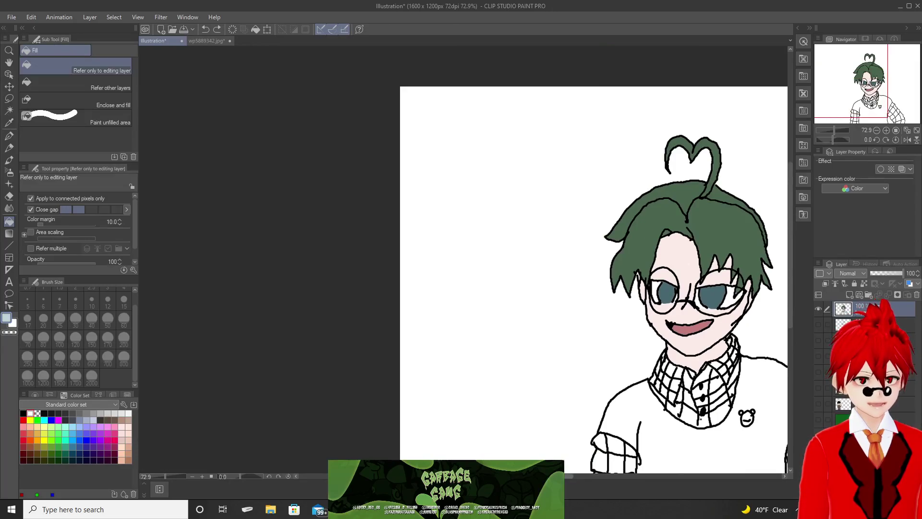
Fill the sweater vest with the grey sampled from the vest in the reference image.
{"action": "scroll", "coordinate": [786, 241], "scroll_direction": "right", "scroll_amount": 5}
{"action": "scroll", "coordinate": [787, 241], "scroll_direction": "up", "scroll_amount": 1}
{"action": "left_click_drag", "start_coordinate": [792, 248], "coordinate": [792, 271]}
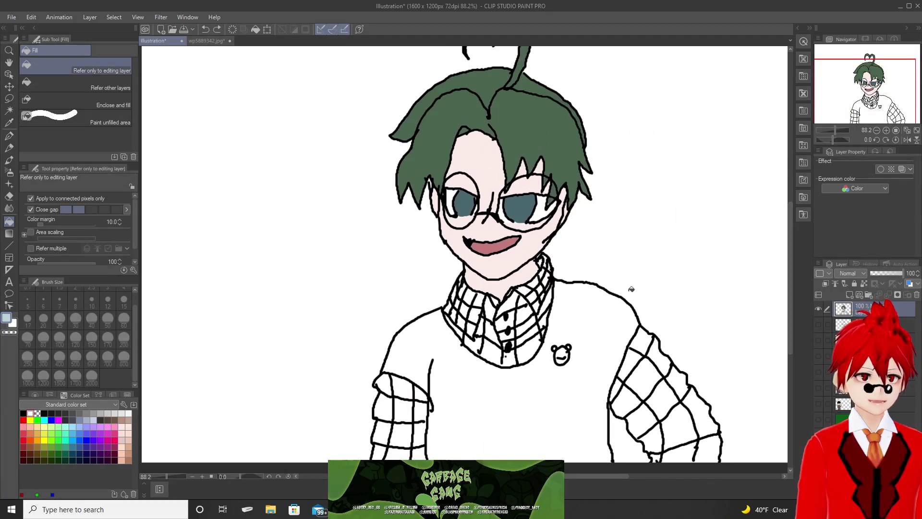
{"action": "left_click", "coordinate": [207, 41]}
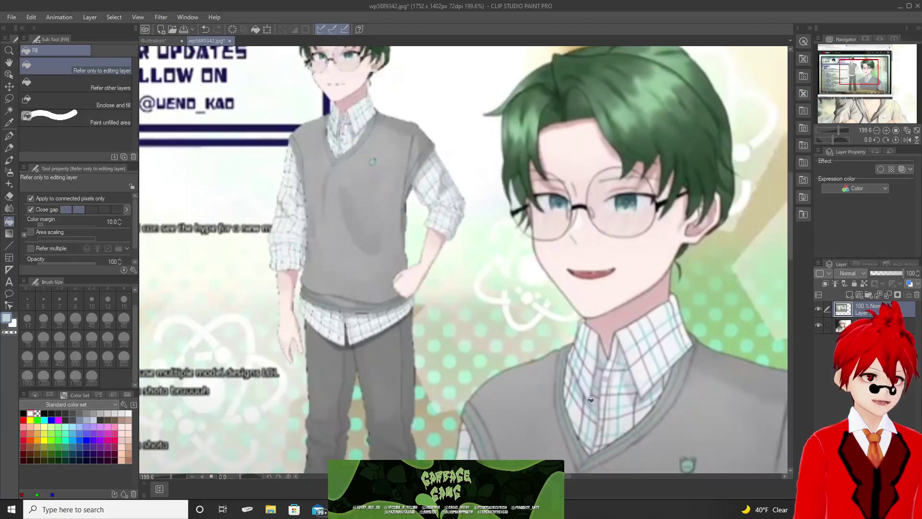
{"action": "left_click", "coordinate": [153, 40]}
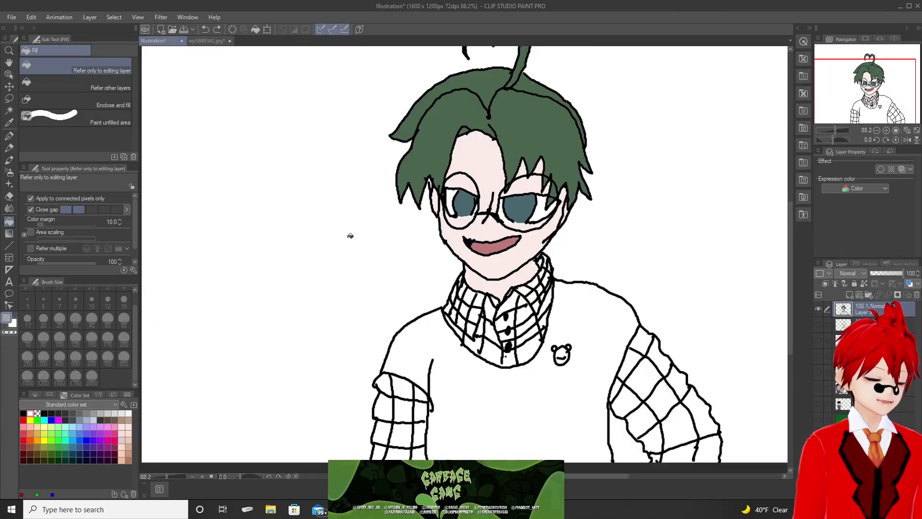
{"action": "left_click", "coordinate": [461, 393]}
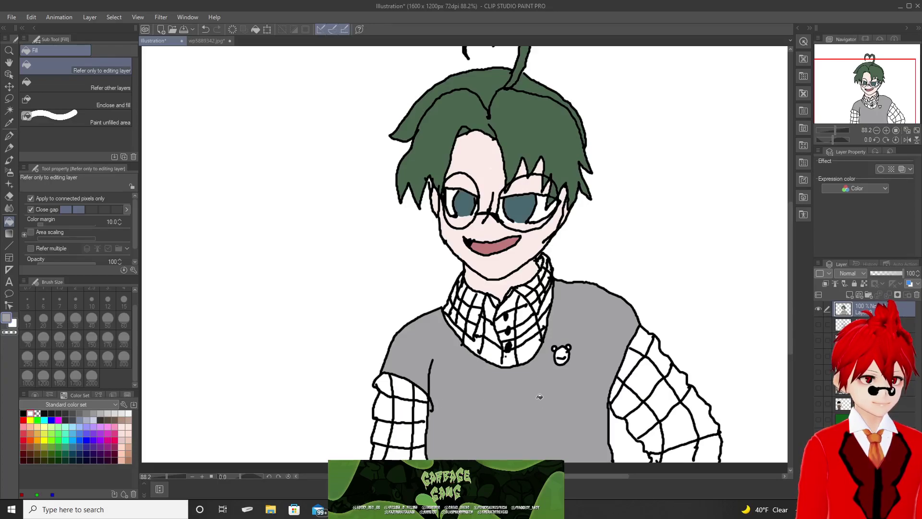
Fill the face of the small bear badge on the vest with the grey-green sampled from the reference badge.
{"action": "scroll", "coordinate": [505, 366], "scroll_direction": "up", "scroll_amount": 2}
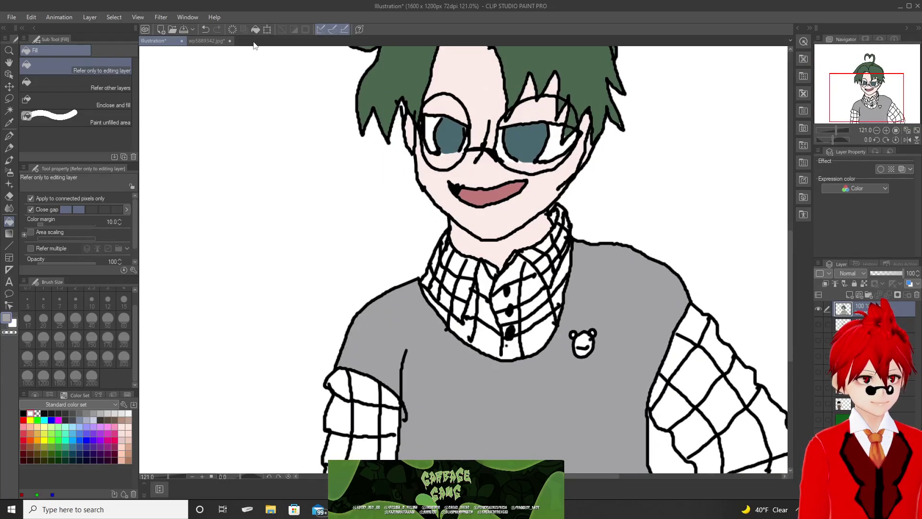
{"action": "left_click", "coordinate": [209, 41]}
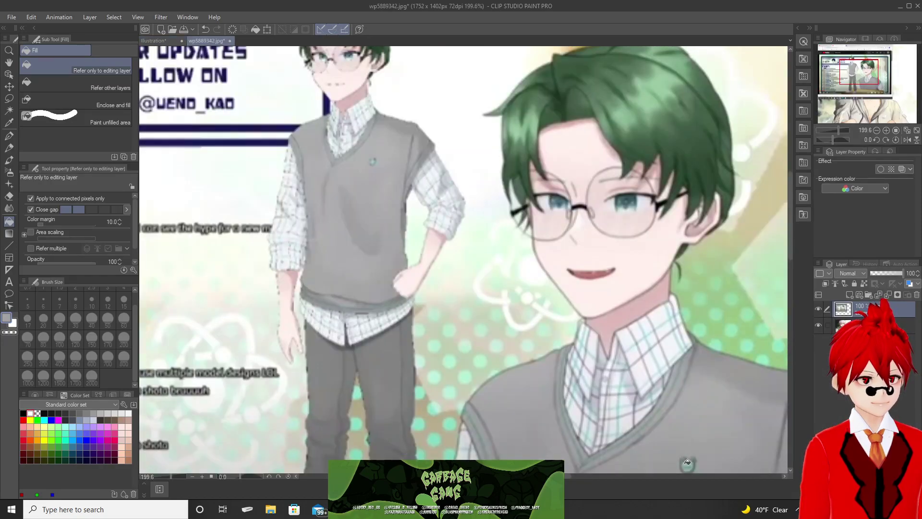
{"action": "left_click", "coordinate": [154, 40]}
{"action": "left_click", "coordinate": [587, 341]}
{"action": "left_click", "coordinate": [585, 350]}
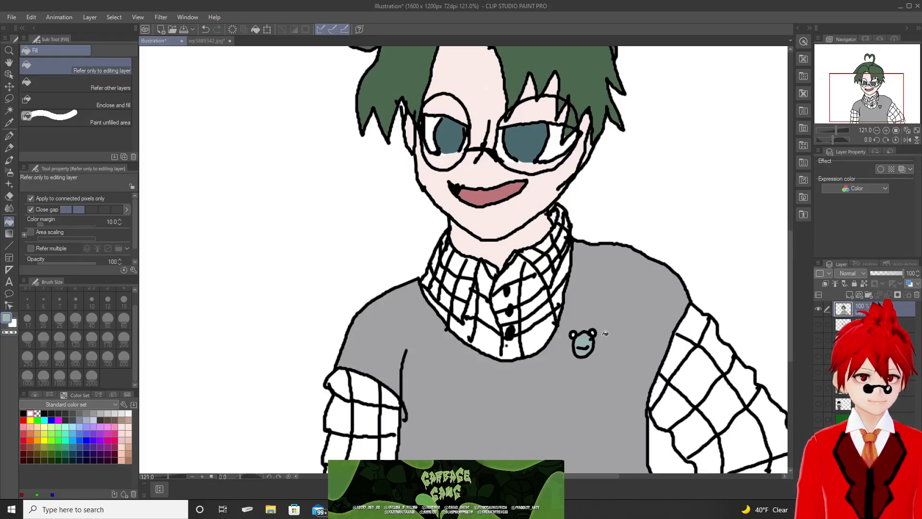
Try filling the bear badge's ears with the black sampled from the line art.
{"action": "left_click", "coordinate": [547, 284], "text": "alt"}
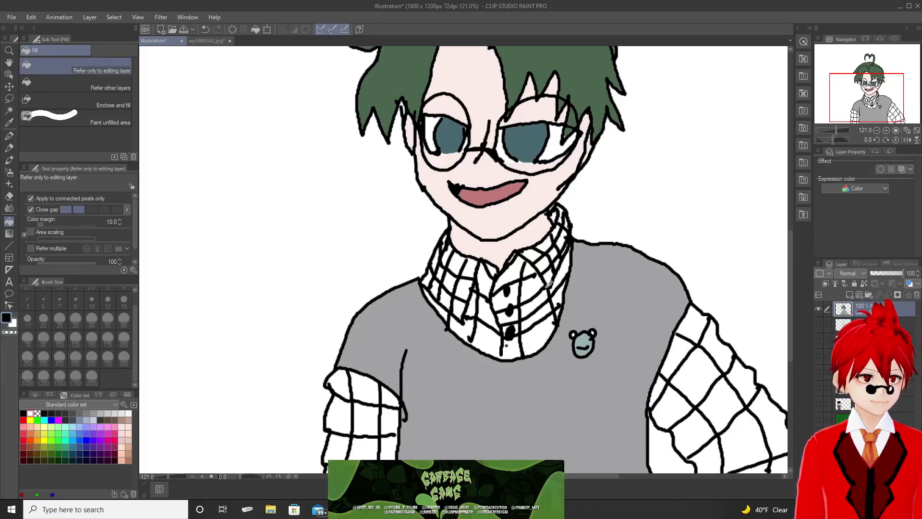
{"action": "scroll", "coordinate": [597, 359], "scroll_direction": "up", "scroll_amount": 2}
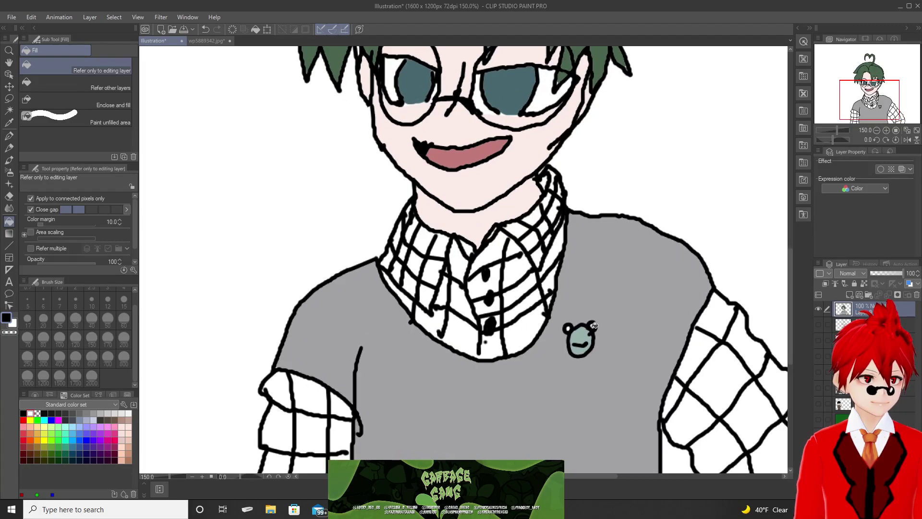
{"action": "left_click", "coordinate": [569, 327]}
{"action": "scroll", "coordinate": [638, 341], "scroll_direction": "down", "scroll_amount": 3}
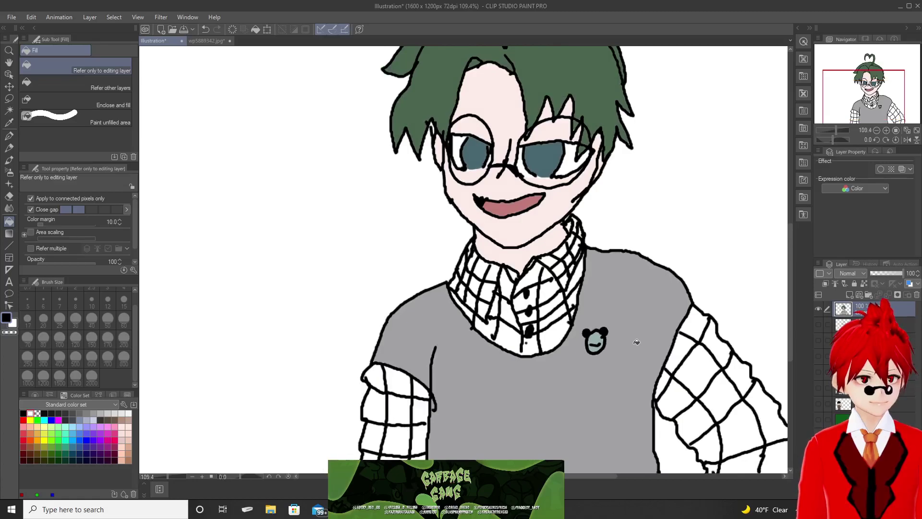
{"action": "scroll", "coordinate": [634, 344], "scroll_direction": "up", "scroll_amount": 1}
{"action": "key", "text": "ctrl+z"}
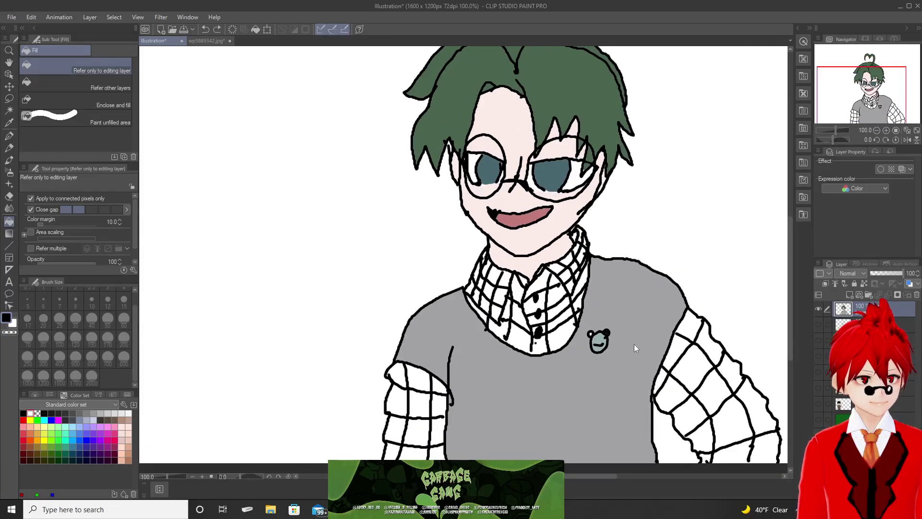
{"action": "scroll", "coordinate": [634, 344], "scroll_direction": "up", "scroll_amount": 2}
{"action": "scroll", "coordinate": [625, 341], "scroll_direction": "up", "scroll_amount": 2}
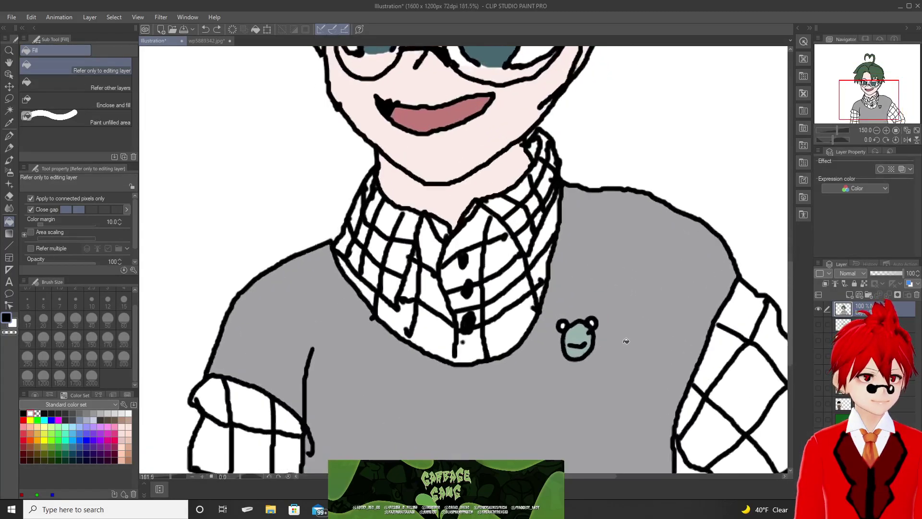
{"action": "scroll", "coordinate": [625, 341], "scroll_direction": "down", "scroll_amount": 4}
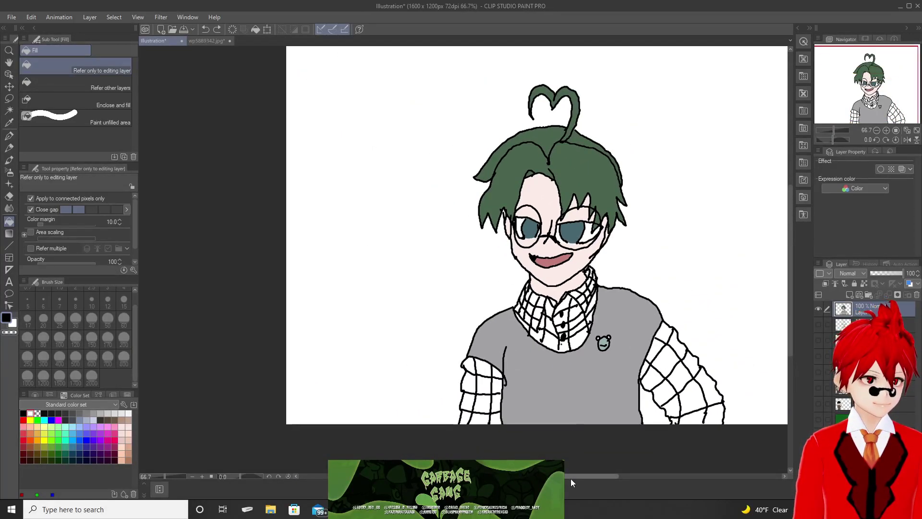
Preview the whole coloured drawing against the green background layer and hide that layer again.
{"action": "scroll", "coordinate": [571, 477], "scroll_direction": "down", "scroll_amount": 1}
{"action": "left_click_drag", "start_coordinate": [571, 476], "coordinate": [601, 480]}
{"action": "scroll", "coordinate": [609, 373], "scroll_direction": "up", "scroll_amount": 1}
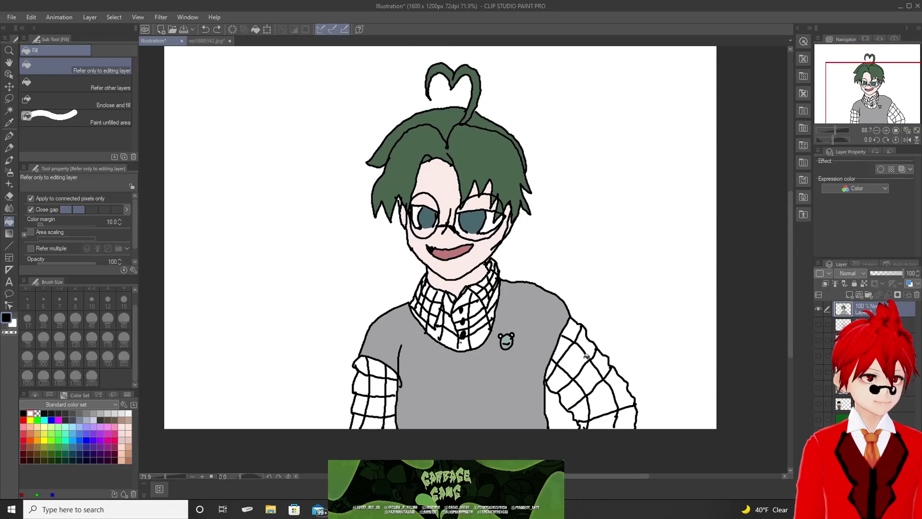
{"action": "left_click_drag", "start_coordinate": [791, 295], "coordinate": [792, 277]}
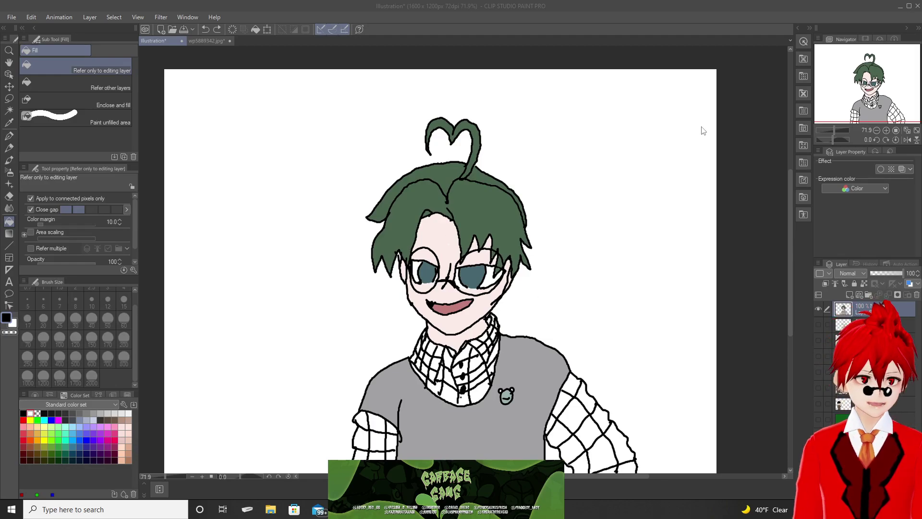
{"action": "left_click", "coordinate": [10, 18]}
{"action": "left_click", "coordinate": [11, 18]}
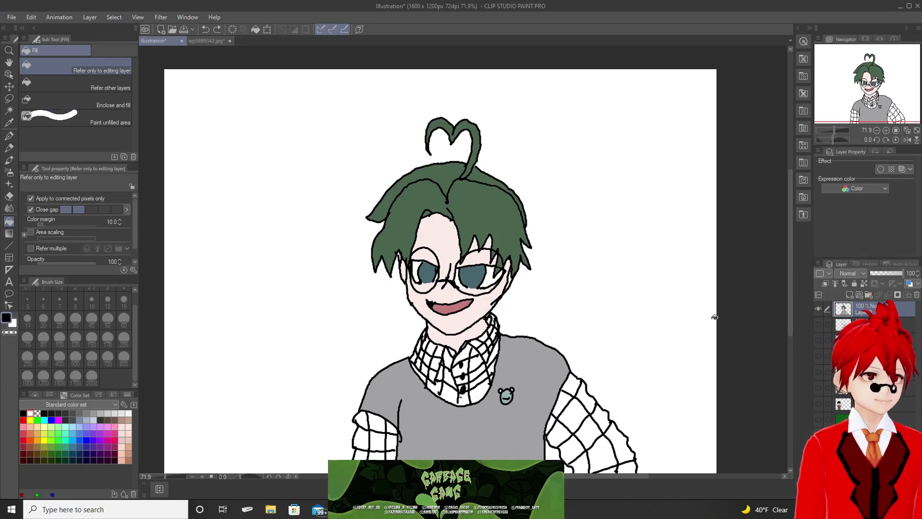
{"action": "left_click", "coordinate": [818, 420]}
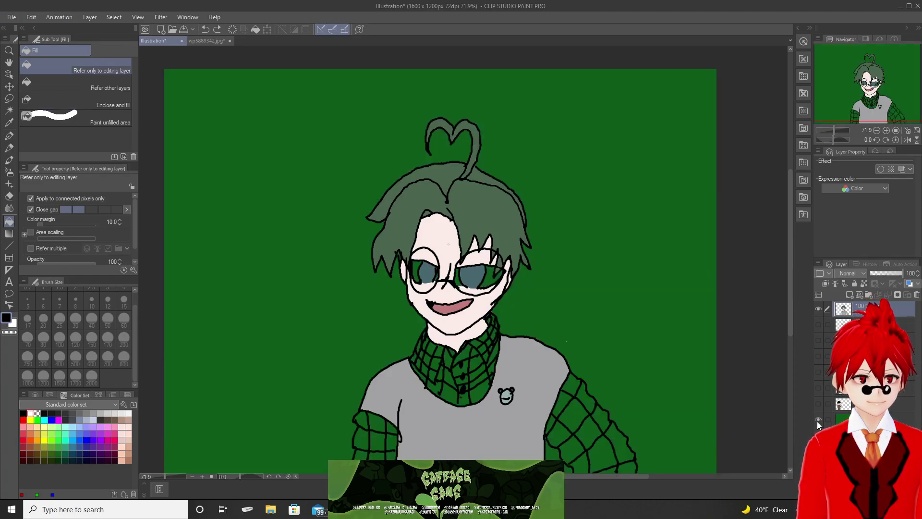
{"action": "left_click", "coordinate": [817, 421]}
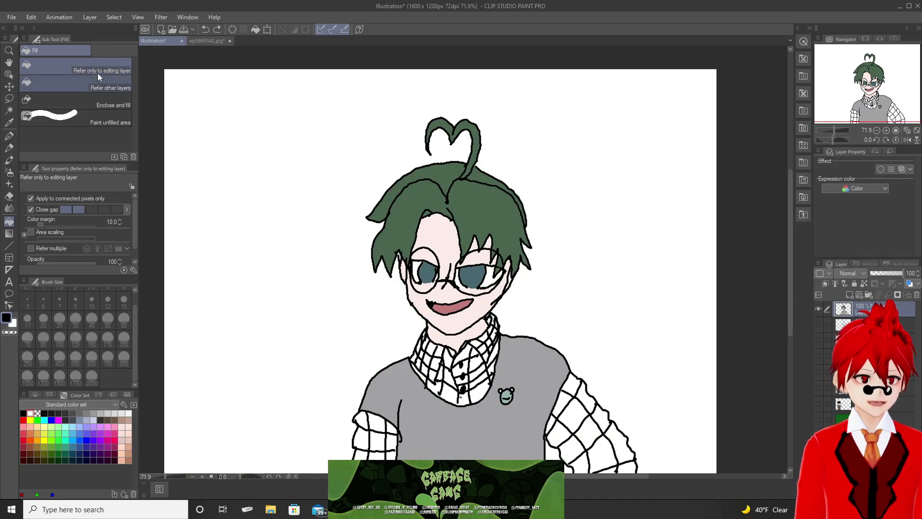
Save a JPEG duplicate of the coloured illustration to the Desktop under the file name Kaoru.
{"action": "left_click", "coordinate": [11, 16]}
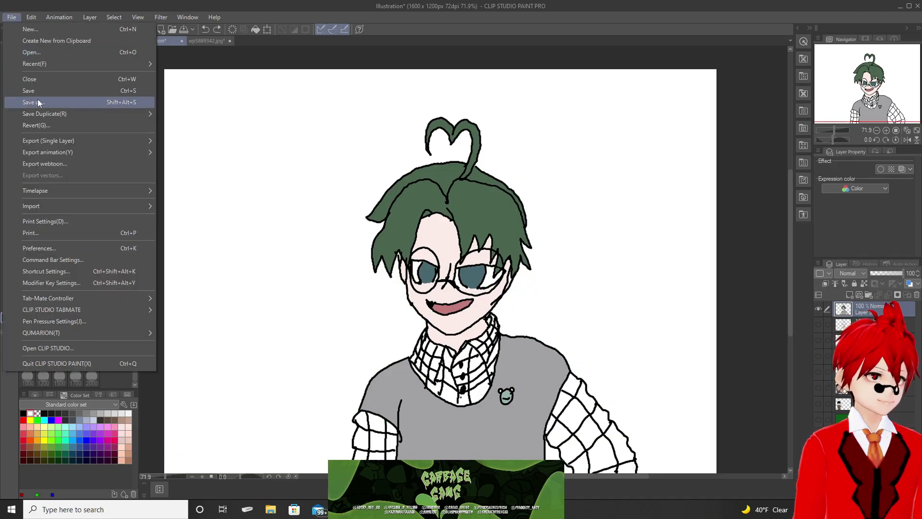
{"action": "mouse_move", "coordinate": [99, 110]}
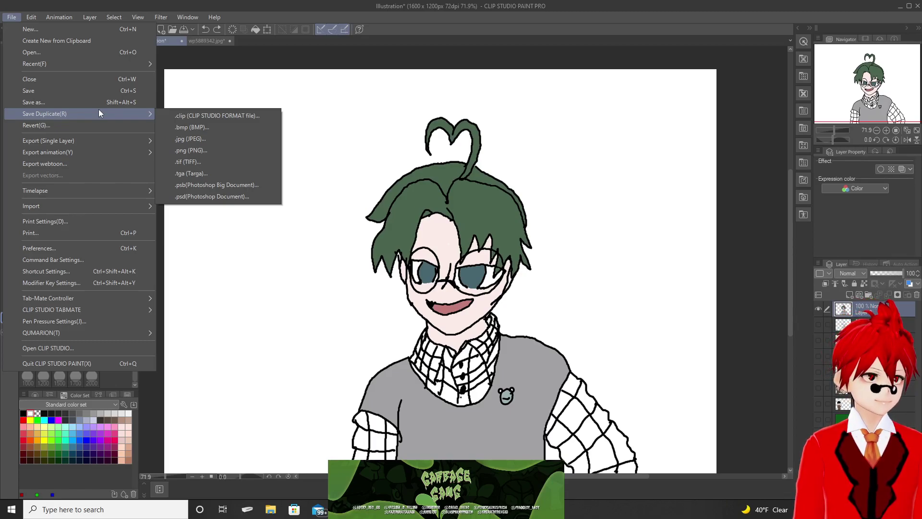
{"action": "left_click", "coordinate": [215, 139]}
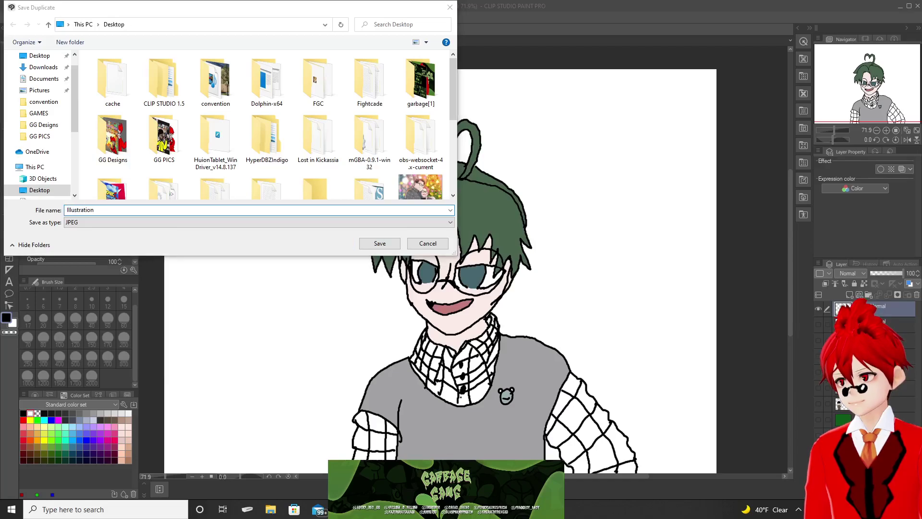
{"action": "left_click", "coordinate": [139, 212]}
{"action": "double_click", "coordinate": [137, 213]}
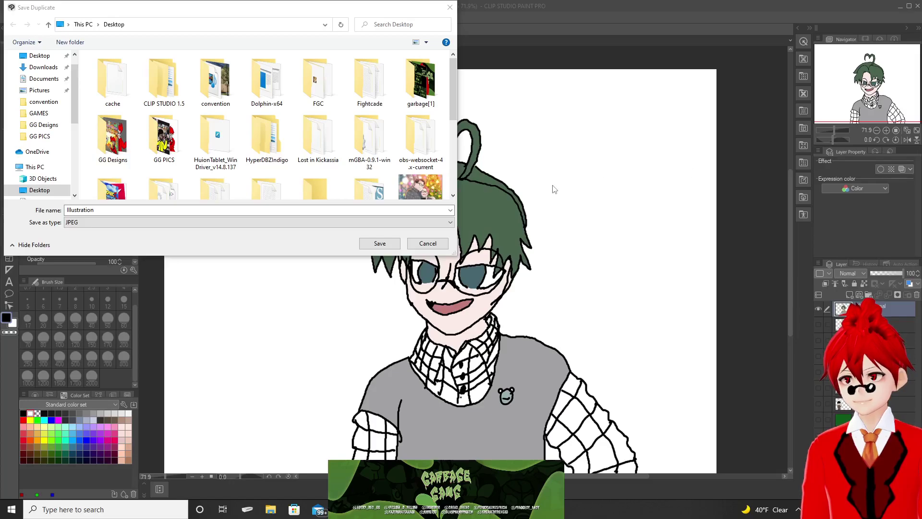
{"action": "left_click", "coordinate": [2, 217]}
{"action": "type", "text": "Kaoru"}
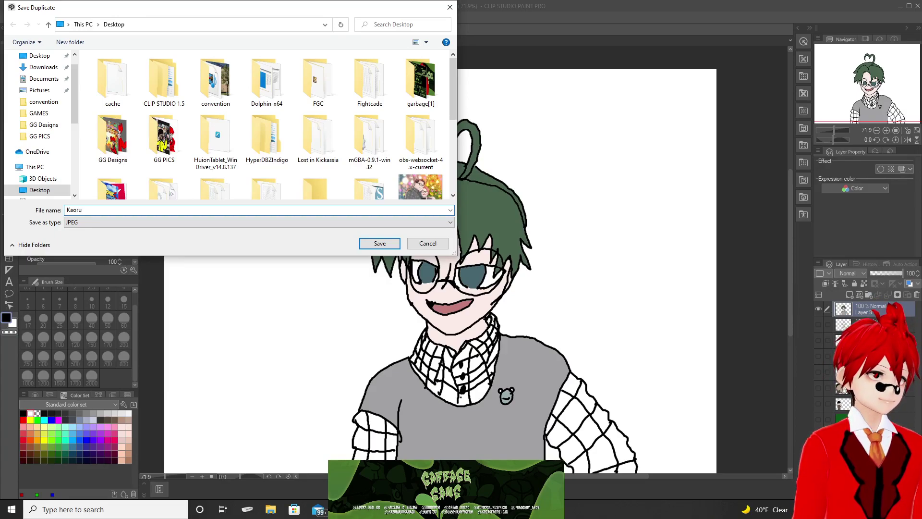
{"action": "key", "text": "Return"}
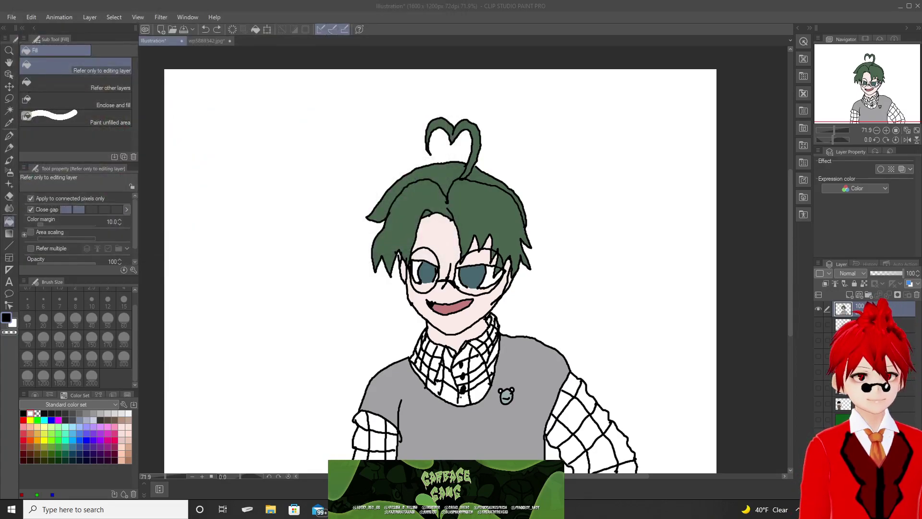
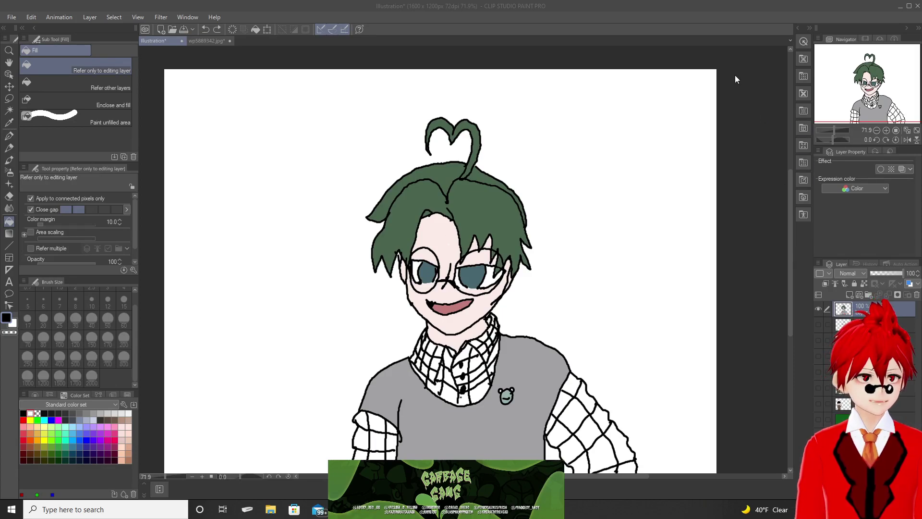
Hide the finished coloured drawing's layer and delete two of the unneeded layers beneath it.
{"action": "left_click", "coordinate": [820, 307]}
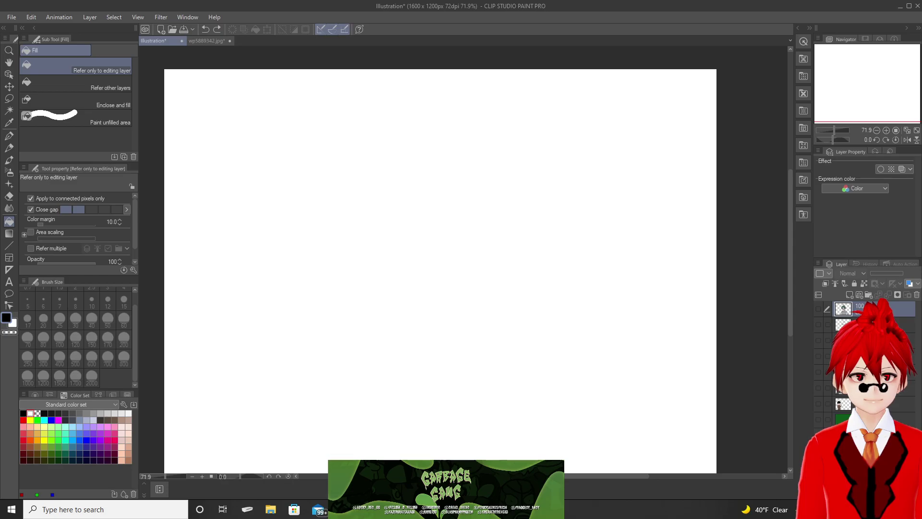
{"action": "left_click", "coordinate": [859, 325]}
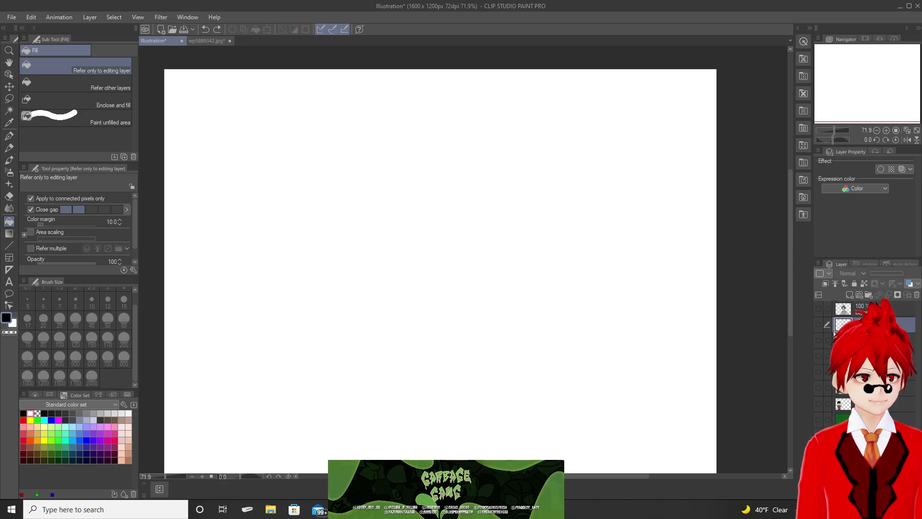
{"action": "right_click", "coordinate": [860, 324]}
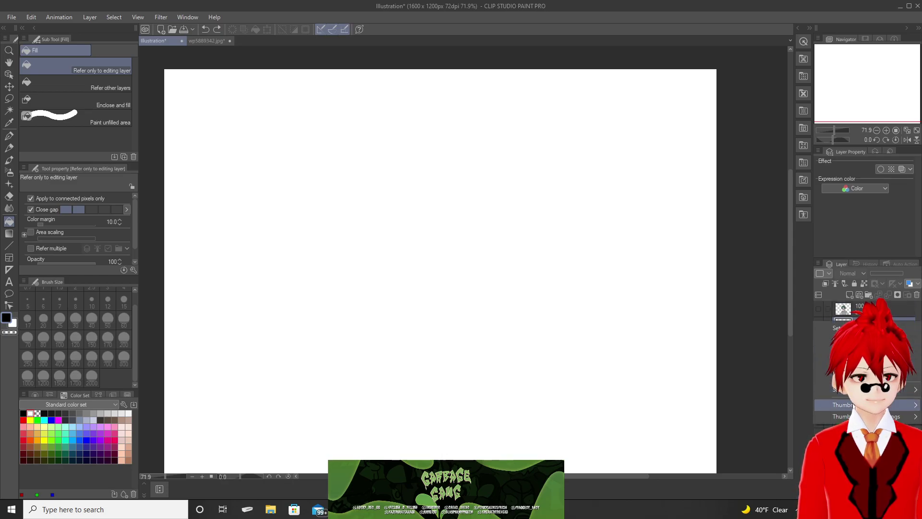
{"action": "mouse_move", "coordinate": [845, 389]}
{"action": "key", "text": "Escape"}
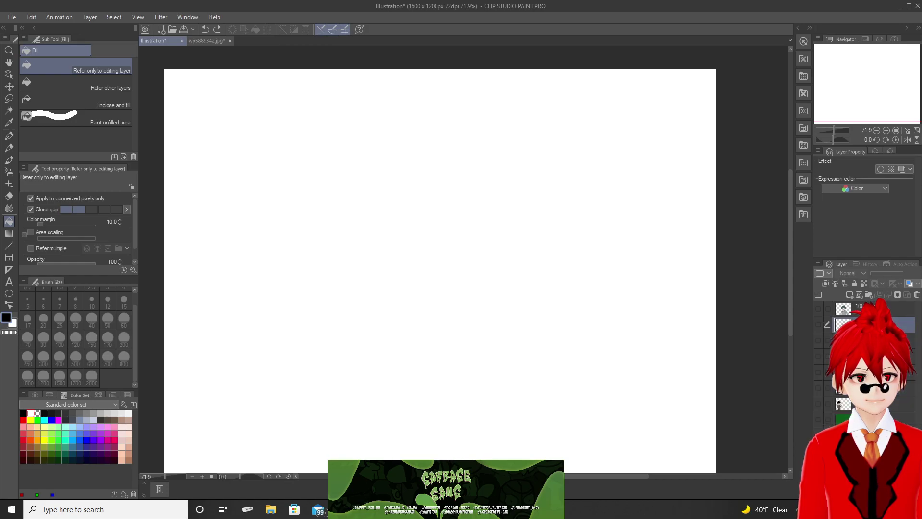
{"action": "left_click", "coordinate": [916, 298]}
{"action": "left_click", "coordinate": [475, 188]}
{"action": "left_click", "coordinate": [902, 340]}
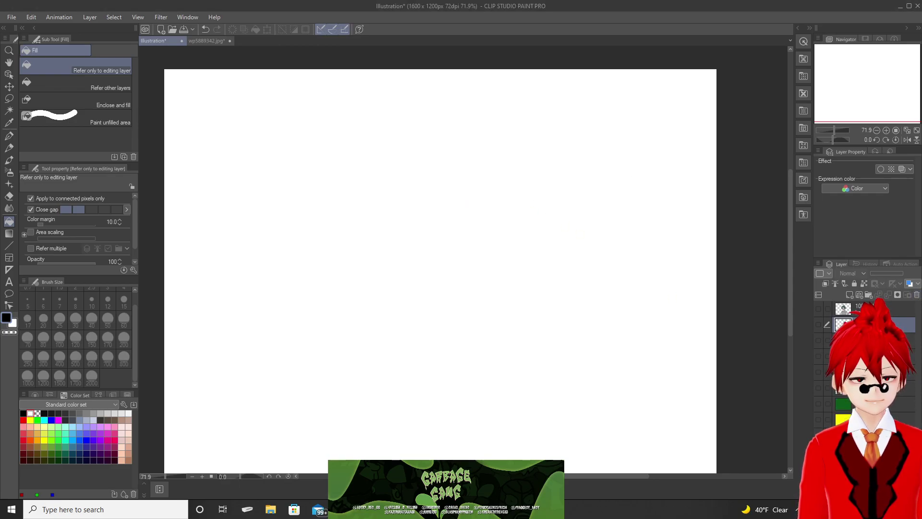
{"action": "left_click", "coordinate": [916, 299]}
{"action": "left_click", "coordinate": [460, 189]}
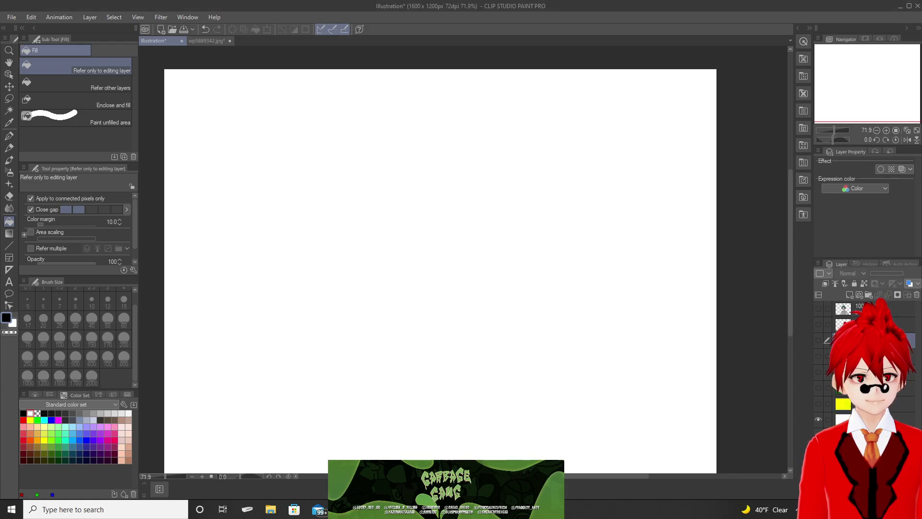
Add a blank layer, move it to the top of the layer stack and choose the Real pencil for sketching.
{"action": "right_click", "coordinate": [816, 369]}
{"action": "left_click", "coordinate": [846, 203]}
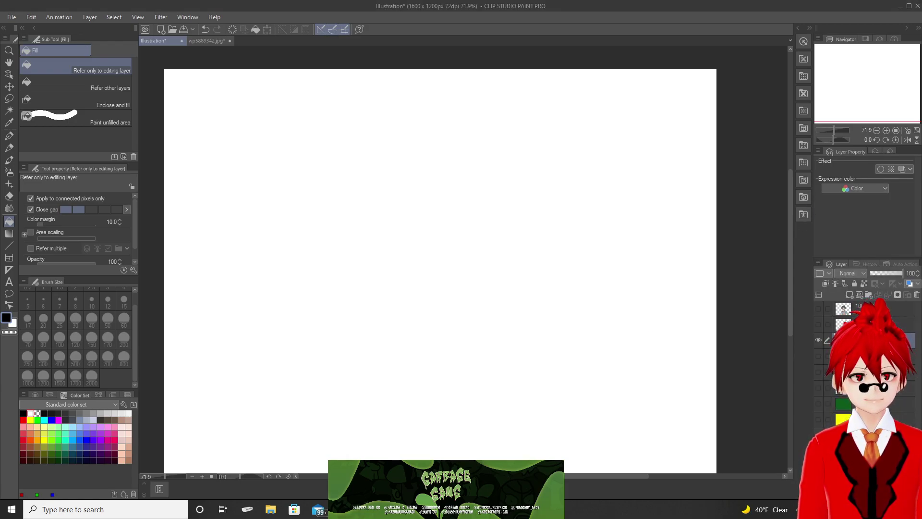
{"action": "left_click_drag", "start_coordinate": [860, 340], "coordinate": [859, 308]}
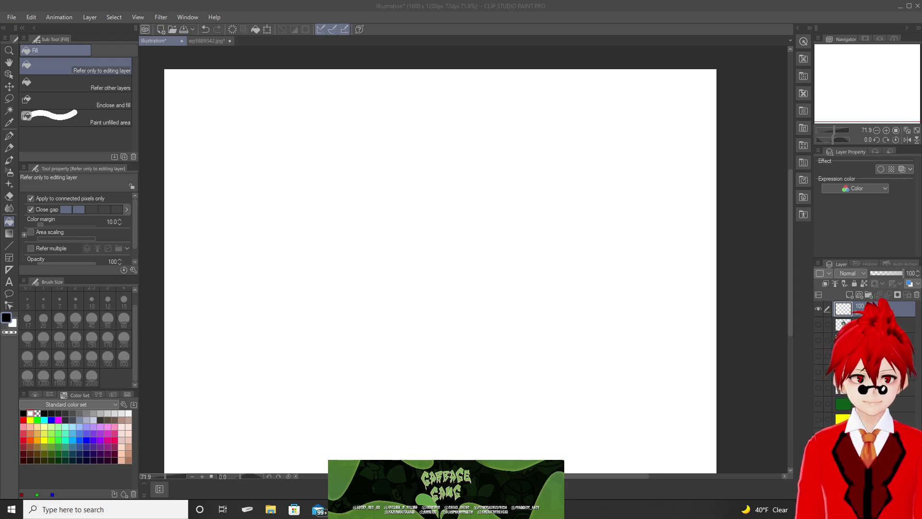
{"action": "left_click", "coordinate": [658, 30]}
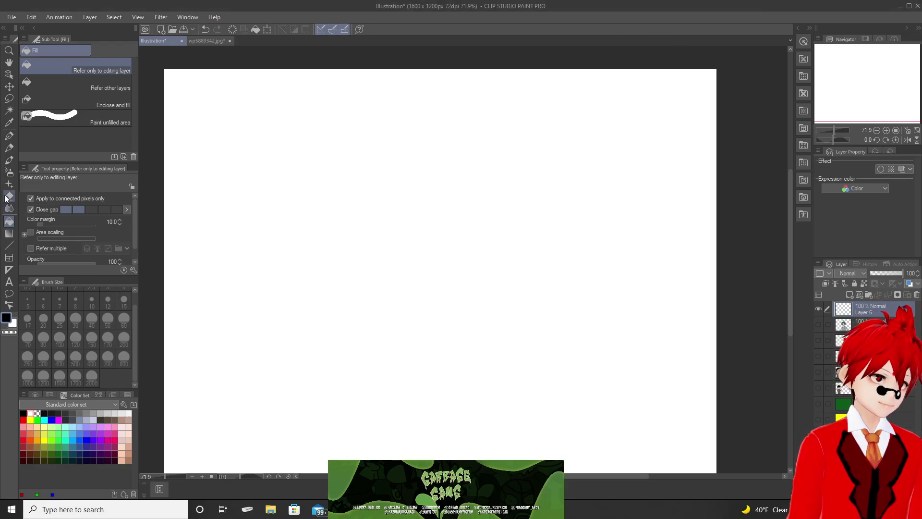
{"action": "left_click", "coordinate": [9, 148]}
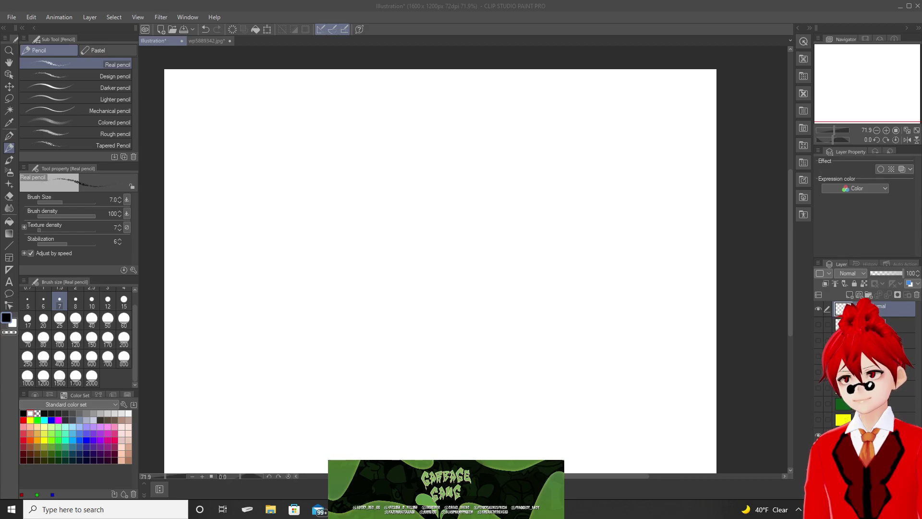
{"action": "left_click", "coordinate": [202, 39]}
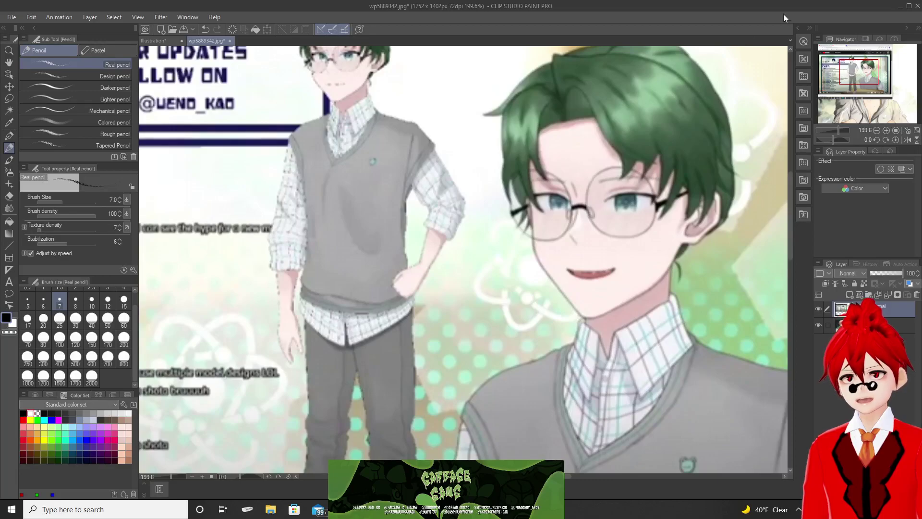
{"action": "left_click", "coordinate": [908, 5]}
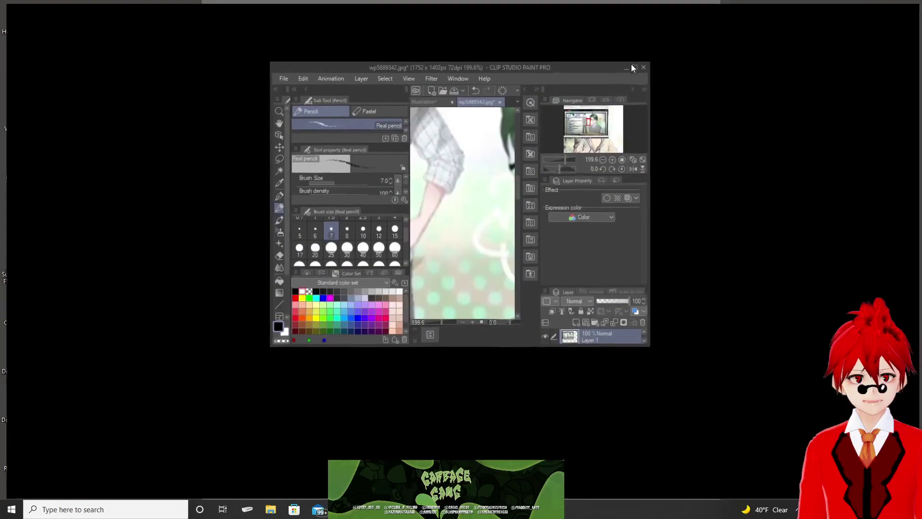
{"action": "left_click", "coordinate": [632, 64]}
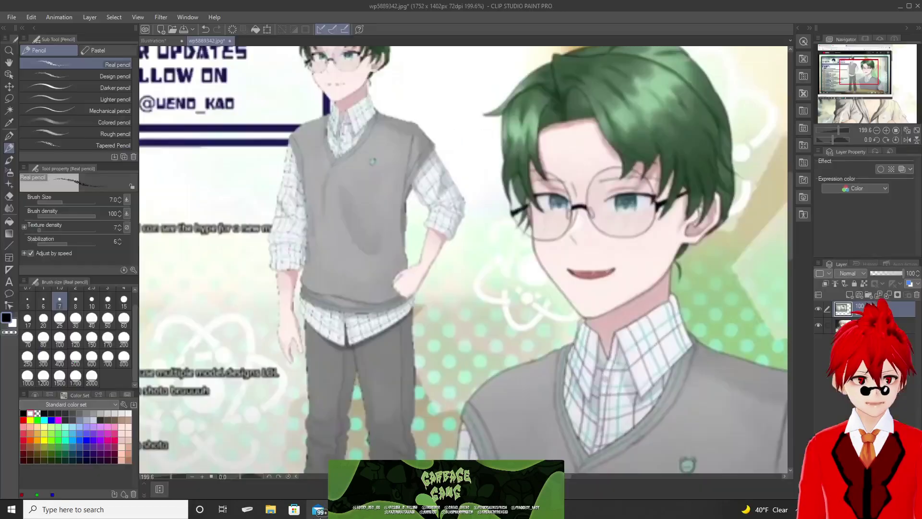
Open the recent image 2209127_stardustjarr_la-darkness to study the horned character, close it and return to the illustration canvas.
{"action": "left_click", "coordinate": [271, 509]}
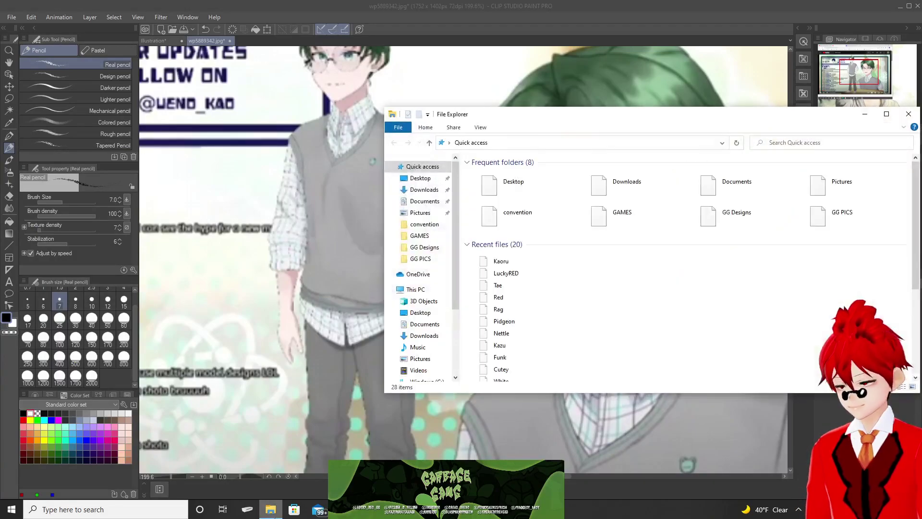
{"action": "scroll", "coordinate": [512, 268], "scroll_direction": "down", "scroll_amount": 3}
{"action": "scroll", "coordinate": [528, 297], "scroll_direction": "up", "scroll_amount": 1}
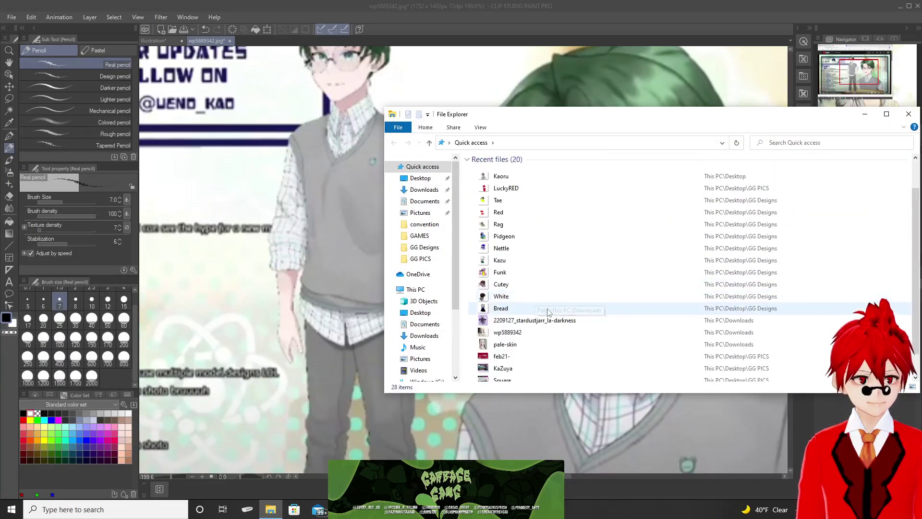
{"action": "left_click_drag", "start_coordinate": [530, 329], "coordinate": [315, 301]}
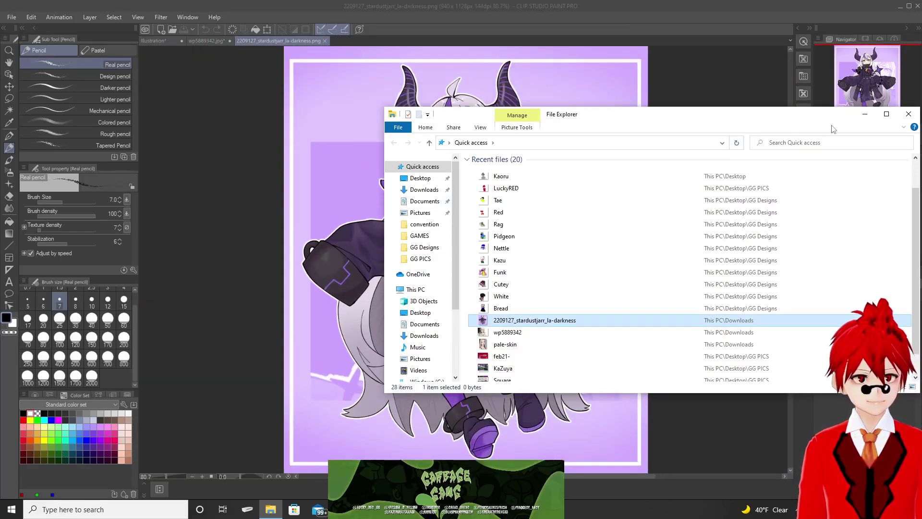
{"action": "left_click", "coordinate": [908, 114]}
{"action": "left_click", "coordinate": [895, 130]}
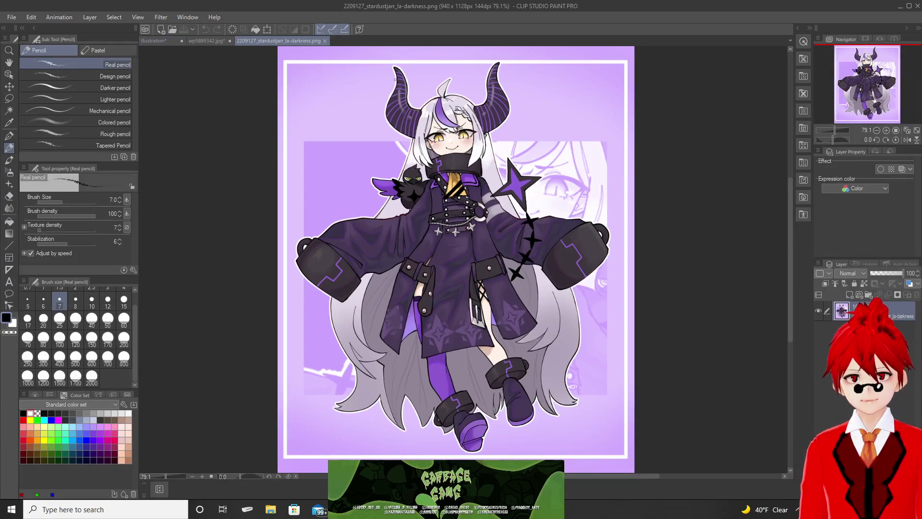
{"action": "left_click", "coordinate": [325, 41]}
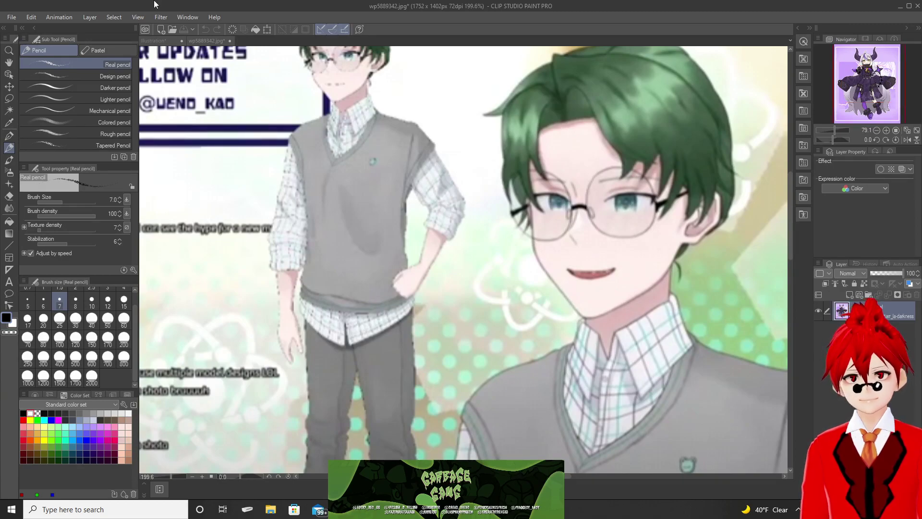
{"action": "left_click", "coordinate": [154, 40]}
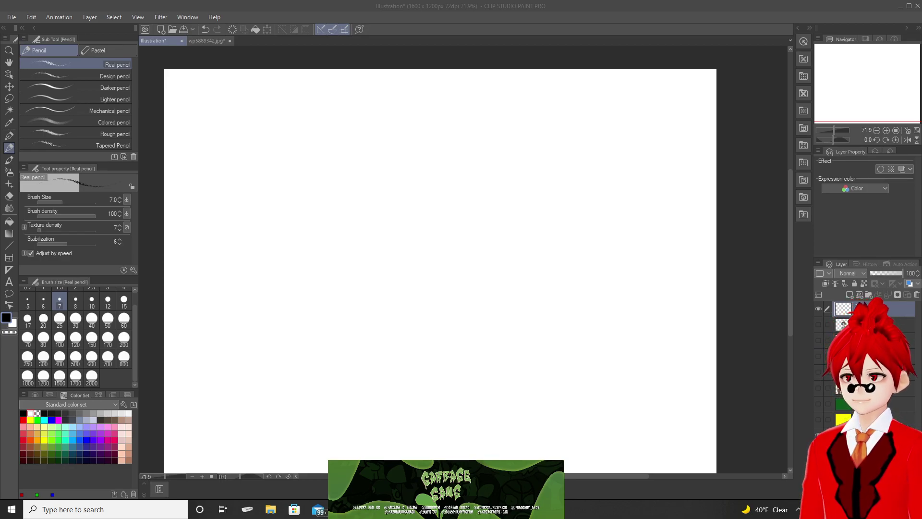
{"action": "left_click", "coordinate": [334, 61]}
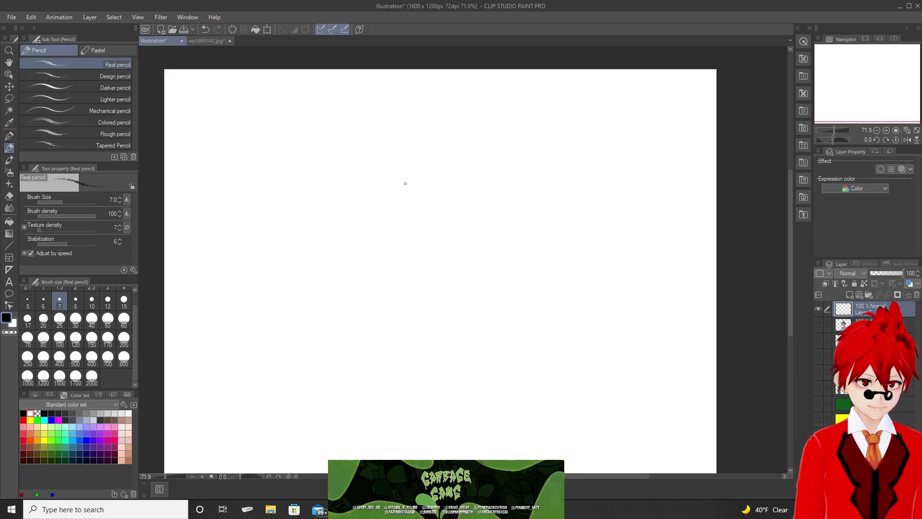
{"action": "left_click_drag", "start_coordinate": [389, 173], "coordinate": [426, 217]}
{"action": "key", "text": "ctrl+z"}
{"action": "key", "text": "ctrl+z"}
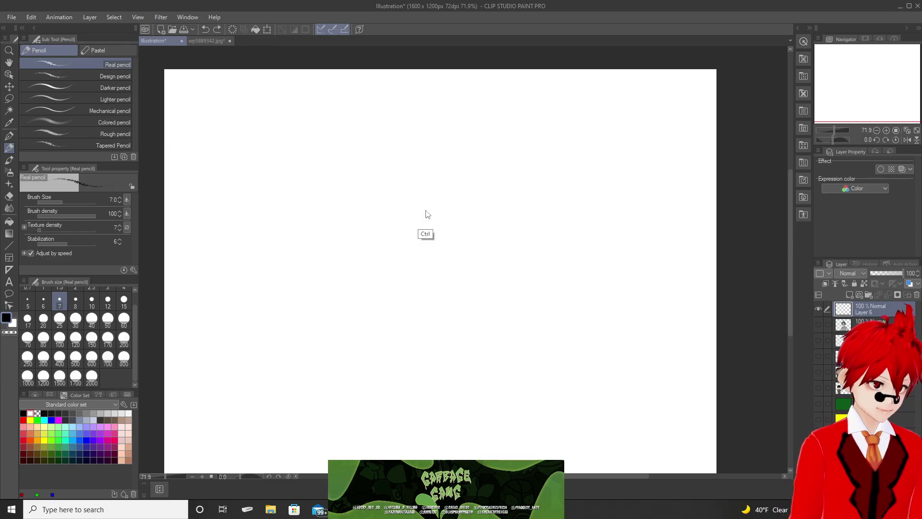
Sketch the curved central hair lock and the jagged-tipped fringe strands near the upper middle of the canvas.
{"action": "mouse_move", "coordinate": [382, 161]}
{"action": "left_mouse_down"}
{"action": "mouse_move", "coordinate": [433, 225]}
{"action": "mouse_move", "coordinate": [431, 211]}
{"action": "mouse_move", "coordinate": [438, 224]}
{"action": "mouse_move", "coordinate": [448, 201]}
{"action": "mouse_move", "coordinate": [429, 142]}
{"action": "mouse_move", "coordinate": [415, 132]}
{"action": "mouse_move", "coordinate": [396, 145]}
{"action": "mouse_move", "coordinate": [427, 178]}
{"action": "mouse_move", "coordinate": [471, 192]}
{"action": "mouse_move", "coordinate": [458, 201]}
{"action": "mouse_move", "coordinate": [426, 191]}
{"action": "mouse_move", "coordinate": [394, 162]}
{"action": "mouse_move", "coordinate": [388, 135]}
{"action": "mouse_move", "coordinate": [421, 170]}
{"action": "mouse_move", "coordinate": [470, 187]}
{"action": "mouse_move", "coordinate": [465, 198]}
{"action": "mouse_move", "coordinate": [440, 198]}
{"action": "mouse_move", "coordinate": [403, 178]}
{"action": "left_mouse_up"}
{"action": "key", "text": "ctrl+z"}
{"action": "key", "text": "ctrl+z"}
{"action": "mouse_move", "coordinate": [391, 124]}
{"action": "left_mouse_down"}
{"action": "mouse_move", "coordinate": [430, 172]}
{"action": "mouse_move", "coordinate": [461, 176]}
{"action": "mouse_move", "coordinate": [429, 197]}
{"action": "mouse_move", "coordinate": [406, 181]}
{"action": "mouse_move", "coordinate": [382, 144]}
{"action": "mouse_move", "coordinate": [392, 126]}
{"action": "left_mouse_up"}
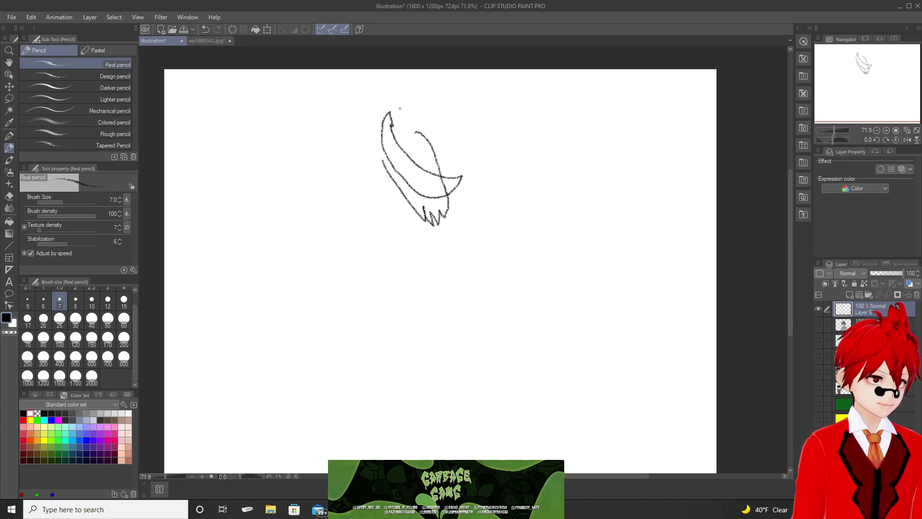
{"action": "mouse_move", "coordinate": [403, 109]}
{"action": "left_mouse_down"}
{"action": "mouse_move", "coordinate": [407, 119]}
{"action": "mouse_move", "coordinate": [419, 114]}
{"action": "left_mouse_up"}
{"action": "key", "text": "ctrl+z"}
{"action": "left_click", "coordinate": [391, 111]}
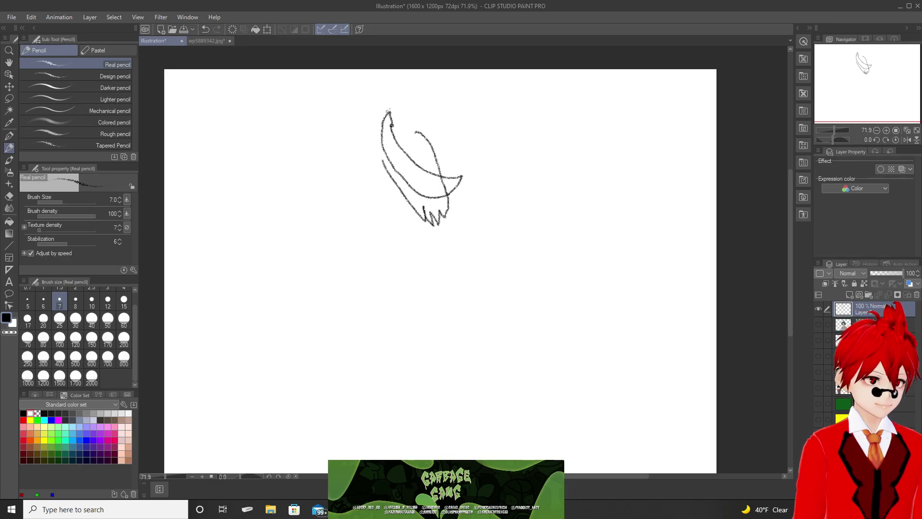
Sketch the outer outline of the long hair from the crown down both sides, with a ragged zigzag hem along the bottom.
{"action": "mouse_move", "coordinate": [389, 111]}
{"action": "left_mouse_down"}
{"action": "mouse_move", "coordinate": [417, 119]}
{"action": "mouse_move", "coordinate": [415, 102]}
{"action": "mouse_move", "coordinate": [424, 100]}
{"action": "mouse_move", "coordinate": [459, 114]}
{"action": "mouse_move", "coordinate": [475, 135]}
{"action": "mouse_move", "coordinate": [495, 220]}
{"action": "left_mouse_up"}
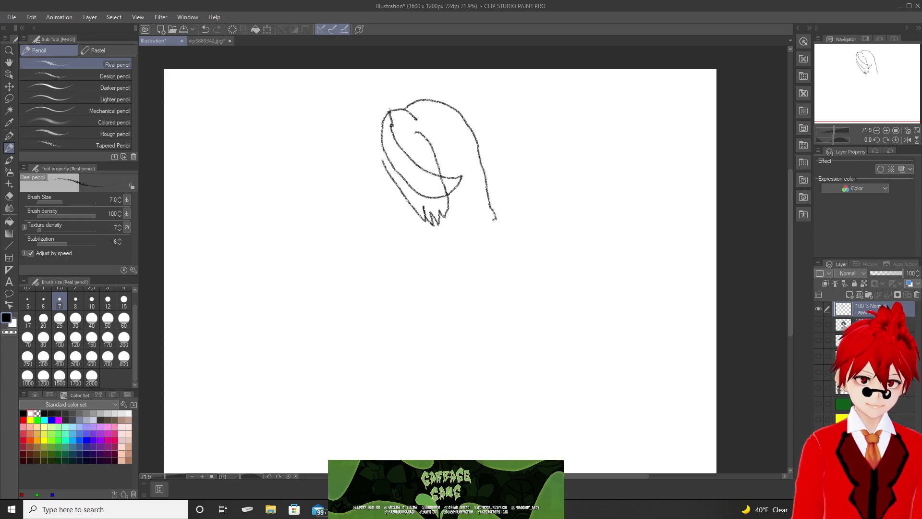
{"action": "mouse_move", "coordinate": [495, 217]}
{"action": "left_mouse_down"}
{"action": "mouse_move", "coordinate": [531, 318]}
{"action": "mouse_move", "coordinate": [527, 371]}
{"action": "mouse_move", "coordinate": [552, 394]}
{"action": "mouse_move", "coordinate": [542, 407]}
{"action": "mouse_move", "coordinate": [510, 384]}
{"action": "mouse_move", "coordinate": [527, 423]}
{"action": "mouse_move", "coordinate": [511, 428]}
{"action": "mouse_move", "coordinate": [474, 400]}
{"action": "mouse_move", "coordinate": [461, 428]}
{"action": "mouse_move", "coordinate": [441, 435]}
{"action": "left_mouse_up"}
{"action": "mouse_move", "coordinate": [428, 419]}
{"action": "left_mouse_down"}
{"action": "mouse_move", "coordinate": [397, 412]}
{"action": "mouse_move", "coordinate": [404, 409]}
{"action": "mouse_move", "coordinate": [396, 412]}
{"action": "mouse_move", "coordinate": [382, 441]}
{"action": "mouse_move", "coordinate": [359, 408]}
{"action": "mouse_move", "coordinate": [336, 444]}
{"action": "mouse_move", "coordinate": [325, 421]}
{"action": "mouse_move", "coordinate": [305, 430]}
{"action": "left_mouse_up"}
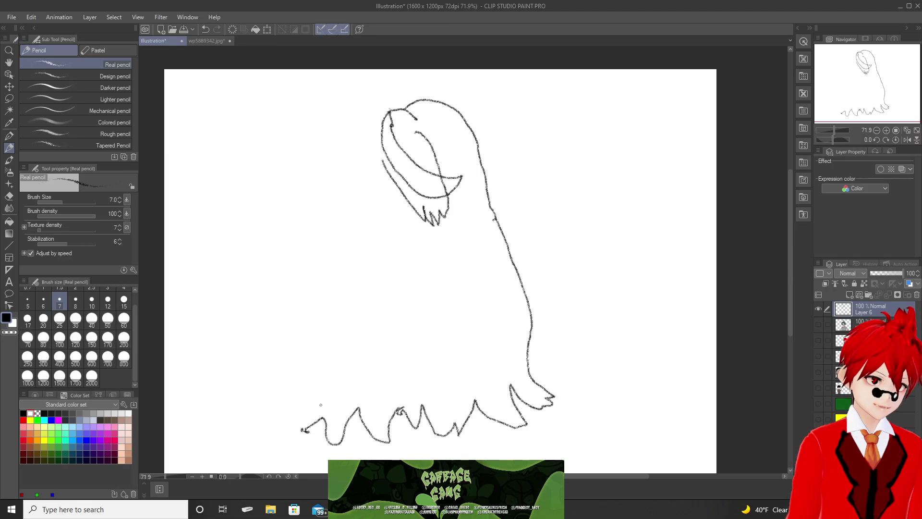
{"action": "mouse_move", "coordinate": [305, 430]}
{"action": "left_mouse_down"}
{"action": "mouse_move", "coordinate": [279, 434]}
{"action": "mouse_move", "coordinate": [293, 360]}
{"action": "mouse_move", "coordinate": [274, 313]}
{"action": "mouse_move", "coordinate": [270, 259]}
{"action": "mouse_move", "coordinate": [284, 234]}
{"action": "left_mouse_up"}
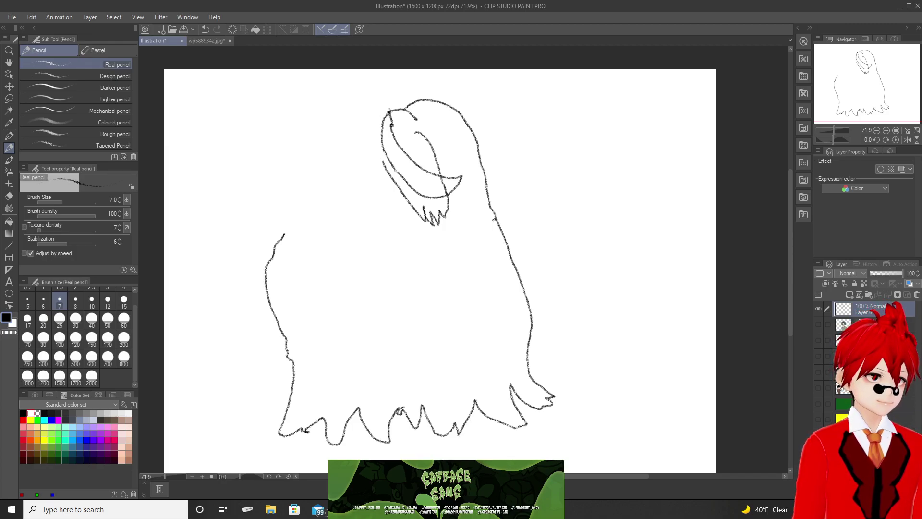
{"action": "mouse_move", "coordinate": [389, 111]}
{"action": "left_mouse_down"}
{"action": "mouse_move", "coordinate": [339, 139]}
{"action": "mouse_move", "coordinate": [313, 172]}
{"action": "mouse_move", "coordinate": [303, 213]}
{"action": "mouse_move", "coordinate": [316, 317]}
{"action": "mouse_move", "coordinate": [290, 382]}
{"action": "left_mouse_up"}
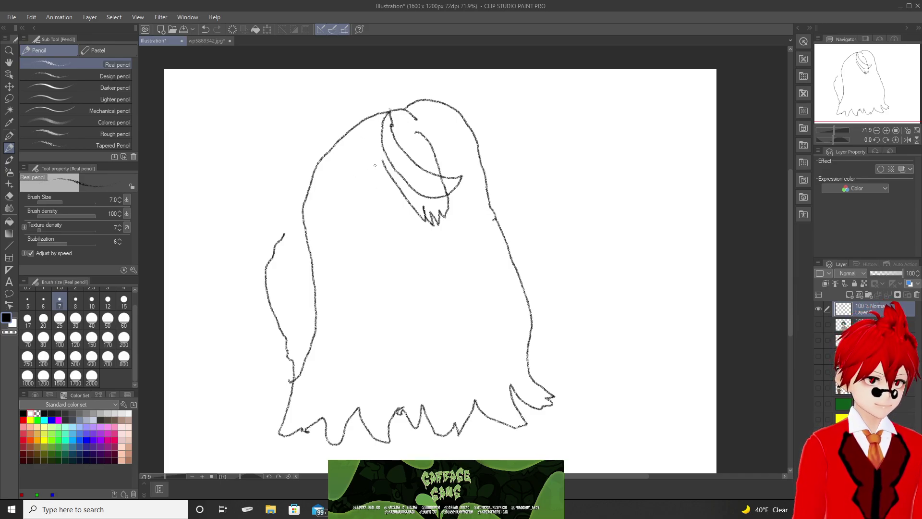
Sketch the jagged-tipped side locks framing both sides of the face, with extra strands near the crown.
{"action": "mouse_move", "coordinate": [381, 160]}
{"action": "left_mouse_down"}
{"action": "mouse_move", "coordinate": [358, 219]}
{"action": "mouse_move", "coordinate": [384, 272]}
{"action": "mouse_move", "coordinate": [365, 263]}
{"action": "mouse_move", "coordinate": [371, 279]}
{"action": "mouse_move", "coordinate": [349, 264]}
{"action": "left_mouse_up"}
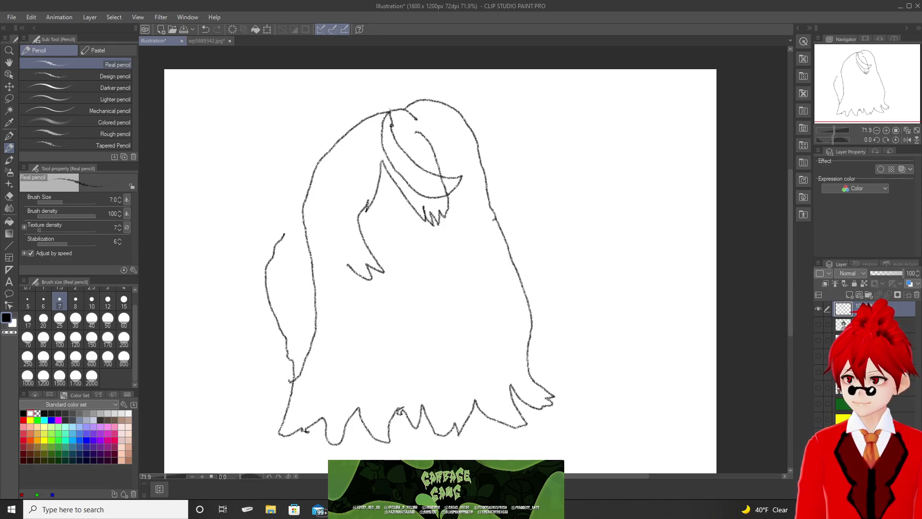
{"action": "mouse_move", "coordinate": [346, 264]}
{"action": "left_mouse_down"}
{"action": "mouse_move", "coordinate": [330, 192]}
{"action": "mouse_move", "coordinate": [339, 137]}
{"action": "left_mouse_up"}
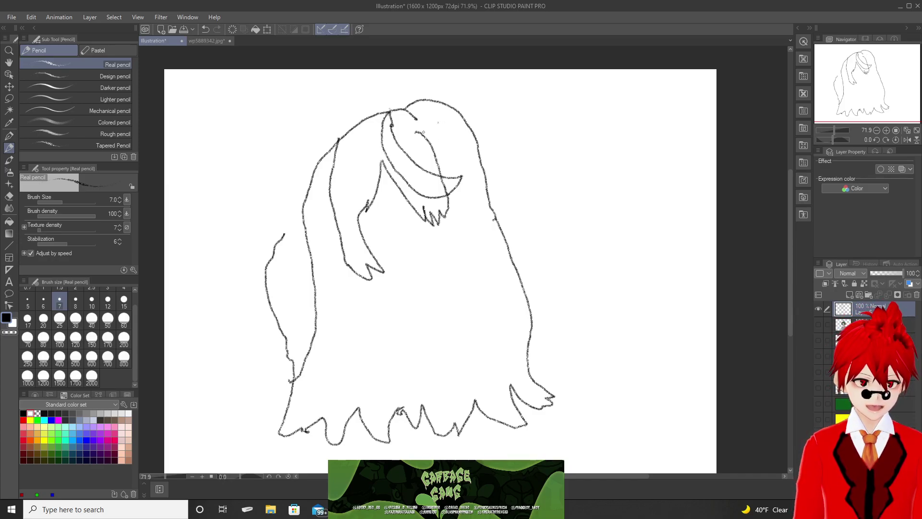
{"action": "left_click_drag", "start_coordinate": [422, 136], "coordinate": [464, 168]}
{"action": "mouse_move", "coordinate": [438, 123]}
{"action": "left_mouse_down"}
{"action": "mouse_move", "coordinate": [464, 176]}
{"action": "mouse_move", "coordinate": [462, 231]}
{"action": "mouse_move", "coordinate": [449, 257]}
{"action": "mouse_move", "coordinate": [478, 205]}
{"action": "mouse_move", "coordinate": [474, 241]}
{"action": "mouse_move", "coordinate": [489, 205]}
{"action": "mouse_move", "coordinate": [480, 139]}
{"action": "mouse_move", "coordinate": [441, 106]}
{"action": "left_mouse_up"}
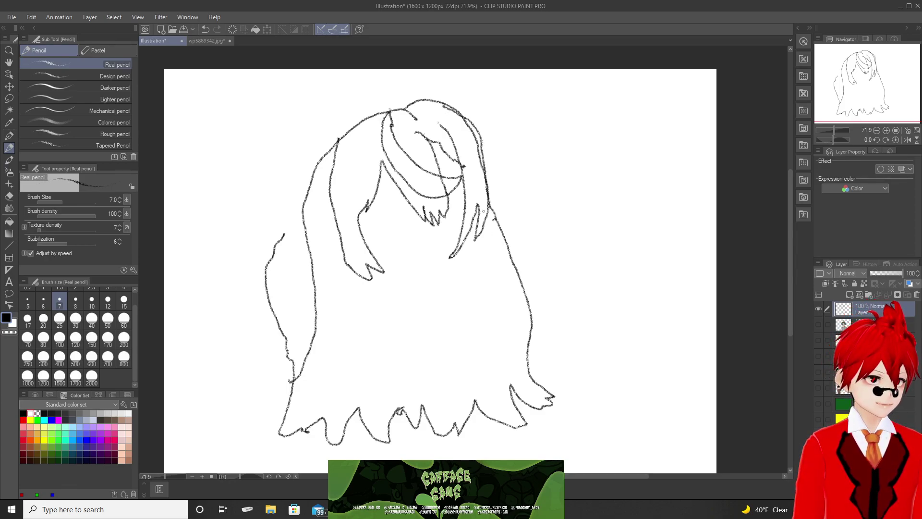
{"action": "left_click_drag", "start_coordinate": [479, 204], "coordinate": [453, 262]}
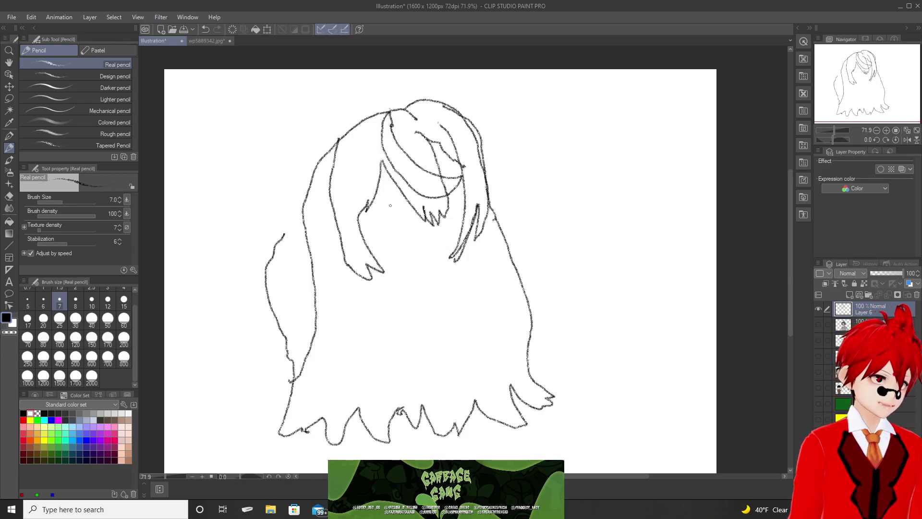
Lasso the head hair and fringe, scale them down to about two thirds, position them at the upper centre of the canvas and deselect.
{"action": "left_click", "coordinate": [9, 99]}
{"action": "mouse_move", "coordinate": [391, 102]}
{"action": "left_mouse_down"}
{"action": "mouse_move", "coordinate": [330, 137]}
{"action": "mouse_move", "coordinate": [325, 200]}
{"action": "mouse_move", "coordinate": [336, 273]}
{"action": "mouse_move", "coordinate": [361, 301]}
{"action": "mouse_move", "coordinate": [457, 283]}
{"action": "mouse_move", "coordinate": [494, 226]}
{"action": "mouse_move", "coordinate": [490, 122]}
{"action": "mouse_move", "coordinate": [447, 81]}
{"action": "mouse_move", "coordinate": [366, 88]}
{"action": "mouse_move", "coordinate": [353, 119]}
{"action": "left_mouse_up"}
{"action": "left_click", "coordinate": [435, 315]}
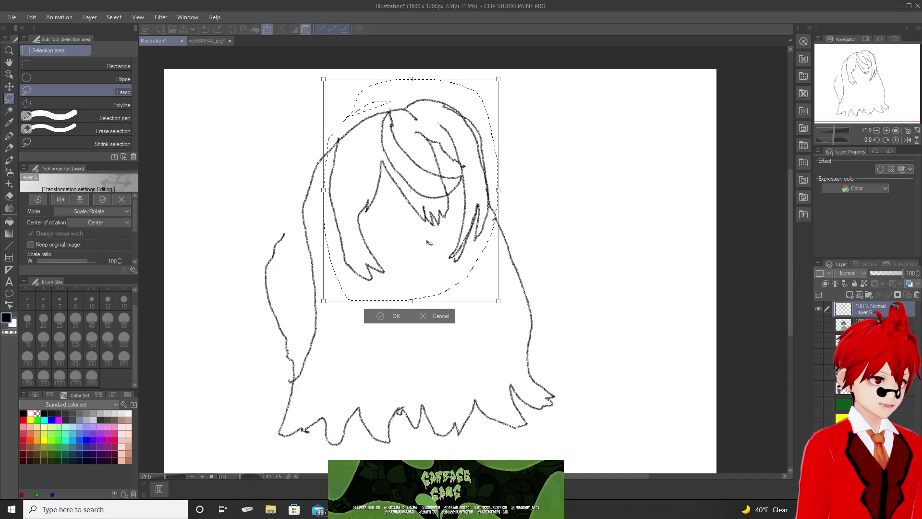
{"action": "left_click_drag", "start_coordinate": [408, 76], "coordinate": [408, 137]}
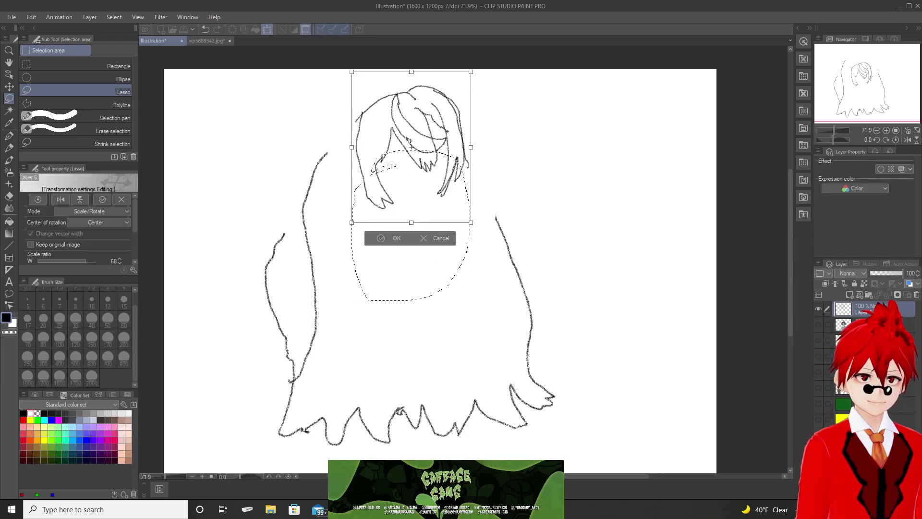
{"action": "left_click_drag", "start_coordinate": [409, 72], "coordinate": [409, 79]}
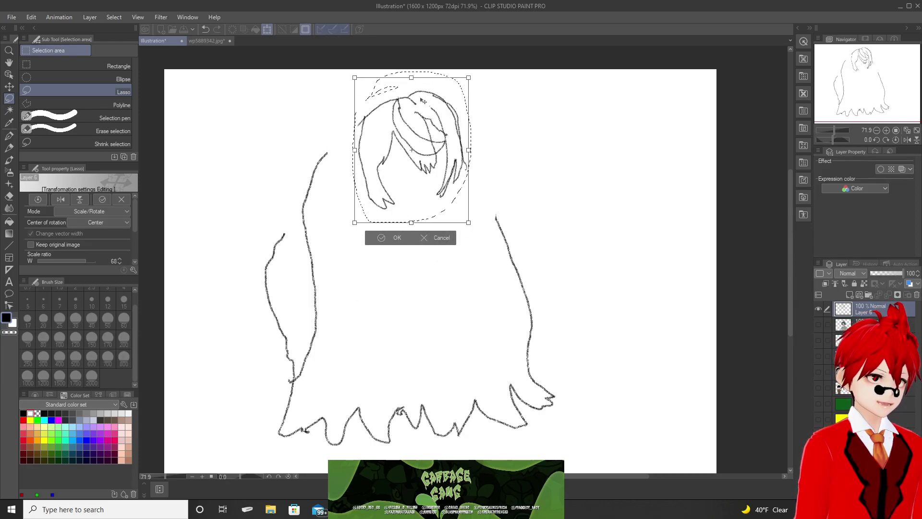
{"action": "mouse_move", "coordinate": [435, 188]}
{"action": "left_mouse_down"}
{"action": "mouse_move", "coordinate": [419, 176]}
{"action": "mouse_move", "coordinate": [438, 183]}
{"action": "mouse_move", "coordinate": [440, 200]}
{"action": "mouse_move", "coordinate": [430, 191]}
{"action": "left_mouse_up"}
{"action": "left_click", "coordinate": [375, 240]}
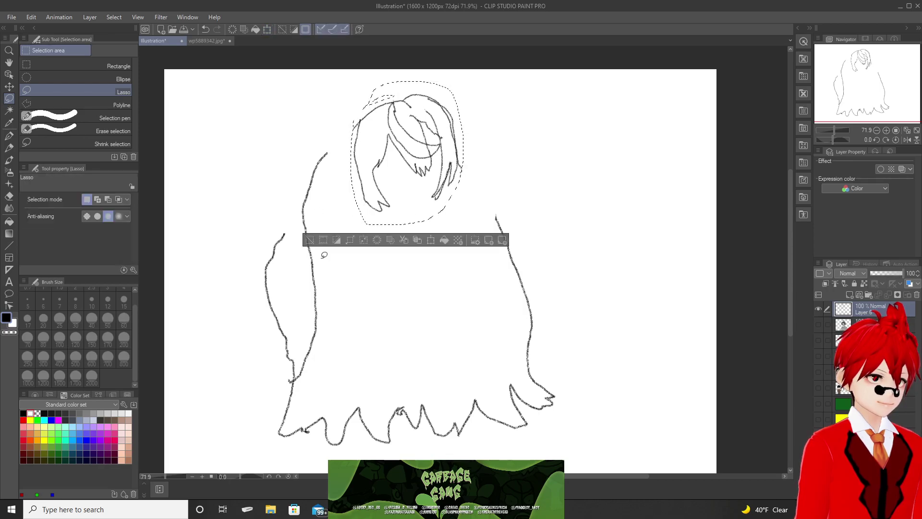
{"action": "left_click", "coordinate": [312, 240]}
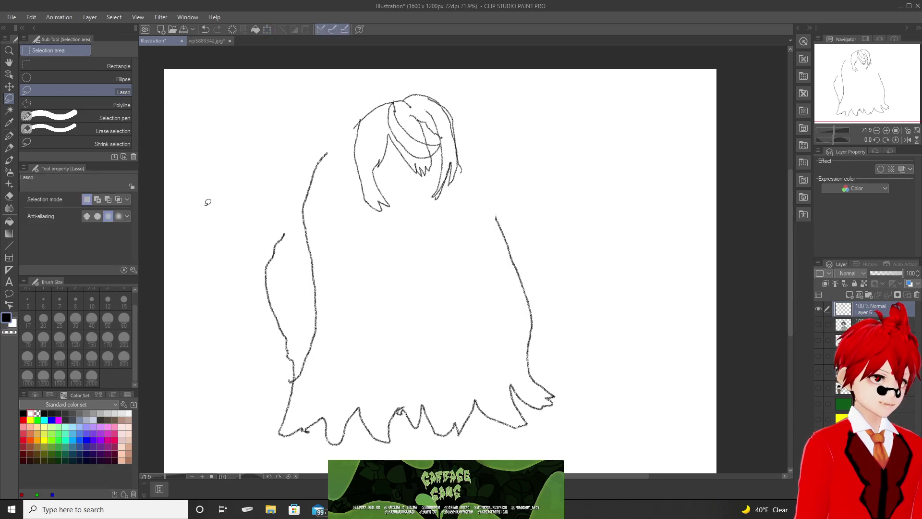
Reconnect the long hair outline to the reduced head on both sides with the Real pencil and draw two upward-curving horns.
{"action": "left_click", "coordinate": [12, 148]}
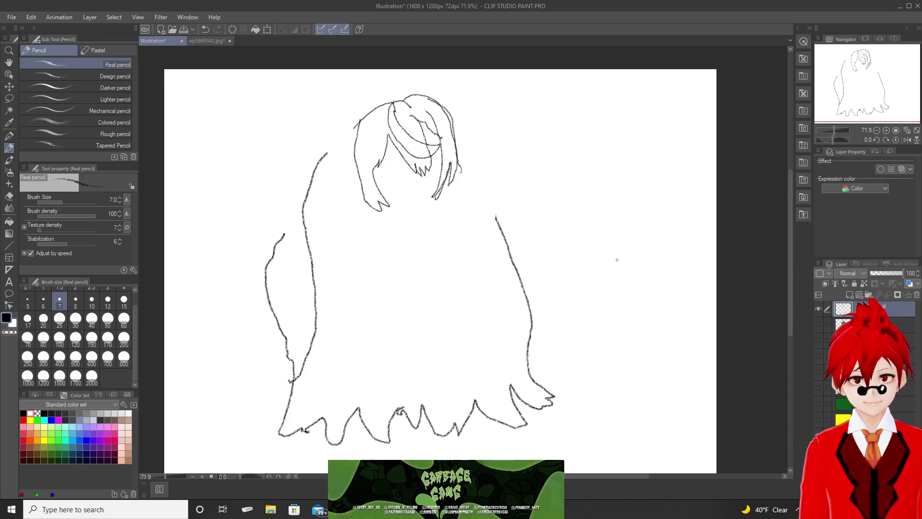
{"action": "left_click_drag", "start_coordinate": [358, 123], "coordinate": [326, 153]}
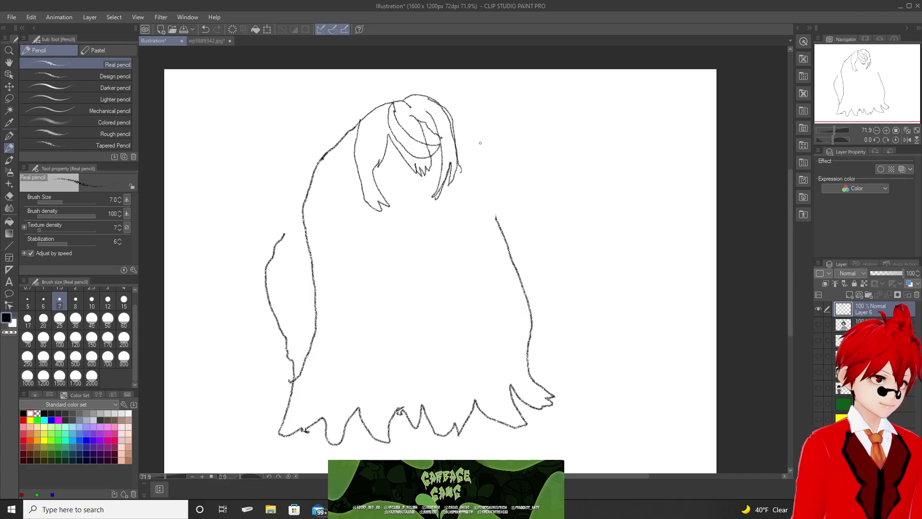
{"action": "left_click_drag", "start_coordinate": [456, 120], "coordinate": [500, 227]}
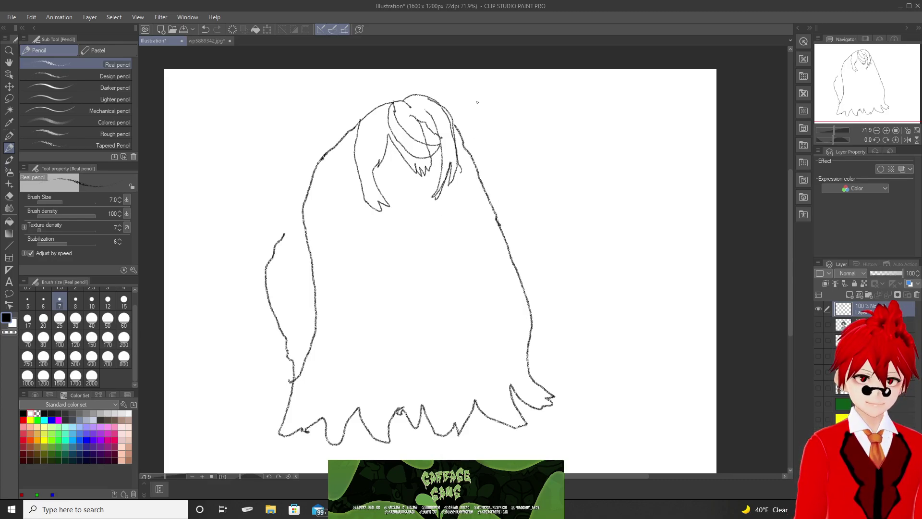
{"action": "mouse_move", "coordinate": [451, 117]}
{"action": "left_mouse_down"}
{"action": "mouse_move", "coordinate": [475, 110]}
{"action": "mouse_move", "coordinate": [484, 87]}
{"action": "mouse_move", "coordinate": [484, 129]}
{"action": "mouse_move", "coordinate": [458, 142]}
{"action": "left_mouse_up"}
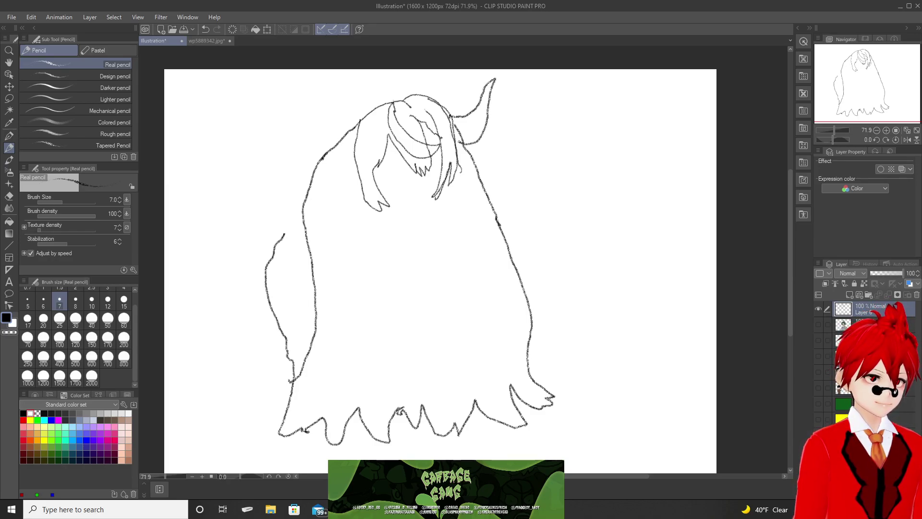
{"action": "mouse_move", "coordinate": [361, 121]}
{"action": "left_mouse_down"}
{"action": "mouse_move", "coordinate": [350, 126]}
{"action": "mouse_move", "coordinate": [329, 97]}
{"action": "mouse_move", "coordinate": [331, 77]}
{"action": "mouse_move", "coordinate": [313, 129]}
{"action": "mouse_move", "coordinate": [336, 152]}
{"action": "mouse_move", "coordinate": [355, 149]}
{"action": "left_mouse_up"}
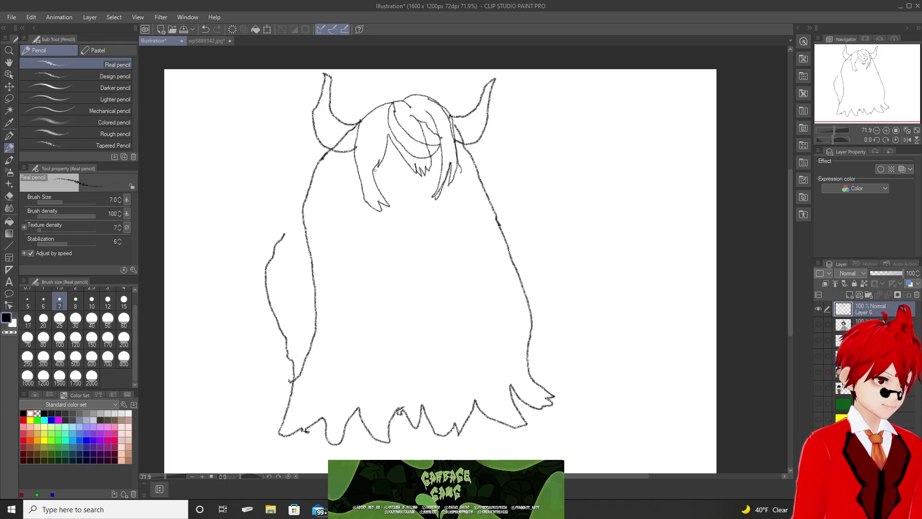
Draw the rounded face outline below the fringe and a small smiling mouth, undoing the trial eye stroke.
{"action": "mouse_move", "coordinate": [375, 176]}
{"action": "left_mouse_down"}
{"action": "mouse_move", "coordinate": [385, 197]}
{"action": "mouse_move", "coordinate": [405, 206]}
{"action": "mouse_move", "coordinate": [436, 184]}
{"action": "left_mouse_up"}
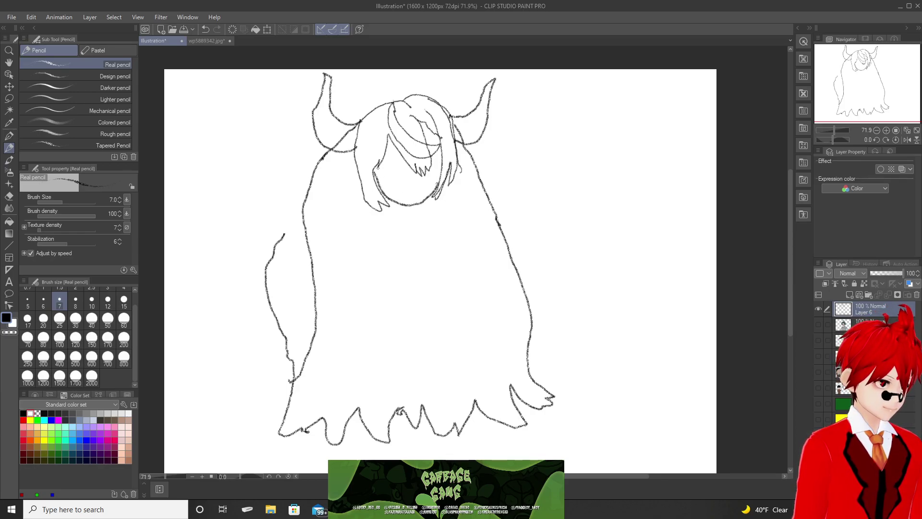
{"action": "left_click_drag", "start_coordinate": [378, 166], "coordinate": [375, 183]}
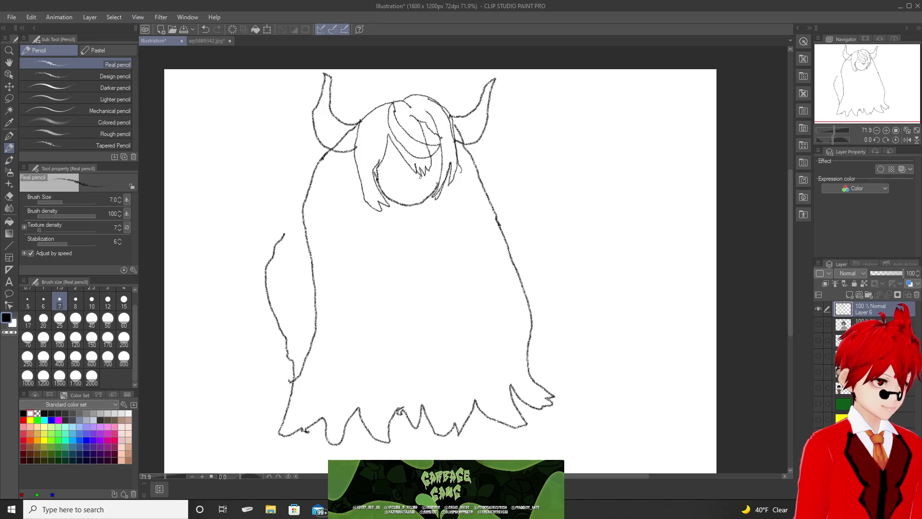
{"action": "left_click_drag", "start_coordinate": [401, 192], "coordinate": [422, 188]}
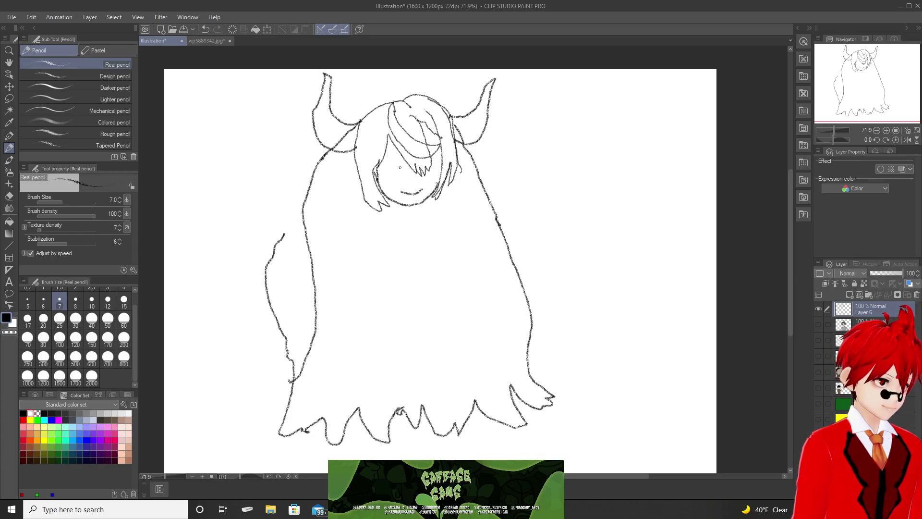
{"action": "left_click_drag", "start_coordinate": [403, 169], "coordinate": [384, 173]}
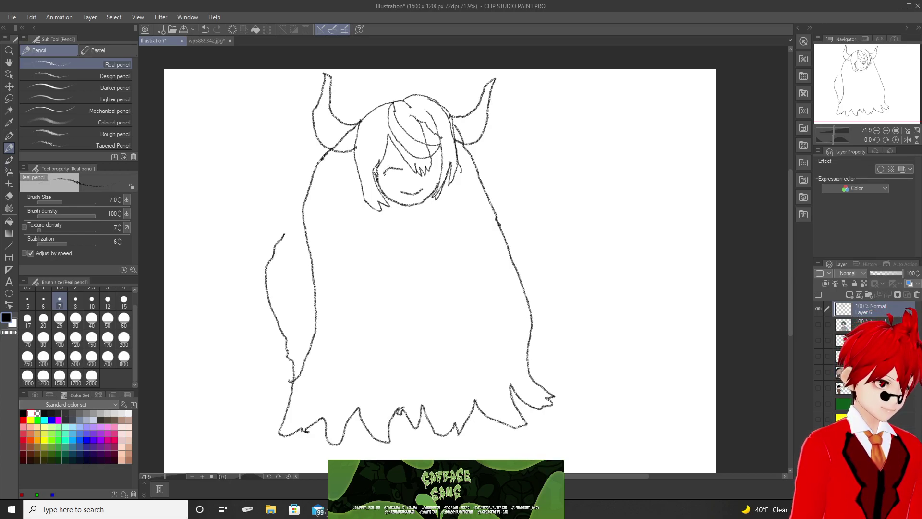
{"action": "key", "text": "ctrl+z"}
{"action": "left_click", "coordinate": [422, 160]}
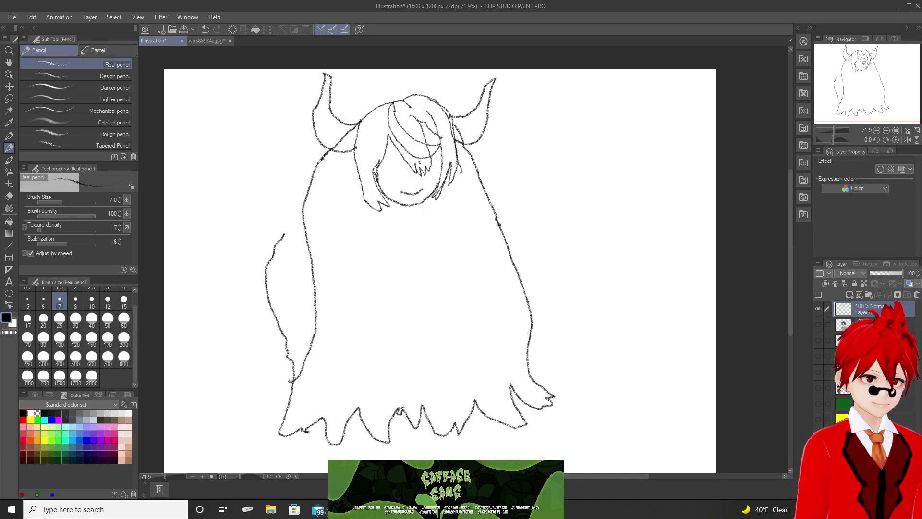
Draw both eyes with dark outer lash corners, irises, narrow vertical pupils and lower lid lines.
{"action": "left_click_drag", "start_coordinate": [419, 164], "coordinate": [443, 159]}
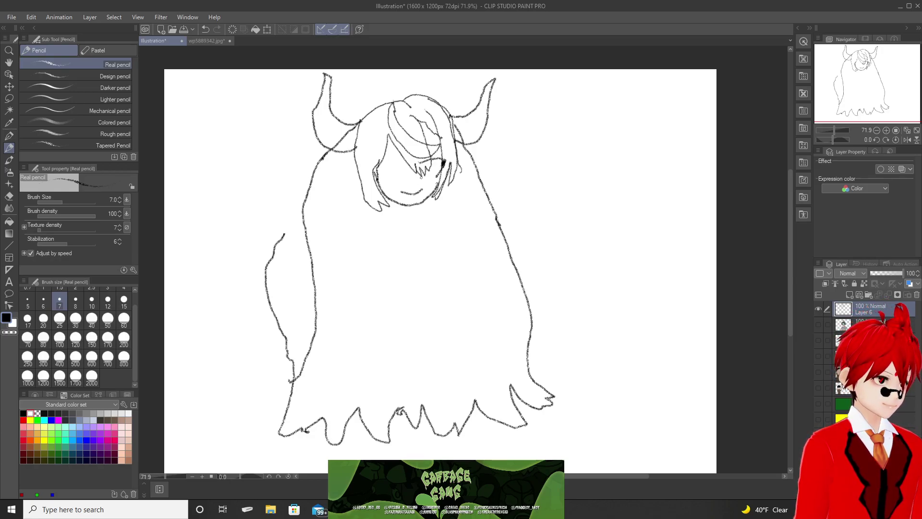
{"action": "left_click_drag", "start_coordinate": [419, 179], "coordinate": [430, 175]}
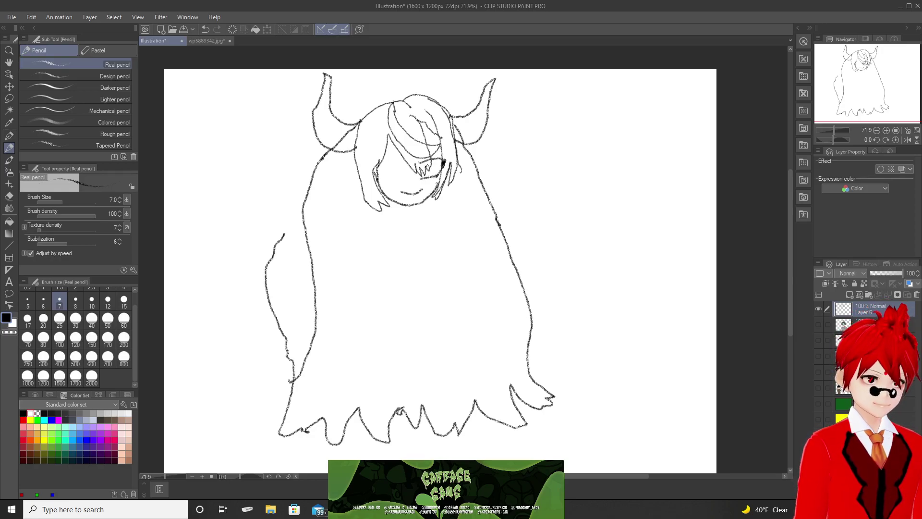
{"action": "left_click_drag", "start_coordinate": [423, 176], "coordinate": [431, 159]}
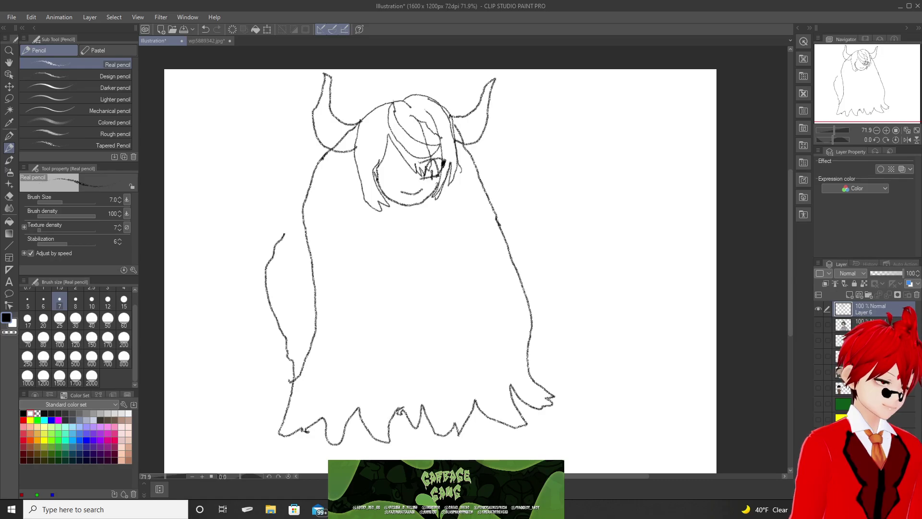
{"action": "left_click_drag", "start_coordinate": [431, 169], "coordinate": [432, 181]}
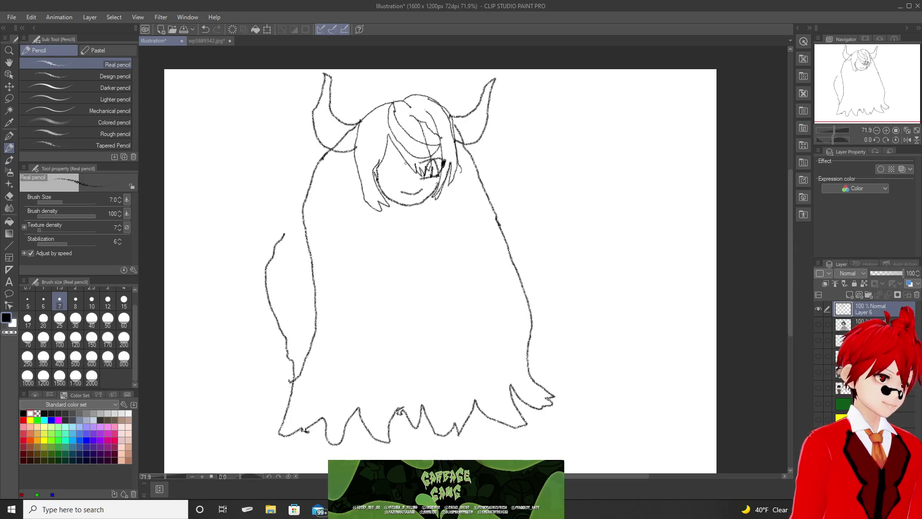
{"action": "left_click_drag", "start_coordinate": [406, 167], "coordinate": [393, 162]}
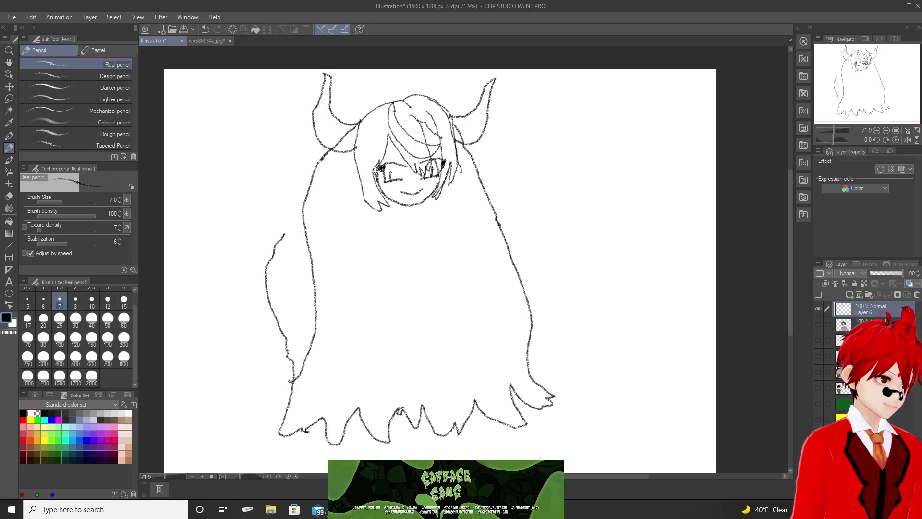
{"action": "left_click_drag", "start_coordinate": [399, 167], "coordinate": [395, 179]}
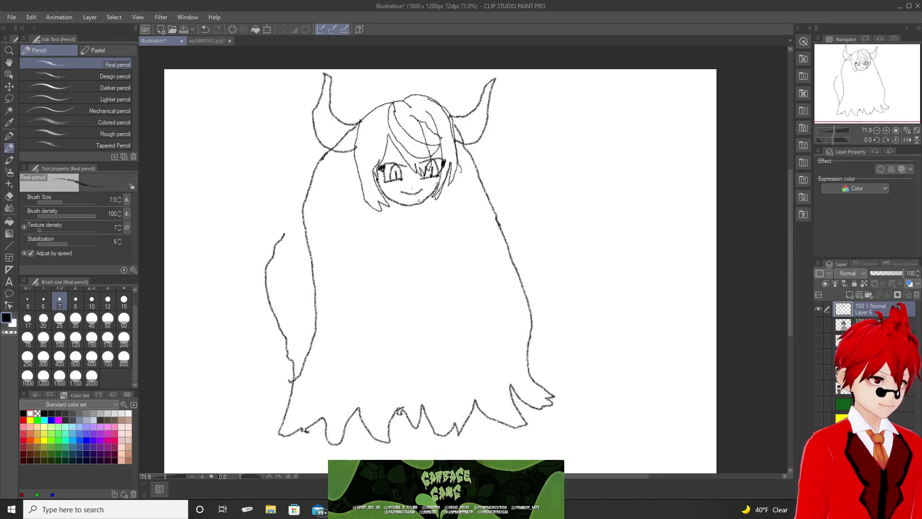
Undo the trial nose mark and draw slanted, inward-angled eyebrows above both eyes.
{"action": "left_click_drag", "start_coordinate": [412, 183], "coordinate": [411, 189]}
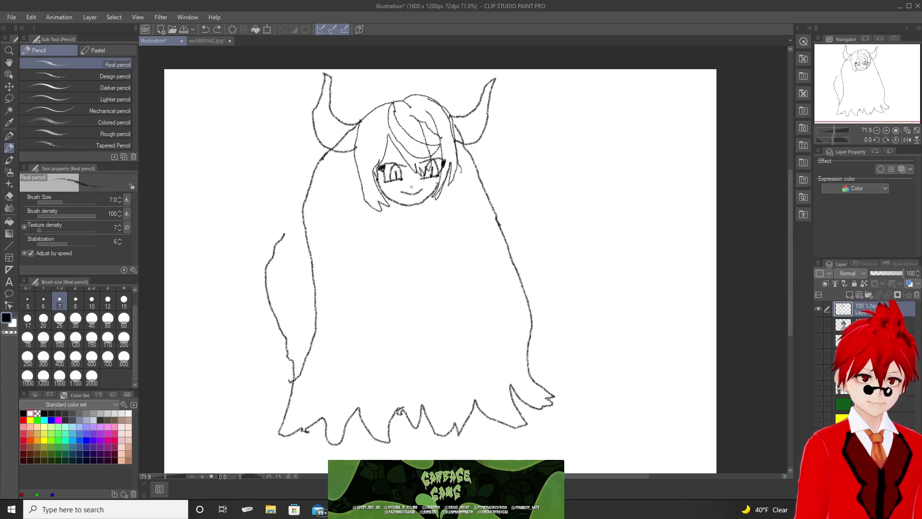
{"action": "key", "text": "ctrl+z"}
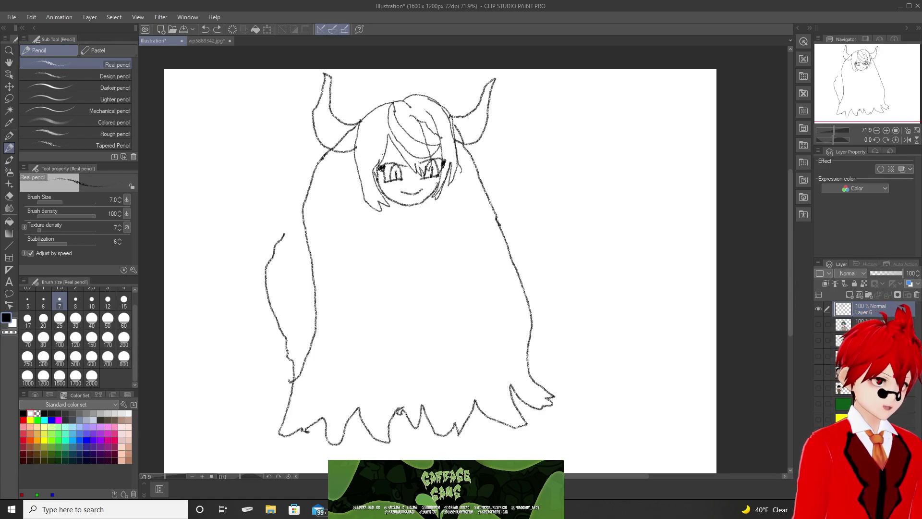
{"action": "left_click_drag", "start_coordinate": [386, 161], "coordinate": [414, 159]}
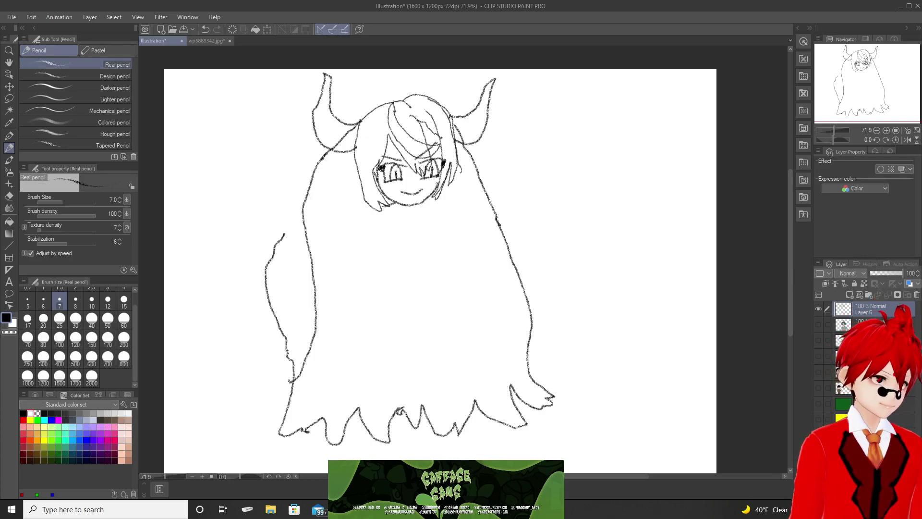
Draw a wide blocky collar under the chin and a flared shape below it with diagonal stripes.
{"action": "mouse_move", "coordinate": [378, 210]}
{"action": "left_mouse_down"}
{"action": "mouse_move", "coordinate": [376, 235]}
{"action": "mouse_move", "coordinate": [417, 231]}
{"action": "mouse_move", "coordinate": [451, 216]}
{"action": "mouse_move", "coordinate": [447, 196]}
{"action": "mouse_move", "coordinate": [433, 194]}
{"action": "mouse_move", "coordinate": [379, 206]}
{"action": "mouse_move", "coordinate": [417, 202]}
{"action": "mouse_move", "coordinate": [401, 226]}
{"action": "left_mouse_up"}
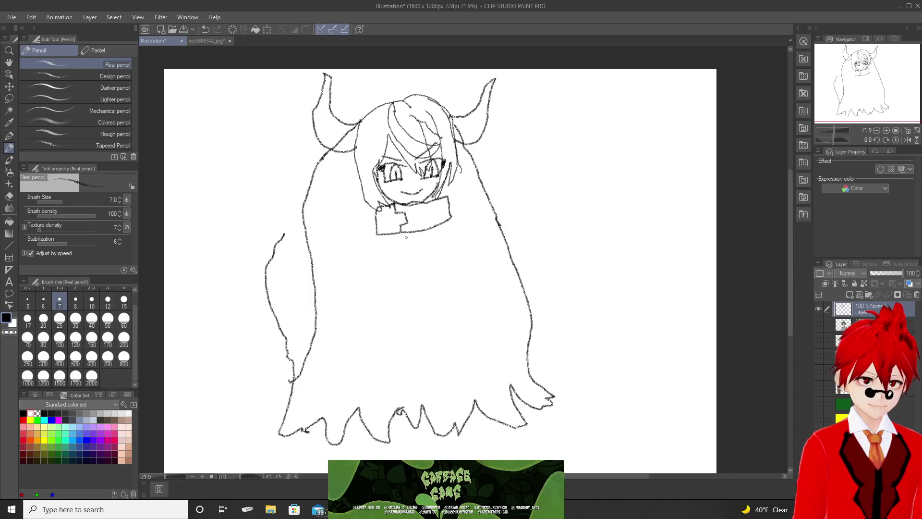
{"action": "mouse_move", "coordinate": [398, 232]}
{"action": "left_mouse_down"}
{"action": "mouse_move", "coordinate": [391, 266]}
{"action": "mouse_move", "coordinate": [422, 269]}
{"action": "mouse_move", "coordinate": [432, 264]}
{"action": "mouse_move", "coordinate": [421, 232]}
{"action": "left_mouse_up"}
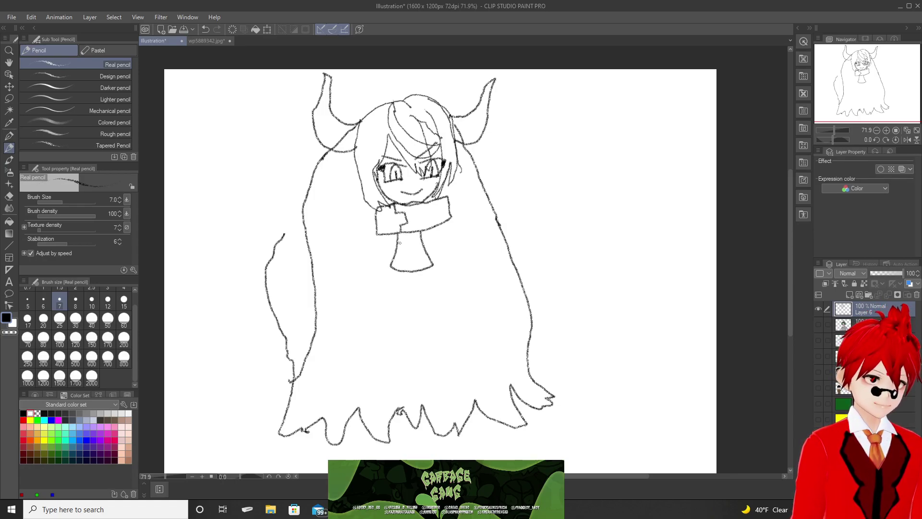
{"action": "mouse_move", "coordinate": [394, 269]}
{"action": "left_mouse_down"}
{"action": "mouse_move", "coordinate": [422, 243]}
{"action": "mouse_move", "coordinate": [432, 250]}
{"action": "left_mouse_up"}
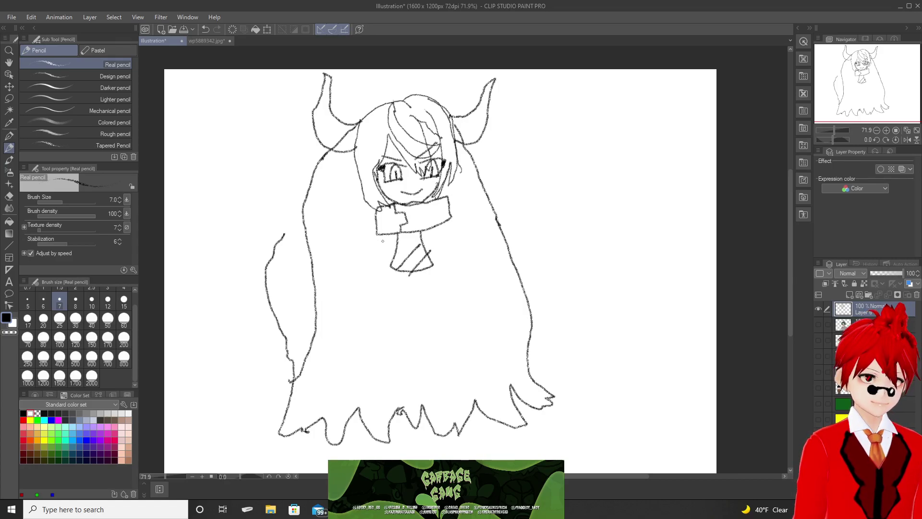
Draw a linked chain from the collar down past the flared shape, ending in a double-outlined ring.
{"action": "mouse_move", "coordinate": [377, 234]}
{"action": "left_mouse_down"}
{"action": "mouse_move", "coordinate": [396, 261]}
{"action": "mouse_move", "coordinate": [387, 253]}
{"action": "left_mouse_up"}
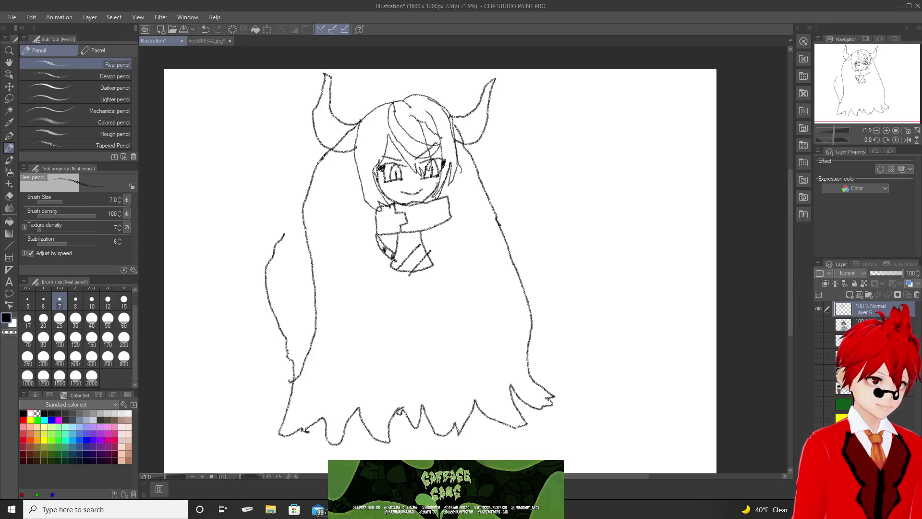
{"action": "mouse_move", "coordinate": [417, 272]}
{"action": "left_mouse_down"}
{"action": "mouse_move", "coordinate": [446, 281]}
{"action": "mouse_move", "coordinate": [445, 295]}
{"action": "left_mouse_up"}
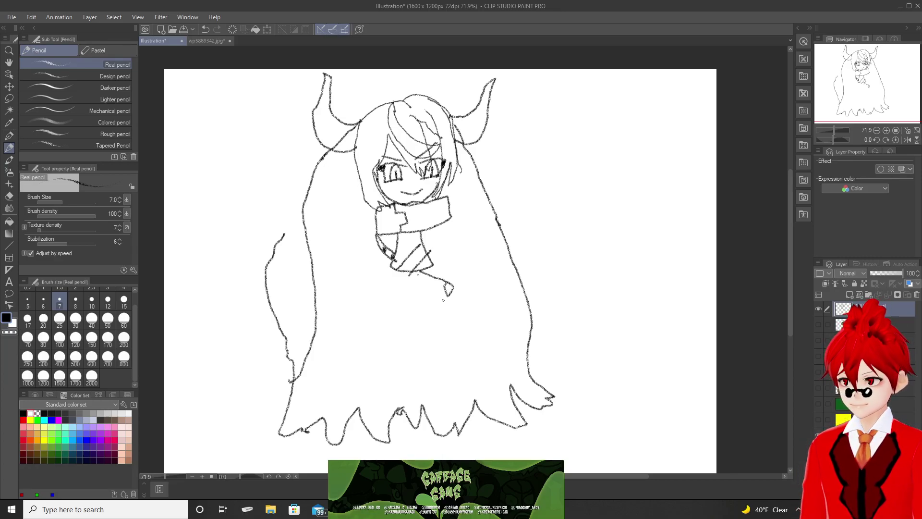
{"action": "mouse_move", "coordinate": [447, 290]}
{"action": "left_mouse_down"}
{"action": "mouse_move", "coordinate": [408, 272]}
{"action": "mouse_move", "coordinate": [442, 286]}
{"action": "left_mouse_up"}
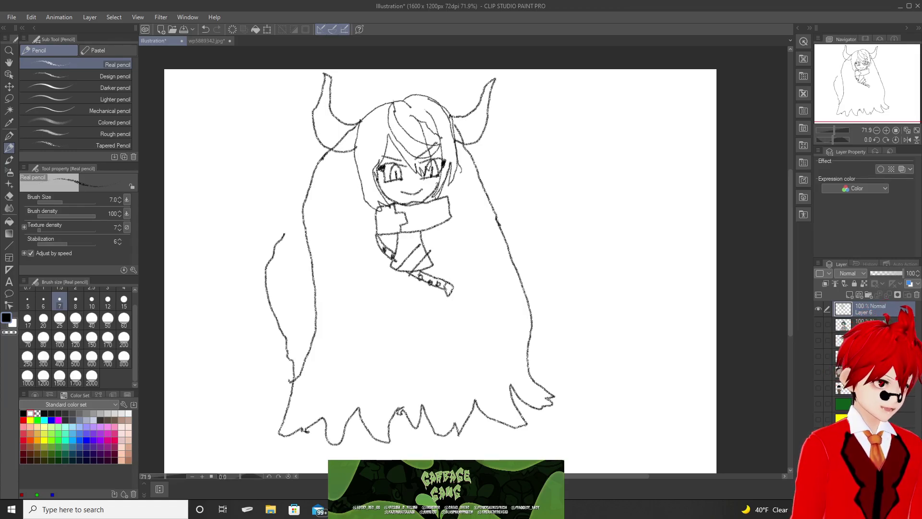
{"action": "mouse_move", "coordinate": [448, 290]}
{"action": "left_mouse_down"}
{"action": "mouse_move", "coordinate": [449, 318]}
{"action": "mouse_move", "coordinate": [467, 317]}
{"action": "mouse_move", "coordinate": [465, 282]}
{"action": "mouse_move", "coordinate": [451, 285]}
{"action": "mouse_move", "coordinate": [456, 314]}
{"action": "mouse_move", "coordinate": [464, 312]}
{"action": "mouse_move", "coordinate": [459, 284]}
{"action": "mouse_move", "coordinate": [449, 305]}
{"action": "left_mouse_up"}
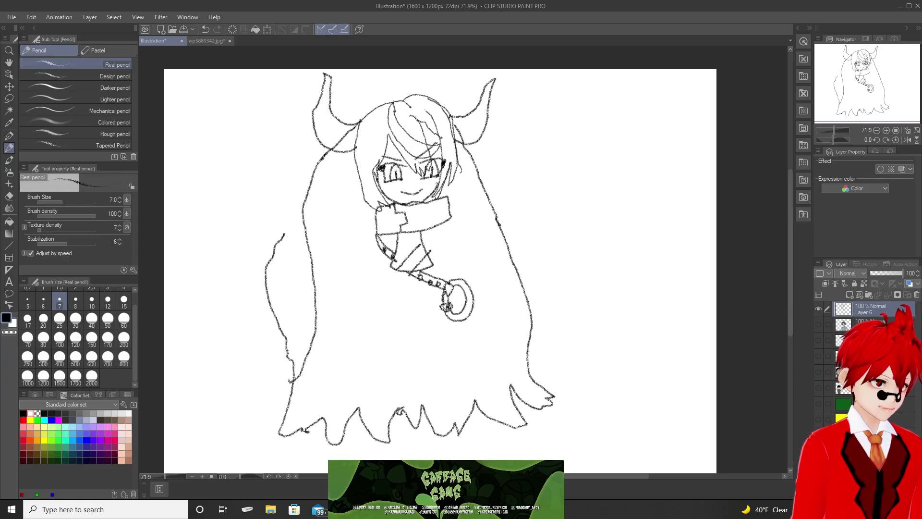
Draw a studded belt running across the waist to the ring, with a small fastening on the ring's opposite edge.
{"action": "mouse_move", "coordinate": [448, 287]}
{"action": "left_mouse_down"}
{"action": "mouse_move", "coordinate": [414, 302]}
{"action": "mouse_move", "coordinate": [368, 302]}
{"action": "mouse_move", "coordinate": [375, 317]}
{"action": "mouse_move", "coordinate": [446, 307]}
{"action": "left_mouse_up"}
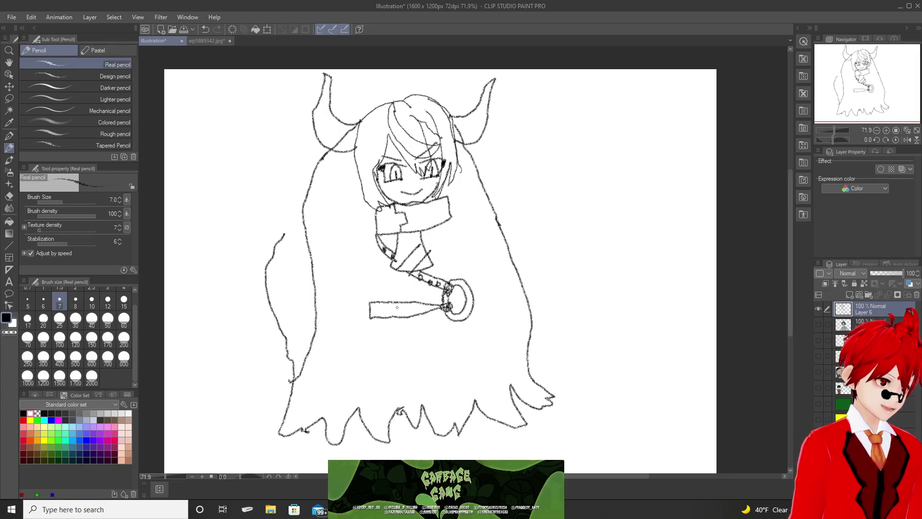
{"action": "left_click_drag", "start_coordinate": [379, 306], "coordinate": [427, 307]}
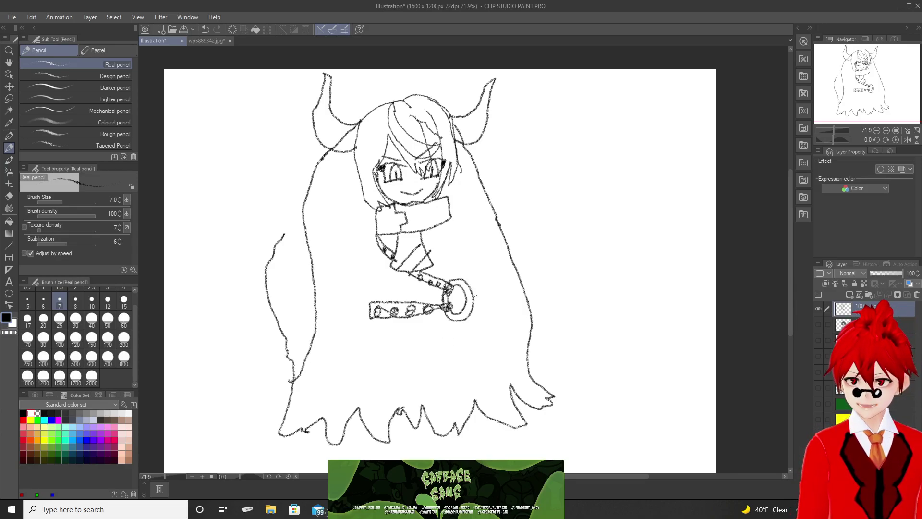
{"action": "mouse_move", "coordinate": [474, 293]}
{"action": "left_mouse_down"}
{"action": "mouse_move", "coordinate": [468, 307]}
{"action": "mouse_move", "coordinate": [480, 302]}
{"action": "left_mouse_up"}
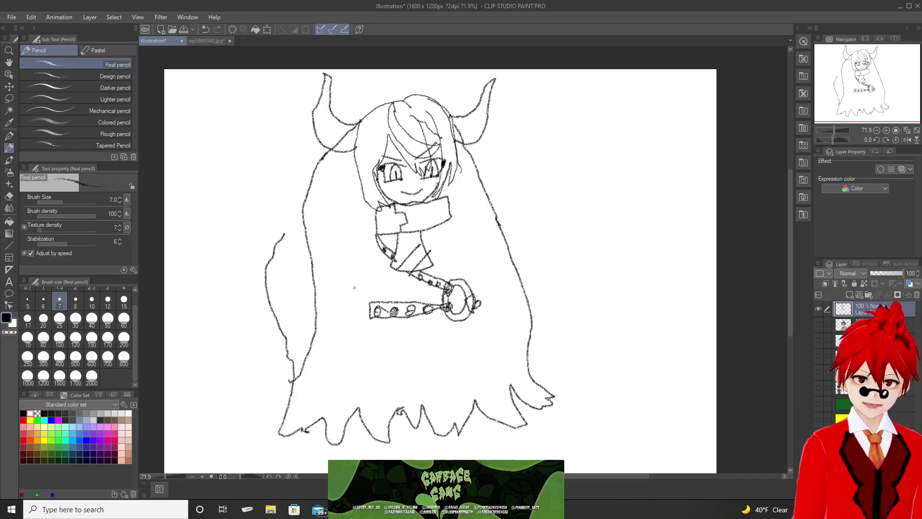
Add angular lapels on both sides of the flared shape and draw the torso's edge down to the belt's end.
{"action": "mouse_move", "coordinate": [373, 240]}
{"action": "left_mouse_down"}
{"action": "mouse_move", "coordinate": [371, 250]}
{"action": "mouse_move", "coordinate": [393, 264]}
{"action": "left_mouse_up"}
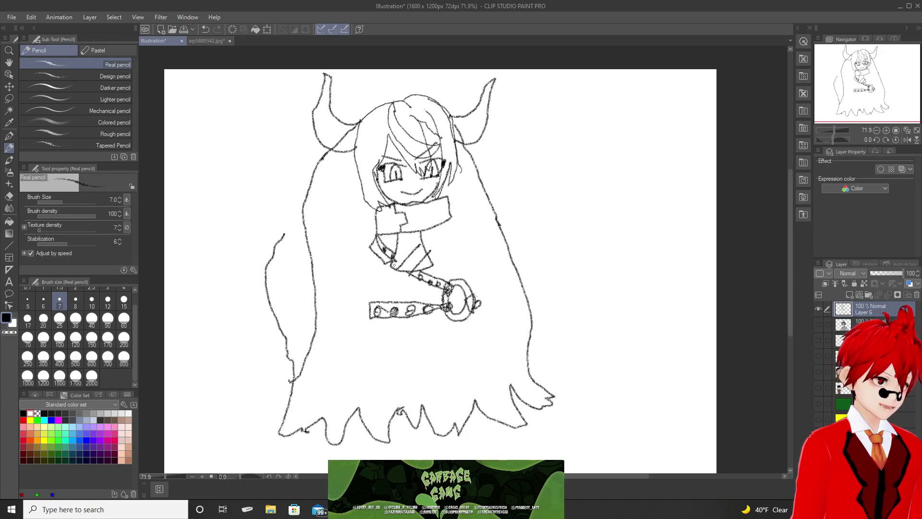
{"action": "mouse_move", "coordinate": [449, 219]}
{"action": "left_mouse_down"}
{"action": "mouse_move", "coordinate": [454, 232]}
{"action": "mouse_move", "coordinate": [428, 255]}
{"action": "mouse_move", "coordinate": [442, 236]}
{"action": "left_mouse_up"}
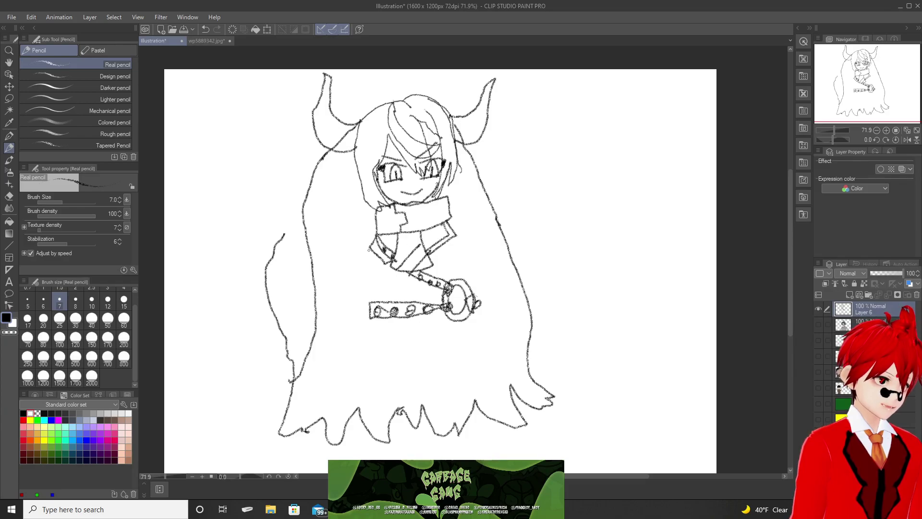
{"action": "left_click_drag", "start_coordinate": [377, 239], "coordinate": [384, 254]}
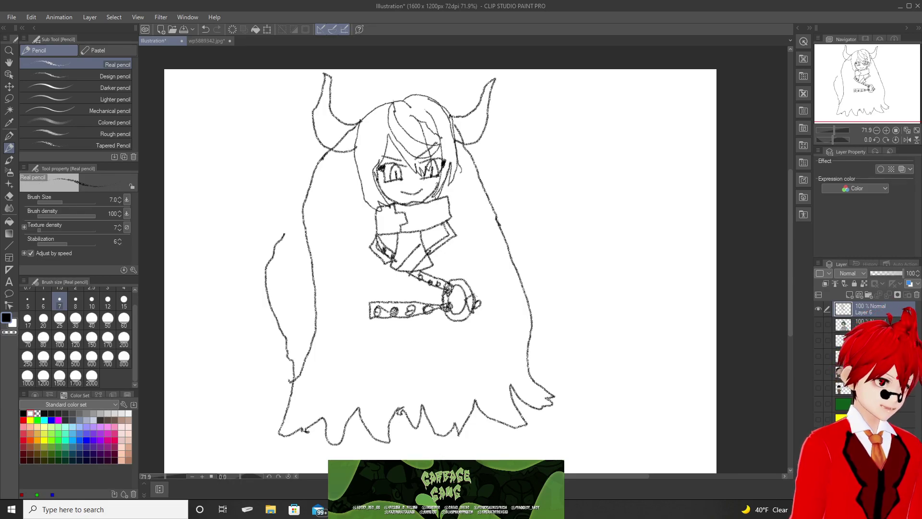
{"action": "left_click_drag", "start_coordinate": [372, 259], "coordinate": [375, 287]}
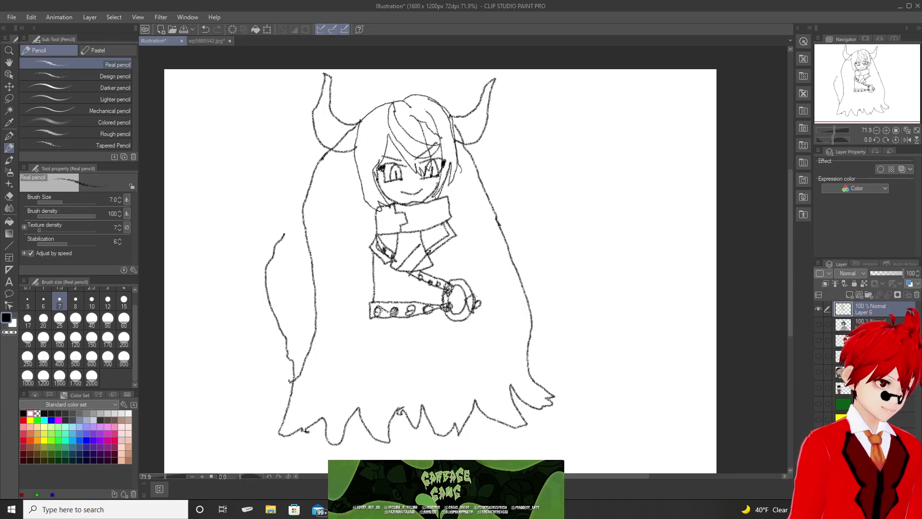
Extend the coat's edge below the belt to a studded thigh strap with hanging pieces, and add a vertical line down the coat front.
{"action": "mouse_move", "coordinate": [371, 316]}
{"action": "left_mouse_down"}
{"action": "mouse_move", "coordinate": [340, 383]}
{"action": "mouse_move", "coordinate": [332, 437]}
{"action": "mouse_move", "coordinate": [360, 387]}
{"action": "mouse_move", "coordinate": [364, 396]}
{"action": "mouse_move", "coordinate": [342, 369]}
{"action": "mouse_move", "coordinate": [338, 385]}
{"action": "mouse_move", "coordinate": [382, 405]}
{"action": "mouse_move", "coordinate": [392, 396]}
{"action": "mouse_move", "coordinate": [390, 380]}
{"action": "mouse_move", "coordinate": [345, 366]}
{"action": "mouse_move", "coordinate": [376, 386]}
{"action": "mouse_move", "coordinate": [373, 369]}
{"action": "mouse_move", "coordinate": [362, 386]}
{"action": "mouse_move", "coordinate": [383, 372]}
{"action": "mouse_move", "coordinate": [384, 404]}
{"action": "left_mouse_up"}
{"action": "mouse_move", "coordinate": [339, 365]}
{"action": "left_mouse_down"}
{"action": "mouse_move", "coordinate": [340, 392]}
{"action": "mouse_move", "coordinate": [361, 396]}
{"action": "left_mouse_up"}
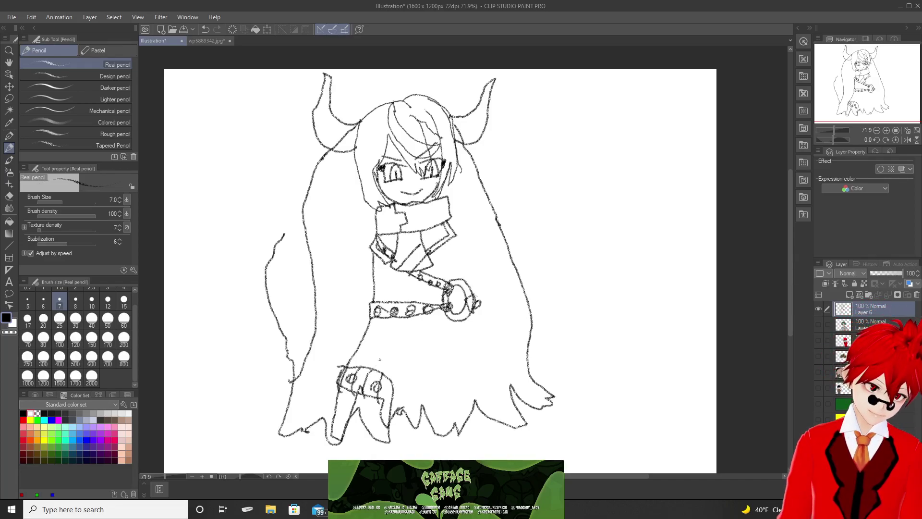
{"action": "mouse_move", "coordinate": [382, 405]}
{"action": "left_mouse_down"}
{"action": "mouse_move", "coordinate": [389, 413]}
{"action": "mouse_move", "coordinate": [384, 405]}
{"action": "left_mouse_up"}
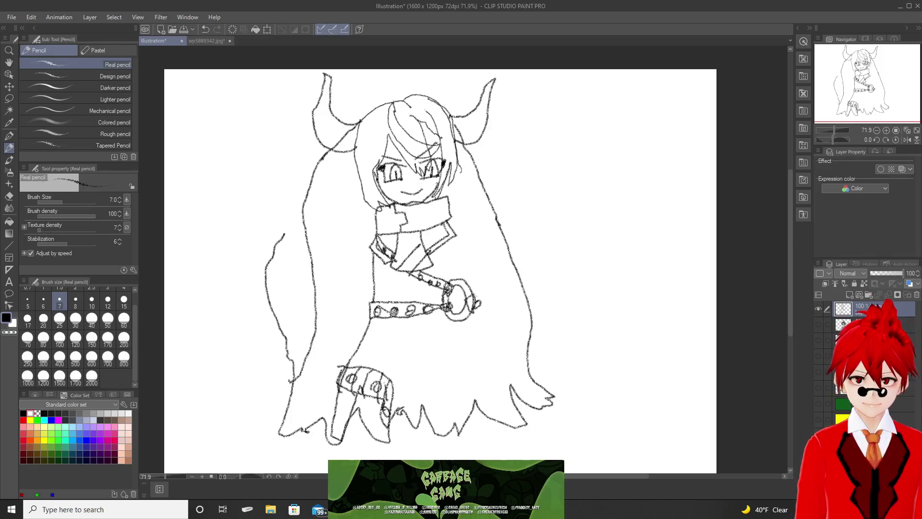
{"action": "left_click_drag", "start_coordinate": [390, 270], "coordinate": [396, 354]}
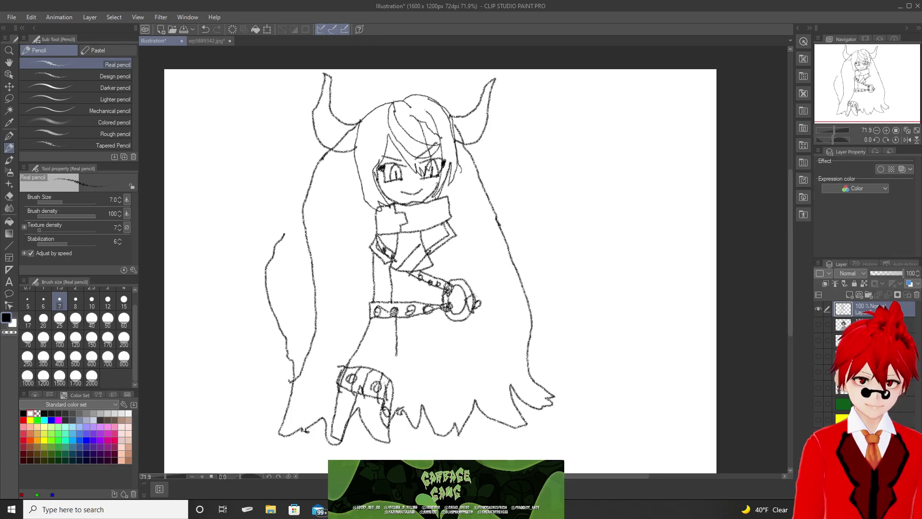
Draw a curved hem between the legs and a hanging strap with a pointed upper end and a square buckle.
{"action": "mouse_move", "coordinate": [381, 390]}
{"action": "left_mouse_down"}
{"action": "mouse_move", "coordinate": [366, 436]}
{"action": "mouse_move", "coordinate": [387, 447]}
{"action": "mouse_move", "coordinate": [426, 447]}
{"action": "mouse_move", "coordinate": [456, 426]}
{"action": "mouse_move", "coordinate": [447, 362]}
{"action": "mouse_move", "coordinate": [435, 364]}
{"action": "mouse_move", "coordinate": [438, 421]}
{"action": "mouse_move", "coordinate": [450, 402]}
{"action": "mouse_move", "coordinate": [436, 400]}
{"action": "mouse_move", "coordinate": [446, 403]}
{"action": "mouse_move", "coordinate": [445, 419]}
{"action": "mouse_move", "coordinate": [445, 393]}
{"action": "mouse_move", "coordinate": [446, 406]}
{"action": "left_mouse_up"}
{"action": "left_click_drag", "start_coordinate": [440, 344], "coordinate": [451, 373]}
{"action": "mouse_move", "coordinate": [449, 328]}
{"action": "left_mouse_down"}
{"action": "mouse_move", "coordinate": [457, 360]}
{"action": "mouse_move", "coordinate": [438, 341]}
{"action": "left_mouse_up"}
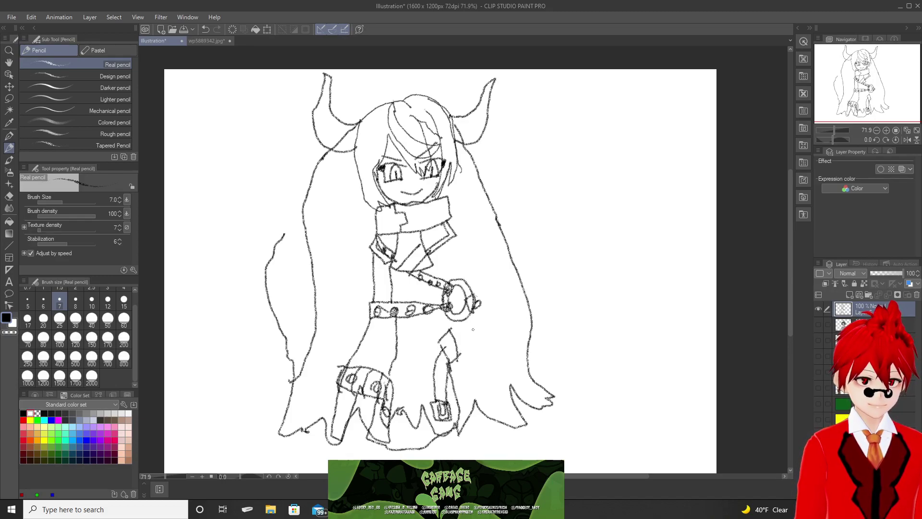
Draw a curved band below the ring, then the torso's other side, the flared skirt edge and crossed straps on the thigh.
{"action": "mouse_move", "coordinate": [455, 332]}
{"action": "left_mouse_down"}
{"action": "mouse_move", "coordinate": [484, 321]}
{"action": "mouse_move", "coordinate": [485, 335]}
{"action": "mouse_move", "coordinate": [500, 341]}
{"action": "mouse_move", "coordinate": [485, 339]}
{"action": "mouse_move", "coordinate": [492, 309]}
{"action": "left_mouse_up"}
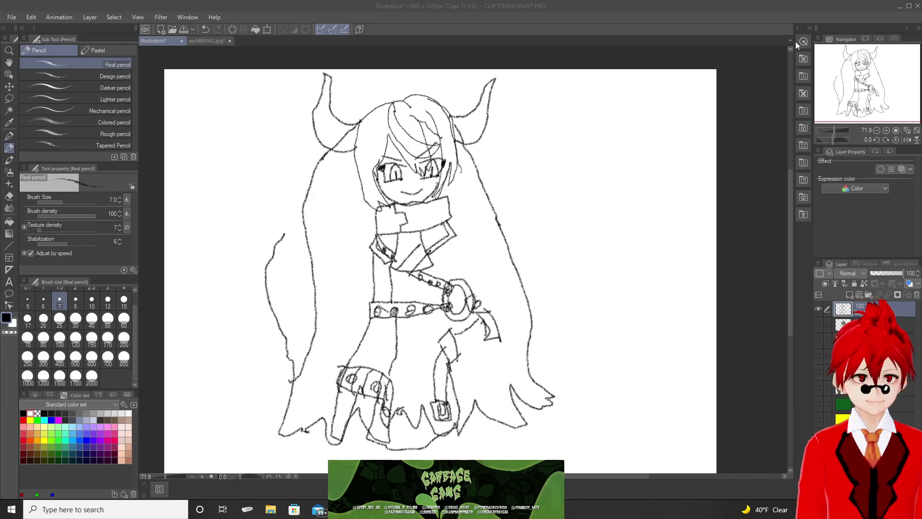
{"action": "left_click", "coordinate": [786, 8]}
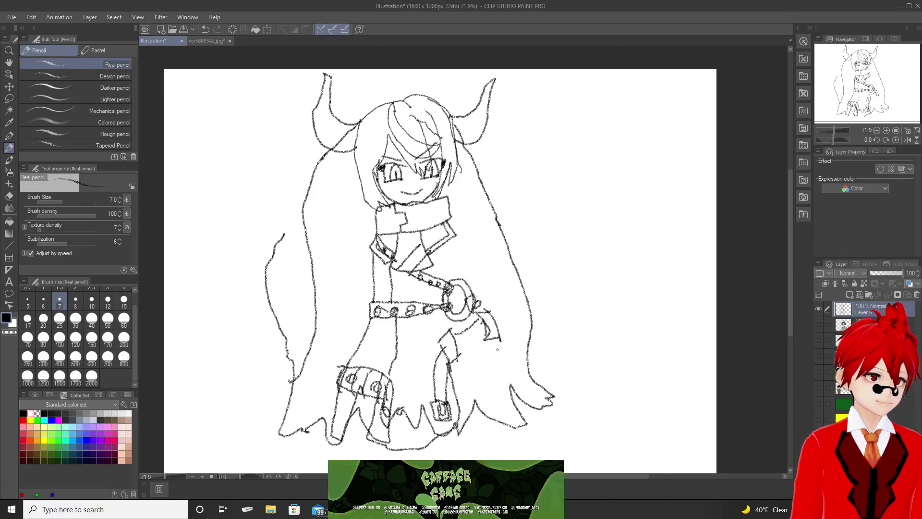
{"action": "left_click_drag", "start_coordinate": [455, 355], "coordinate": [492, 331]}
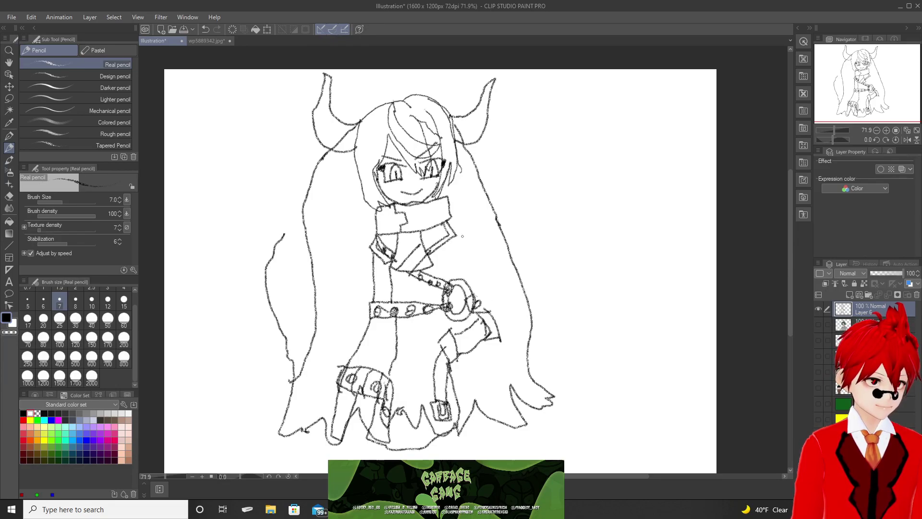
{"action": "mouse_move", "coordinate": [454, 232]}
{"action": "left_mouse_down"}
{"action": "mouse_move", "coordinate": [480, 274]}
{"action": "mouse_move", "coordinate": [505, 354]}
{"action": "mouse_move", "coordinate": [535, 377]}
{"action": "mouse_move", "coordinate": [500, 415]}
{"action": "mouse_move", "coordinate": [456, 358]}
{"action": "mouse_move", "coordinate": [461, 375]}
{"action": "mouse_move", "coordinate": [476, 379]}
{"action": "mouse_move", "coordinate": [460, 385]}
{"action": "mouse_move", "coordinate": [483, 398]}
{"action": "mouse_move", "coordinate": [472, 396]}
{"action": "left_mouse_up"}
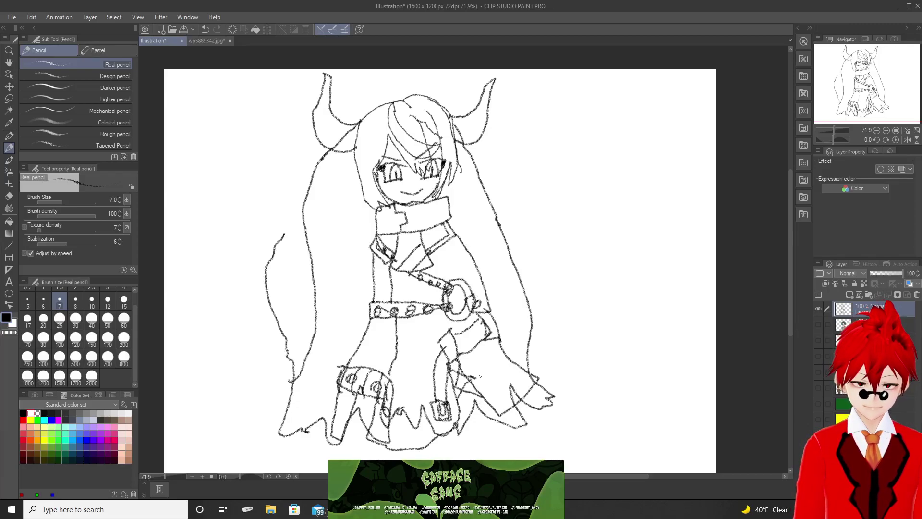
{"action": "left_click_drag", "start_coordinate": [476, 388], "coordinate": [502, 449]}
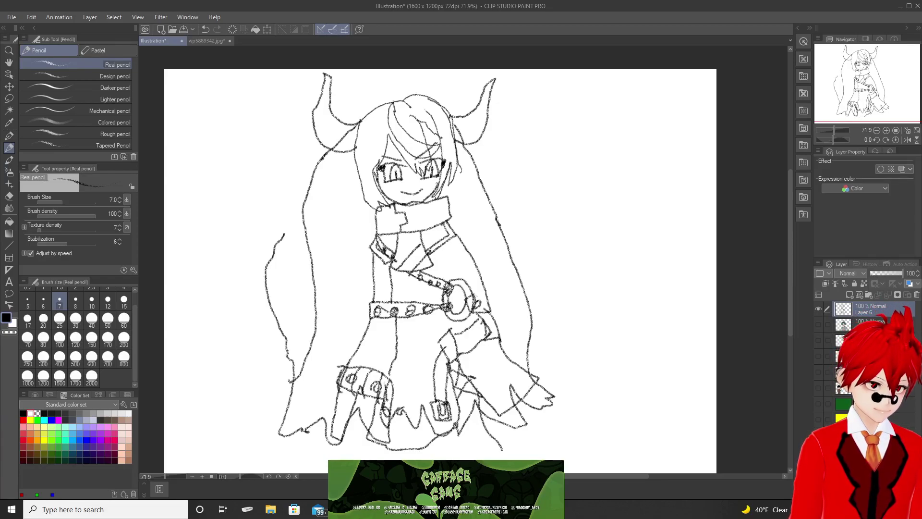
{"action": "key", "text": "ctrl+z"}
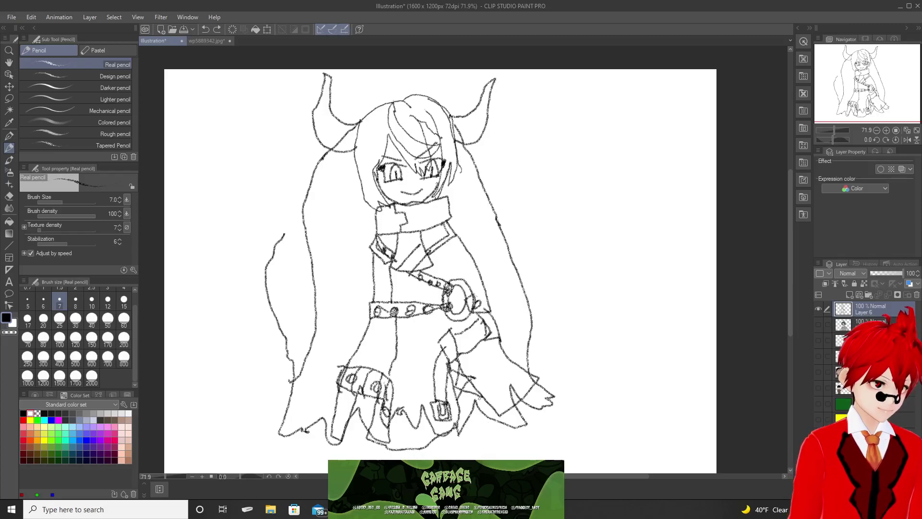
{"action": "mouse_move", "coordinate": [480, 397]}
{"action": "left_mouse_down"}
{"action": "mouse_move", "coordinate": [490, 434]}
{"action": "mouse_move", "coordinate": [448, 453]}
{"action": "mouse_move", "coordinate": [506, 433]}
{"action": "mouse_move", "coordinate": [485, 439]}
{"action": "left_mouse_up"}
{"action": "key", "text": "ctrl+z"}
{"action": "key", "text": "ctrl+z"}
{"action": "key", "text": "ctrl+z"}
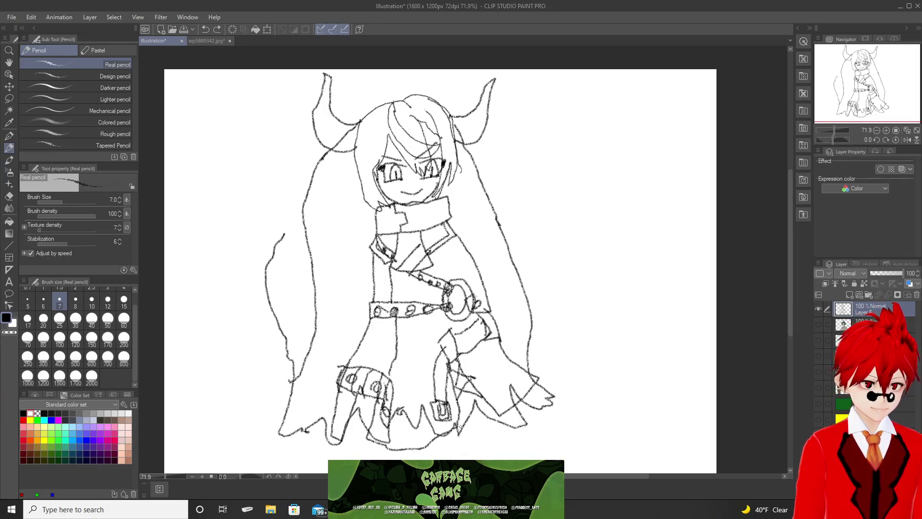
{"action": "left_click_drag", "start_coordinate": [480, 395], "coordinate": [492, 452]}
{"action": "key", "text": "ctrl+z"}
Draw the outstretched lower leg ending in a slanted cuff with a jagged emblem and a long rounded shoe with a sole.
{"action": "left_click_drag", "start_coordinate": [481, 398], "coordinate": [498, 425]}
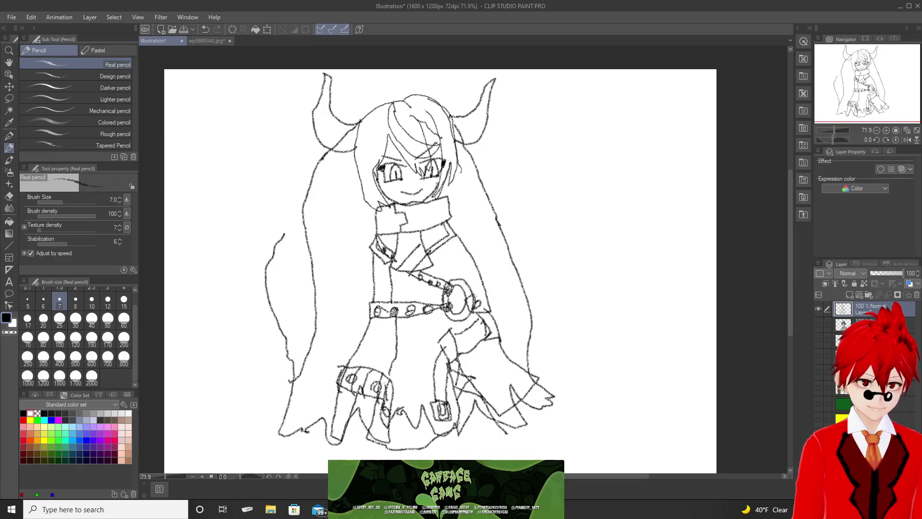
{"action": "left_click_drag", "start_coordinate": [456, 418], "coordinate": [481, 450]}
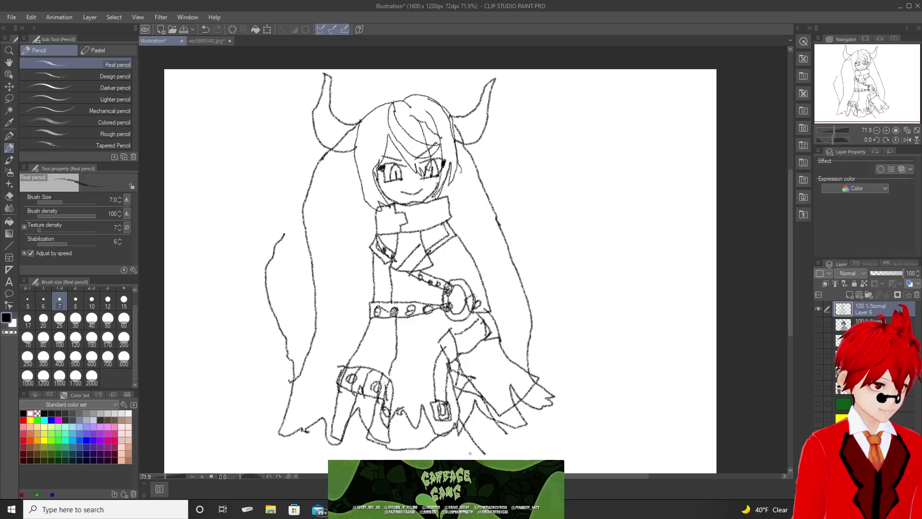
{"action": "mouse_move", "coordinate": [467, 454]}
{"action": "left_mouse_down"}
{"action": "mouse_move", "coordinate": [512, 428]}
{"action": "mouse_move", "coordinate": [481, 422]}
{"action": "mouse_move", "coordinate": [469, 456]}
{"action": "mouse_move", "coordinate": [492, 437]}
{"action": "mouse_move", "coordinate": [502, 444]}
{"action": "left_mouse_up"}
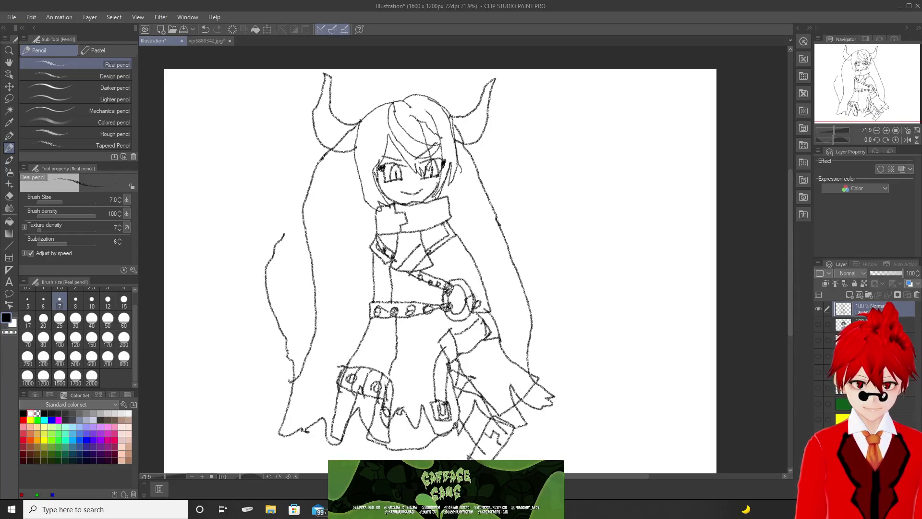
{"action": "mouse_move", "coordinate": [512, 433]}
{"action": "left_mouse_down"}
{"action": "mouse_move", "coordinate": [541, 422]}
{"action": "mouse_move", "coordinate": [556, 435]}
{"action": "mouse_move", "coordinate": [543, 455]}
{"action": "left_mouse_up"}
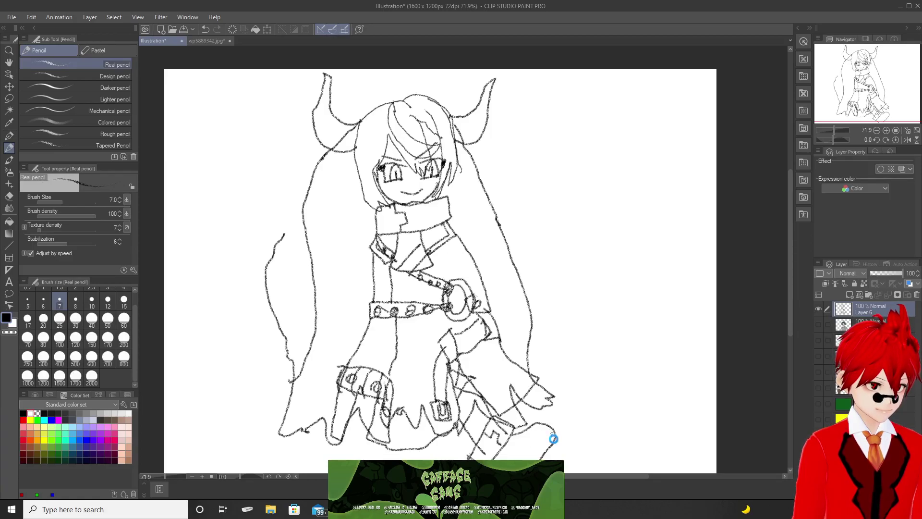
{"action": "left_click_drag", "start_coordinate": [555, 431], "coordinate": [531, 457]}
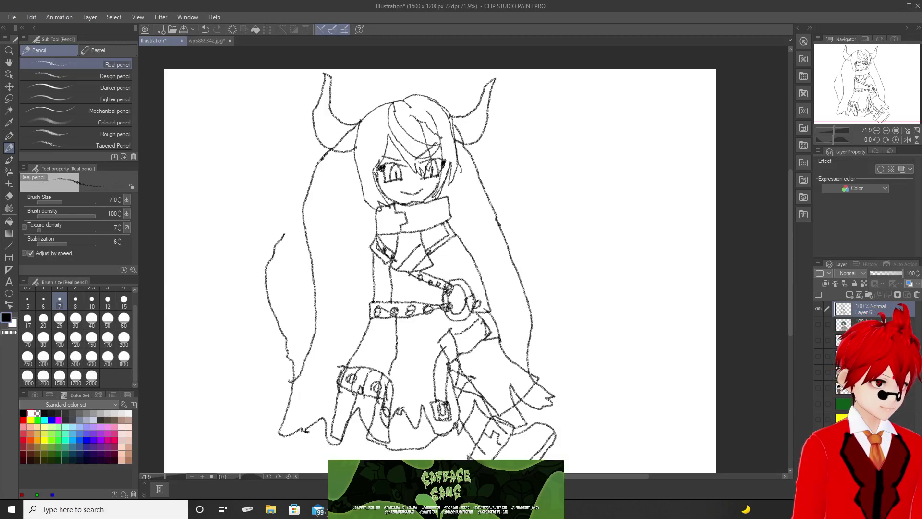
Add a pointed peak above the studded thigh strap and extend the leg lines below it past the hem.
{"action": "left_click_drag", "start_coordinate": [375, 352], "coordinate": [375, 368]}
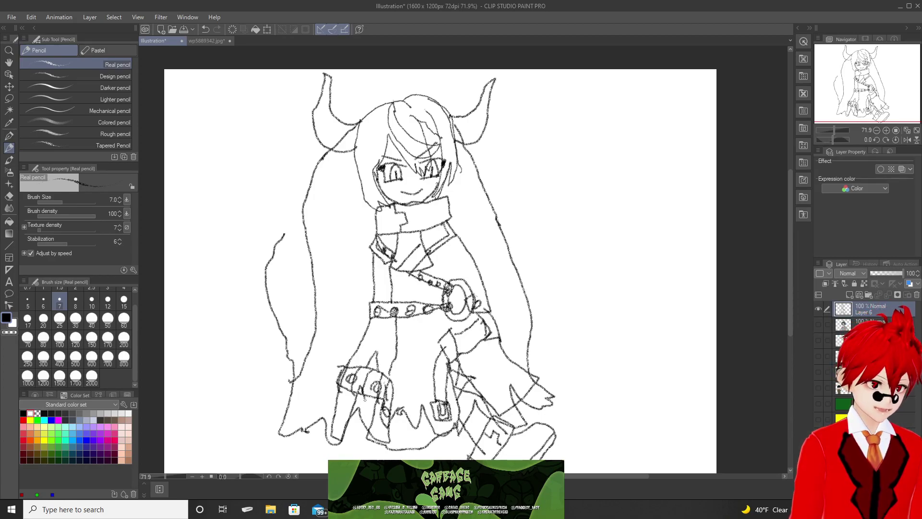
{"action": "mouse_move", "coordinate": [359, 391]}
{"action": "left_mouse_down"}
{"action": "mouse_move", "coordinate": [359, 406]}
{"action": "mouse_move", "coordinate": [378, 409]}
{"action": "mouse_move", "coordinate": [360, 424]}
{"action": "mouse_move", "coordinate": [356, 460]}
{"action": "left_mouse_up"}
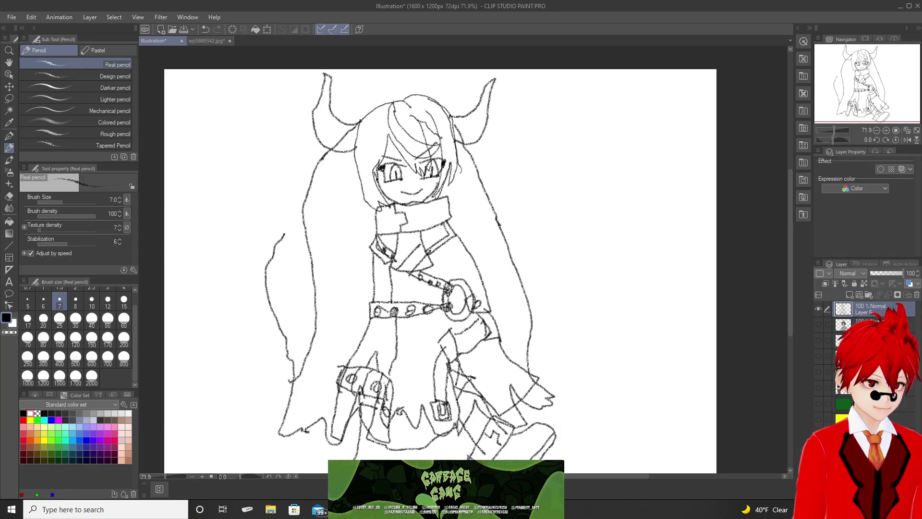
{"action": "left_click_drag", "start_coordinate": [396, 410], "coordinate": [395, 460]}
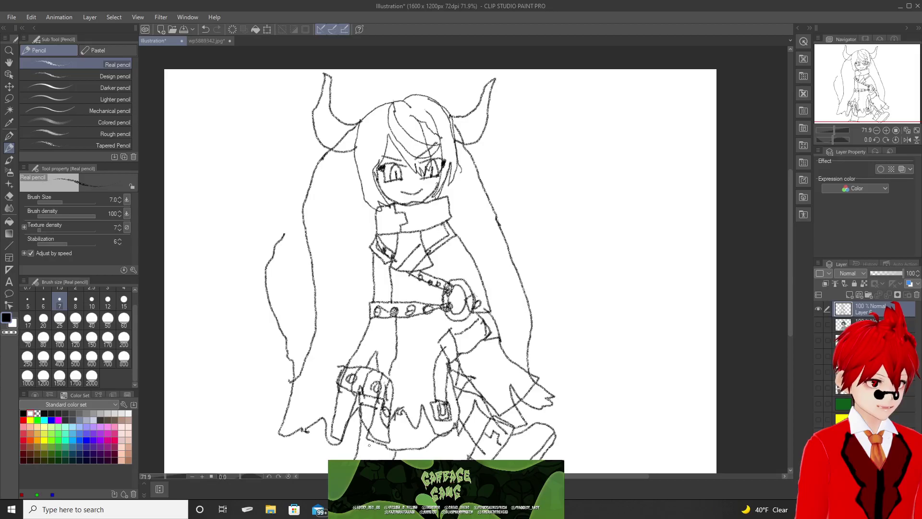
{"action": "left_click_drag", "start_coordinate": [363, 428], "coordinate": [358, 458]}
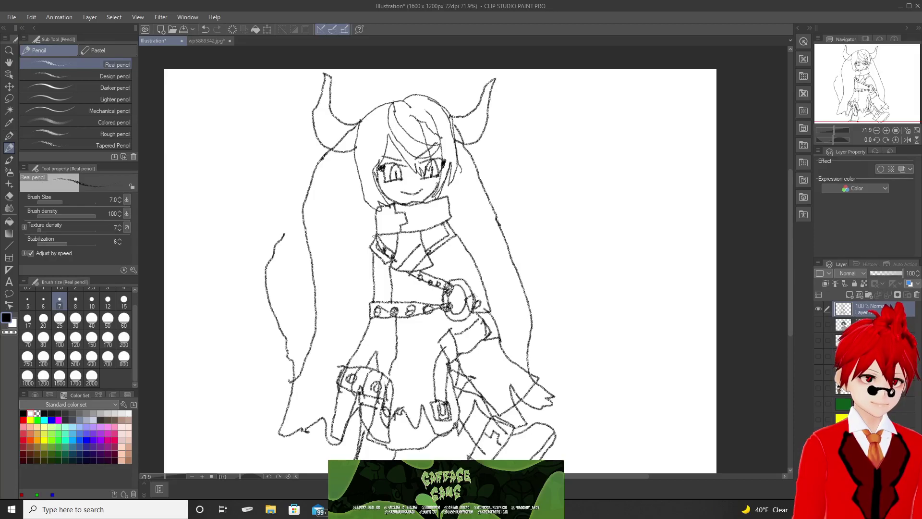
Draw two long sleeves reaching outward from the shoulders, each ending in a large rectangular cuff with a jagged emblem and a rounded hand.
{"action": "mouse_move", "coordinate": [377, 234]}
{"action": "left_mouse_down"}
{"action": "mouse_move", "coordinate": [308, 284]}
{"action": "mouse_move", "coordinate": [229, 304]}
{"action": "mouse_move", "coordinate": [196, 342]}
{"action": "mouse_move", "coordinate": [194, 349]}
{"action": "mouse_move", "coordinate": [232, 370]}
{"action": "mouse_move", "coordinate": [267, 410]}
{"action": "mouse_move", "coordinate": [249, 436]}
{"action": "mouse_move", "coordinate": [238, 445]}
{"action": "mouse_move", "coordinate": [171, 387]}
{"action": "mouse_move", "coordinate": [184, 350]}
{"action": "mouse_move", "coordinate": [202, 352]}
{"action": "mouse_move", "coordinate": [227, 394]}
{"action": "mouse_move", "coordinate": [217, 404]}
{"action": "mouse_move", "coordinate": [193, 411]}
{"action": "left_mouse_up"}
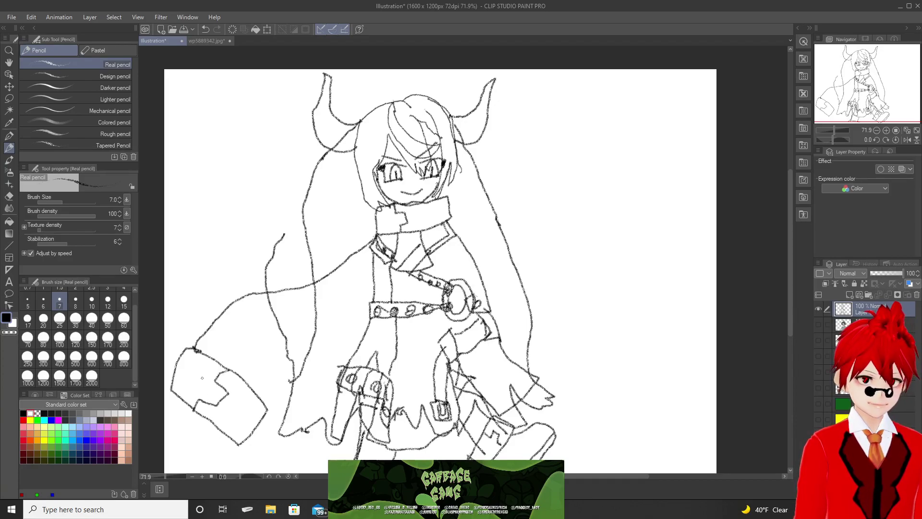
{"action": "mouse_move", "coordinate": [188, 353]}
{"action": "left_mouse_down"}
{"action": "mouse_move", "coordinate": [178, 343]}
{"action": "mouse_move", "coordinate": [166, 353]}
{"action": "mouse_move", "coordinate": [174, 361]}
{"action": "left_mouse_up"}
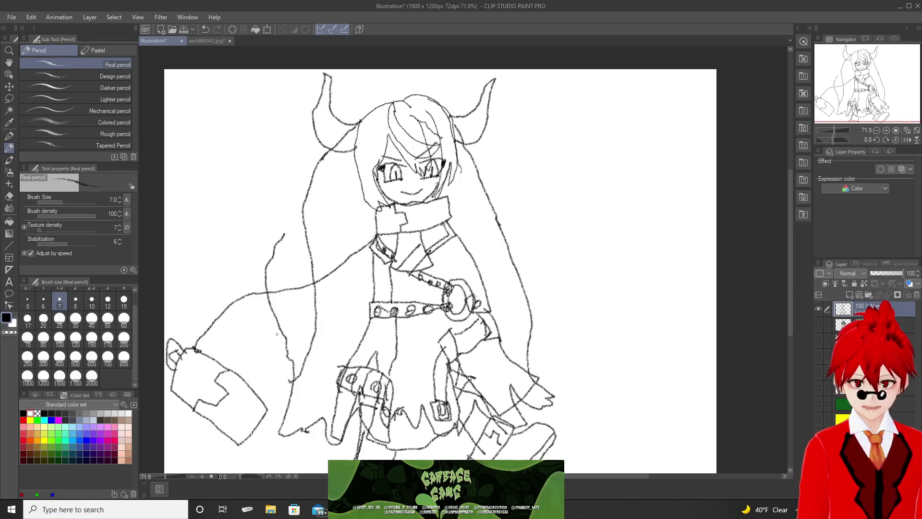
{"action": "mouse_move", "coordinate": [267, 410]}
{"action": "left_mouse_down"}
{"action": "mouse_move", "coordinate": [288, 387]}
{"action": "mouse_move", "coordinate": [308, 384]}
{"action": "mouse_move", "coordinate": [368, 320]}
{"action": "left_mouse_up"}
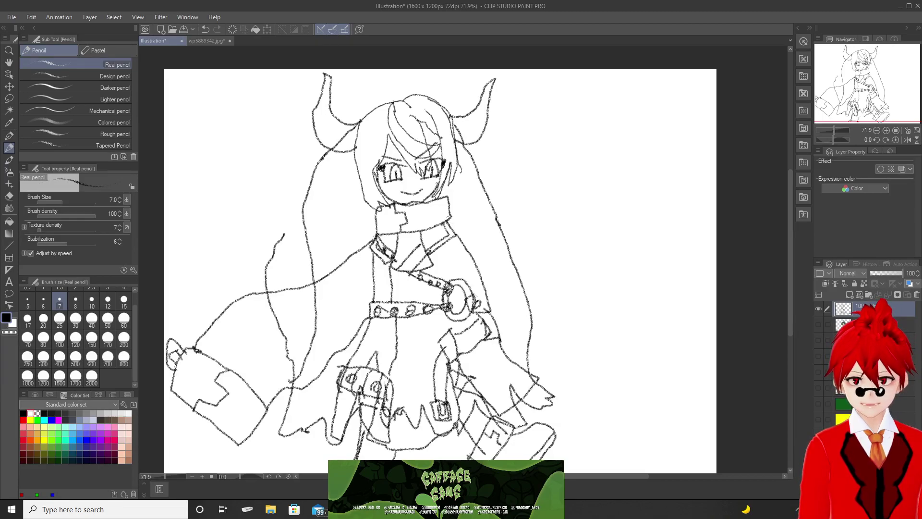
{"action": "mouse_move", "coordinate": [447, 219]}
{"action": "left_mouse_down"}
{"action": "mouse_move", "coordinate": [474, 223]}
{"action": "mouse_move", "coordinate": [545, 268]}
{"action": "mouse_move", "coordinate": [590, 266]}
{"action": "mouse_move", "coordinate": [629, 278]}
{"action": "mouse_move", "coordinate": [589, 330]}
{"action": "mouse_move", "coordinate": [589, 353]}
{"action": "mouse_move", "coordinate": [606, 374]}
{"action": "mouse_move", "coordinate": [655, 293]}
{"action": "mouse_move", "coordinate": [626, 280]}
{"action": "mouse_move", "coordinate": [649, 256]}
{"action": "mouse_move", "coordinate": [665, 283]}
{"action": "mouse_move", "coordinate": [620, 310]}
{"action": "mouse_move", "coordinate": [630, 334]}
{"action": "left_mouse_up"}
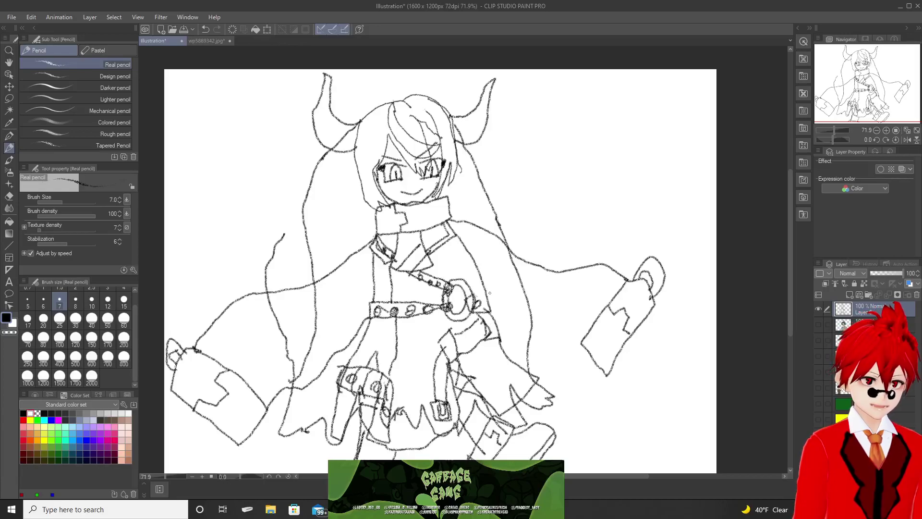
{"action": "left_click_drag", "start_coordinate": [488, 302], "coordinate": [585, 339]}
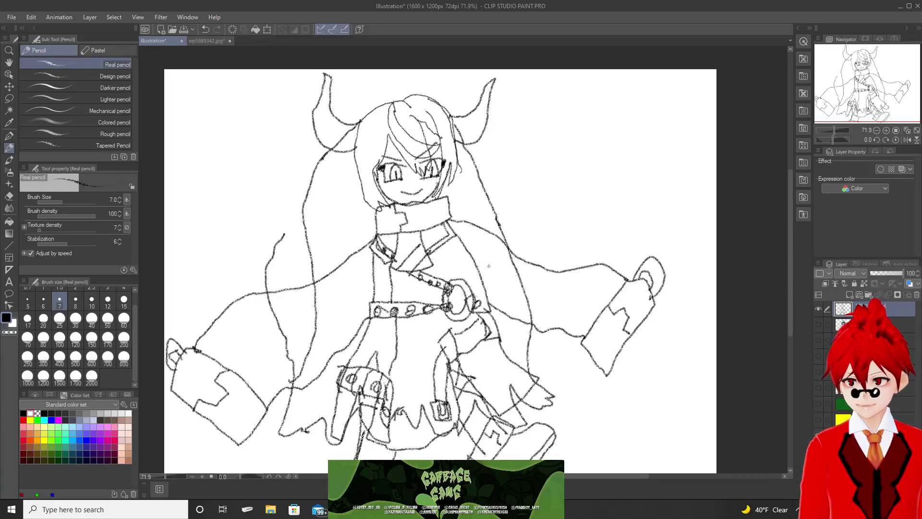
Add curved stripes across the upper sleeve on the ring's side and draw a double-outlined four-pointed star beside that shoulder.
{"action": "mouse_move", "coordinate": [483, 229]}
{"action": "left_mouse_down"}
{"action": "mouse_move", "coordinate": [465, 247]}
{"action": "mouse_move", "coordinate": [480, 257]}
{"action": "mouse_move", "coordinate": [483, 293]}
{"action": "left_mouse_up"}
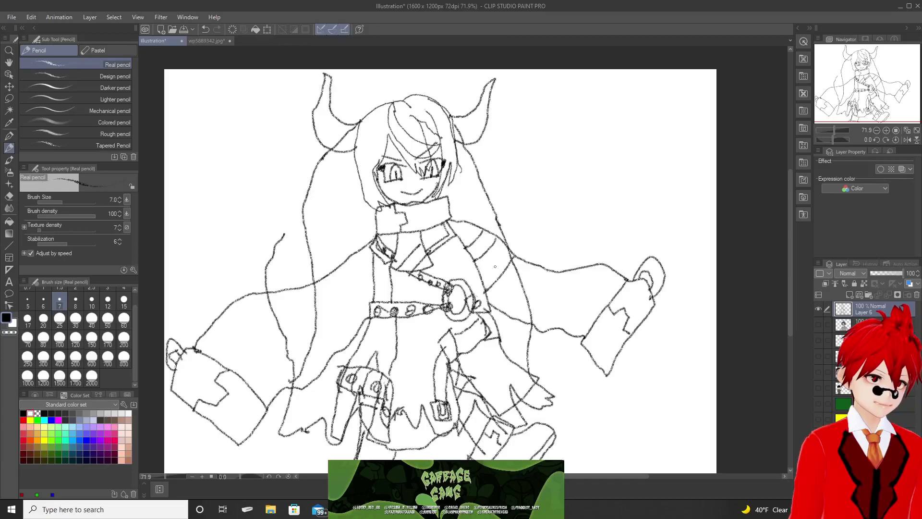
{"action": "left_click_drag", "start_coordinate": [508, 244], "coordinate": [478, 270]}
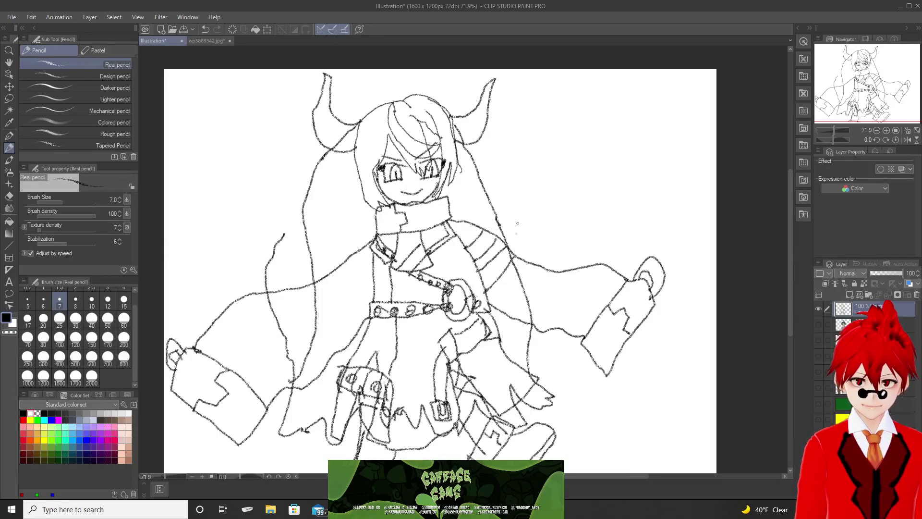
{"action": "mouse_move", "coordinate": [517, 219]}
{"action": "left_mouse_down"}
{"action": "mouse_move", "coordinate": [507, 243]}
{"action": "mouse_move", "coordinate": [526, 240]}
{"action": "mouse_move", "coordinate": [540, 276]}
{"action": "mouse_move", "coordinate": [545, 241]}
{"action": "mouse_move", "coordinate": [576, 215]}
{"action": "mouse_move", "coordinate": [540, 219]}
{"action": "mouse_move", "coordinate": [528, 183]}
{"action": "mouse_move", "coordinate": [523, 190]}
{"action": "mouse_move", "coordinate": [512, 238]}
{"action": "mouse_move", "coordinate": [529, 234]}
{"action": "mouse_move", "coordinate": [510, 239]}
{"action": "mouse_move", "coordinate": [526, 189]}
{"action": "mouse_move", "coordinate": [540, 267]}
{"action": "mouse_move", "coordinate": [543, 236]}
{"action": "mouse_move", "coordinate": [573, 216]}
{"action": "mouse_move", "coordinate": [540, 224]}
{"action": "mouse_move", "coordinate": [528, 200]}
{"action": "left_mouse_up"}
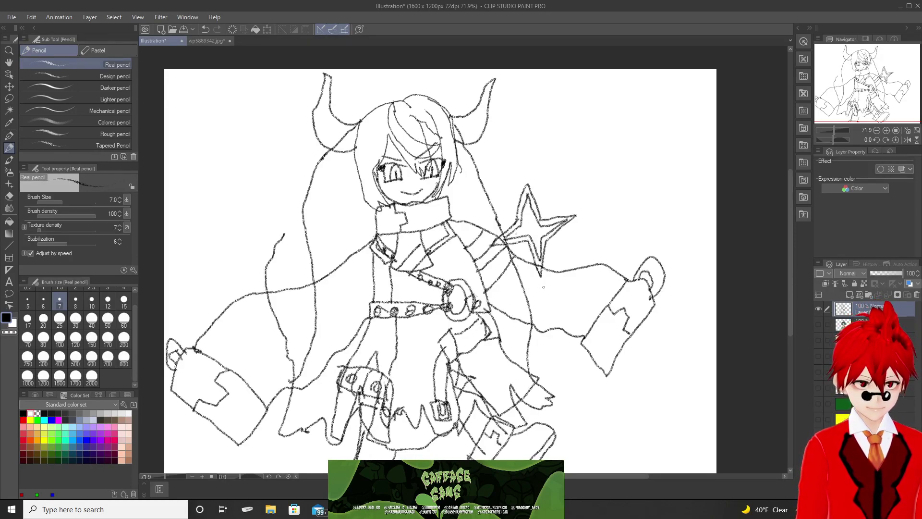
Draw a curved trail of four small crosses below the star and a pointed tuft on top of the head.
{"action": "mouse_move", "coordinate": [541, 285]}
{"action": "left_mouse_down"}
{"action": "mouse_move", "coordinate": [544, 302]}
{"action": "mouse_move", "coordinate": [553, 293]}
{"action": "mouse_move", "coordinate": [544, 295]}
{"action": "mouse_move", "coordinate": [541, 339]}
{"action": "mouse_move", "coordinate": [546, 321]}
{"action": "mouse_move", "coordinate": [541, 339]}
{"action": "mouse_move", "coordinate": [559, 340]}
{"action": "mouse_move", "coordinate": [543, 331]}
{"action": "mouse_move", "coordinate": [533, 365]}
{"action": "mouse_move", "coordinate": [545, 364]}
{"action": "mouse_move", "coordinate": [531, 364]}
{"action": "left_mouse_up"}
{"action": "mouse_move", "coordinate": [542, 359]}
{"action": "left_mouse_down"}
{"action": "mouse_move", "coordinate": [520, 375]}
{"action": "mouse_move", "coordinate": [528, 373]}
{"action": "left_mouse_up"}
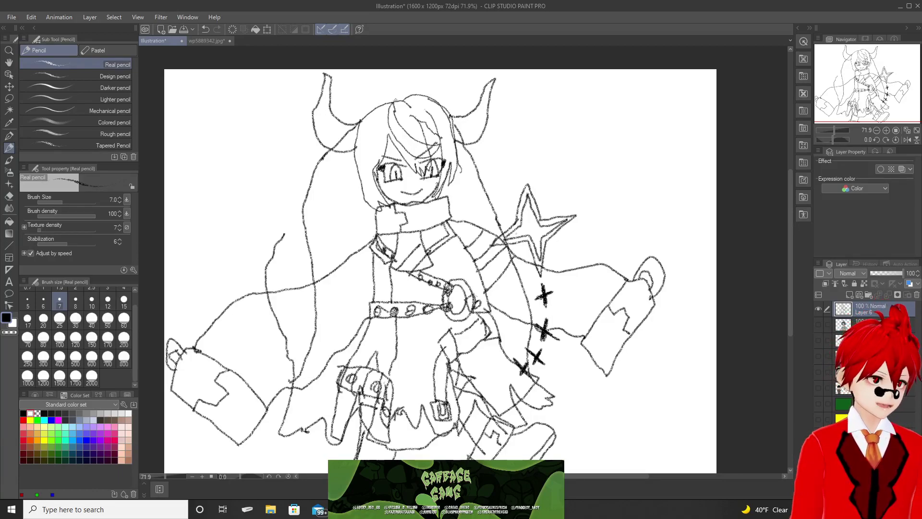
{"action": "mouse_move", "coordinate": [397, 102]}
{"action": "left_mouse_down"}
{"action": "mouse_move", "coordinate": [390, 87]}
{"action": "mouse_move", "coordinate": [407, 74]}
{"action": "mouse_move", "coordinate": [401, 103]}
{"action": "left_mouse_up"}
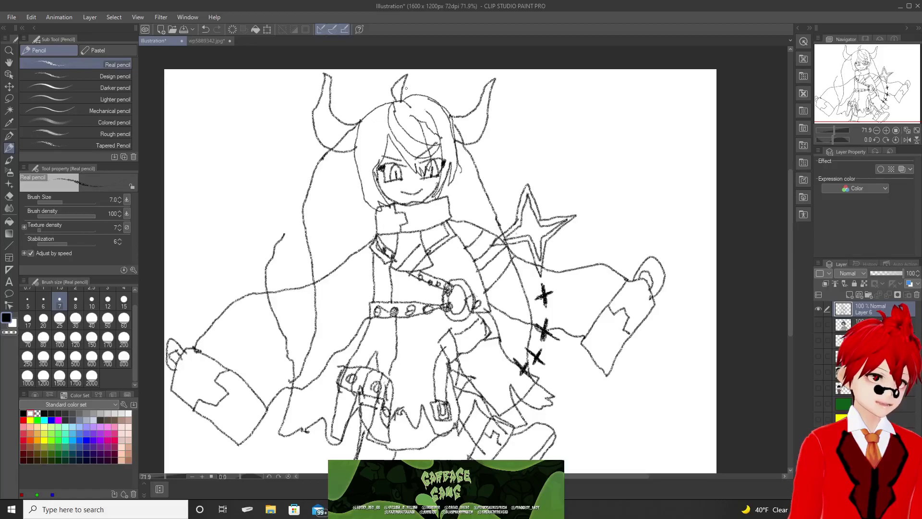
With the Mapping pen, ink the crown, the hair outline on the star's side and the sweeping bangs across the forehead.
{"action": "key", "text": "ctrl+shift+n"}
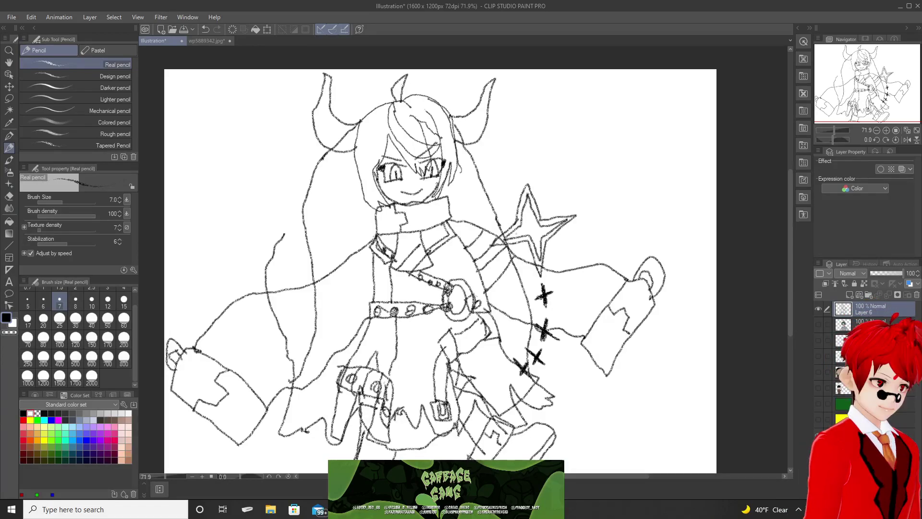
{"action": "left_click", "coordinate": [6, 139]}
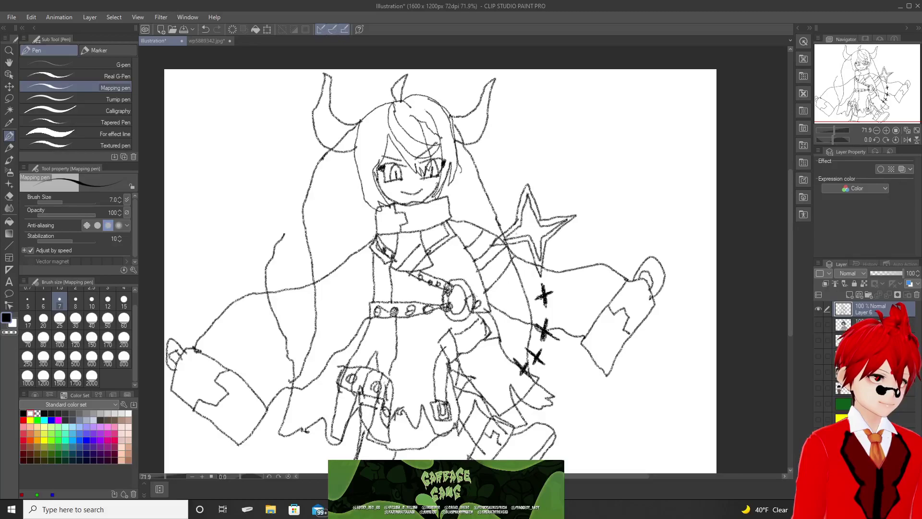
{"action": "mouse_move", "coordinate": [392, 102]}
{"action": "left_mouse_down"}
{"action": "mouse_move", "coordinate": [432, 98]}
{"action": "mouse_move", "coordinate": [450, 115]}
{"action": "mouse_move", "coordinate": [456, 173]}
{"action": "mouse_move", "coordinate": [435, 197]}
{"action": "mouse_move", "coordinate": [435, 140]}
{"action": "mouse_move", "coordinate": [420, 109]}
{"action": "mouse_move", "coordinate": [425, 121]}
{"action": "mouse_move", "coordinate": [416, 110]}
{"action": "mouse_move", "coordinate": [414, 119]}
{"action": "mouse_move", "coordinate": [432, 131]}
{"action": "mouse_move", "coordinate": [417, 122]}
{"action": "left_mouse_up"}
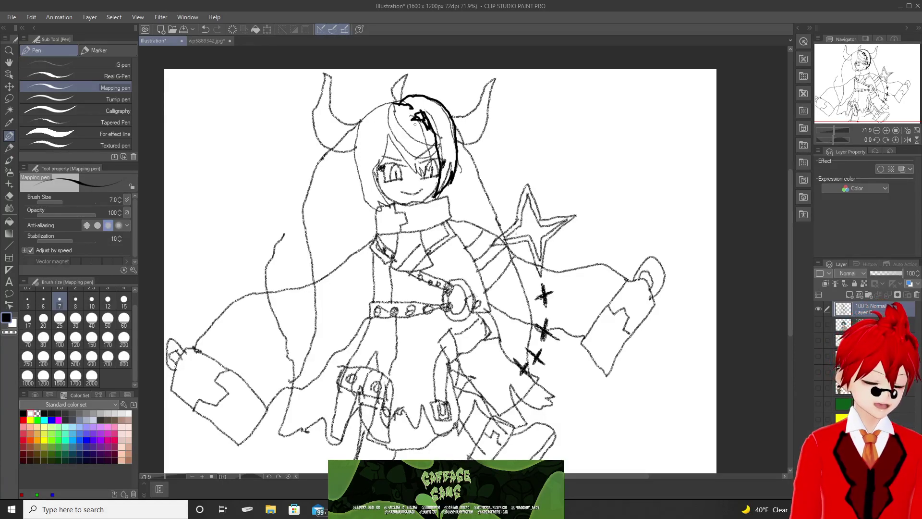
{"action": "left_click_drag", "start_coordinate": [412, 120], "coordinate": [430, 157]}
{"action": "key", "text": "ctrl+z"}
{"action": "mouse_move", "coordinate": [395, 102]}
{"action": "left_mouse_down"}
{"action": "mouse_move", "coordinate": [395, 121]}
{"action": "mouse_move", "coordinate": [435, 144]}
{"action": "mouse_move", "coordinate": [426, 155]}
{"action": "mouse_move", "coordinate": [409, 154]}
{"action": "mouse_move", "coordinate": [387, 103]}
{"action": "left_mouse_up"}
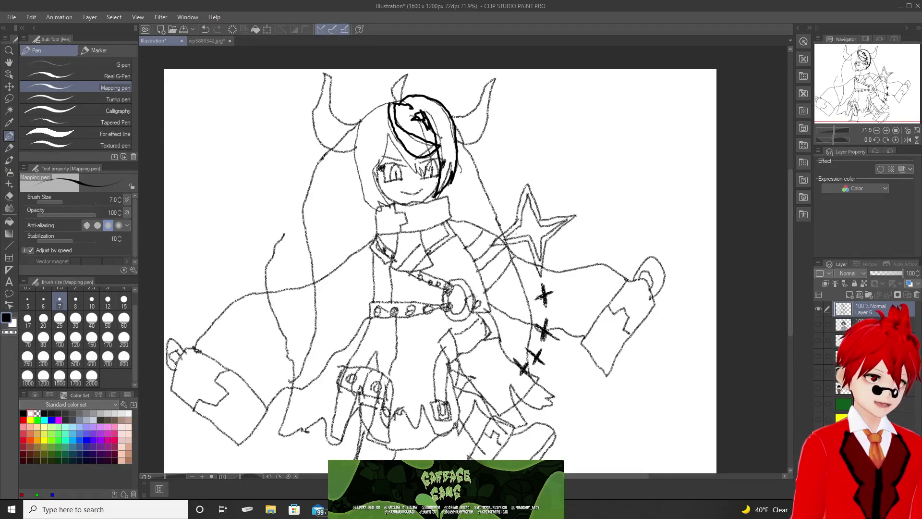
Ink the lower fringe with its jagged tips, thicken the dark strand in the bangs and ink the pointed tuft on top.
{"action": "mouse_move", "coordinate": [386, 133]}
{"action": "left_mouse_down"}
{"action": "mouse_move", "coordinate": [414, 165]}
{"action": "mouse_move", "coordinate": [425, 158]}
{"action": "mouse_move", "coordinate": [430, 168]}
{"action": "left_mouse_up"}
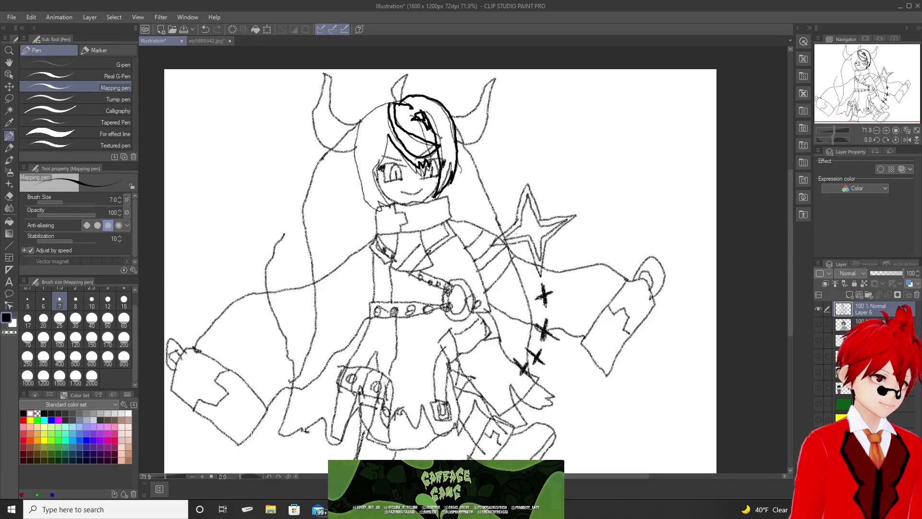
{"action": "left_click_drag", "start_coordinate": [419, 118], "coordinate": [430, 138]}
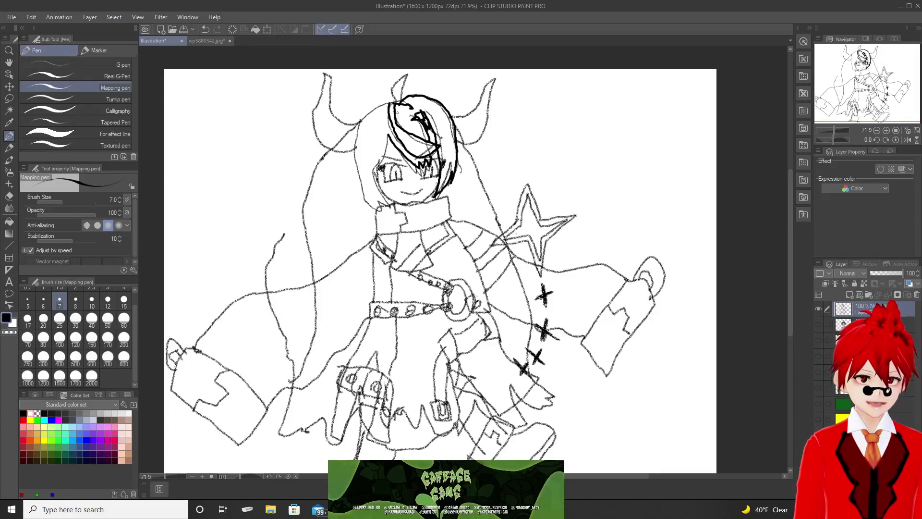
{"action": "mouse_move", "coordinate": [397, 105]}
{"action": "left_mouse_down"}
{"action": "mouse_move", "coordinate": [390, 91]}
{"action": "mouse_move", "coordinate": [403, 73]}
{"action": "mouse_move", "coordinate": [399, 98]}
{"action": "left_mouse_up"}
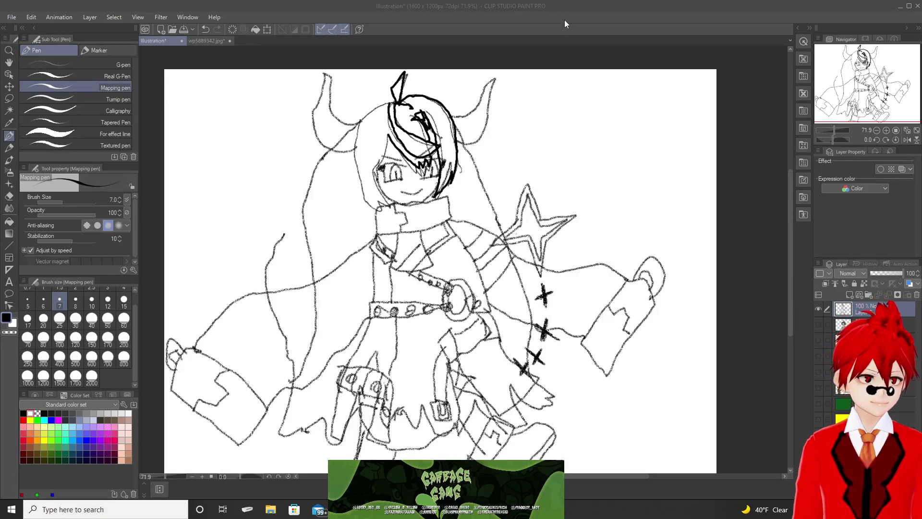
{"action": "left_click", "coordinate": [571, 7]}
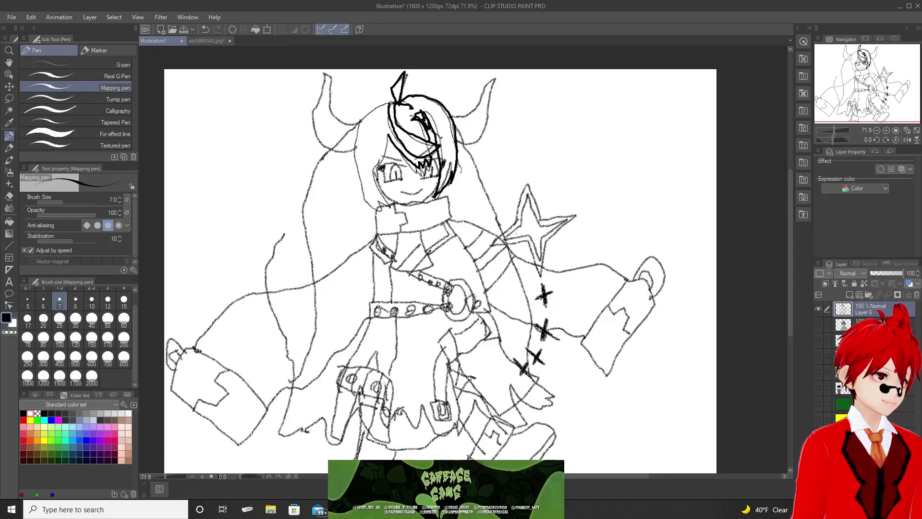
Ink the hair outline on the side away from the star and the jagged locks framing that side of the face.
{"action": "mouse_move", "coordinate": [382, 103]}
{"action": "left_mouse_down"}
{"action": "mouse_move", "coordinate": [364, 130]}
{"action": "mouse_move", "coordinate": [360, 165]}
{"action": "mouse_move", "coordinate": [385, 210]}
{"action": "left_mouse_up"}
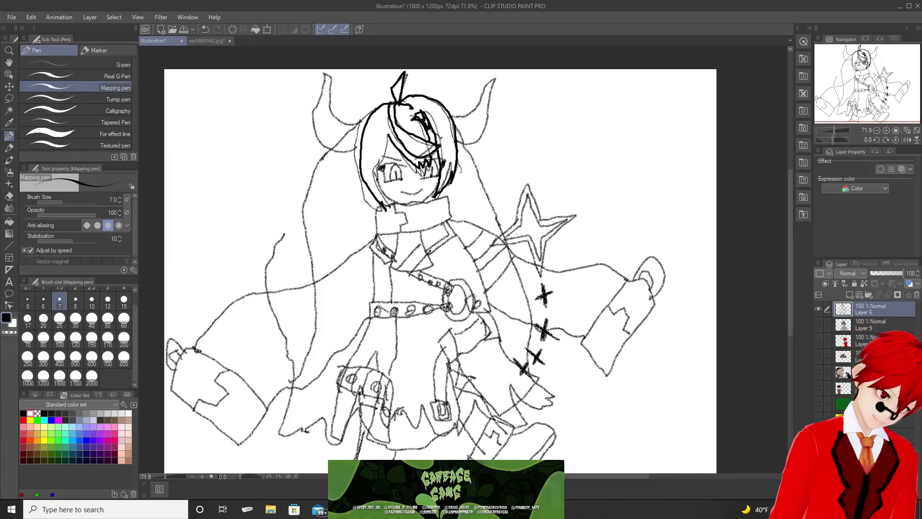
{"action": "mouse_move", "coordinate": [393, 195]}
{"action": "left_mouse_down"}
{"action": "mouse_move", "coordinate": [385, 206]}
{"action": "mouse_move", "coordinate": [383, 194]}
{"action": "left_mouse_up"}
{"action": "mouse_move", "coordinate": [384, 179]}
{"action": "left_mouse_down"}
{"action": "mouse_move", "coordinate": [379, 189]}
{"action": "mouse_move", "coordinate": [375, 180]}
{"action": "left_mouse_up"}
{"action": "left_click_drag", "start_coordinate": [377, 158], "coordinate": [378, 165]}
{"action": "left_click_drag", "start_coordinate": [384, 152], "coordinate": [381, 153]}
{"action": "left_click_drag", "start_coordinate": [385, 143], "coordinate": [384, 147]}
{"action": "left_click_drag", "start_coordinate": [391, 135], "coordinate": [385, 142]}
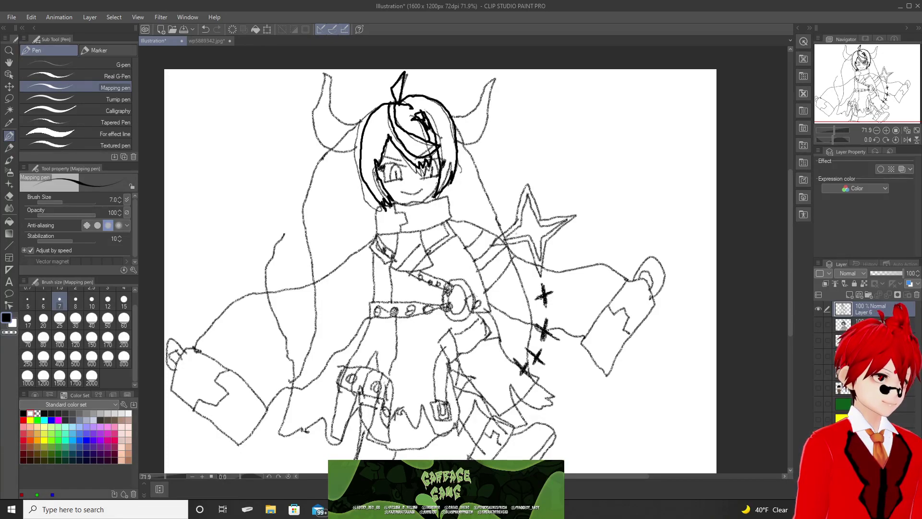
Ink both eyes with dark upper lids, irises and pupils, redoing strokes where needed.
{"action": "mouse_move", "coordinate": [394, 168]}
{"action": "left_mouse_down"}
{"action": "mouse_move", "coordinate": [406, 162]}
{"action": "mouse_move", "coordinate": [384, 178]}
{"action": "mouse_move", "coordinate": [401, 178]}
{"action": "left_mouse_up"}
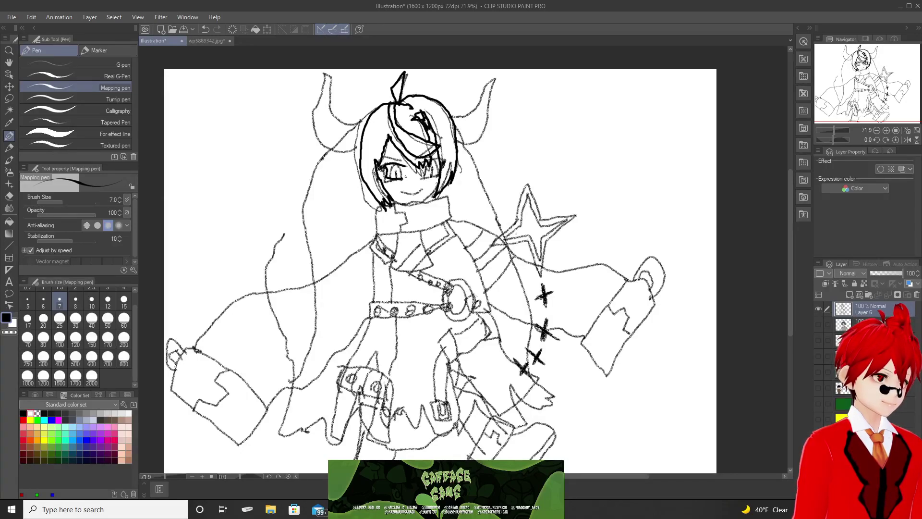
{"action": "key", "text": "ctrl+z"}
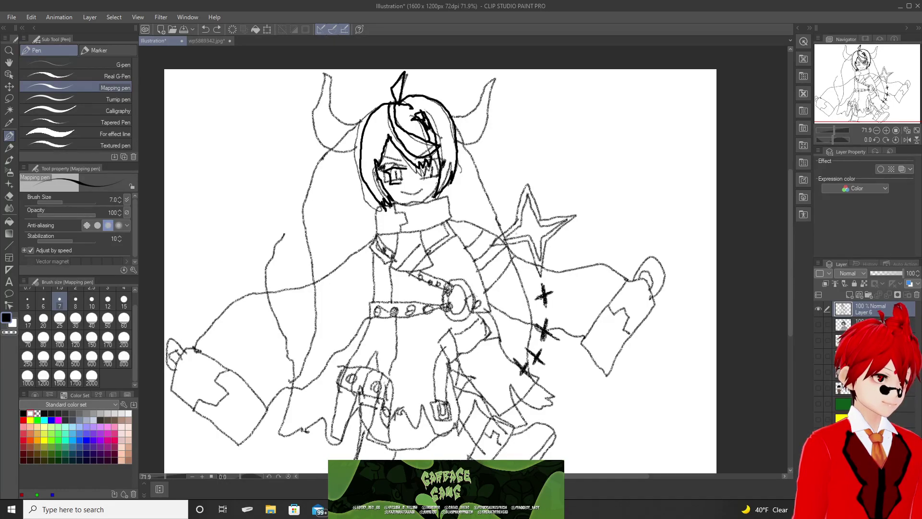
{"action": "key", "text": "ctrl+y"}
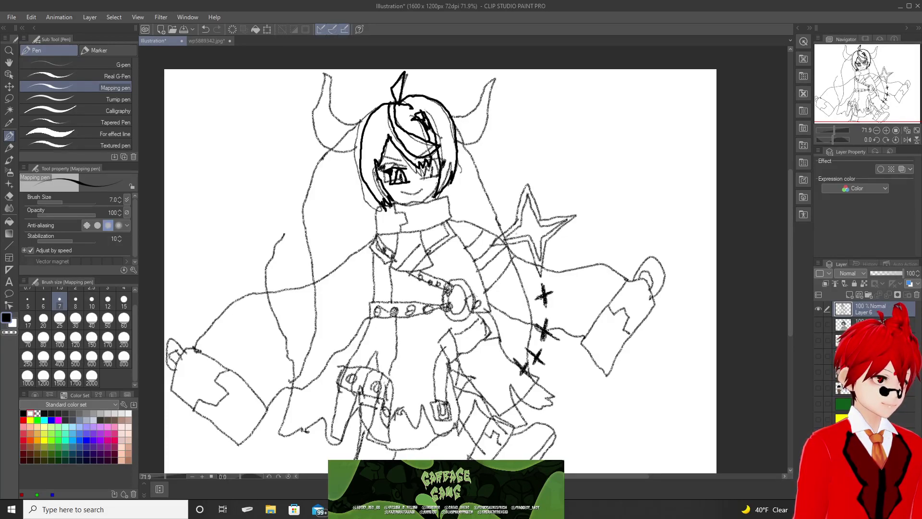
{"action": "key", "text": "ctrl+z"}
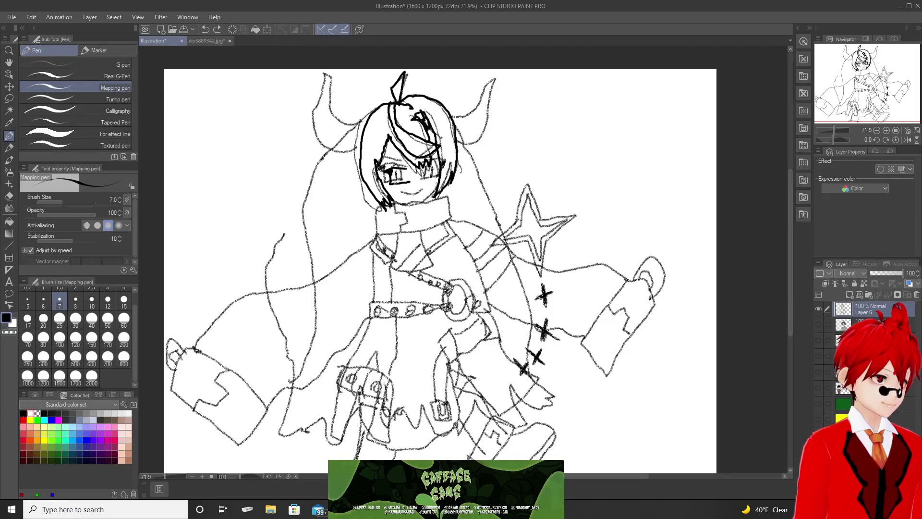
{"action": "left_click_drag", "start_coordinate": [404, 172], "coordinate": [407, 180]}
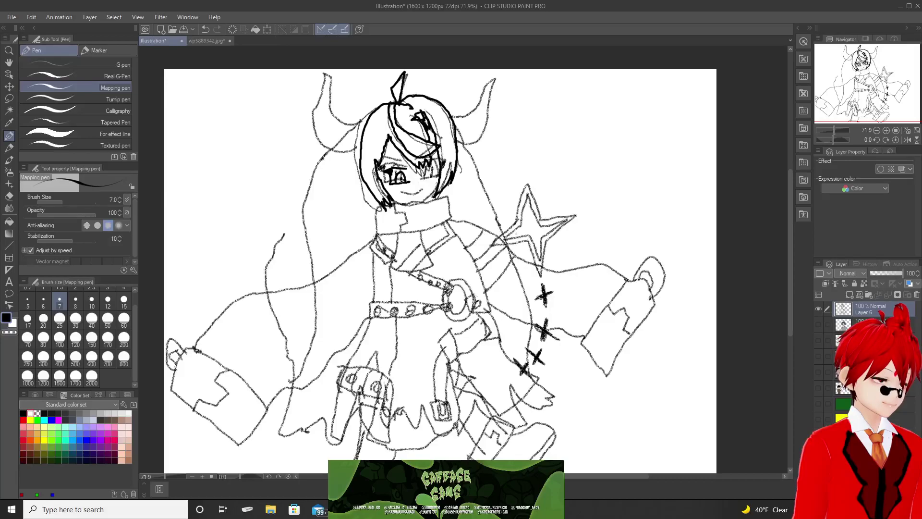
{"action": "key", "text": "ctrl+z"}
{"action": "key", "text": "ctrl+z"}
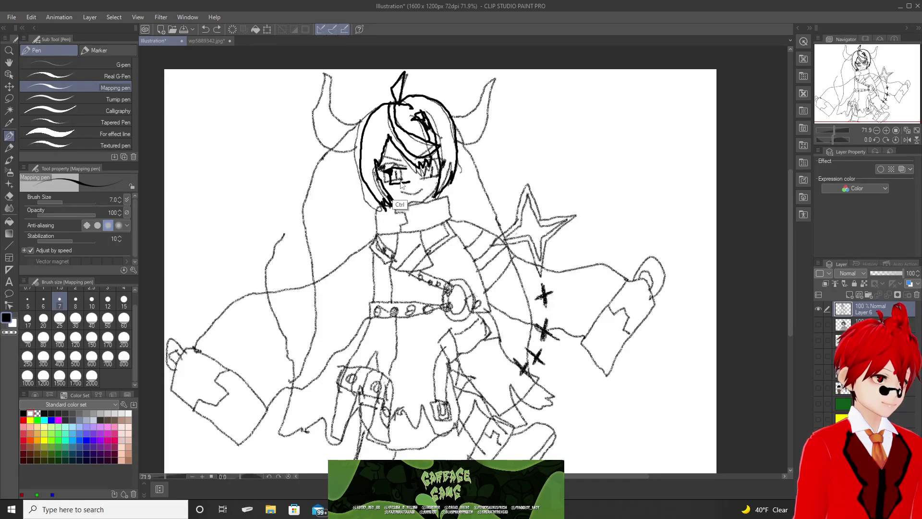
{"action": "key", "text": "ctrl+y"}
{"action": "key", "text": "ctrl+y"}
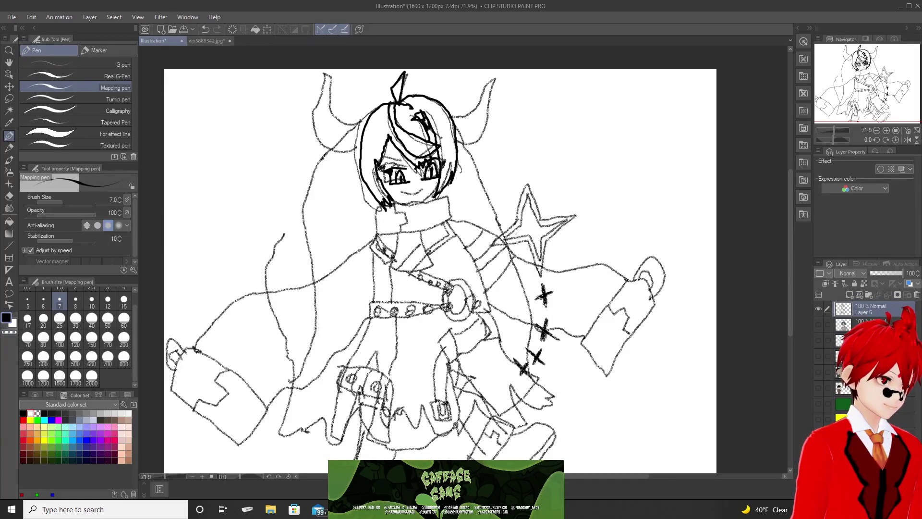
Ink the slanted eyebrow above the eye farther from the star, comparing the face with and without the latest strokes.
{"action": "left_click_drag", "start_coordinate": [384, 163], "coordinate": [402, 160]}
{"action": "key", "text": "ctrl+z"}
{"action": "key", "text": "ctrl+z"}
{"action": "key", "text": "ctrl+y"}
{"action": "key", "text": "ctrl+y"}
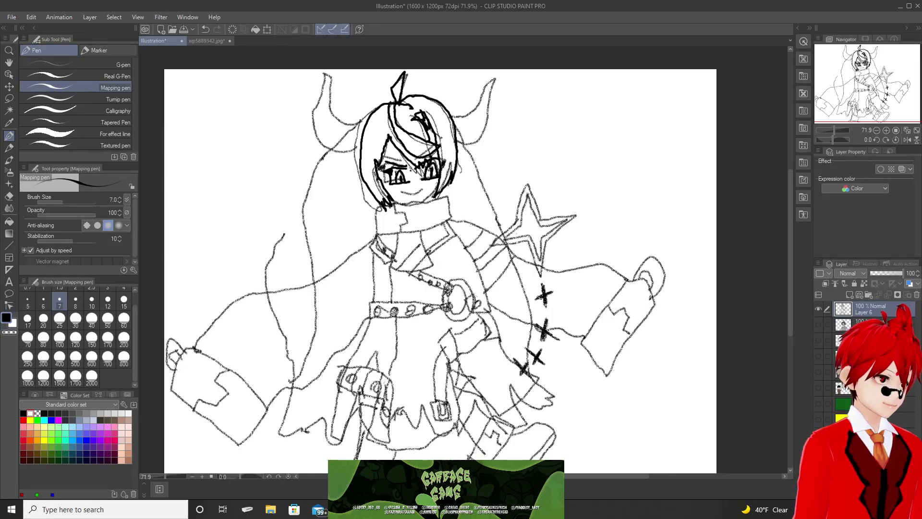
Ink the curved smile and the small nose mark, undoing and redrawing the mouth stroke until it fits the face.
{"action": "key", "text": "ctrl+z"}
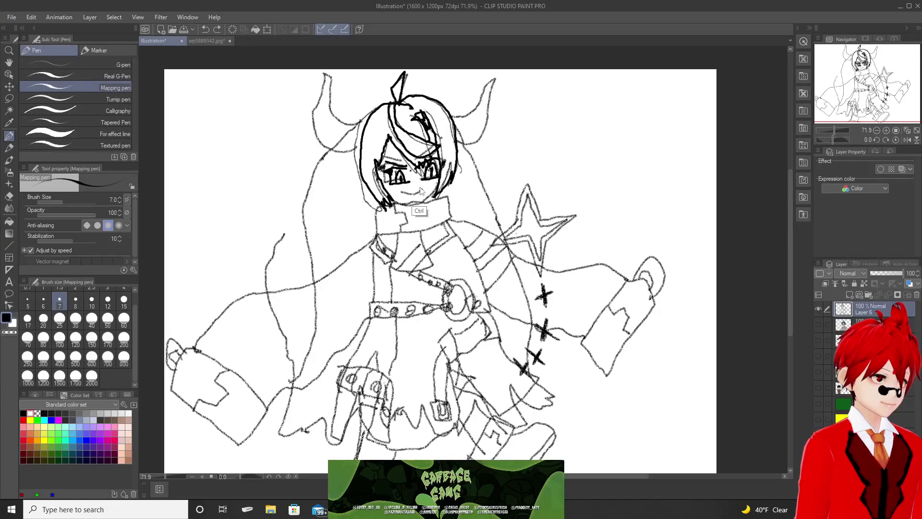
{"action": "key", "text": "ctrl+z"}
{"action": "key", "text": "ctrl+z"}
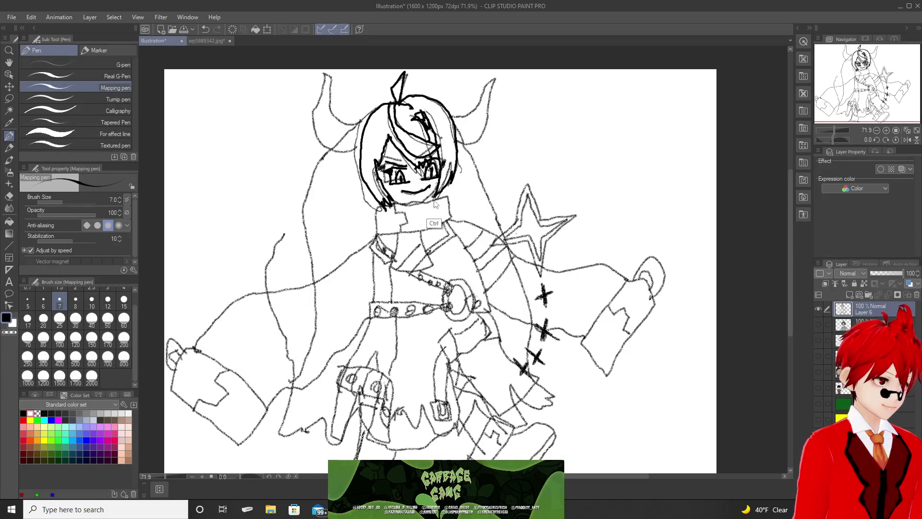
{"action": "key", "text": "ctrl+z"}
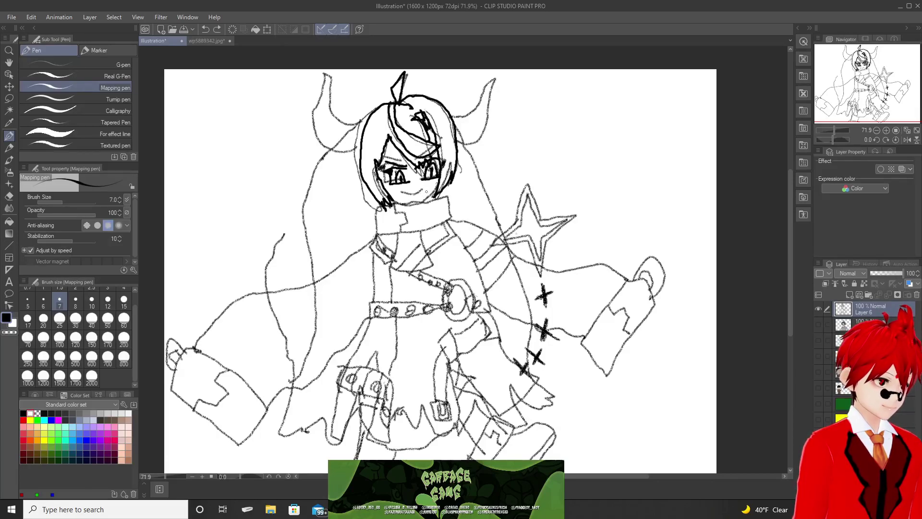
{"action": "key", "text": "ctrl+z"}
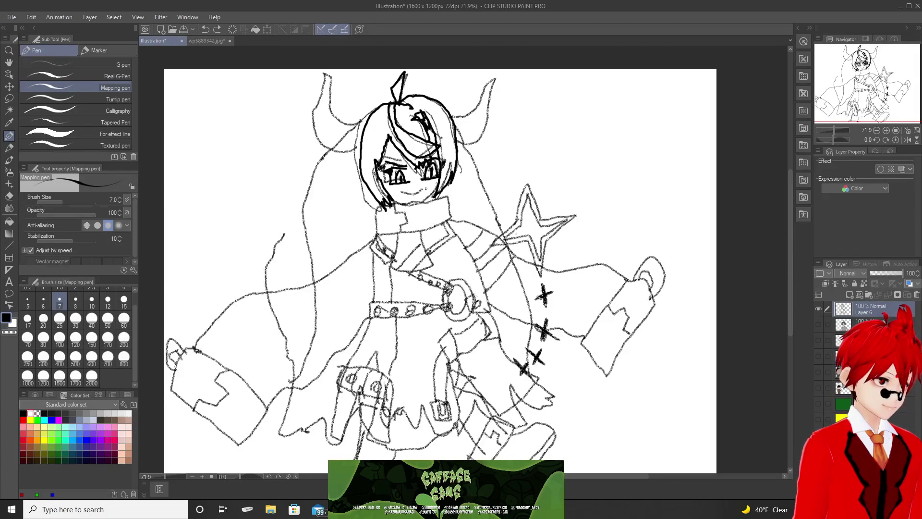
{"action": "left_click_drag", "start_coordinate": [406, 218], "coordinate": [421, 226]}
{"action": "key", "text": "ctrl+z"}
{"action": "left_click_drag", "start_coordinate": [401, 193], "coordinate": [425, 189]}
{"action": "key", "text": "ctrl+z"}
{"action": "key", "text": "ctrl+z"}
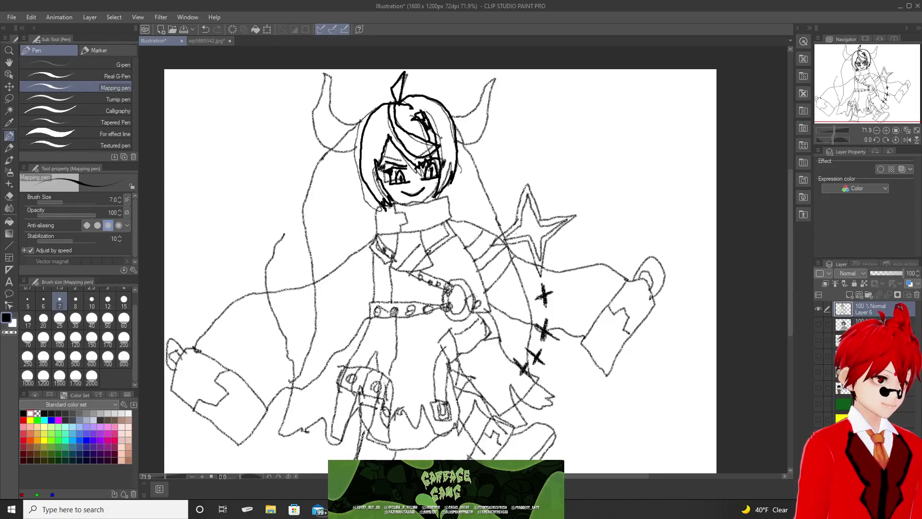
Ink the chin line between the side locks and the wide collar below it with its jagged emblem.
{"action": "mouse_move", "coordinate": [390, 199]}
{"action": "left_mouse_down"}
{"action": "mouse_move", "coordinate": [398, 207]}
{"action": "mouse_move", "coordinate": [391, 206]}
{"action": "mouse_move", "coordinate": [447, 195]}
{"action": "left_mouse_up"}
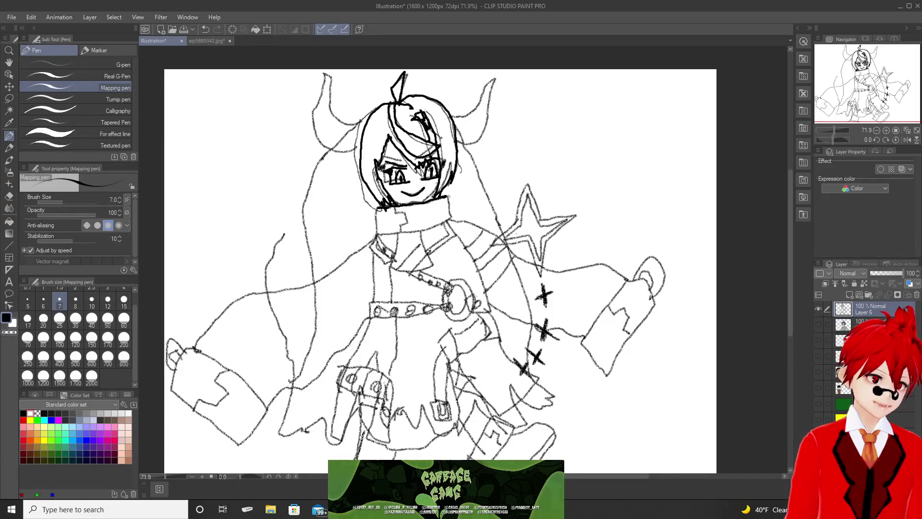
{"action": "key", "text": "ctrl+z"}
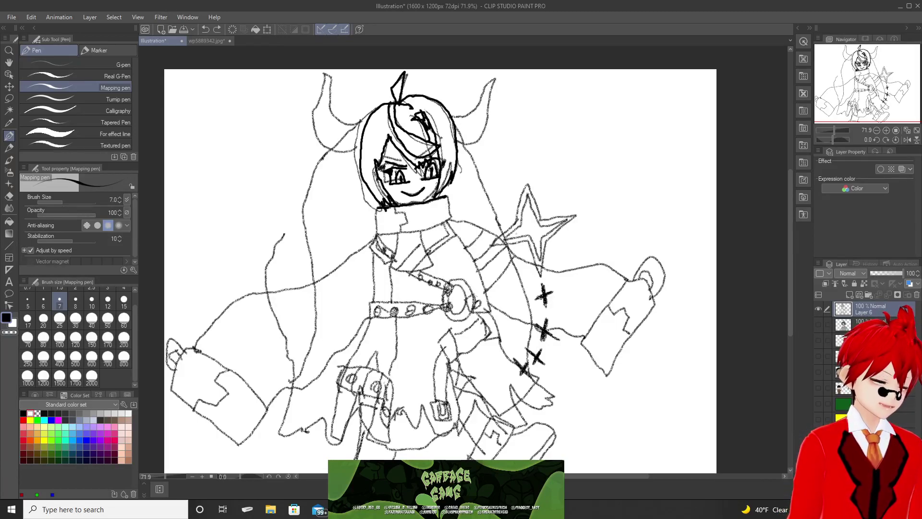
{"action": "key", "text": "ctrl+y"}
{"action": "key", "text": "ctrl+z"}
{"action": "key", "text": "ctrl+y"}
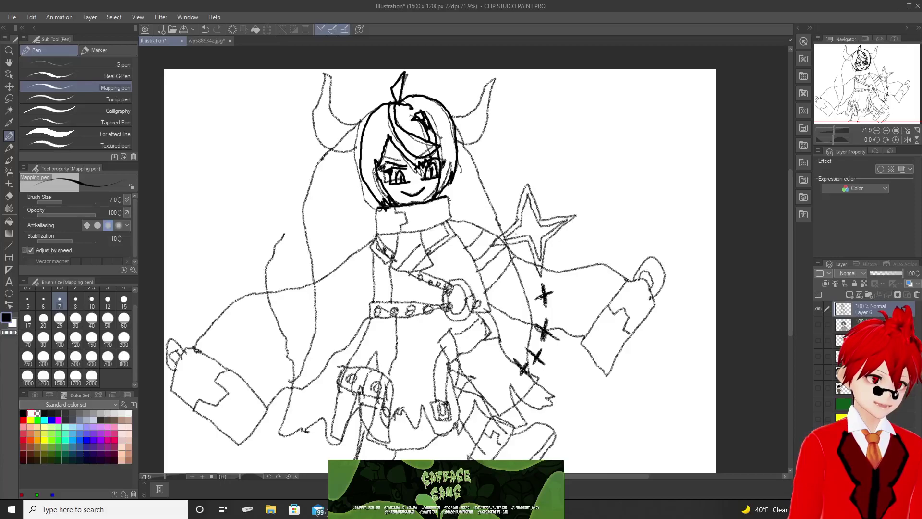
{"action": "mouse_move", "coordinate": [446, 196]}
{"action": "left_mouse_down"}
{"action": "mouse_move", "coordinate": [452, 219]}
{"action": "mouse_move", "coordinate": [422, 232]}
{"action": "mouse_move", "coordinate": [382, 234]}
{"action": "mouse_move", "coordinate": [379, 205]}
{"action": "mouse_move", "coordinate": [407, 214]}
{"action": "mouse_move", "coordinate": [402, 230]}
{"action": "left_mouse_up"}
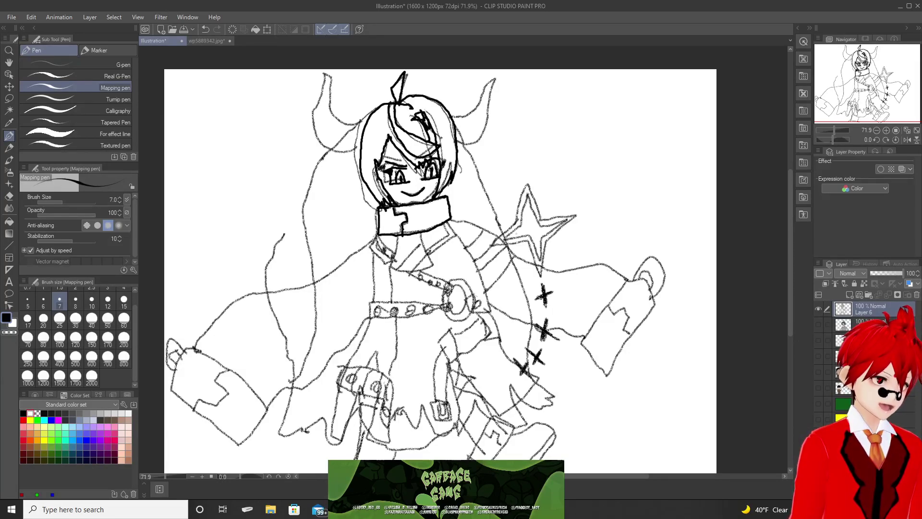
Ink the long sleeve on the side away from the star, including both edges, the large cuff outline and the finger lines.
{"action": "mouse_move", "coordinate": [378, 235]}
{"action": "left_mouse_down"}
{"action": "mouse_move", "coordinate": [315, 283]}
{"action": "mouse_move", "coordinate": [233, 300]}
{"action": "mouse_move", "coordinate": [195, 347]}
{"action": "left_mouse_up"}
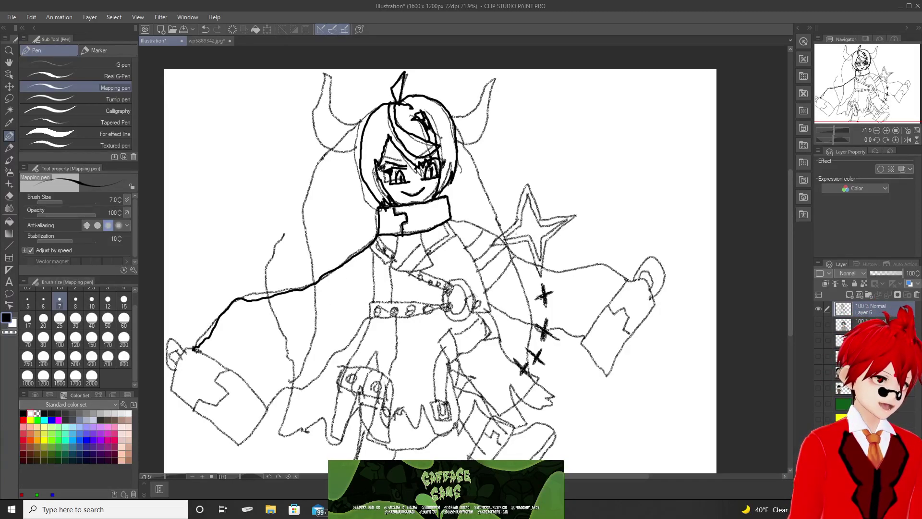
{"action": "mouse_move", "coordinate": [194, 348]}
{"action": "left_mouse_down"}
{"action": "mouse_move", "coordinate": [242, 375]}
{"action": "mouse_move", "coordinate": [271, 411]}
{"action": "mouse_move", "coordinate": [242, 443]}
{"action": "mouse_move", "coordinate": [226, 442]}
{"action": "mouse_move", "coordinate": [175, 410]}
{"action": "mouse_move", "coordinate": [192, 390]}
{"action": "left_mouse_up"}
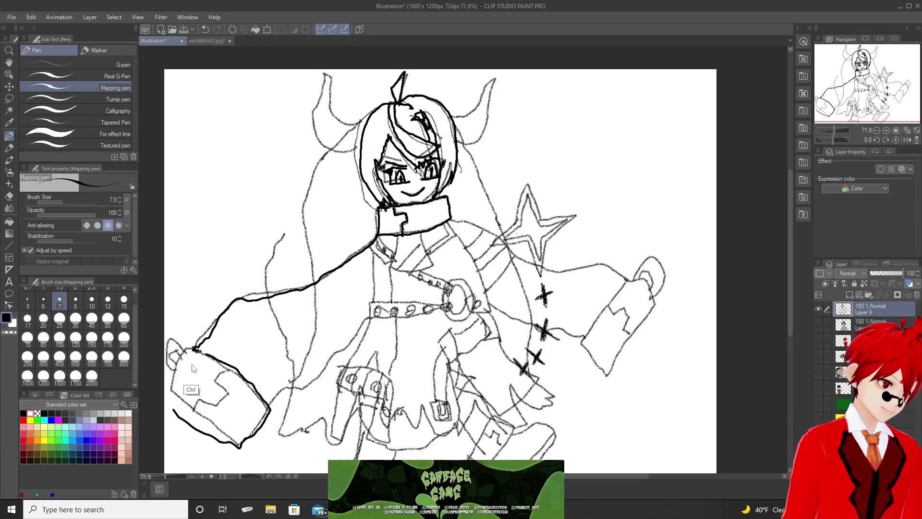
{"action": "key", "text": "ctrl+z"}
{"action": "mouse_move", "coordinate": [192, 348]}
{"action": "left_mouse_down"}
{"action": "mouse_move", "coordinate": [244, 377]}
{"action": "mouse_move", "coordinate": [267, 403]}
{"action": "mouse_move", "coordinate": [270, 413]}
{"action": "mouse_move", "coordinate": [240, 446]}
{"action": "mouse_move", "coordinate": [176, 396]}
{"action": "mouse_move", "coordinate": [170, 377]}
{"action": "mouse_move", "coordinate": [188, 346]}
{"action": "mouse_move", "coordinate": [176, 349]}
{"action": "mouse_move", "coordinate": [169, 369]}
{"action": "mouse_move", "coordinate": [175, 357]}
{"action": "left_mouse_up"}
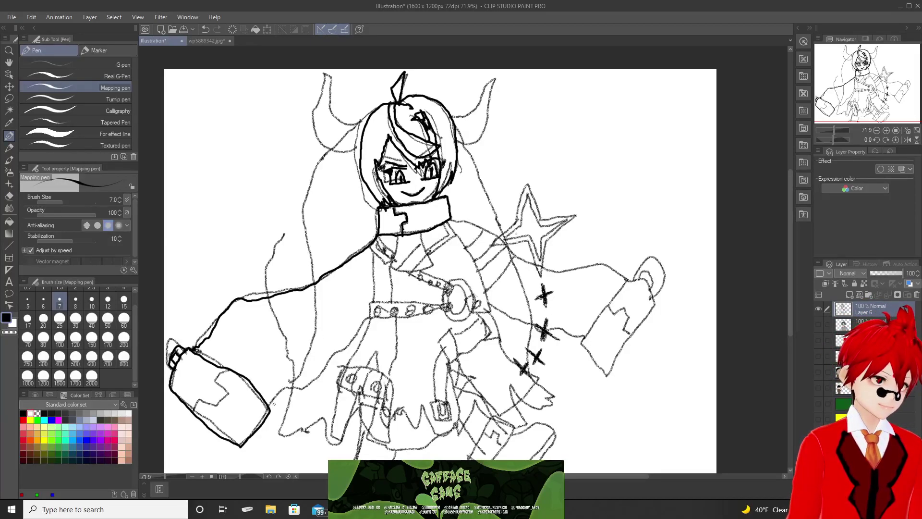
{"action": "mouse_move", "coordinate": [269, 409]}
{"action": "left_mouse_down"}
{"action": "mouse_move", "coordinate": [274, 391]}
{"action": "mouse_move", "coordinate": [315, 373]}
{"action": "mouse_move", "coordinate": [367, 320]}
{"action": "left_mouse_up"}
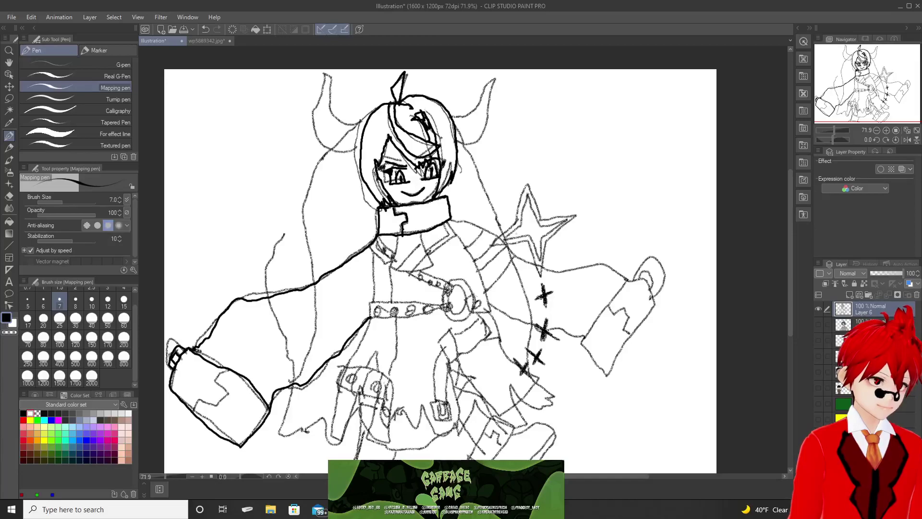
Ink the pointed chest panel under the collar and fill its diagonal stripes in black.
{"action": "mouse_move", "coordinate": [367, 246]}
{"action": "left_mouse_down"}
{"action": "mouse_move", "coordinate": [403, 273]}
{"action": "mouse_move", "coordinate": [432, 274]}
{"action": "mouse_move", "coordinate": [422, 231]}
{"action": "mouse_move", "coordinate": [396, 266]}
{"action": "mouse_move", "coordinate": [416, 255]}
{"action": "mouse_move", "coordinate": [399, 268]}
{"action": "mouse_move", "coordinate": [420, 269]}
{"action": "mouse_move", "coordinate": [412, 274]}
{"action": "left_mouse_up"}
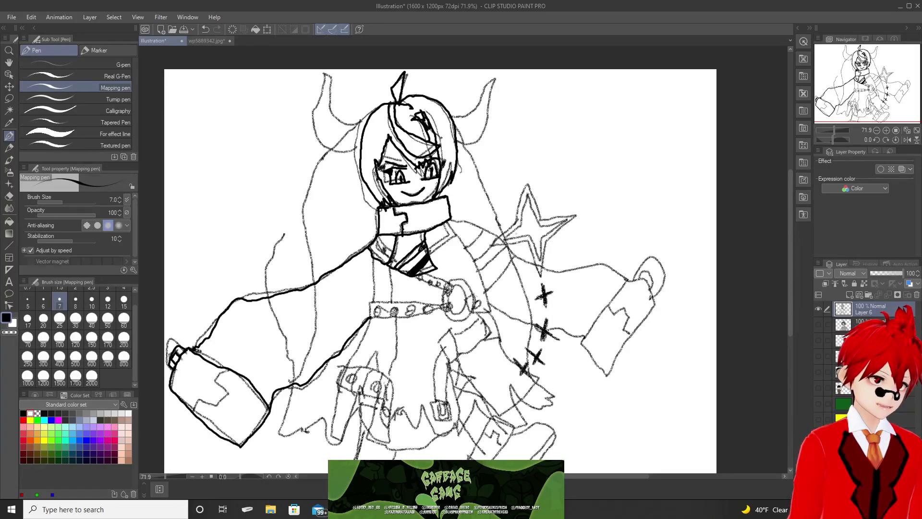
{"action": "left_click_drag", "start_coordinate": [419, 248], "coordinate": [397, 268]}
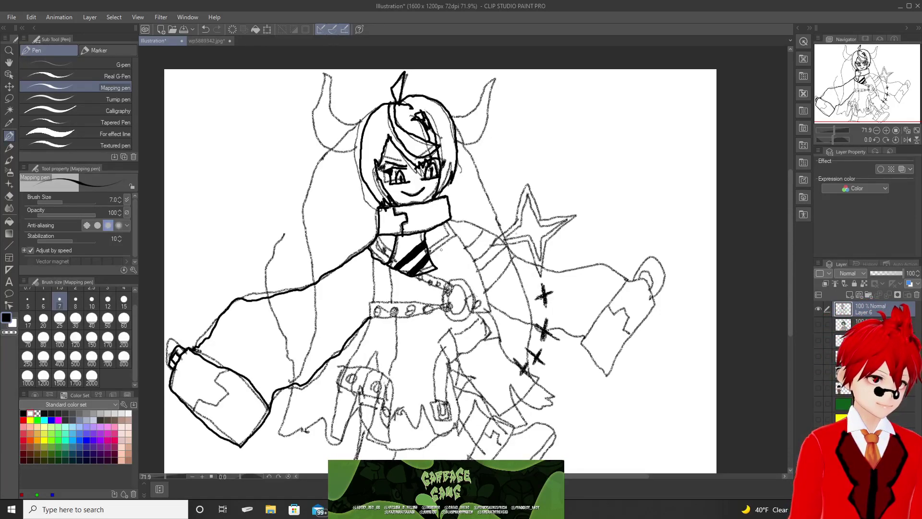
Ink the open lapels on both sides of the striped chest panel and add dark detail marks to the one opposite the star.
{"action": "mouse_move", "coordinate": [429, 257]}
{"action": "left_mouse_down"}
{"action": "mouse_move", "coordinate": [455, 237]}
{"action": "mouse_move", "coordinate": [446, 220]}
{"action": "mouse_move", "coordinate": [431, 249]}
{"action": "left_mouse_up"}
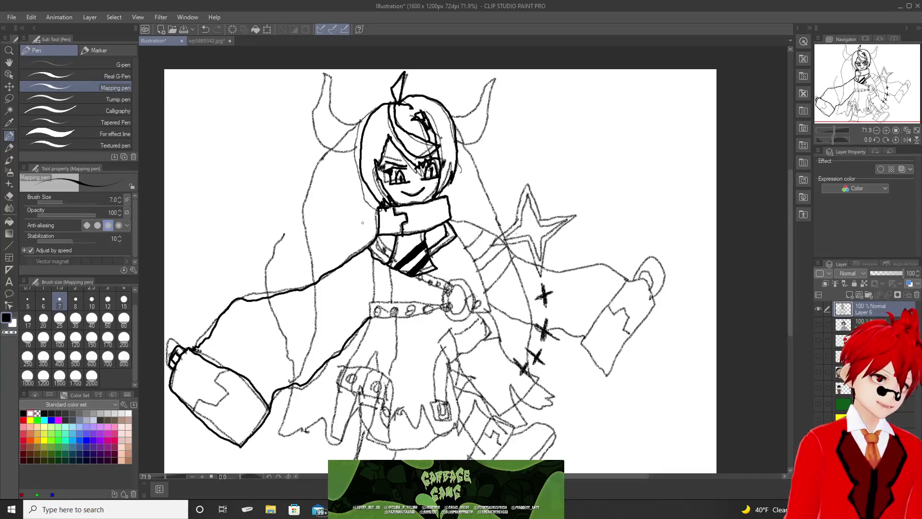
{"action": "left_click_drag", "start_coordinate": [377, 233], "coordinate": [391, 256]}
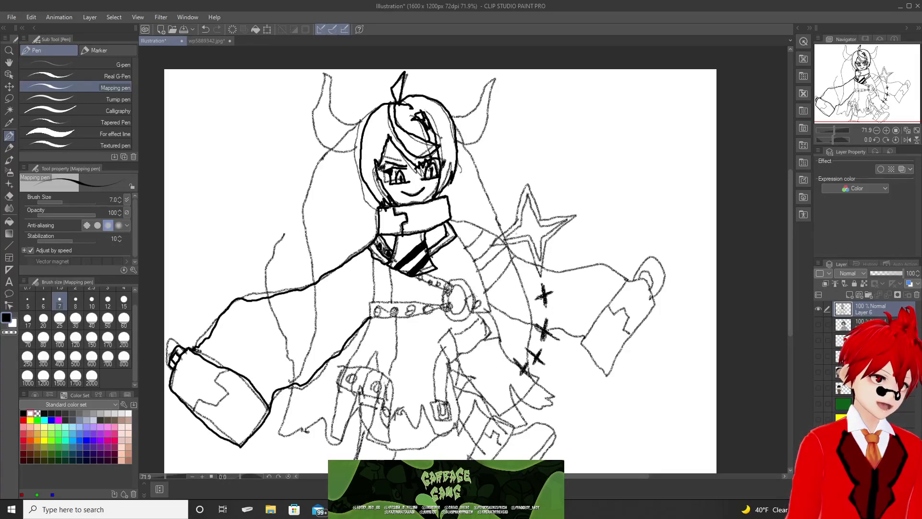
{"action": "left_click_drag", "start_coordinate": [375, 249], "coordinate": [384, 261]}
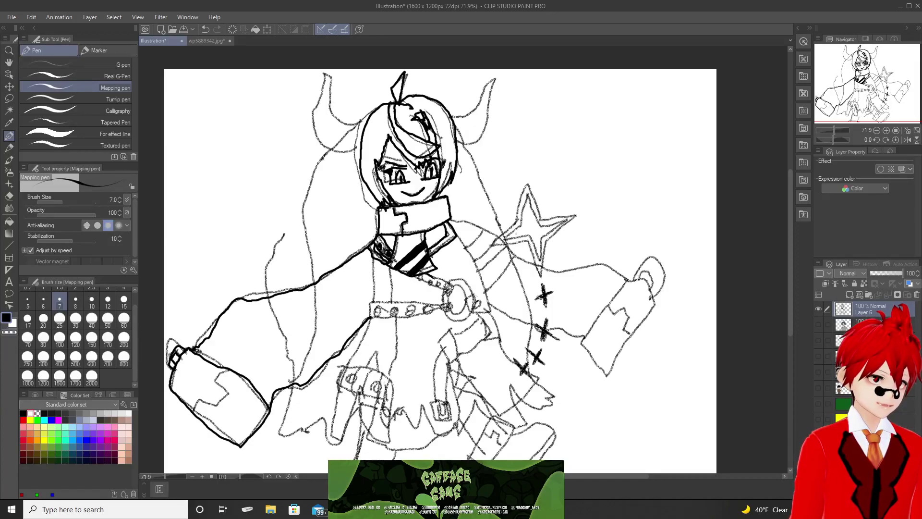
Ink the short chain running down from the striped chest panel and the large round ring buckle at its end.
{"action": "mouse_move", "coordinate": [442, 284]}
{"action": "left_mouse_down"}
{"action": "mouse_move", "coordinate": [446, 294]}
{"action": "mouse_move", "coordinate": [449, 284]}
{"action": "left_mouse_up"}
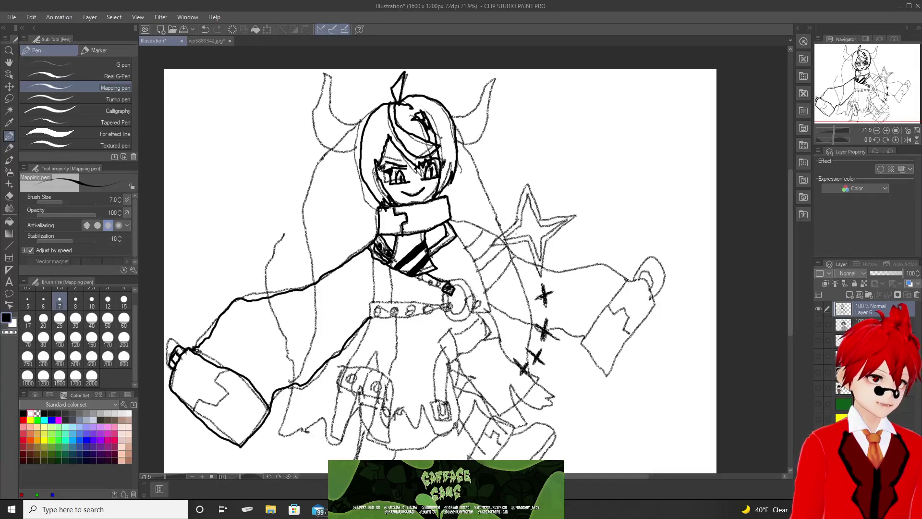
{"action": "mouse_move", "coordinate": [442, 288]}
{"action": "left_mouse_down"}
{"action": "mouse_move", "coordinate": [418, 275]}
{"action": "mouse_move", "coordinate": [432, 279]}
{"action": "left_mouse_up"}
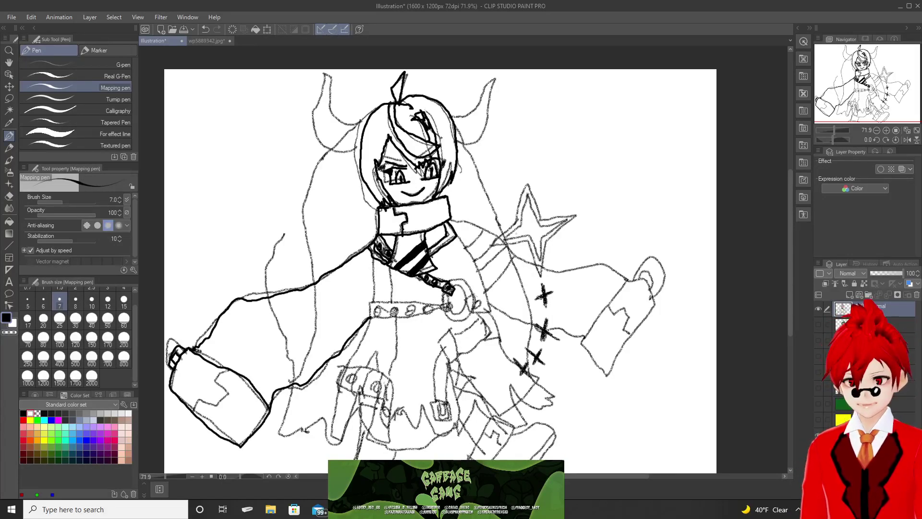
{"action": "mouse_move", "coordinate": [450, 281]}
{"action": "left_mouse_down"}
{"action": "mouse_move", "coordinate": [473, 287]}
{"action": "mouse_move", "coordinate": [473, 311]}
{"action": "mouse_move", "coordinate": [476, 291]}
{"action": "mouse_move", "coordinate": [482, 308]}
{"action": "mouse_move", "coordinate": [466, 286]}
{"action": "left_mouse_up"}
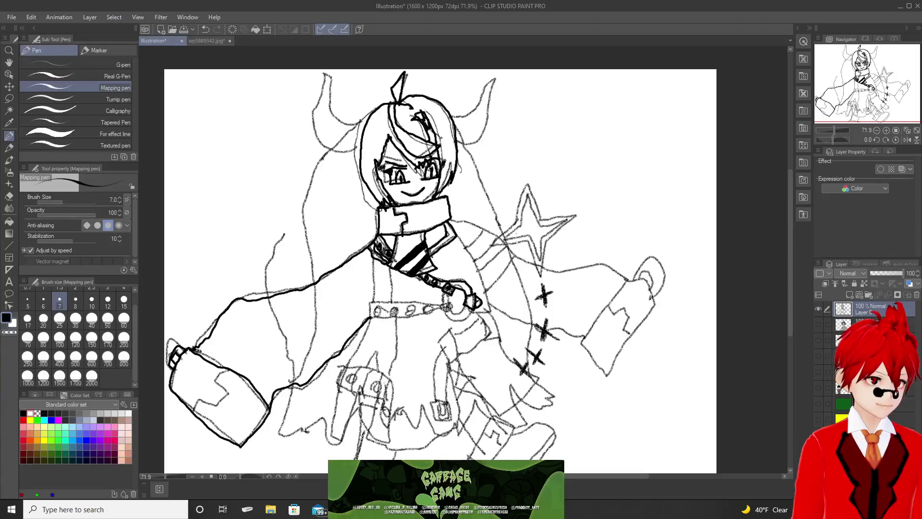
{"action": "mouse_move", "coordinate": [450, 315]}
{"action": "left_mouse_down"}
{"action": "mouse_move", "coordinate": [451, 300]}
{"action": "mouse_move", "coordinate": [440, 313]}
{"action": "left_mouse_up"}
{"action": "left_click_drag", "start_coordinate": [441, 314], "coordinate": [452, 304]}
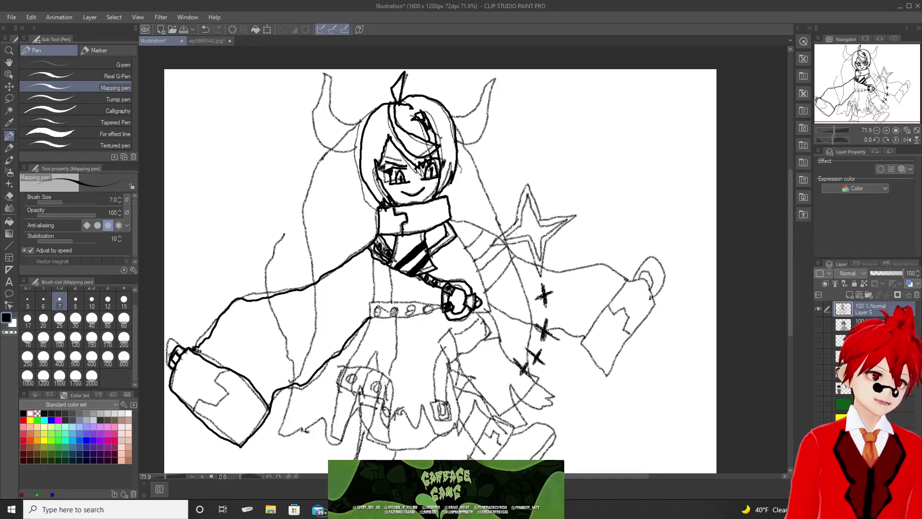
Ink the waist belt with its row of round studs and the vertical torso lines between the belt and chest.
{"action": "mouse_move", "coordinate": [426, 319]}
{"action": "left_mouse_down"}
{"action": "mouse_move", "coordinate": [377, 322]}
{"action": "mouse_move", "coordinate": [369, 302]}
{"action": "mouse_move", "coordinate": [443, 302]}
{"action": "mouse_move", "coordinate": [423, 312]}
{"action": "mouse_move", "coordinate": [433, 315]}
{"action": "mouse_move", "coordinate": [404, 310]}
{"action": "mouse_move", "coordinate": [415, 315]}
{"action": "mouse_move", "coordinate": [411, 305]}
{"action": "mouse_move", "coordinate": [373, 318]}
{"action": "mouse_move", "coordinate": [381, 305]}
{"action": "left_mouse_up"}
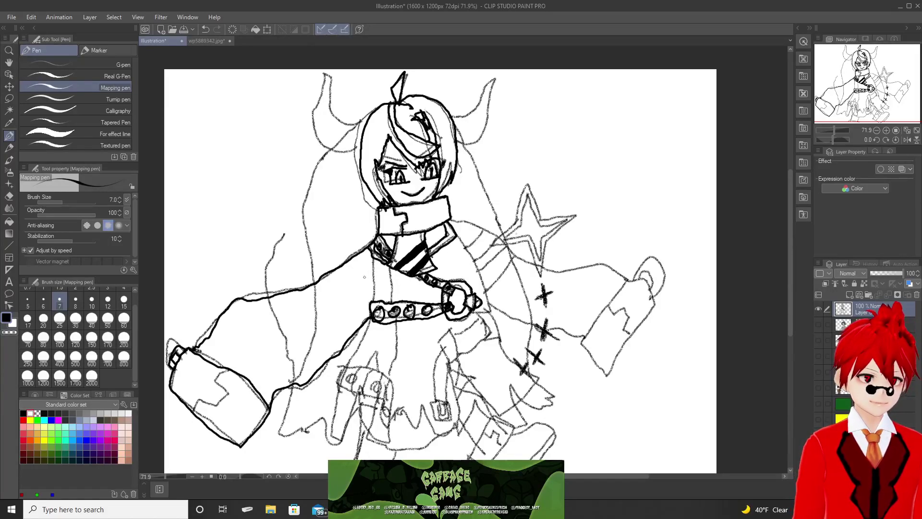
{"action": "left_click_drag", "start_coordinate": [373, 256], "coordinate": [372, 301]}
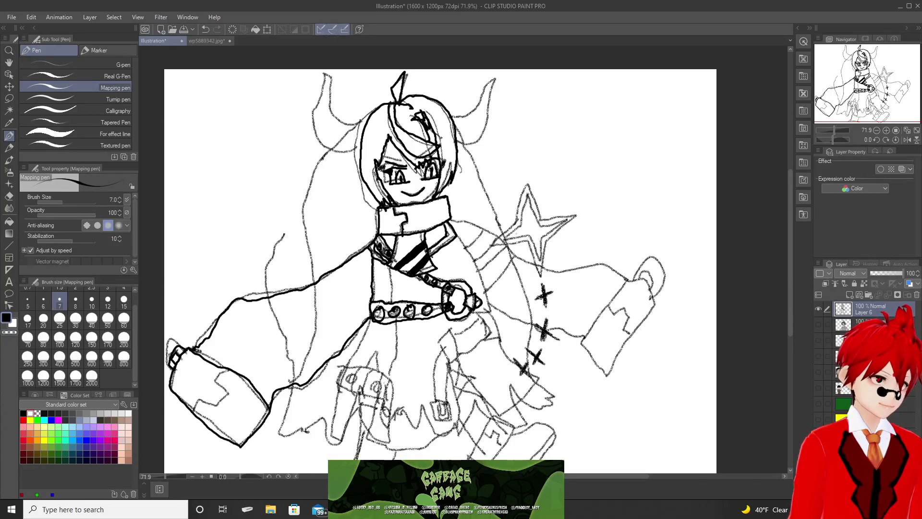
{"action": "mouse_move", "coordinate": [388, 267]}
{"action": "left_mouse_down"}
{"action": "mouse_move", "coordinate": [391, 304]}
{"action": "mouse_move", "coordinate": [400, 301]}
{"action": "left_mouse_up"}
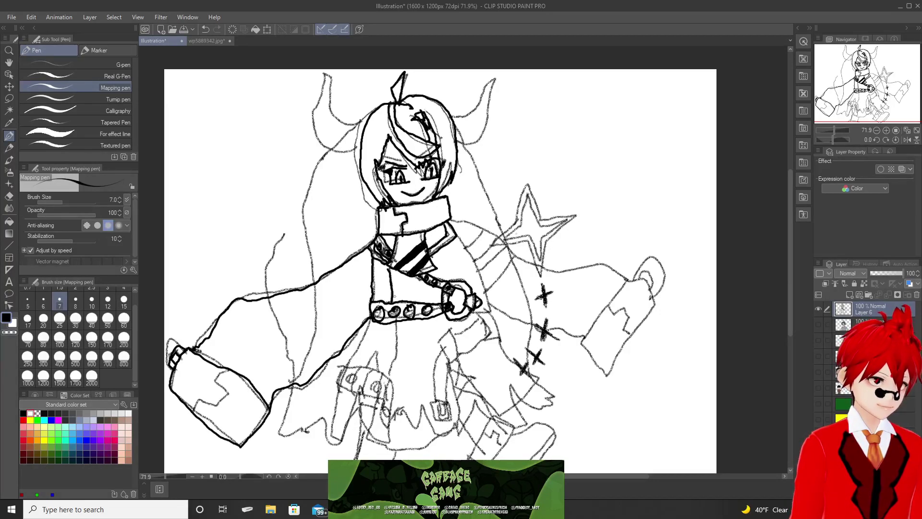
{"action": "left_click_drag", "start_coordinate": [438, 248], "coordinate": [455, 310]}
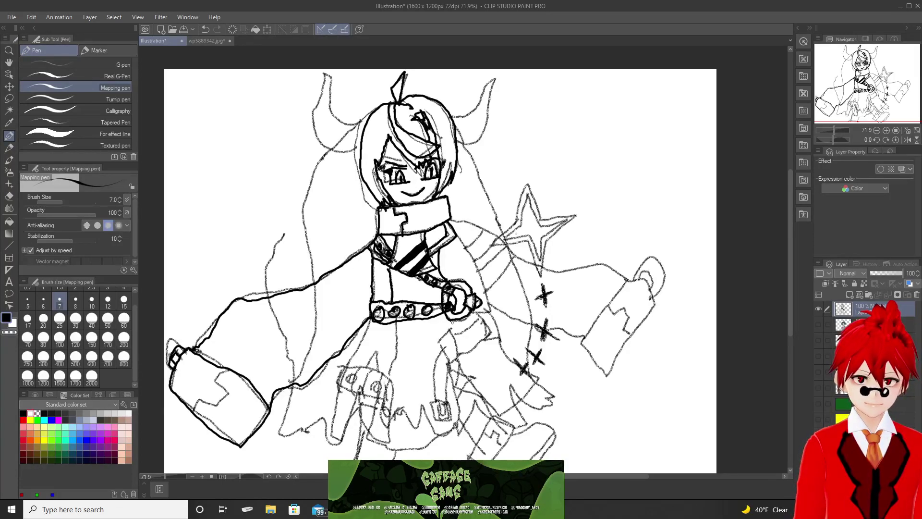
Ink the torso's outer edge on the star side, the curved hip strap below the ring and the folded flap beside it.
{"action": "mouse_move", "coordinate": [450, 327]}
{"action": "left_mouse_down"}
{"action": "mouse_move", "coordinate": [440, 347]}
{"action": "mouse_move", "coordinate": [451, 361]}
{"action": "mouse_move", "coordinate": [456, 334]}
{"action": "mouse_move", "coordinate": [480, 324]}
{"action": "left_mouse_up"}
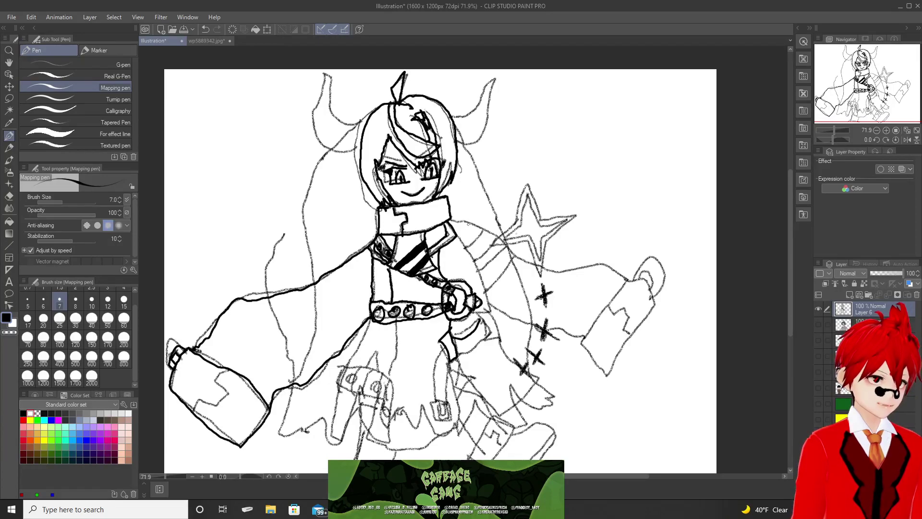
{"action": "mouse_move", "coordinate": [454, 233]}
{"action": "left_mouse_down"}
{"action": "mouse_move", "coordinate": [484, 278]}
{"action": "mouse_move", "coordinate": [487, 305]}
{"action": "left_mouse_up"}
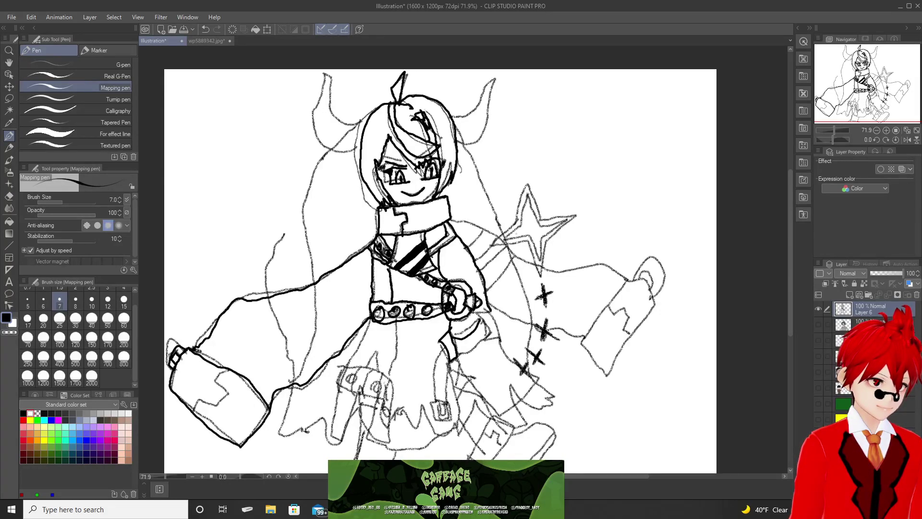
{"action": "mouse_move", "coordinate": [478, 309]}
{"action": "left_mouse_down"}
{"action": "mouse_move", "coordinate": [489, 306]}
{"action": "mouse_move", "coordinate": [503, 337]}
{"action": "mouse_move", "coordinate": [486, 340]}
{"action": "mouse_move", "coordinate": [475, 312]}
{"action": "left_mouse_up"}
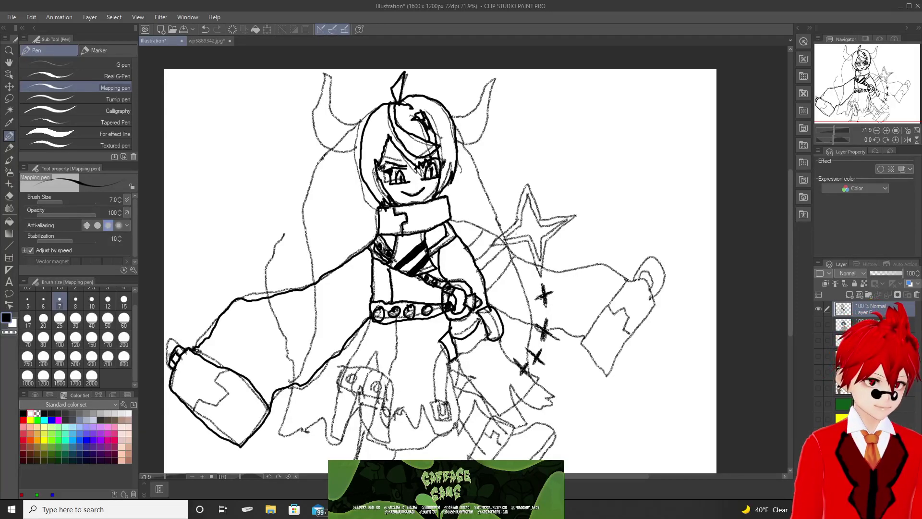
Ink the buttoned hip piece with its hanging buckled strap, and outline the flared coat panel extending below it.
{"action": "mouse_move", "coordinate": [487, 337]}
{"action": "left_mouse_down"}
{"action": "mouse_move", "coordinate": [438, 365]}
{"action": "mouse_move", "coordinate": [436, 397]}
{"action": "left_mouse_up"}
{"action": "mouse_move", "coordinate": [447, 357]}
{"action": "left_mouse_down"}
{"action": "mouse_move", "coordinate": [449, 401]}
{"action": "mouse_move", "coordinate": [433, 409]}
{"action": "mouse_move", "coordinate": [438, 421]}
{"action": "mouse_move", "coordinate": [453, 420]}
{"action": "mouse_move", "coordinate": [448, 400]}
{"action": "mouse_move", "coordinate": [443, 416]}
{"action": "left_mouse_up"}
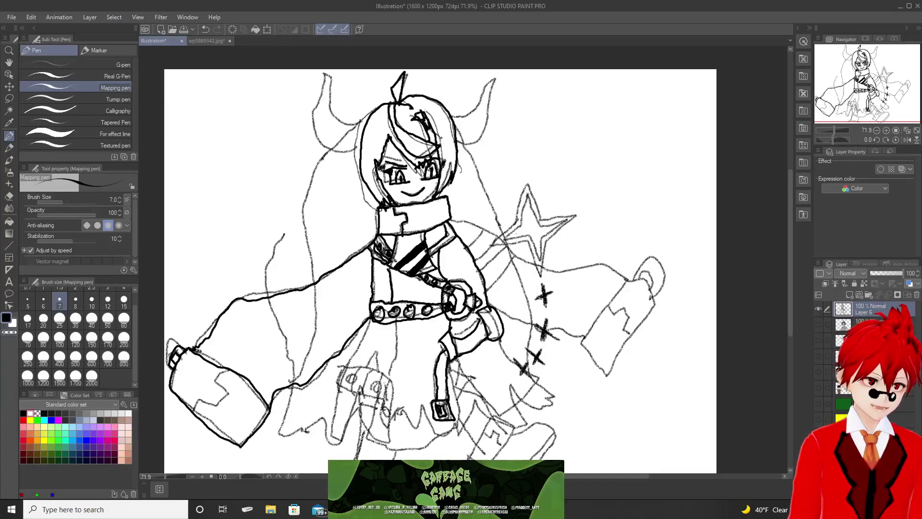
{"action": "mouse_move", "coordinate": [471, 337]}
{"action": "left_mouse_down"}
{"action": "mouse_move", "coordinate": [470, 347]}
{"action": "mouse_move", "coordinate": [510, 357]}
{"action": "left_mouse_up"}
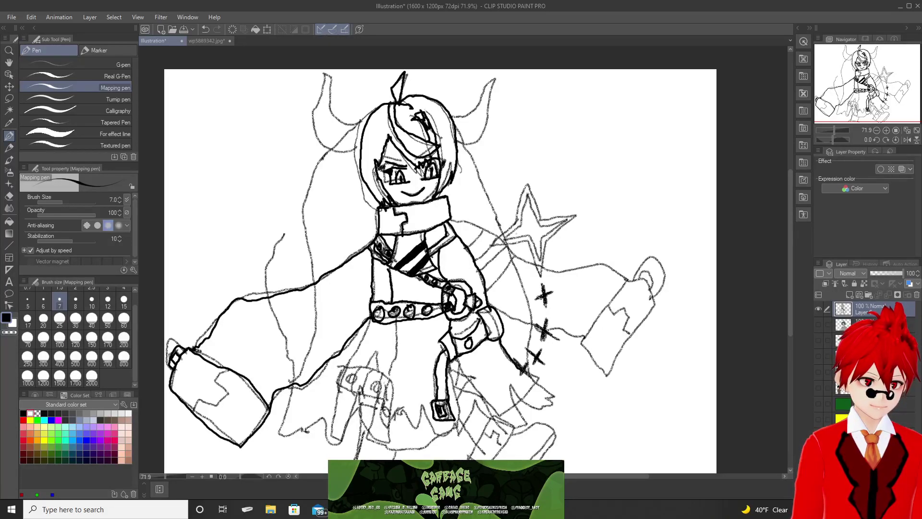
{"action": "mouse_move", "coordinate": [530, 376]}
{"action": "left_mouse_down"}
{"action": "mouse_move", "coordinate": [552, 398]}
{"action": "mouse_move", "coordinate": [543, 417]}
{"action": "mouse_move", "coordinate": [509, 422]}
{"action": "mouse_move", "coordinate": [551, 401]}
{"action": "mouse_move", "coordinate": [538, 421]}
{"action": "mouse_move", "coordinate": [497, 432]}
{"action": "mouse_move", "coordinate": [454, 354]}
{"action": "left_mouse_up"}
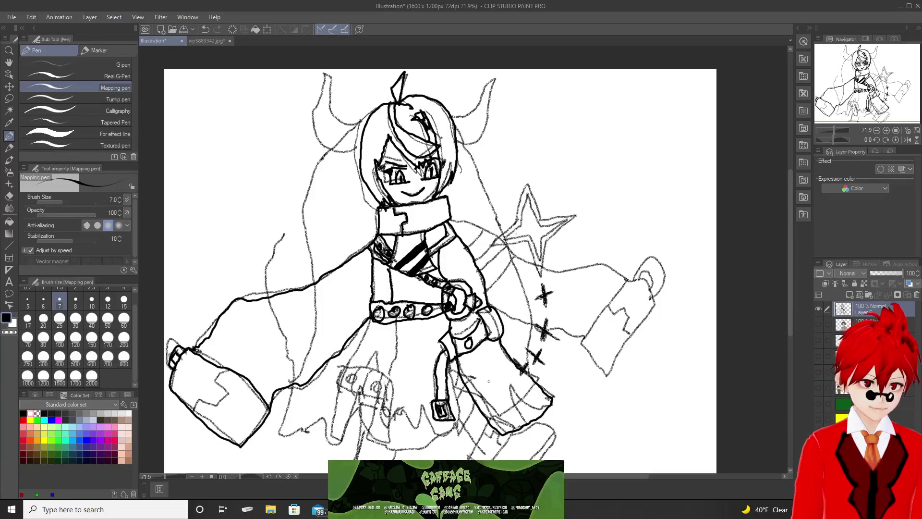
{"action": "mouse_move", "coordinate": [499, 397]}
{"action": "left_mouse_down"}
{"action": "mouse_move", "coordinate": [492, 367]}
{"action": "mouse_move", "coordinate": [512, 386]}
{"action": "mouse_move", "coordinate": [529, 380]}
{"action": "mouse_move", "coordinate": [530, 422]}
{"action": "mouse_move", "coordinate": [510, 413]}
{"action": "mouse_move", "coordinate": [499, 428]}
{"action": "mouse_move", "coordinate": [496, 390]}
{"action": "left_mouse_up"}
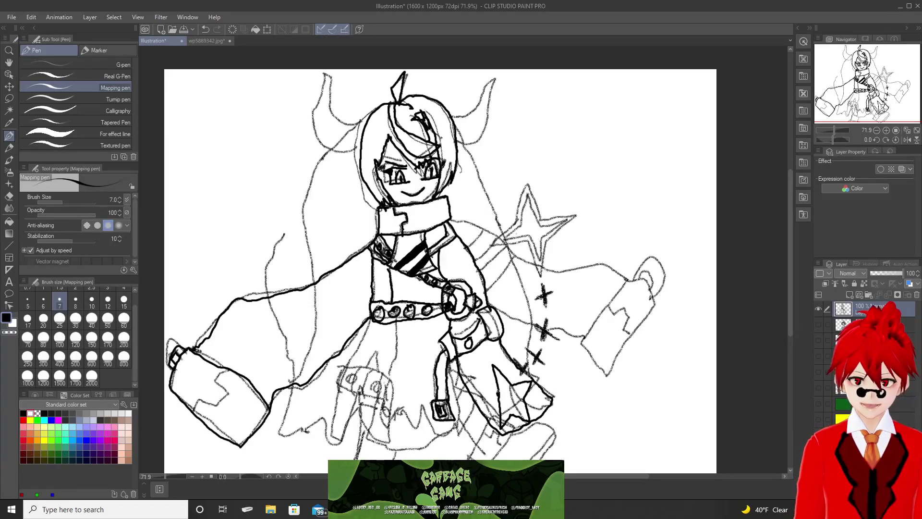
{"action": "key", "text": "ctrl+z"}
{"action": "key", "text": "ctrl+z"}
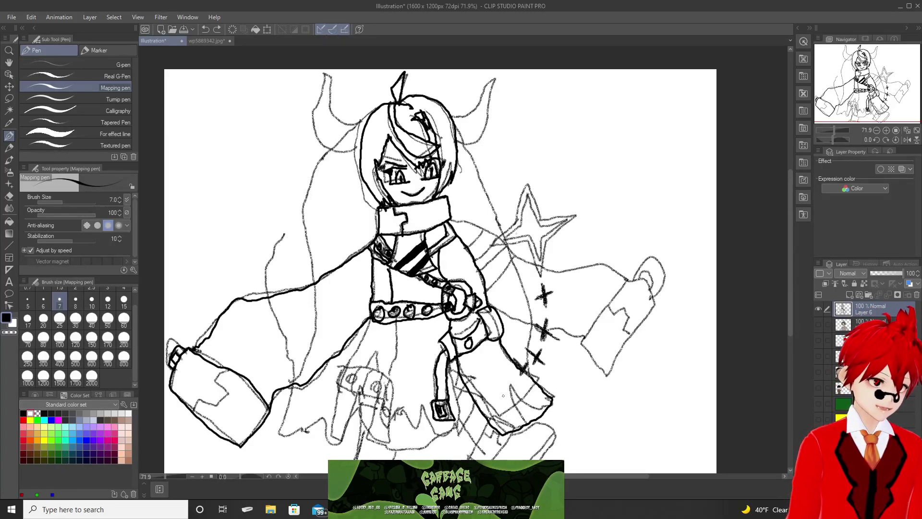
Ink a star emblem at the flared panel's lower end, with a small square in its center and small shapes between its points.
{"action": "mouse_move", "coordinate": [504, 401]}
{"action": "left_mouse_down"}
{"action": "mouse_move", "coordinate": [491, 378]}
{"action": "mouse_move", "coordinate": [515, 394]}
{"action": "mouse_move", "coordinate": [531, 380]}
{"action": "mouse_move", "coordinate": [526, 403]}
{"action": "mouse_move", "coordinate": [535, 419]}
{"action": "mouse_move", "coordinate": [515, 412]}
{"action": "mouse_move", "coordinate": [500, 431]}
{"action": "mouse_move", "coordinate": [506, 397]}
{"action": "left_mouse_up"}
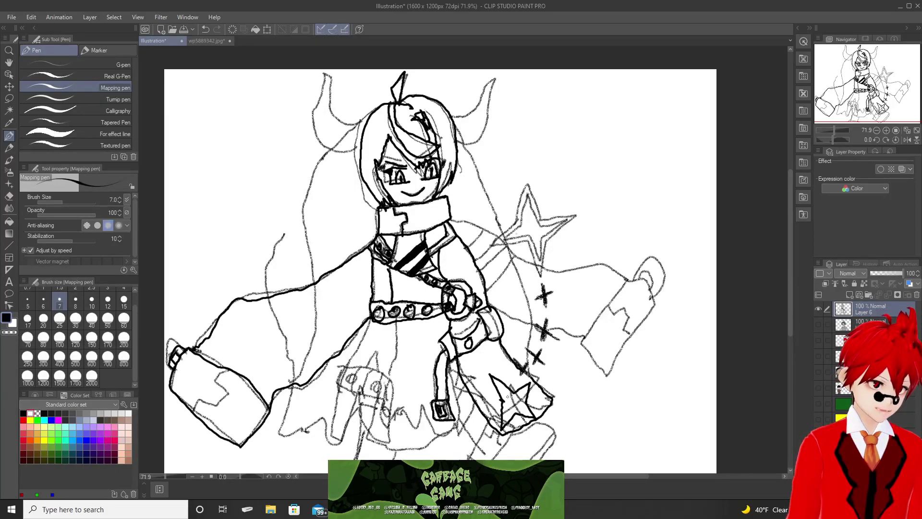
{"action": "mouse_move", "coordinate": [506, 397]}
{"action": "left_mouse_down"}
{"action": "mouse_move", "coordinate": [522, 404]}
{"action": "mouse_move", "coordinate": [507, 410]}
{"action": "mouse_move", "coordinate": [507, 395]}
{"action": "left_mouse_up"}
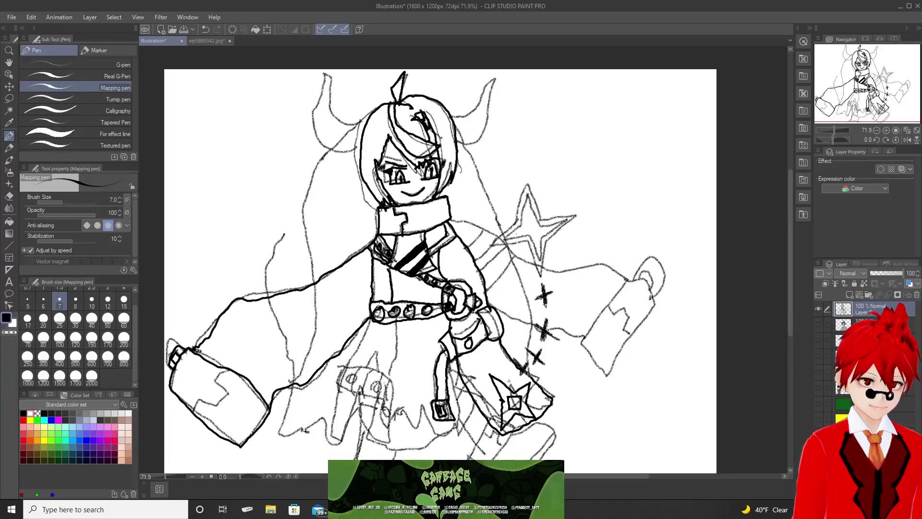
{"action": "mouse_move", "coordinate": [508, 384]}
{"action": "left_mouse_down"}
{"action": "mouse_move", "coordinate": [517, 377]}
{"action": "mouse_move", "coordinate": [523, 387]}
{"action": "mouse_move", "coordinate": [508, 387]}
{"action": "left_mouse_up"}
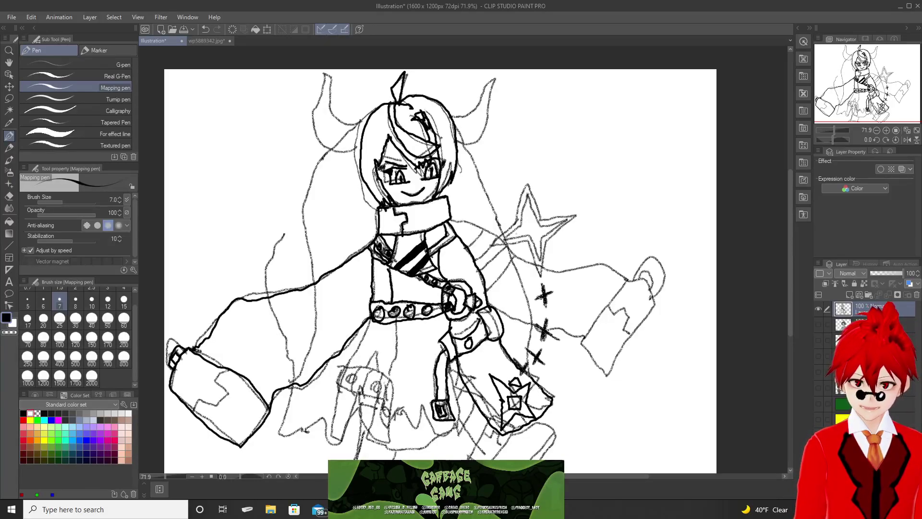
{"action": "mouse_move", "coordinate": [531, 397]}
{"action": "left_mouse_down"}
{"action": "mouse_move", "coordinate": [541, 406]}
{"action": "mouse_move", "coordinate": [521, 427]}
{"action": "left_mouse_up"}
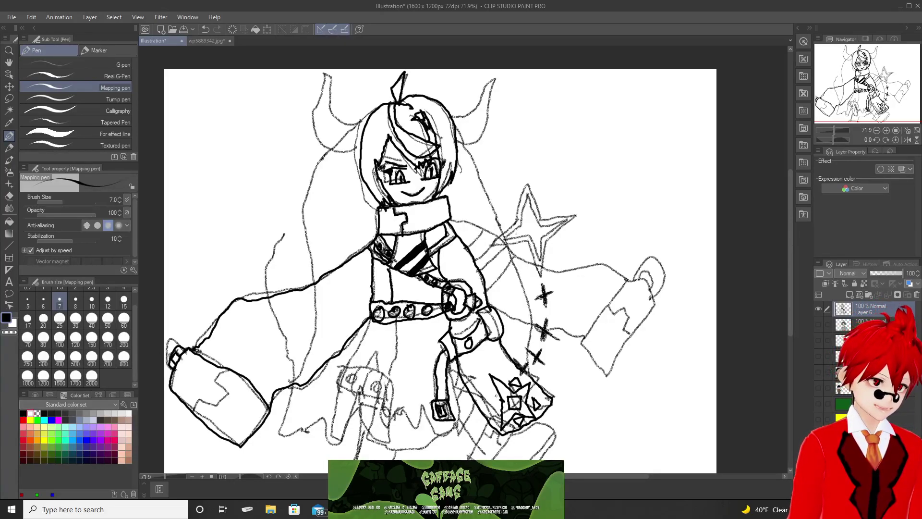
{"action": "mouse_move", "coordinate": [495, 395]}
{"action": "left_mouse_down"}
{"action": "mouse_move", "coordinate": [493, 406]}
{"action": "mouse_move", "coordinate": [482, 399]}
{"action": "mouse_move", "coordinate": [495, 393]}
{"action": "left_mouse_up"}
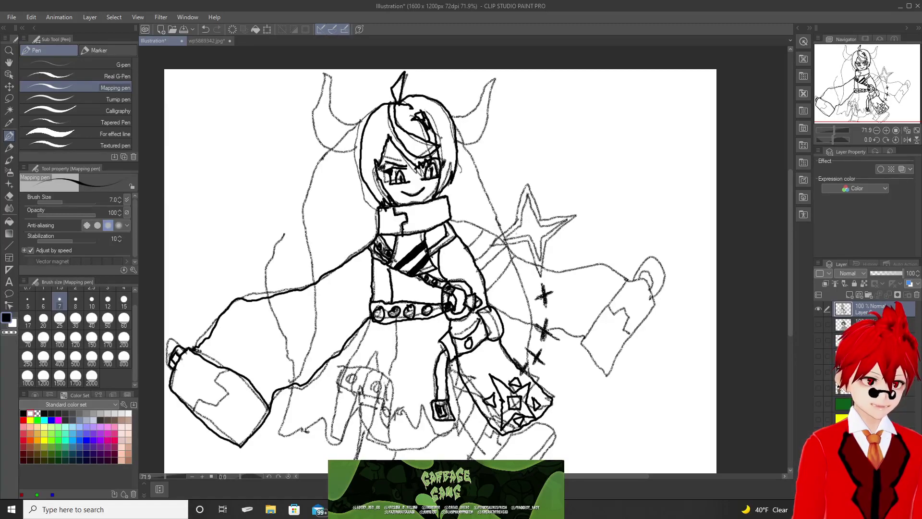
Ink the rounded lower skirt outline with crossed lacing at its side, and the boot with a jagged emblem below the star panel.
{"action": "mouse_move", "coordinate": [452, 359]}
{"action": "left_mouse_down"}
{"action": "mouse_move", "coordinate": [460, 428]}
{"action": "mouse_move", "coordinate": [421, 456]}
{"action": "mouse_move", "coordinate": [360, 434]}
{"action": "mouse_move", "coordinate": [368, 394]}
{"action": "left_mouse_up"}
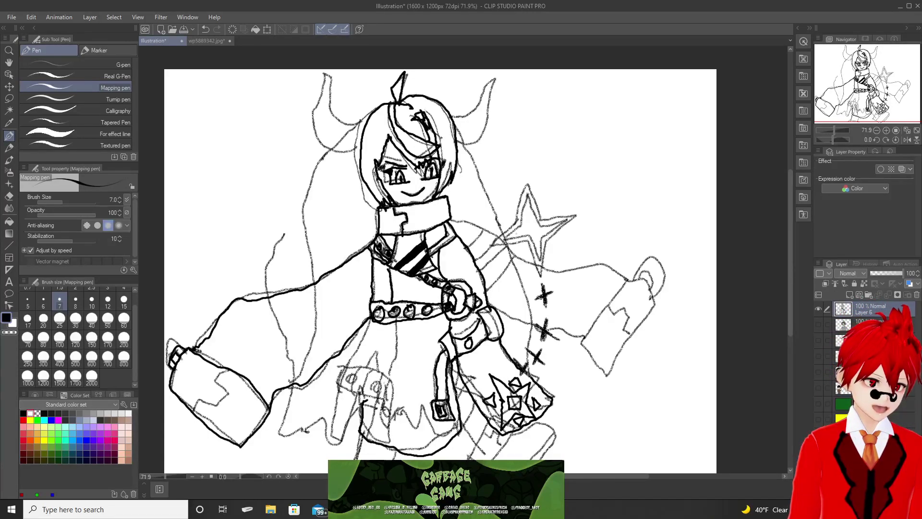
{"action": "mouse_move", "coordinate": [460, 370]}
{"action": "left_mouse_down"}
{"action": "mouse_move", "coordinate": [454, 388]}
{"action": "mouse_move", "coordinate": [474, 394]}
{"action": "mouse_move", "coordinate": [459, 413]}
{"action": "mouse_move", "coordinate": [467, 441]}
{"action": "left_mouse_up"}
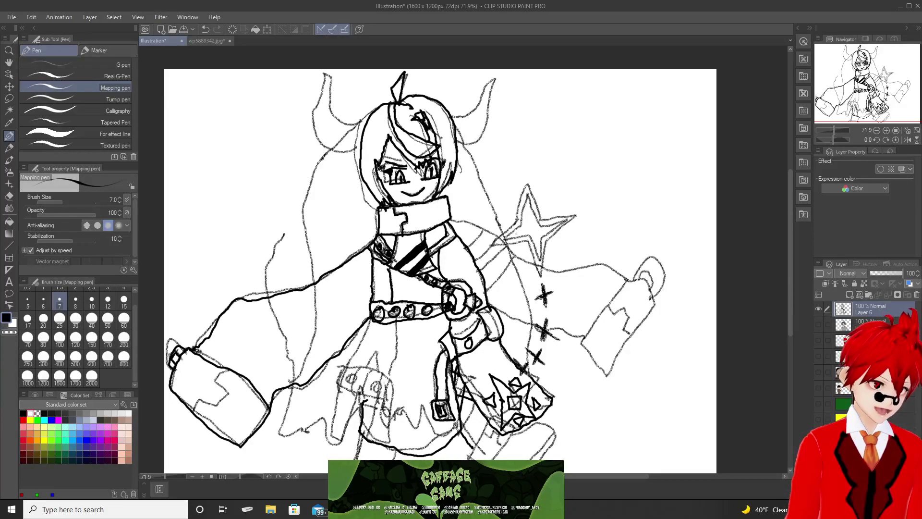
{"action": "mouse_move", "coordinate": [489, 423]}
{"action": "left_mouse_down"}
{"action": "mouse_move", "coordinate": [469, 459]}
{"action": "mouse_move", "coordinate": [502, 452]}
{"action": "mouse_move", "coordinate": [513, 431]}
{"action": "left_mouse_up"}
{"action": "mouse_move", "coordinate": [478, 431]}
{"action": "left_mouse_down"}
{"action": "mouse_move", "coordinate": [500, 443]}
{"action": "mouse_move", "coordinate": [494, 449]}
{"action": "mouse_move", "coordinate": [552, 424]}
{"action": "mouse_move", "coordinate": [550, 459]}
{"action": "left_mouse_up"}
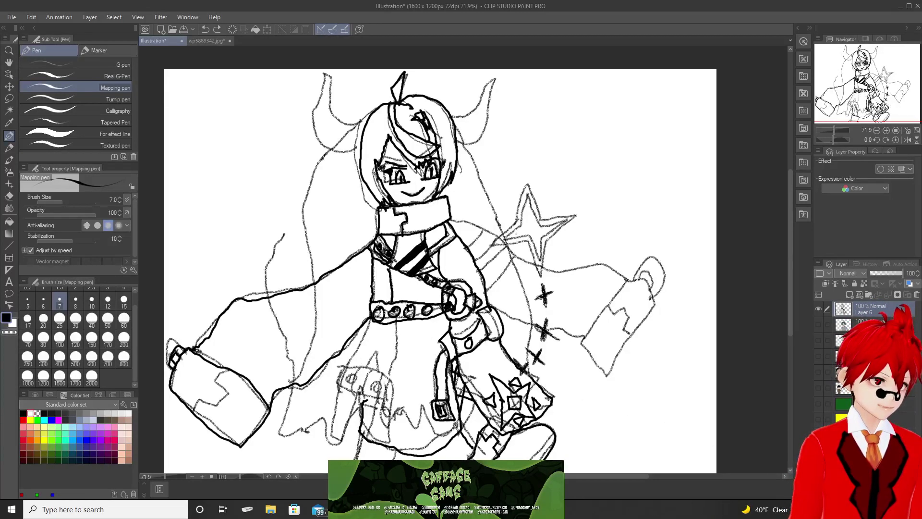
Ink the skirt's side and front lines and the strap with two long hanging pieces, decorating the outer piece with small diamonds.
{"action": "mouse_move", "coordinate": [373, 317]}
{"action": "left_mouse_down"}
{"action": "mouse_move", "coordinate": [336, 393]}
{"action": "mouse_move", "coordinate": [350, 388]}
{"action": "mouse_move", "coordinate": [358, 368]}
{"action": "mouse_move", "coordinate": [345, 368]}
{"action": "mouse_move", "coordinate": [371, 384]}
{"action": "mouse_move", "coordinate": [361, 399]}
{"action": "mouse_move", "coordinate": [377, 394]}
{"action": "mouse_move", "coordinate": [381, 375]}
{"action": "mouse_move", "coordinate": [370, 371]}
{"action": "mouse_move", "coordinate": [351, 395]}
{"action": "left_mouse_up"}
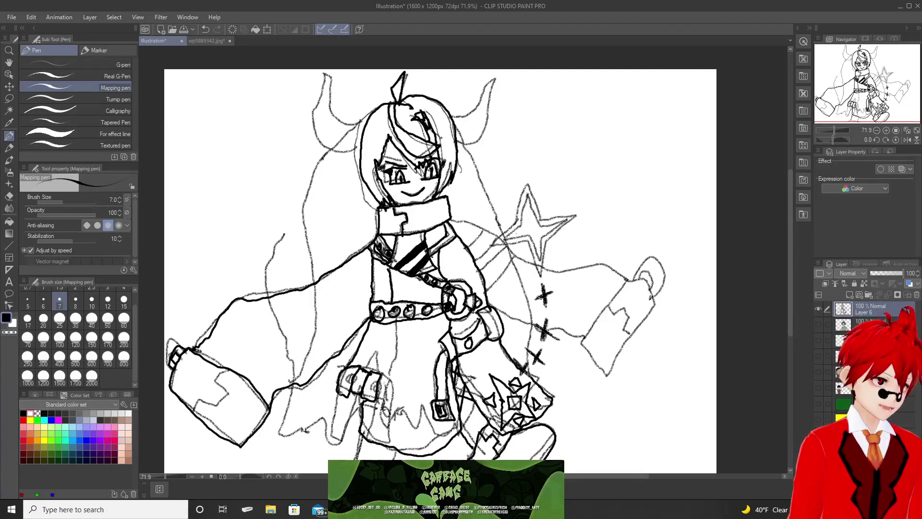
{"action": "mouse_move", "coordinate": [340, 396]}
{"action": "left_mouse_down"}
{"action": "mouse_move", "coordinate": [320, 438]}
{"action": "mouse_move", "coordinate": [342, 456]}
{"action": "mouse_move", "coordinate": [375, 363]}
{"action": "left_mouse_up"}
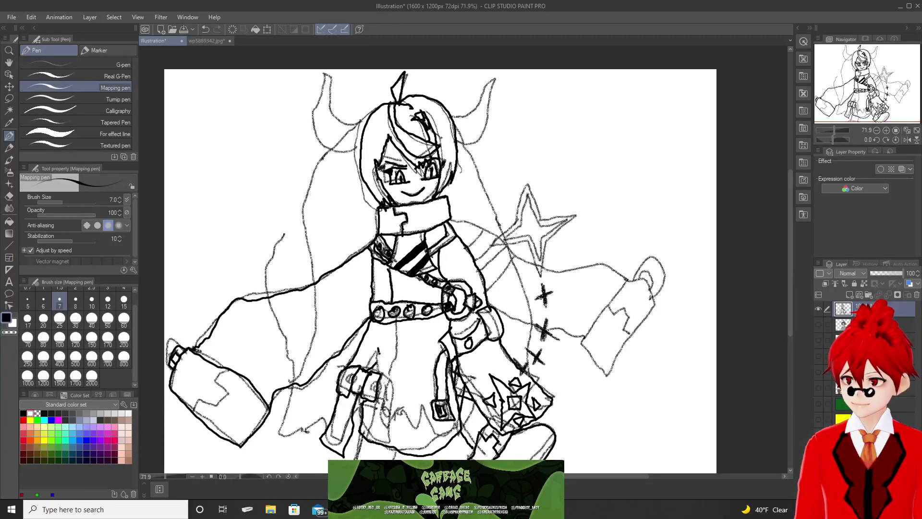
{"action": "left_click_drag", "start_coordinate": [379, 356], "coordinate": [381, 359]}
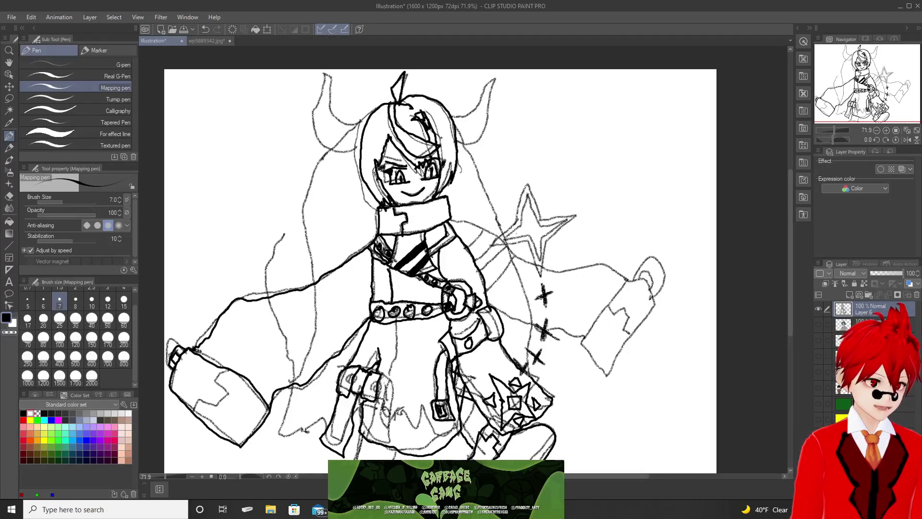
{"action": "mouse_move", "coordinate": [382, 371]}
{"action": "left_mouse_down"}
{"action": "mouse_move", "coordinate": [395, 384]}
{"action": "mouse_move", "coordinate": [384, 437]}
{"action": "mouse_move", "coordinate": [373, 427]}
{"action": "mouse_move", "coordinate": [385, 397]}
{"action": "left_mouse_up"}
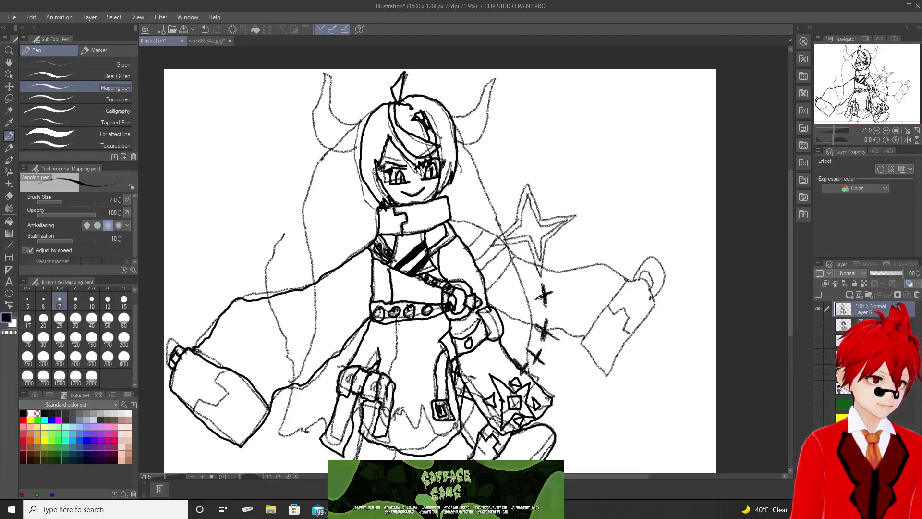
{"action": "left_click_drag", "start_coordinate": [397, 321], "coordinate": [395, 366]}
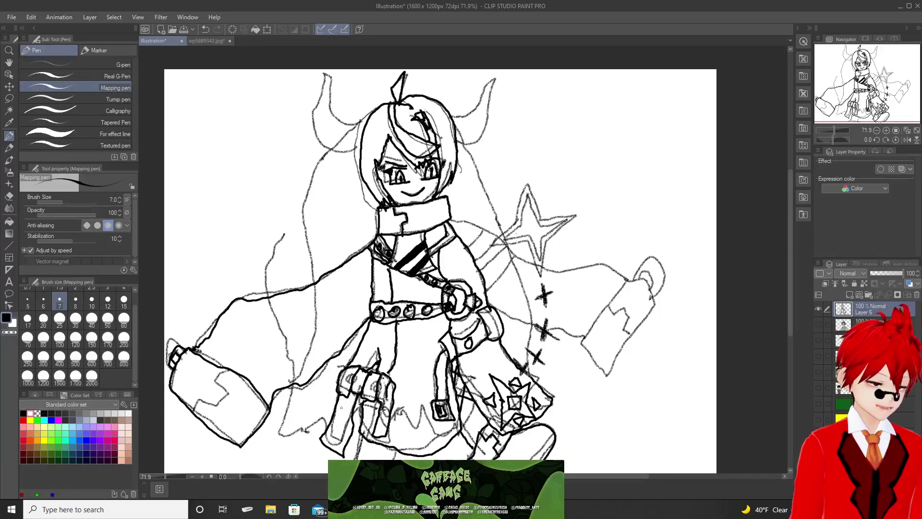
{"action": "mouse_move", "coordinate": [345, 399]}
{"action": "left_mouse_down"}
{"action": "mouse_move", "coordinate": [337, 407]}
{"action": "mouse_move", "coordinate": [345, 422]}
{"action": "mouse_move", "coordinate": [330, 433]}
{"action": "mouse_move", "coordinate": [338, 413]}
{"action": "left_mouse_up"}
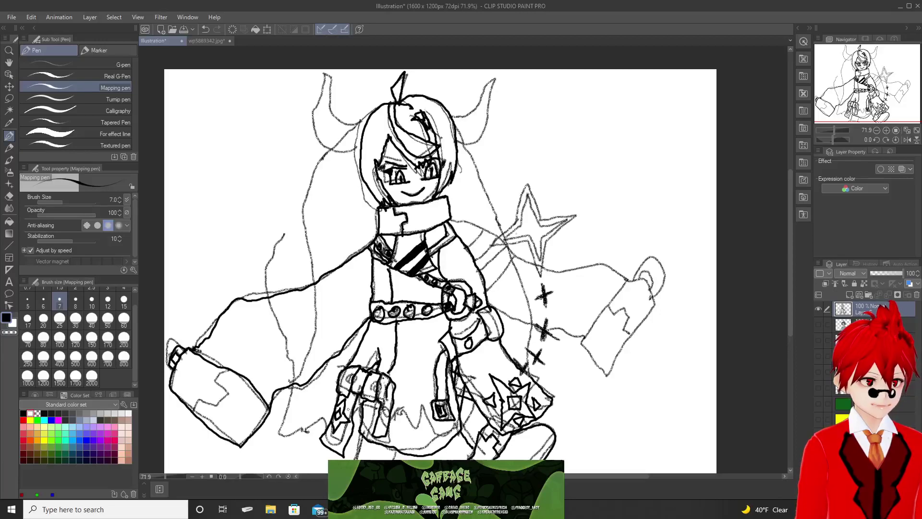
{"action": "left_click_drag", "start_coordinate": [347, 406], "coordinate": [345, 413]}
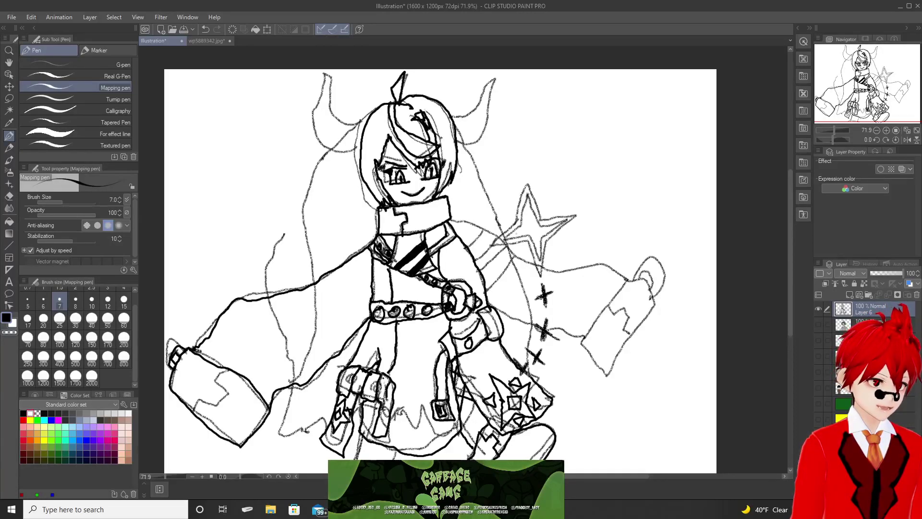
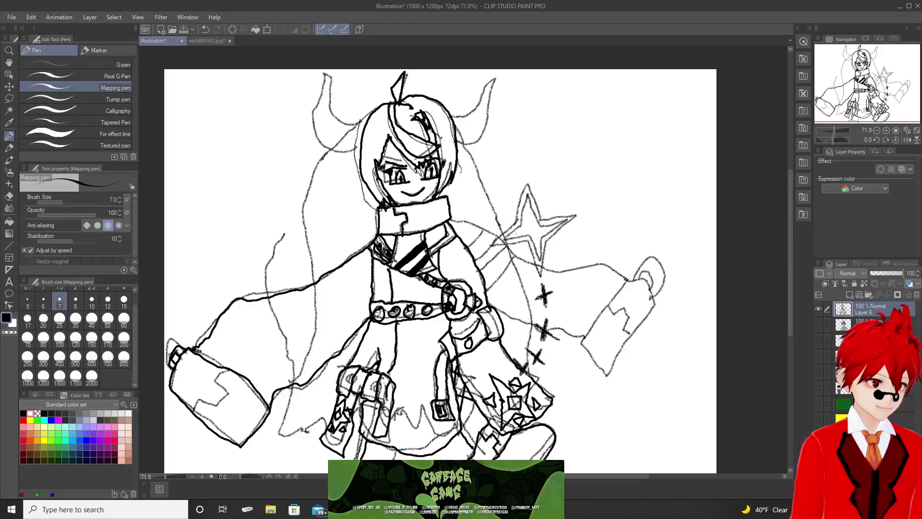
Ink the small oval detail and short finishing lines on the inner of the two hanging strap pieces.
{"action": "left_click_drag", "start_coordinate": [387, 447], "coordinate": [394, 457]}
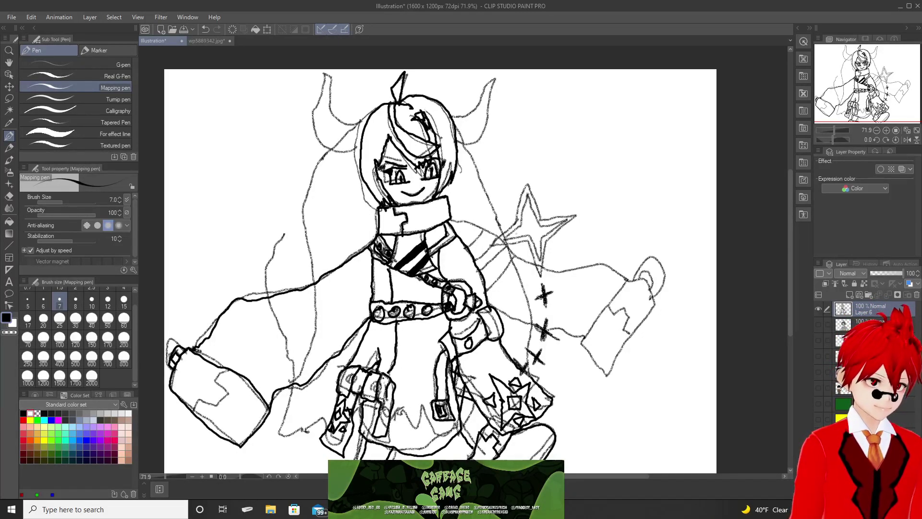
{"action": "left_click_drag", "start_coordinate": [387, 404], "coordinate": [387, 413]}
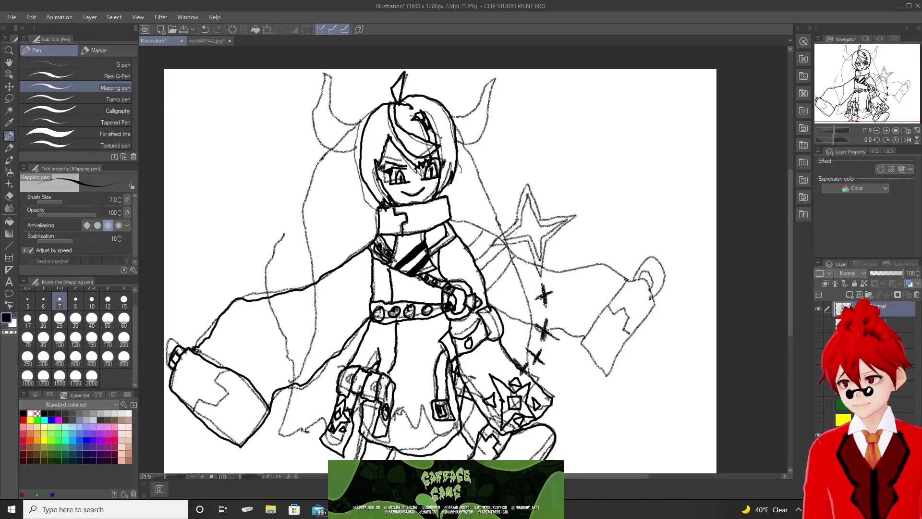
{"action": "left_click_drag", "start_coordinate": [412, 424], "coordinate": [413, 431]}
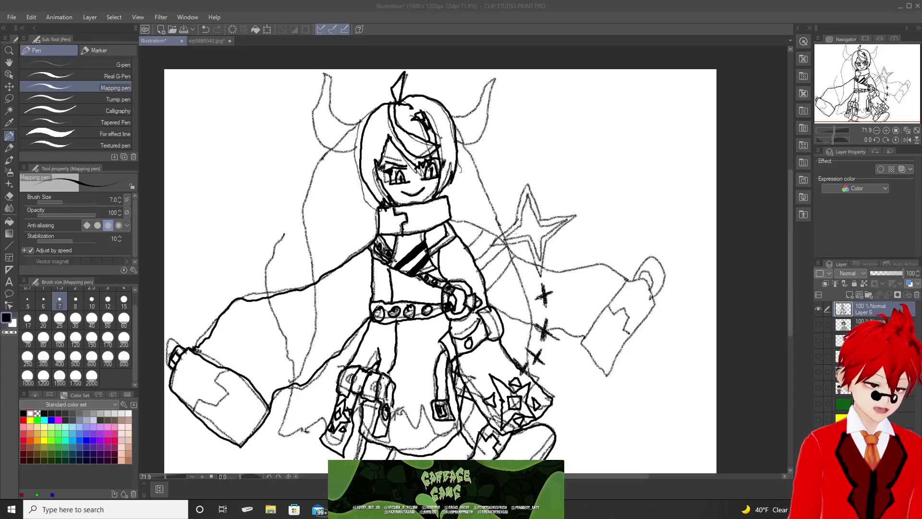
Ink a band of jagged shapes and small diamonds across the skirt's lower edge, continuing around the buckle.
{"action": "left_click", "coordinate": [402, 400]}
{"action": "mouse_move", "coordinate": [399, 393]}
{"action": "left_mouse_down"}
{"action": "mouse_move", "coordinate": [398, 415]}
{"action": "mouse_move", "coordinate": [412, 425]}
{"action": "mouse_move", "coordinate": [390, 448]}
{"action": "mouse_move", "coordinate": [387, 434]}
{"action": "left_mouse_up"}
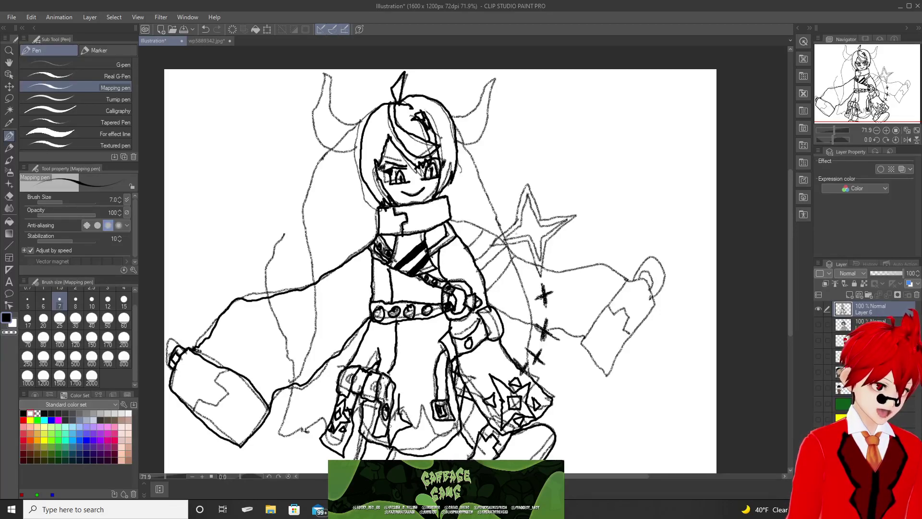
{"action": "left_click_drag", "start_coordinate": [397, 402], "coordinate": [393, 422]}
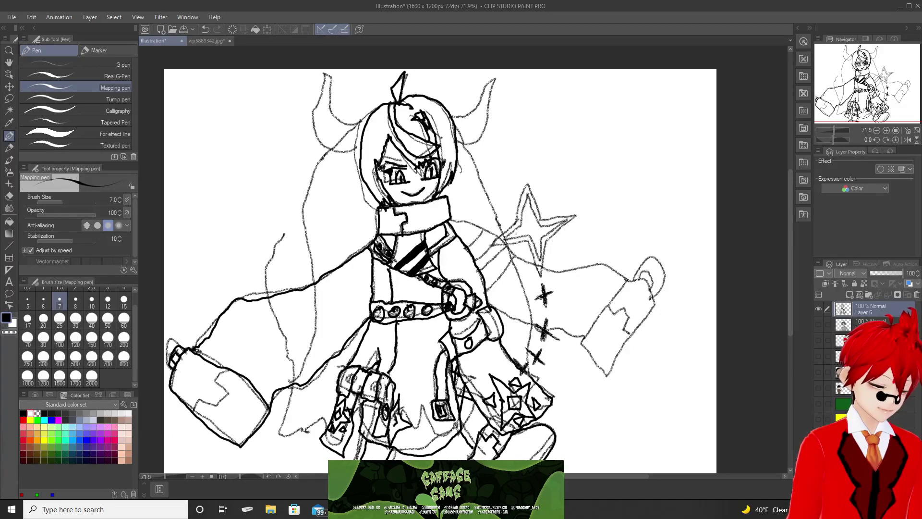
{"action": "mouse_move", "coordinate": [407, 408]}
{"action": "left_mouse_down"}
{"action": "mouse_move", "coordinate": [399, 441]}
{"action": "mouse_move", "coordinate": [437, 414]}
{"action": "left_mouse_up"}
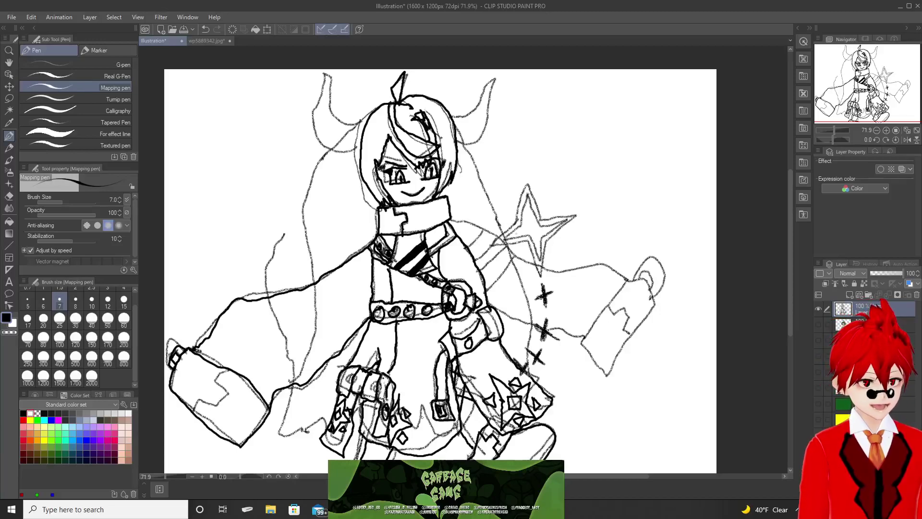
{"action": "mouse_move", "coordinate": [426, 413]}
{"action": "left_mouse_down"}
{"action": "mouse_move", "coordinate": [430, 400]}
{"action": "mouse_move", "coordinate": [422, 425]}
{"action": "mouse_move", "coordinate": [442, 444]}
{"action": "mouse_move", "coordinate": [439, 426]}
{"action": "mouse_move", "coordinate": [449, 420]}
{"action": "mouse_move", "coordinate": [434, 428]}
{"action": "mouse_move", "coordinate": [437, 409]}
{"action": "mouse_move", "coordinate": [412, 411]}
{"action": "mouse_move", "coordinate": [423, 419]}
{"action": "left_mouse_up"}
{"action": "mouse_move", "coordinate": [421, 419]}
{"action": "left_mouse_down"}
{"action": "mouse_move", "coordinate": [426, 408]}
{"action": "mouse_move", "coordinate": [427, 443]}
{"action": "mouse_move", "coordinate": [436, 436]}
{"action": "mouse_move", "coordinate": [426, 435]}
{"action": "left_mouse_up"}
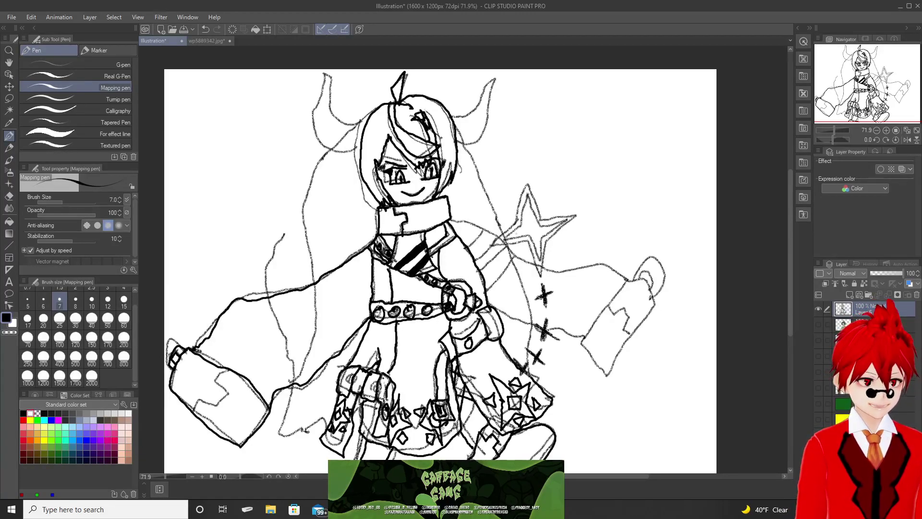
{"action": "mouse_move", "coordinate": [444, 422]}
{"action": "left_mouse_down"}
{"action": "mouse_move", "coordinate": [450, 435]}
{"action": "mouse_move", "coordinate": [453, 427]}
{"action": "left_mouse_up"}
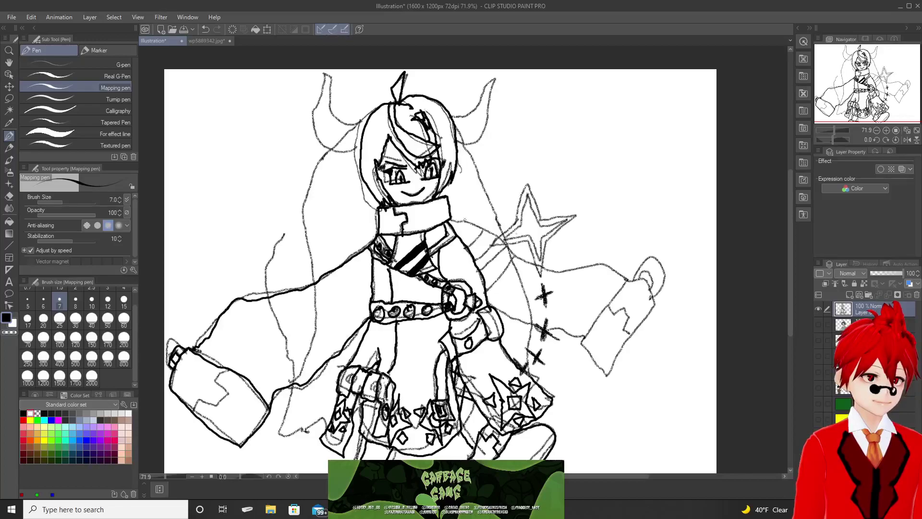
Ink the long sleeve beside the floating star with its cuff and arm bands, and the jagged emblems on both sleeve cuffs.
{"action": "left_click_drag", "start_coordinate": [449, 219], "coordinate": [495, 234]}
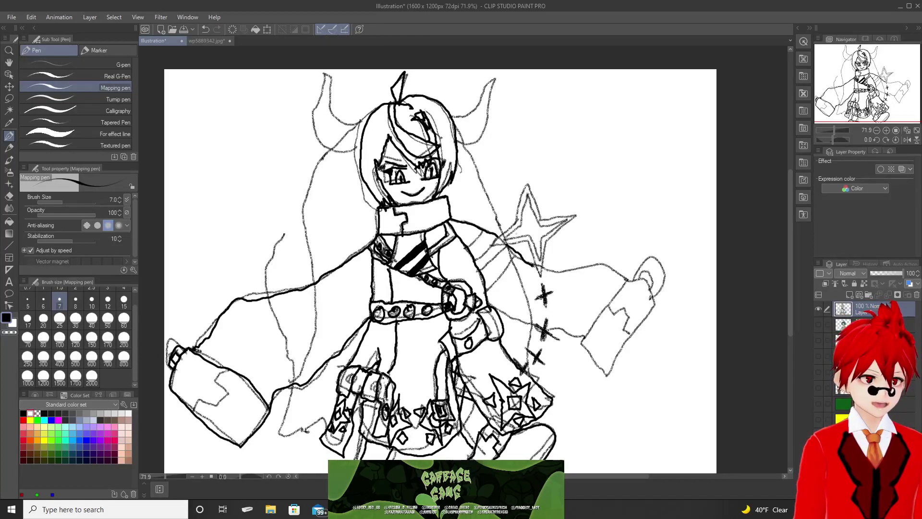
{"action": "mouse_move", "coordinate": [547, 270]}
{"action": "left_mouse_down"}
{"action": "mouse_move", "coordinate": [627, 281]}
{"action": "mouse_move", "coordinate": [580, 340]}
{"action": "mouse_move", "coordinate": [604, 375]}
{"action": "mouse_move", "coordinate": [657, 307]}
{"action": "mouse_move", "coordinate": [634, 270]}
{"action": "mouse_move", "coordinate": [619, 305]}
{"action": "mouse_move", "coordinate": [627, 299]}
{"action": "mouse_move", "coordinate": [641, 331]}
{"action": "left_mouse_up"}
{"action": "left_click_drag", "start_coordinate": [582, 339], "coordinate": [490, 305]}
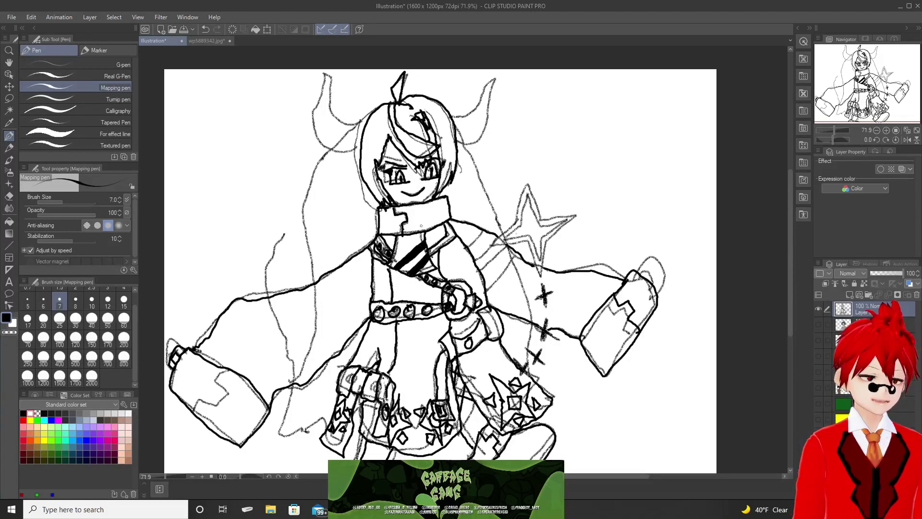
{"action": "mouse_move", "coordinate": [482, 231]}
{"action": "left_mouse_down"}
{"action": "mouse_move", "coordinate": [471, 242]}
{"action": "mouse_move", "coordinate": [485, 254]}
{"action": "mouse_move", "coordinate": [471, 261]}
{"action": "mouse_move", "coordinate": [492, 262]}
{"action": "mouse_move", "coordinate": [479, 268]}
{"action": "mouse_move", "coordinate": [500, 276]}
{"action": "mouse_move", "coordinate": [487, 288]}
{"action": "left_mouse_up"}
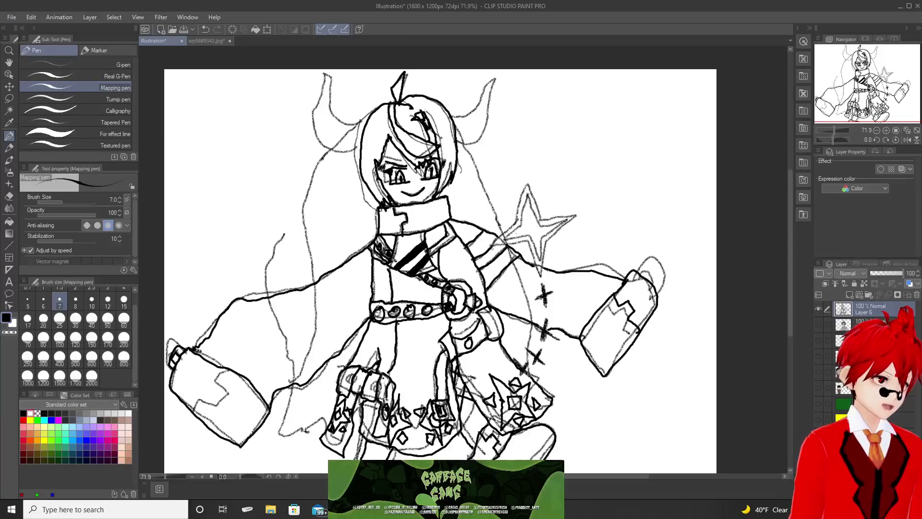
{"action": "mouse_move", "coordinate": [230, 368]}
{"action": "left_mouse_down"}
{"action": "mouse_move", "coordinate": [229, 392]}
{"action": "mouse_move", "coordinate": [215, 403]}
{"action": "mouse_move", "coordinate": [193, 407]}
{"action": "left_mouse_up"}
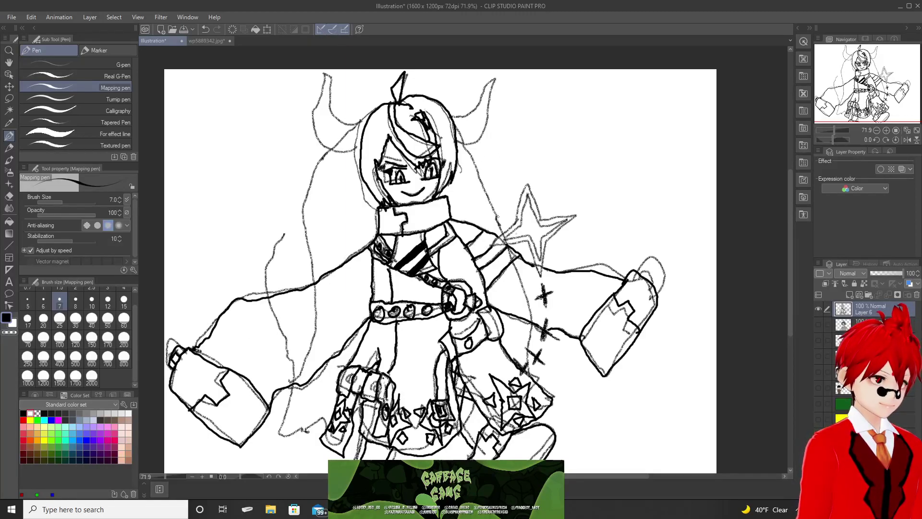
Ink the four-pointed star beside the shoulder with a smaller star inside, and the chain of four solid black crosses hanging below it.
{"action": "mouse_move", "coordinate": [488, 246]}
{"action": "left_mouse_down"}
{"action": "mouse_move", "coordinate": [512, 222]}
{"action": "mouse_move", "coordinate": [521, 190]}
{"action": "mouse_move", "coordinate": [538, 215]}
{"action": "mouse_move", "coordinate": [578, 213]}
{"action": "mouse_move", "coordinate": [546, 240]}
{"action": "mouse_move", "coordinate": [540, 273]}
{"action": "mouse_move", "coordinate": [528, 243]}
{"action": "mouse_move", "coordinate": [487, 241]}
{"action": "left_mouse_up"}
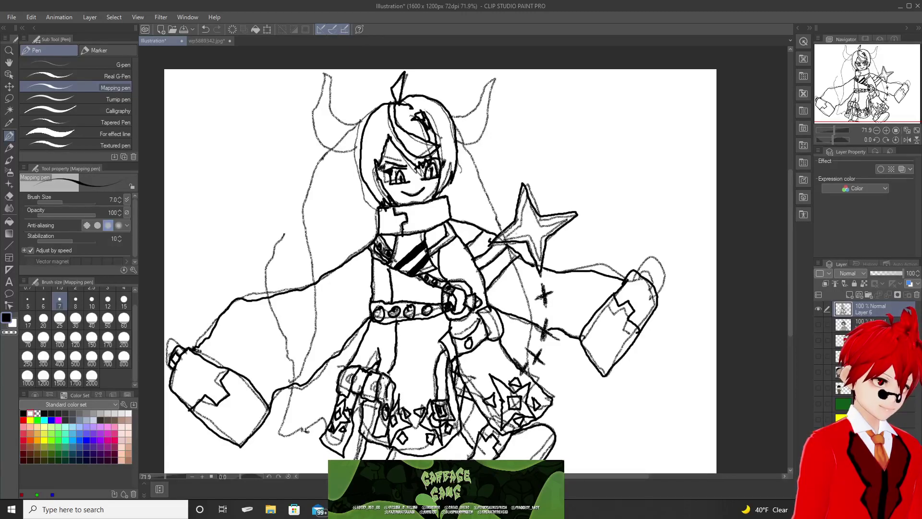
{"action": "mouse_move", "coordinate": [523, 199]}
{"action": "left_mouse_down"}
{"action": "mouse_move", "coordinate": [530, 223]}
{"action": "mouse_move", "coordinate": [546, 223]}
{"action": "mouse_move", "coordinate": [537, 247]}
{"action": "mouse_move", "coordinate": [529, 234]}
{"action": "mouse_move", "coordinate": [517, 238]}
{"action": "mouse_move", "coordinate": [523, 222]}
{"action": "left_mouse_up"}
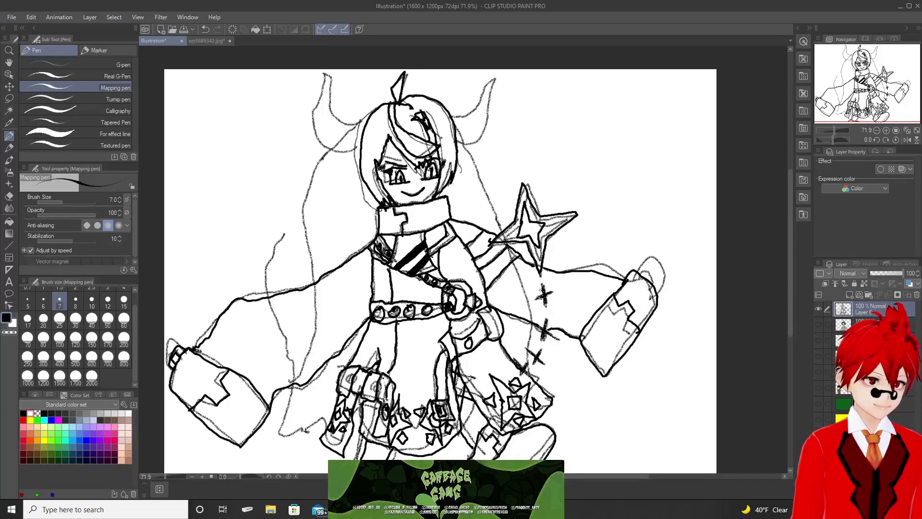
{"action": "mouse_move", "coordinate": [544, 284]}
{"action": "left_mouse_down"}
{"action": "mouse_move", "coordinate": [545, 307]}
{"action": "mouse_move", "coordinate": [556, 288]}
{"action": "left_mouse_up"}
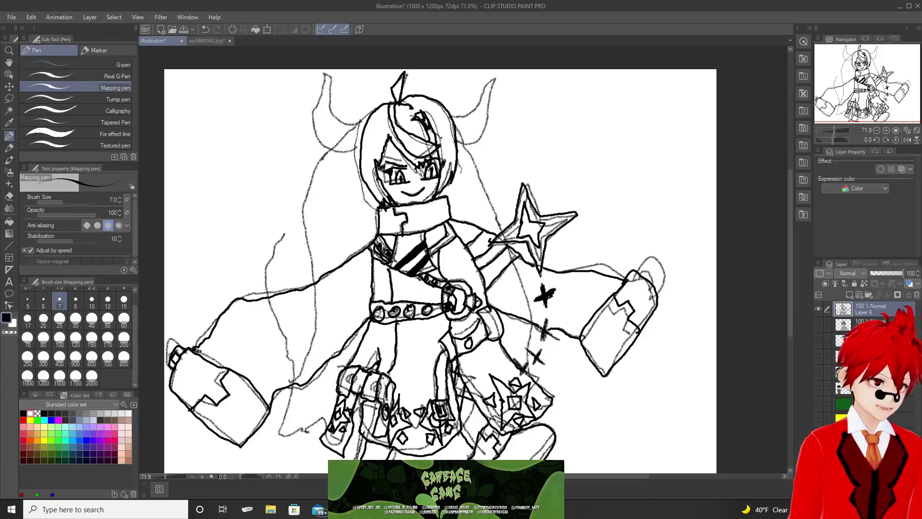
{"action": "left_click_drag", "start_coordinate": [547, 322], "coordinate": [547, 343]}
{"action": "mouse_move", "coordinate": [550, 319]}
{"action": "left_mouse_down"}
{"action": "mouse_move", "coordinate": [544, 332]}
{"action": "mouse_move", "coordinate": [556, 341]}
{"action": "mouse_move", "coordinate": [536, 365]}
{"action": "left_mouse_up"}
{"action": "left_click_drag", "start_coordinate": [543, 344], "coordinate": [534, 352]}
{"action": "mouse_move", "coordinate": [534, 358]}
{"action": "left_mouse_down"}
{"action": "mouse_move", "coordinate": [531, 367]}
{"action": "mouse_move", "coordinate": [542, 364]}
{"action": "mouse_move", "coordinate": [523, 372]}
{"action": "left_mouse_up"}
{"action": "left_click_drag", "start_coordinate": [526, 369], "coordinate": [525, 378]}
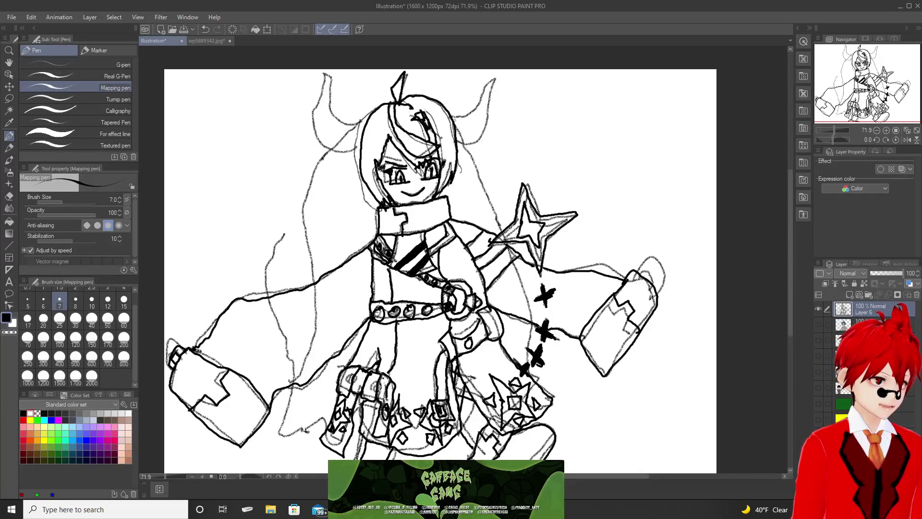
Ink both curved horns and the long hair falling behind the body, giving its lower edge jagged ends.
{"action": "mouse_move", "coordinate": [452, 118]}
{"action": "left_mouse_down"}
{"action": "mouse_move", "coordinate": [465, 112]}
{"action": "mouse_move", "coordinate": [482, 74]}
{"action": "mouse_move", "coordinate": [478, 131]}
{"action": "mouse_move", "coordinate": [454, 146]}
{"action": "left_mouse_up"}
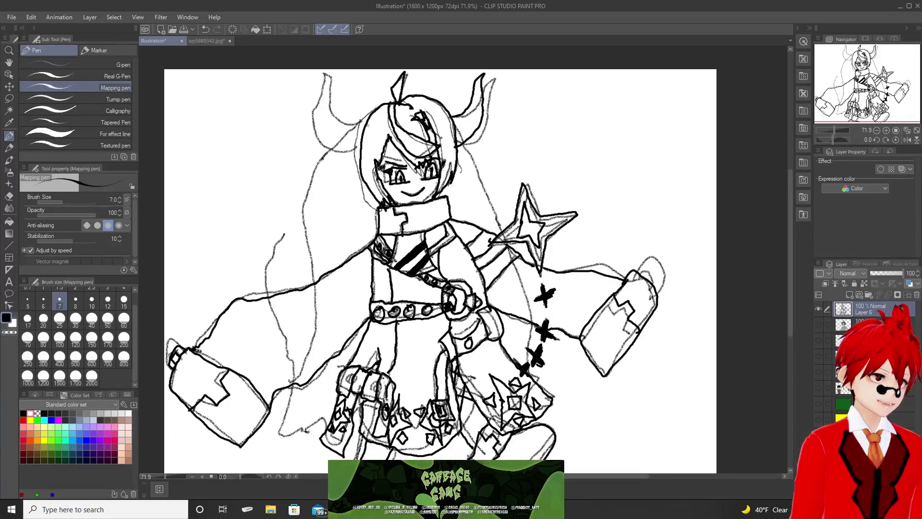
{"action": "mouse_move", "coordinate": [367, 126]}
{"action": "left_mouse_down"}
{"action": "mouse_move", "coordinate": [351, 116]}
{"action": "mouse_move", "coordinate": [344, 91]}
{"action": "mouse_move", "coordinate": [325, 83]}
{"action": "mouse_move", "coordinate": [363, 159]}
{"action": "left_mouse_up"}
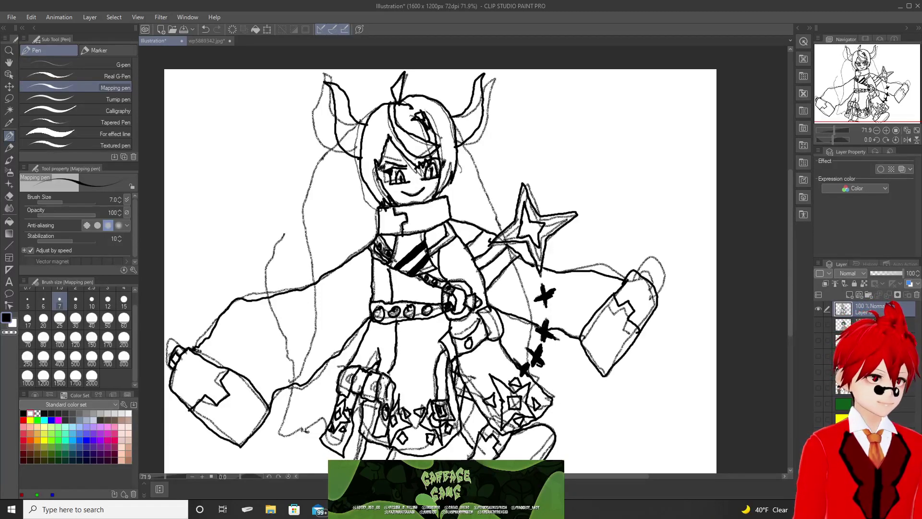
{"action": "mouse_move", "coordinate": [372, 113]}
{"action": "left_mouse_down"}
{"action": "mouse_move", "coordinate": [344, 188]}
{"action": "mouse_move", "coordinate": [334, 265]}
{"action": "left_mouse_up"}
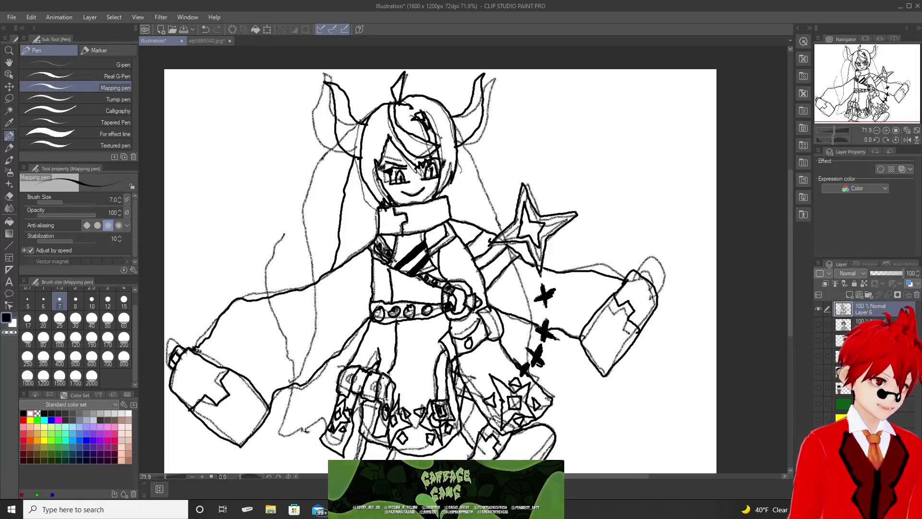
{"action": "mouse_move", "coordinate": [310, 380]}
{"action": "left_mouse_down"}
{"action": "mouse_move", "coordinate": [272, 453]}
{"action": "mouse_move", "coordinate": [298, 453]}
{"action": "mouse_move", "coordinate": [318, 469]}
{"action": "mouse_move", "coordinate": [355, 452]}
{"action": "left_mouse_up"}
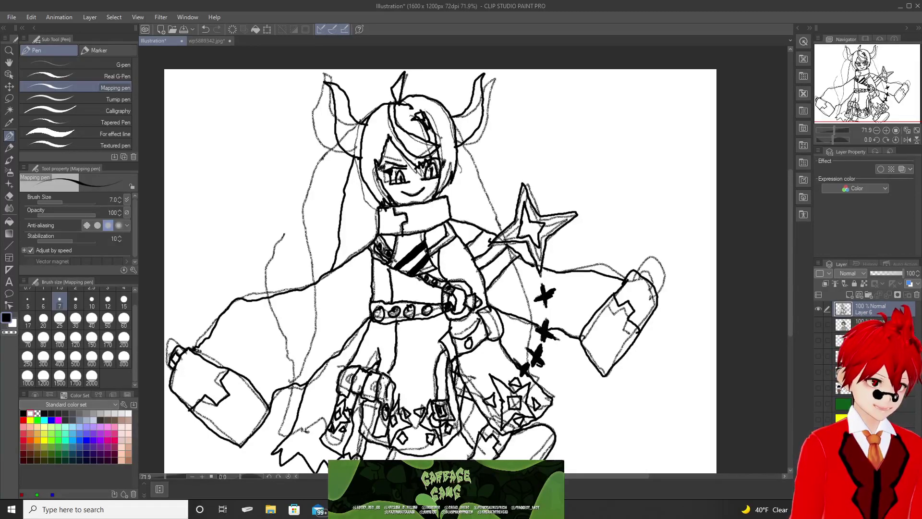
{"action": "left_click_drag", "start_coordinate": [454, 460], "coordinate": [461, 453]}
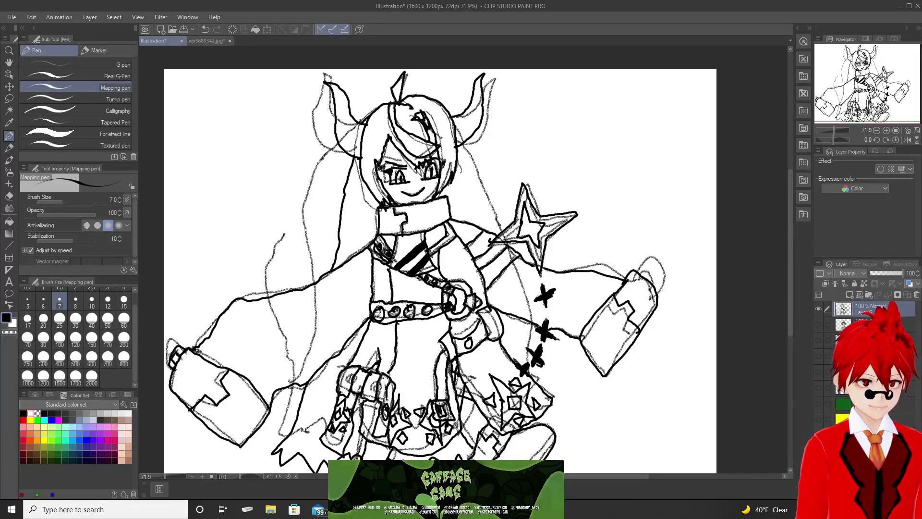
{"action": "mouse_move", "coordinate": [554, 441]}
{"action": "left_mouse_down"}
{"action": "mouse_move", "coordinate": [576, 451]}
{"action": "mouse_move", "coordinate": [576, 438]}
{"action": "mouse_move", "coordinate": [593, 436]}
{"action": "mouse_move", "coordinate": [548, 341]}
{"action": "left_mouse_up"}
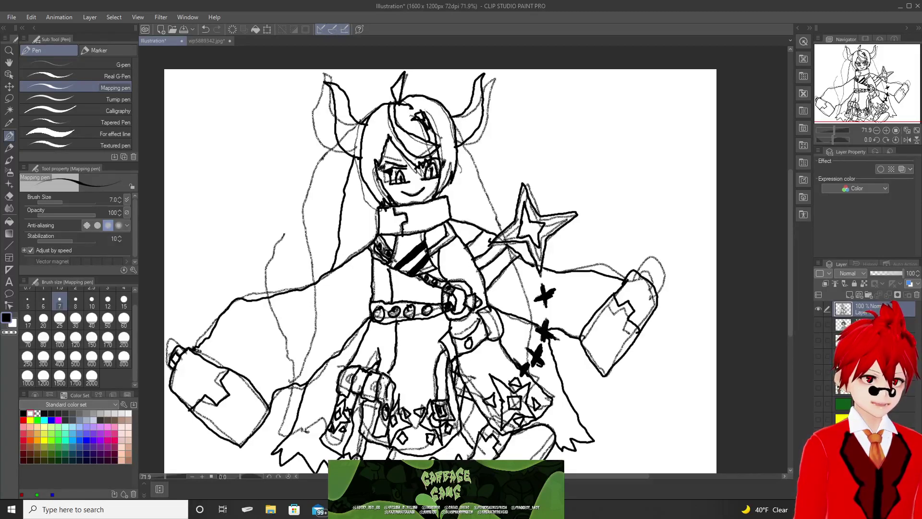
{"action": "left_click_drag", "start_coordinate": [532, 263], "coordinate": [471, 142]}
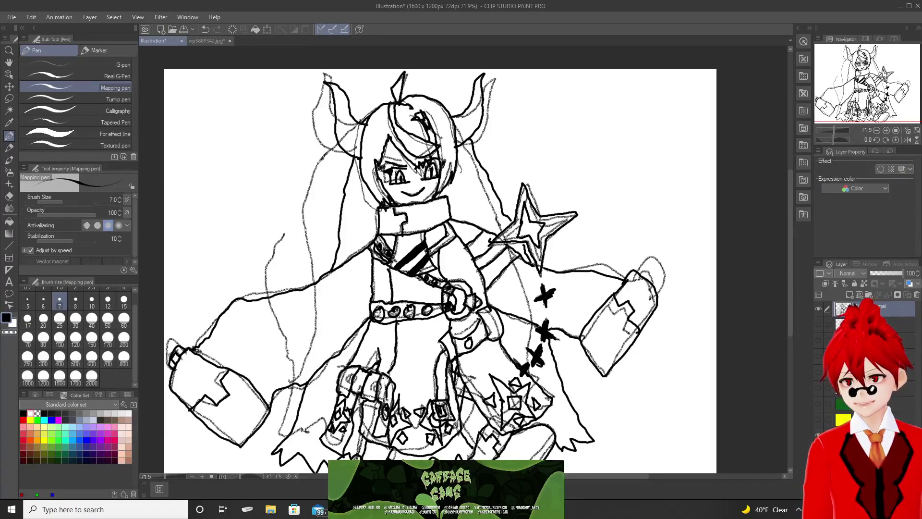
Sample the purple from the reference artwork as the drawing color and return to the illustration.
{"action": "key", "text": "ctrl+Tab"}
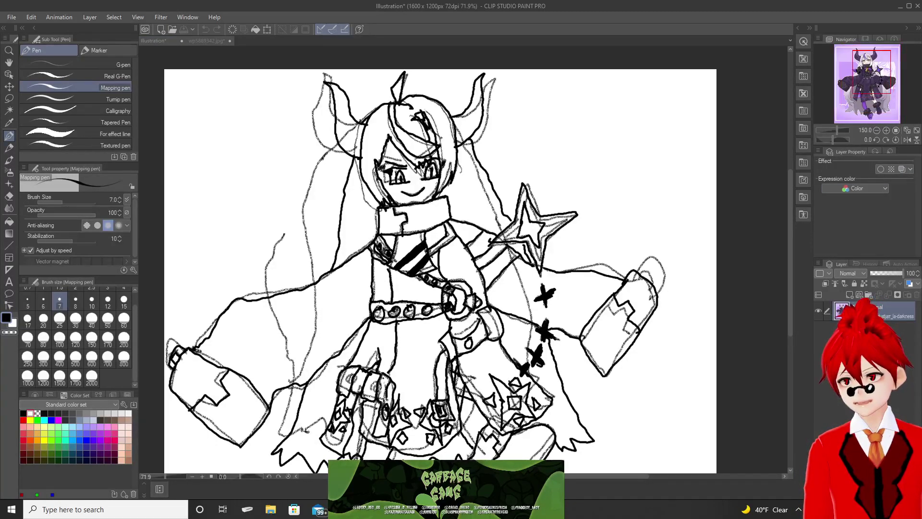
{"action": "left_click", "coordinate": [526, 98], "text": "alt"}
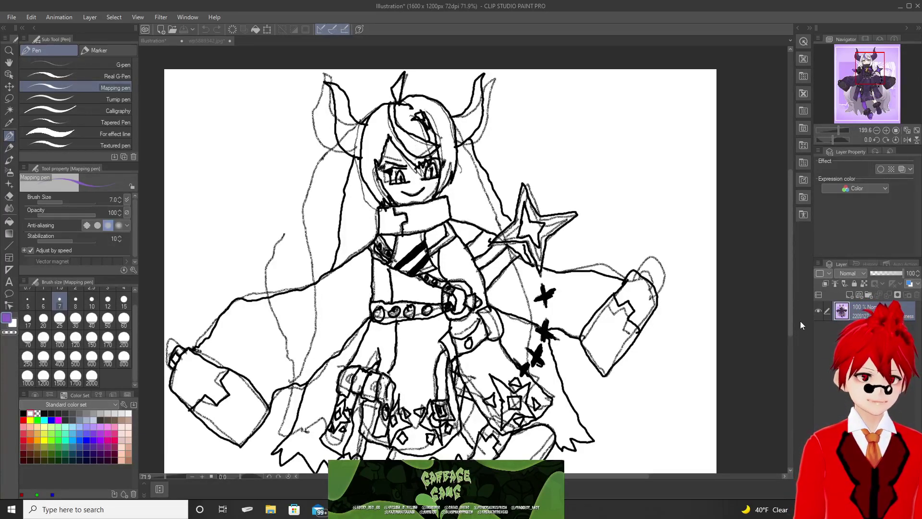
{"action": "left_click", "coordinate": [163, 41]}
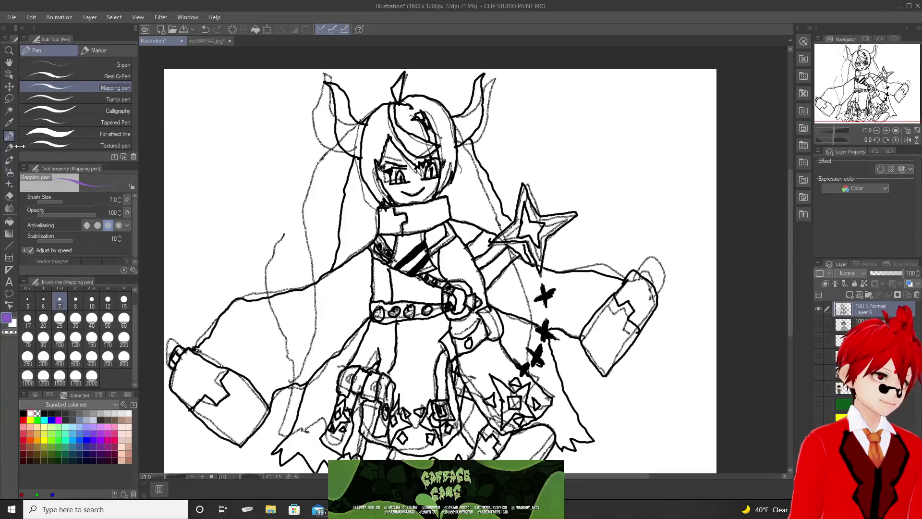
Try filling the hair streak over the forehead with the sampled purple, and undo the fill.
{"action": "left_click", "coordinate": [8, 221]}
{"action": "left_click", "coordinate": [415, 139]}
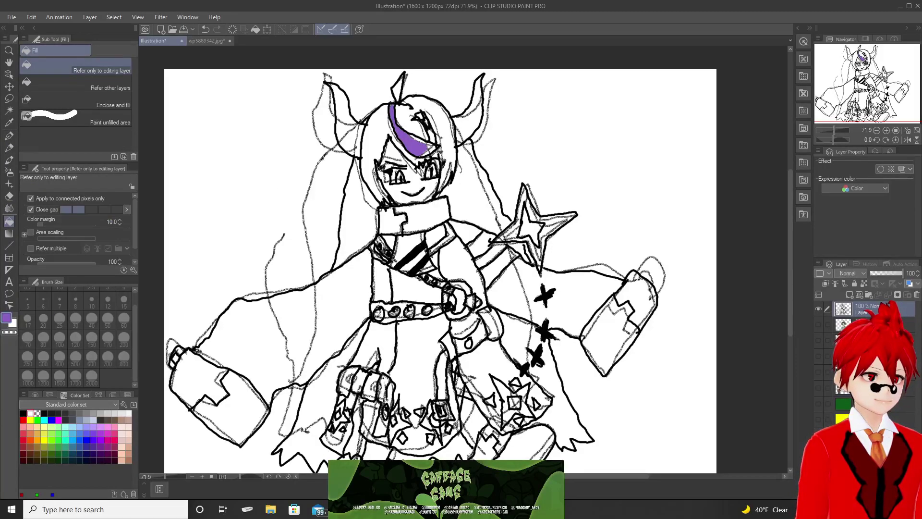
{"action": "scroll", "coordinate": [438, 152], "scroll_direction": "up", "scroll_amount": 1}
{"action": "scroll", "coordinate": [438, 151], "scroll_direction": "up", "scroll_amount": 2}
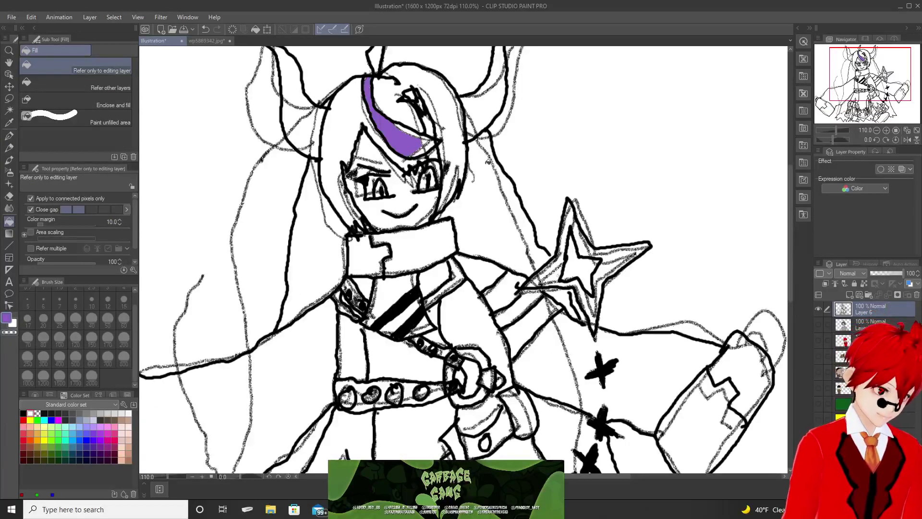
{"action": "key", "text": "ctrl+z"}
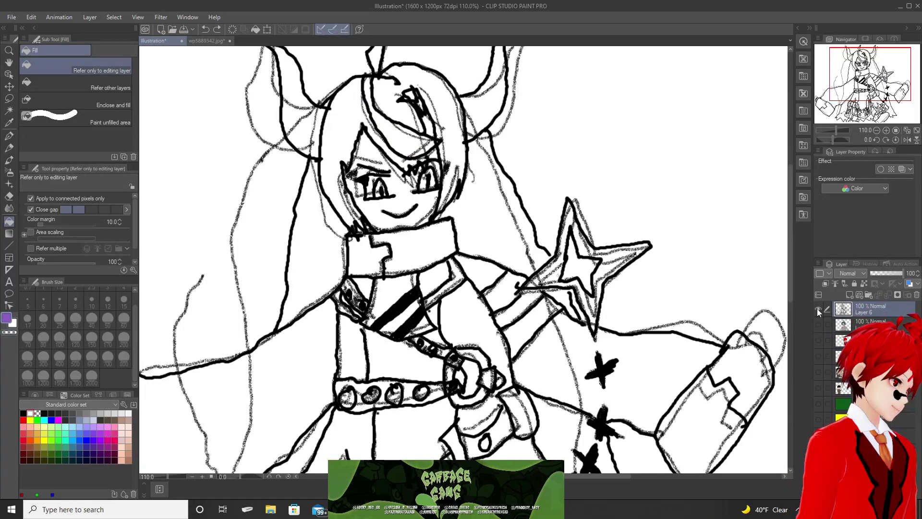
{"action": "key", "text": "ctrl+minus"}
{"action": "key", "text": "ctrl+minus"}
{"action": "key", "text": "ctrl+minus"}
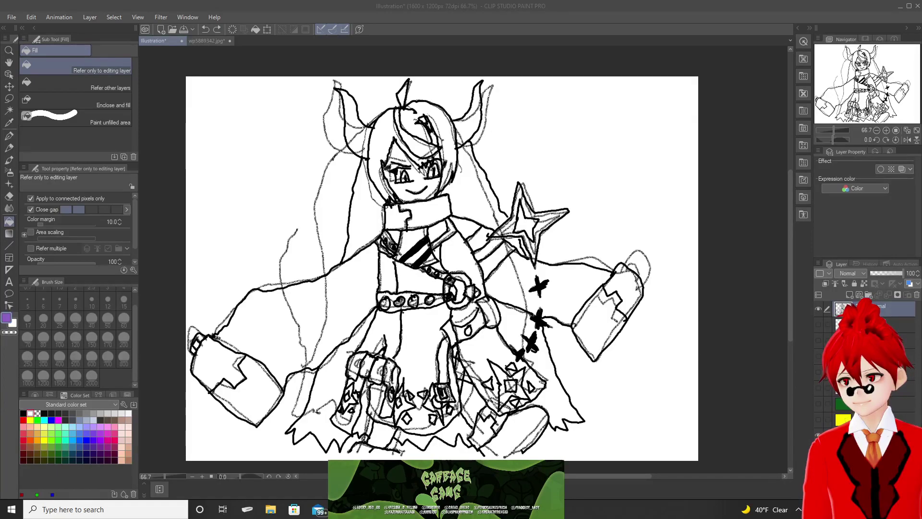
Switch to the web browser to view the enlarged legato bluesummers image result, and return to Clip Studio Paint.
{"action": "key", "text": "alt+Tab"}
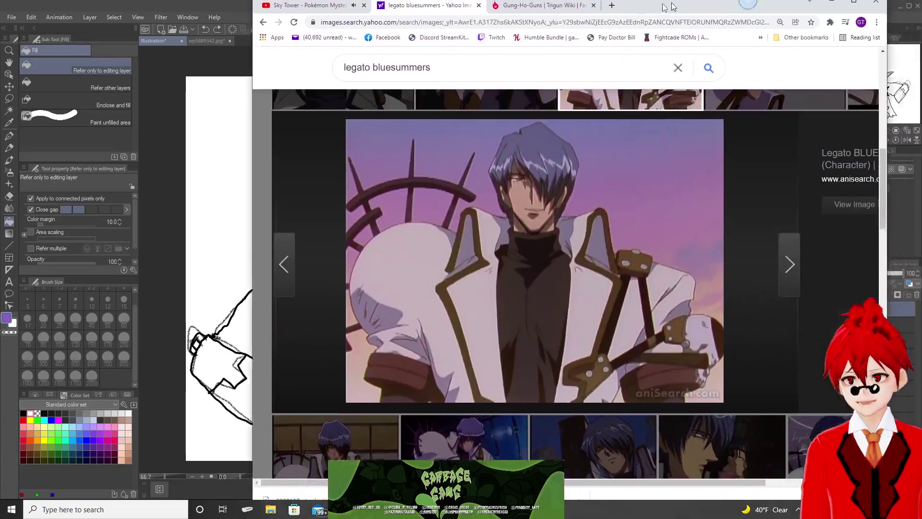
{"action": "double_click", "coordinate": [612, 4]}
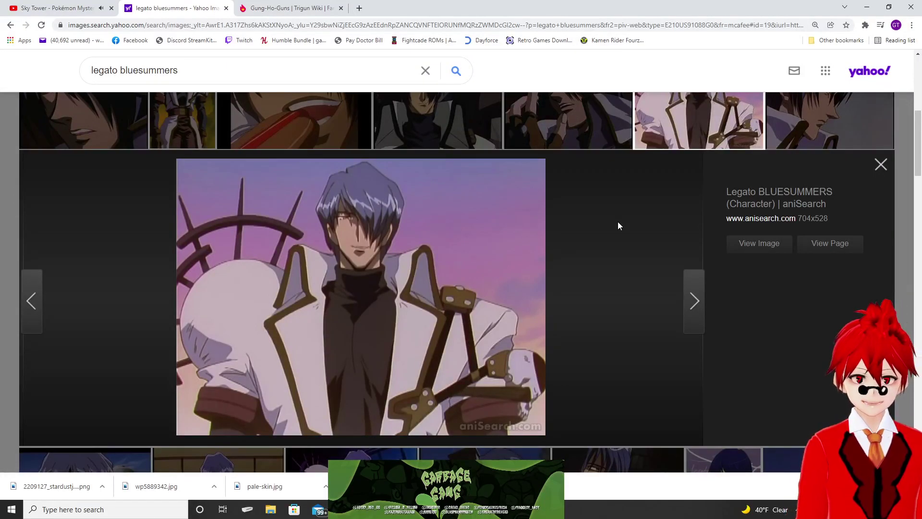
{"action": "key", "text": "alt+Tab"}
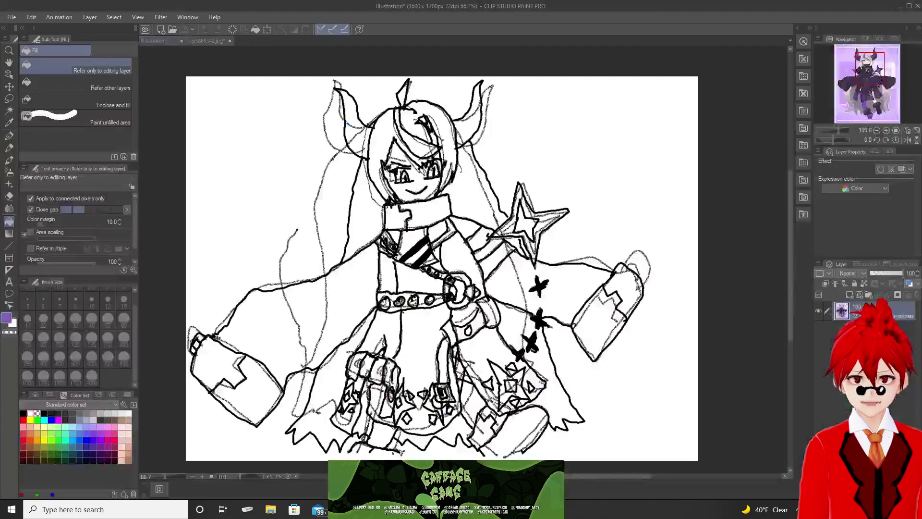
Return to the illustration document and hide the inked line art on Layer 6.
{"action": "left_click", "coordinate": [151, 43]}
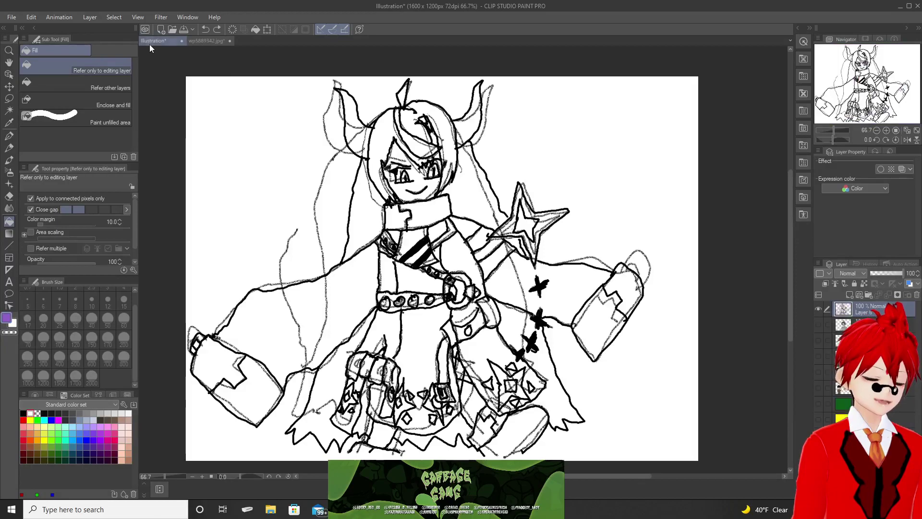
{"action": "left_click", "coordinate": [818, 307]}
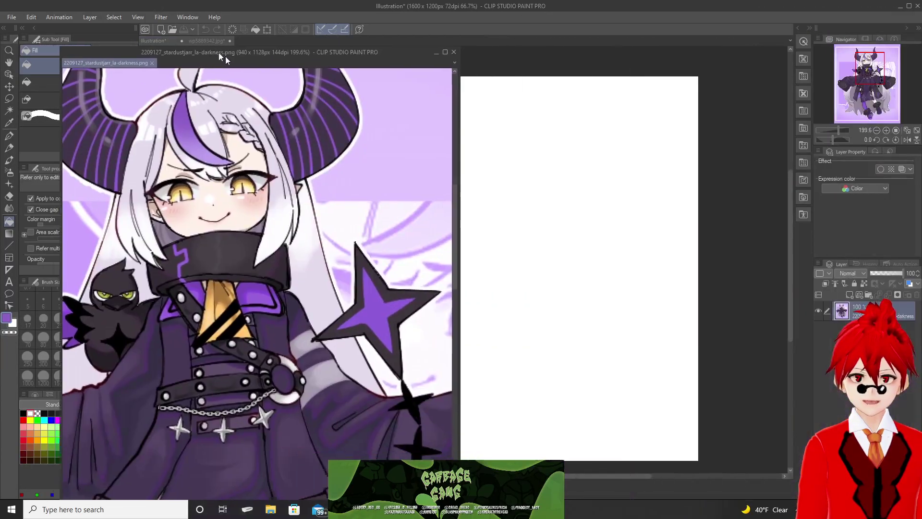
Put away the floating reference artwork and delete the topmost layer of the illustration.
{"action": "left_click_drag", "start_coordinate": [226, 56], "coordinate": [247, 56]}
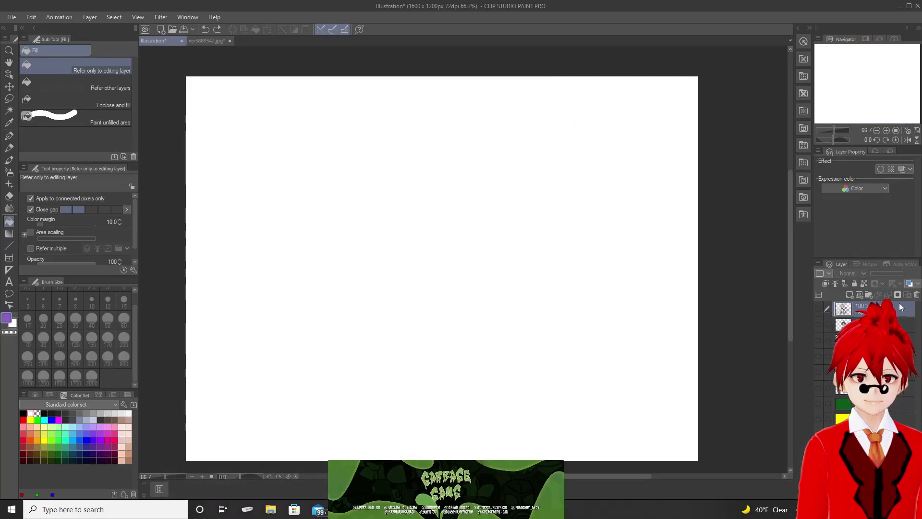
{"action": "left_click", "coordinate": [917, 295]}
{"action": "left_click", "coordinate": [467, 191]}
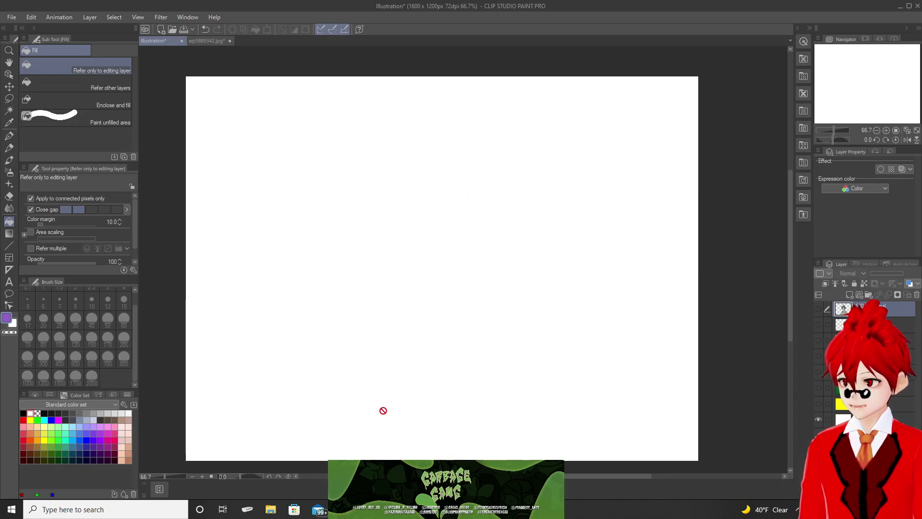
Switch to the web browser and enlarge the close-up image of Legato eating a hot dog from the image results.
{"action": "mouse_move", "coordinate": [458, 509]}
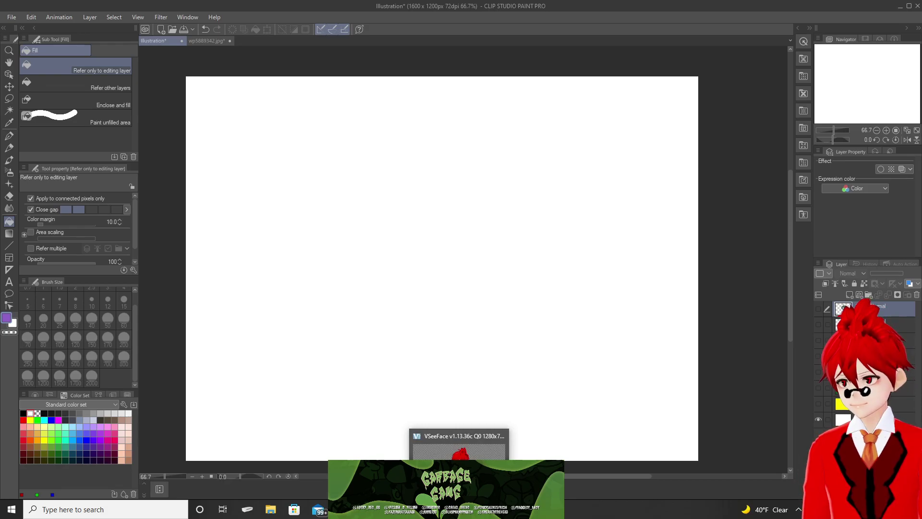
{"action": "key", "text": "alt+Tab"}
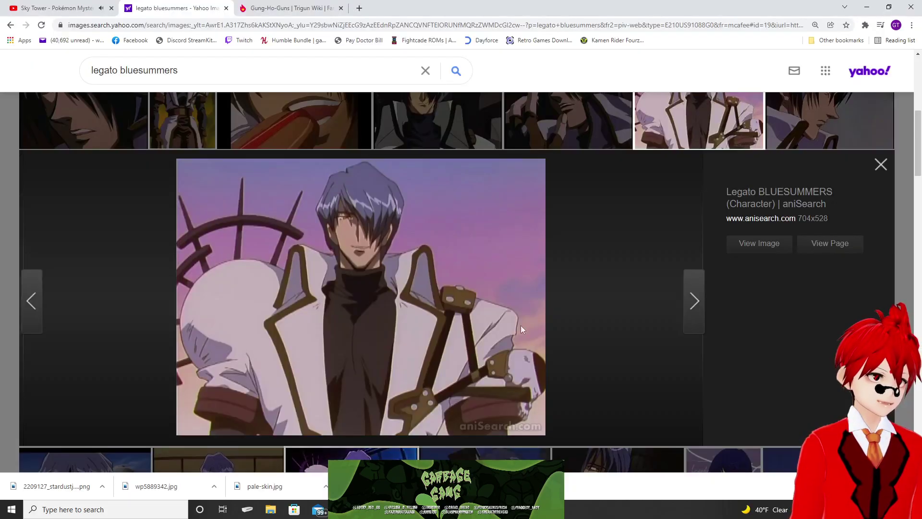
{"action": "scroll", "coordinate": [568, 322], "scroll_direction": "down", "scroll_amount": 4}
{"action": "scroll", "coordinate": [560, 319], "scroll_direction": "up", "scroll_amount": 8}
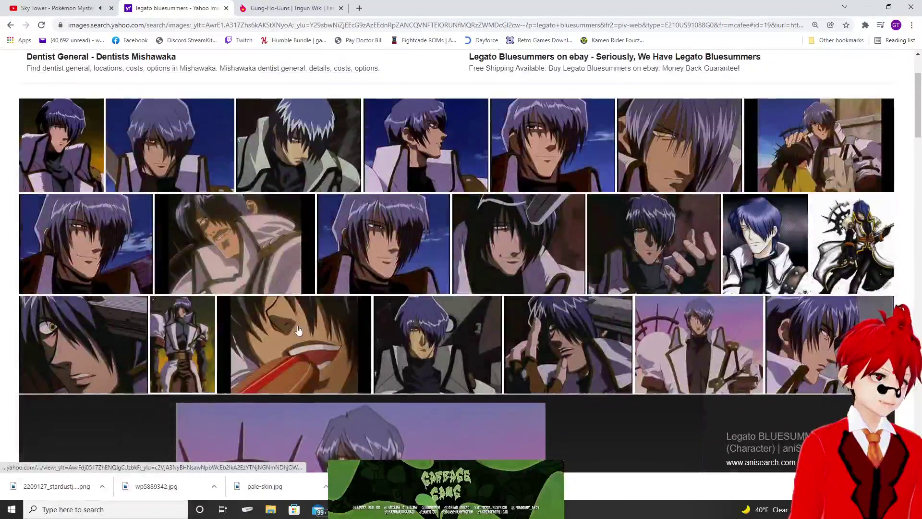
{"action": "left_click", "coordinate": [294, 338]}
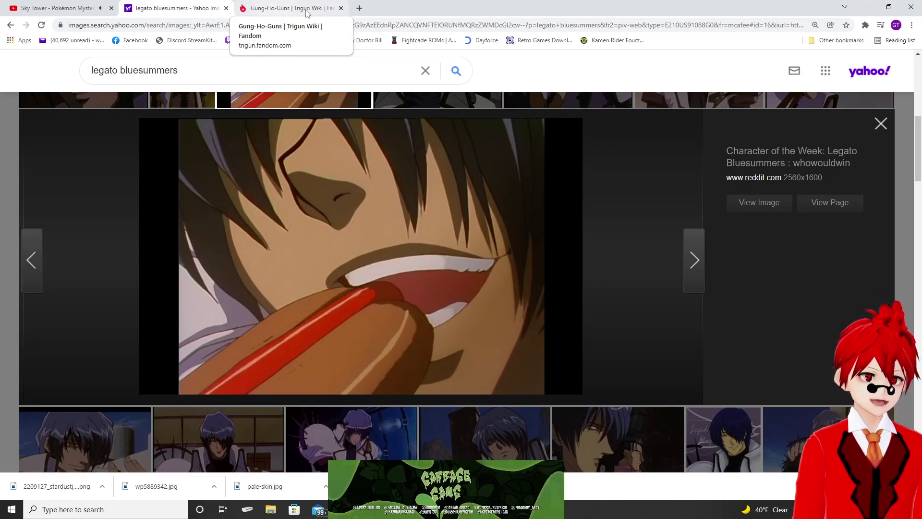
Enlarge the aniSearch image of Legato beside the figure in yellow and browse the surrounding image results.
{"action": "scroll", "coordinate": [819, 322], "scroll_direction": "down", "scroll_amount": 3}
{"action": "left_click", "coordinate": [818, 322]}
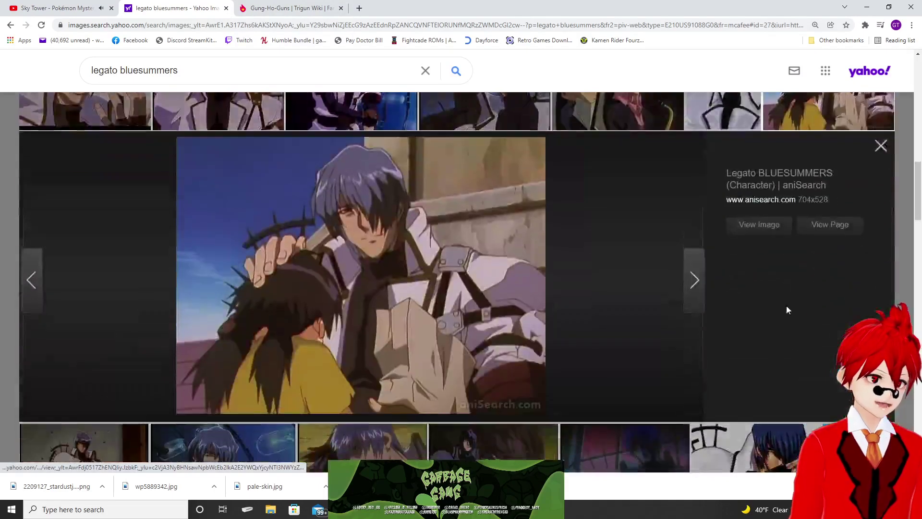
{"action": "scroll", "coordinate": [573, 261], "scroll_direction": "down", "scroll_amount": 2}
{"action": "scroll", "coordinate": [557, 249], "scroll_direction": "up", "scroll_amount": 3}
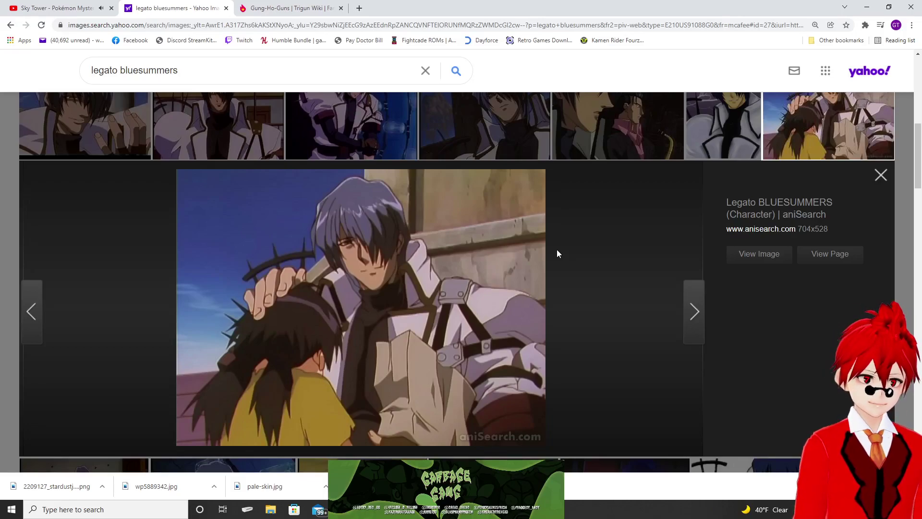
{"action": "scroll", "coordinate": [557, 250], "scroll_direction": "down", "scroll_amount": 5}
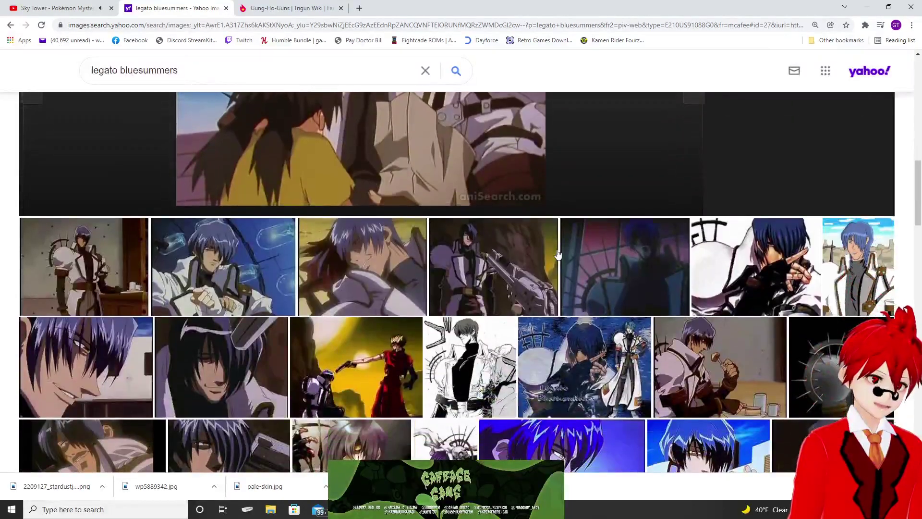
{"action": "scroll", "coordinate": [557, 253], "scroll_direction": "up", "scroll_amount": 3}
{"action": "scroll", "coordinate": [557, 253], "scroll_direction": "up", "scroll_amount": 6}
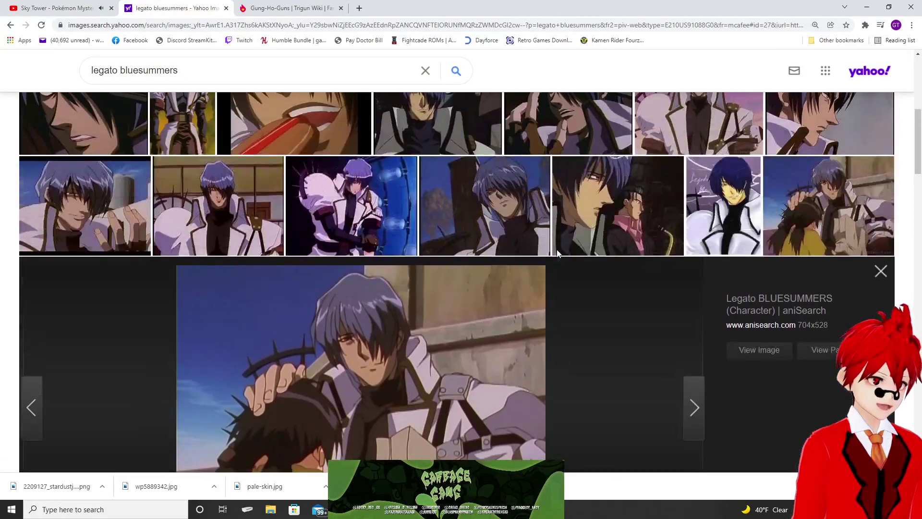
{"action": "scroll", "coordinate": [557, 253], "scroll_direction": "up", "scroll_amount": 5}
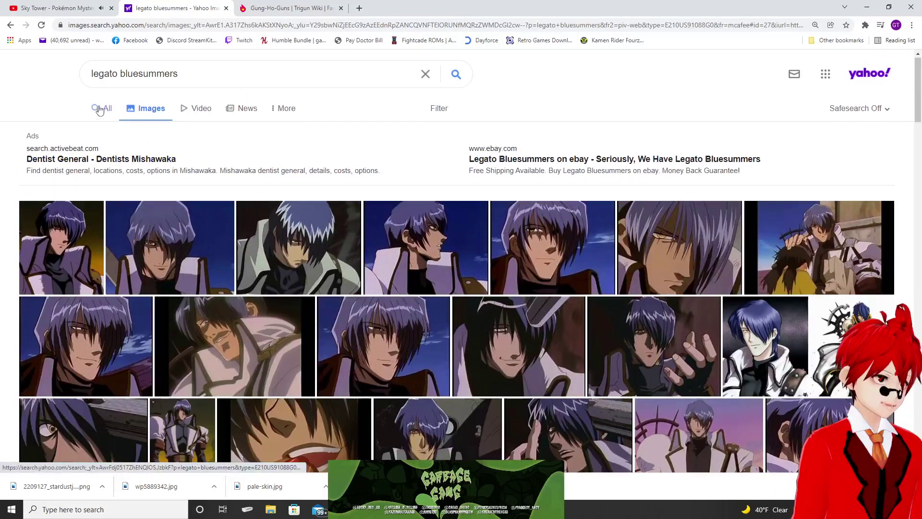
Open the Legato Bluesummers Trigun Wiki article from the general web results and view its Powers section.
{"action": "left_click", "coordinate": [99, 109]}
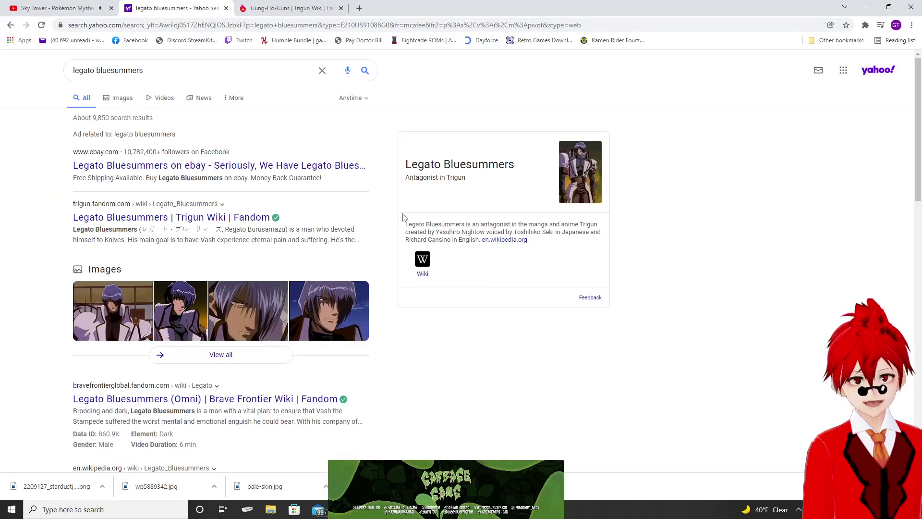
{"action": "left_click", "coordinate": [197, 216]}
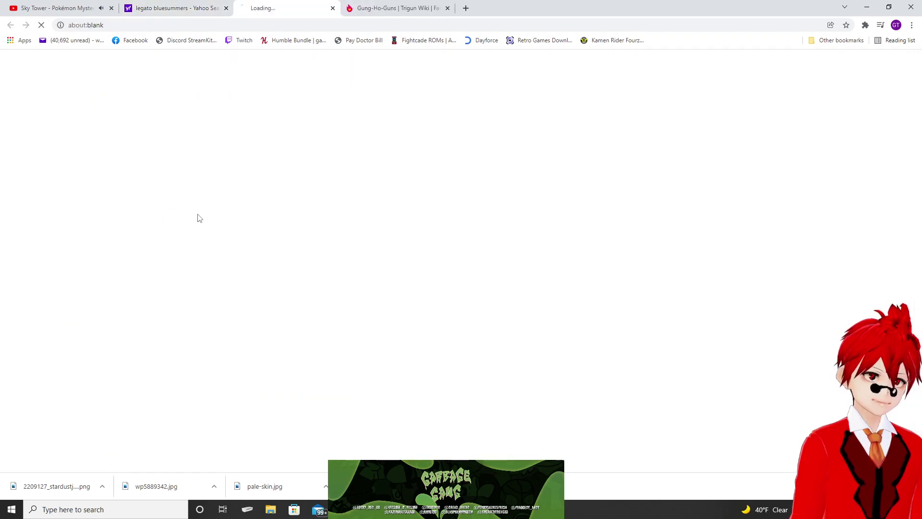
{"action": "scroll", "coordinate": [511, 283], "scroll_direction": "down", "scroll_amount": 3}
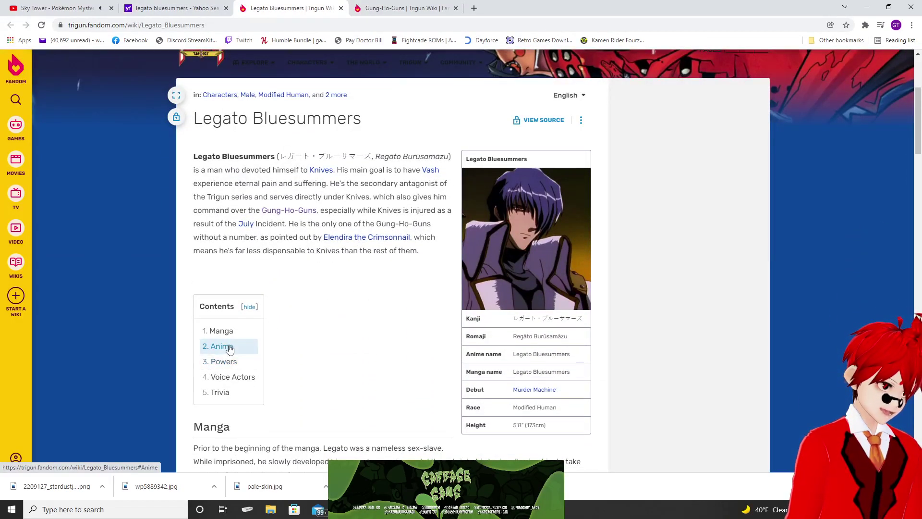
{"action": "left_click", "coordinate": [225, 435]}
{"action": "scroll", "coordinate": [375, 292], "scroll_direction": "up", "scroll_amount": 4}
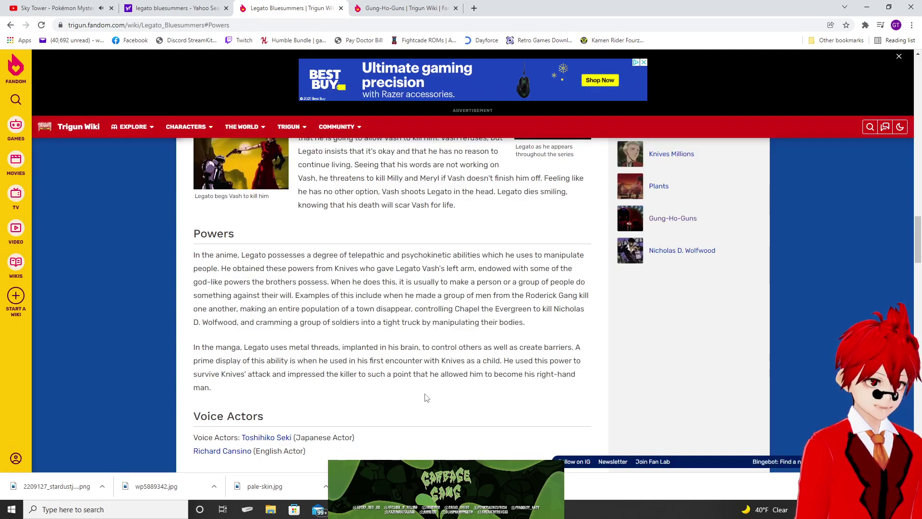
Close the Gung-Ho-Guns wiki page and return to the legato bluesummers web results.
{"action": "left_click", "coordinate": [415, 9]}
{"action": "left_click", "coordinate": [456, 8]}
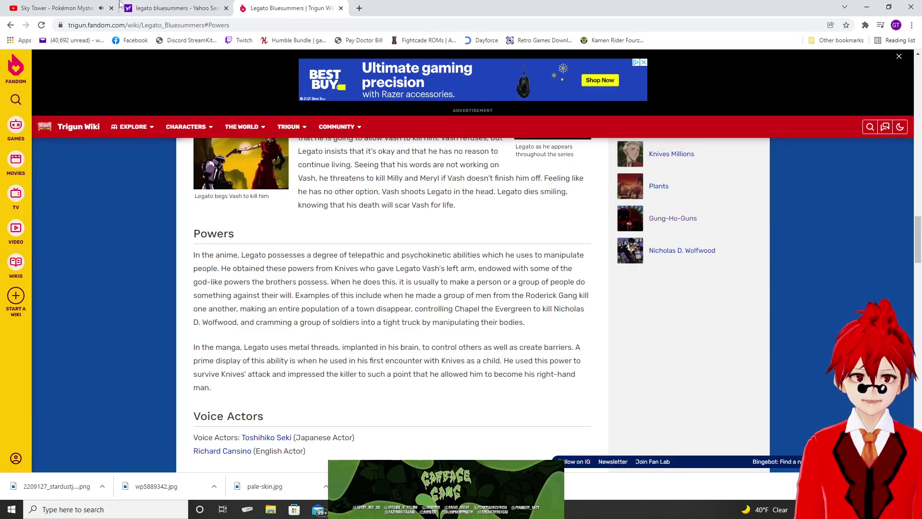
{"action": "left_click", "coordinate": [142, 8]}
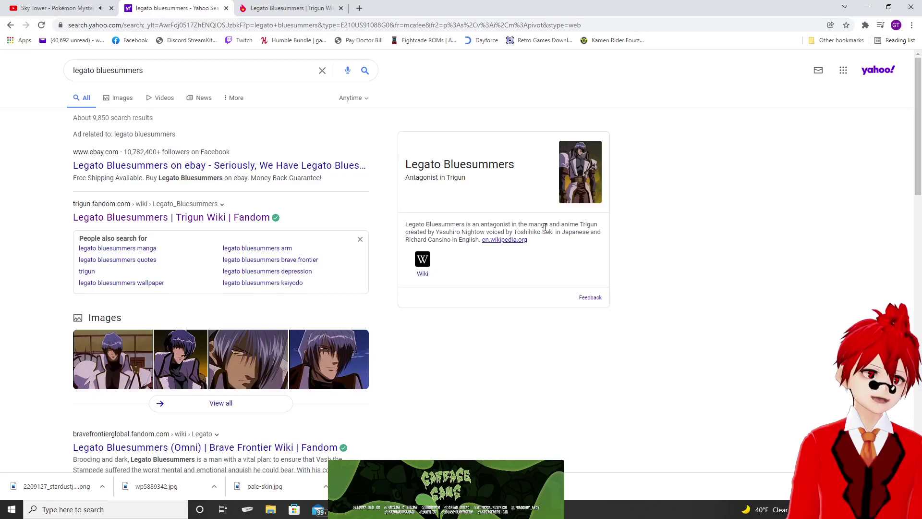
Enlarge the full-body Wikipedia picture of Legato Bluesummers, and switch back to Clip Studio Paint.
{"action": "left_click", "coordinate": [576, 198]}
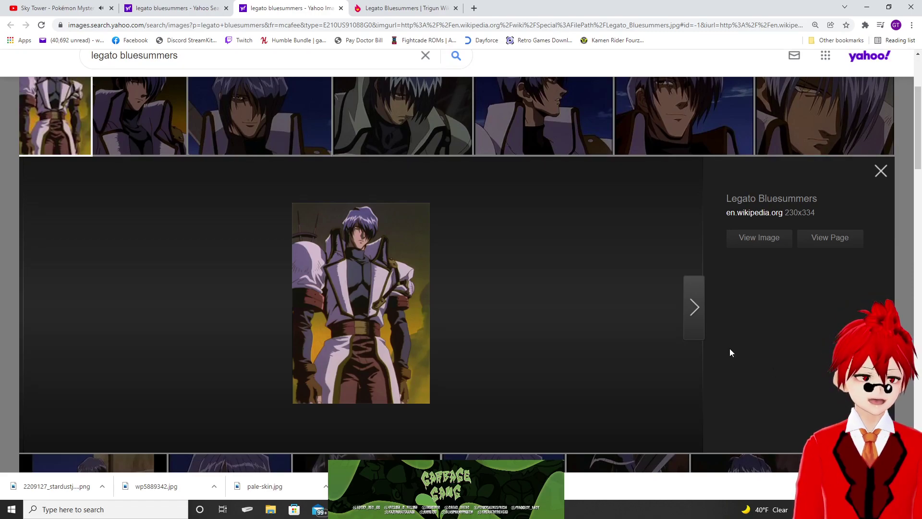
{"action": "key", "text": "alt+Tab"}
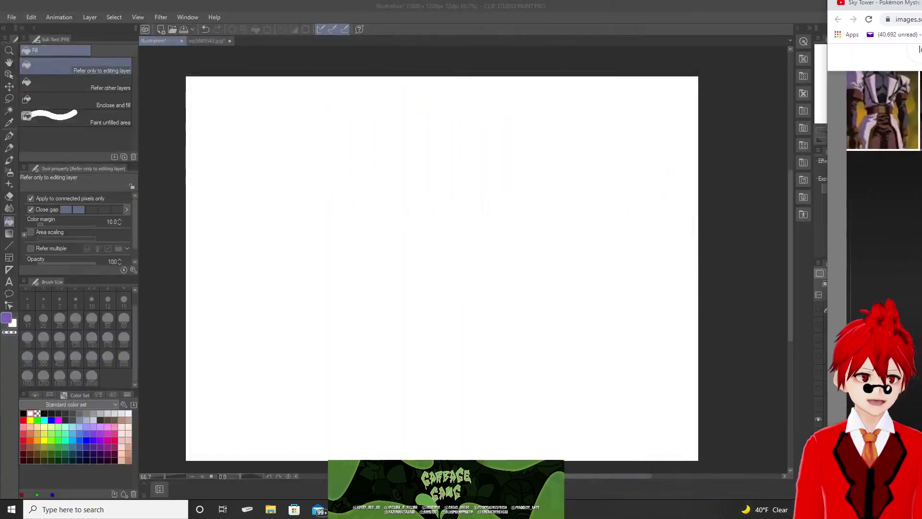